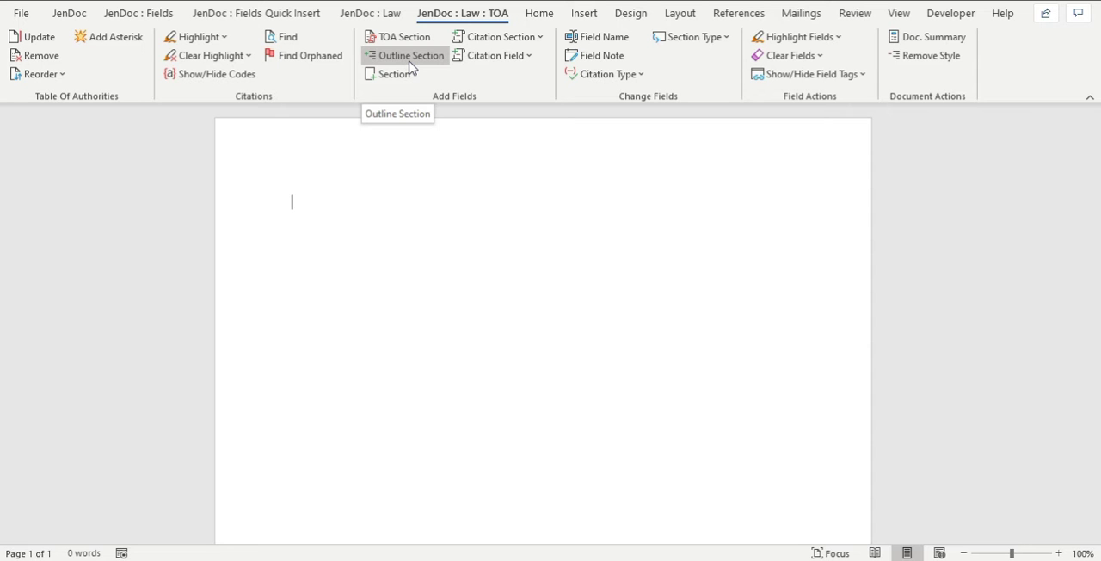
# Add an outline section named "Opening Statements" at the Heading 1 level.
pyautogui.click(410, 60)
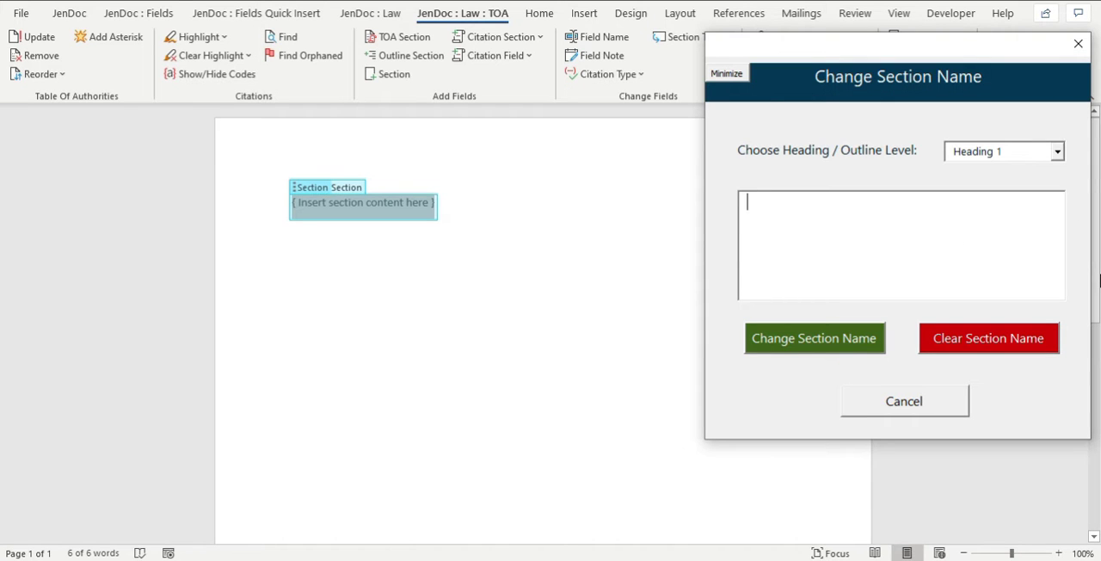
pyautogui.write('Opening stat')
pyautogui.press('BackSpace')
pyautogui.press('BackSpace')
pyautogui.write('Statements')
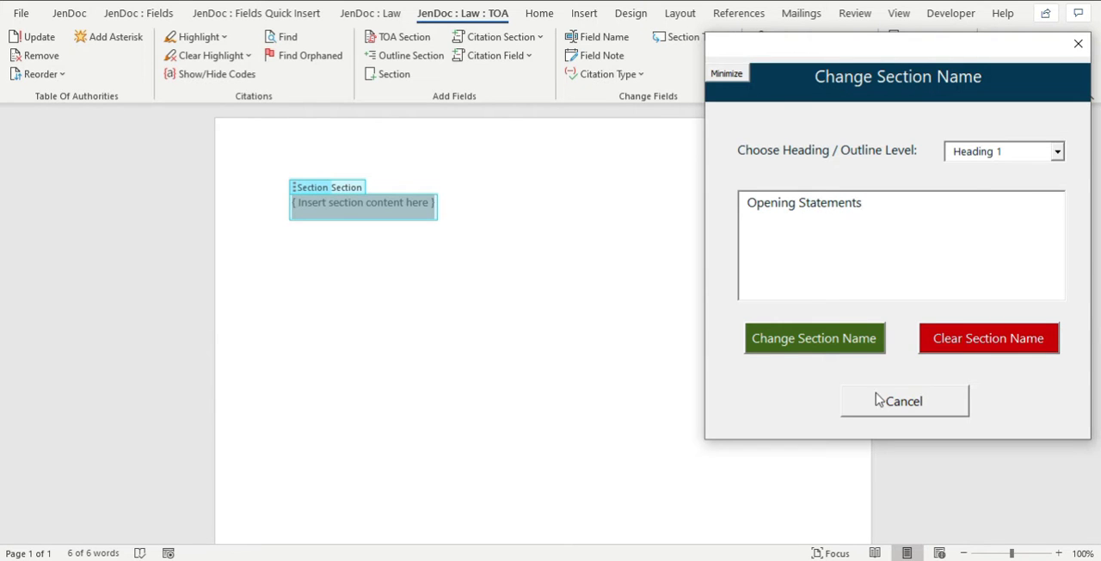
pyautogui.click(806, 343)
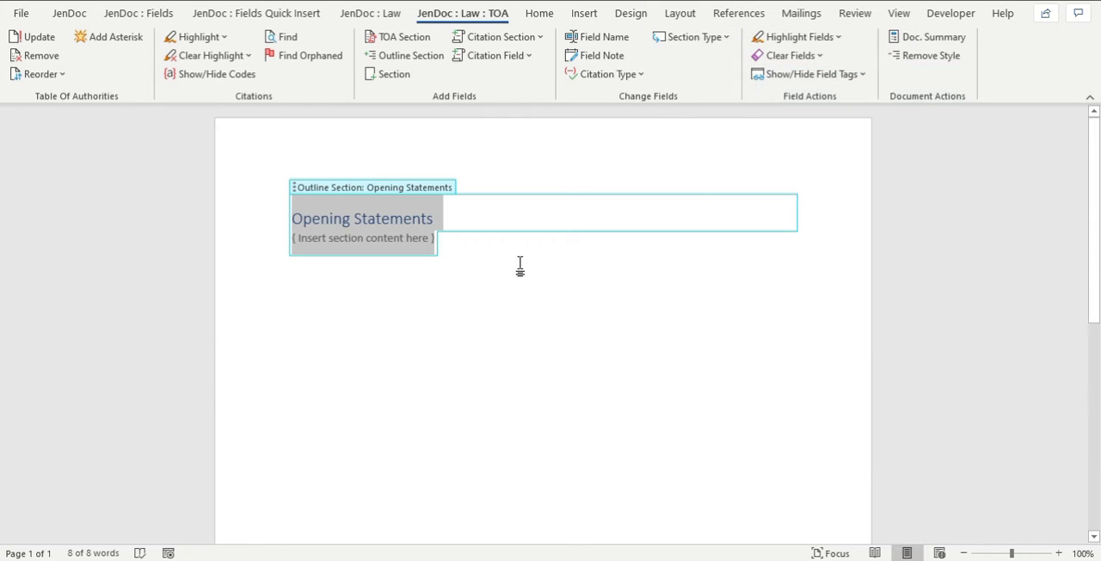
# Fill the Opening Statements section's content placeholder with the "Lorem ipsum black (3,7)" quick part from the Random Text subcategory.
pyautogui.click(376, 231)
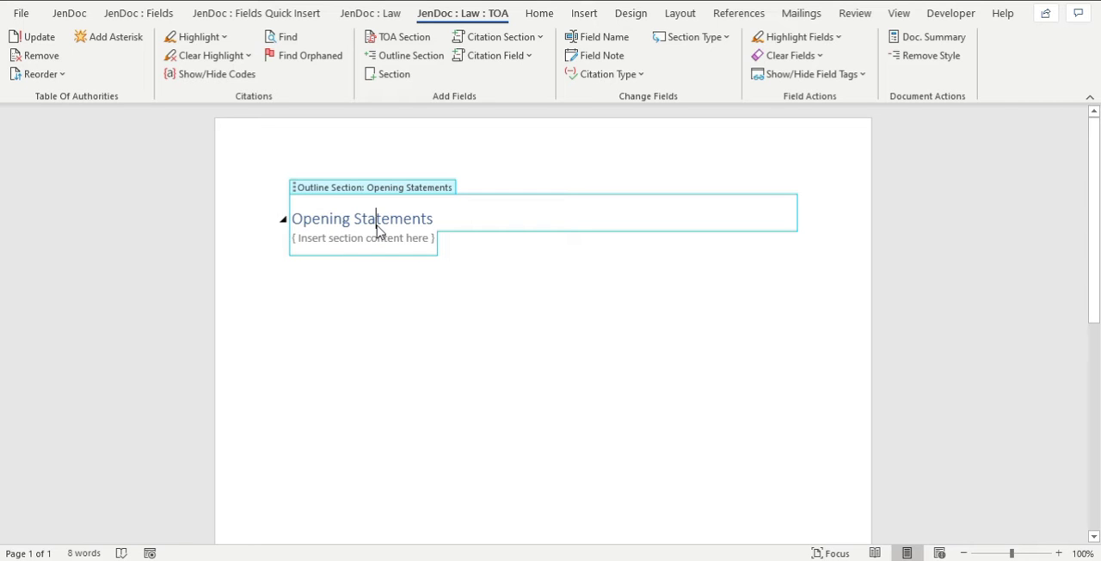
pyautogui.click(361, 242)
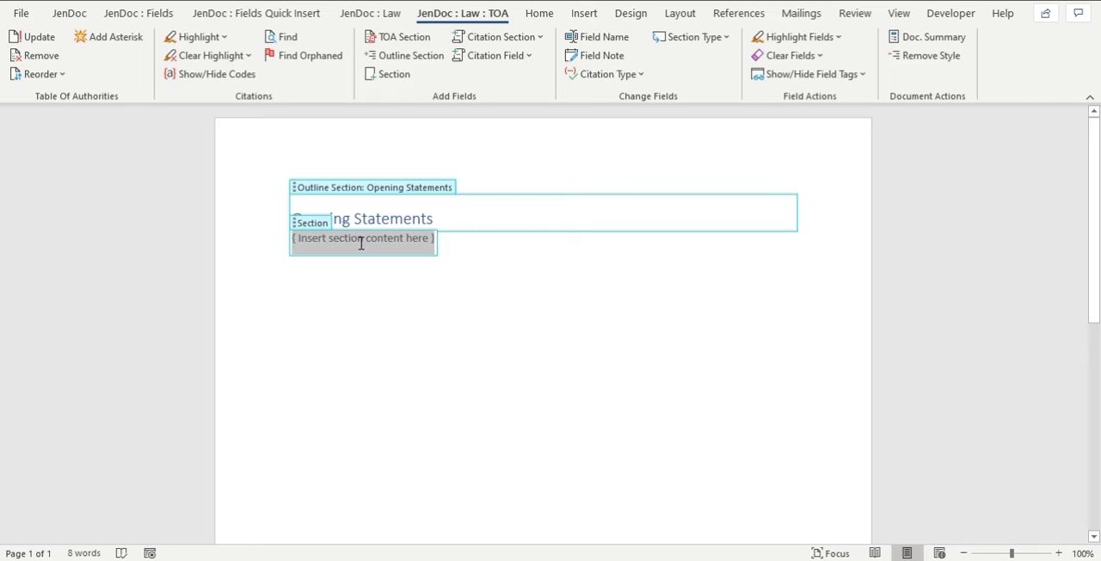
pyautogui.click(311, 227)
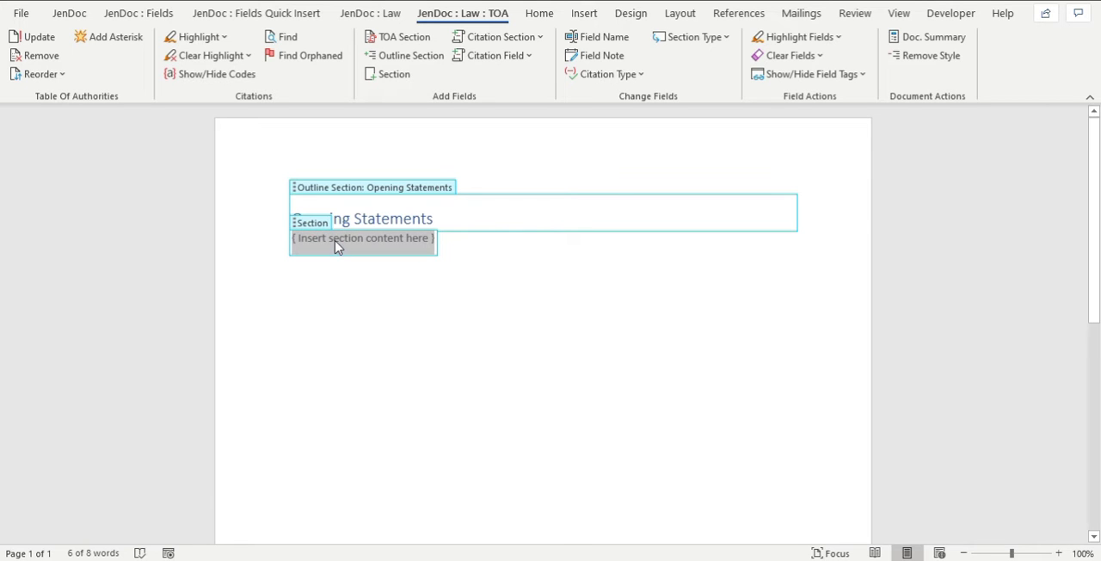
pyautogui.click(69, 13)
pyautogui.click(36, 53)
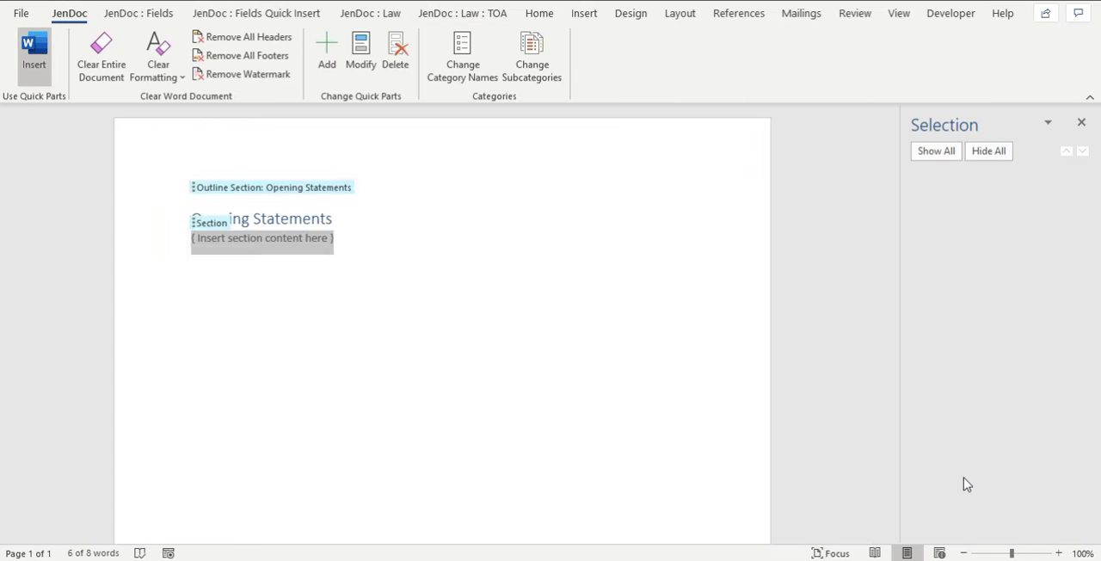
pyautogui.click(1000, 454)
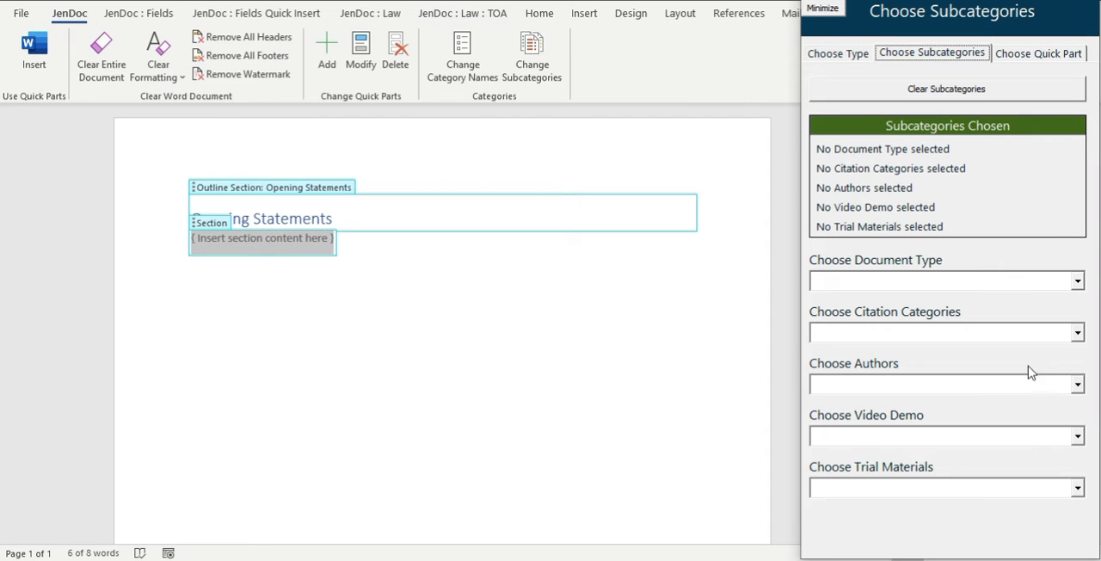
pyautogui.click(959, 435)
pyautogui.write('Random Text')
pyautogui.click(1028, 55)
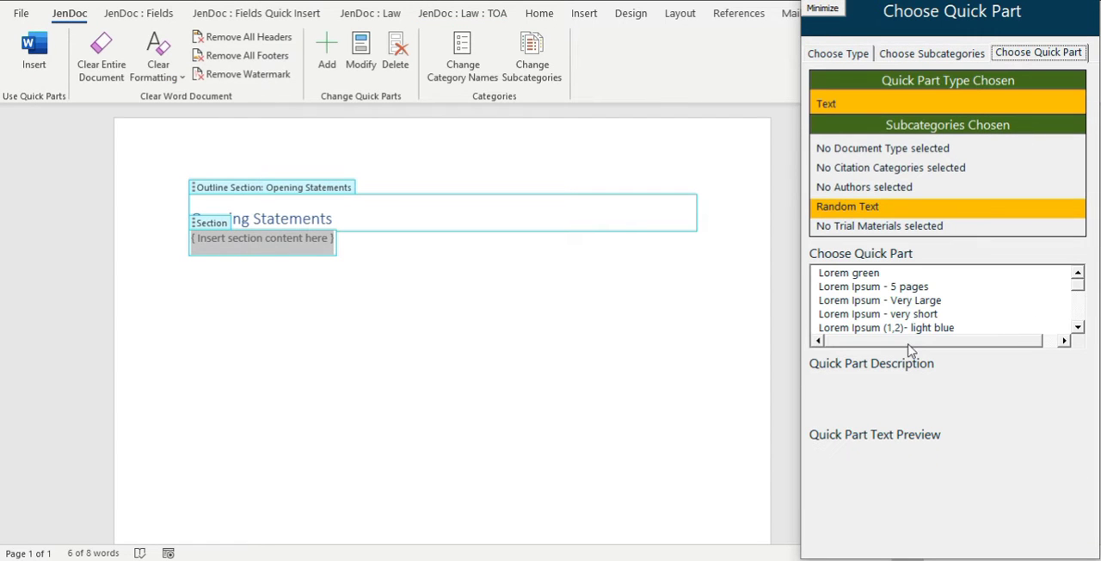
pyautogui.click(1078, 311)
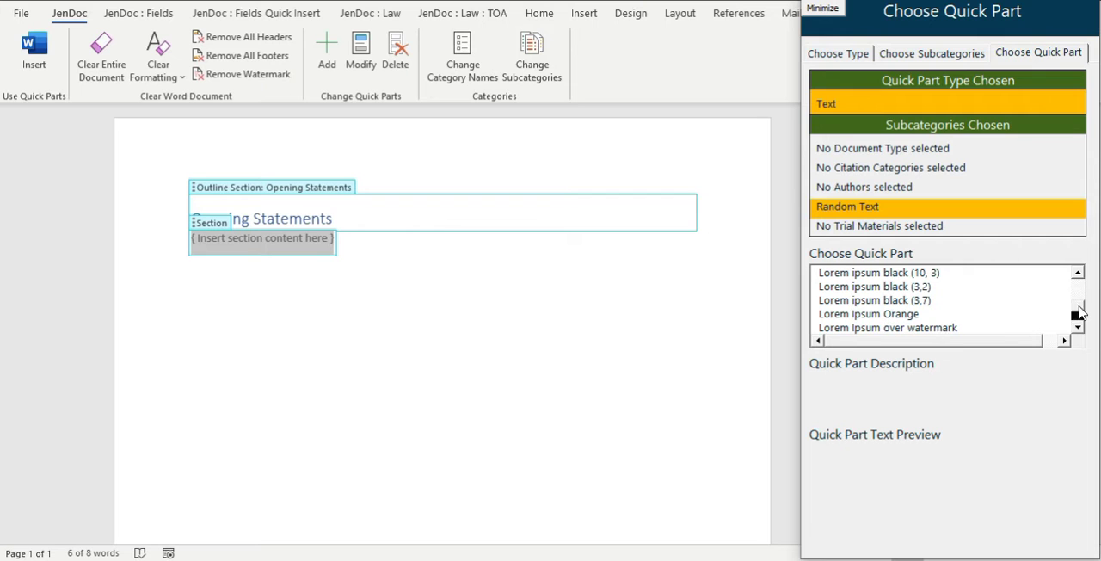
pyautogui.click(929, 301)
pyautogui.click(907, 531)
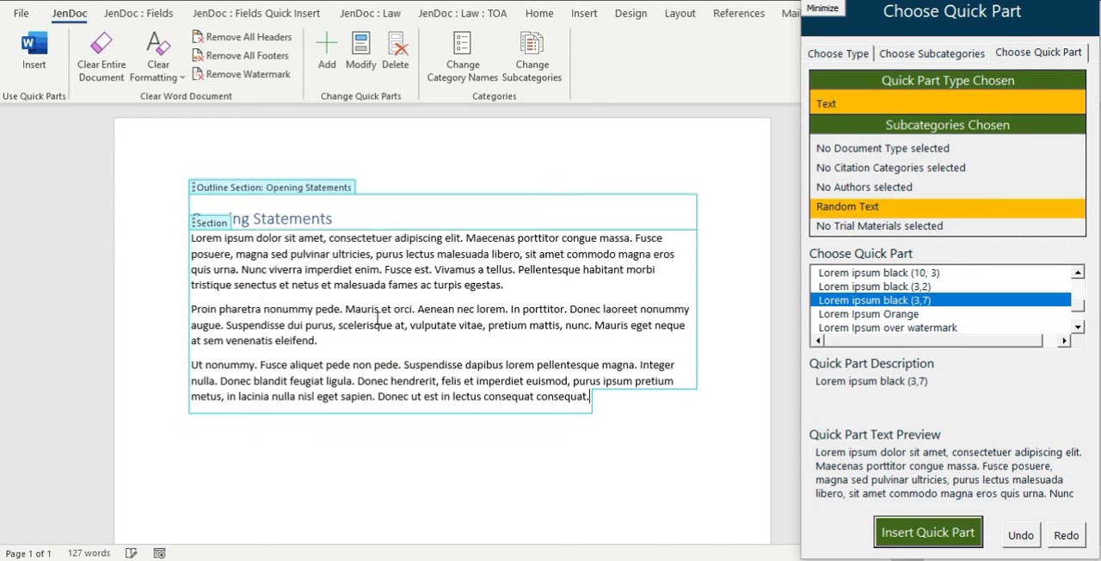
# Add a Heading 1 outline section named "Closing Statements" below the Opening Statements section.
pyautogui.click(281, 217)
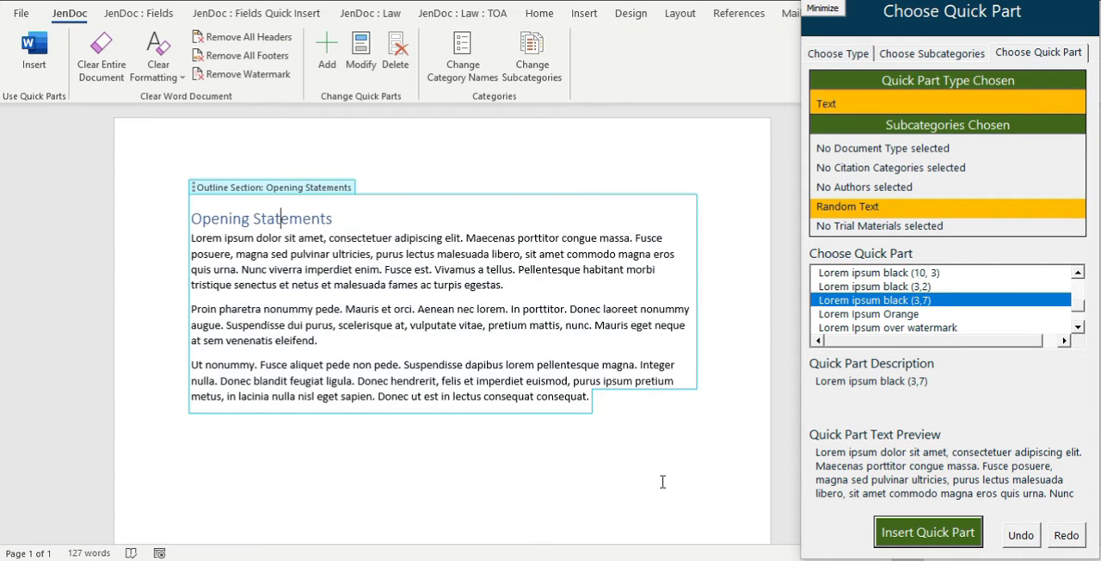
pyautogui.click(647, 417)
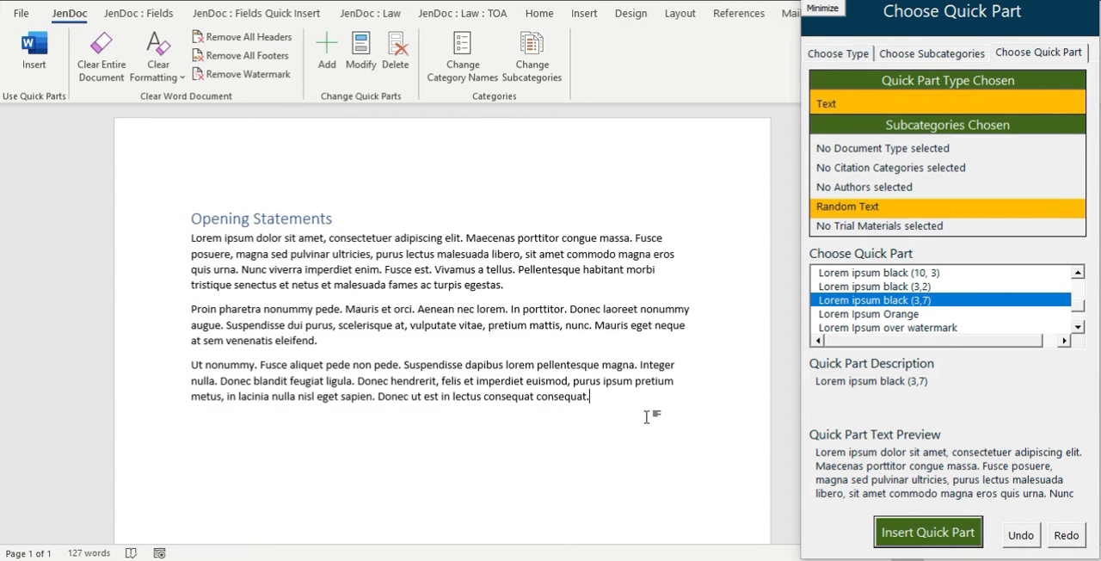
pyautogui.click(461, 13)
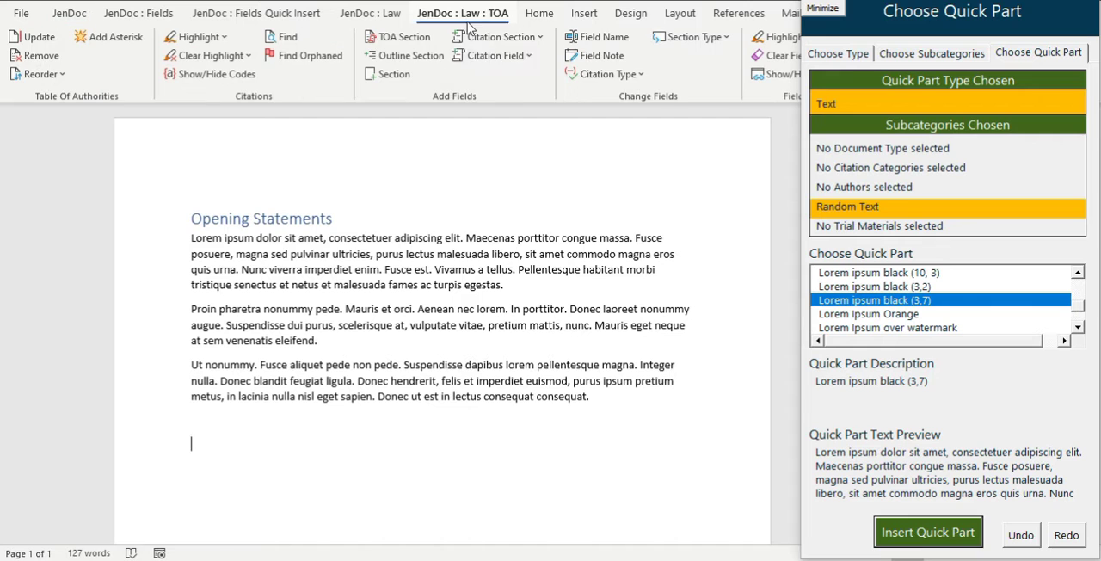
pyautogui.click(417, 60)
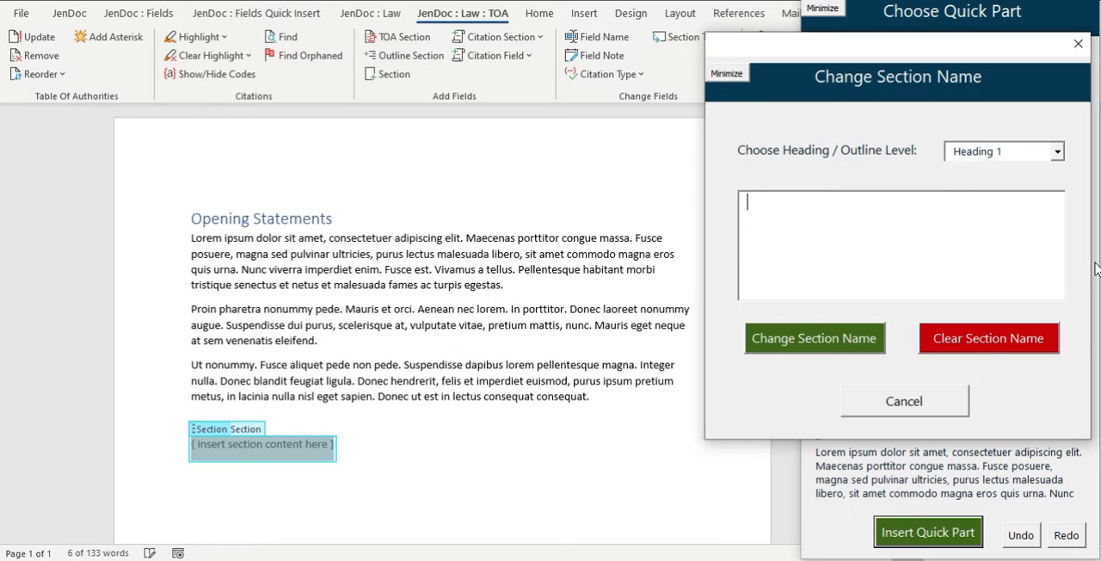
pyautogui.write('Closing S')
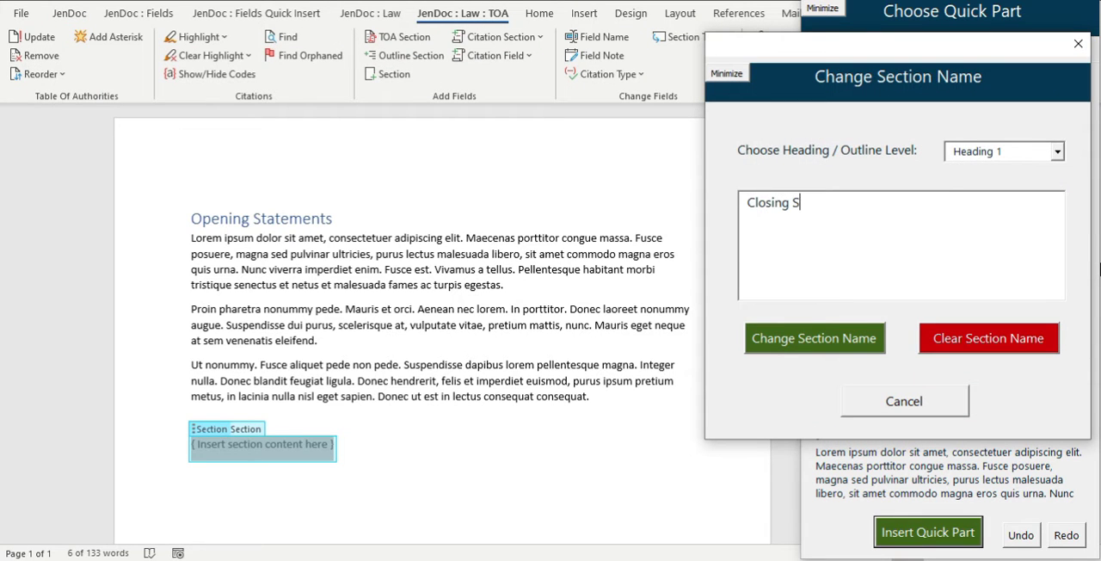
pyautogui.write('tatement')
pyautogui.click(865, 348)
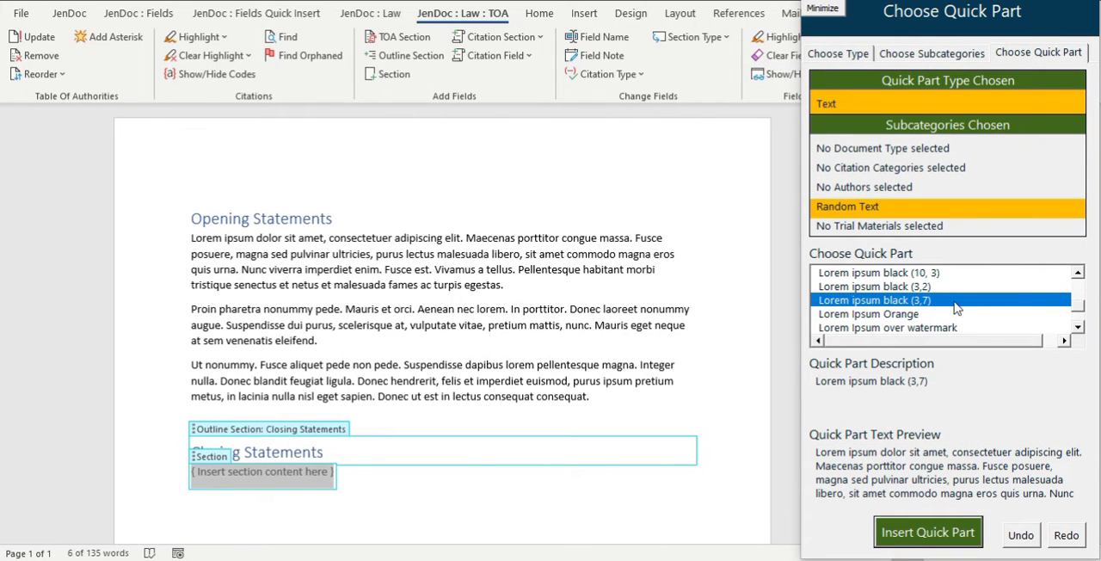
# Insert the "Lorem ipsum black (3,2)" quick part as the Closing Statements section's content.
pyautogui.click(938, 287)
pyautogui.click(927, 532)
pyautogui.scroll(-3, 475, 338)
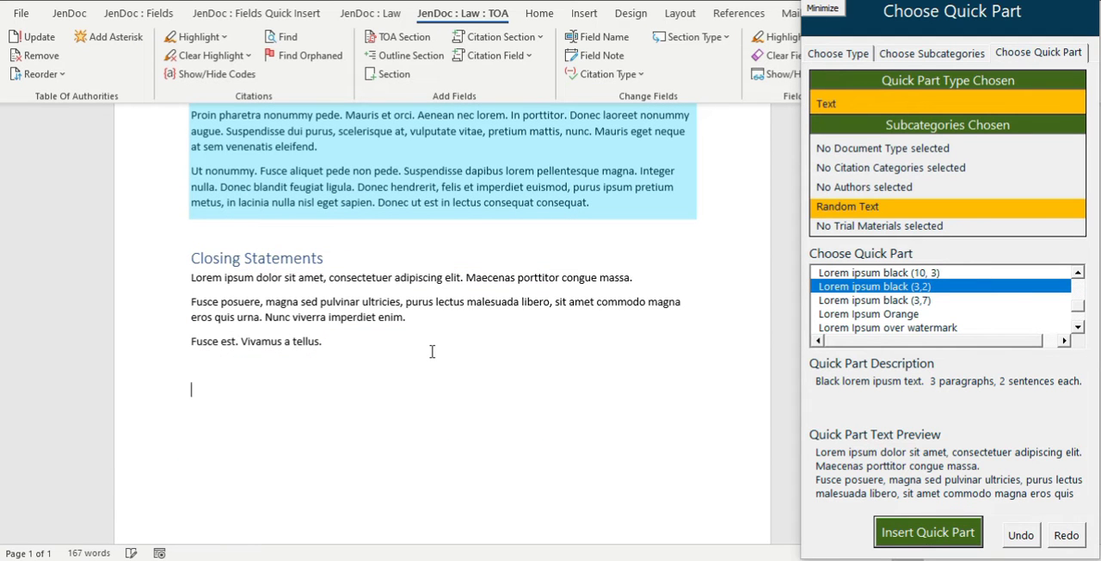
# Add a Heading 1 outline section named "Definitions" below the Closing Statements section.
pyautogui.scroll(-1, 432, 351)
pyautogui.click(206, 341)
pyautogui.click(404, 55)
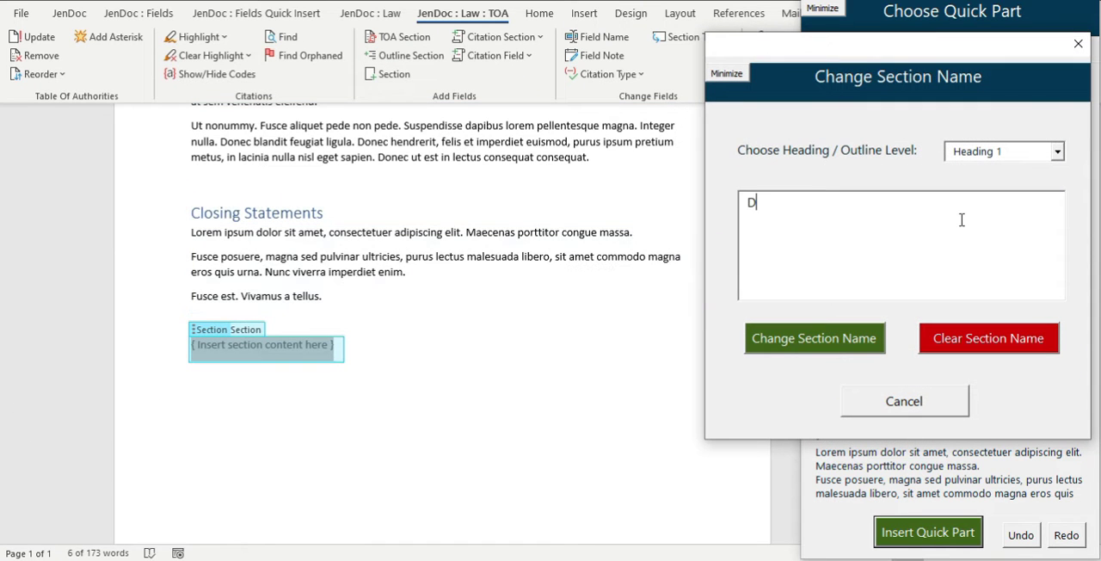
pyautogui.write('Definitions')
pyautogui.press('Tab')
pyautogui.press('Return')
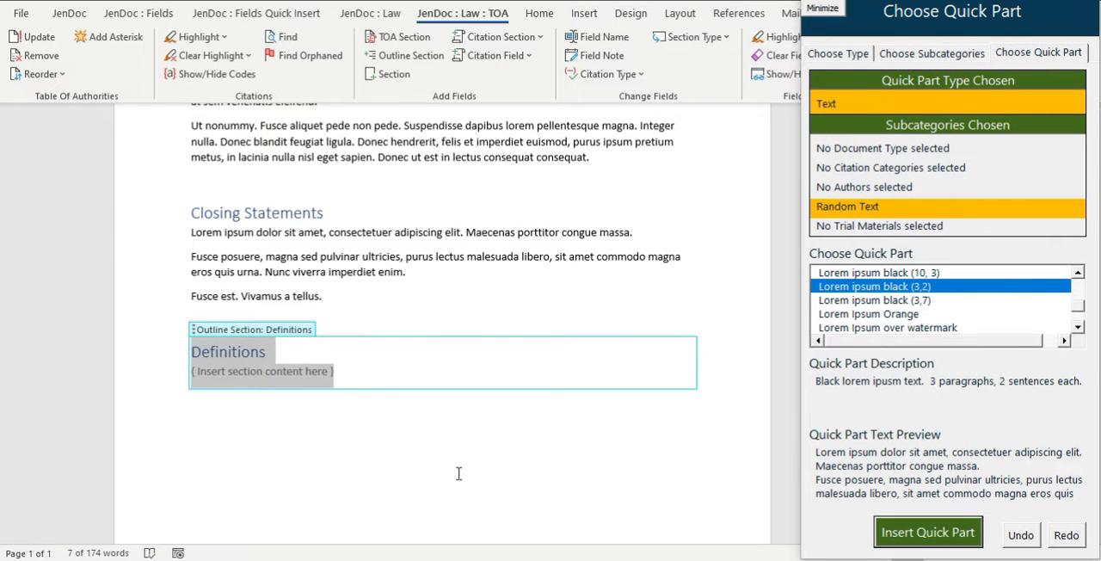
# Add an outline section named "First Amendment" at the Heading 2 level below the Definitions section.
pyautogui.click(341, 435)
pyautogui.click(428, 59)
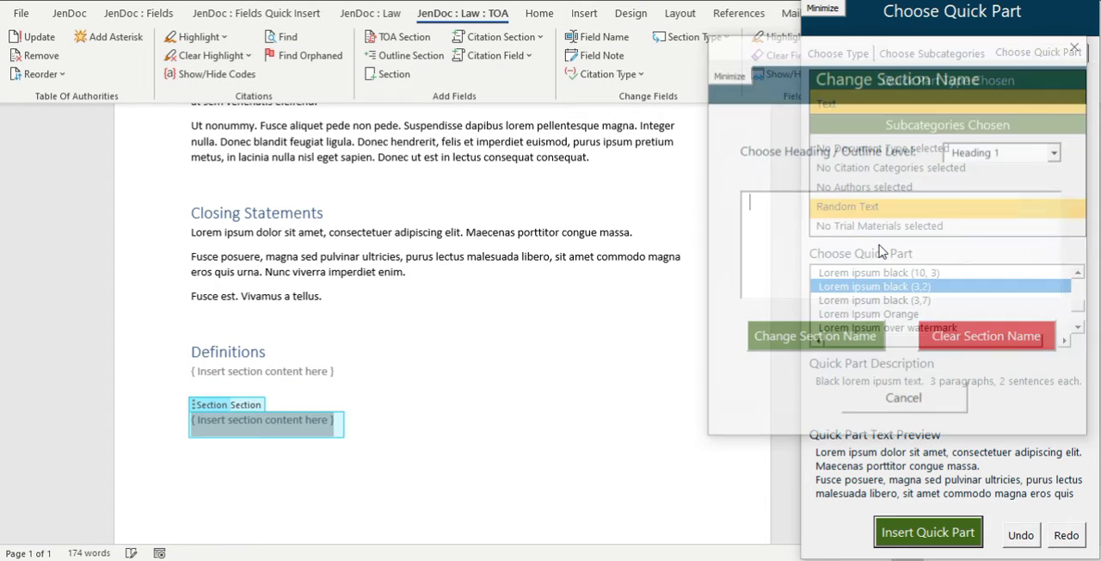
pyautogui.write('First Amendment')
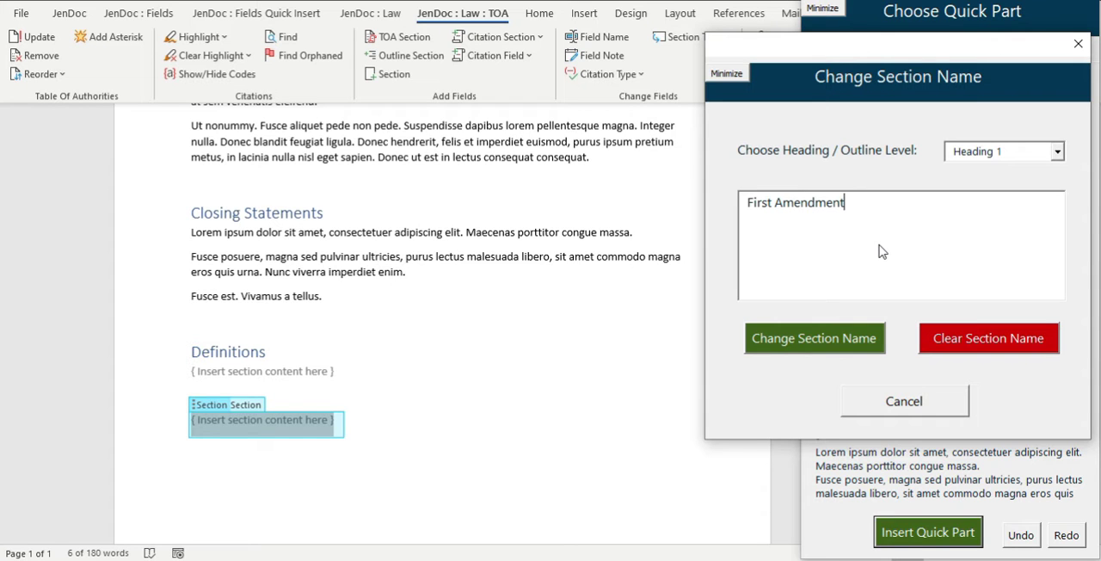
pyautogui.click(1003, 153)
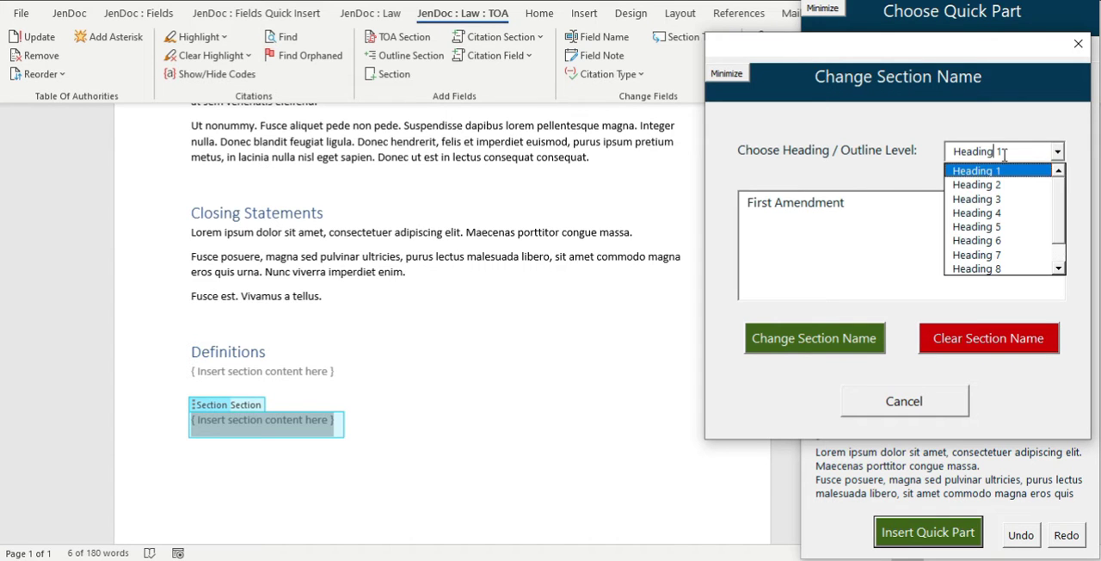
pyautogui.click(989, 180)
pyautogui.click(785, 339)
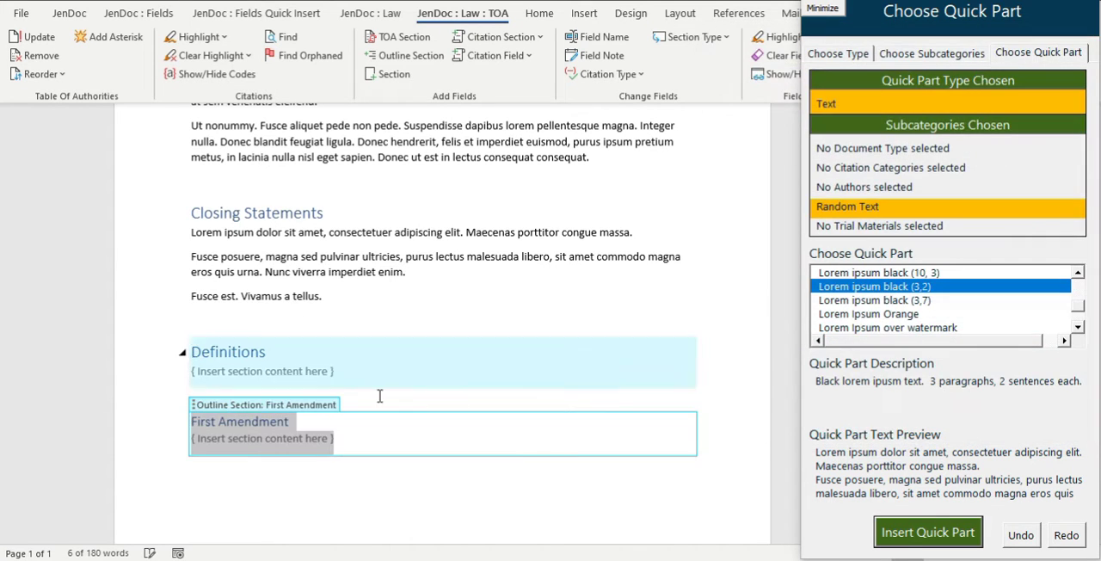
pyautogui.click(277, 421)
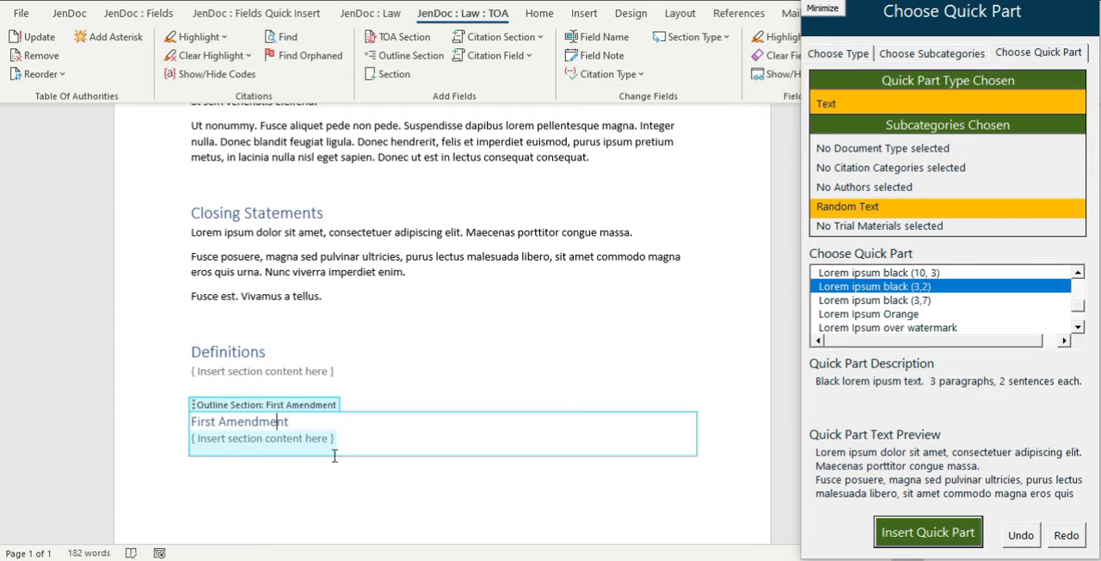
# Add an outline section named "Second Amendment" at the Heading 2 level below the First Amendment section.
pyautogui.scroll(-3, 326, 443)
pyautogui.click(282, 386)
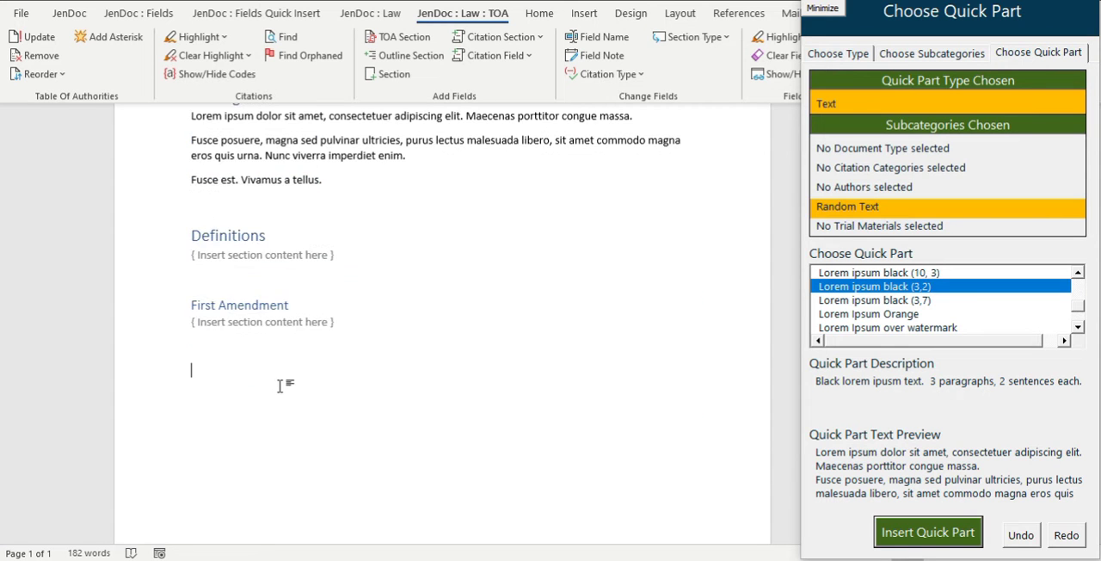
pyautogui.click(398, 59)
pyautogui.write('Seco')
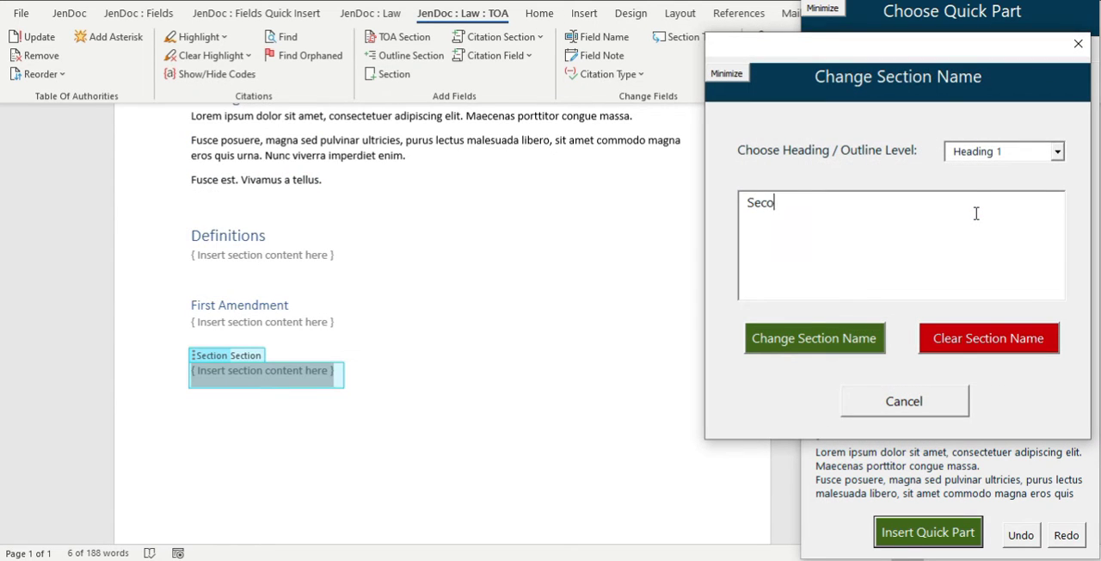
pyautogui.write('nd Amendment')
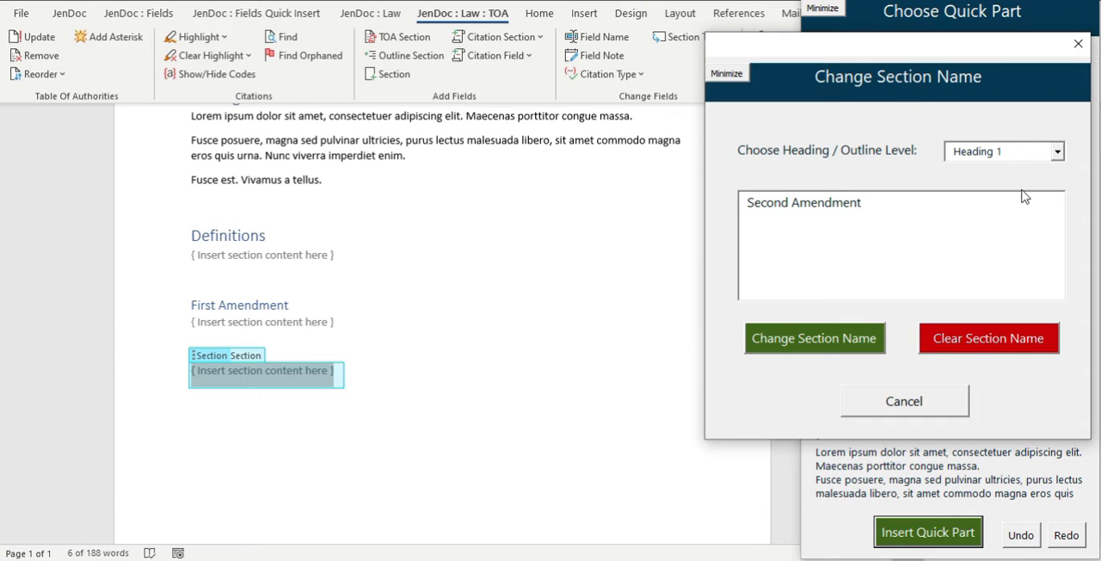
pyautogui.click(1059, 152)
pyautogui.click(977, 184)
pyautogui.click(809, 338)
pyautogui.click(396, 339)
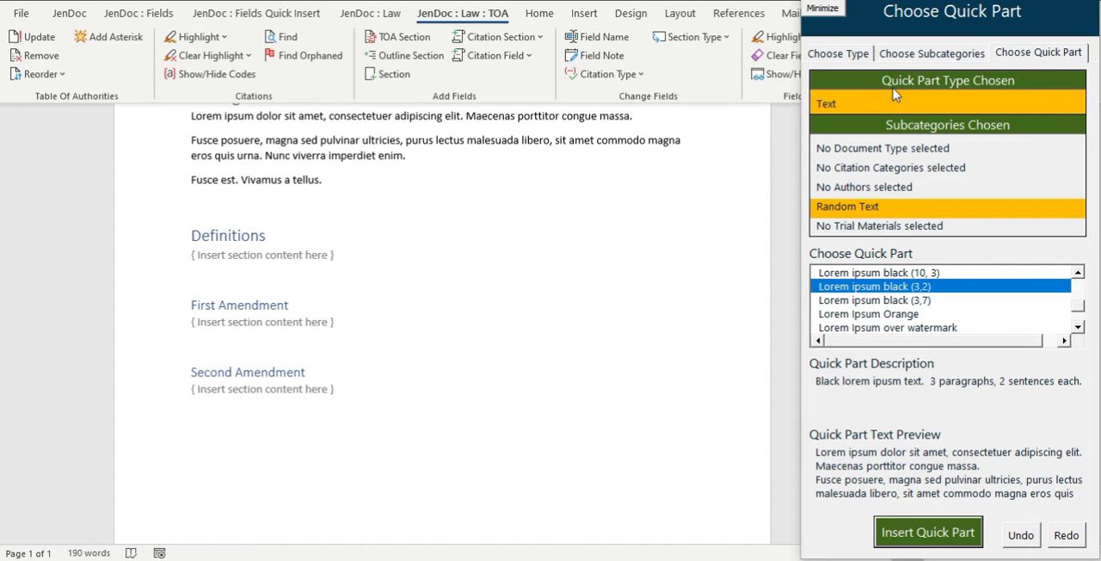
# Check which paragraph styles are applied to the Definitions and First Amendment headings.
pyautogui.click(231, 242)
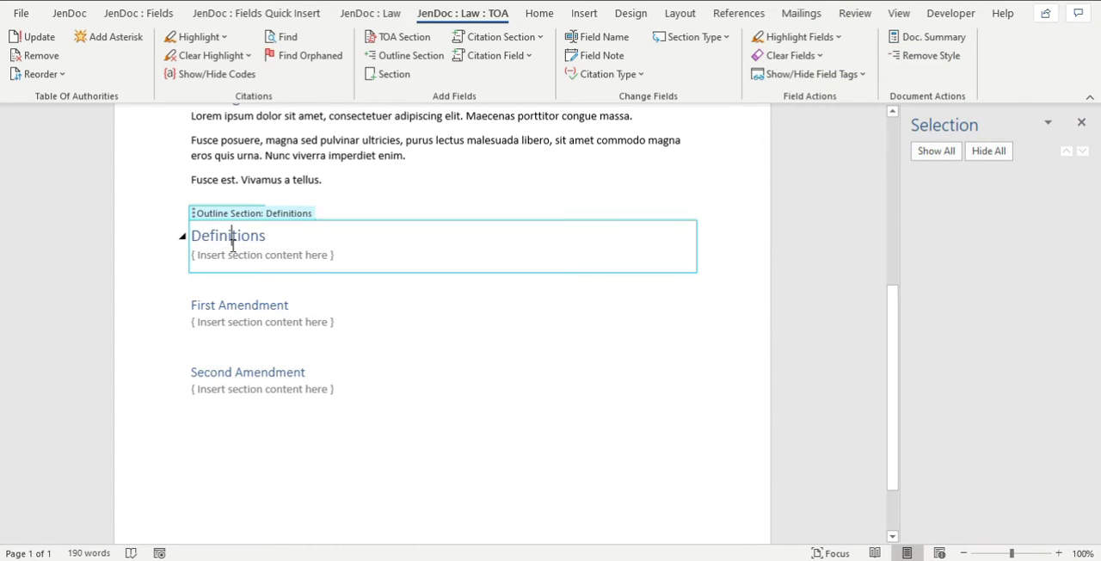
pyautogui.click(549, 19)
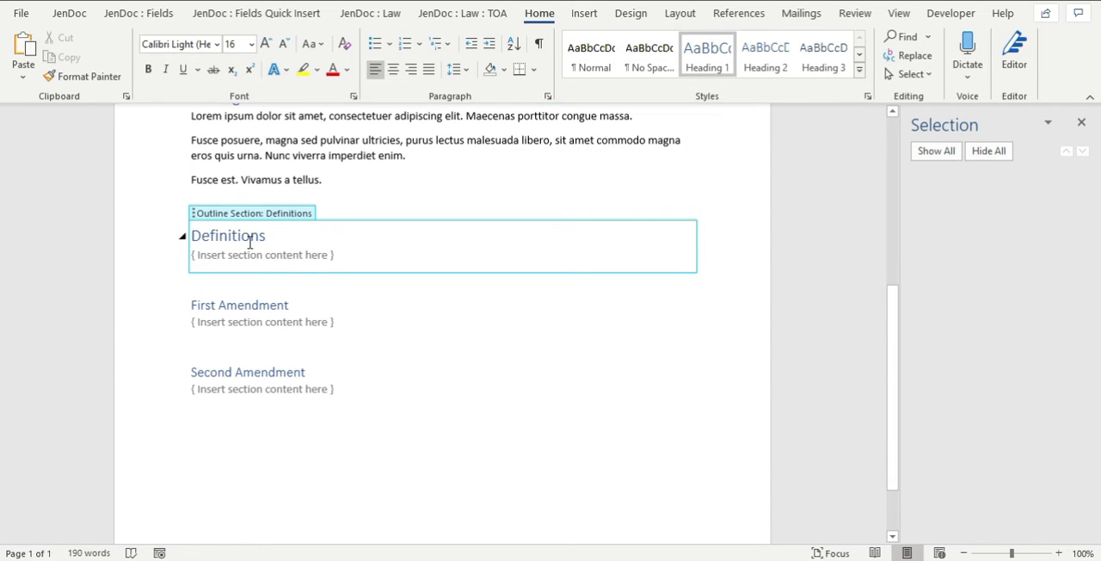
pyautogui.click(489, 16)
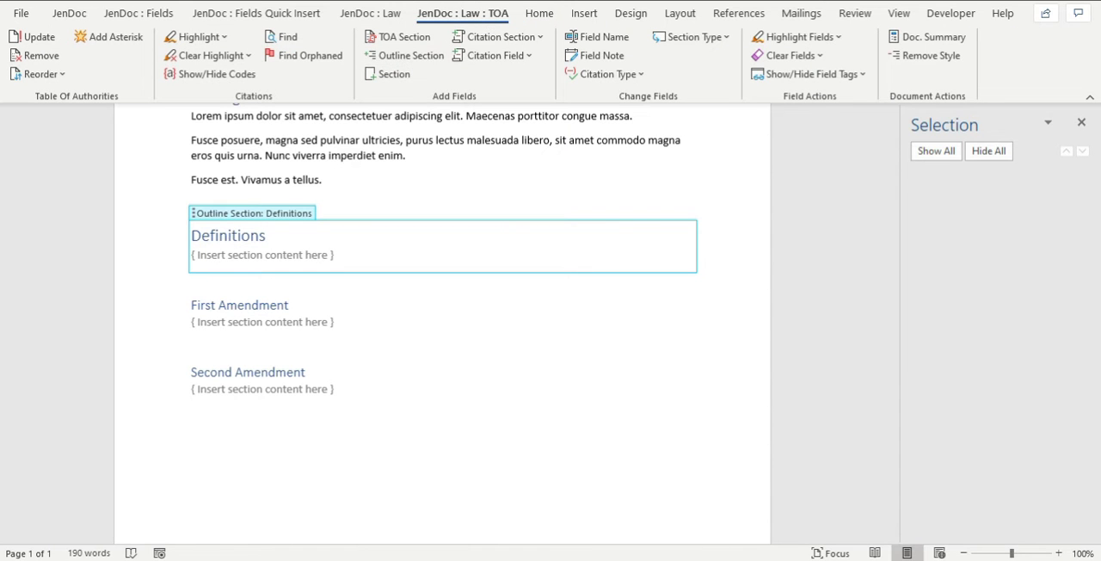
pyautogui.click(542, 17)
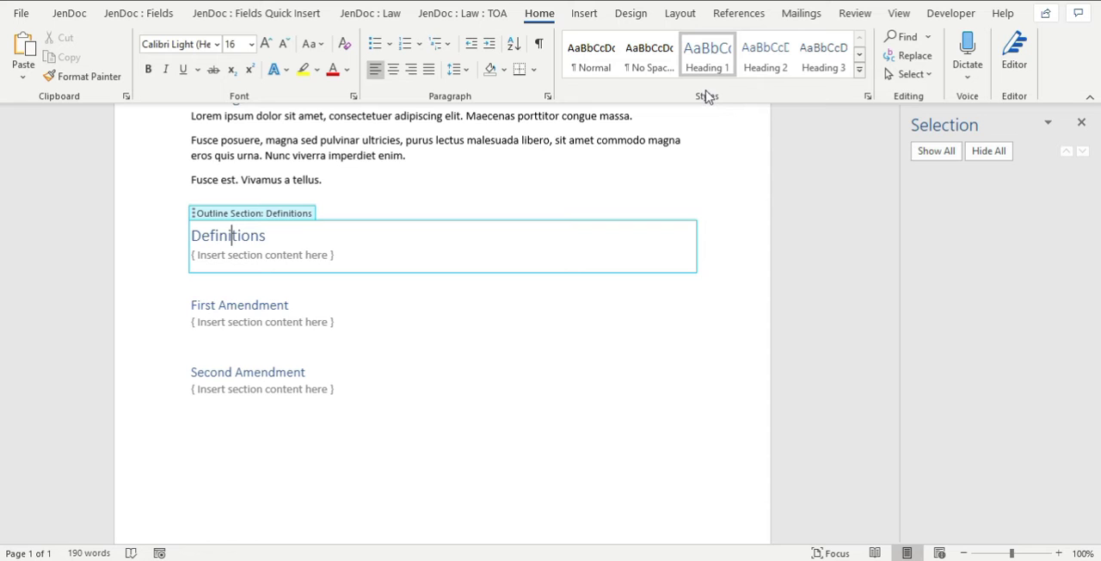
pyautogui.click(278, 305)
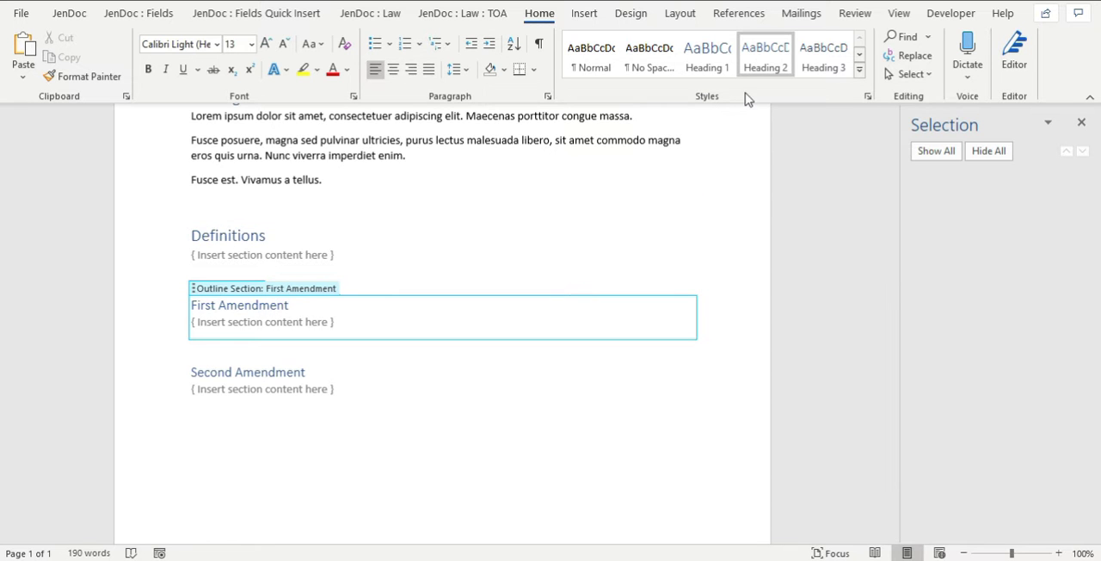
# Apply the Heading 1 style to the Second Amendment and First Amendment headings.
pyautogui.click(250, 372)
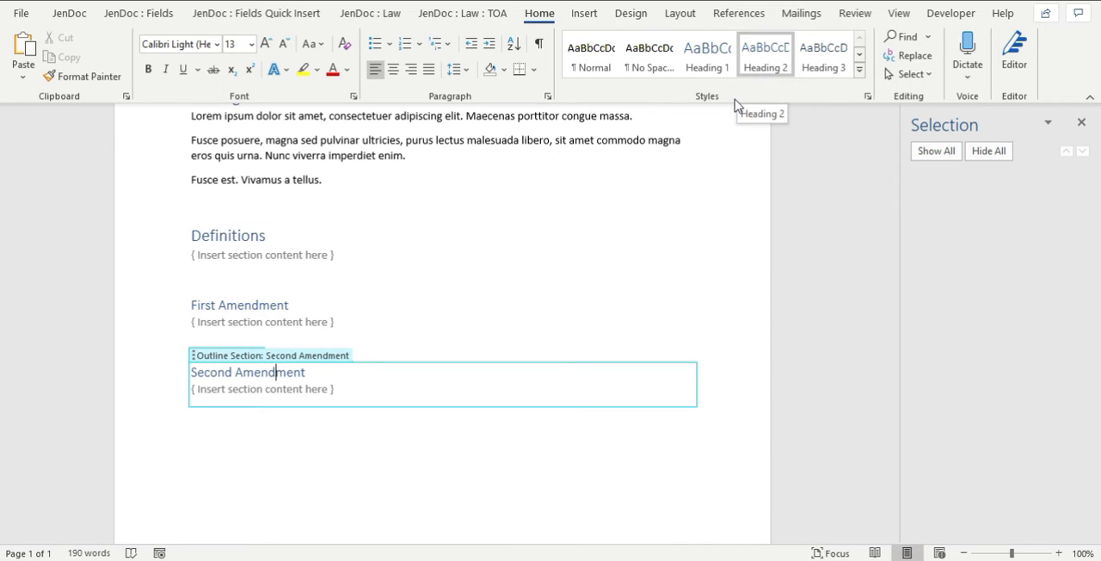
pyautogui.click(707, 57)
pyautogui.click(273, 305)
pyautogui.click(724, 72)
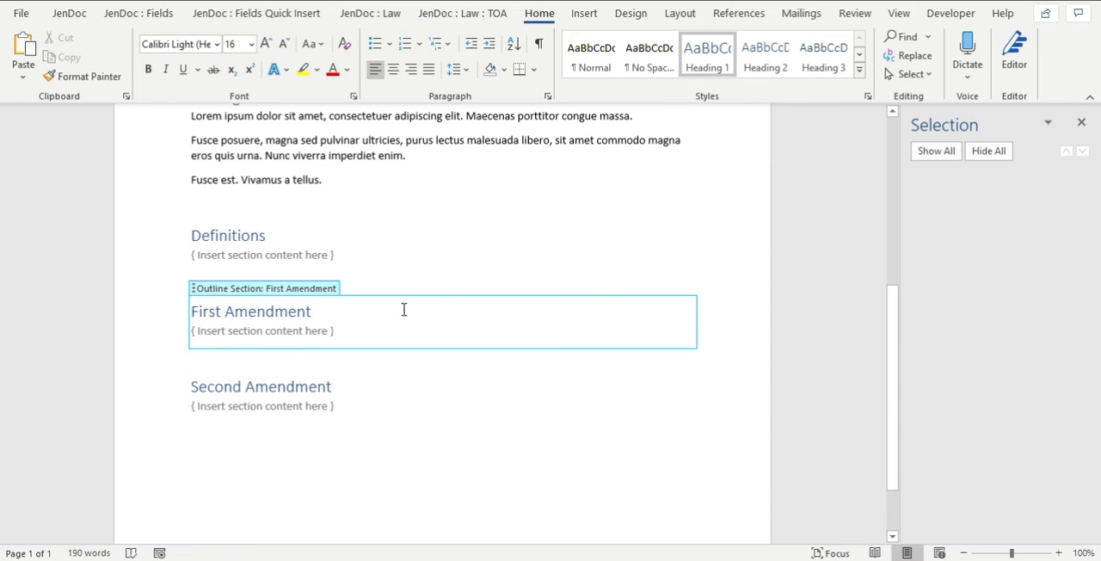
# Apply the Heading 2 style to the First Amendment and Second Amendment headings.
pyautogui.click(785, 65)
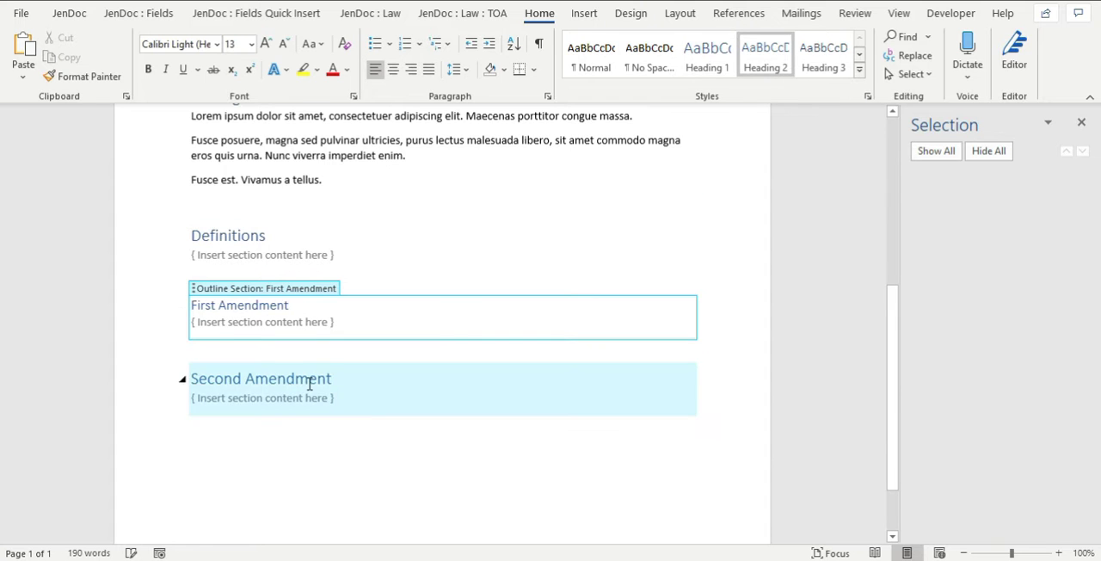
pyautogui.click(309, 379)
pyautogui.click(785, 50)
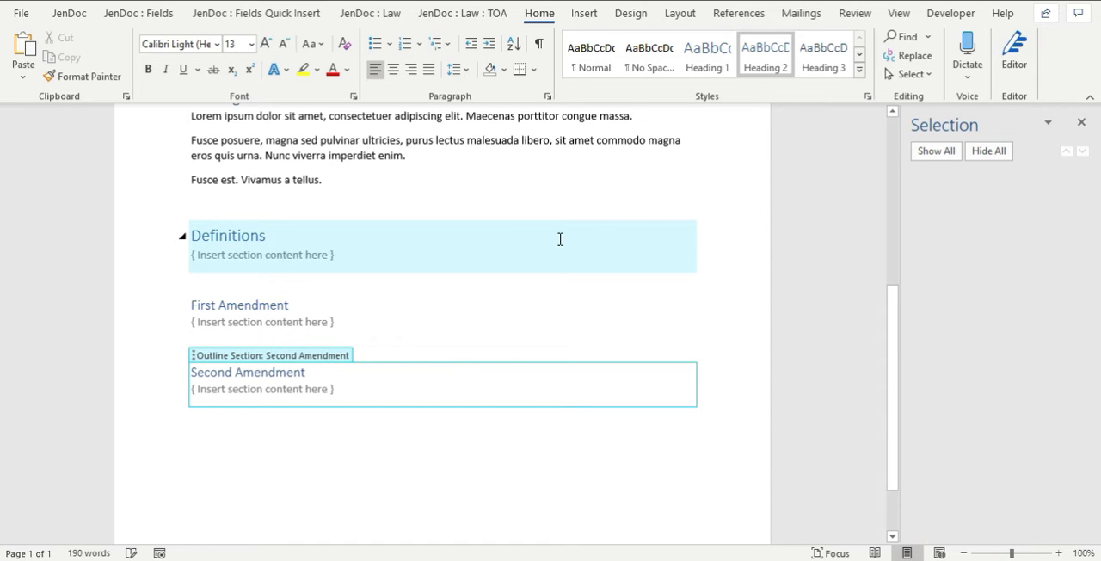
# Collapse the Opening Statements, Closing Statements and Definitions headings to hide their content.
pyautogui.scroll(2, 553, 277)
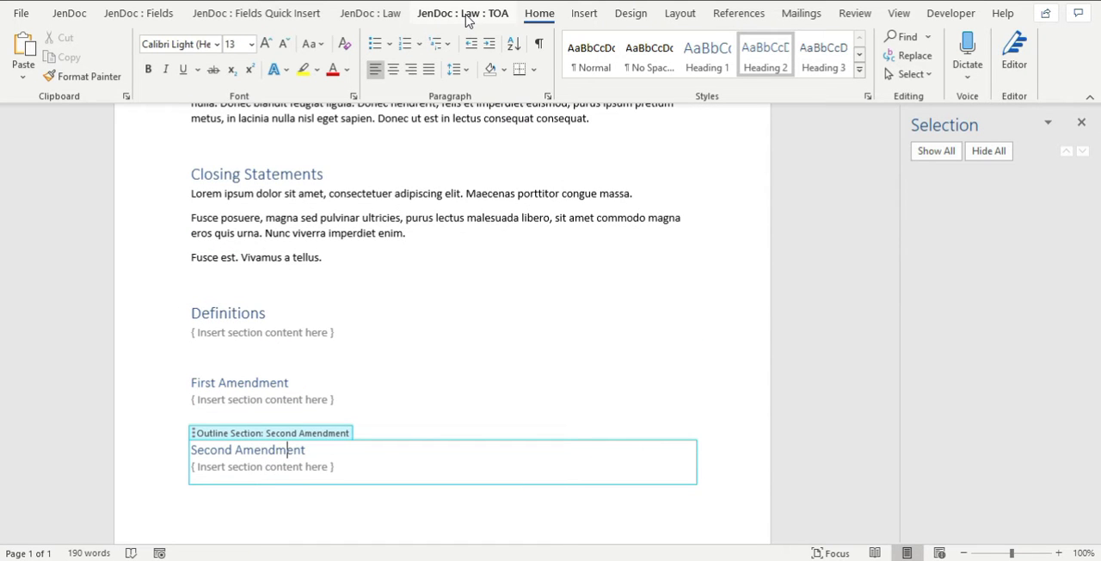
pyautogui.scroll(6, 554, 177)
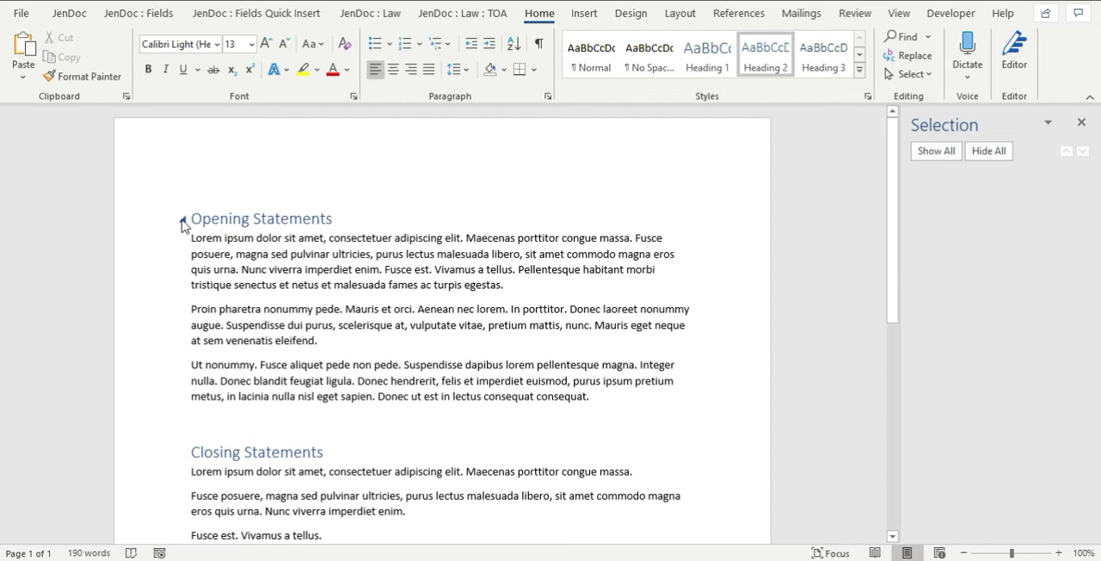
pyautogui.click(182, 220)
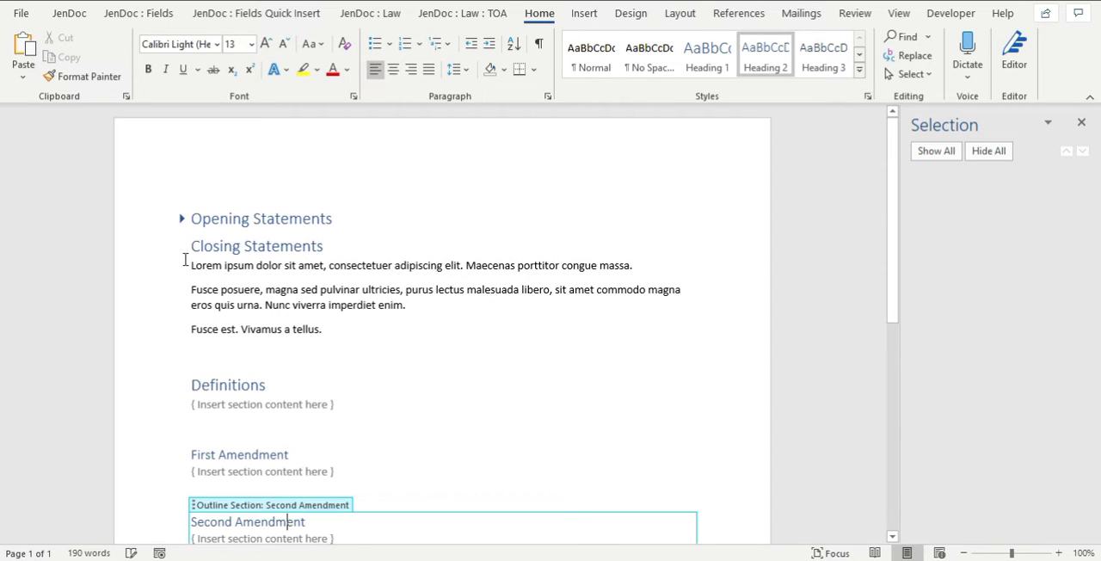
pyautogui.click(182, 248)
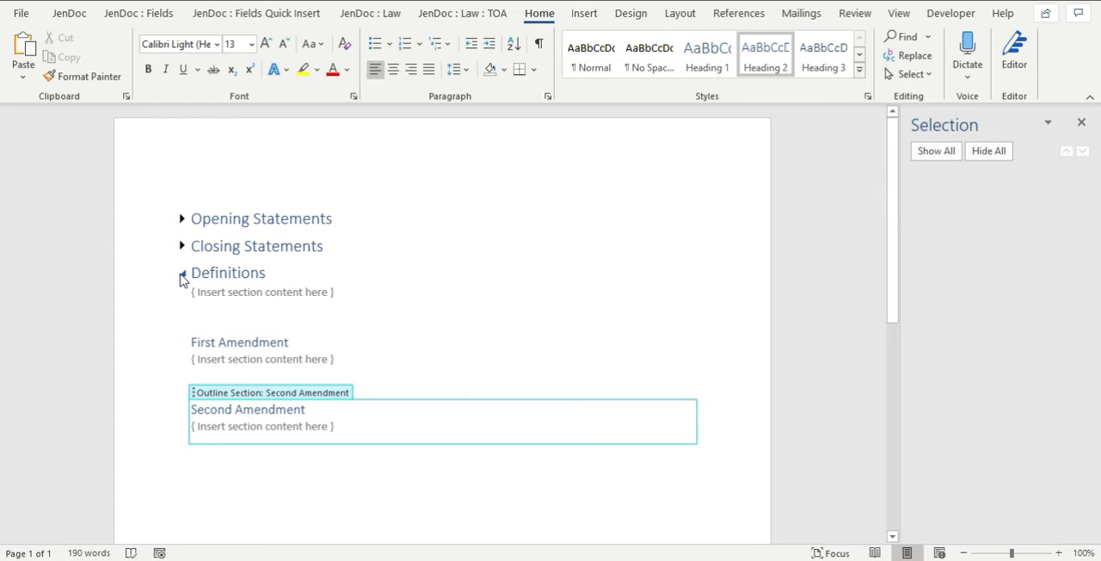
pyautogui.click(181, 273)
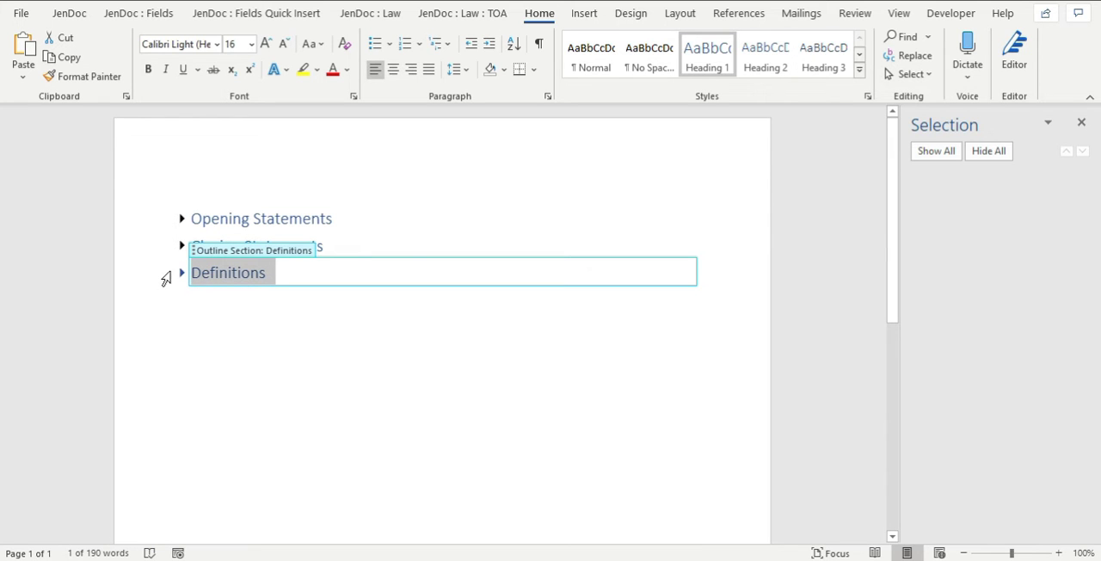
# Expand the Definitions heading and collapse the First Amendment and Second Amendment subheadings beneath it.
pyautogui.click(181, 272)
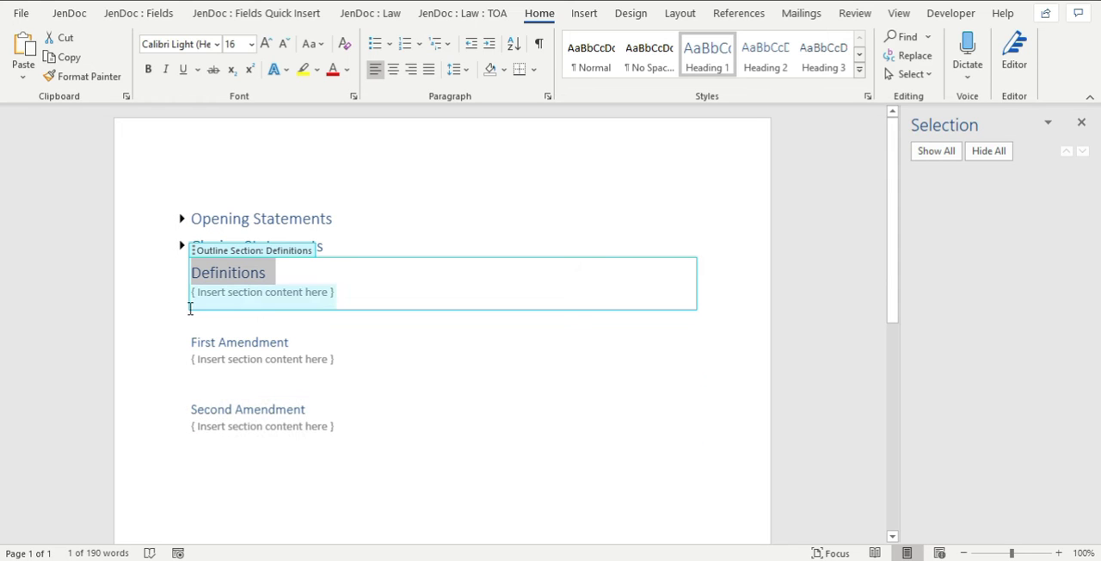
pyautogui.click(181, 273)
pyautogui.click(181, 274)
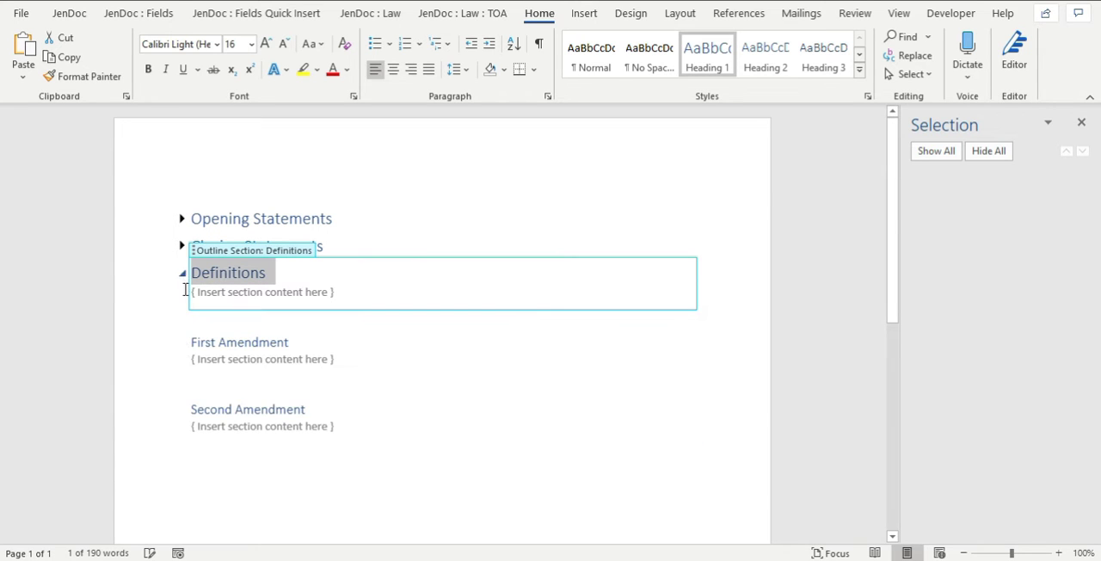
pyautogui.click(183, 344)
pyautogui.click(184, 362)
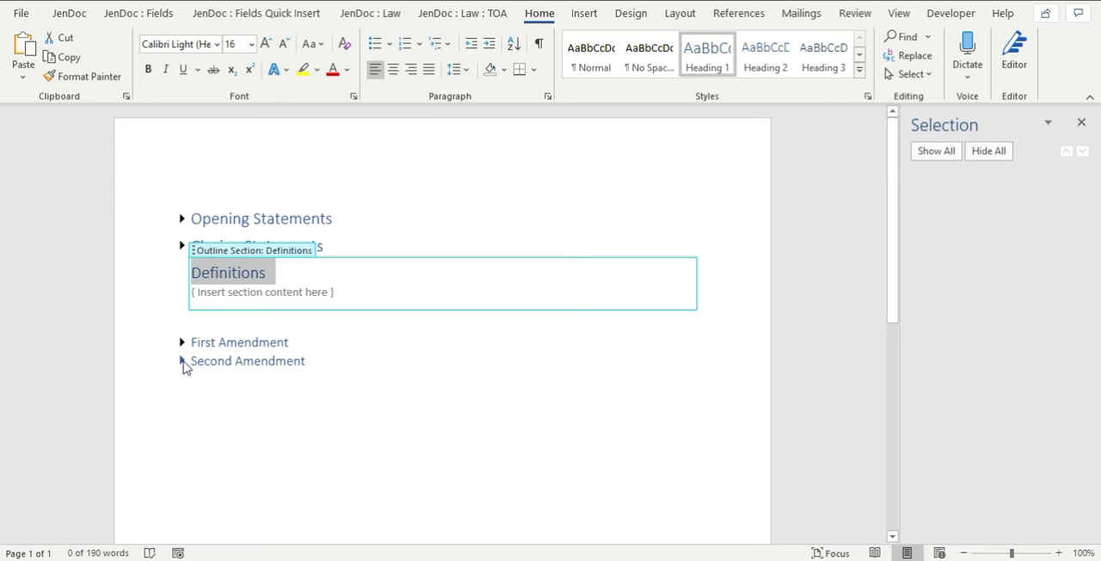
# Expand the collapsed Second Amendment, First Amendment, Closing Statements and Opening Statements headings.
pyautogui.click(183, 362)
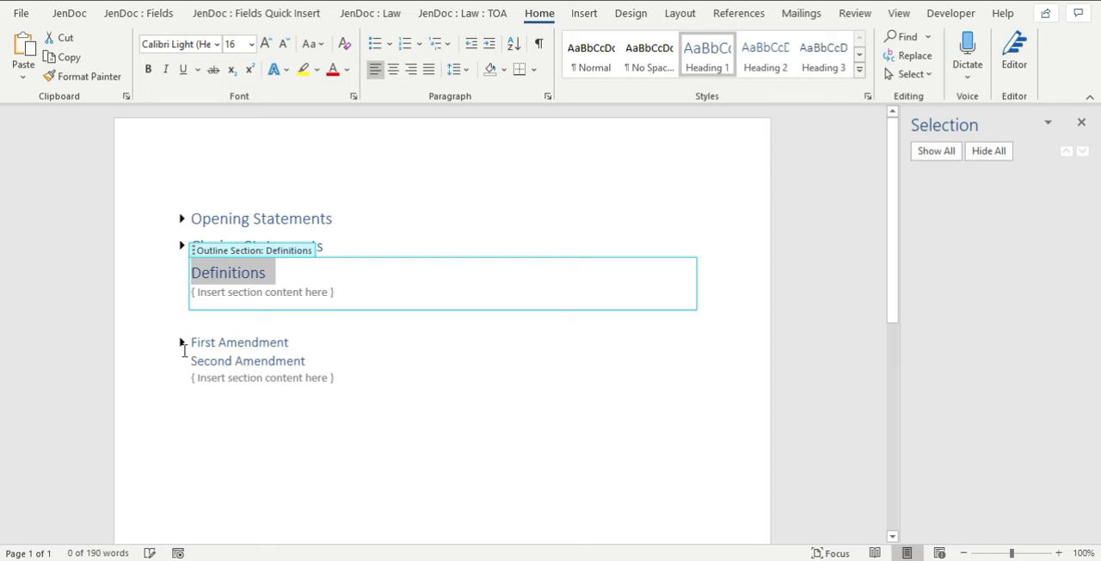
pyautogui.click(188, 343)
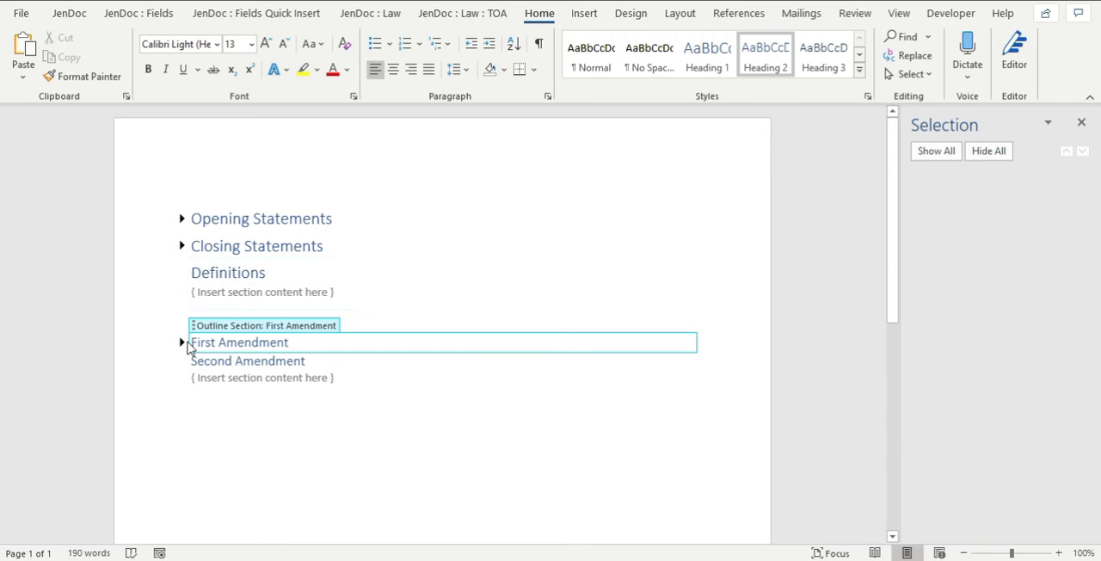
pyautogui.click(181, 342)
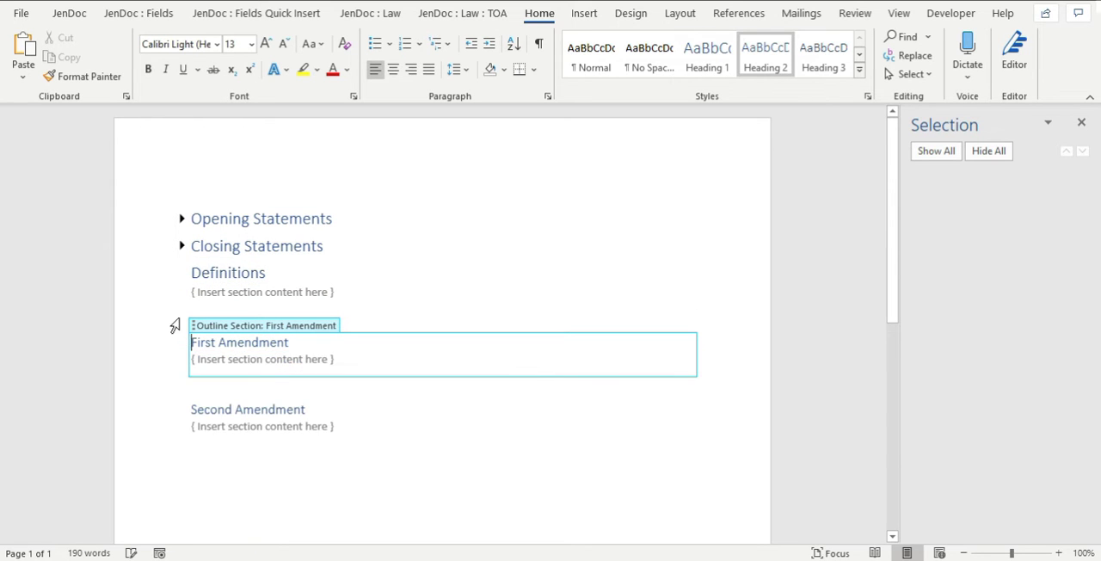
pyautogui.click(182, 275)
pyautogui.click(182, 246)
pyautogui.click(182, 218)
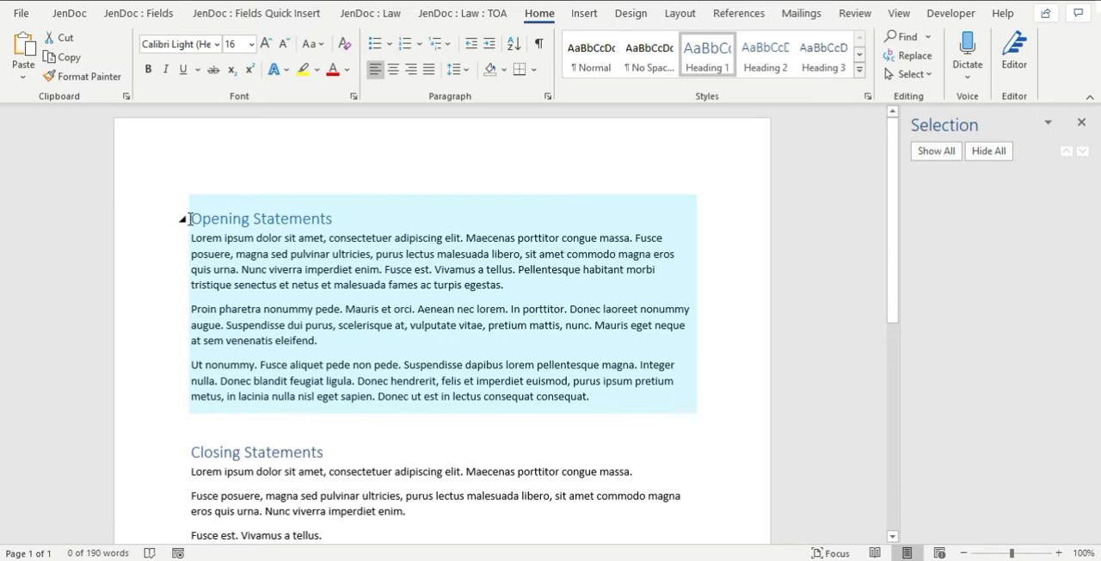
# Insert two blank lines above the Opening Statements heading and place the cursor at the start of the document.
pyautogui.click(191, 219)
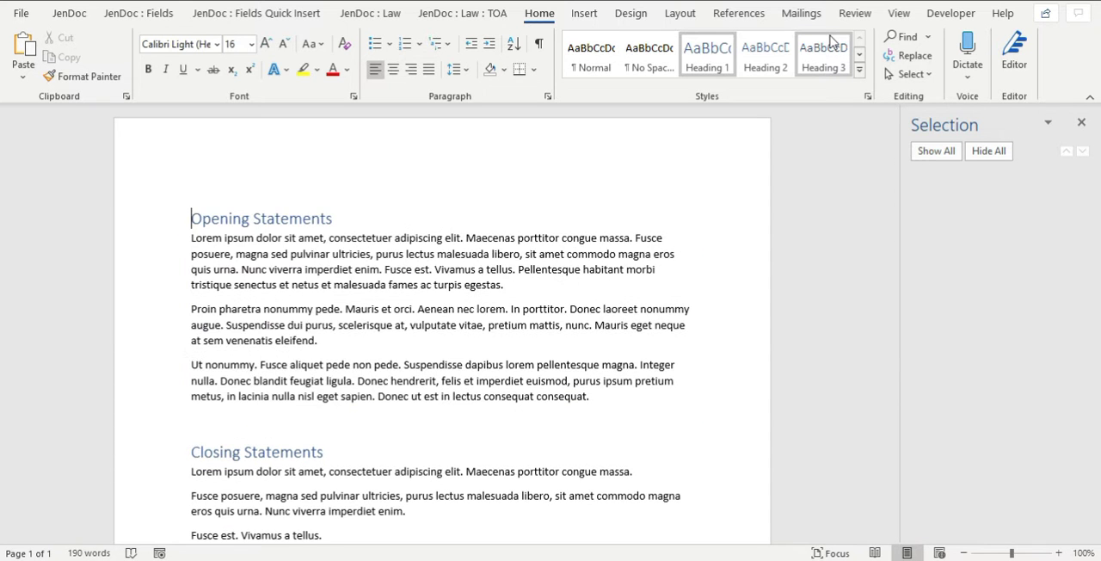
pyautogui.press('Return')
pyautogui.press('Return')
pyautogui.press('Up')
pyautogui.press('Up')
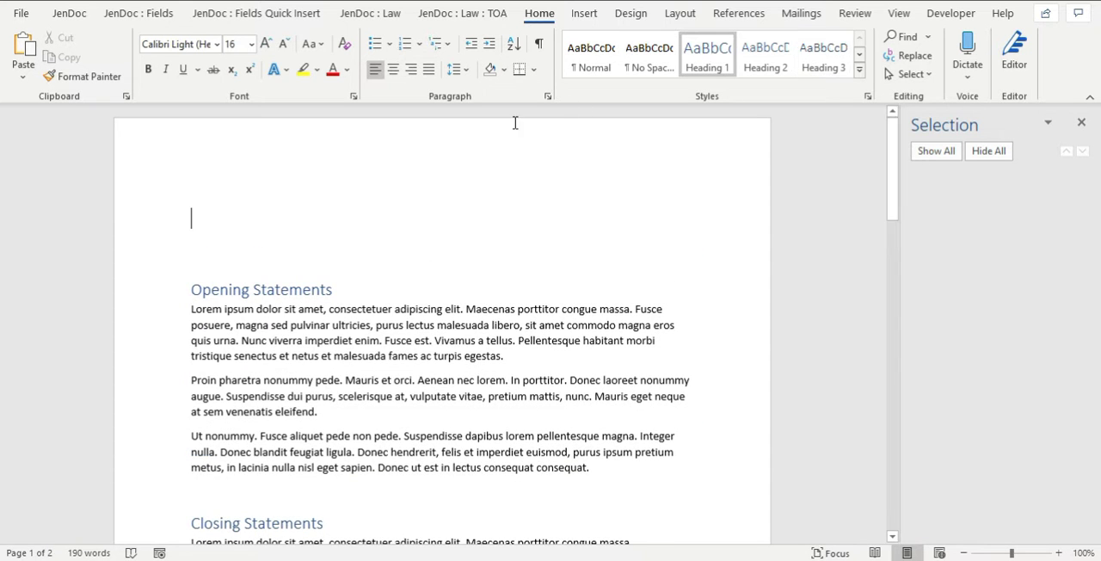
# Remove the heading style from the blank lines above the Opening Statements section.
pyautogui.click(222, 250)
pyautogui.click(215, 204)
pyautogui.moveTo(235, 291); pyautogui.dragTo(257, 285)
pyautogui.click(249, 229)
pyautogui.click(463, 19)
pyautogui.click(932, 55)
pyautogui.click(278, 197)
pyautogui.click(931, 57)
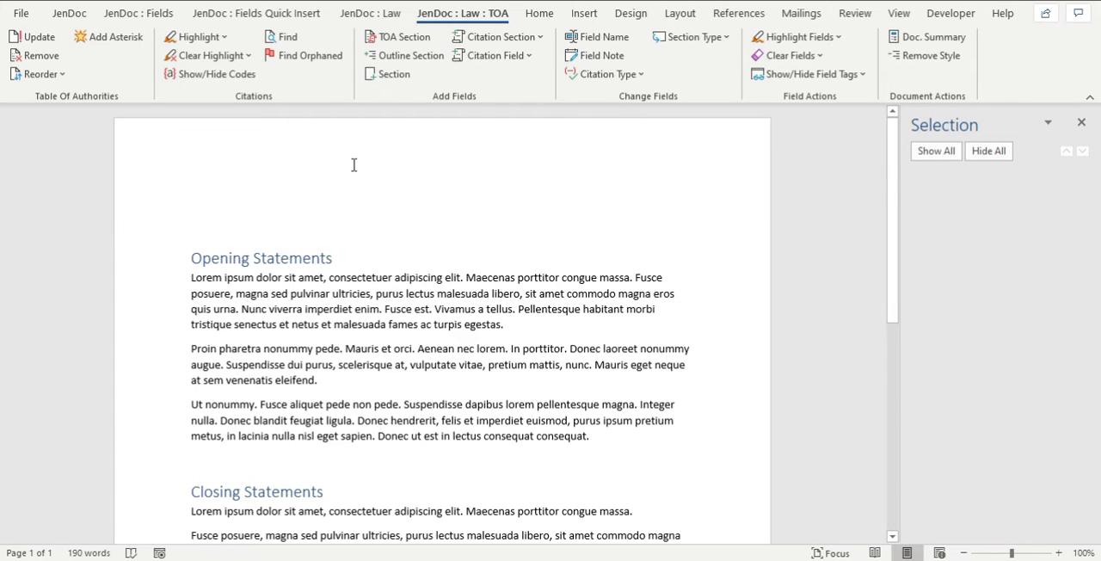
# Insert an automatic table of contents titled "Contents" above the Opening Statements section.
pyautogui.click(722, 16)
pyautogui.click(31, 64)
pyautogui.click(40, 155)
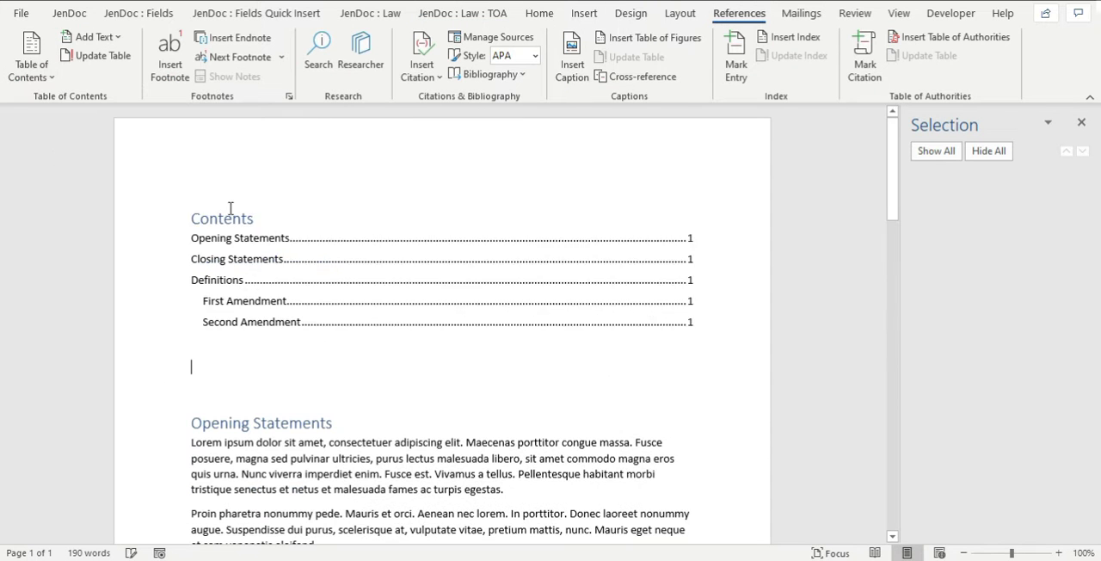
# Check the paragraph style of the Opening Statements heading against its entry in the table of contents.
pyautogui.scroll(-2, 511, 384)
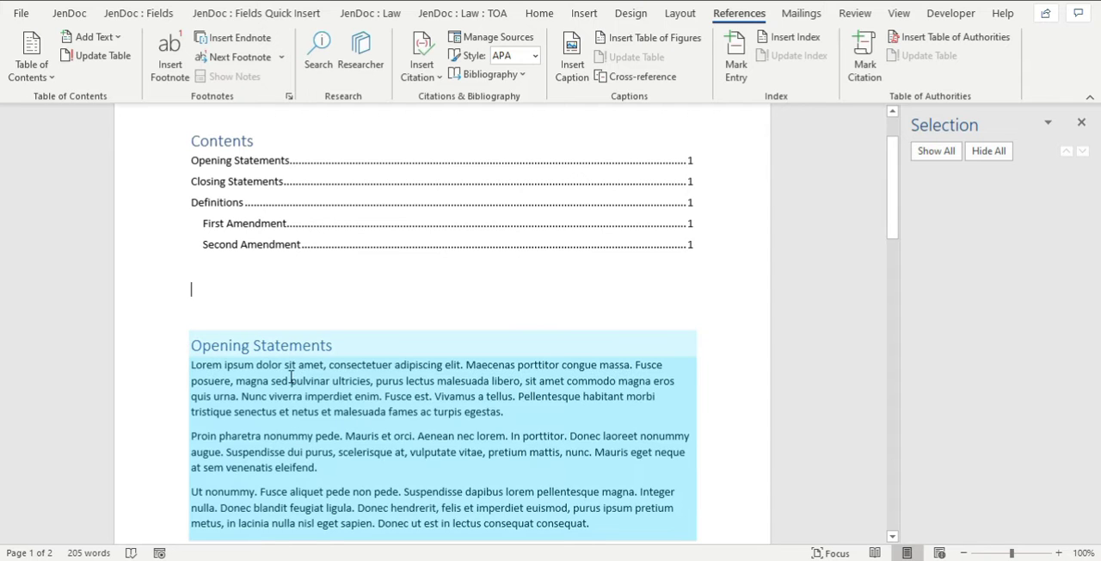
pyautogui.click(280, 345)
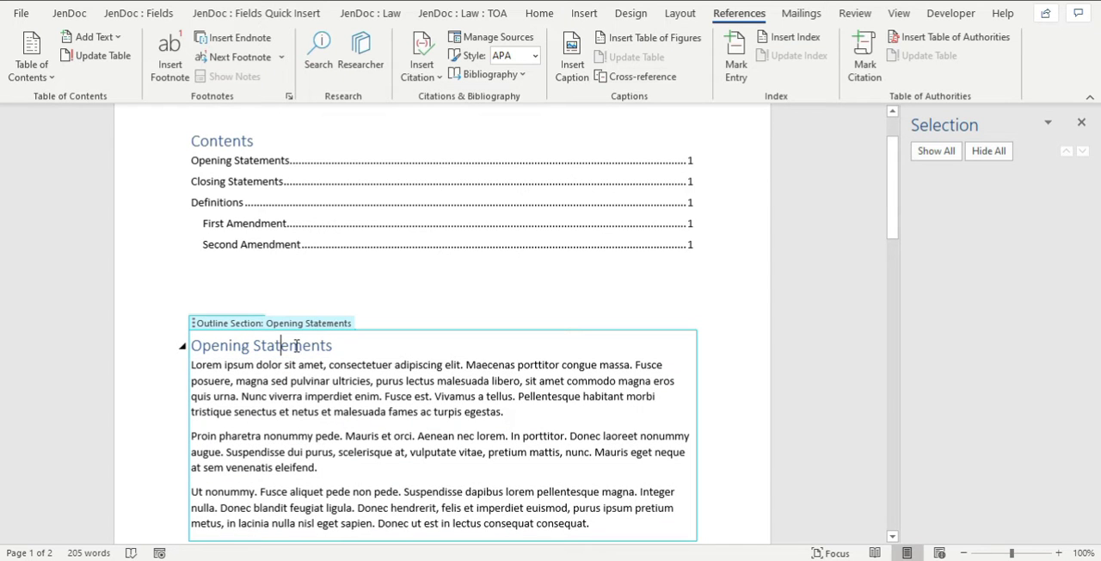
pyautogui.scroll(1, 319, 250)
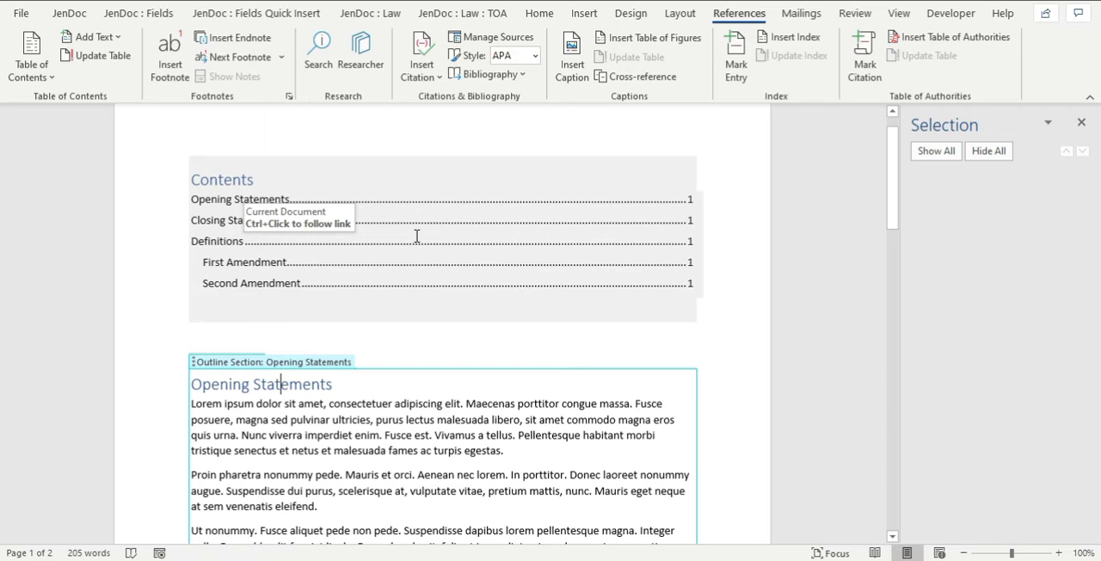
pyautogui.click(539, 13)
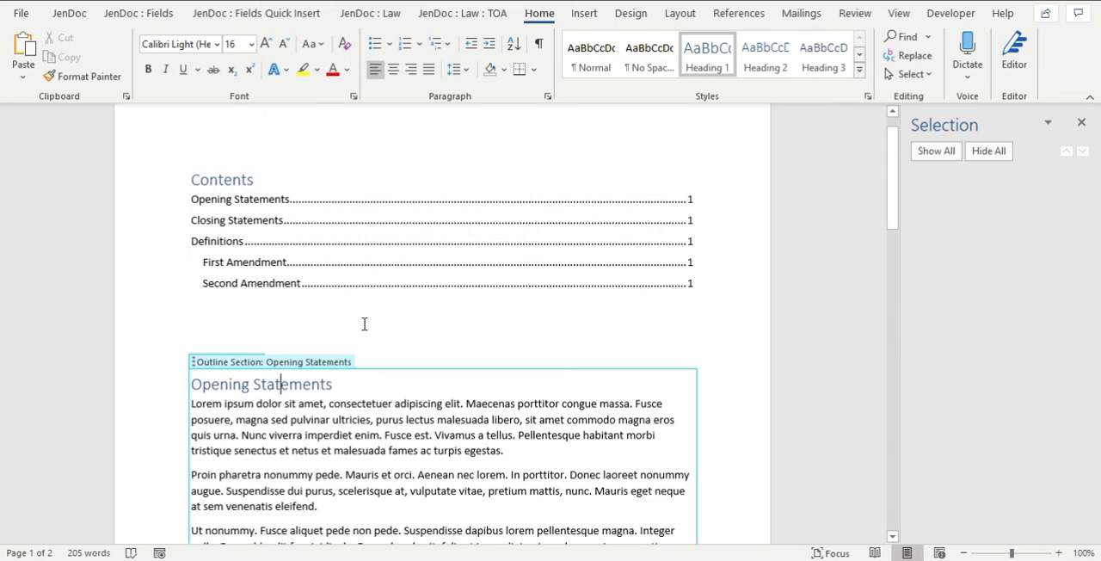
# Compare the First Amendment and Second Amendment contents entries with the corresponding section headings in the document.
pyautogui.click(364, 324)
pyautogui.scroll(-1, 363, 323)
pyautogui.moveTo(227, 226); pyautogui.dragTo(229, 244)
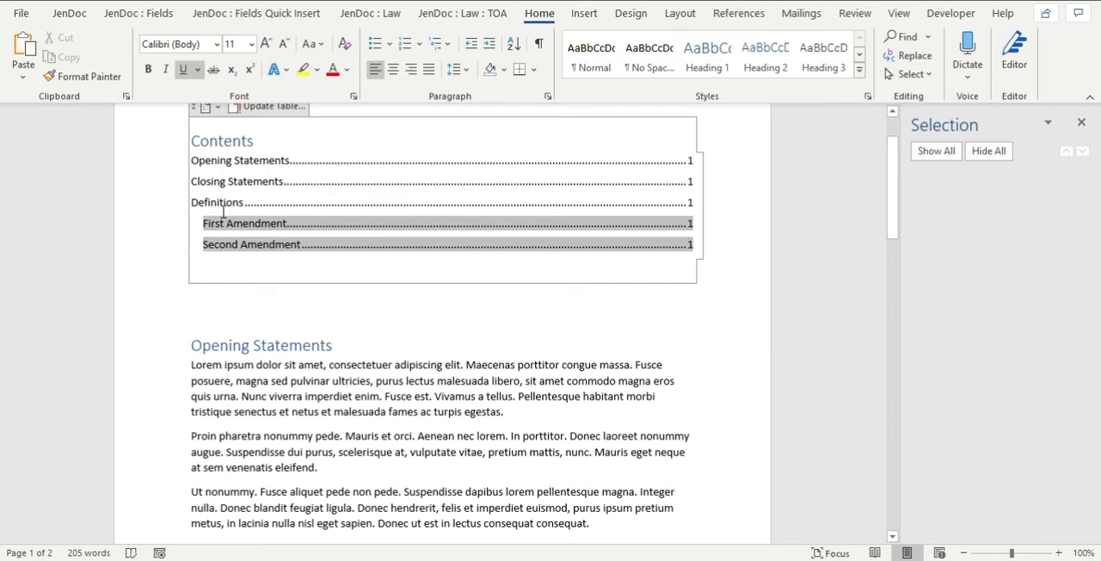
pyautogui.click(258, 313)
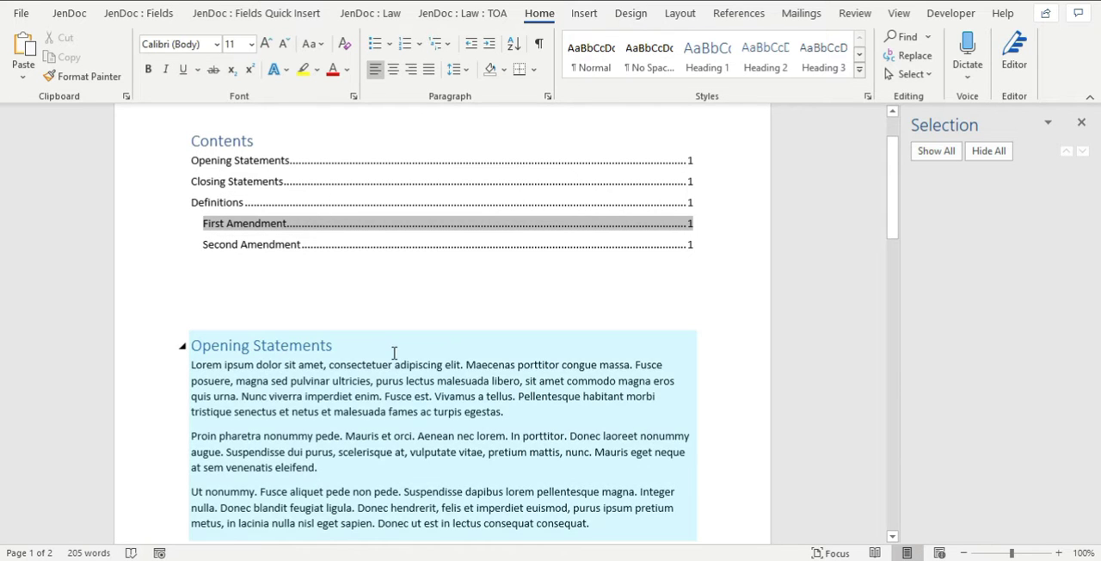
pyautogui.scroll(-7, 394, 352)
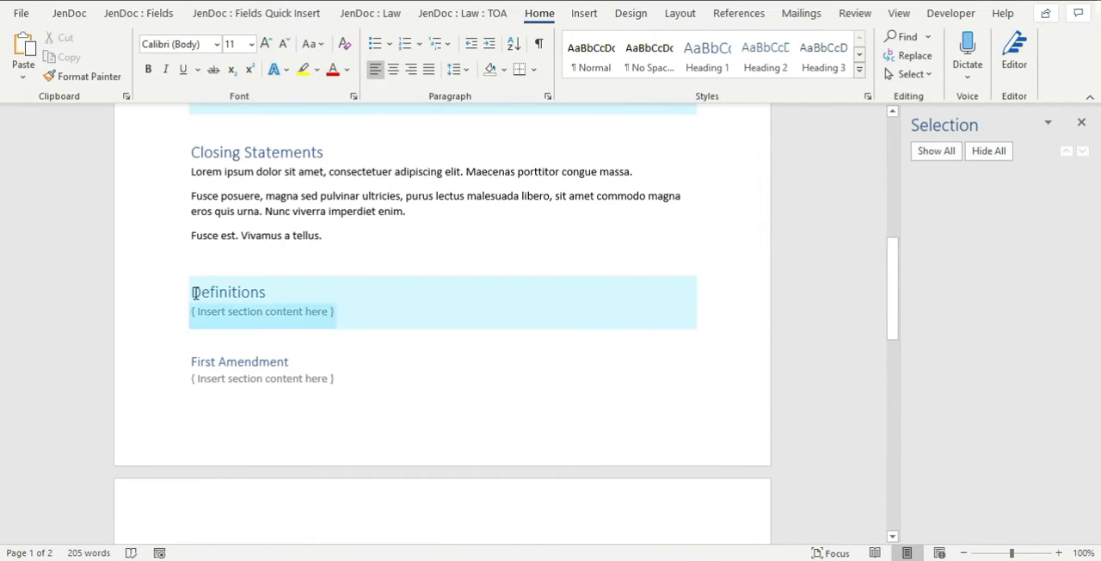
pyautogui.scroll(8, 270, 347)
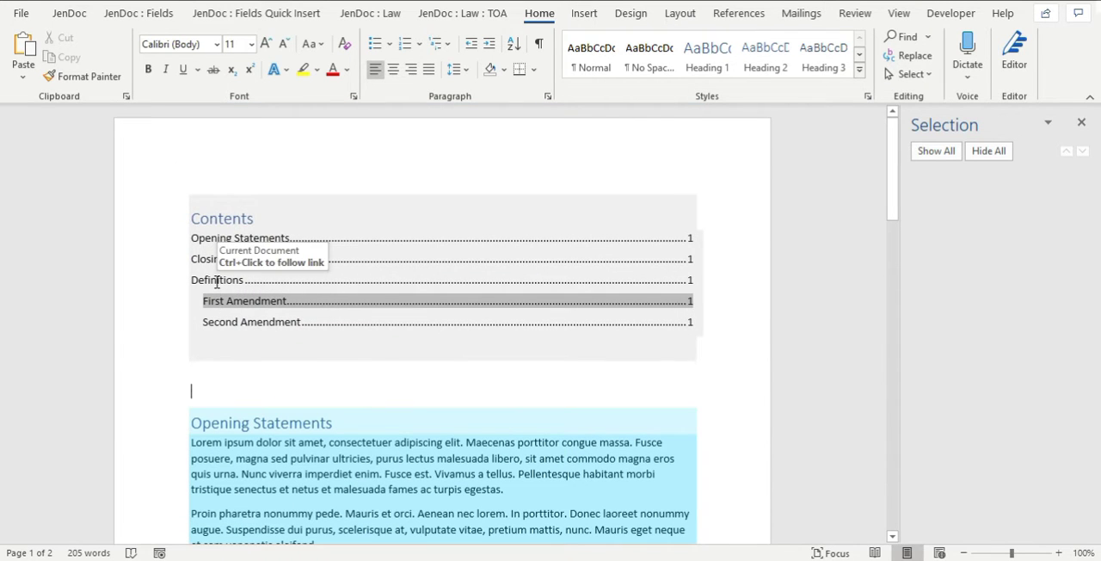
# Examine the Definitions contents entry and the outline section it refers to, including the nested content placeholder.
pyautogui.click(217, 280)
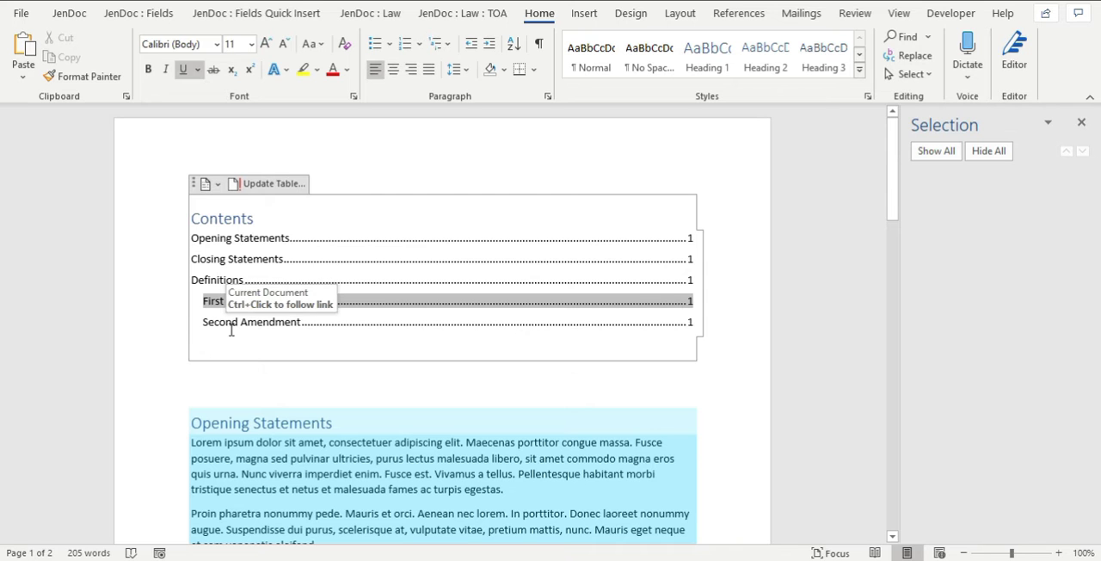
pyautogui.scroll(-10, 259, 361)
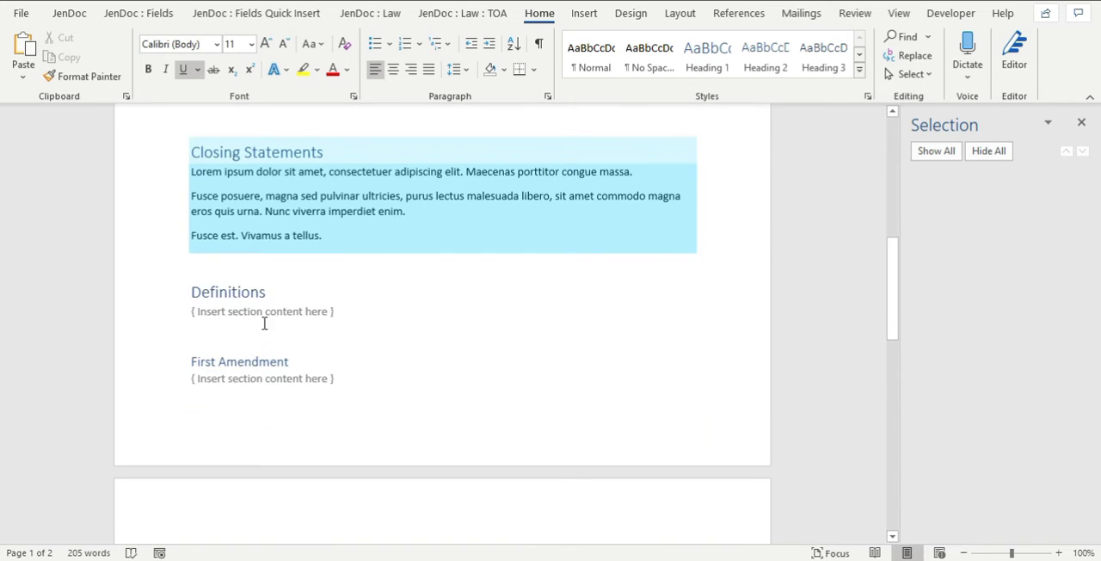
pyautogui.click(259, 299)
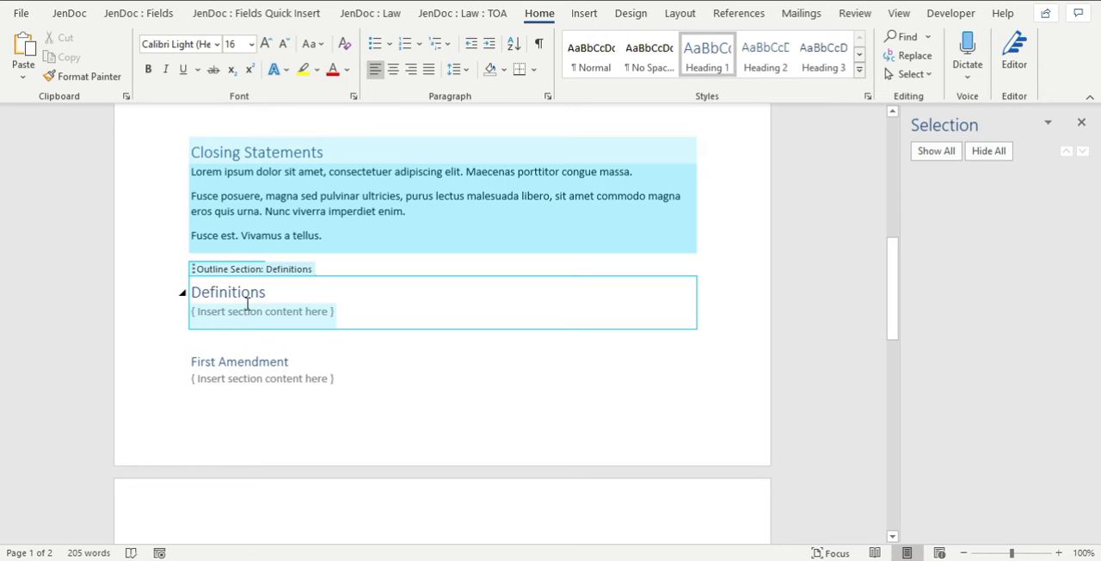
pyautogui.click(217, 274)
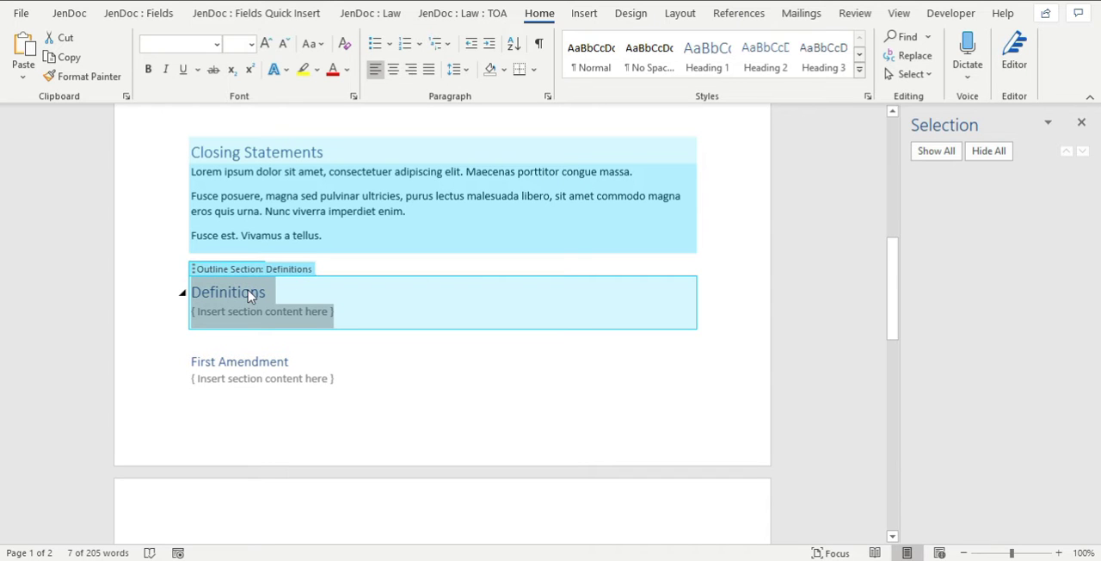
pyautogui.click(246, 316)
# Name the inner section holding the Opening Statements body text "Content for the opening statements".
pyautogui.scroll(3, 287, 323)
pyautogui.scroll(2, 287, 321)
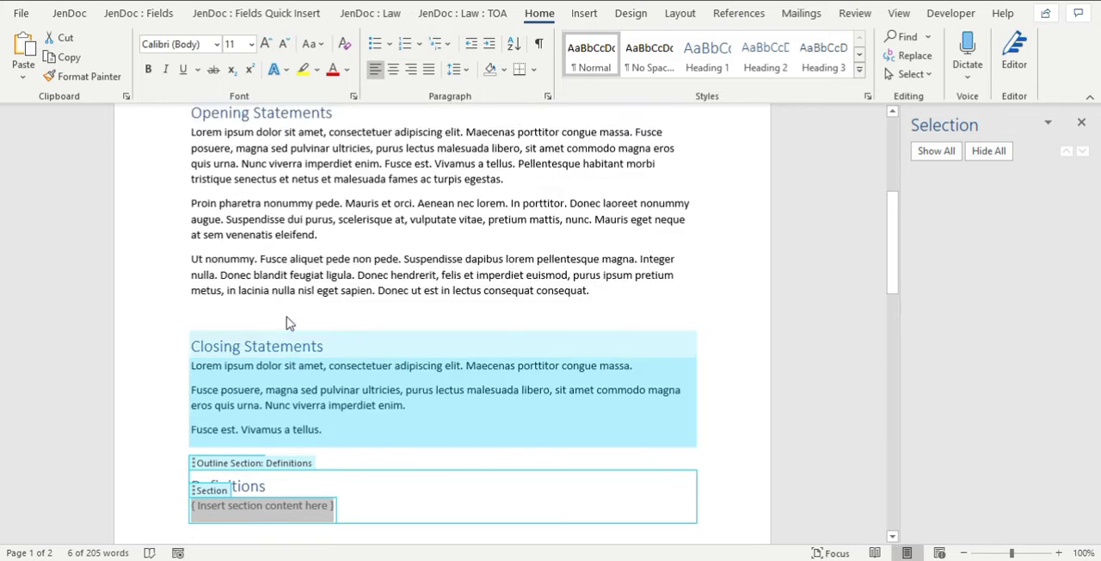
pyautogui.click(322, 244)
pyautogui.scroll(2, 315, 248)
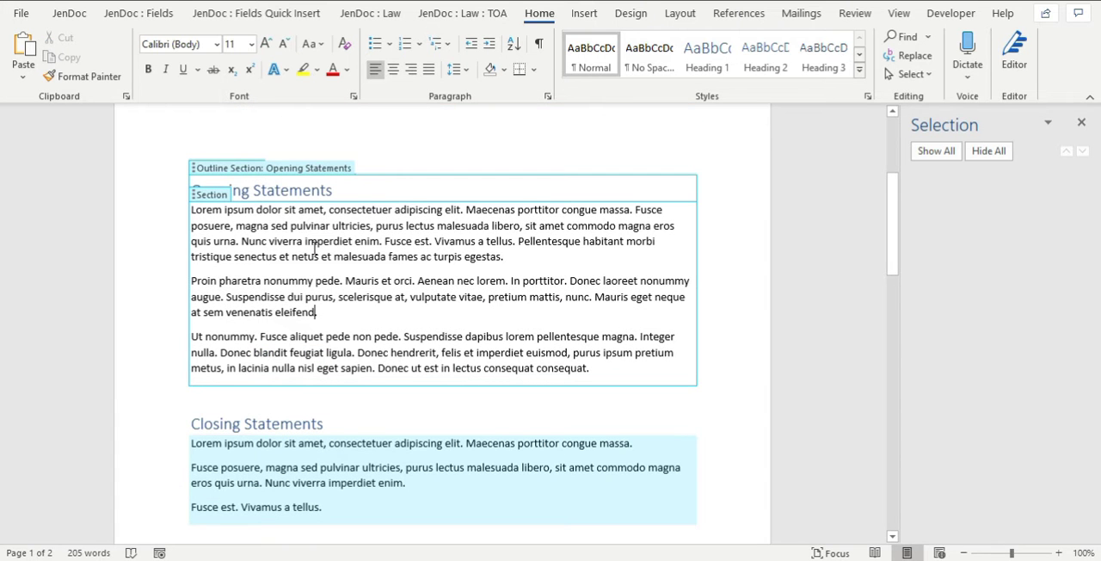
pyautogui.scroll(2, 317, 251)
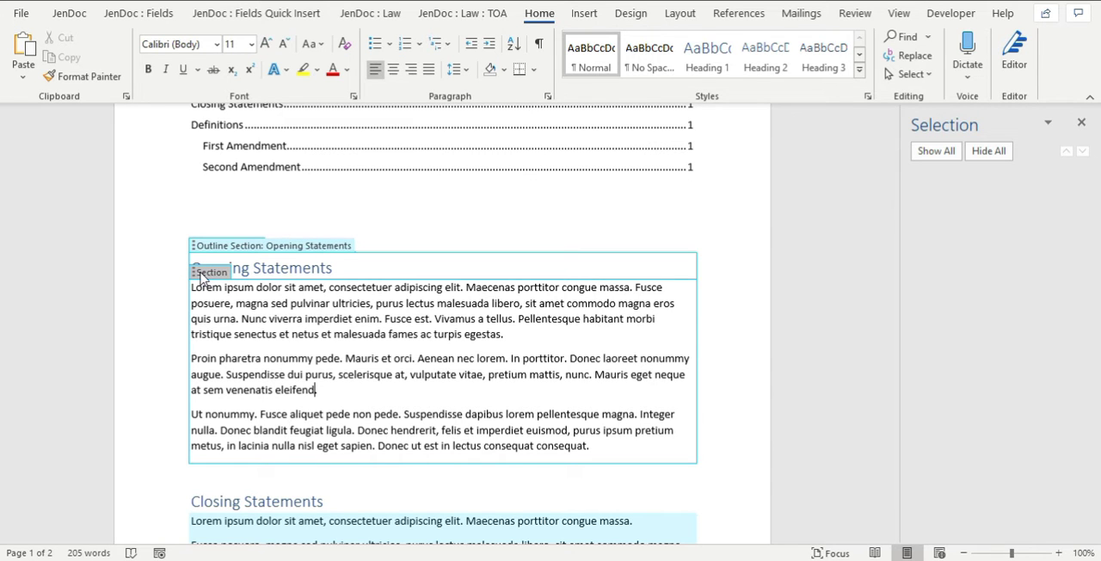
pyautogui.click(201, 275)
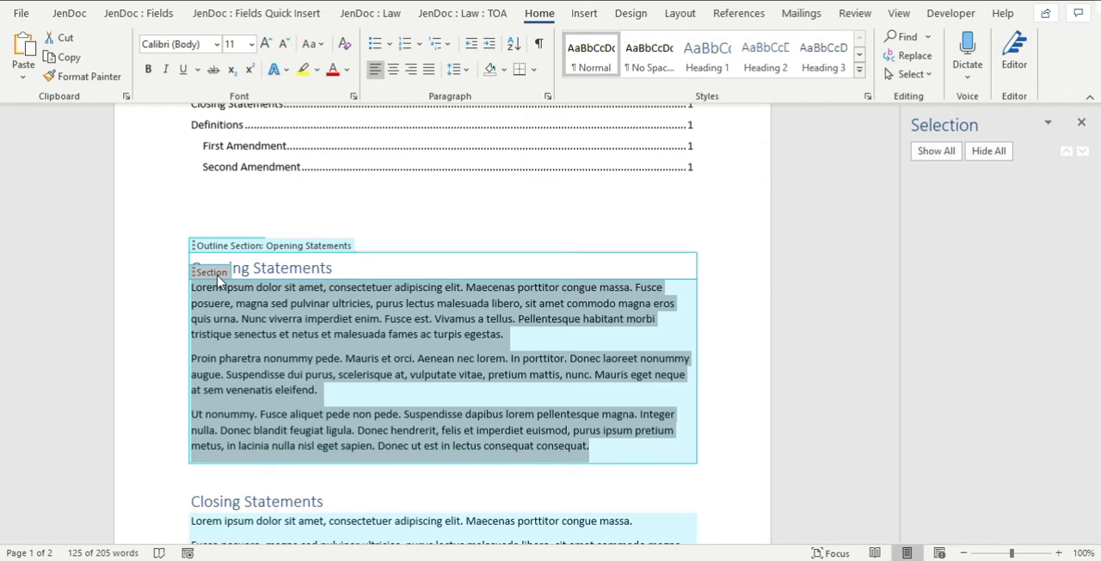
pyautogui.click(462, 13)
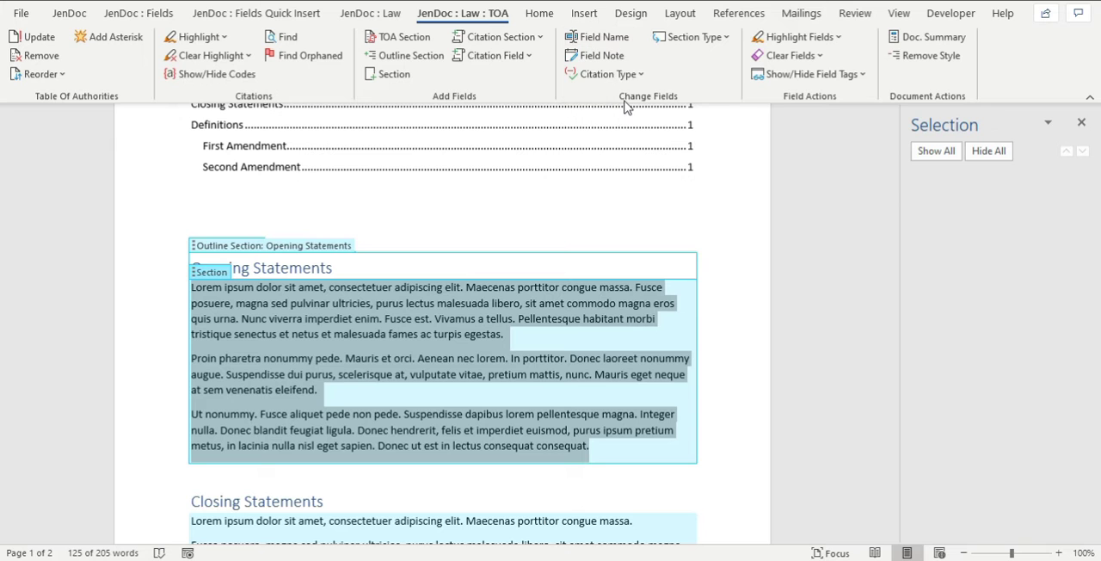
pyautogui.click(597, 37)
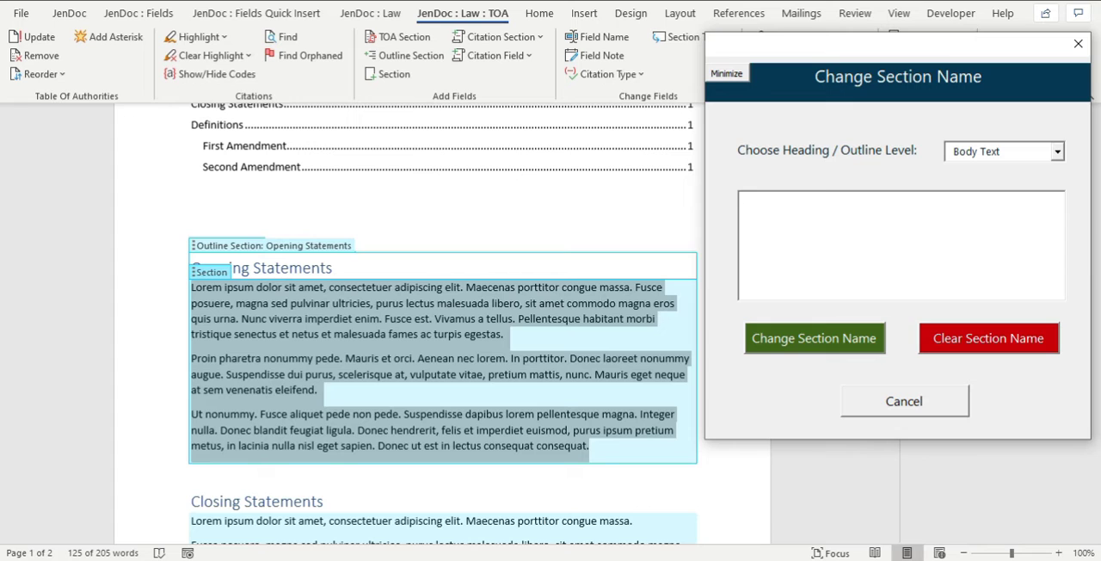
pyautogui.write('T')
pyautogui.press('BackSpace')
pyautogui.write('Content for the ')
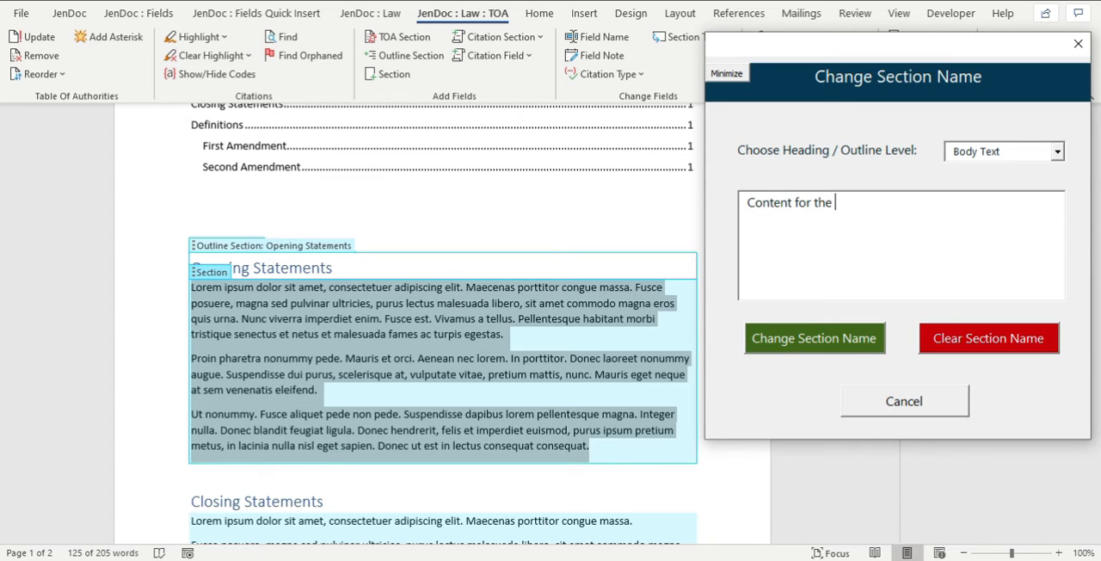
pyautogui.write('opening statements')
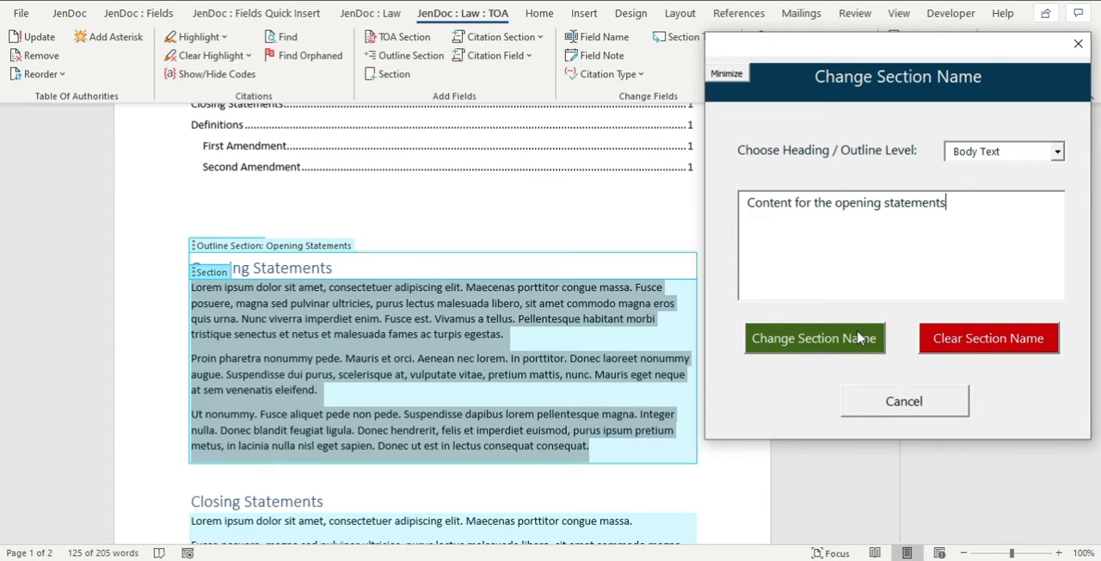
pyautogui.click(796, 339)
pyautogui.click(330, 312)
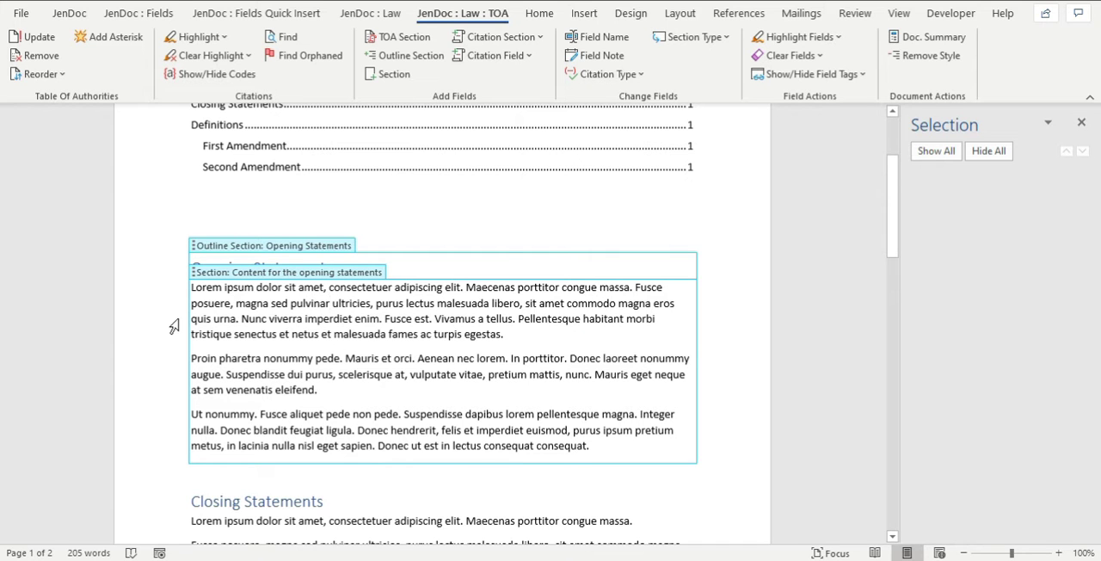
# Try deleting all body text inside the Opening Statements section, and undo the deletion.
pyautogui.moveTo(190, 289); pyautogui.dragTo(601, 446)
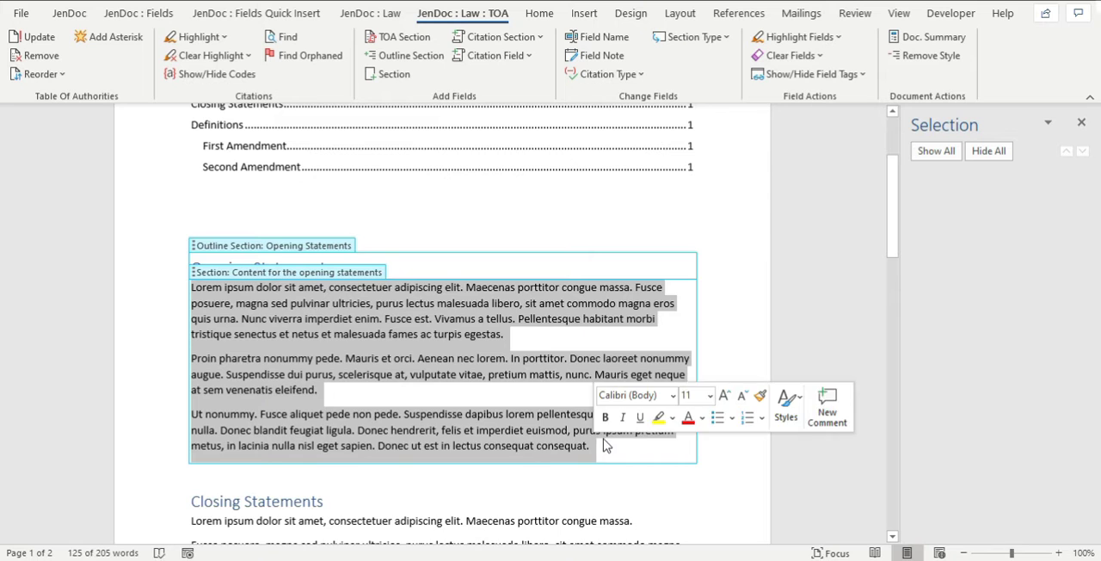
pyautogui.press('Delete')
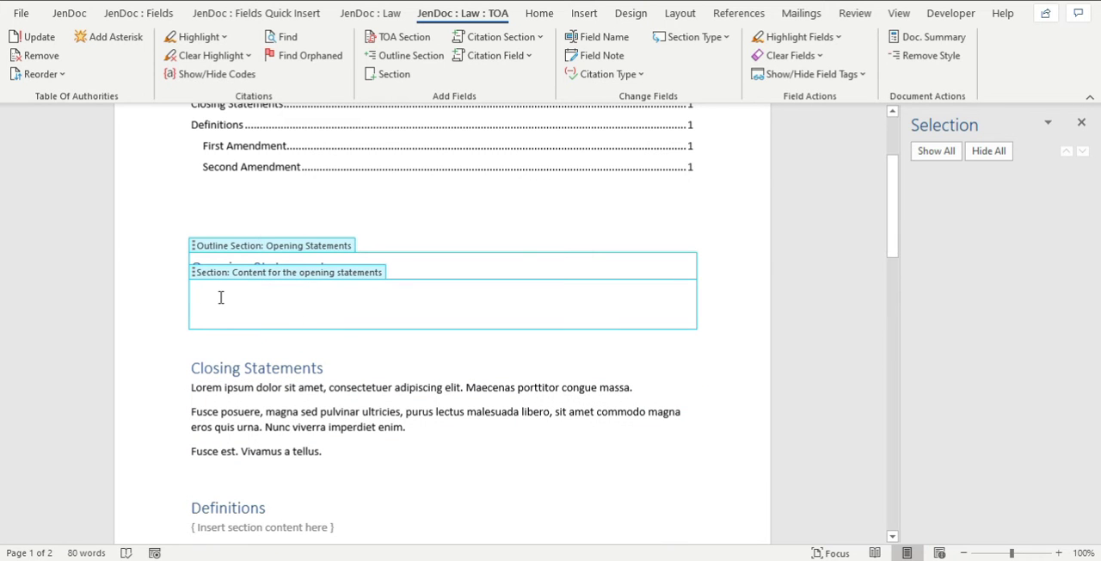
pyautogui.hotkey('ctrl', 'z')
pyautogui.click(321, 332)
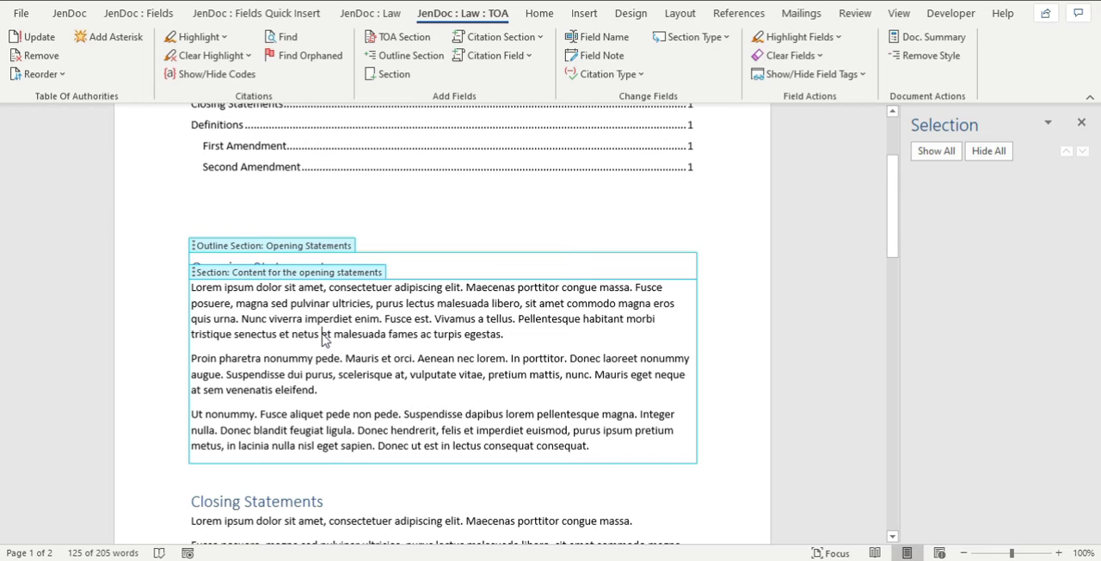
# Rename the Definitions outline section to "Amendments", keeping it at the Heading 1 level.
pyautogui.scroll(-7, 464, 331)
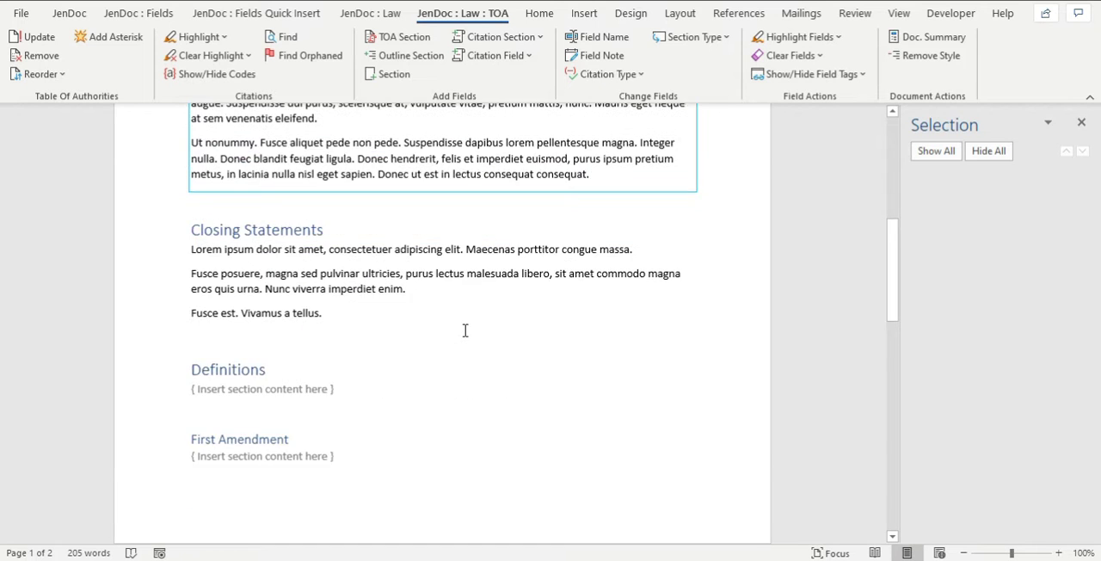
pyautogui.click(229, 291)
pyautogui.click(225, 272)
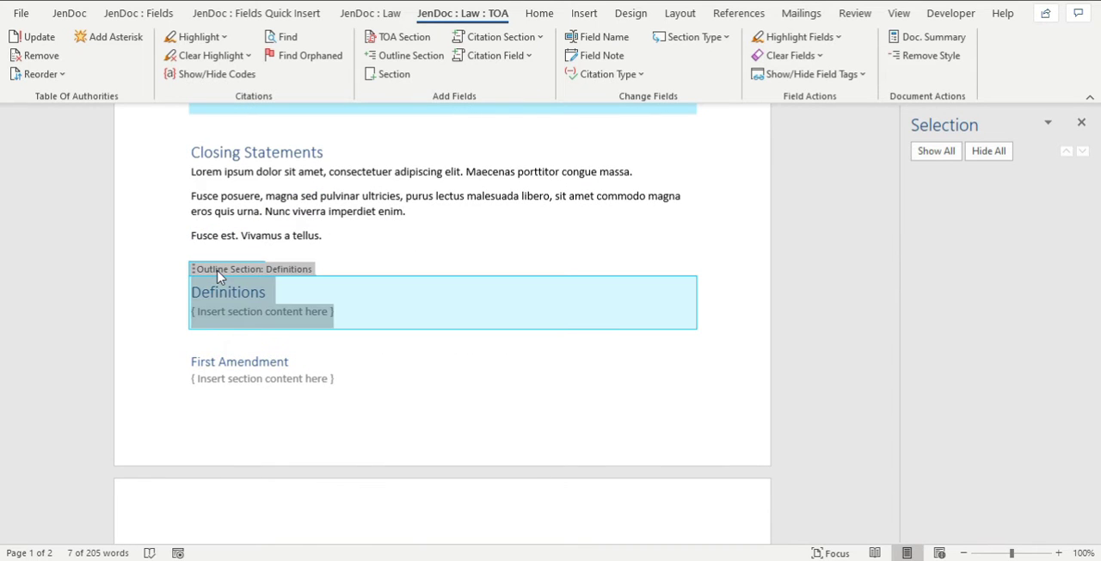
pyautogui.click(599, 40)
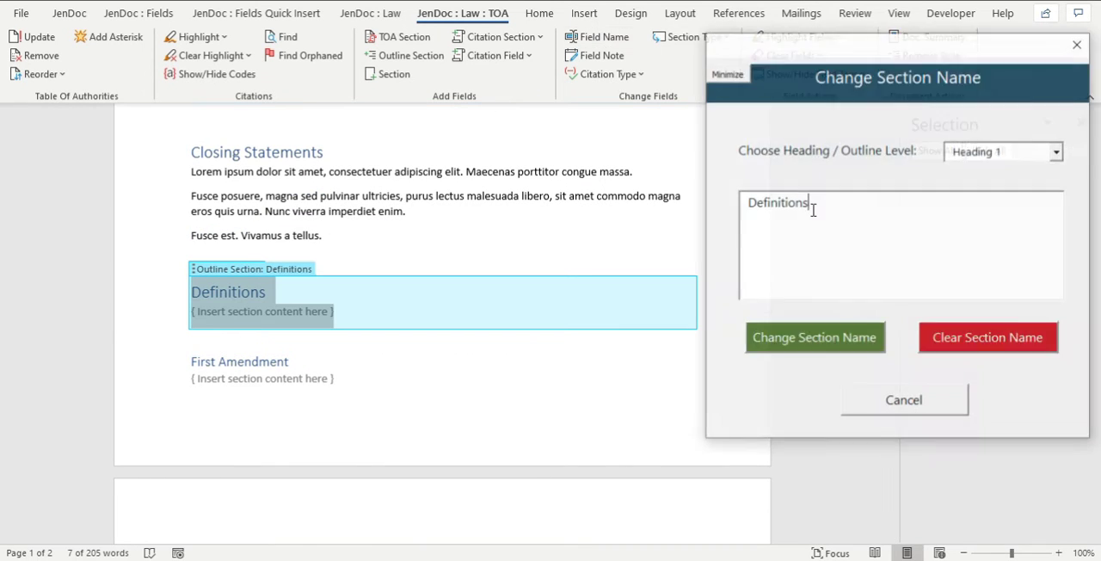
pyautogui.moveTo(842, 214); pyautogui.dragTo(699, 167)
pyautogui.write('And')
pyautogui.press('BackSpace')
pyautogui.press('BackSpace')
pyautogui.write('md')
pyautogui.write('ndments')
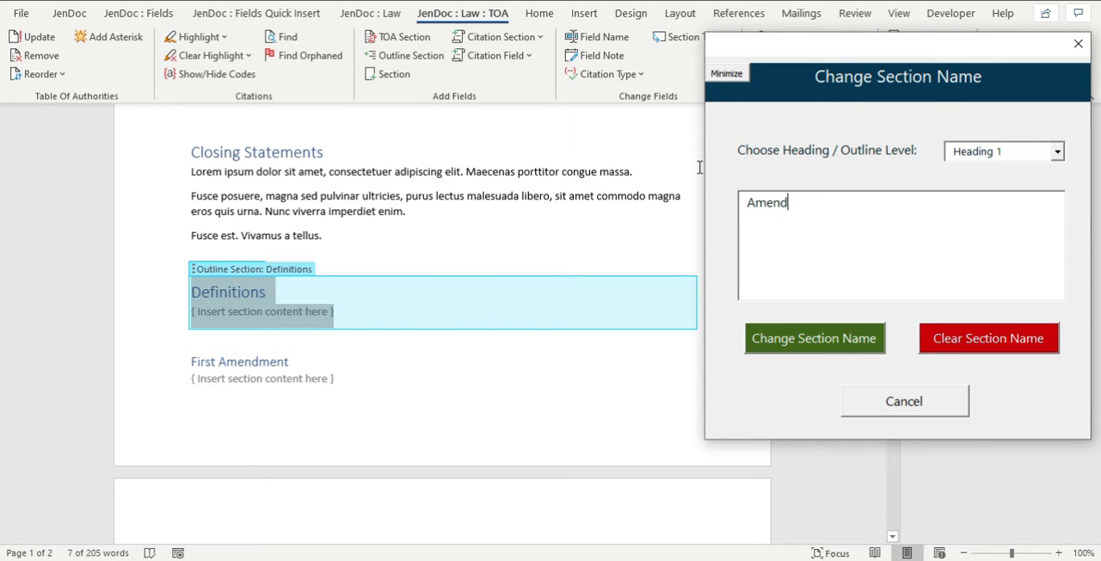
pyautogui.click(787, 340)
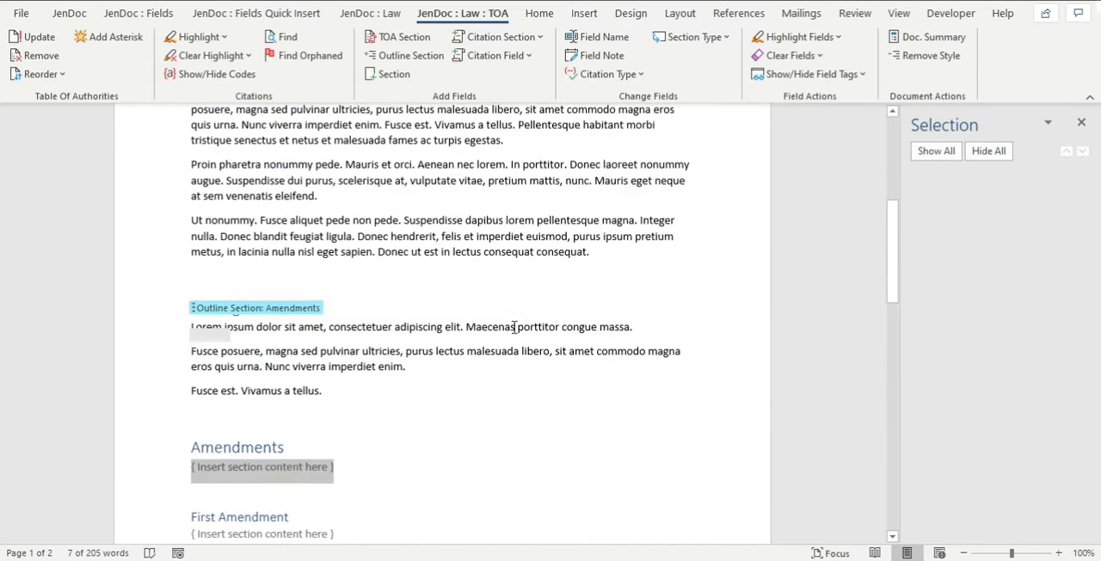
# Update the entire table of contents to pick up the renamed Amendments section.
pyautogui.click(231, 220)
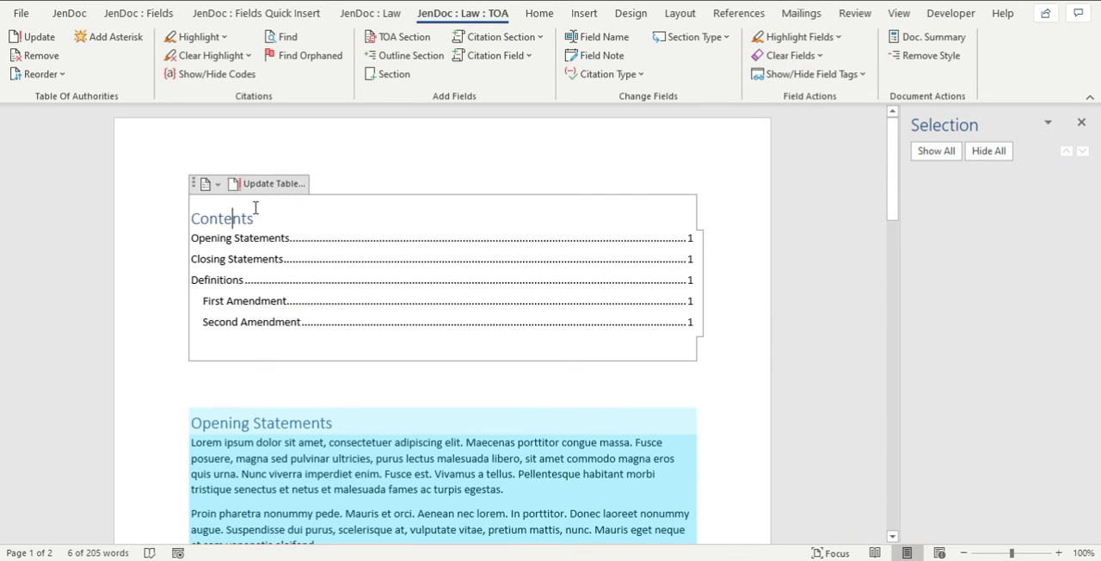
pyautogui.click(250, 183)
pyautogui.click(477, 276)
pyautogui.click(559, 298)
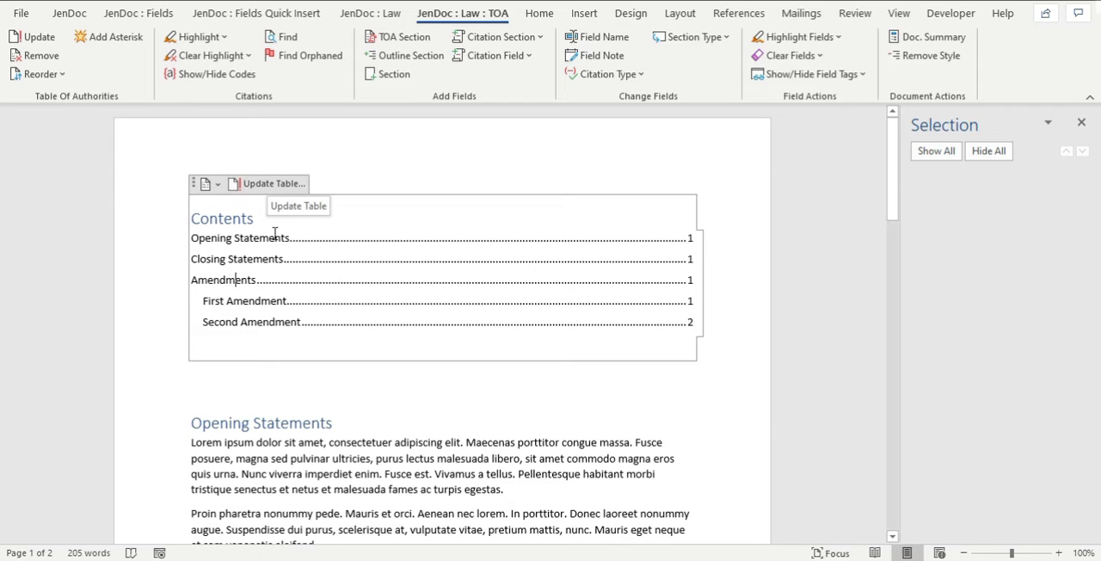
# Insert a TOA section on a new line between the table of contents and the Opening Statements section.
pyautogui.scroll(-1, 505, 275)
pyautogui.scroll(-1, 505, 275)
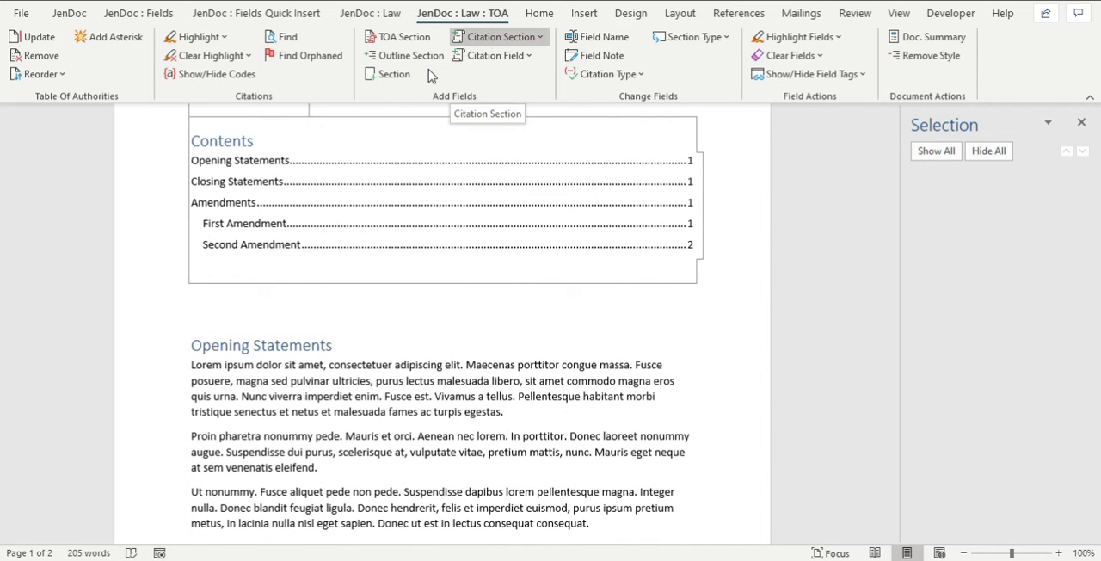
pyautogui.click(249, 308)
pyautogui.press('Return')
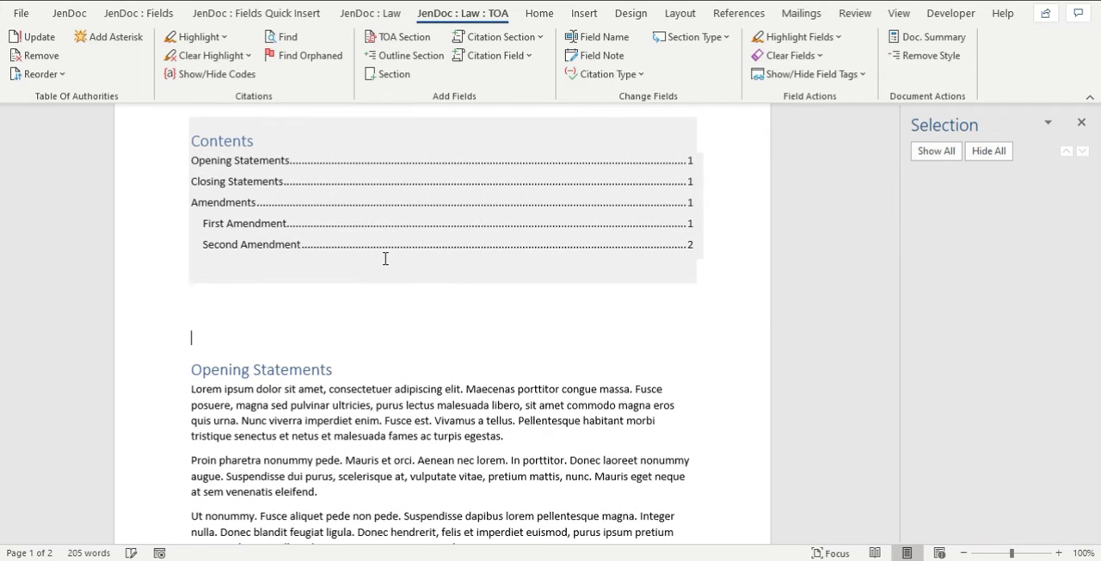
pyautogui.click(388, 36)
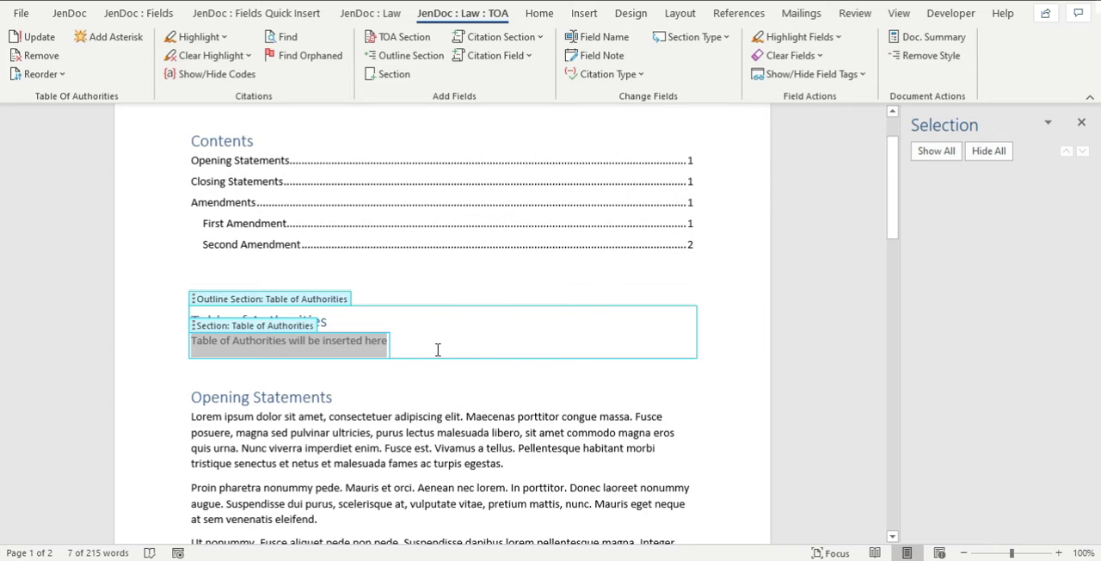
pyautogui.click(298, 300)
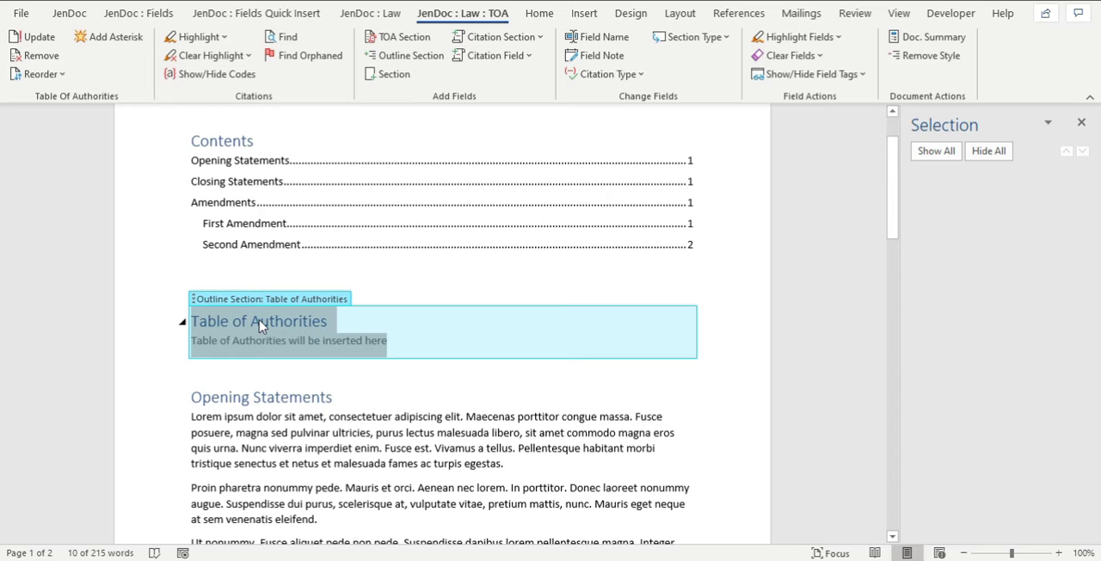
pyautogui.click(401, 364)
# Update the entire table of contents so that it includes the Table of Authorities section.
pyautogui.click(278, 147)
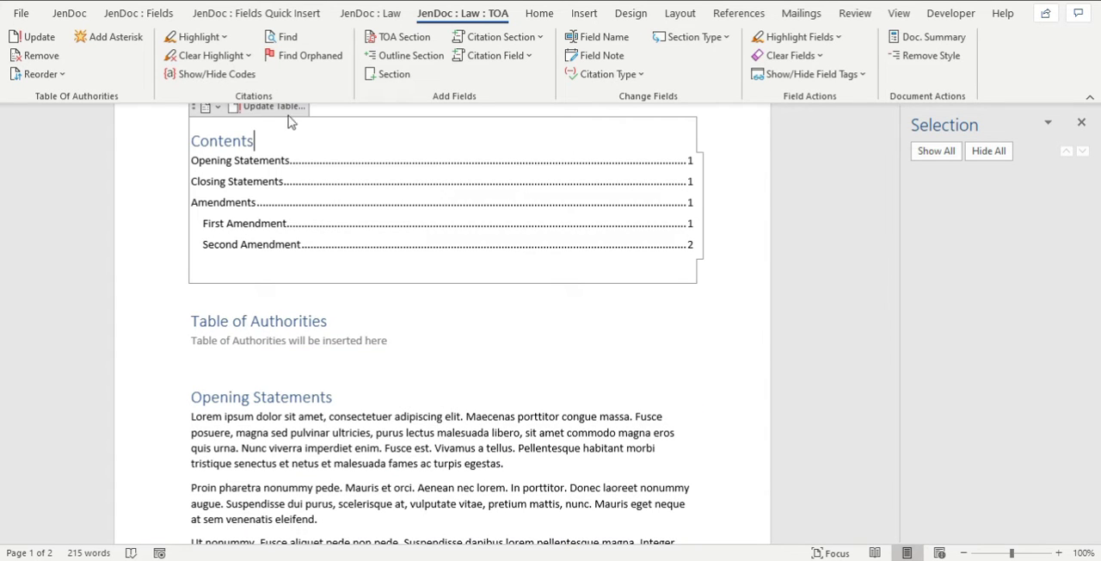
pyautogui.click(272, 107)
pyautogui.click(510, 273)
pyautogui.click(560, 297)
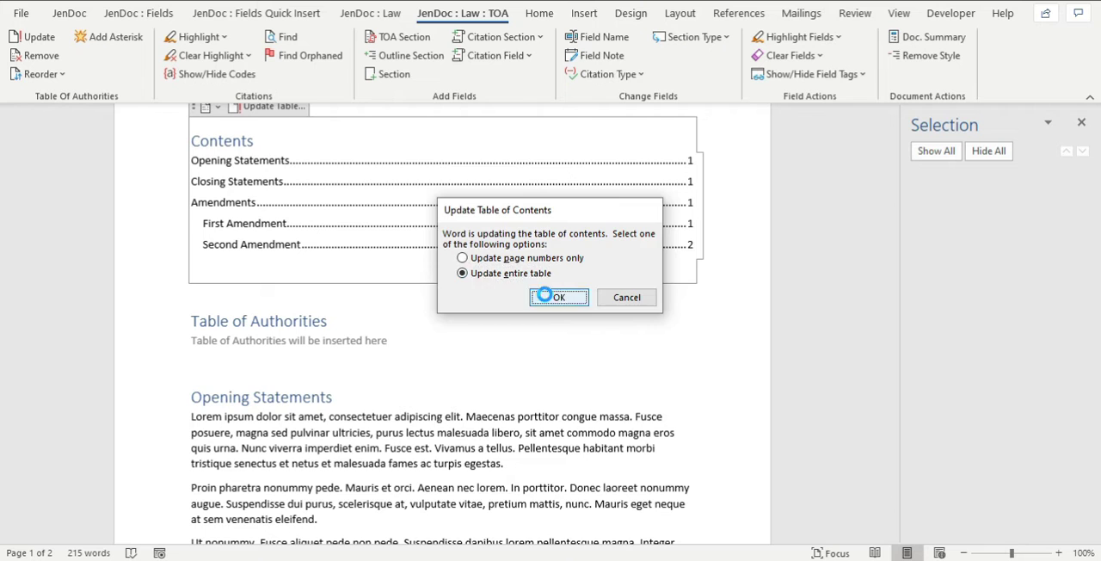
pyautogui.moveTo(256, 162); pyautogui.dragTo(272, 162)
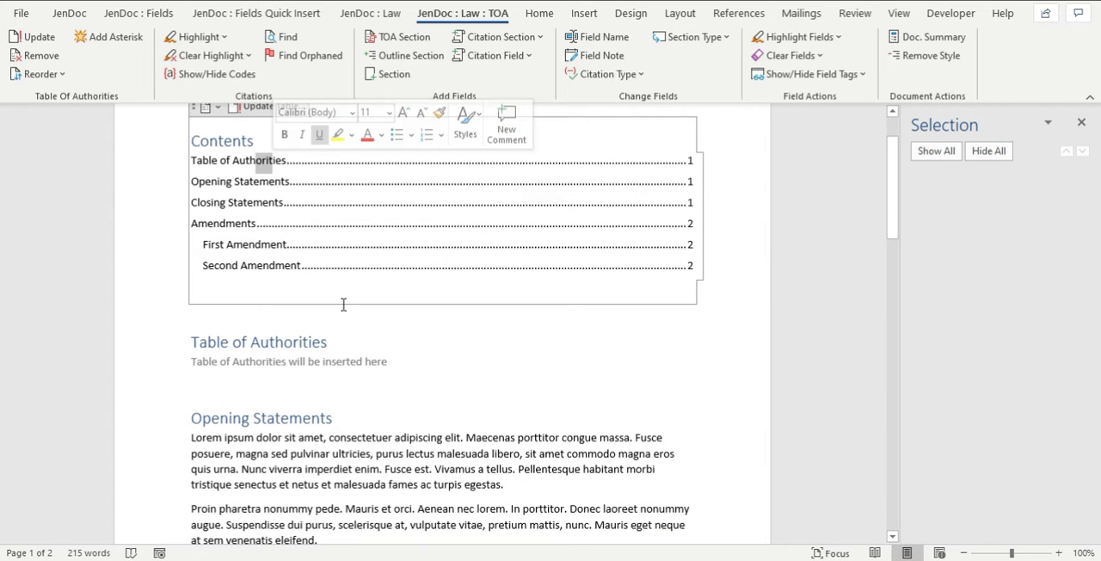
# Insert a Long Citation section on a new line after the first paragraph of the Opening Statements text.
pyautogui.click(390, 424)
pyautogui.click(381, 362)
pyautogui.scroll(-1, 341, 361)
pyautogui.click(340, 364)
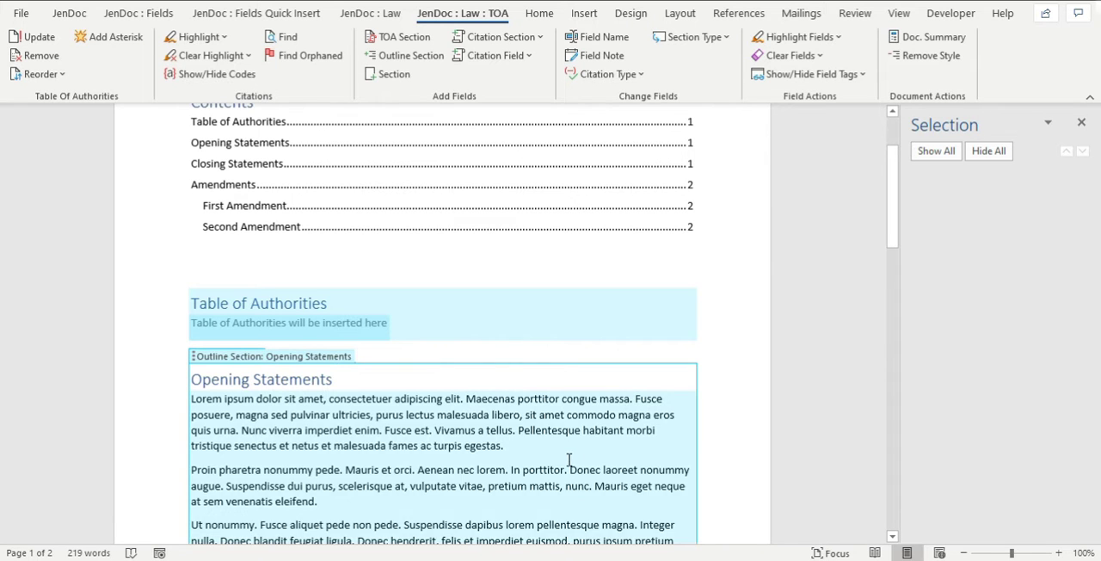
pyautogui.scroll(-3, 499, 408)
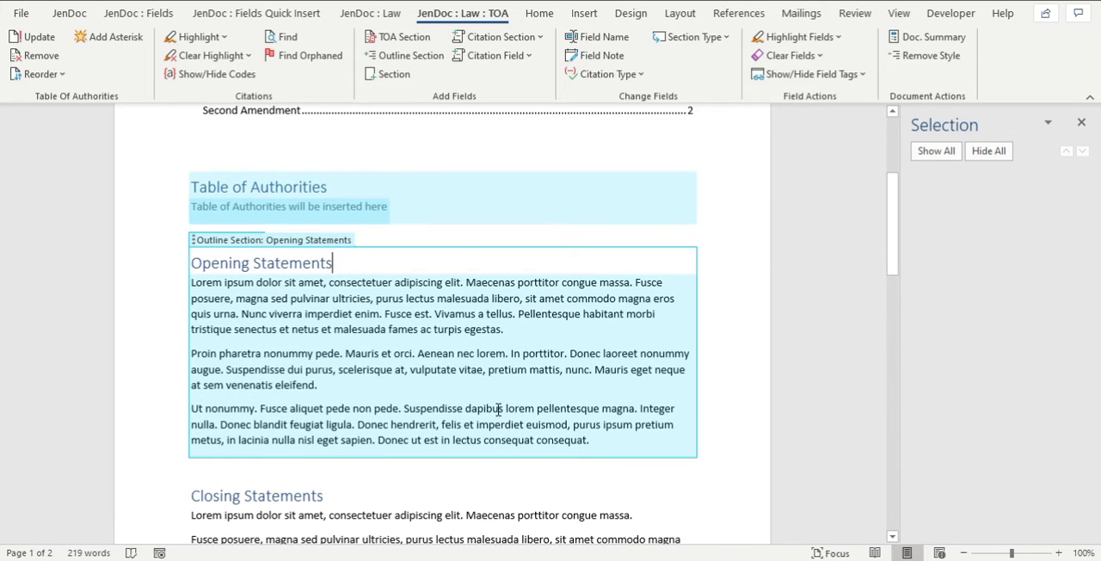
pyautogui.click(511, 330)
pyautogui.press('Return')
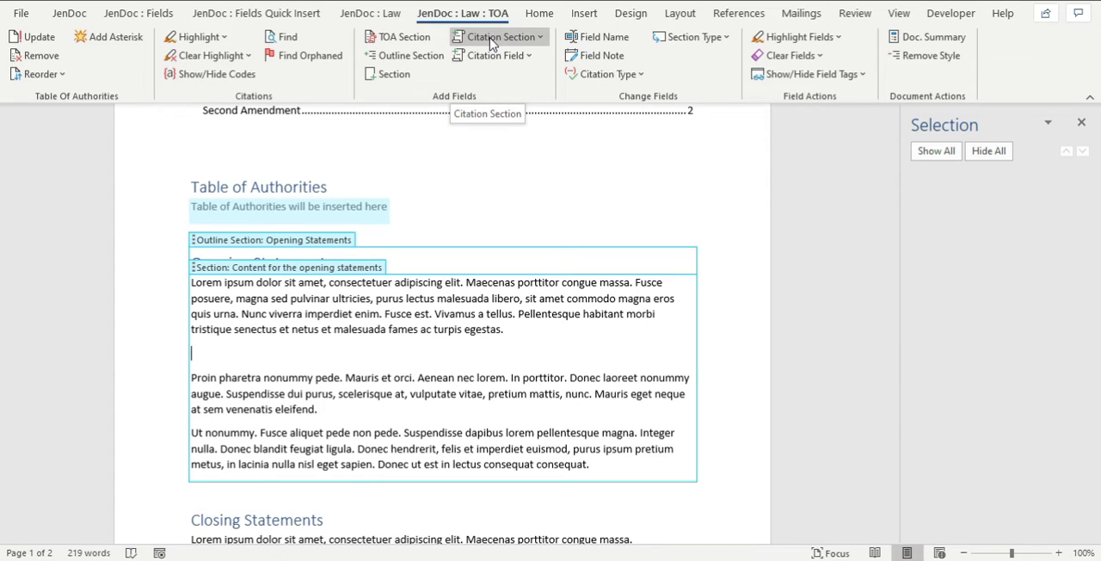
pyautogui.click(491, 40)
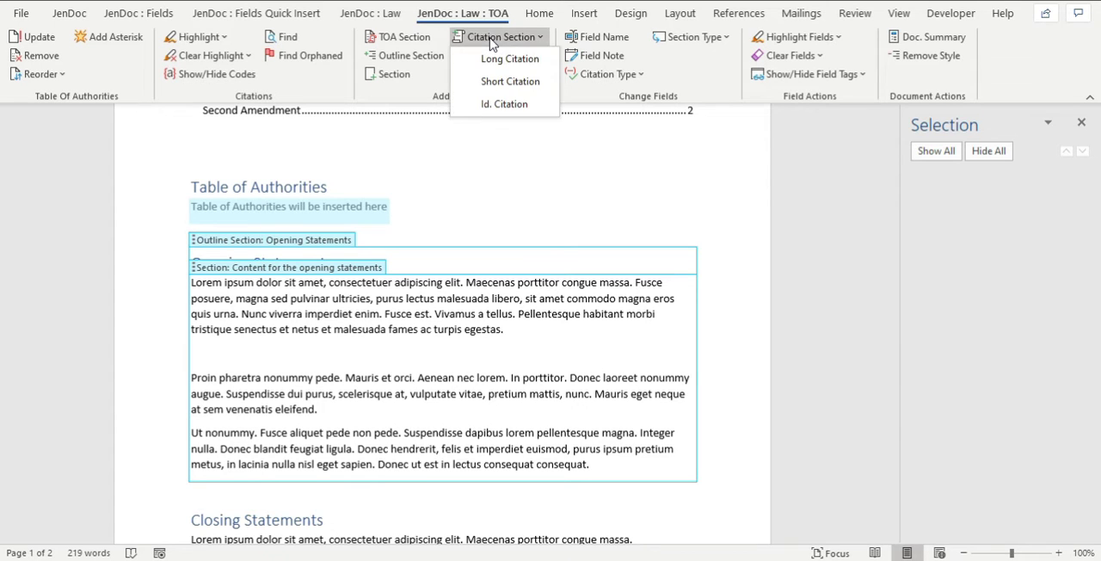
pyautogui.click(353, 347)
pyautogui.click(499, 37)
pyautogui.click(499, 62)
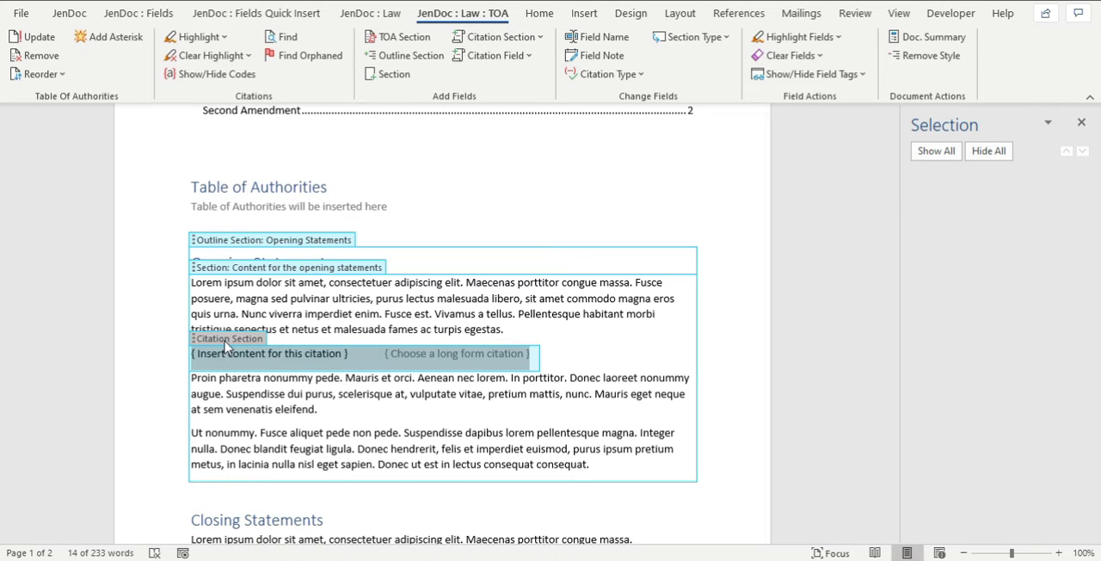
# Choose the Lipke v. Waushara Elec. Coop. citation for the Long Citation field in the Opening Statements text.
pyautogui.click(421, 365)
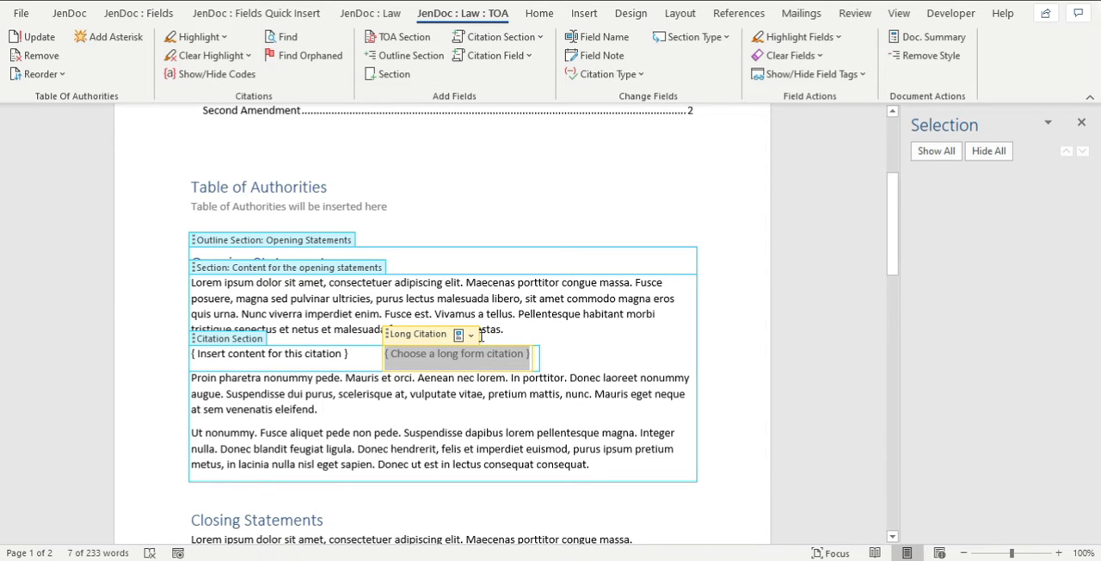
pyautogui.click(469, 338)
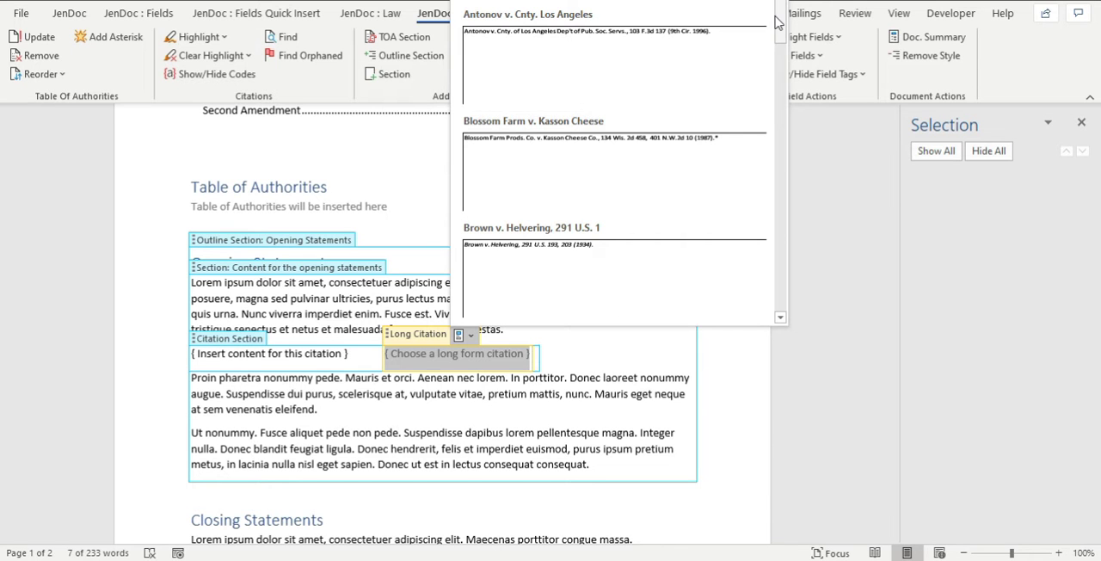
pyautogui.moveTo(779, 29); pyautogui.dragTo(768, 123)
pyautogui.scroll(-5, 681, 209)
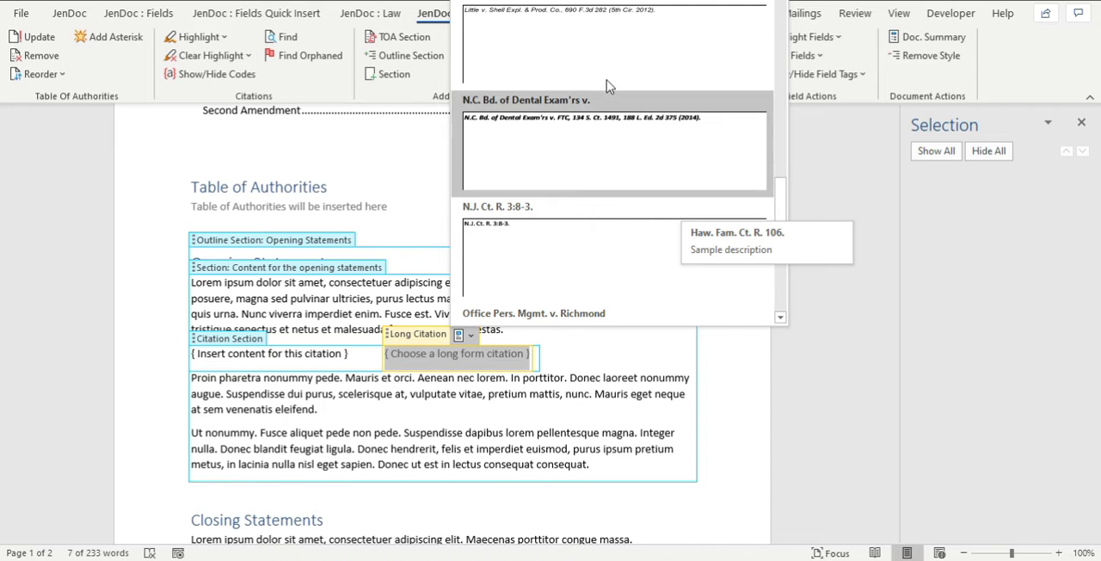
pyautogui.click(779, 3)
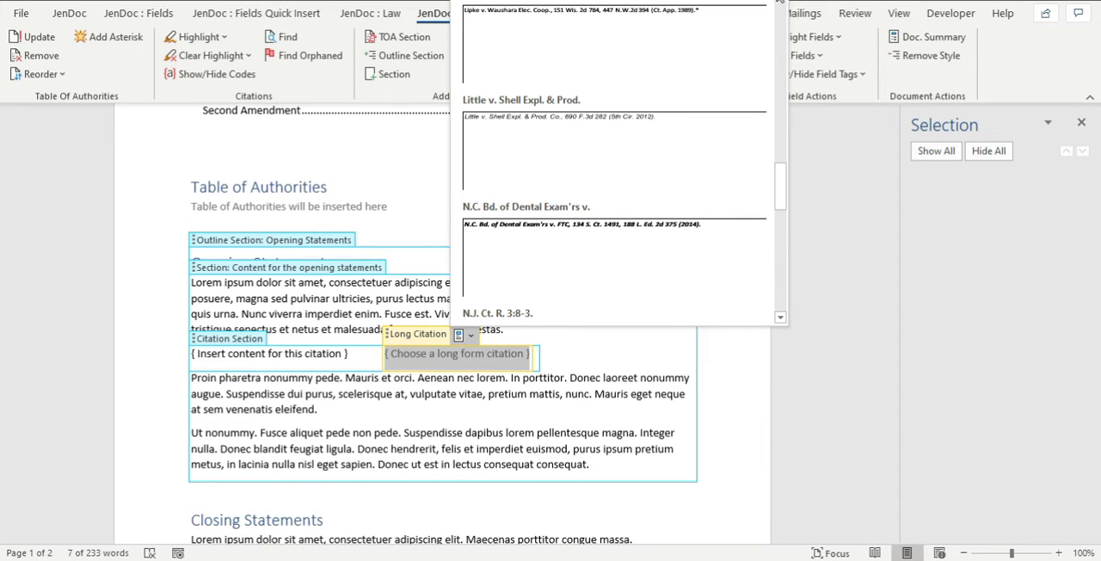
pyautogui.click(577, 45)
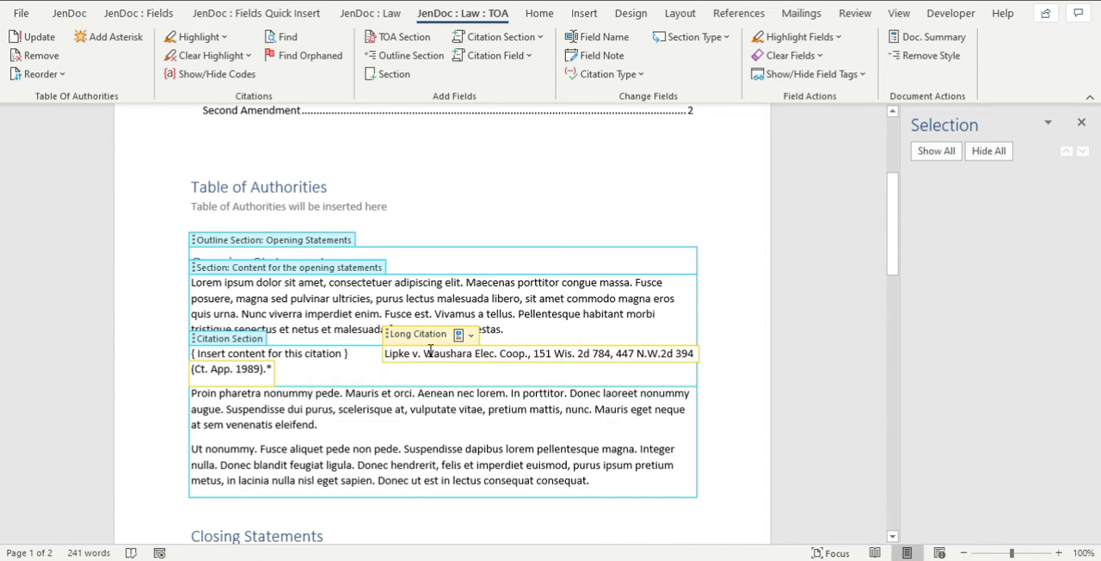
# Insert a Short Citation section on a new line after the second Opening Statements paragraph and choose the Lipke v. Waushara citation.
pyautogui.click(330, 425)
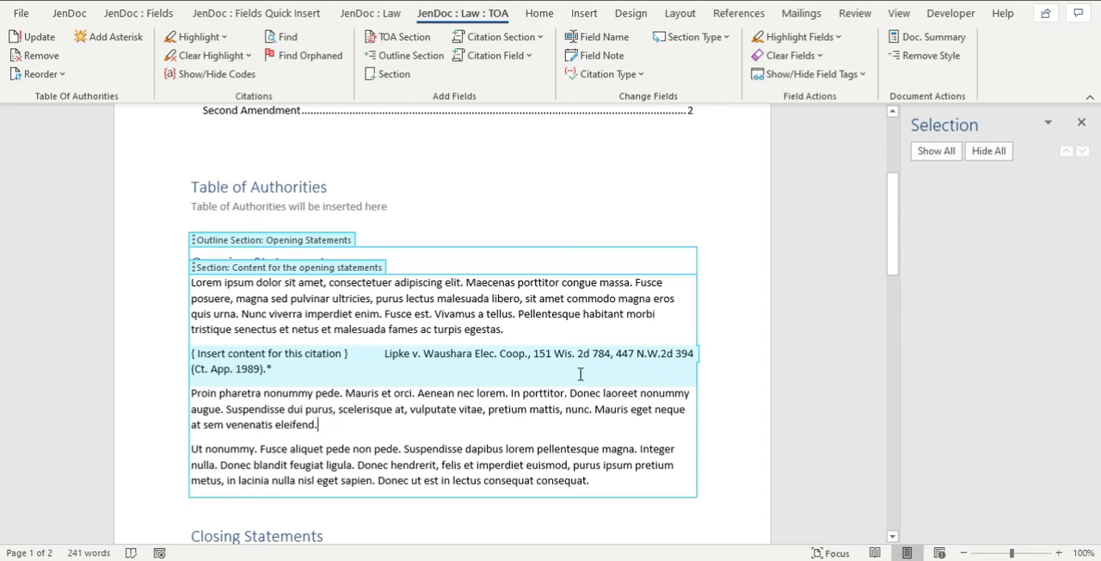
pyautogui.press('Return')
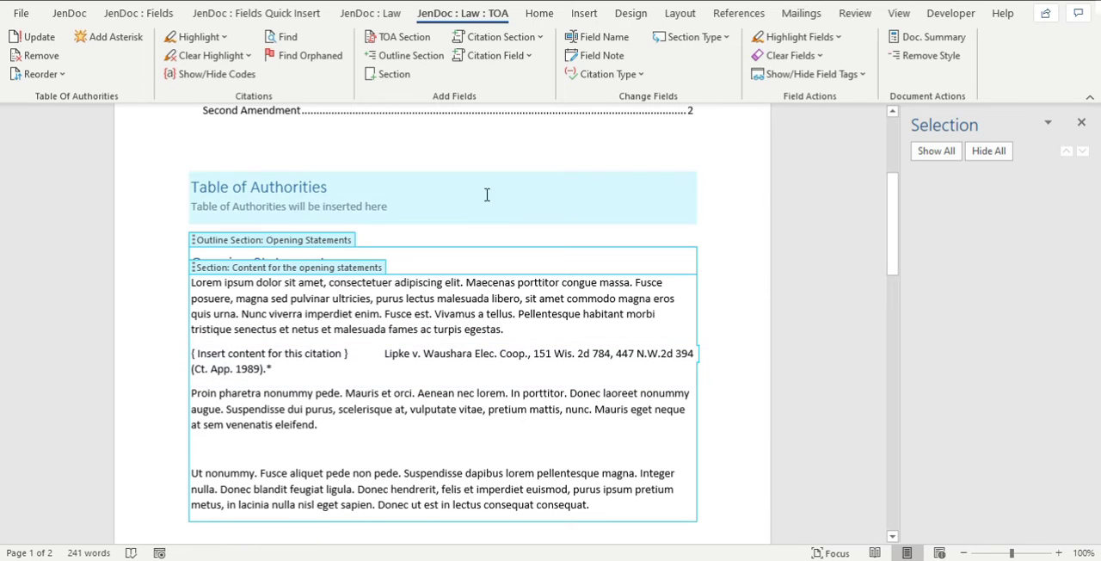
pyautogui.click(482, 41)
pyautogui.click(497, 82)
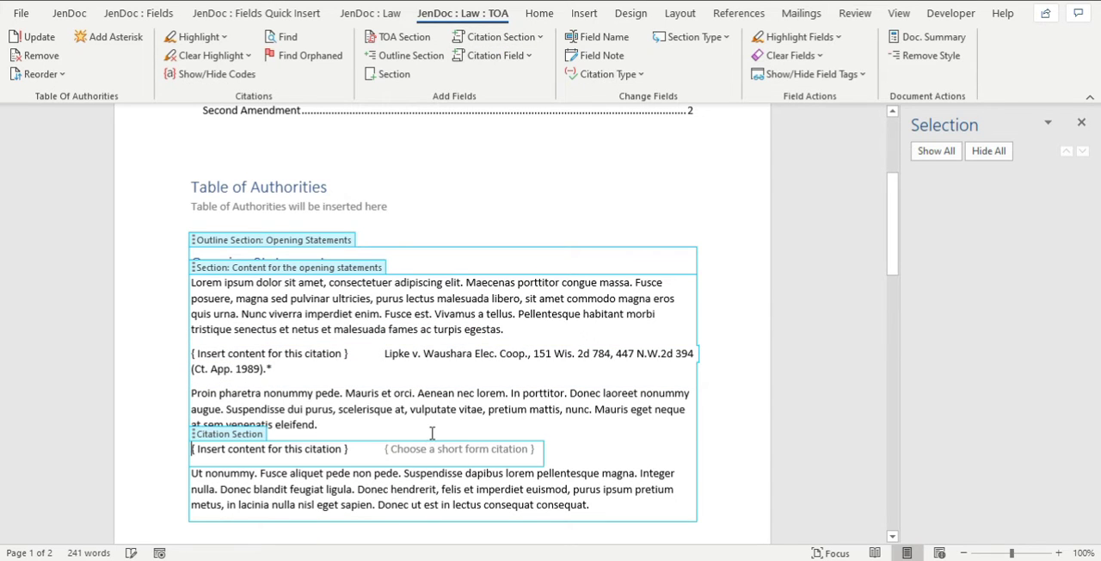
pyautogui.click(460, 449)
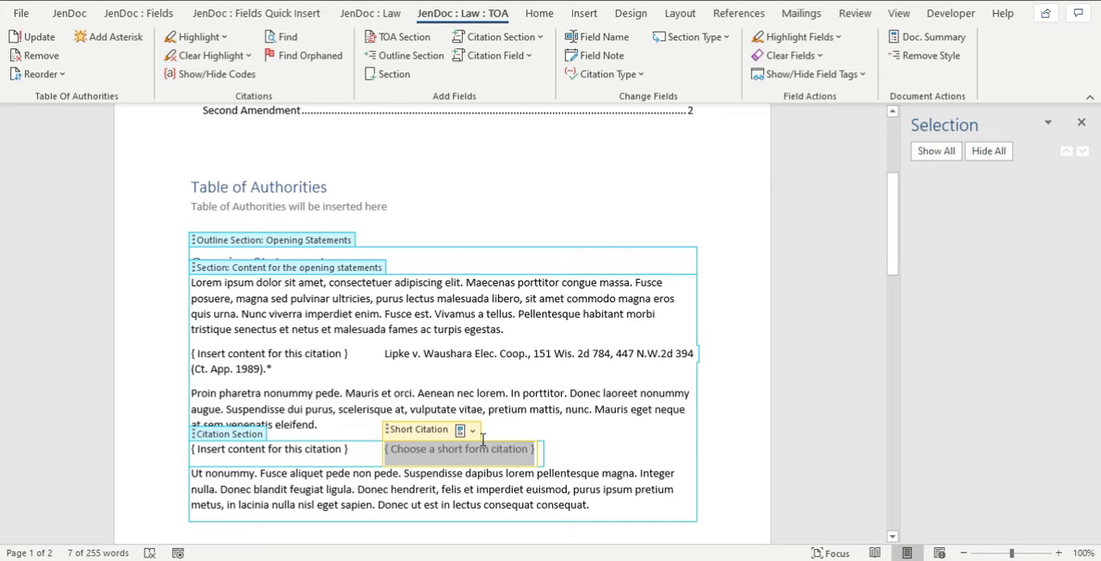
pyautogui.click(474, 430)
pyautogui.click(523, 273)
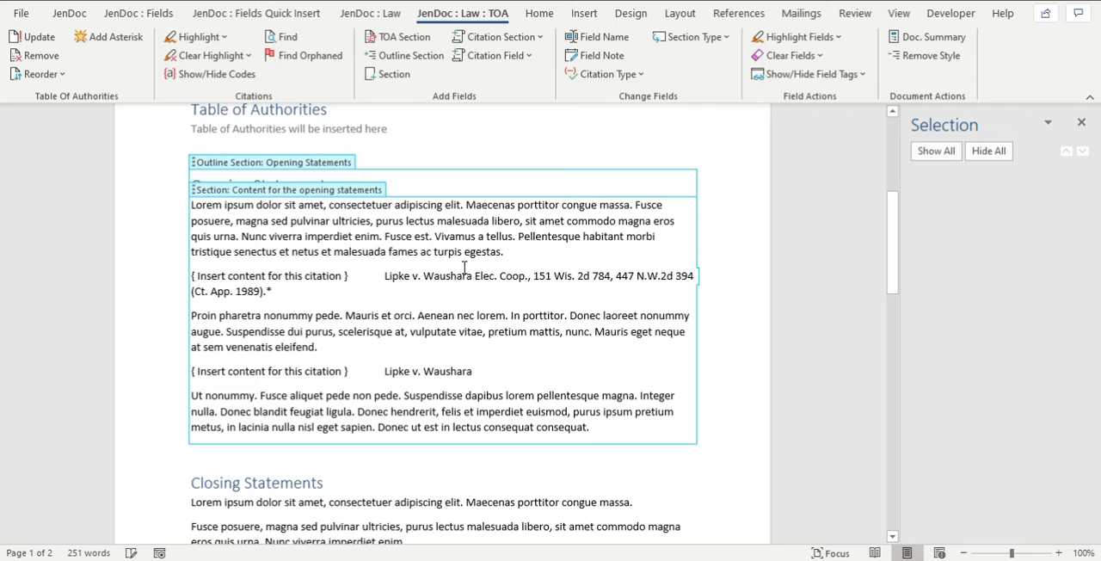
# Insert an Id. Citation section at the end of the third Opening Statements paragraph and choose the Lipke v. Waushara entry.
pyautogui.click(499, 37)
pyautogui.click(504, 104)
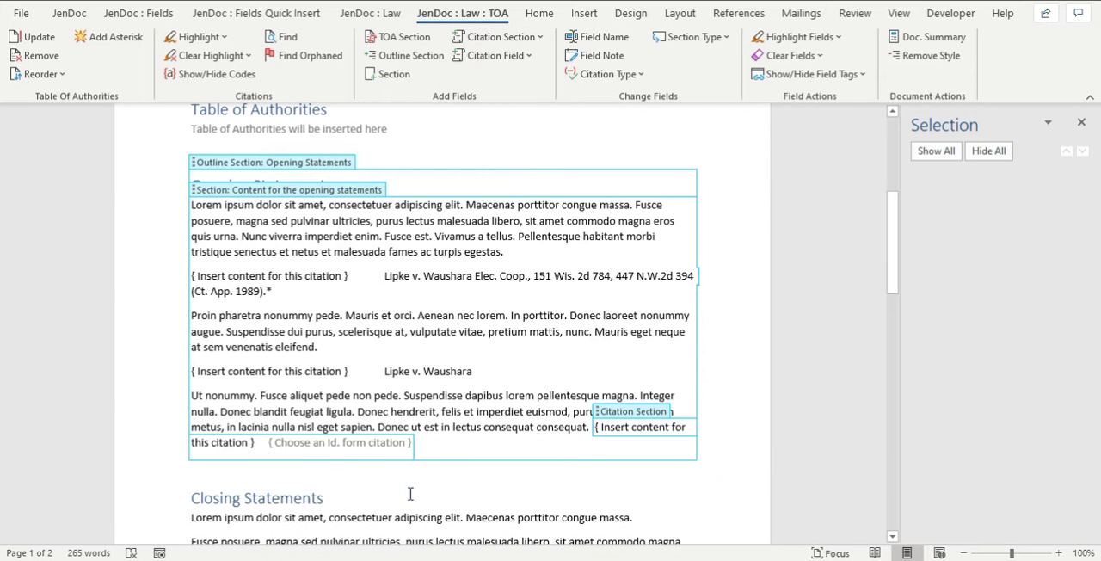
pyautogui.click(334, 442)
pyautogui.click(342, 425)
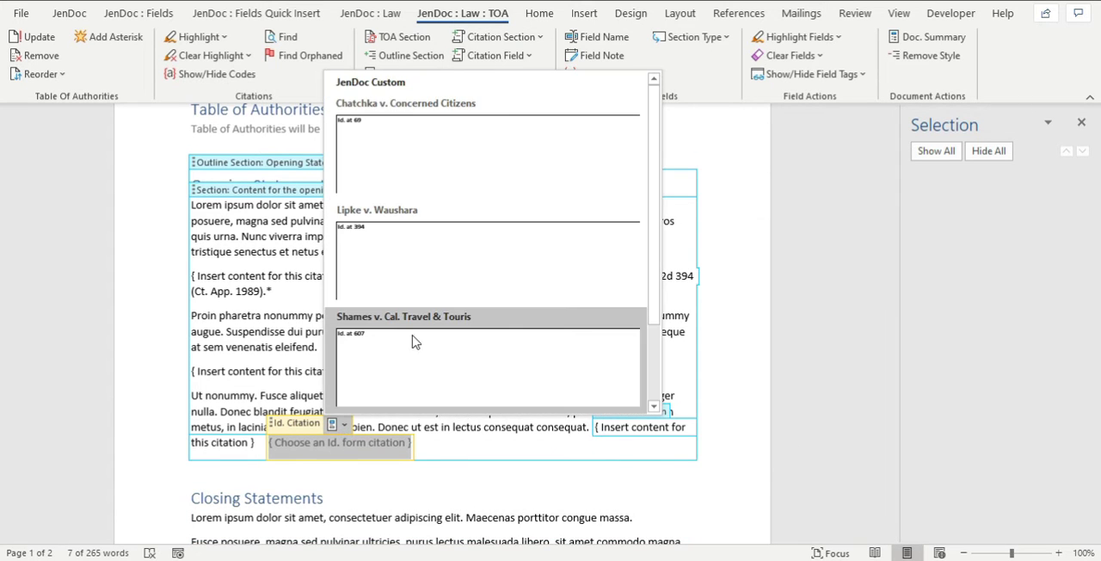
pyautogui.click(392, 263)
pyautogui.click(507, 315)
pyautogui.click(411, 277)
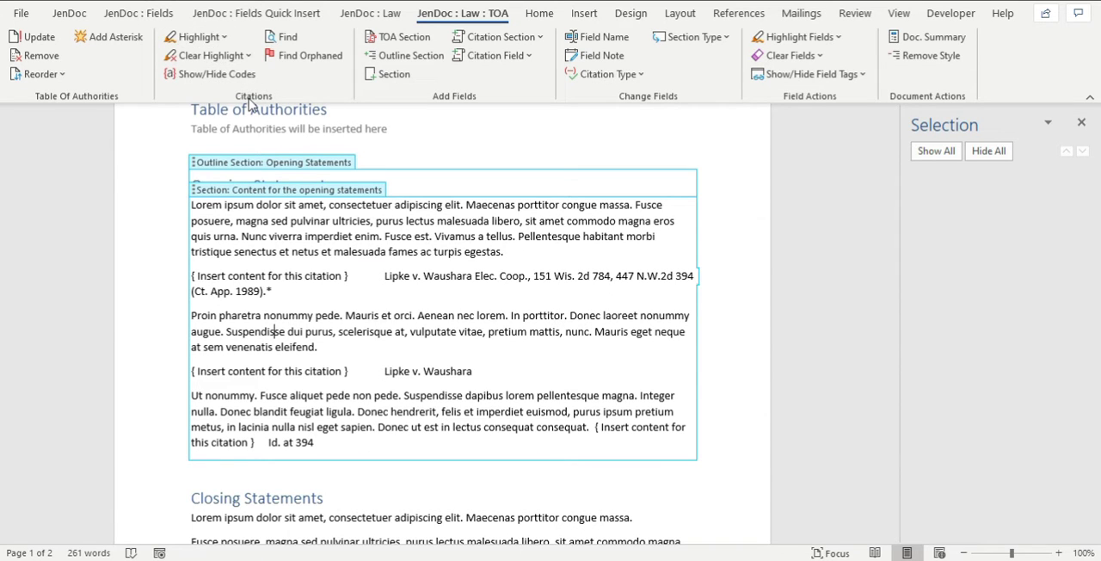
# Highlight all citations in the document and show their citation codes.
pyautogui.click(211, 37)
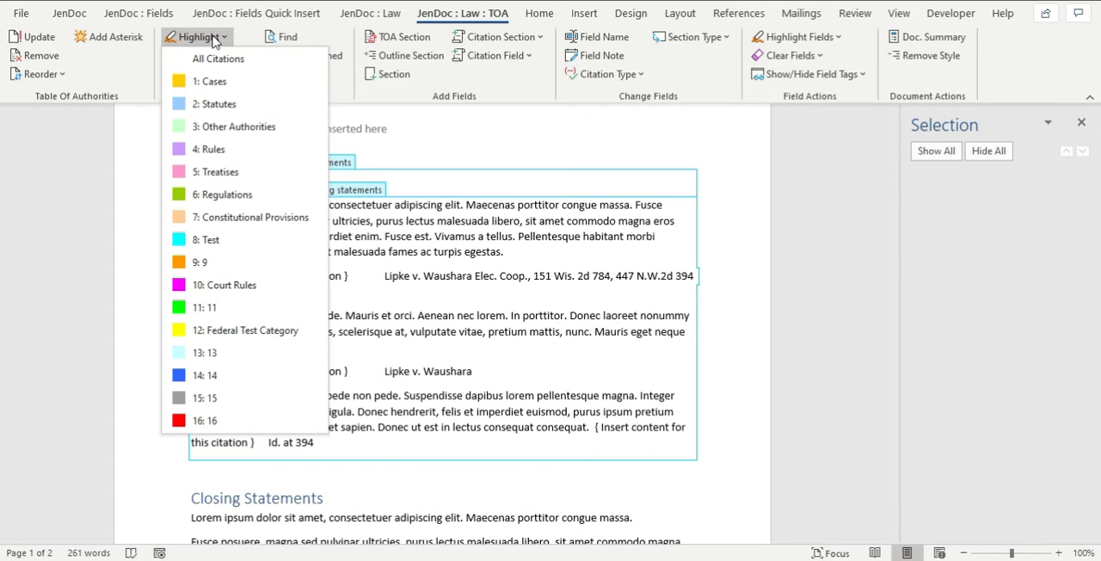
pyautogui.click(222, 58)
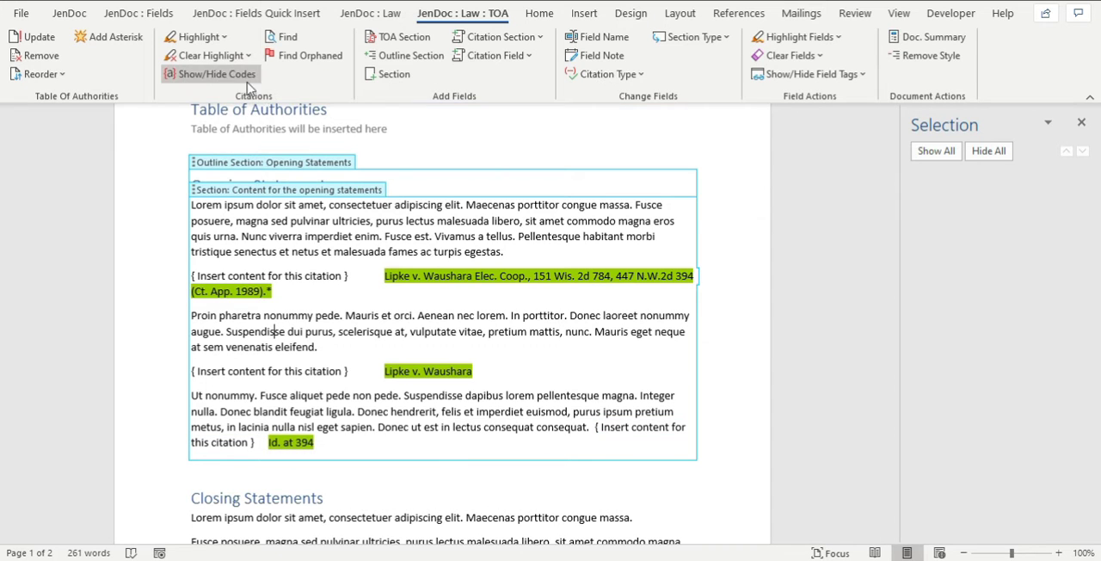
pyautogui.click(187, 76)
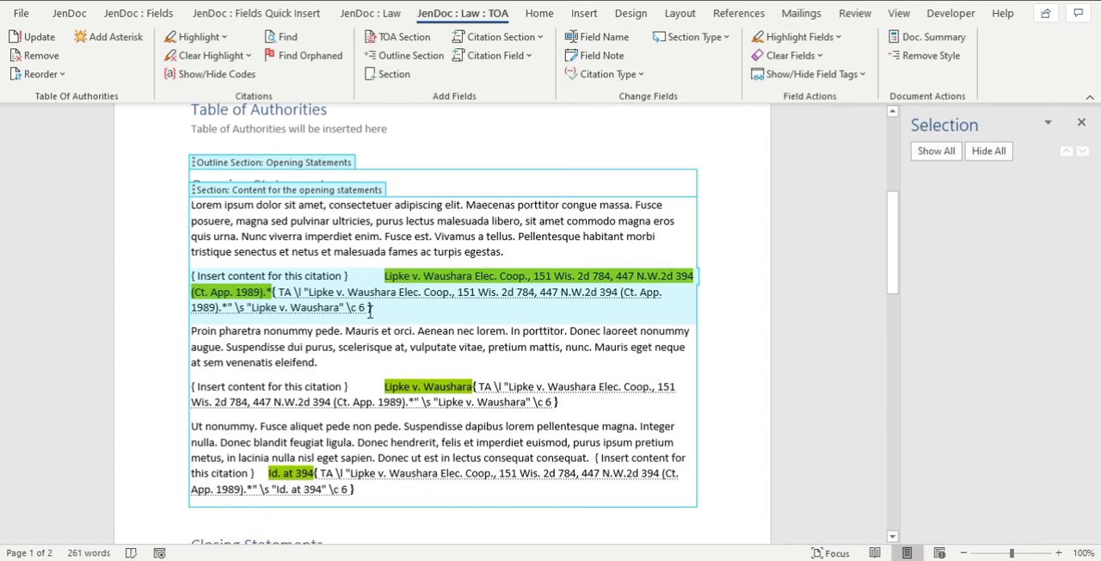
# Examine the TA codes of the long, short and Id. citations and hide the codes again.
pyautogui.click(361, 301)
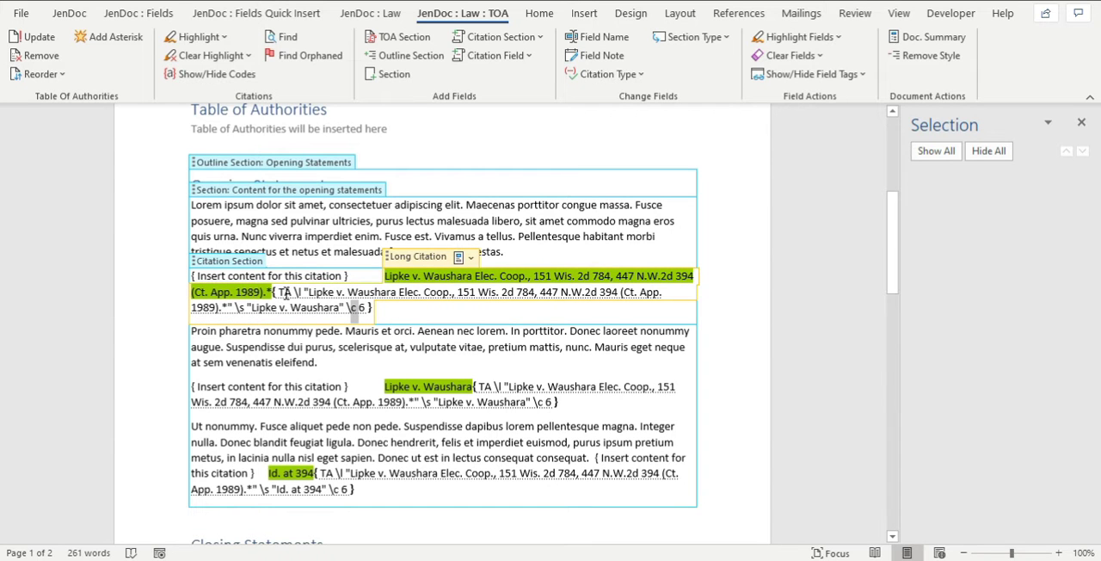
pyautogui.click(461, 402)
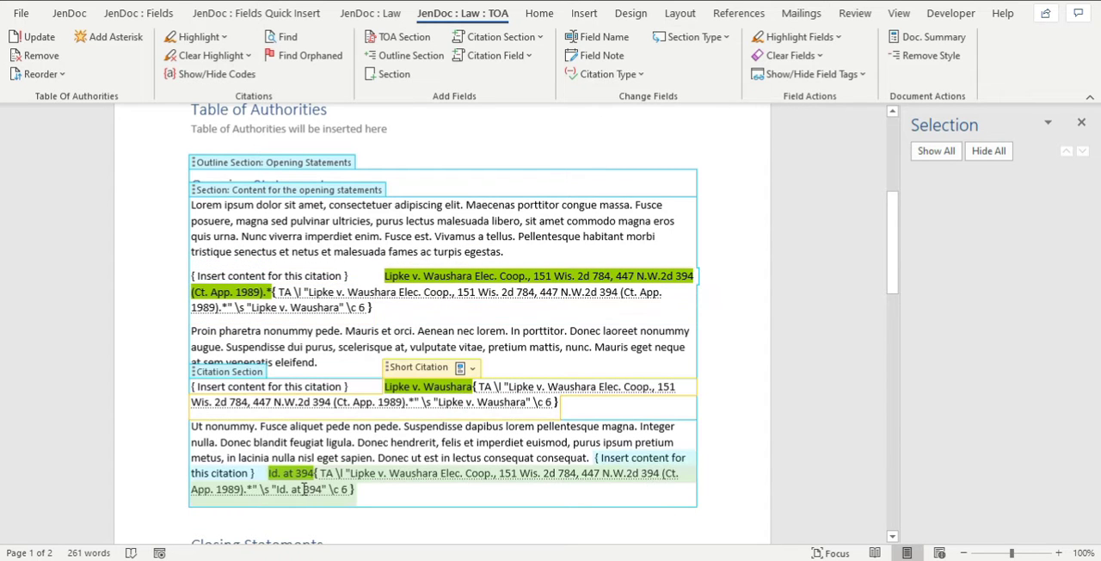
pyautogui.click(349, 475)
pyautogui.moveTo(351, 475); pyautogui.dragTo(453, 482)
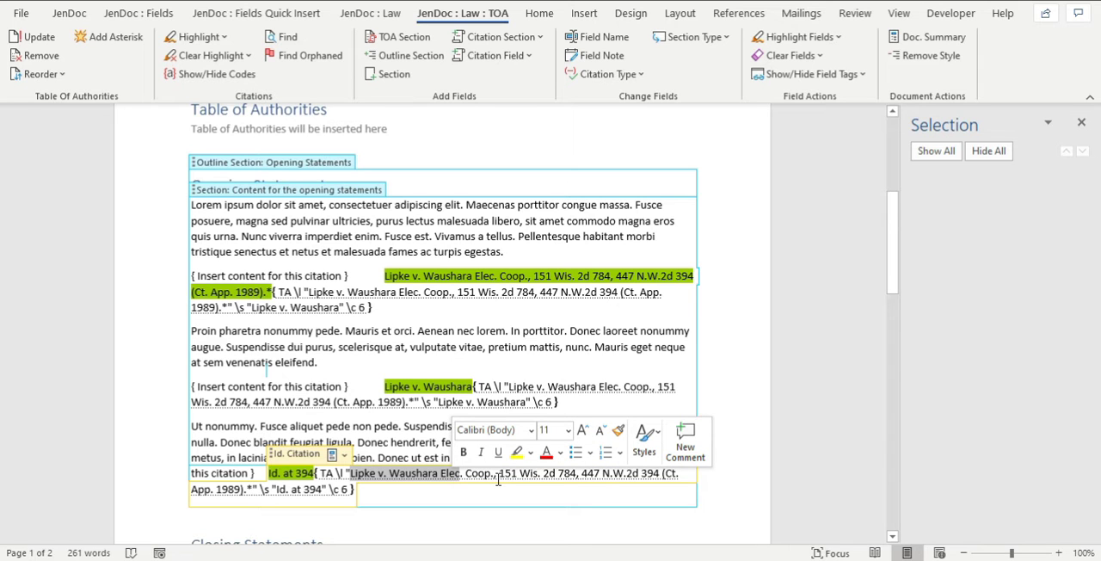
pyautogui.click(207, 76)
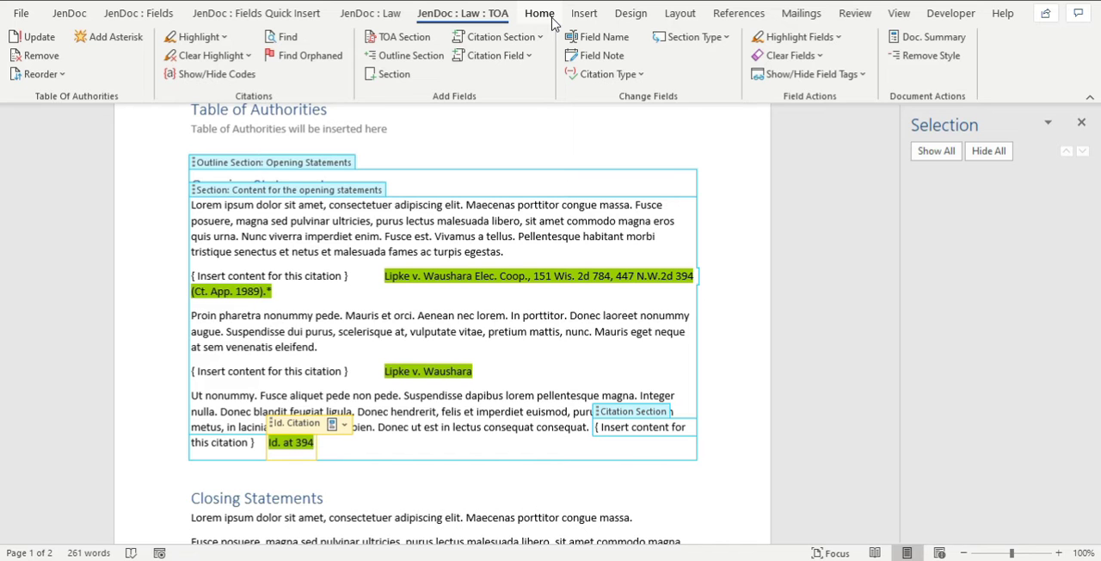
# View the citation codes with the paragraph marks shown, then with the citation code display alone, turning each one off again.
pyautogui.click(552, 19)
pyautogui.click(538, 45)
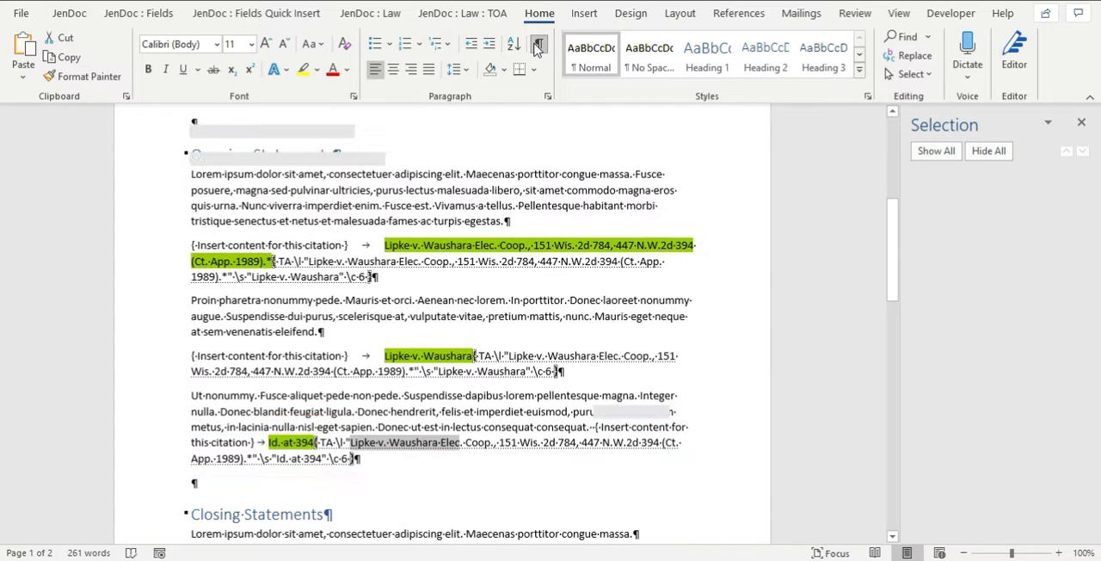
pyautogui.click(520, 220)
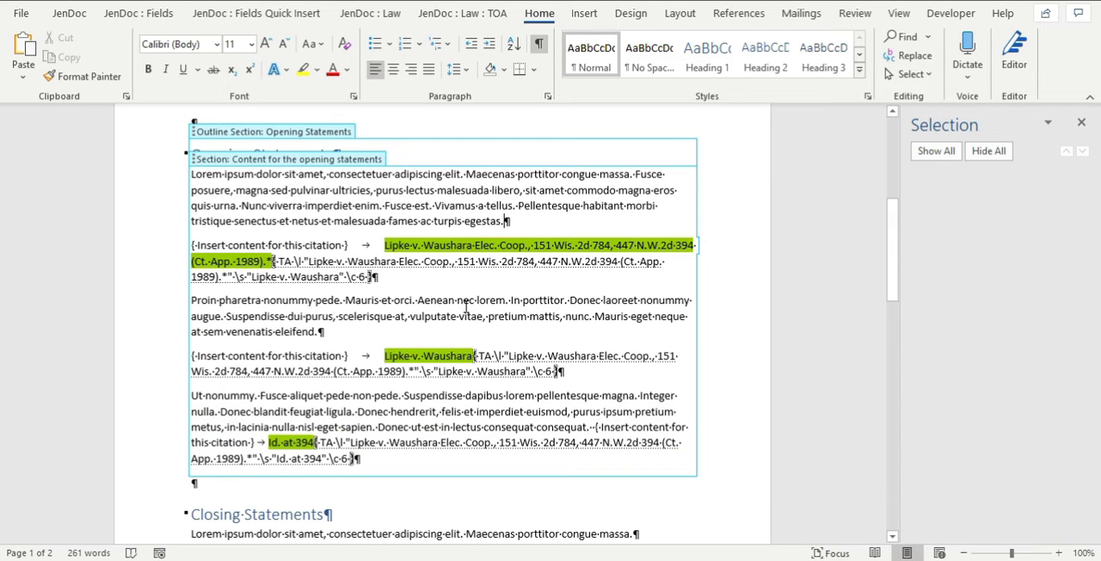
pyautogui.click(538, 45)
pyautogui.click(440, 25)
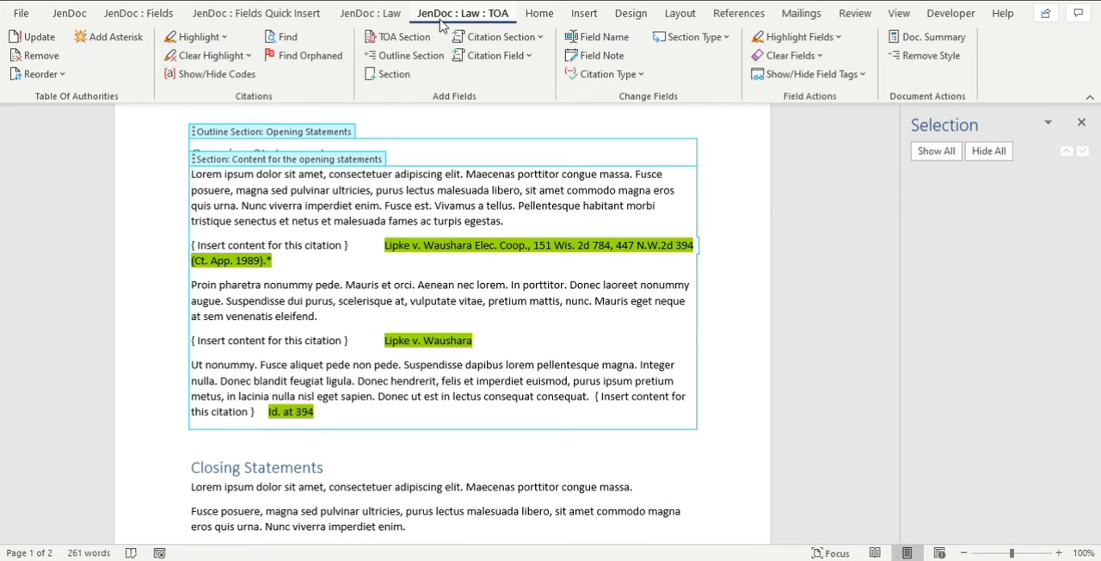
pyautogui.click(215, 74)
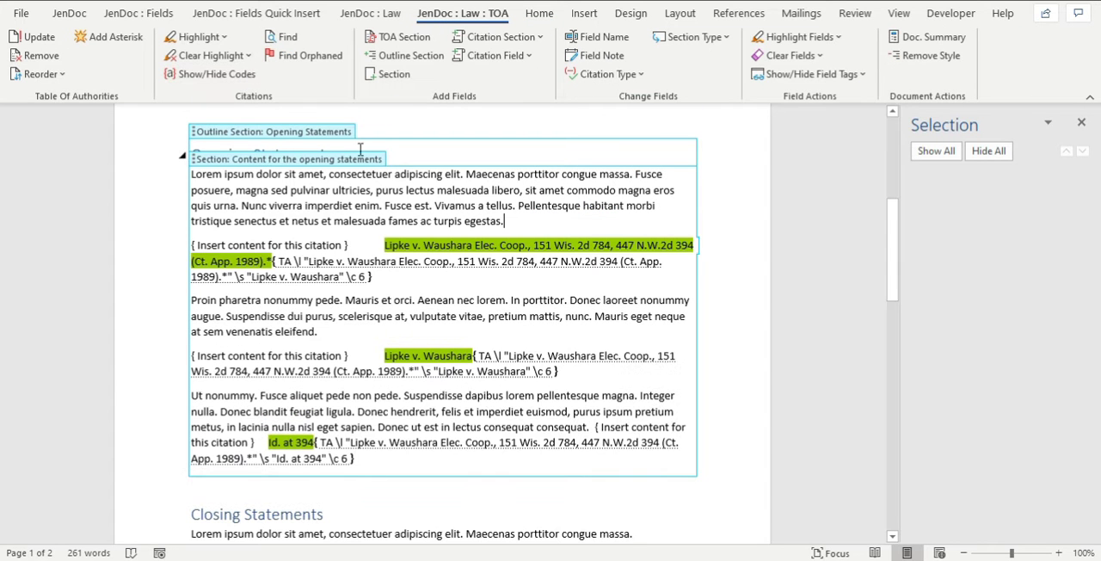
pyautogui.click(236, 76)
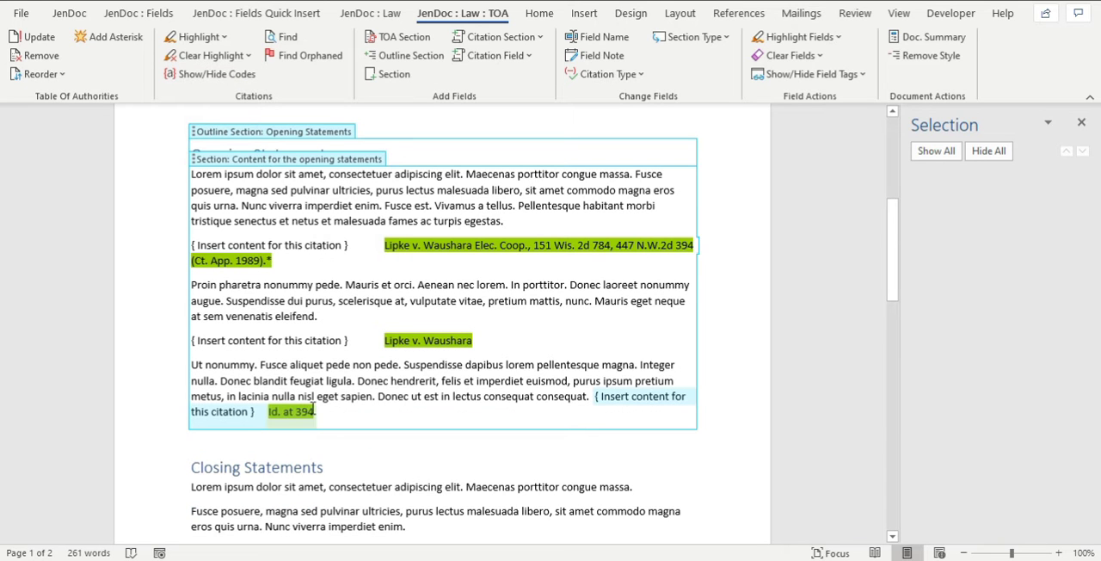
# Name the Id. Citation field "Lipke v. Waushara", keeping the Body Text outline level.
pyautogui.click(285, 414)
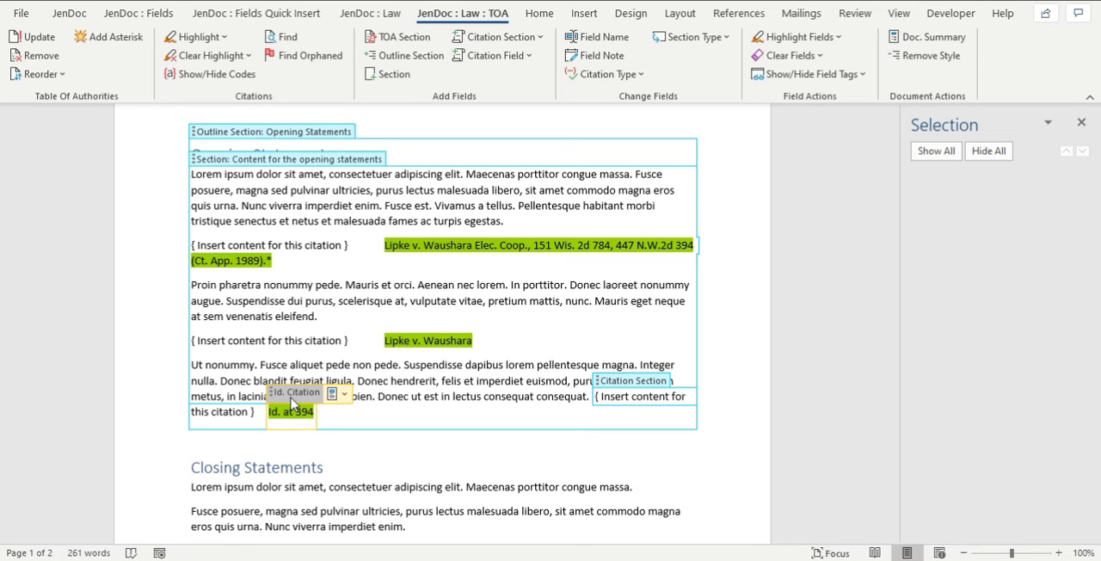
pyautogui.click(291, 398)
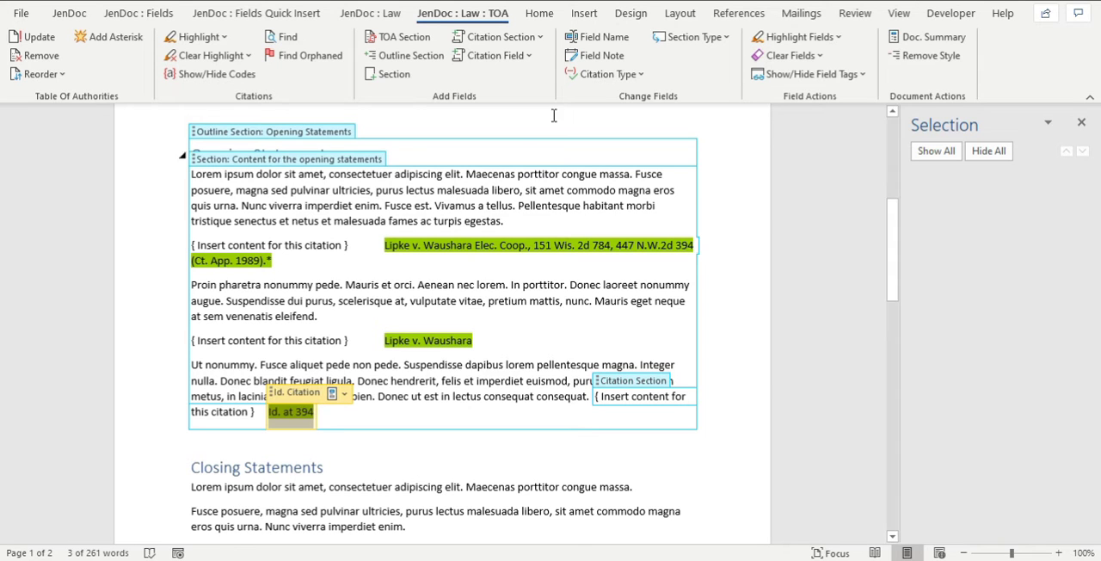
pyautogui.click(594, 38)
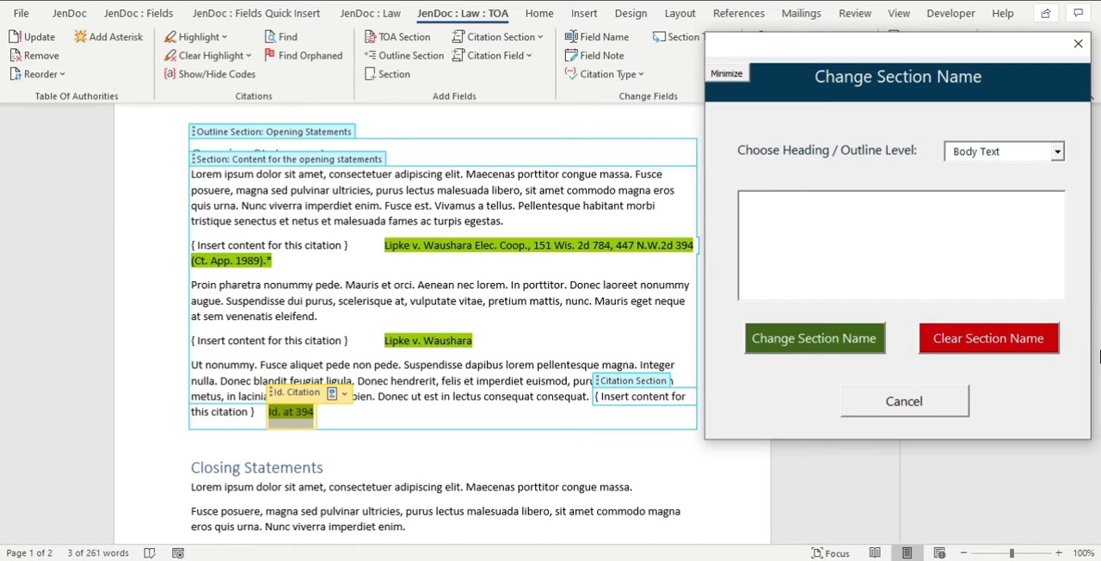
pyautogui.write('Lipk')
pyautogui.write('e')
pyautogui.press('BackSpace')
pyautogui.write('ke v. Waushara')
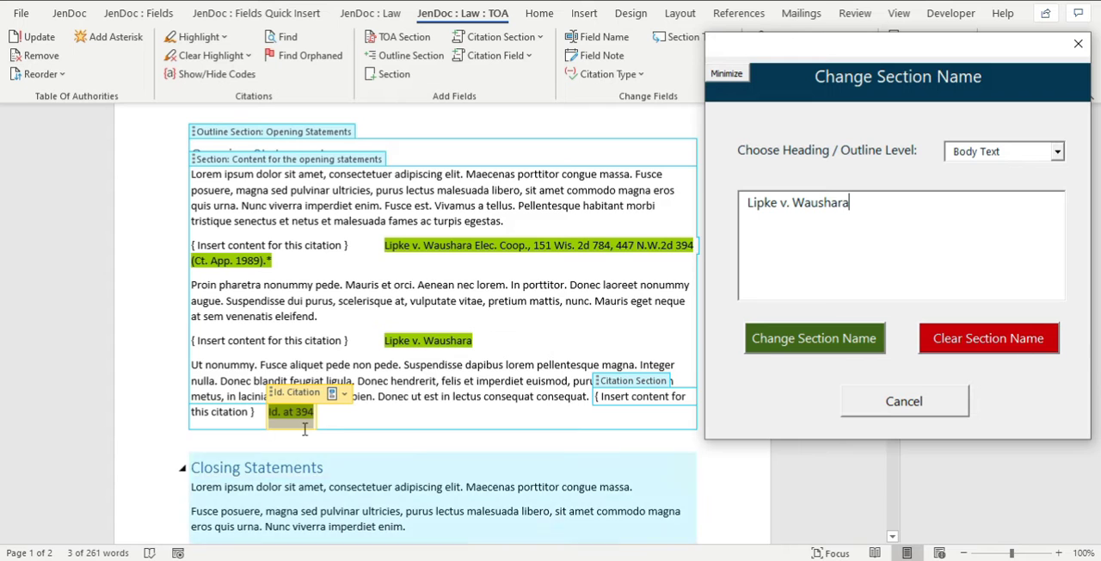
pyautogui.click(343, 394)
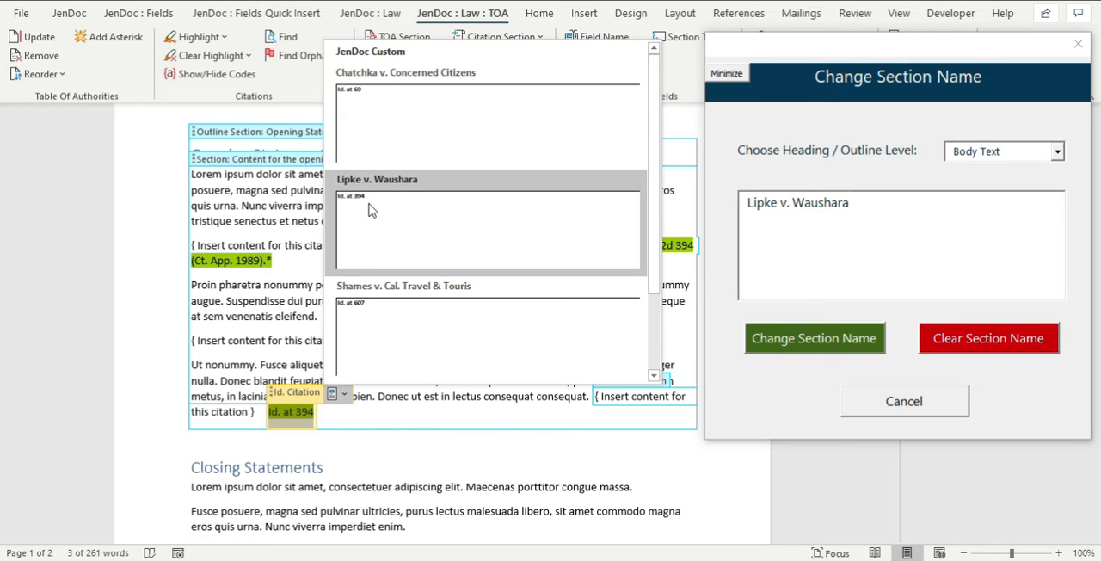
pyautogui.click(800, 387)
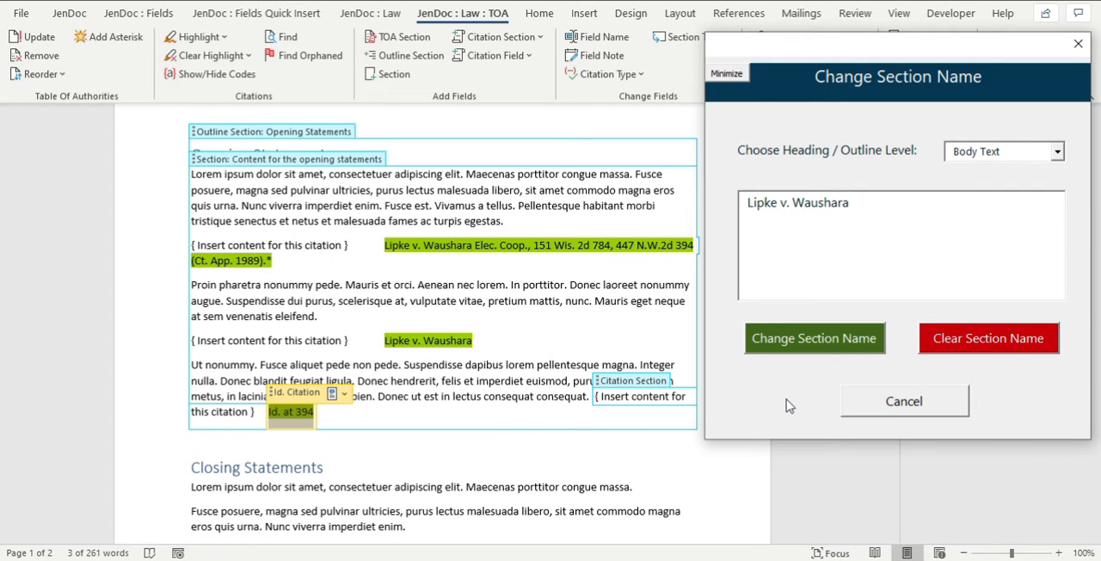
pyautogui.click(830, 346)
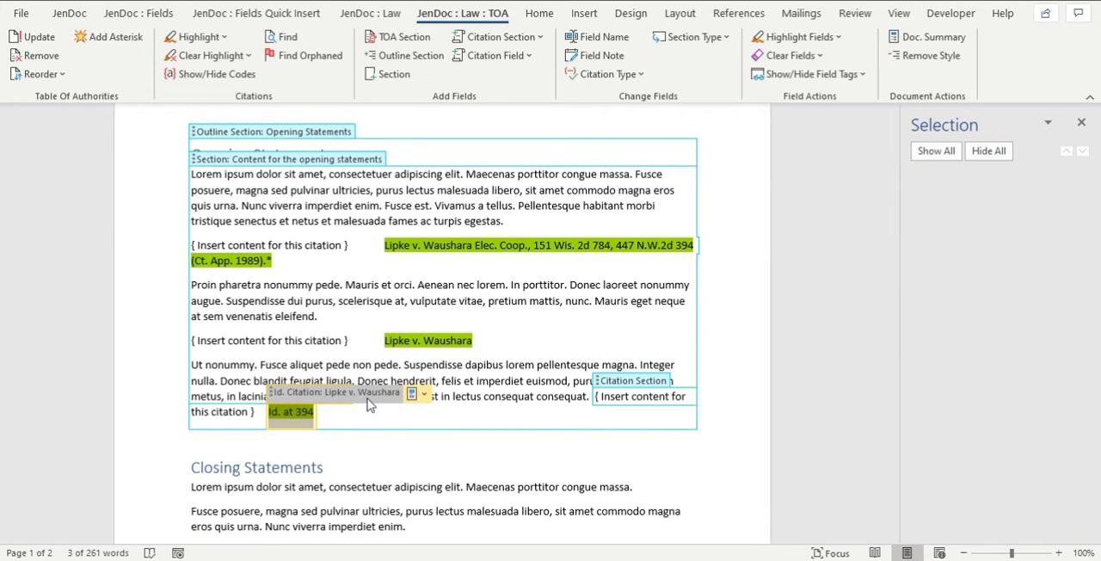
# Check the name tag of the Id. Citation field by leaving the section and selecting the field again.
pyautogui.click(328, 415)
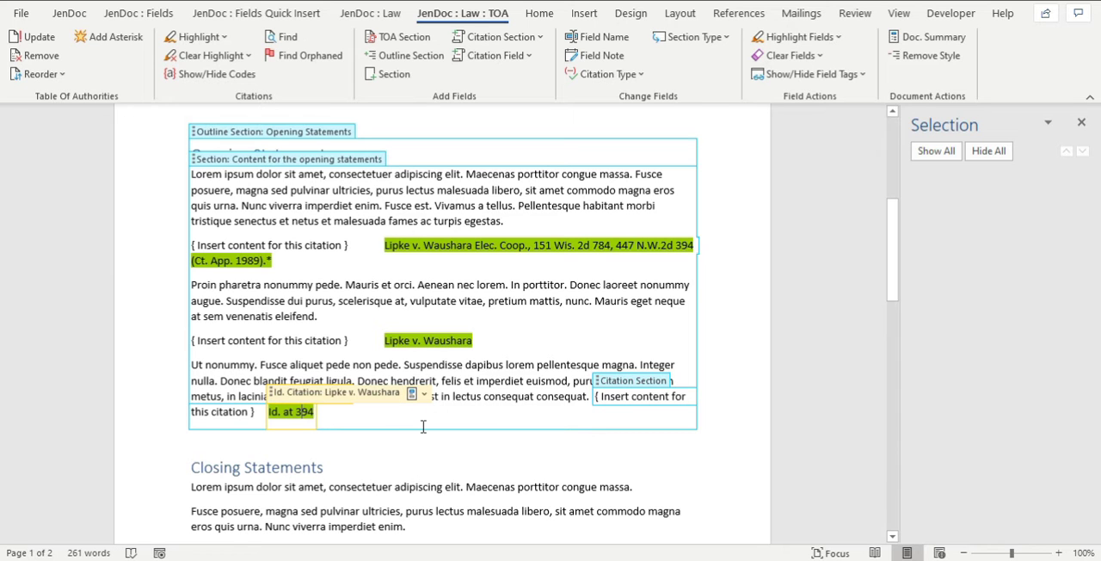
pyautogui.click(396, 437)
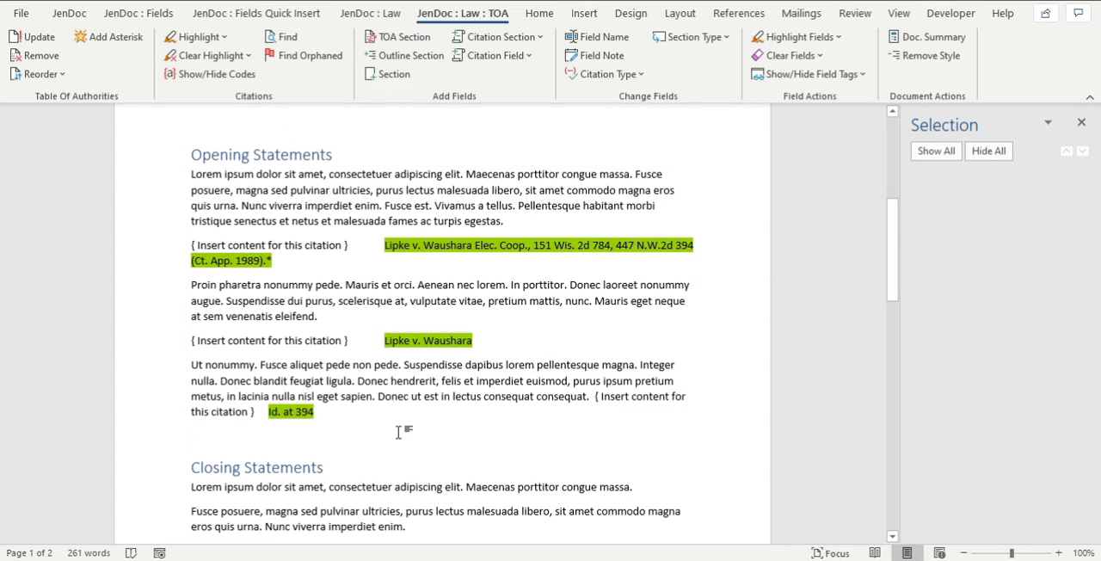
pyautogui.click(279, 409)
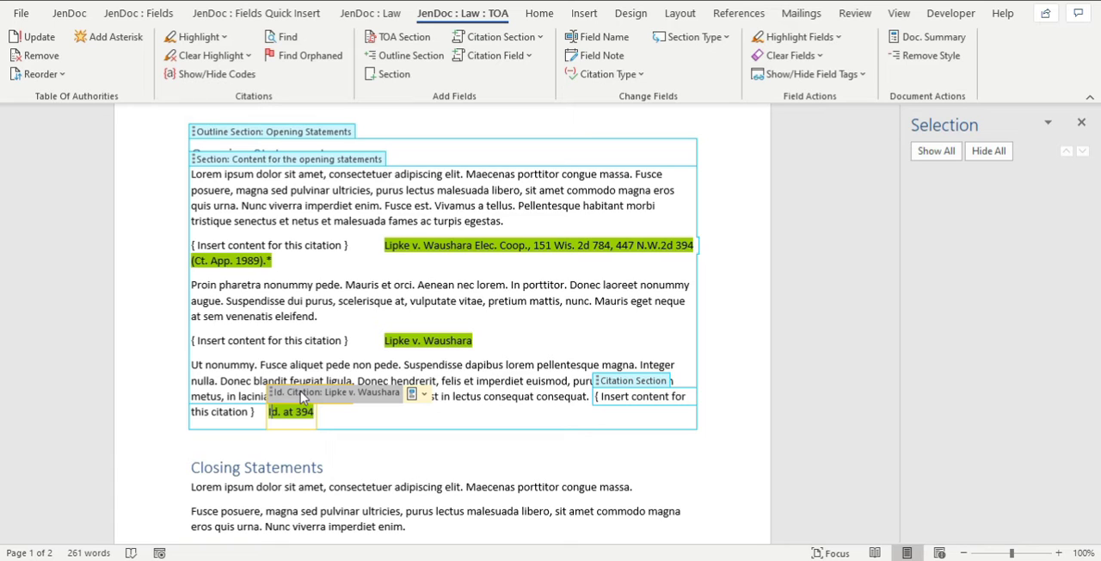
# Clear the selected Id. Citation field so that its "Id. at 394" text is removed, and reselect the field.
pyautogui.click(301, 397)
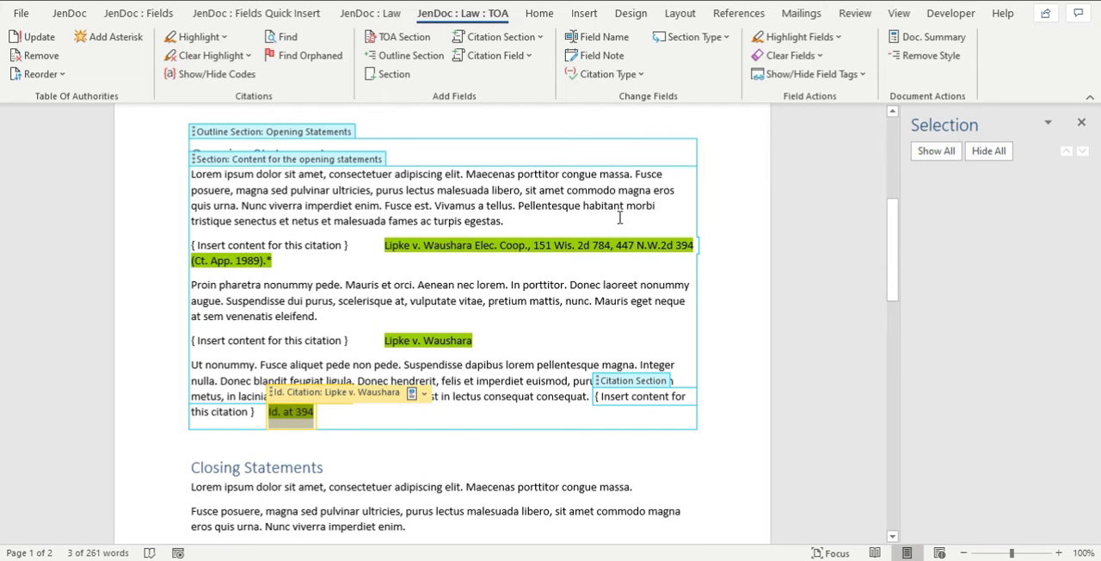
pyautogui.click(285, 411)
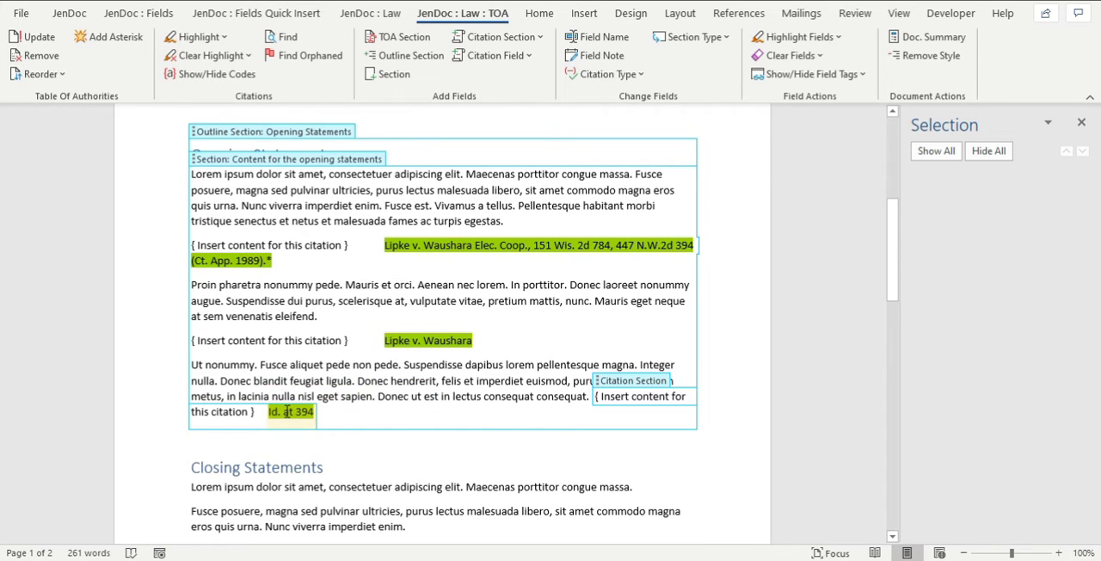
pyautogui.click(287, 411)
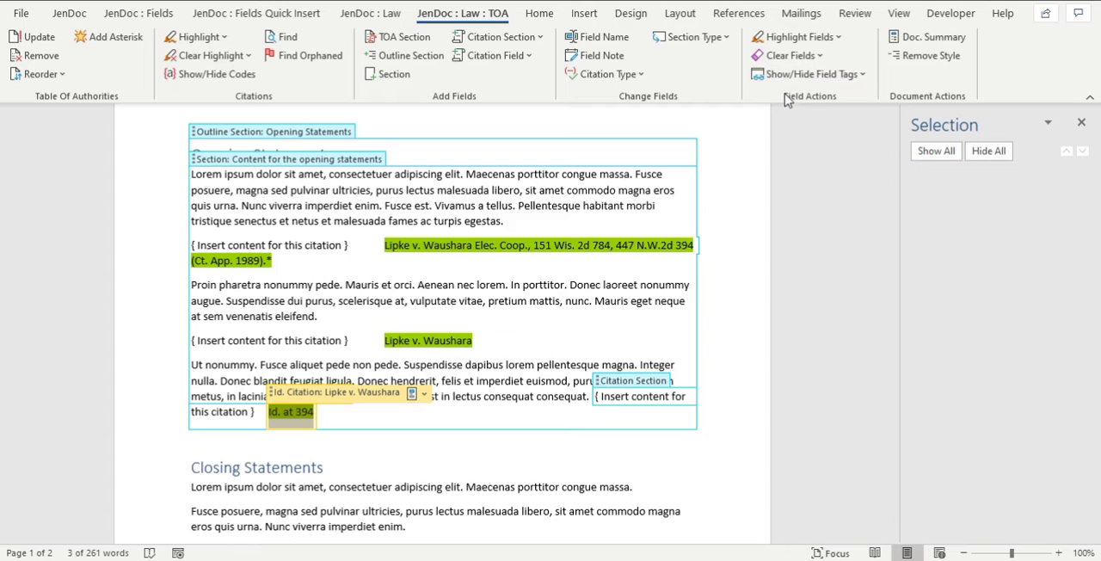
pyautogui.click(795, 59)
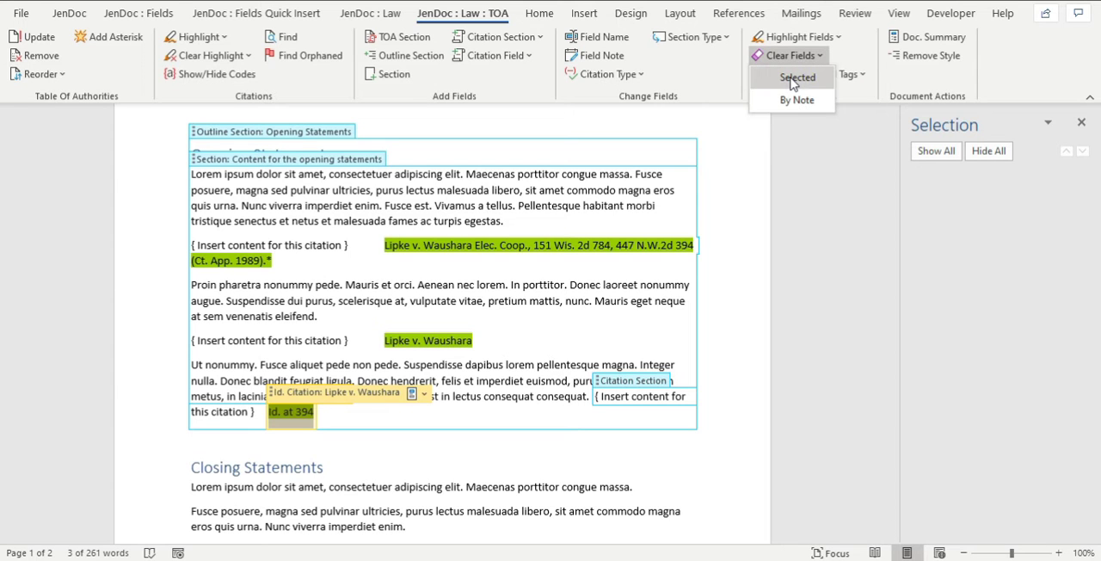
pyautogui.click(795, 78)
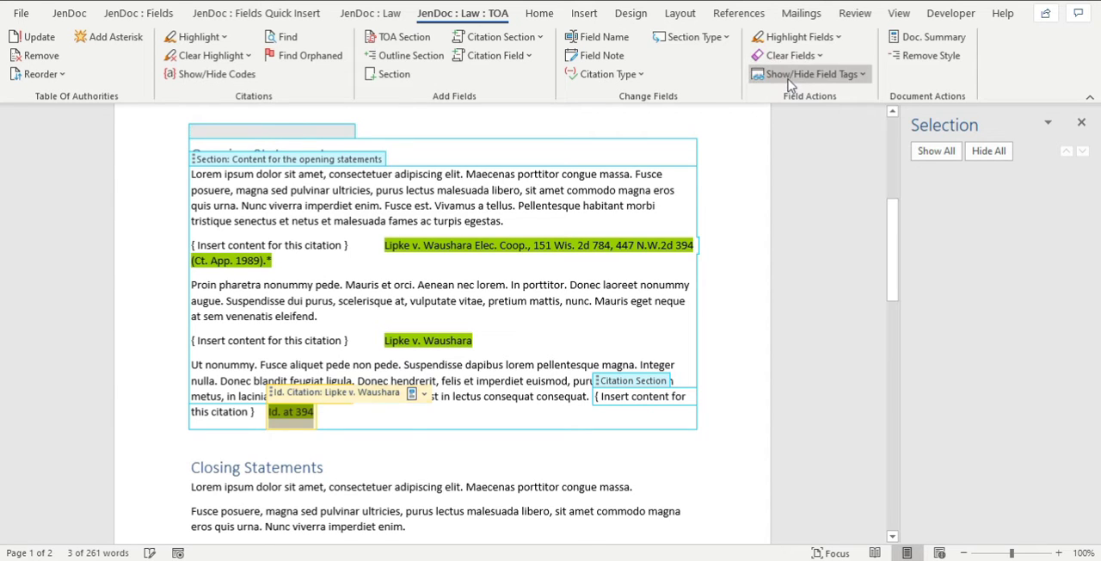
pyautogui.click(381, 439)
pyautogui.click(457, 388)
pyautogui.click(344, 414)
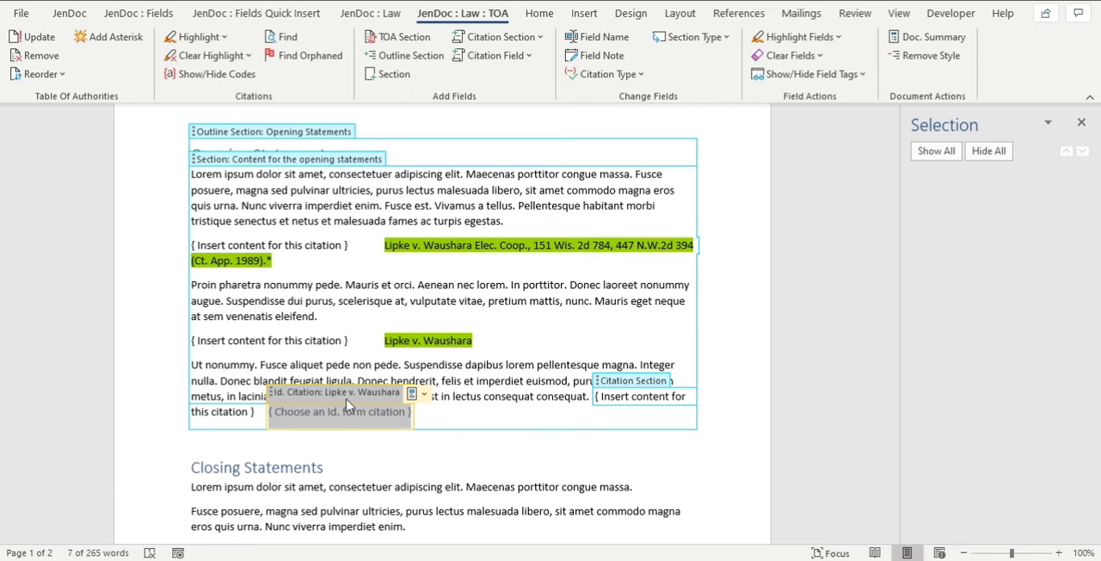
# Choose "Id. at 394" for the Id. Citation field again and check its name in the Change Section Name dialog without changing it.
pyautogui.click(423, 394)
pyautogui.click(472, 222)
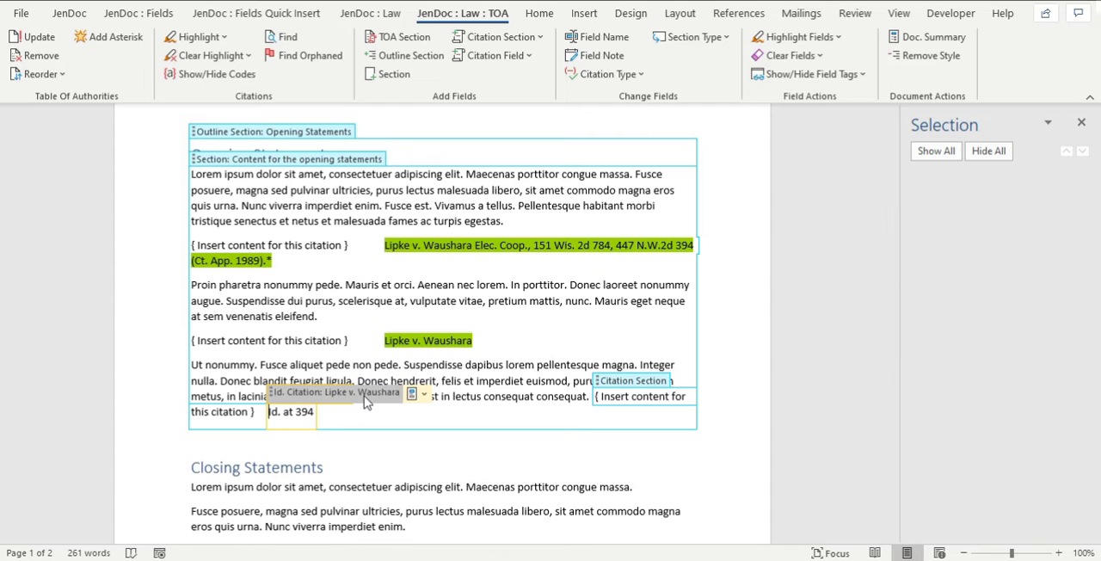
pyautogui.click(315, 394)
pyautogui.click(604, 37)
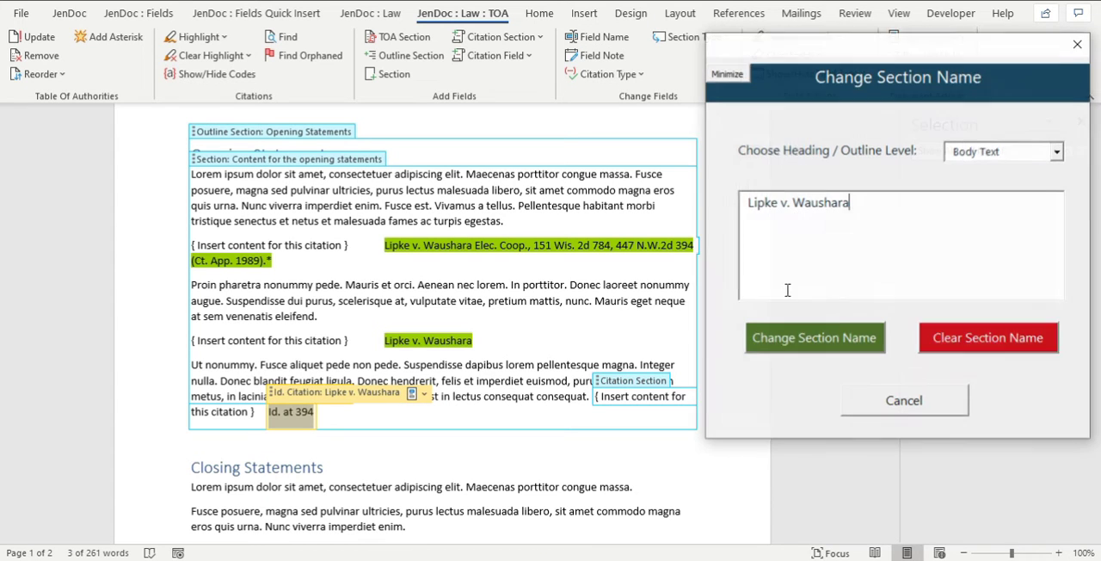
pyautogui.click(1077, 47)
# Highlight all citations in the document again, including the Id. citation at the end of the opening statements.
pyautogui.click(294, 467)
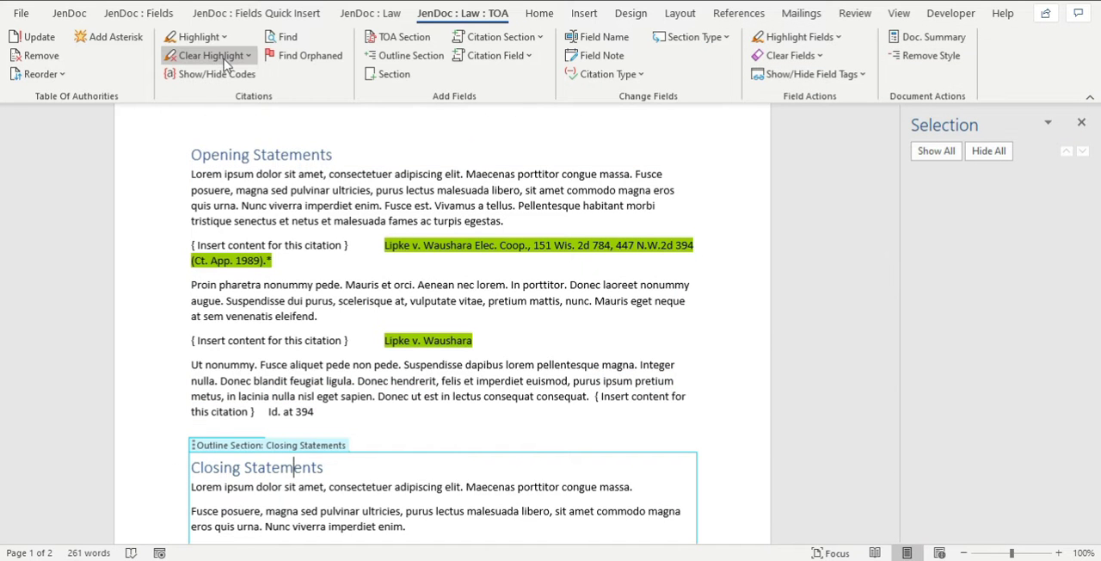
pyautogui.click(219, 41)
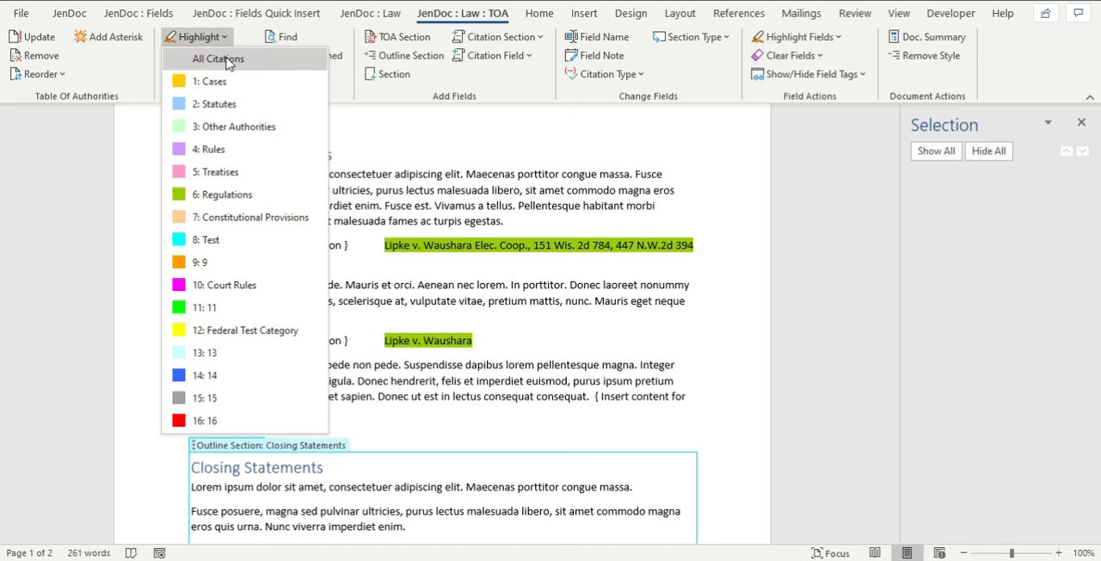
pyautogui.click(225, 59)
pyautogui.click(460, 406)
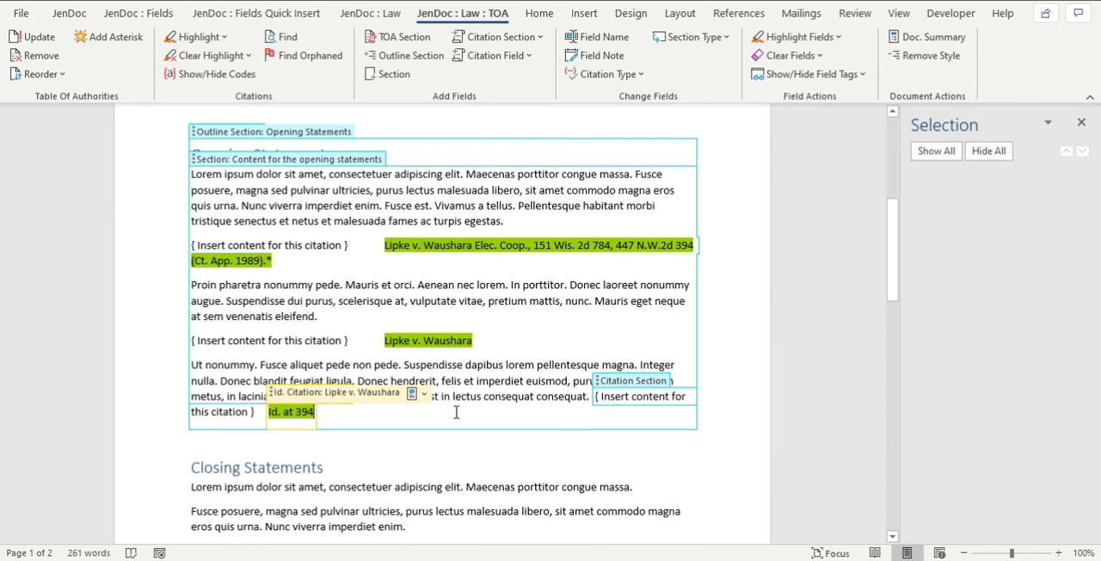
# Replace the long citation's placeholder with "Passage cited by Lipke long form." and close the gap before the citation.
pyautogui.click(344, 245)
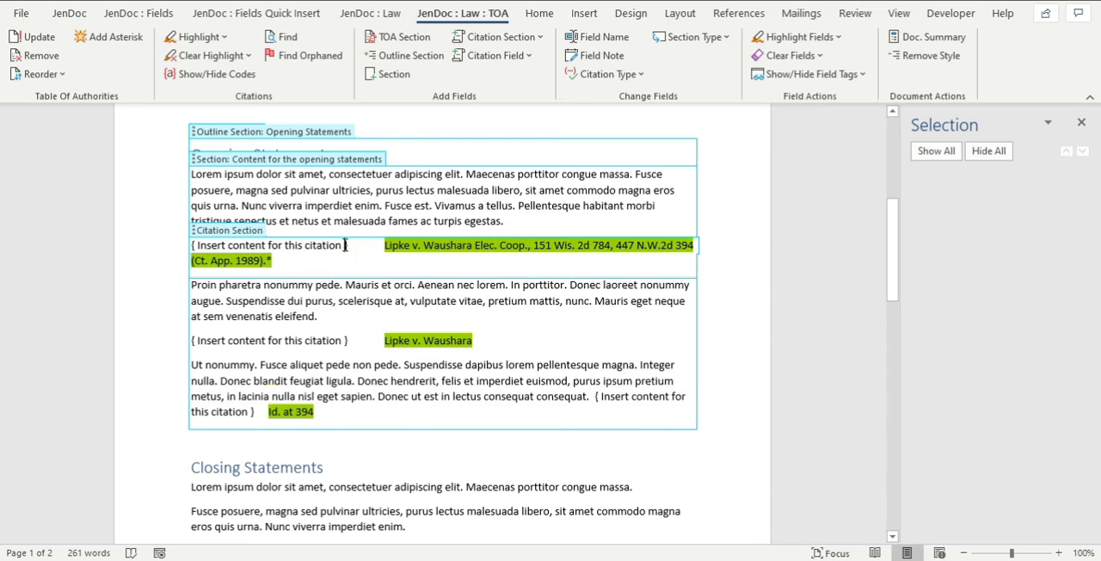
pyautogui.moveTo(349, 245); pyautogui.dragTo(191, 245)
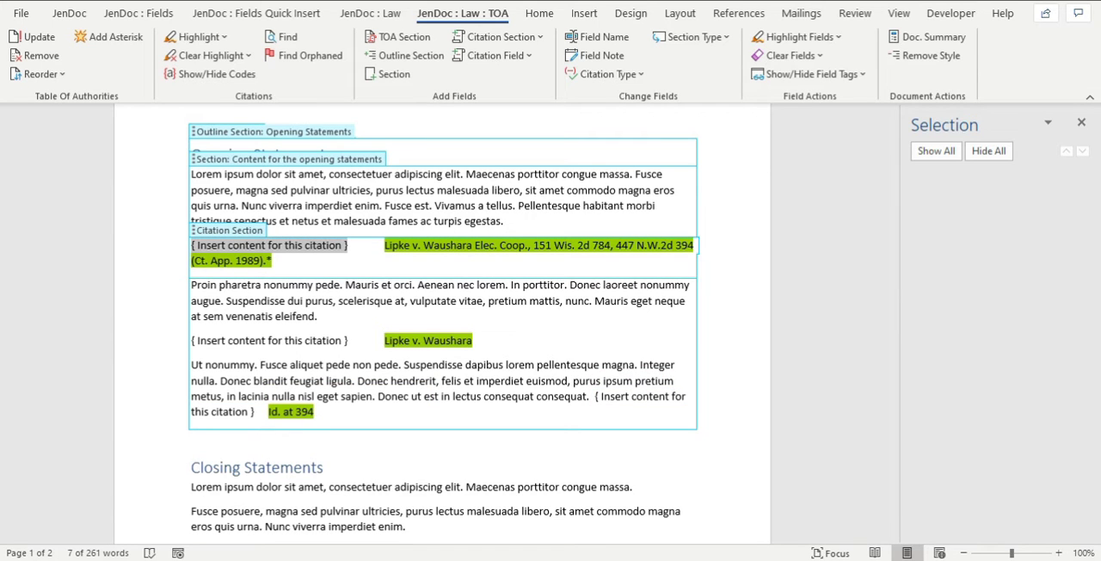
pyautogui.write('Passage')
pyautogui.press('BackSpace')
pyautogui.write('ge cited by Lipke.')
pyautogui.press('Delete')
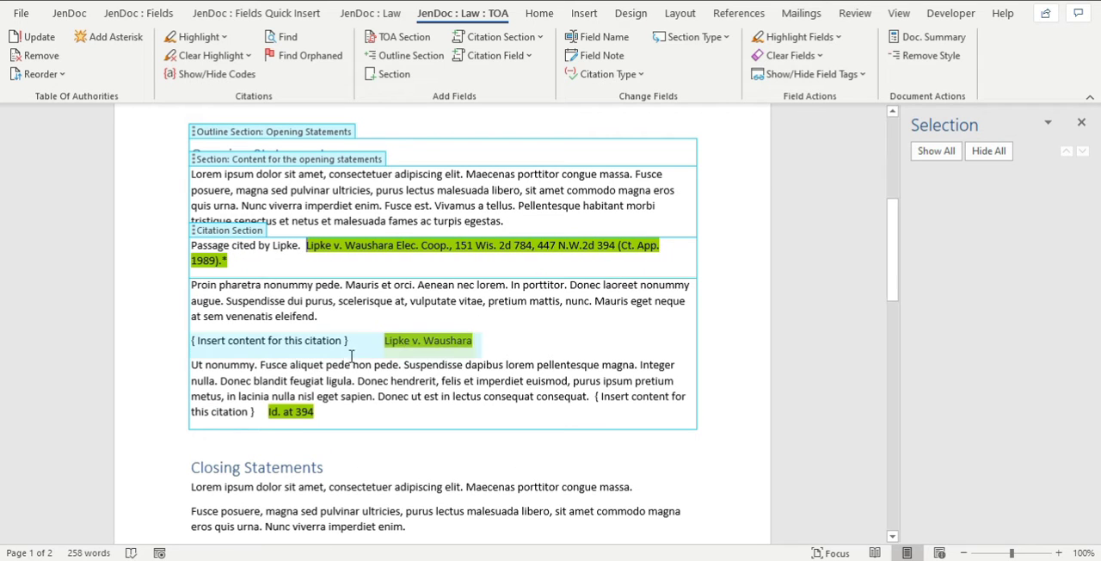
pyautogui.click(359, 340)
pyautogui.click(300, 244)
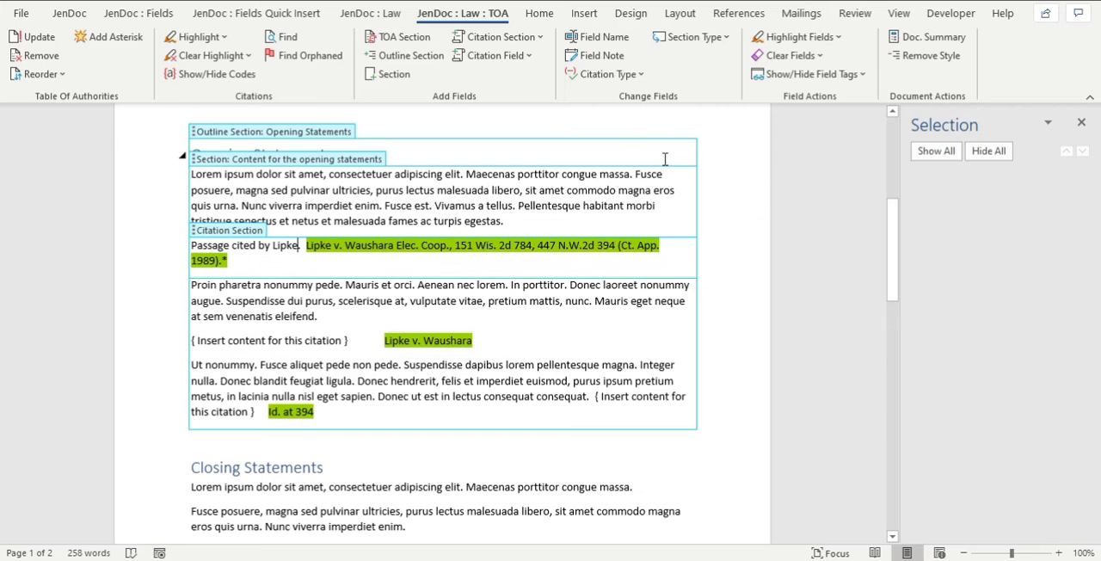
pyautogui.write('long form')
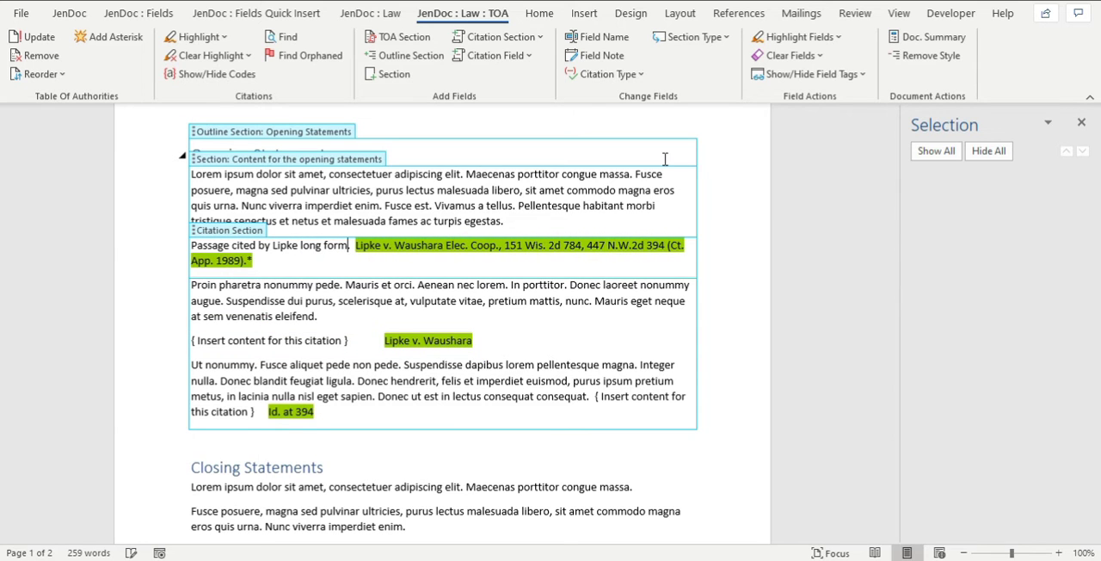
# Copy the long form sentence over the short citation's placeholder, close the gap, and reword it to "Passage cited by Lipke short form.".
pyautogui.moveTo(349, 246); pyautogui.dragTo(193, 249)
pyautogui.hotkey('ctrl', 'c')
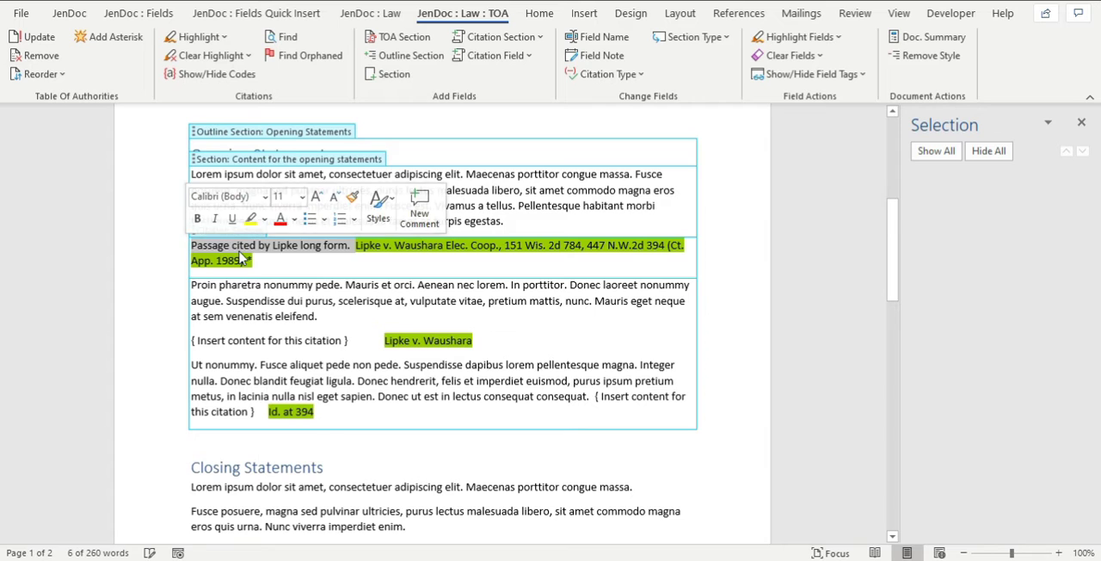
pyautogui.click(315, 340)
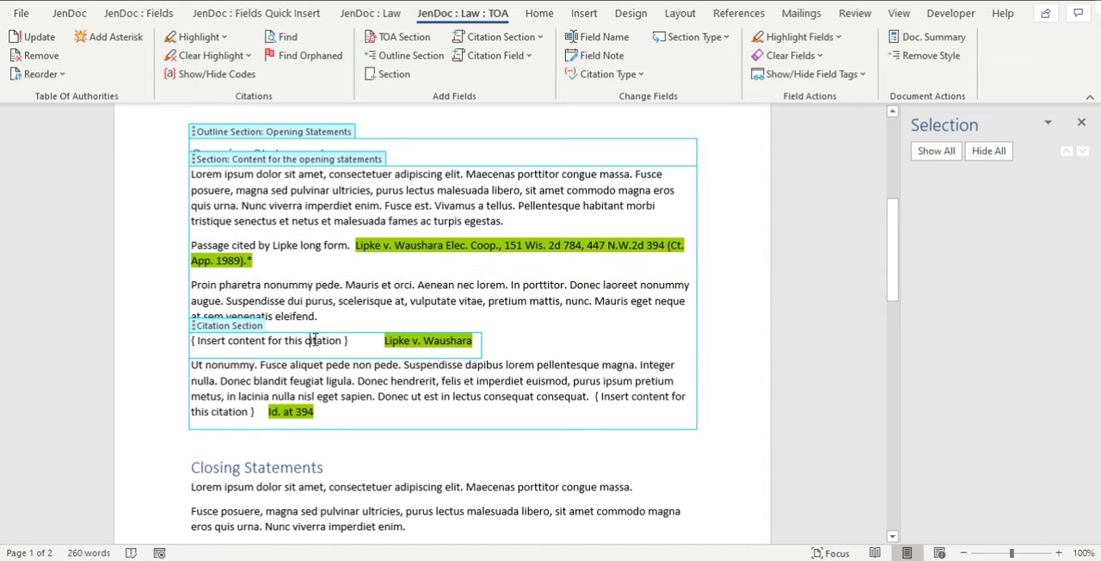
pyautogui.moveTo(203, 333); pyautogui.dragTo(215, 343)
pyautogui.click(262, 342)
pyautogui.moveTo(341, 342); pyautogui.dragTo(195, 343)
pyautogui.press('Delete')
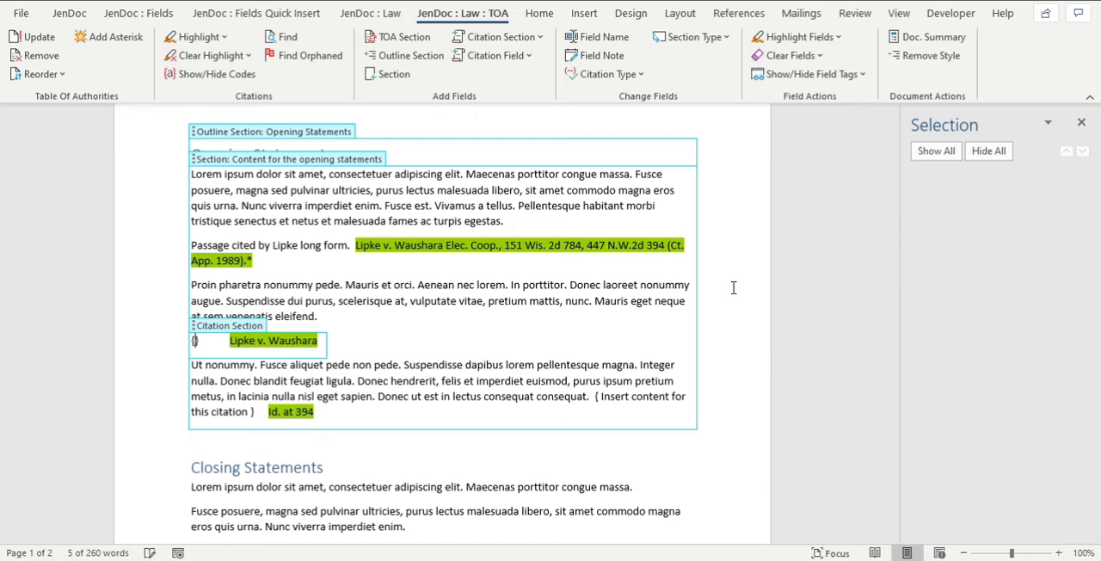
pyautogui.hotkey('ctrl', 'v')
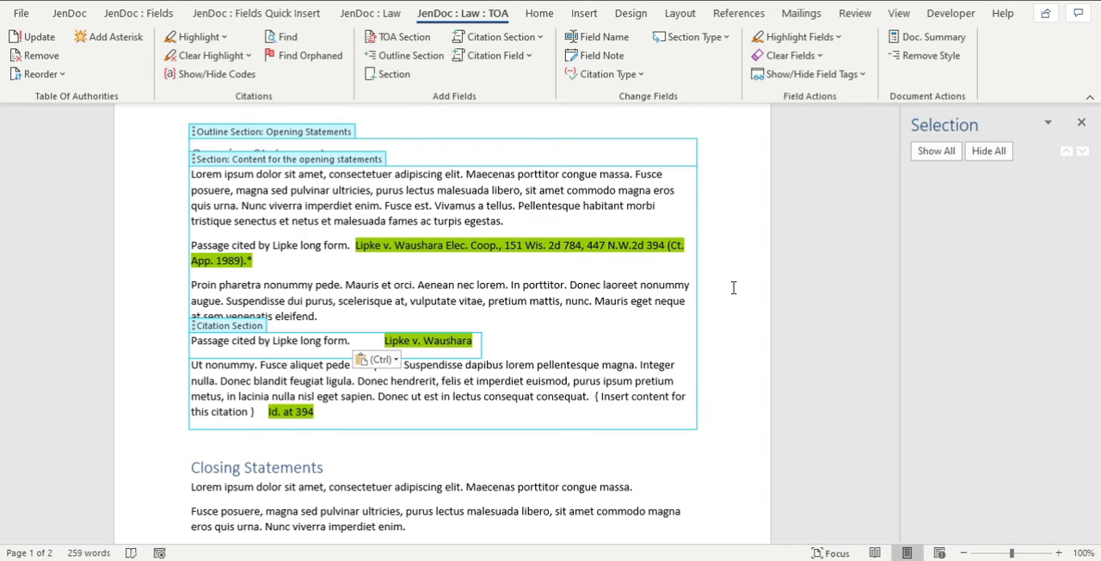
pyautogui.press('Escape')
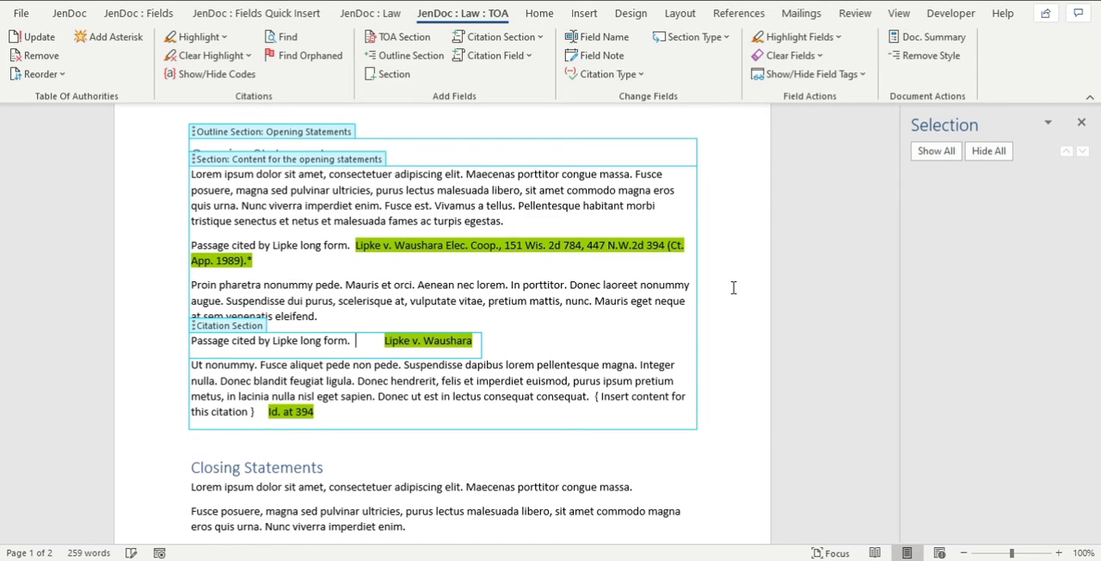
pyautogui.press('Delete')
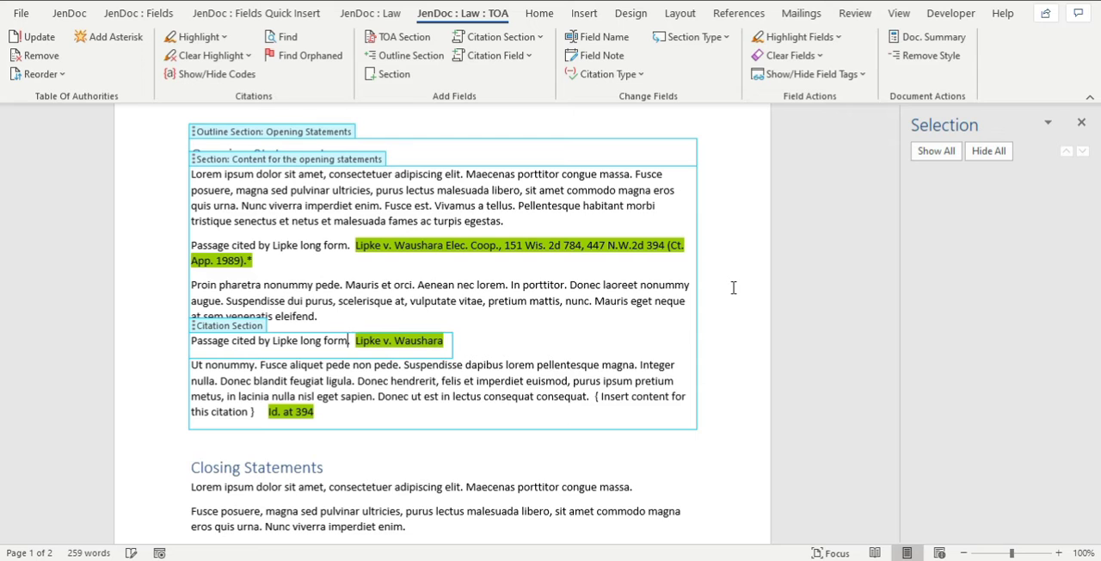
pyautogui.hotkey('ctrl', 'shift', 'Left')
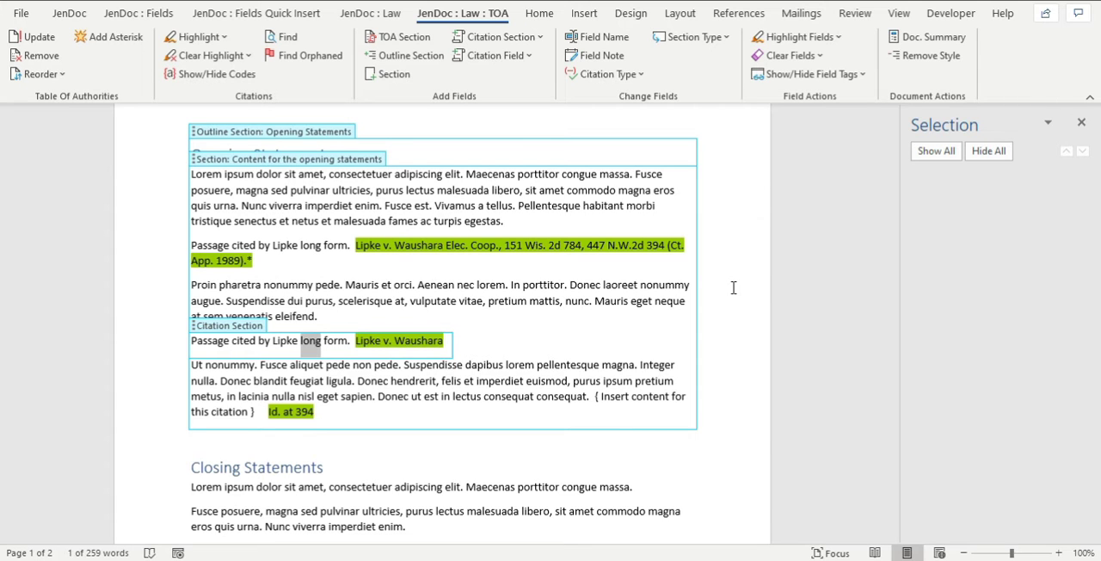
pyautogui.write('short')
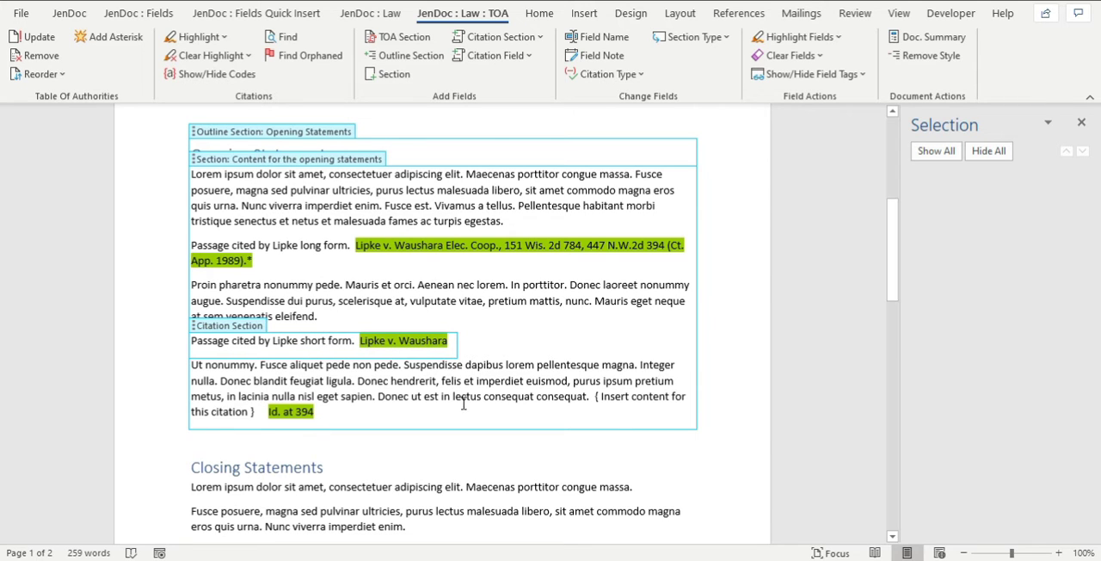
# Paste the copied sentence over the Id. citation's placeholder, close the gap, and reword it to "Passage cited by Lipke Id. form.".
pyautogui.click(235, 418)
pyautogui.moveTo(597, 398); pyautogui.dragTo(714, 408)
pyautogui.press('Delete')
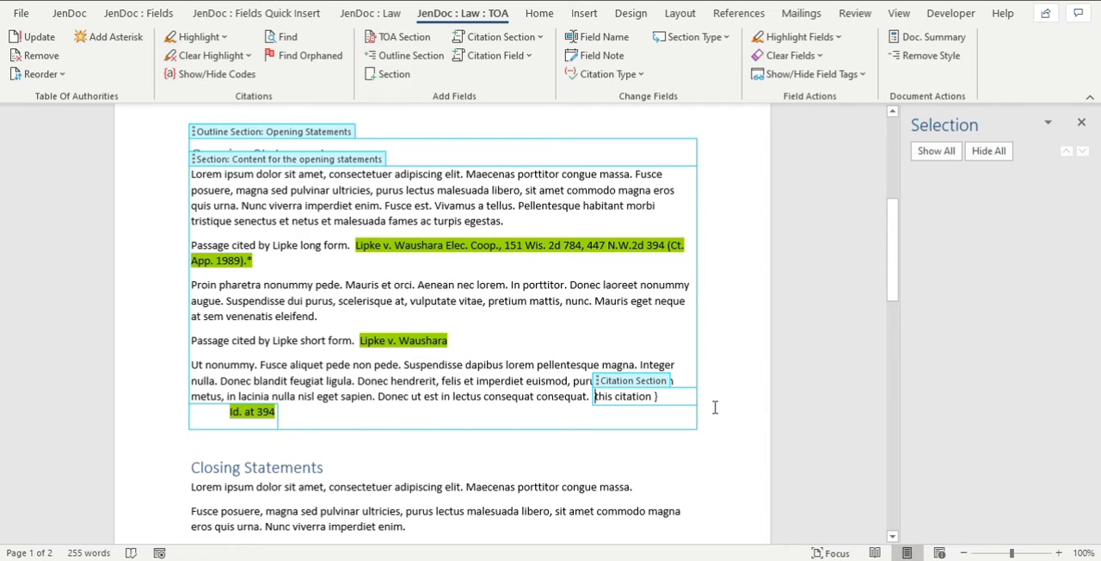
pyautogui.hotkey('ctrl', 'shift', 'Right')
pyautogui.hotkey('ctrl', 'shift', 'Right')
pyautogui.press('Delete')
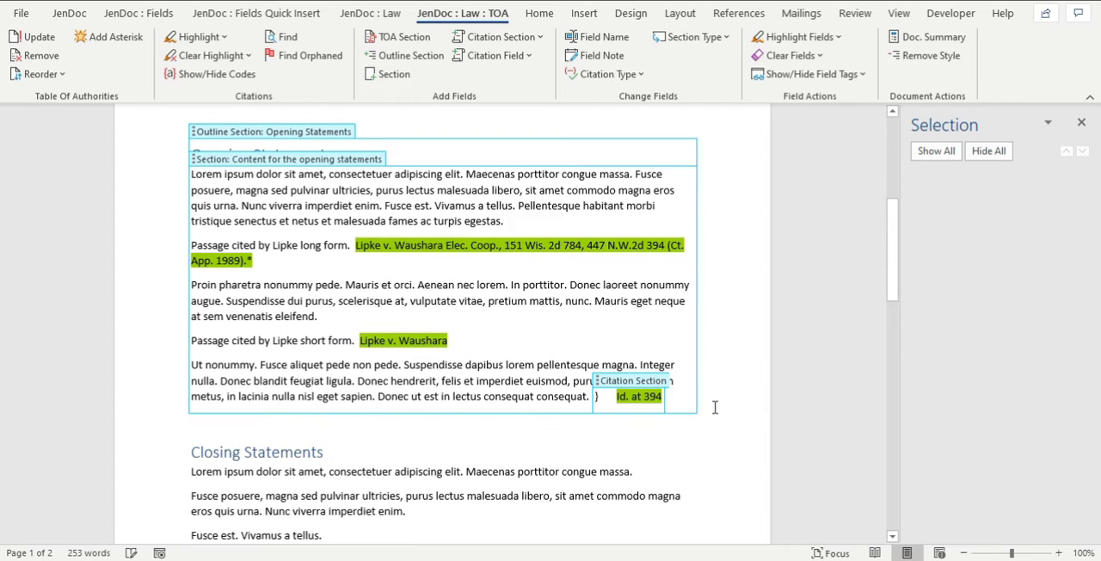
pyautogui.hotkey('ctrl', 'v')
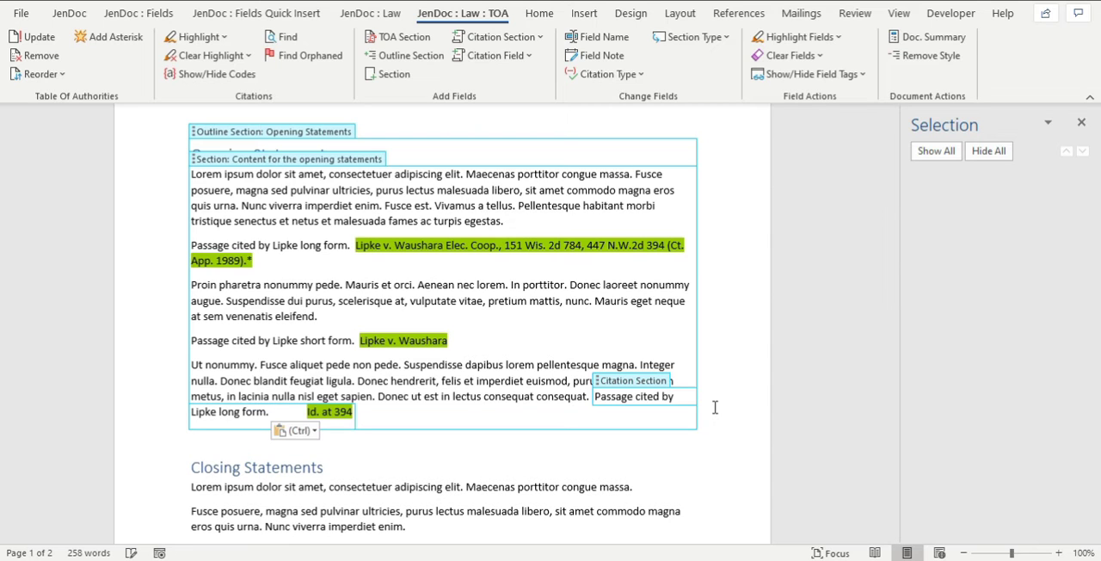
pyautogui.press('Delete')
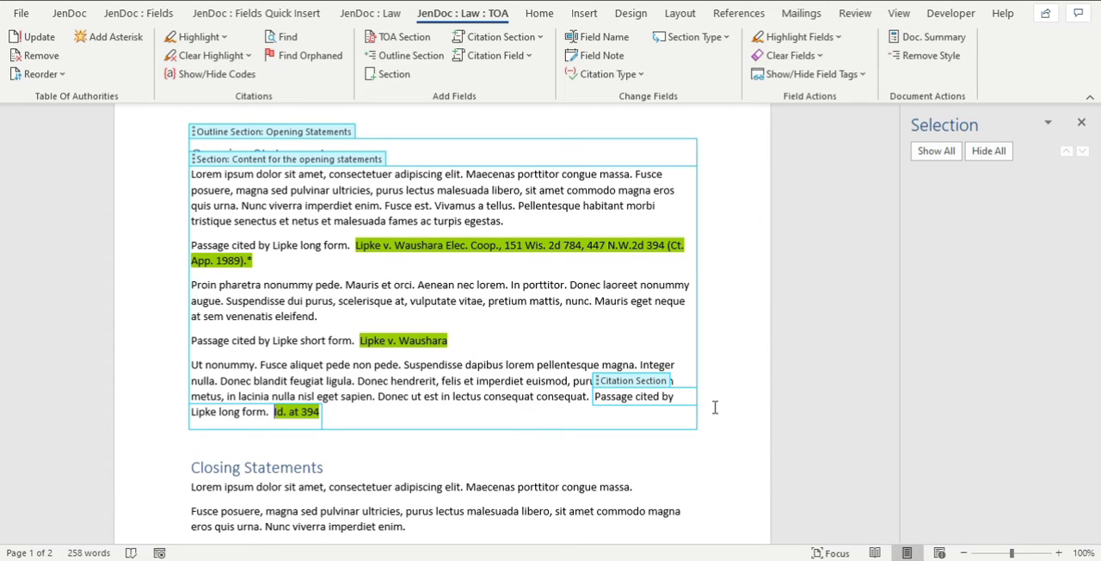
pyautogui.doubleClick(229, 412)
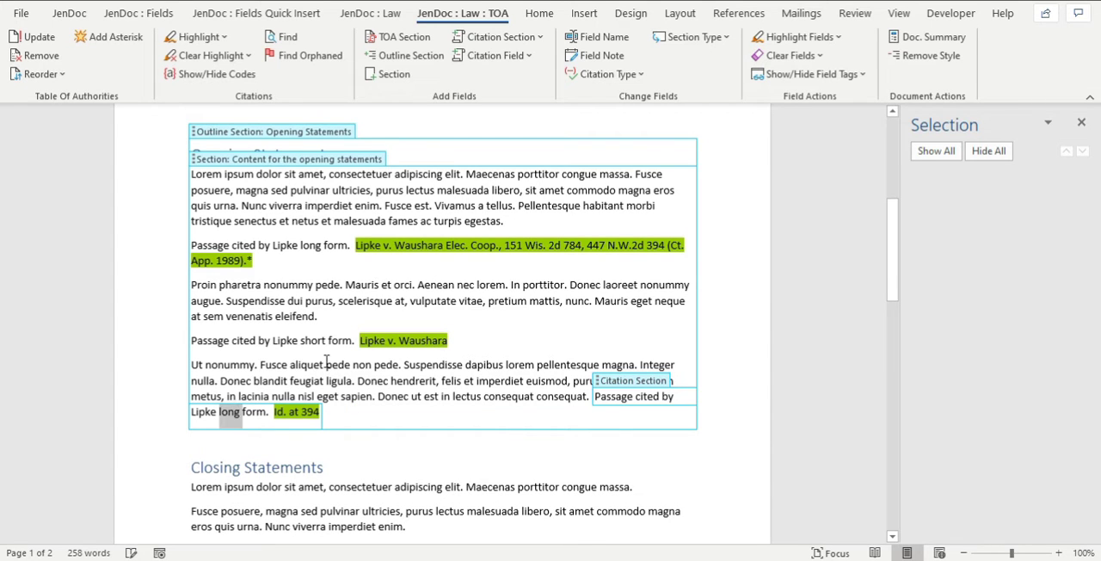
pyautogui.press('BackSpace')
pyautogui.write('Id.')
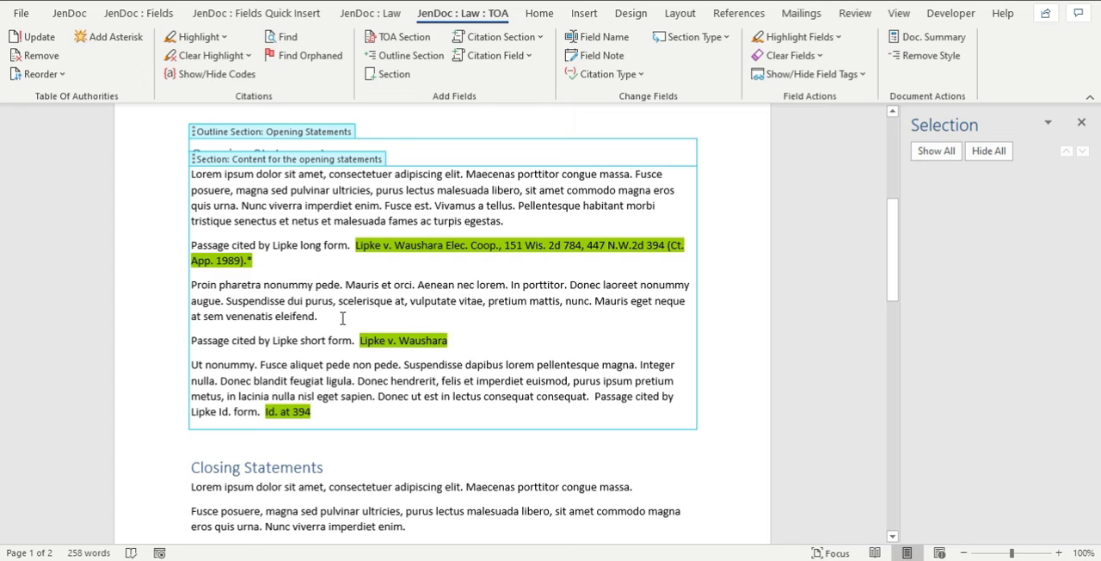
# Move the long form citation section below the "Proin pharetra" paragraph, directly above the short form citation.
pyautogui.press('Return')
pyautogui.click(270, 246)
pyautogui.moveTo(238, 233); pyautogui.dragTo(229, 354)
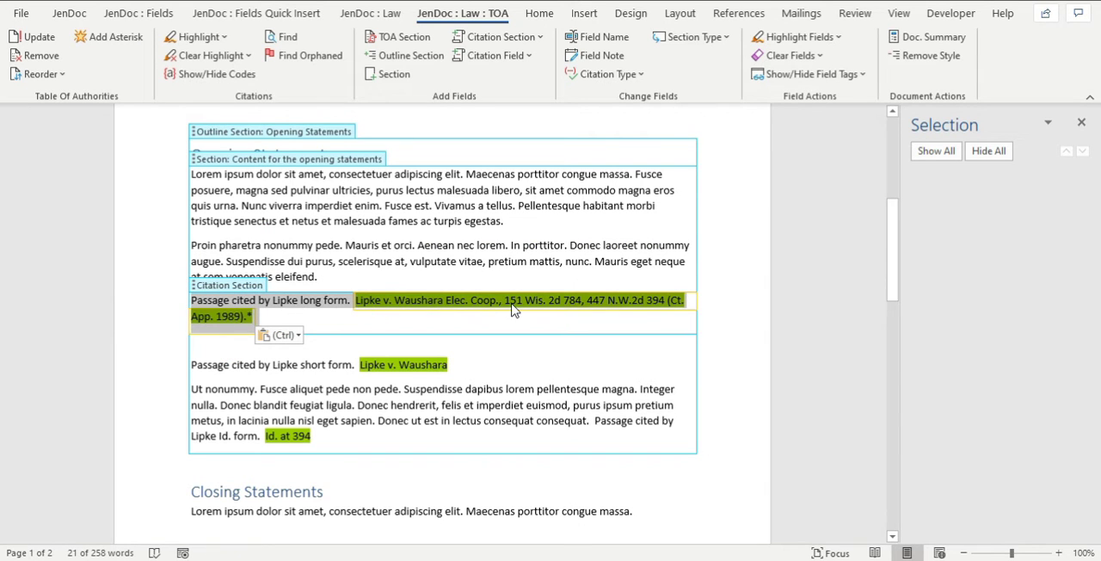
# Show the citation codes and examine the moved long citation's TA code together with its citation text and lead-in sentence.
pyautogui.click(217, 76)
pyautogui.click(306, 335)
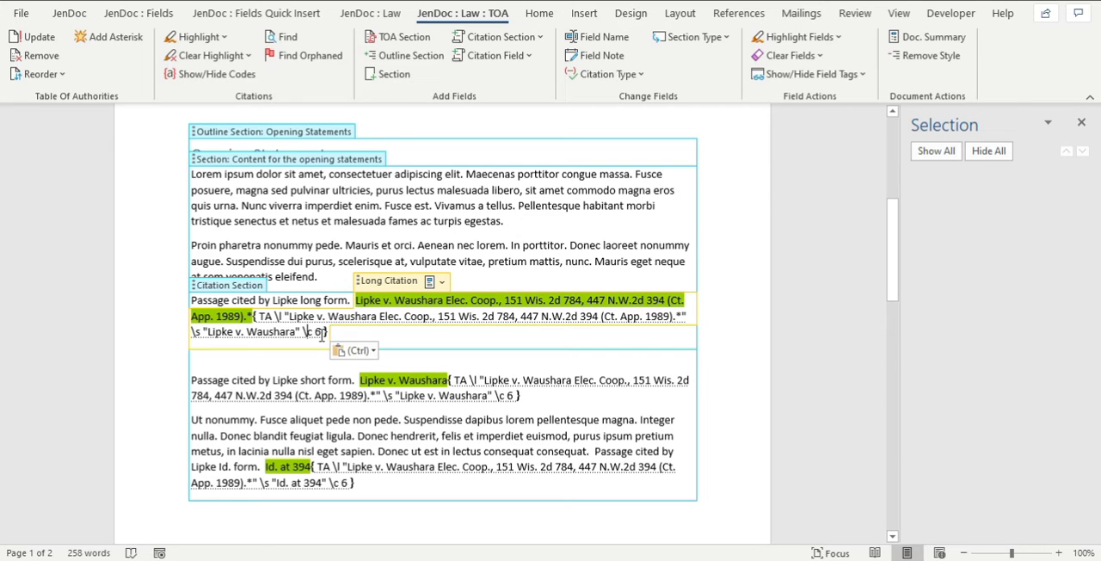
pyautogui.moveTo(257, 316); pyautogui.dragTo(278, 321)
pyautogui.click(232, 315)
pyautogui.click(317, 300)
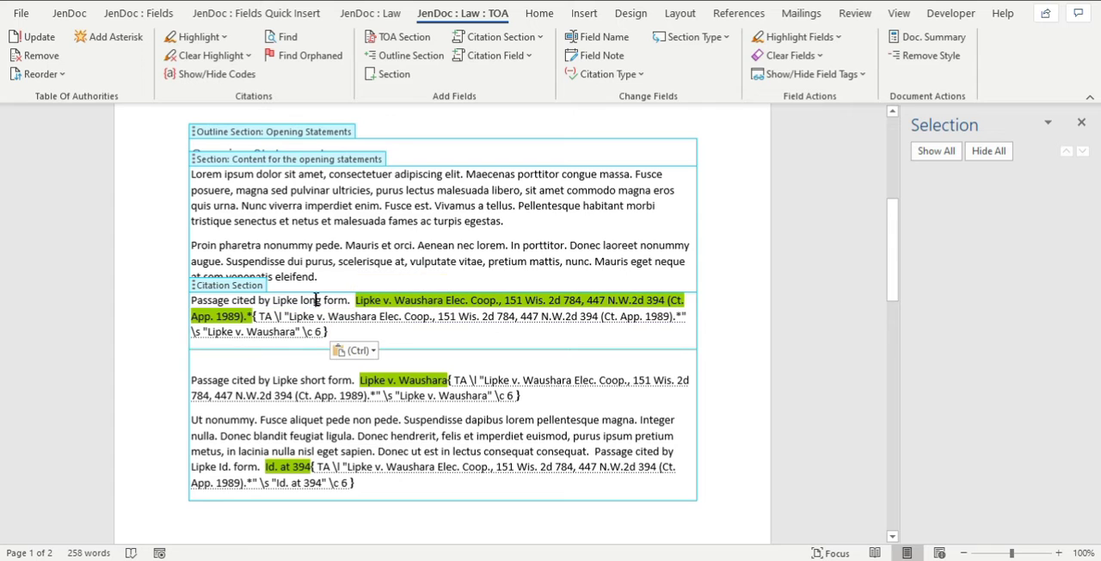
pyautogui.moveTo(302, 299); pyautogui.dragTo(265, 300)
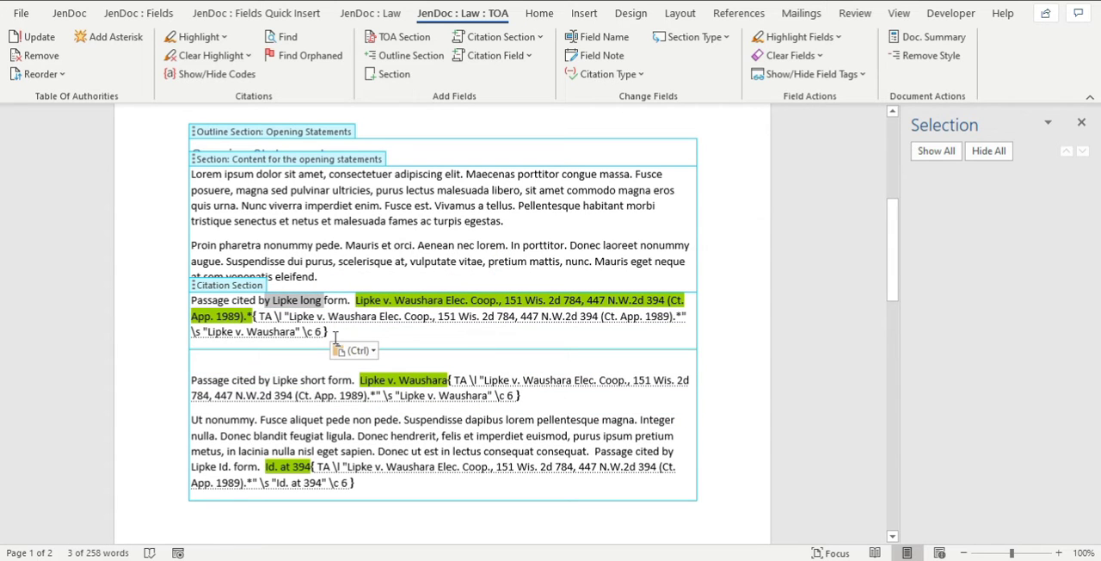
pyautogui.click(276, 316)
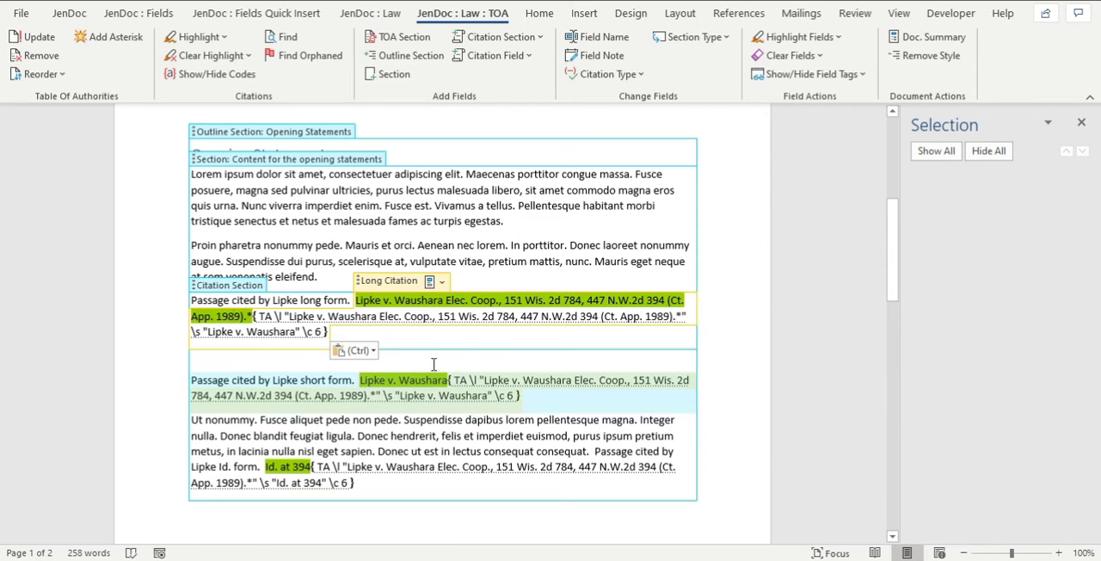
# Hide the citation codes and clear the highlighting from all citations in the document.
pyautogui.click(292, 361)
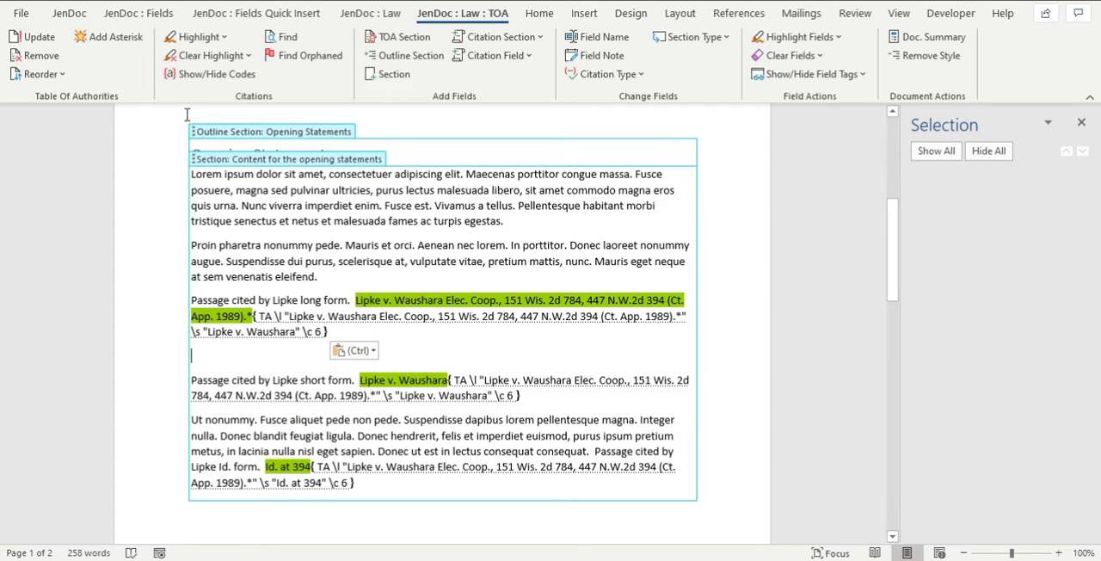
pyautogui.click(198, 73)
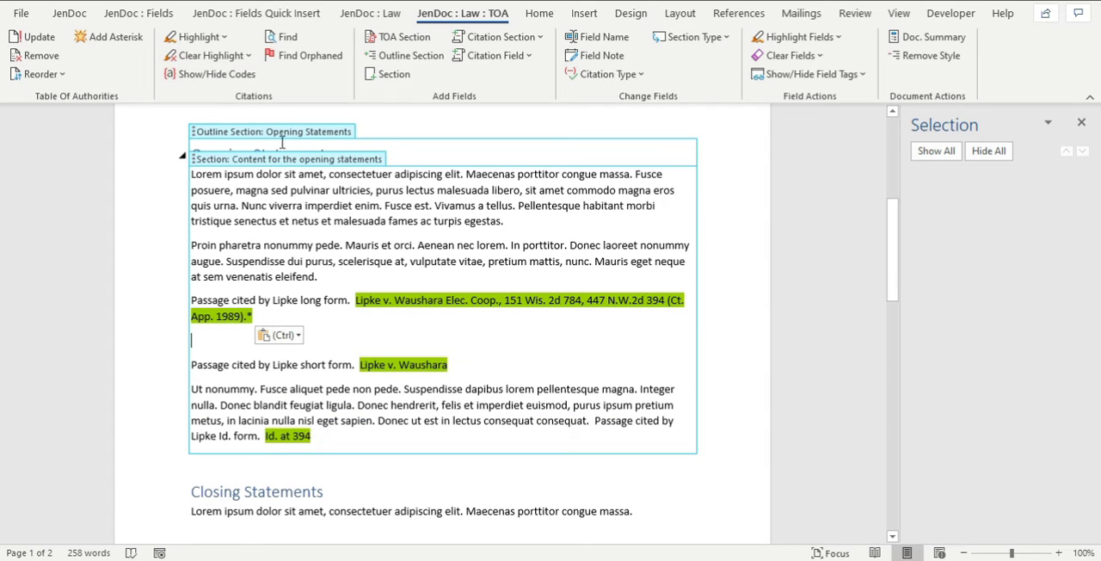
pyautogui.click(195, 56)
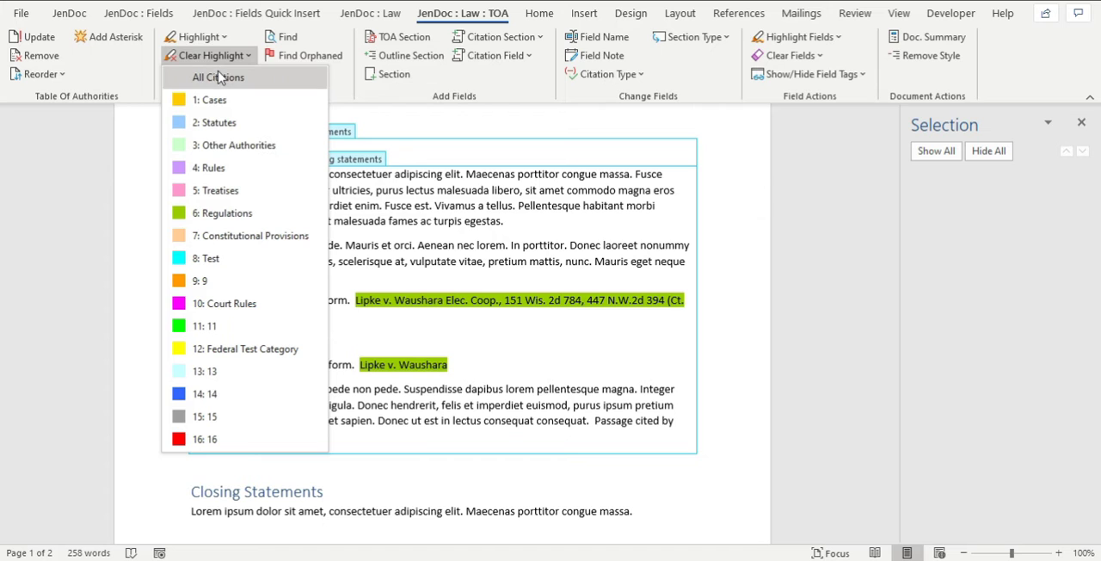
pyautogui.click(219, 77)
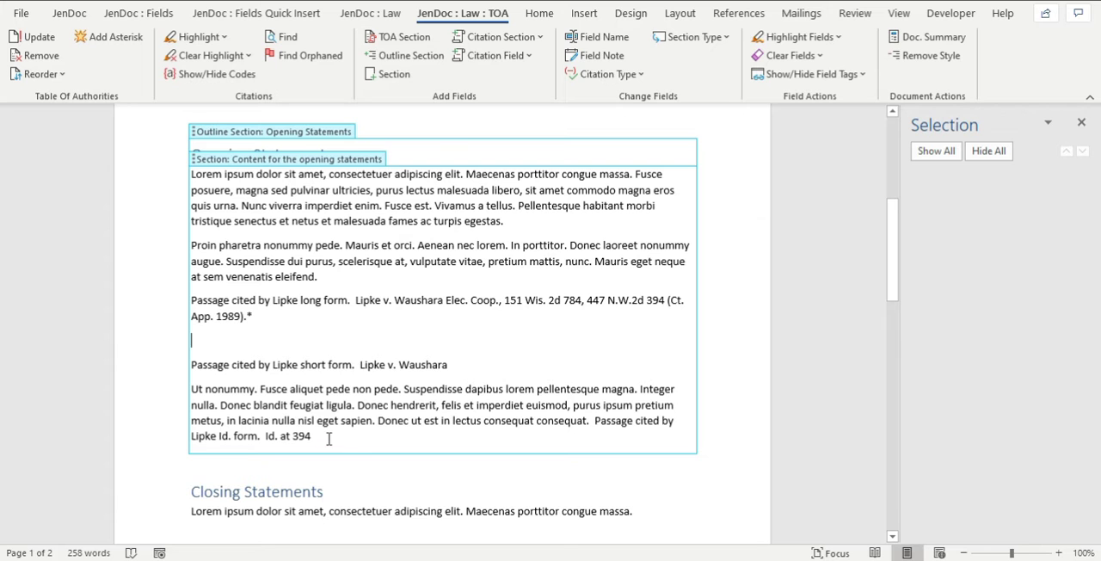
pyautogui.click(534, 371)
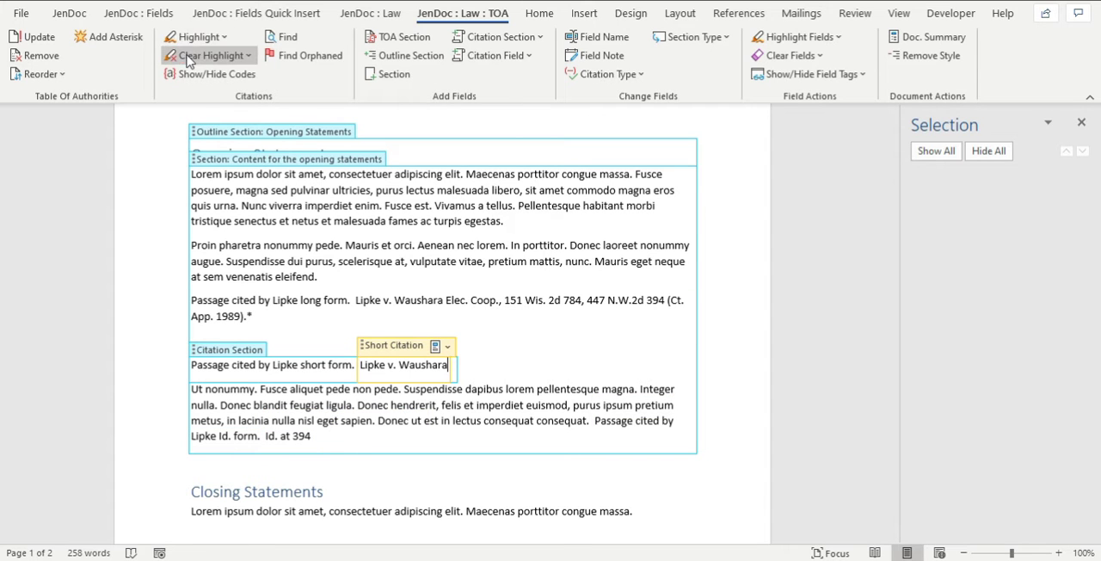
# Update the table of authorities from the document's citations and examine the Lipke entry under Regulations.
pyautogui.click(479, 218)
pyautogui.scroll(3, 507, 228)
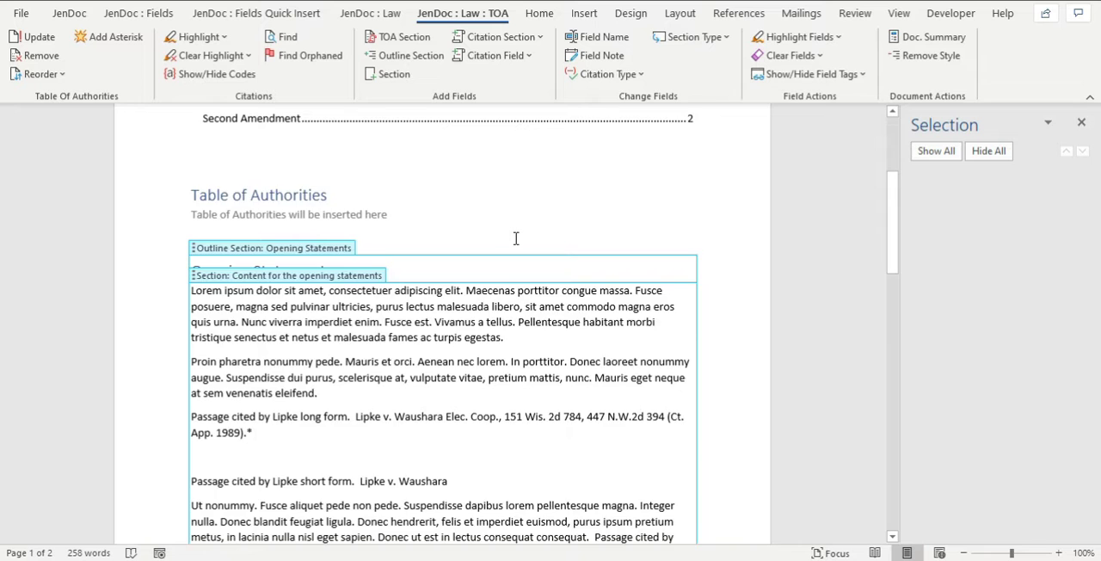
pyautogui.scroll(2, 516, 238)
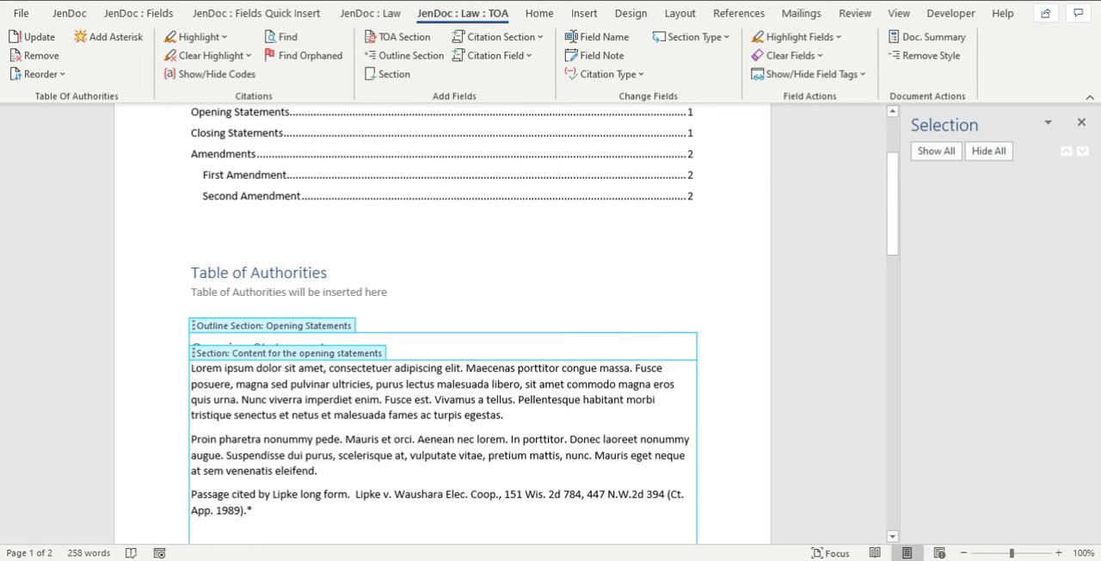
pyautogui.click(34, 39)
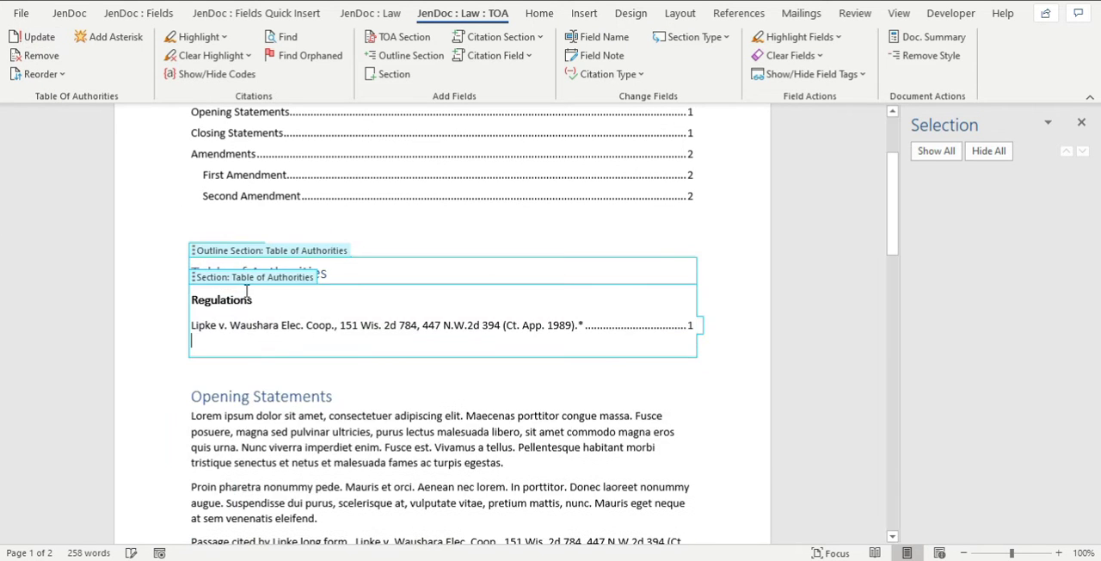
pyautogui.click(307, 309)
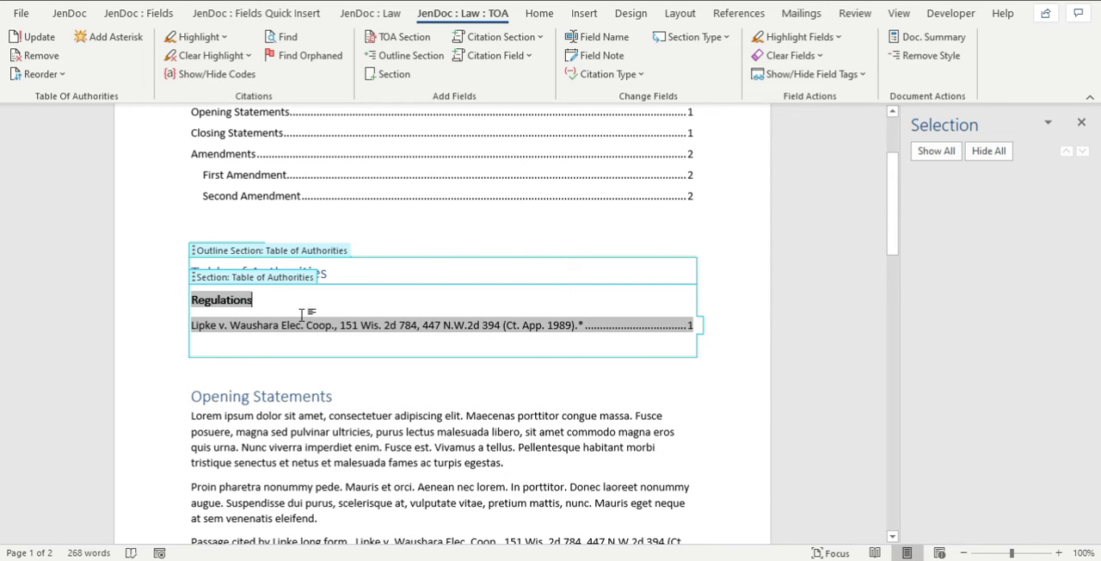
pyautogui.moveTo(238, 376); pyautogui.dragTo(256, 335)
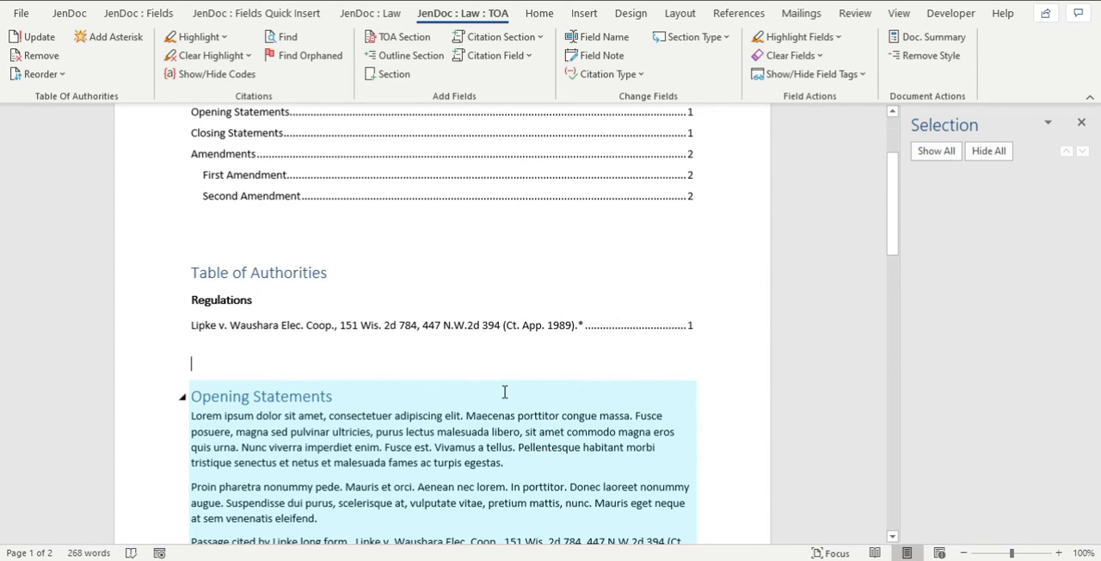
# Cut the entire short form citation section out of the opening statements content.
pyautogui.scroll(-1, 505, 392)
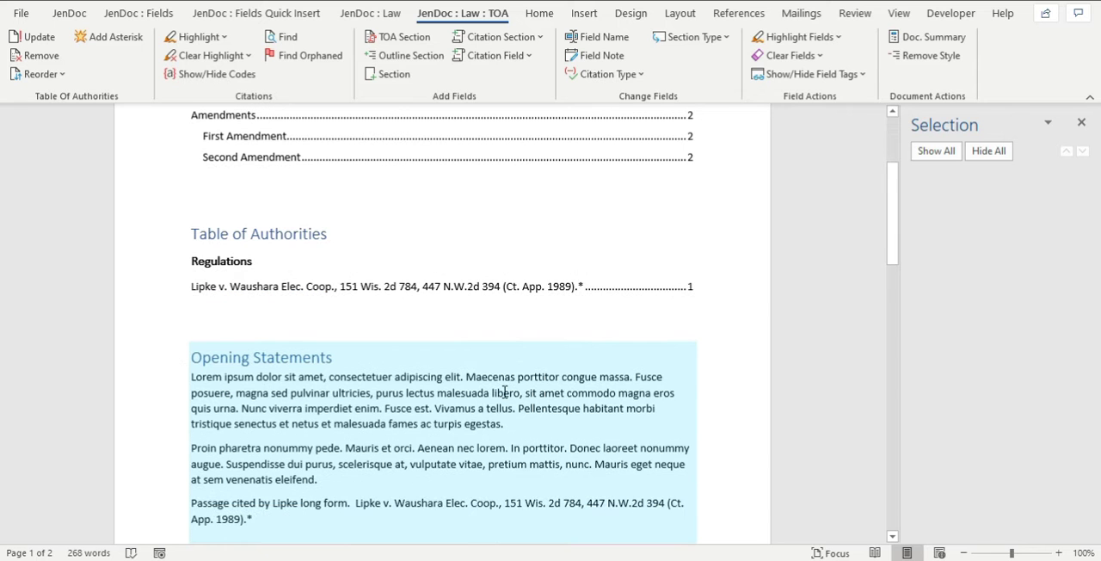
pyautogui.scroll(-5, 505, 392)
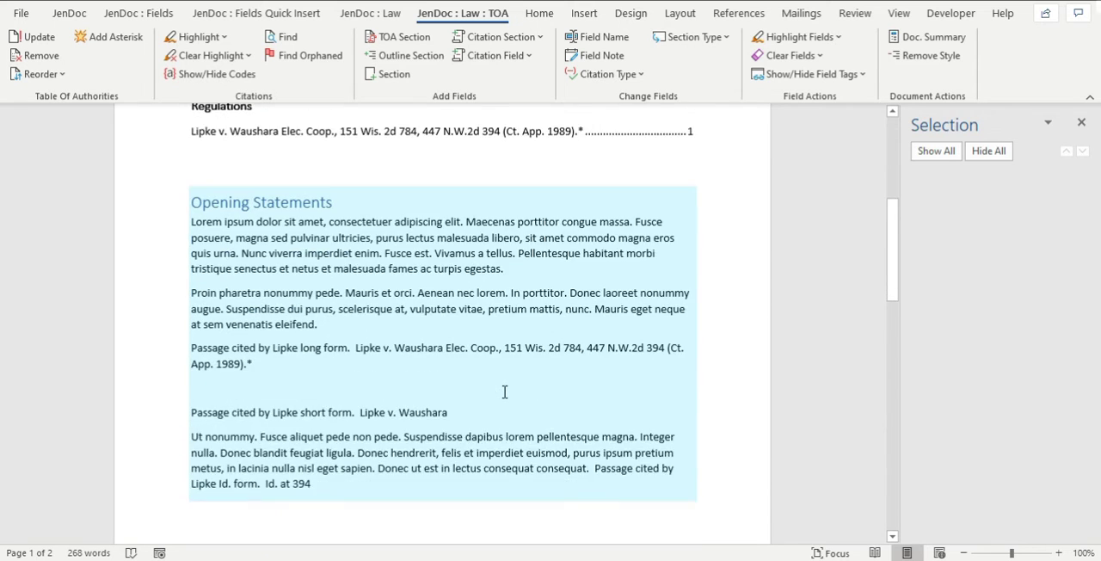
pyautogui.click(257, 405)
pyautogui.click(221, 373)
pyautogui.click(222, 361)
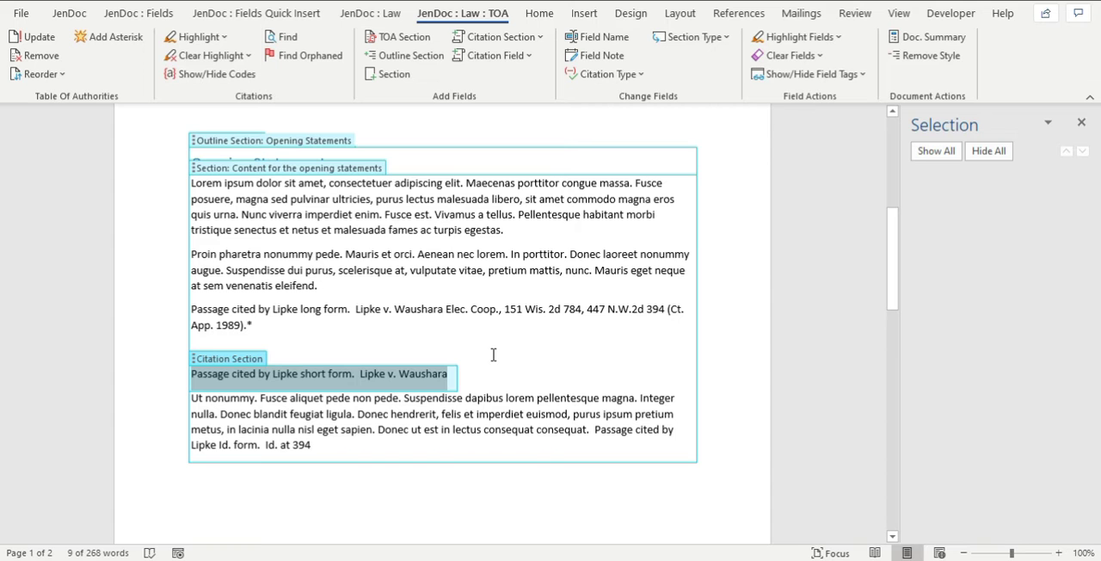
pyautogui.click(400, 373)
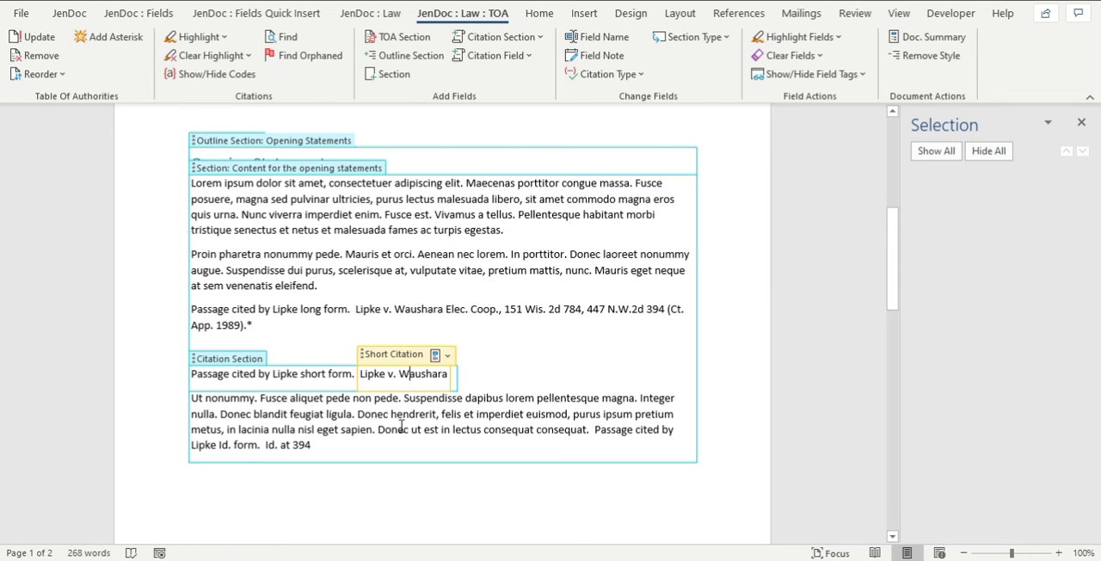
pyautogui.scroll(-2, 318, 382)
pyautogui.click(229, 242)
pyautogui.hotkey('ctrl', 'c')
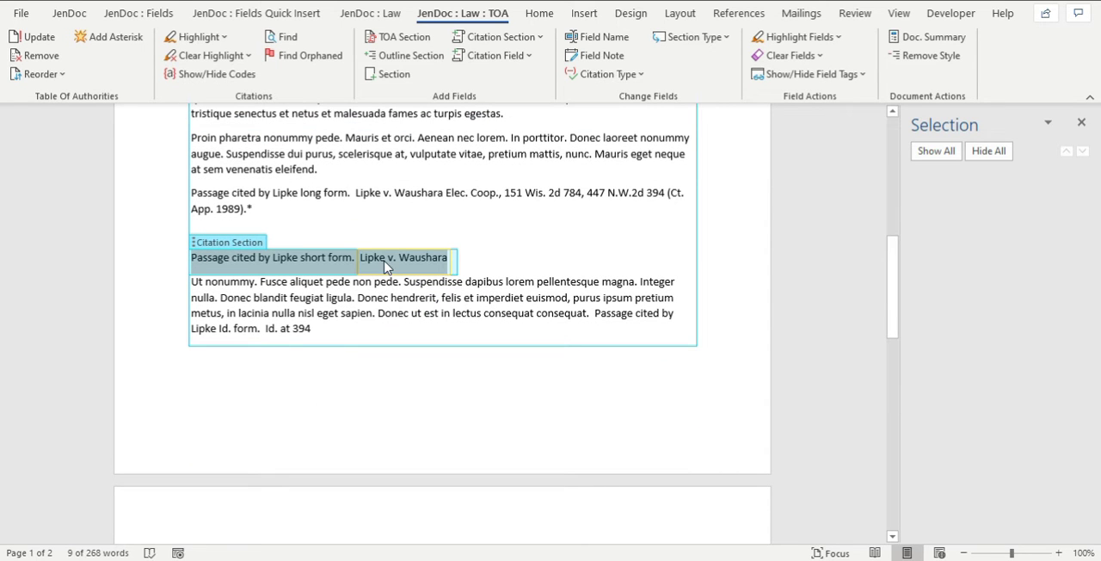
pyautogui.press('Delete')
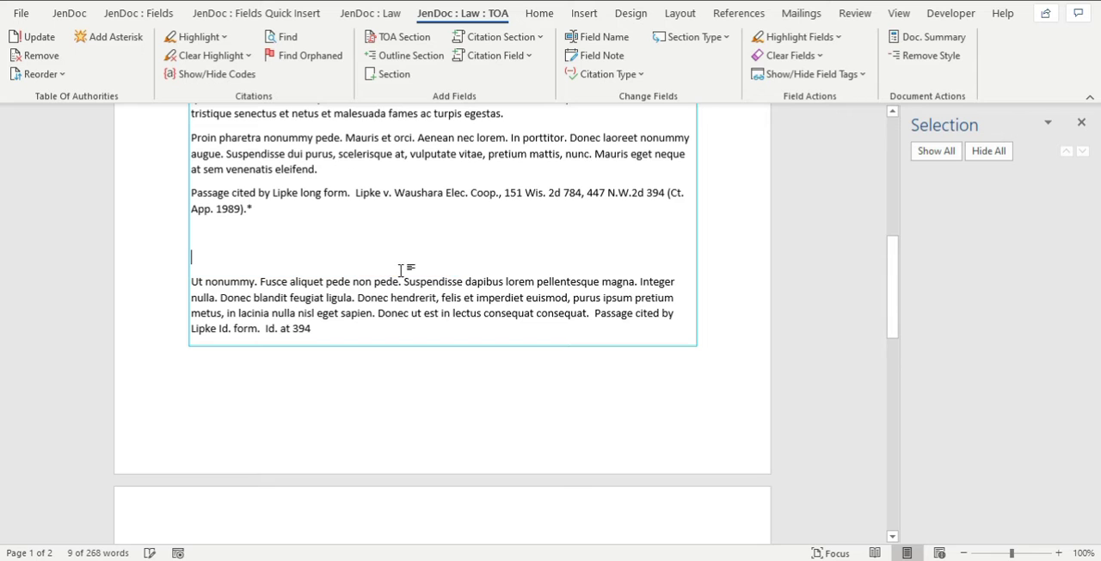
# Paste the cut short form citation section at the end of the document, below the Second Amendment section.
pyautogui.scroll(-8, 398, 283)
pyautogui.scroll(-2, 398, 283)
pyautogui.click(300, 384)
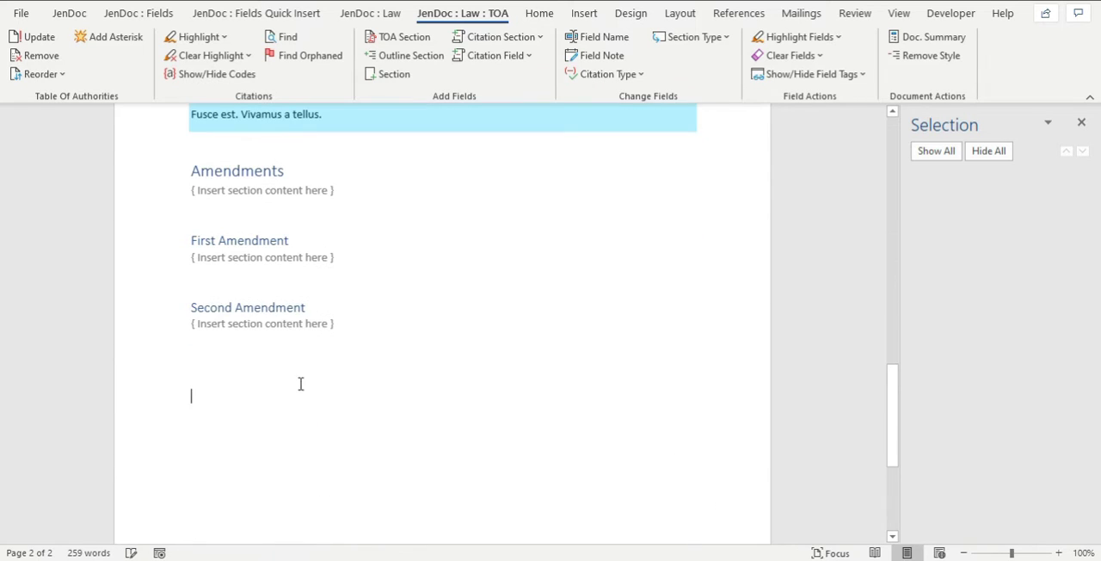
pyautogui.hotkey('ctrl', 'v')
pyautogui.click(355, 362)
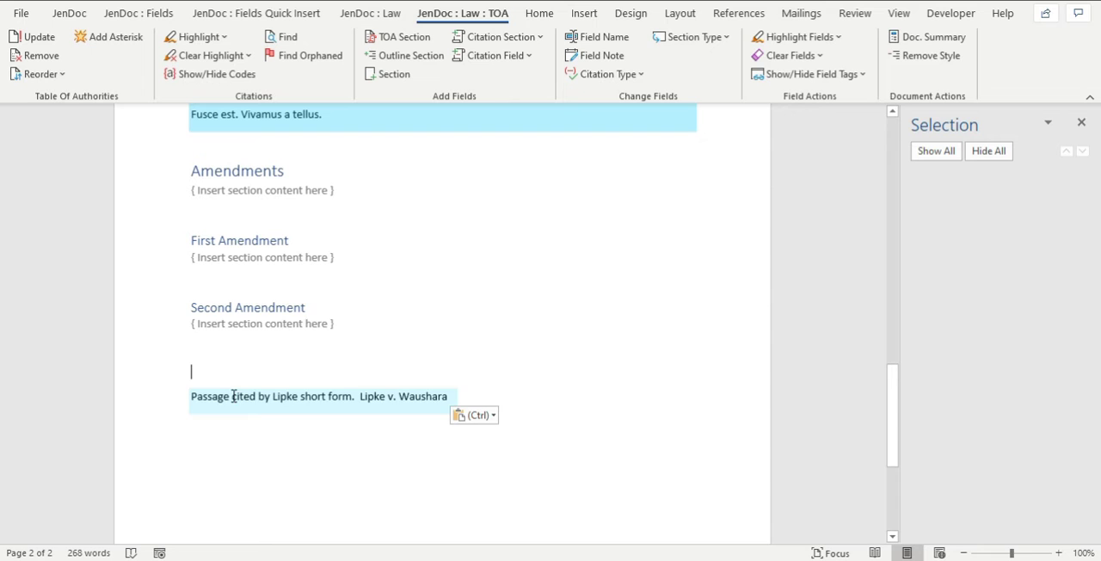
pyautogui.click(232, 396)
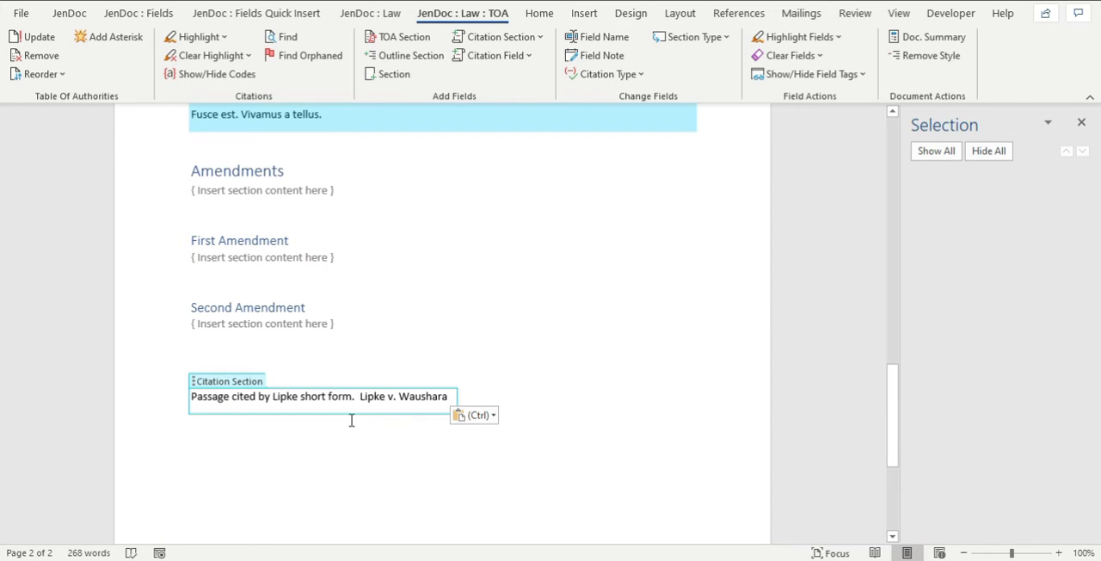
# Refresh the table of authorities to account for the relocated short form citation and review its page references.
pyautogui.scroll(15, 352, 413)
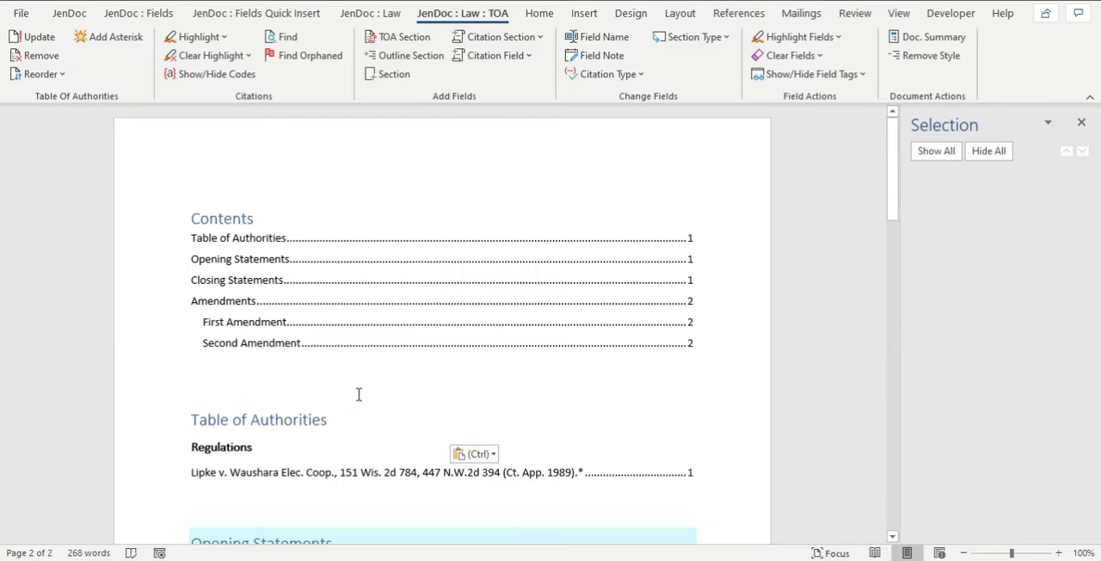
pyautogui.click(27, 41)
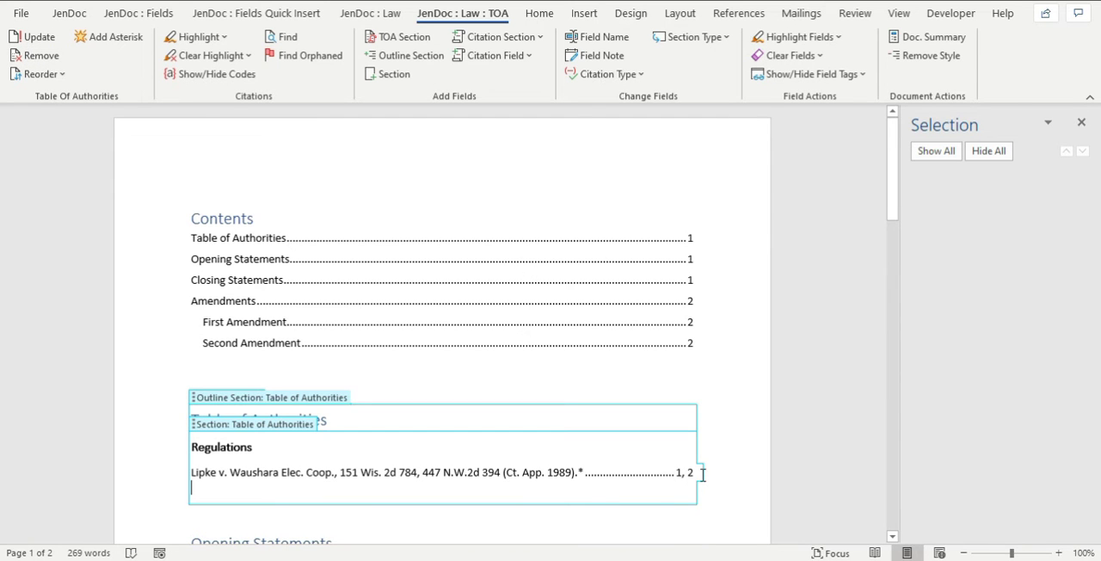
pyautogui.scroll(-4, 704, 468)
pyautogui.scroll(-2, 516, 497)
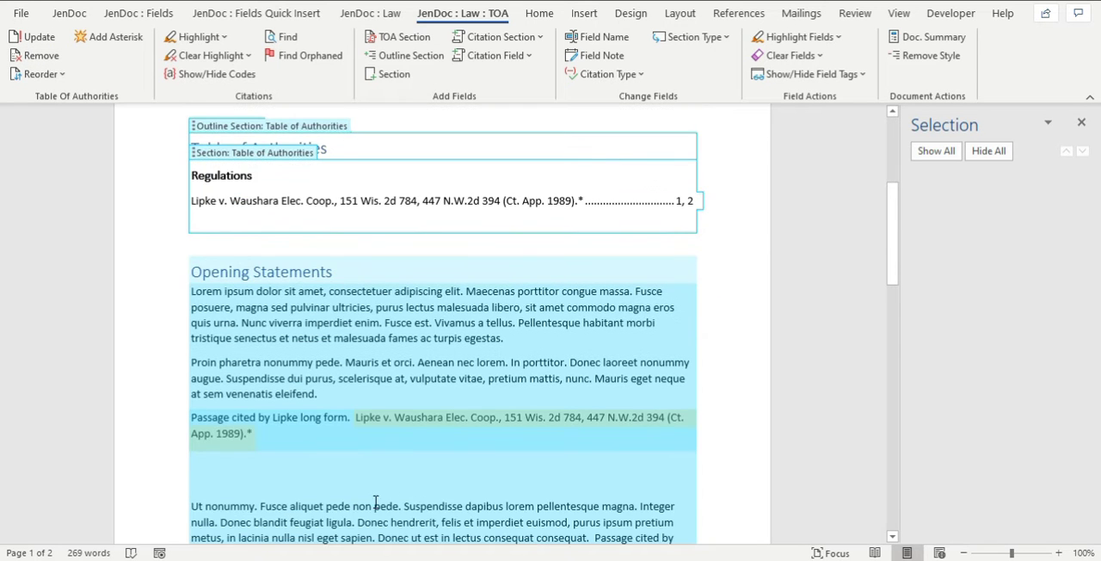
pyautogui.scroll(-3, 375, 503)
pyautogui.scroll(3, 369, 486)
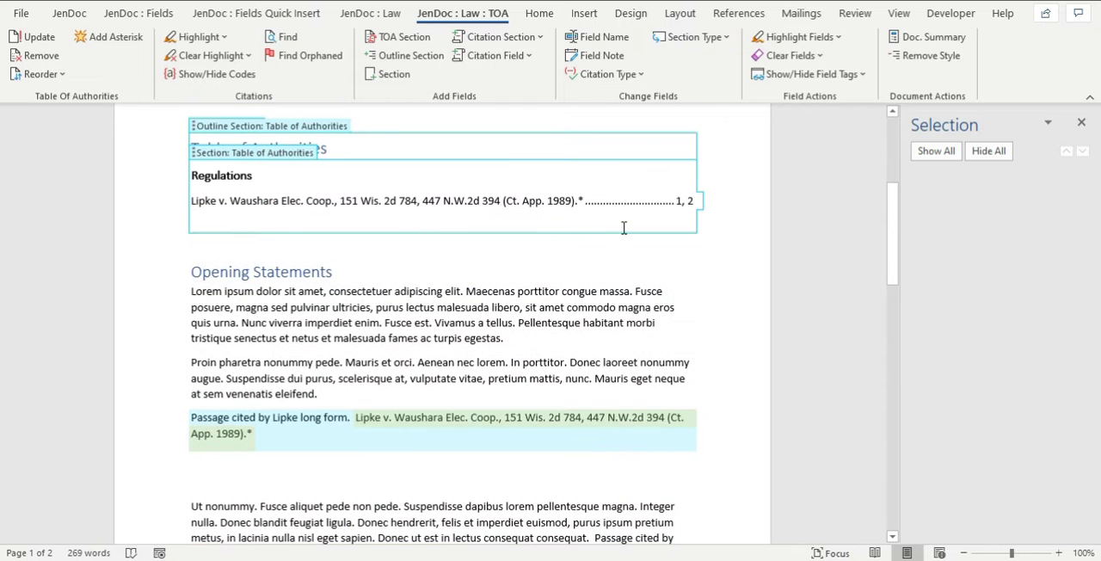
# Add a long citation field at the end of the first opening statements paragraph and choose Antonov v. Cnty. Los Angeles for it.
pyautogui.click(414, 342)
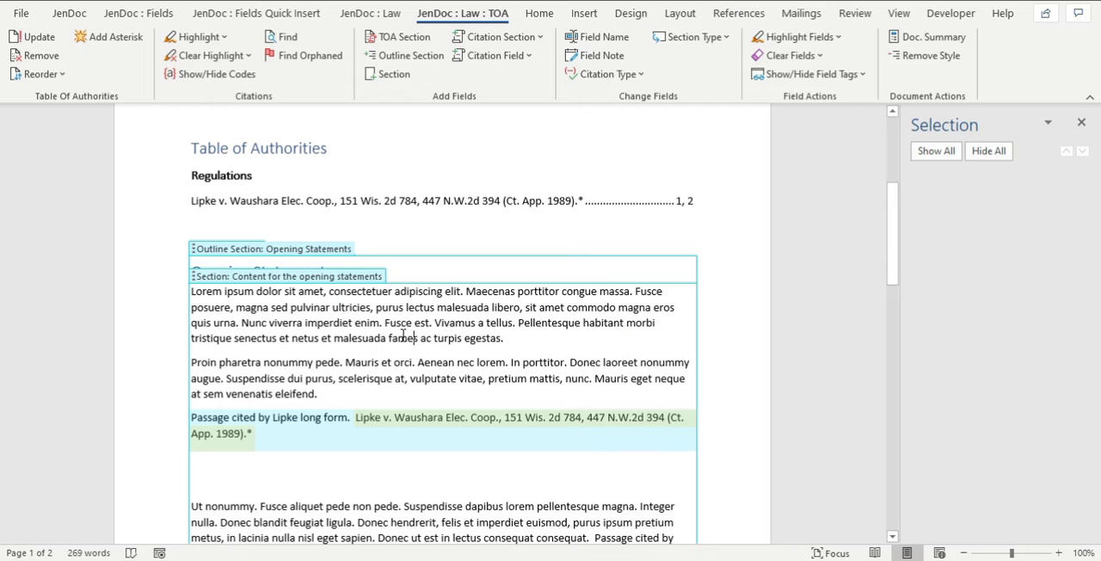
pyautogui.click(349, 222)
pyautogui.click(458, 289)
pyautogui.scroll(-3, 458, 285)
pyautogui.click(283, 336)
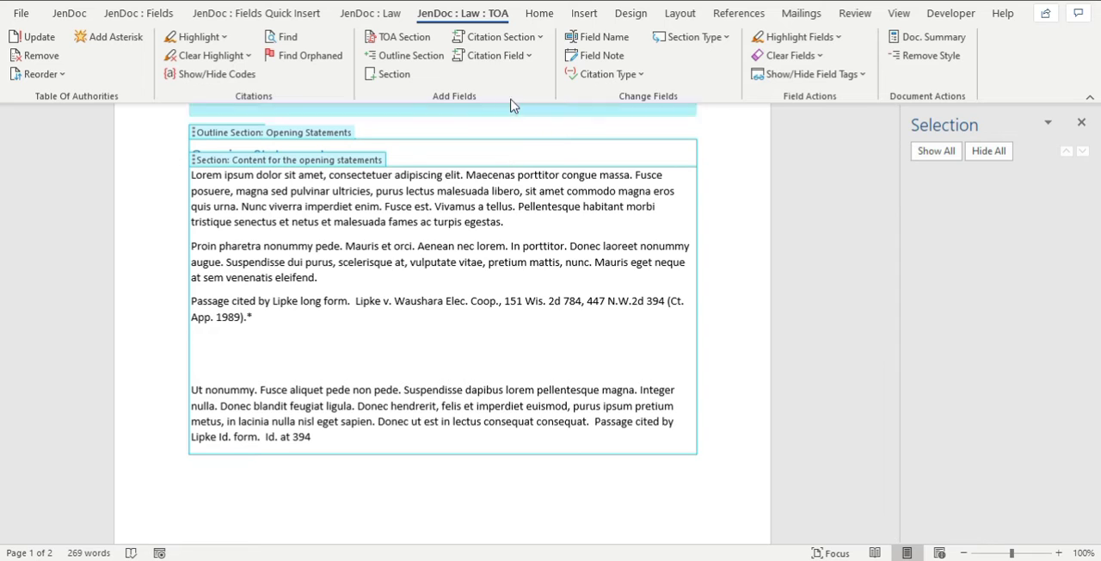
pyautogui.click(486, 55)
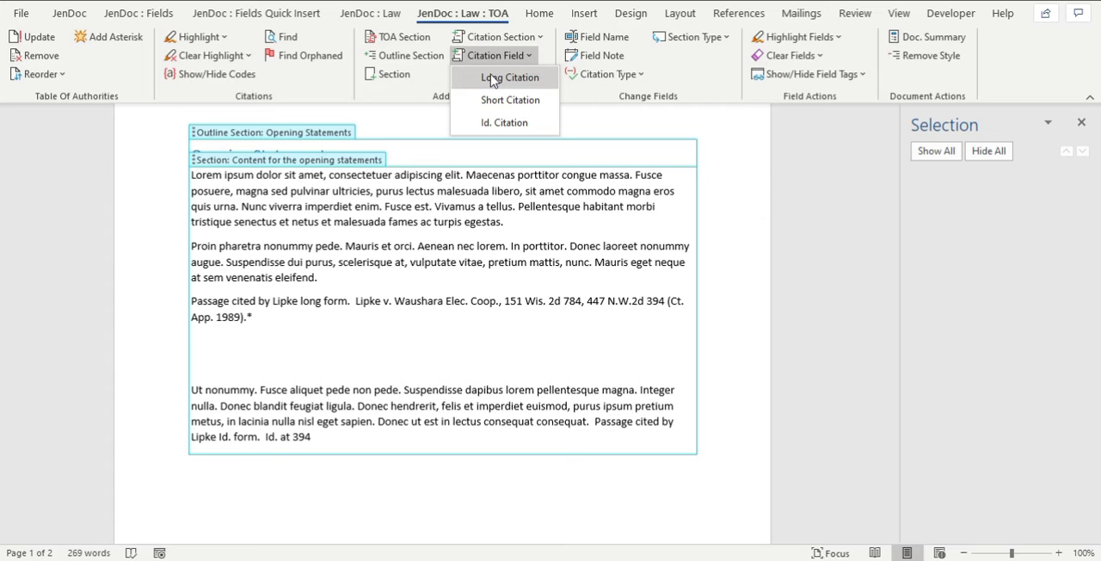
pyautogui.click(495, 82)
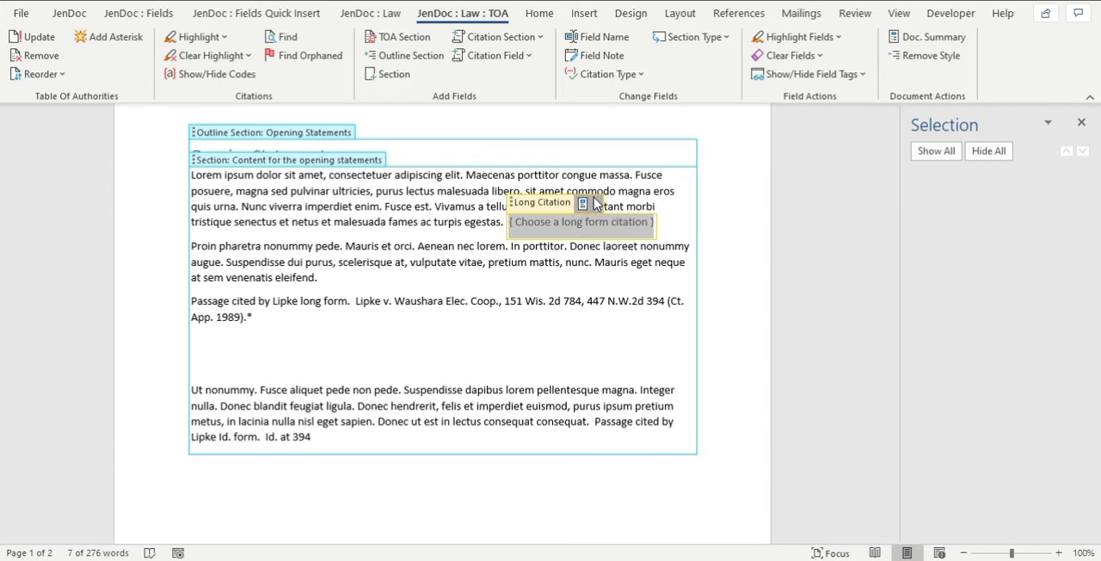
pyautogui.click(595, 203)
pyautogui.click(636, 251)
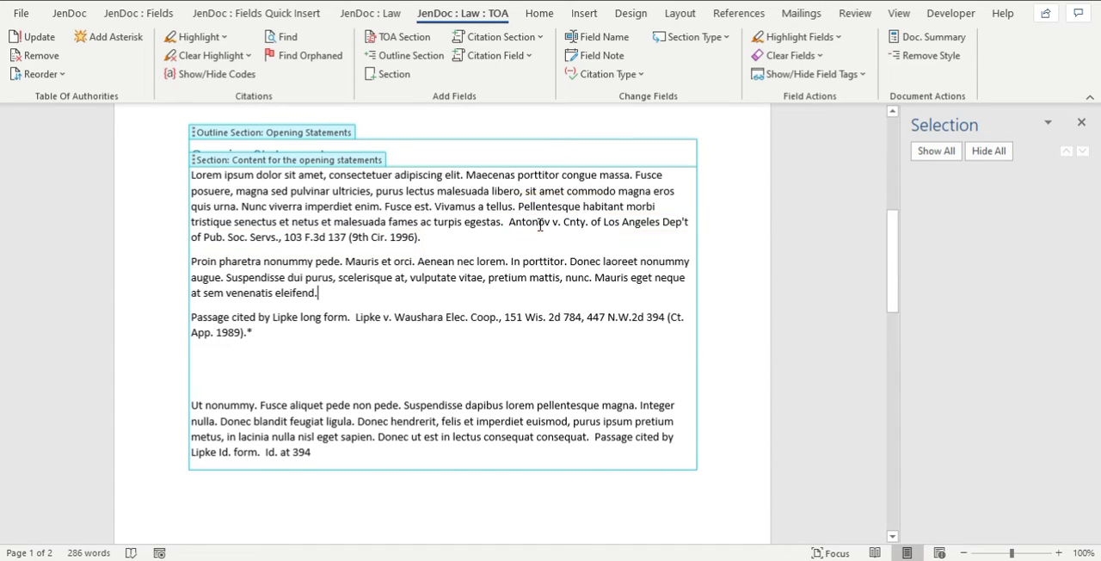
# Move the Antonov citation to the blank line below the Lipke long form passage, and return it to the end of the first paragraph.
pyautogui.moveTo(537, 203); pyautogui.dragTo(191, 361)
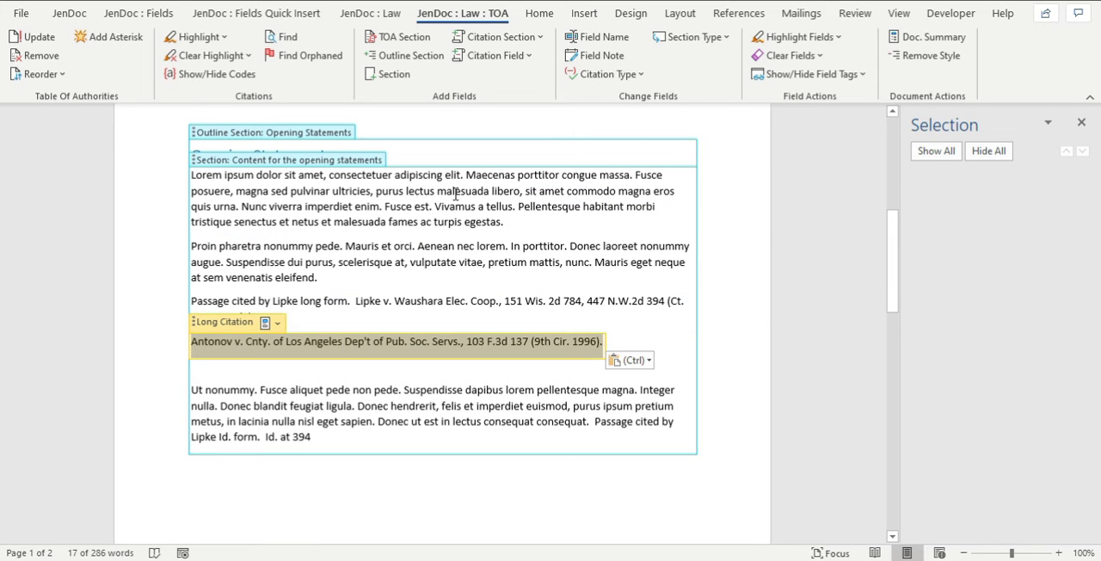
pyautogui.moveTo(236, 331); pyautogui.dragTo(509, 226)
pyautogui.click(563, 245)
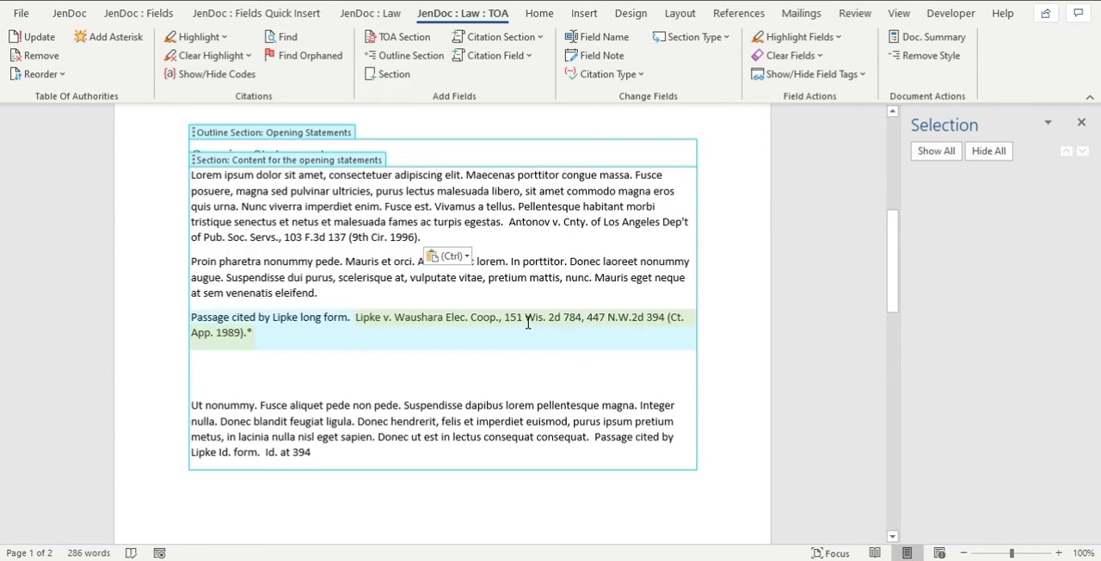
# Add a long citation section on the blank line below the Lipke long form passage and choose Blossom Farm v. Kasson Cheese for it.
pyautogui.click(249, 384)
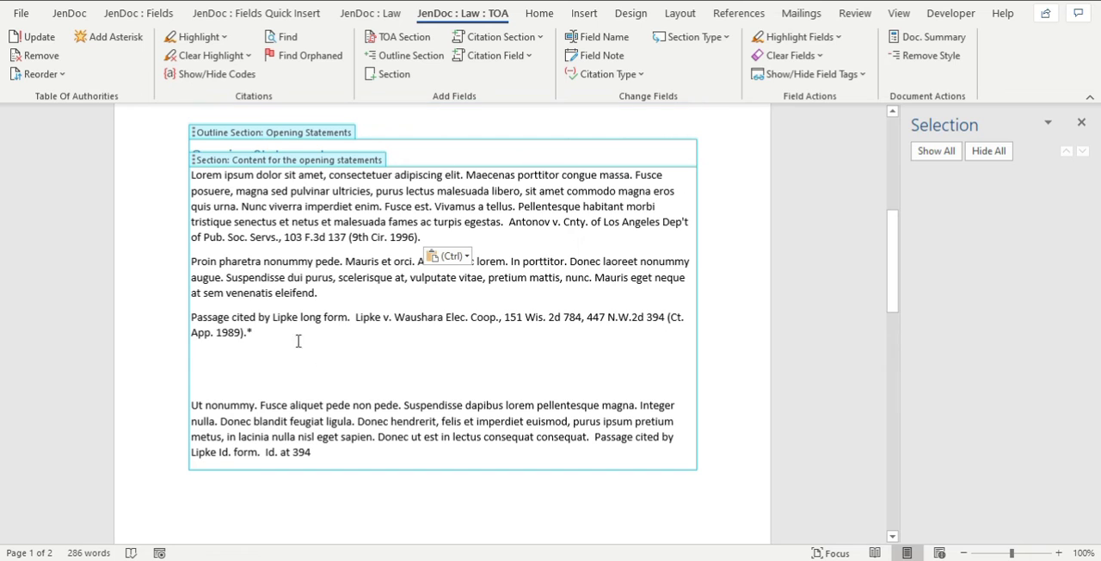
pyautogui.click(507, 36)
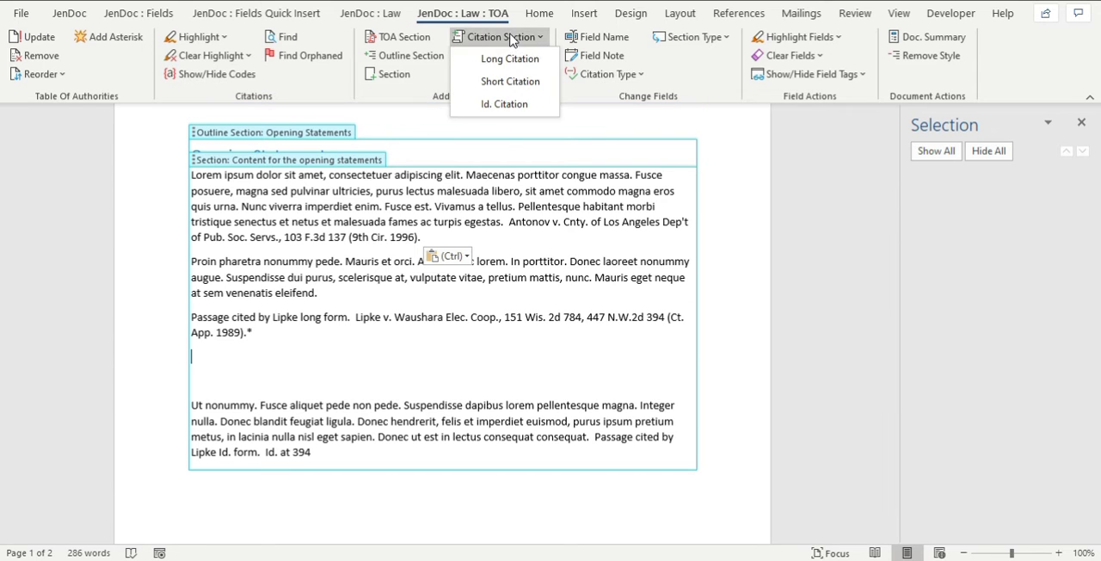
pyautogui.click(514, 66)
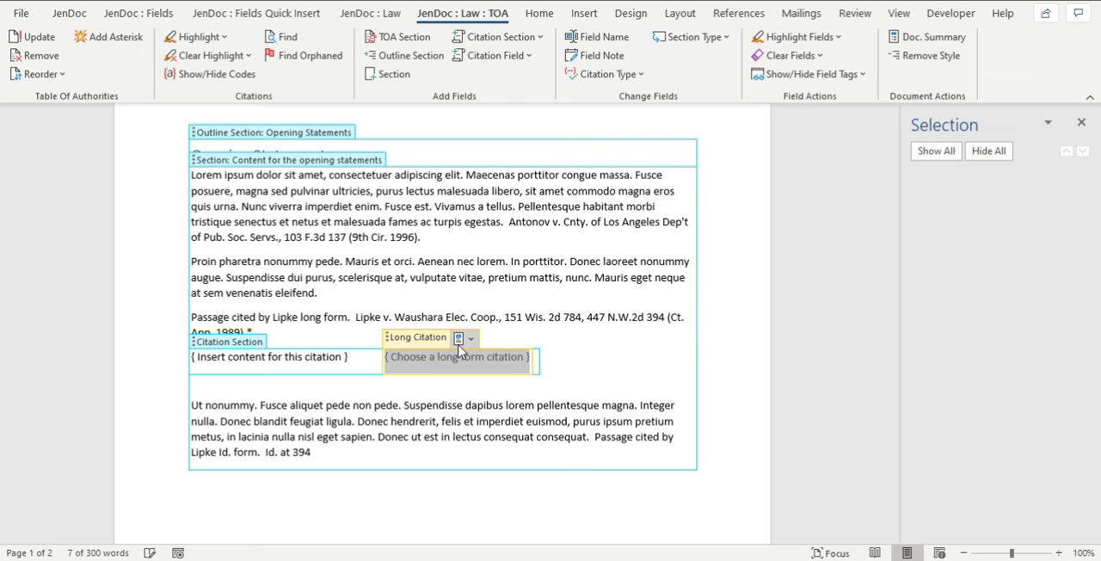
pyautogui.click(460, 338)
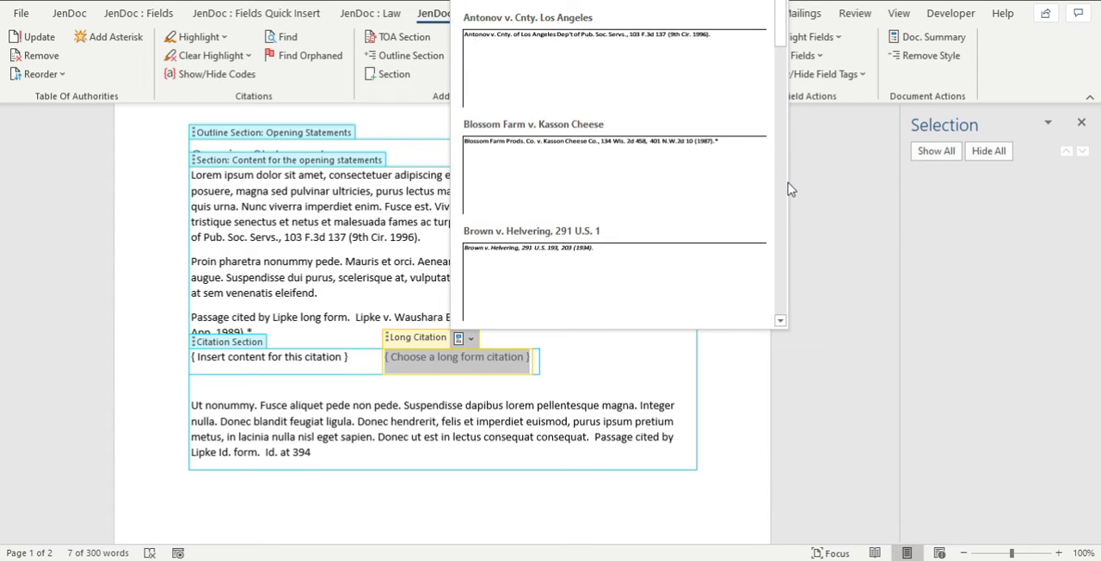
pyautogui.scroll(-5, 778, 185)
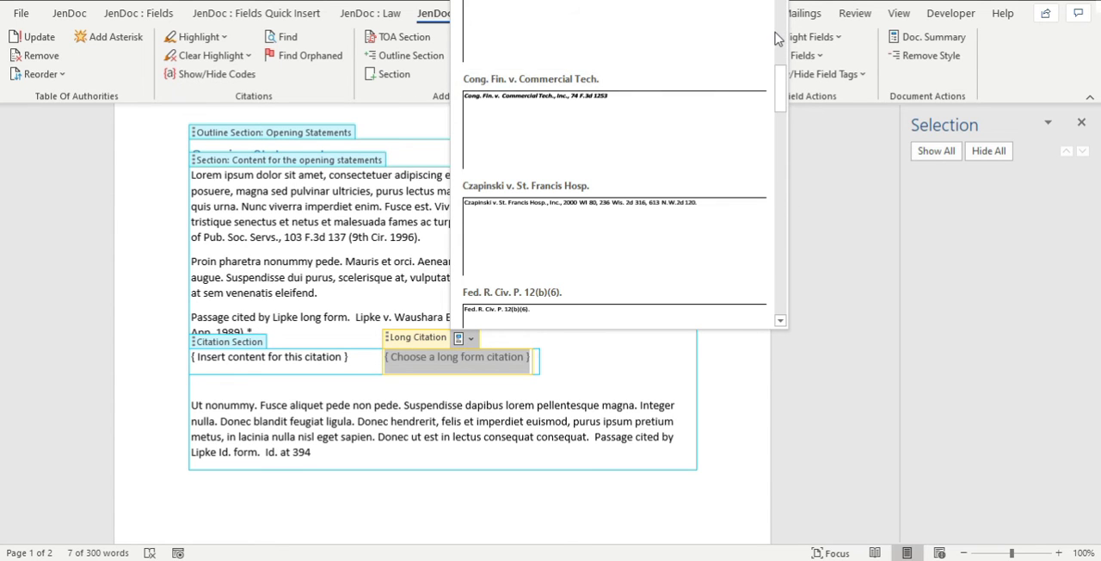
pyautogui.scroll(2, 777, 38)
pyautogui.scroll(2, 777, 38)
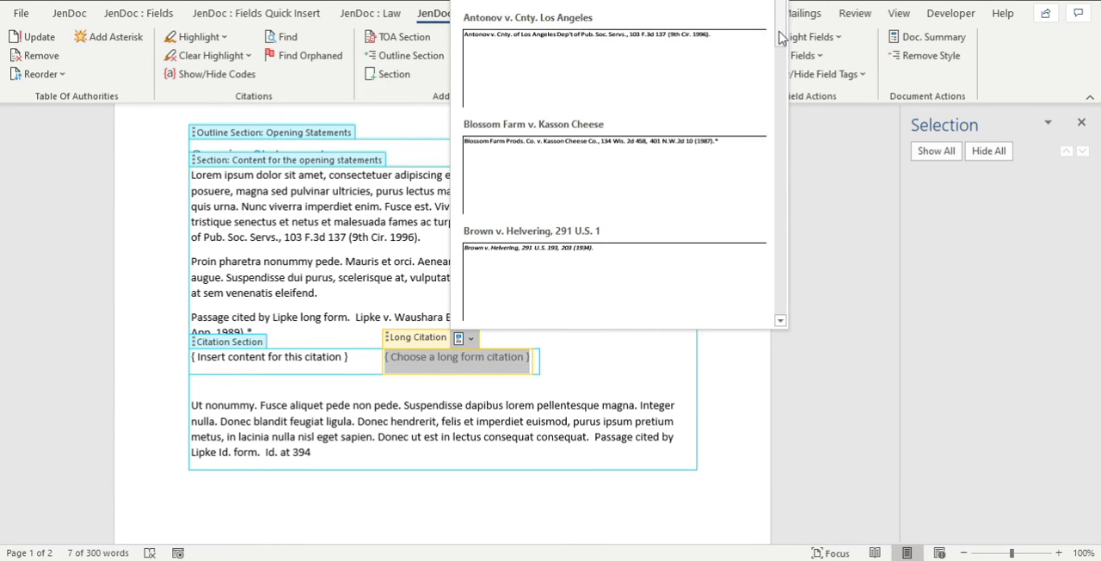
pyautogui.click(582, 158)
pyautogui.click(418, 419)
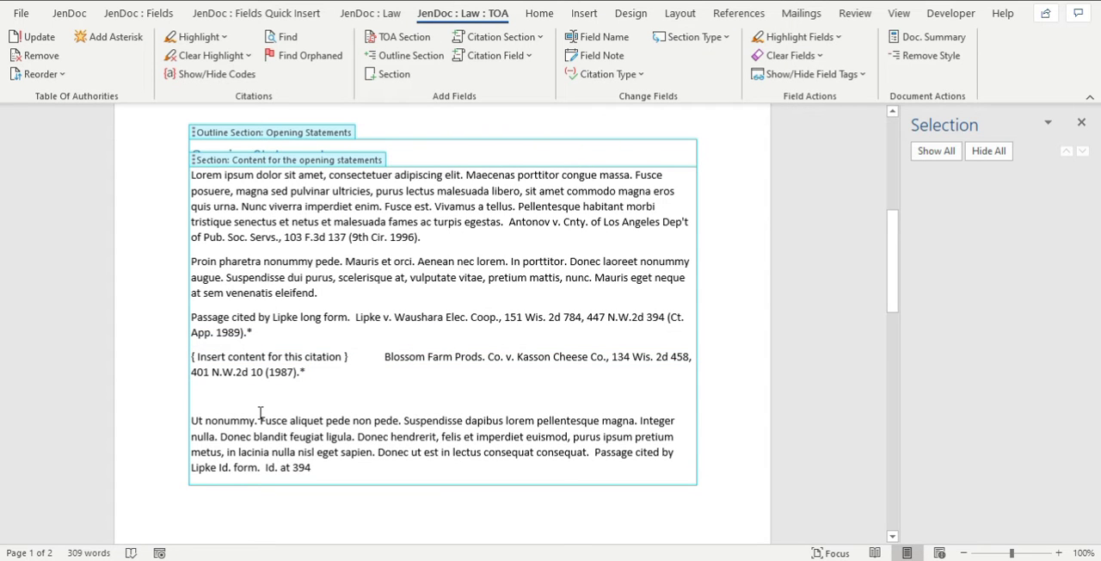
# Add a short citation section after the second closing statements paragraph and choose Shames v. Cal. Travel & Touris for it.
pyautogui.scroll(-2, 437, 455)
pyautogui.scroll(-6, 388, 406)
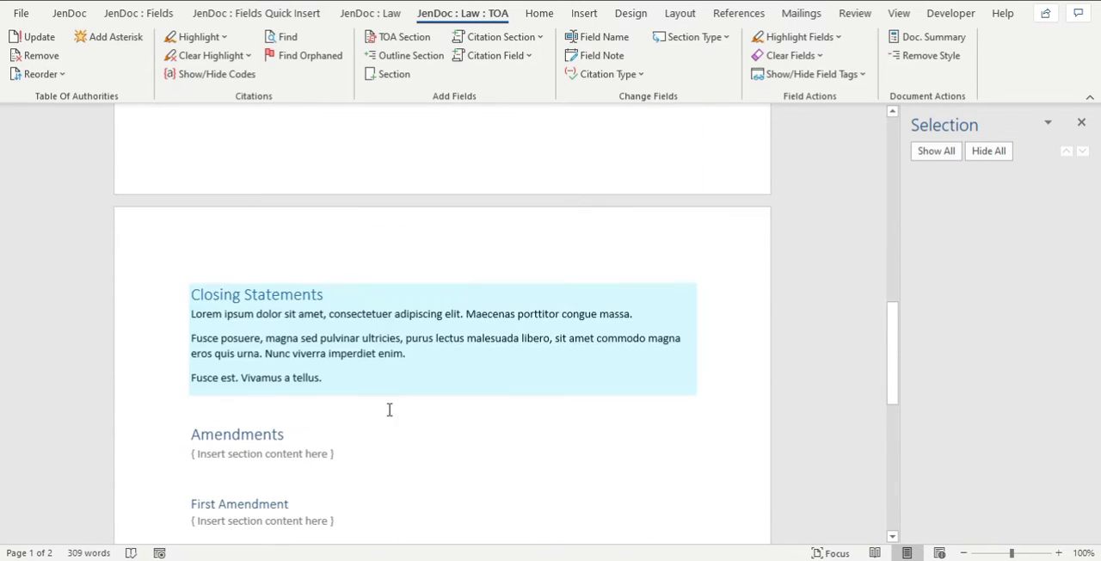
pyautogui.click(431, 359)
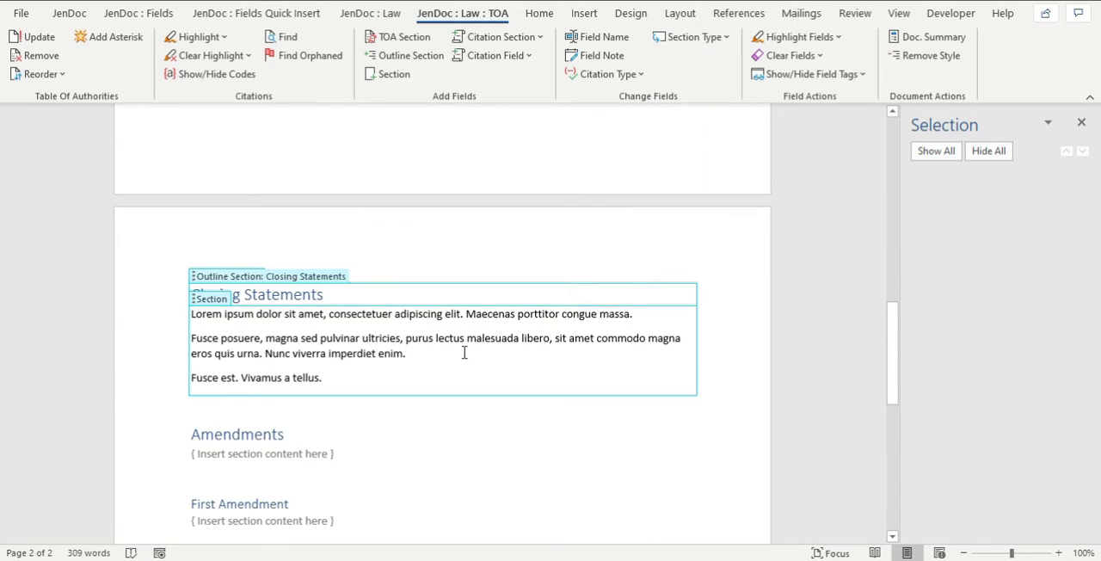
pyautogui.click(505, 37)
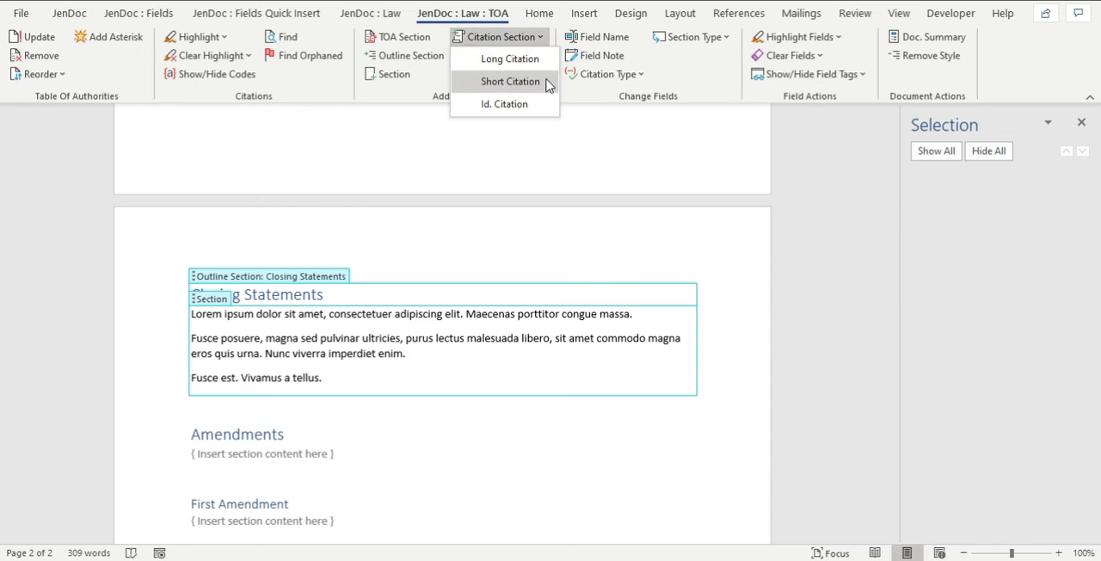
pyautogui.click(546, 84)
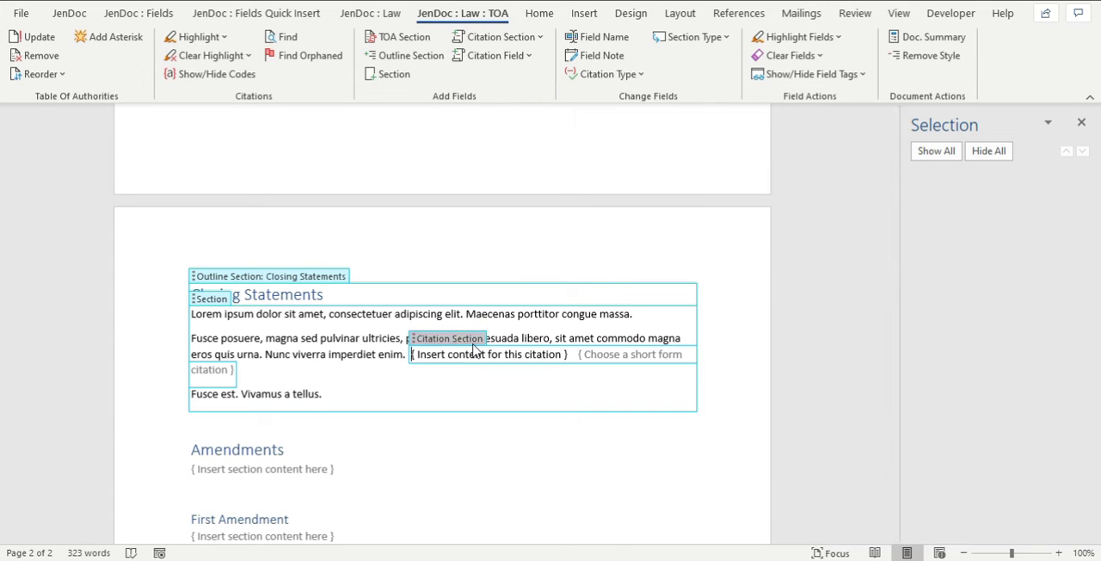
pyautogui.click(642, 355)
pyautogui.click(665, 335)
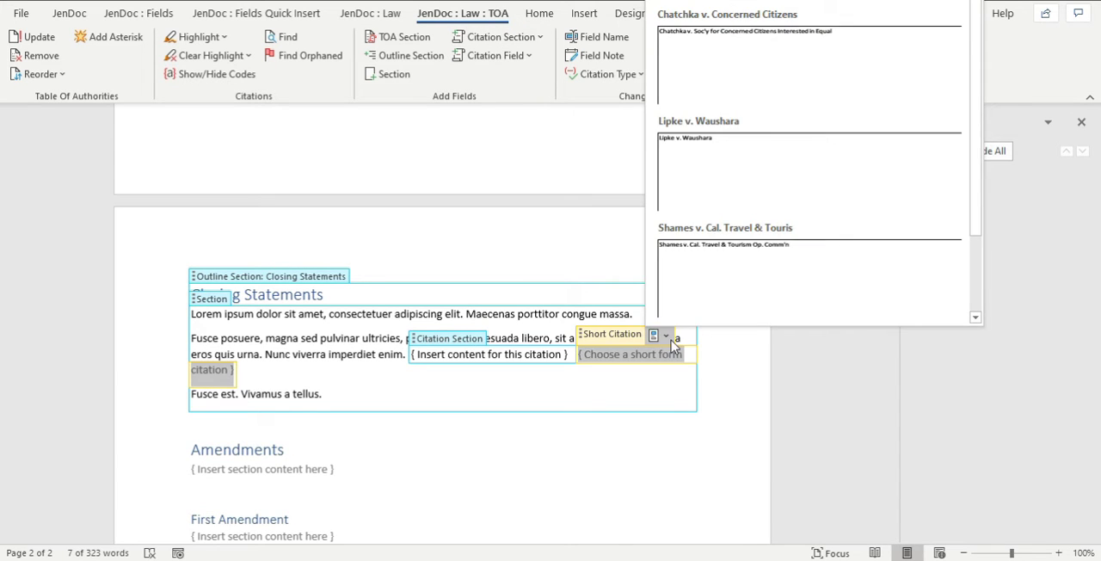
pyautogui.click(709, 296)
# Add two new lines at the end of the closing statements and insert an Id. citation section there for Chatchka v. Concerned Citizens.
pyautogui.click(442, 387)
pyautogui.scroll(-1, 436, 384)
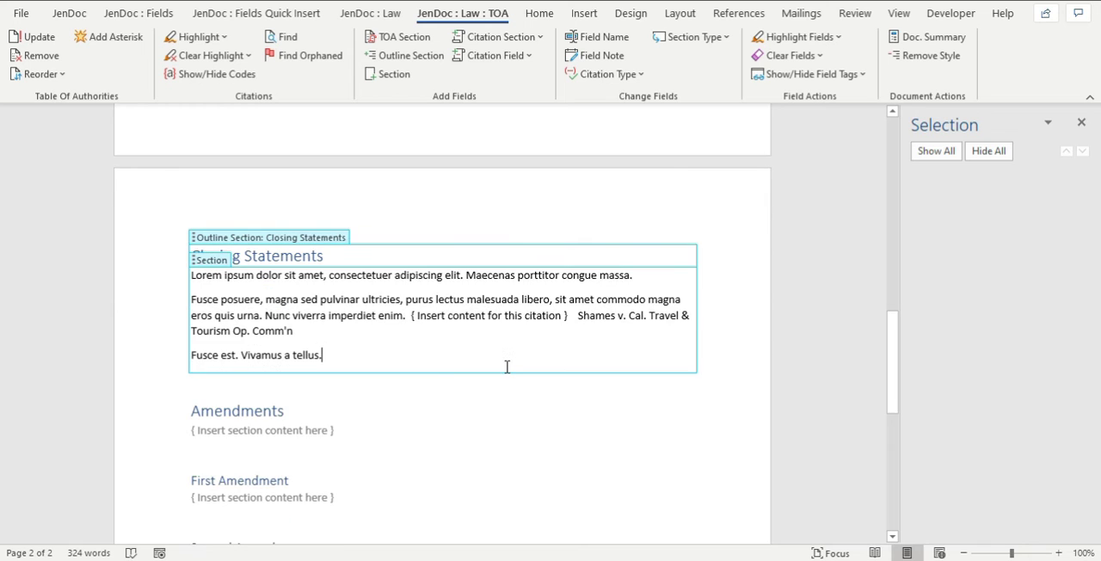
pyautogui.press('Return')
pyautogui.press('Return')
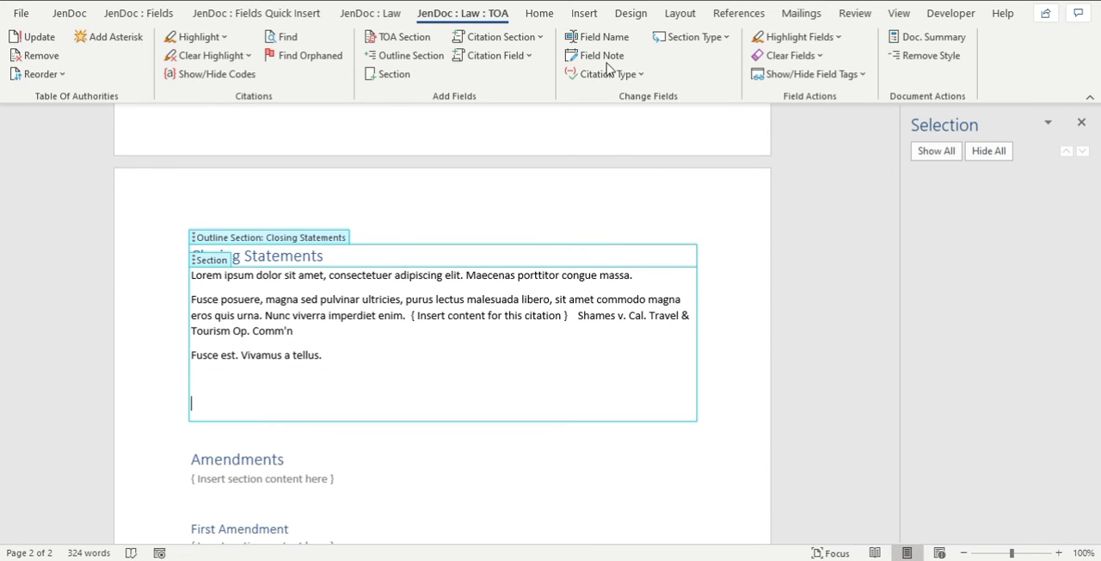
pyautogui.click(523, 40)
pyautogui.click(492, 103)
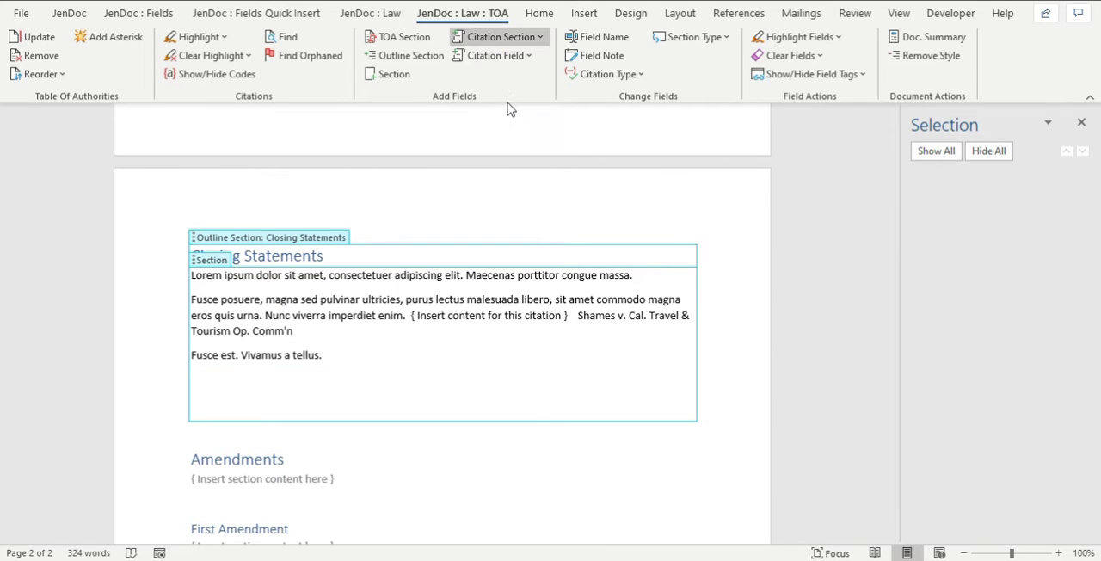
pyautogui.click(430, 404)
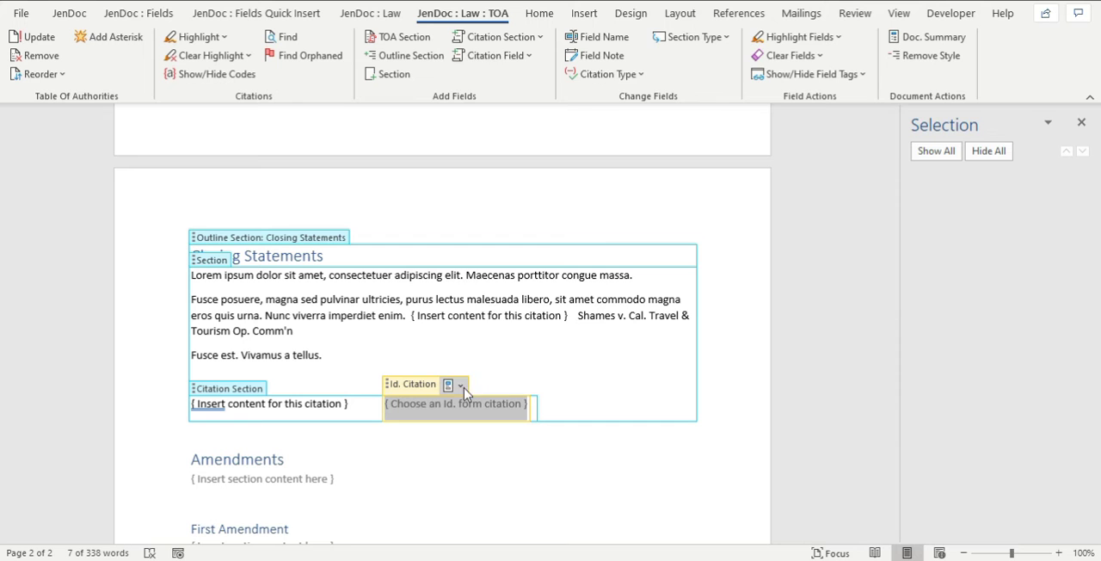
pyautogui.click(460, 384)
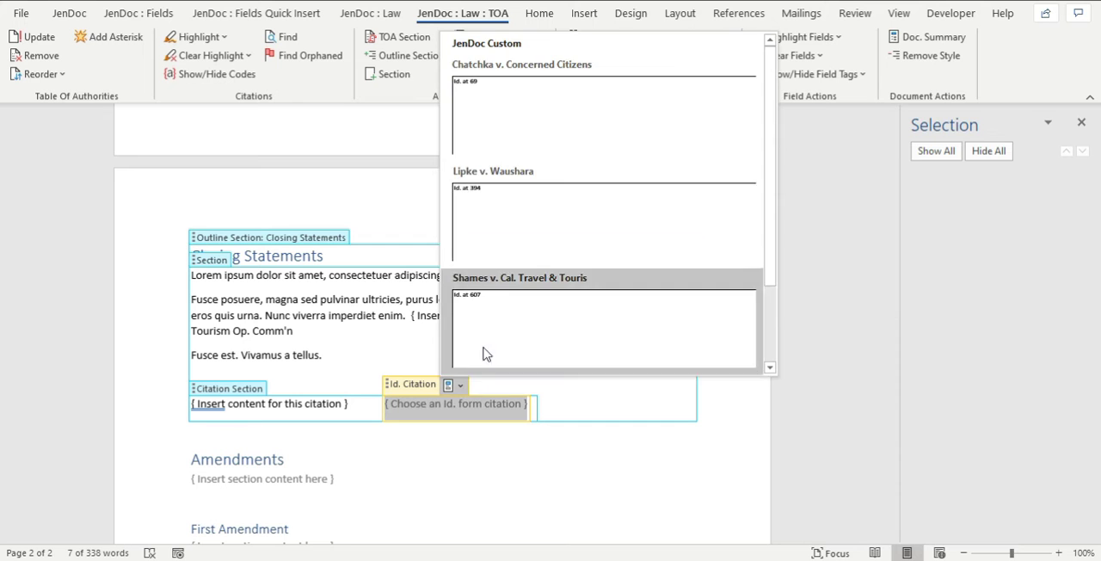
pyautogui.click(557, 129)
# Add a long citation section on the blank line below the Blossom Farm citation and choose Antonov v. Cnty. Los Angeles for it.
pyautogui.scroll(6, 465, 305)
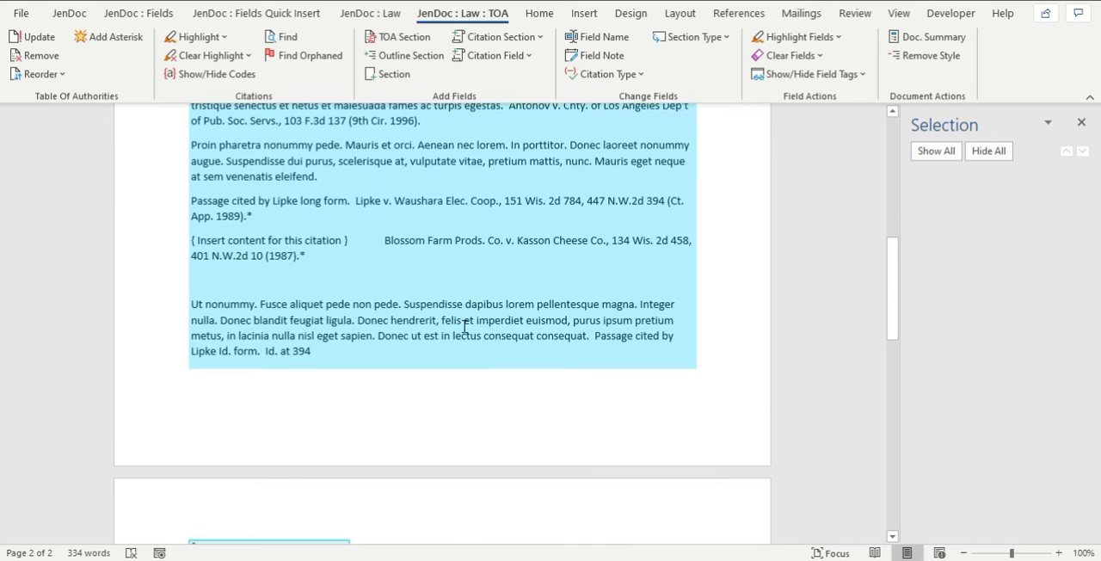
pyautogui.click(287, 273)
pyautogui.click(504, 36)
pyautogui.click(534, 64)
pyautogui.click(504, 280)
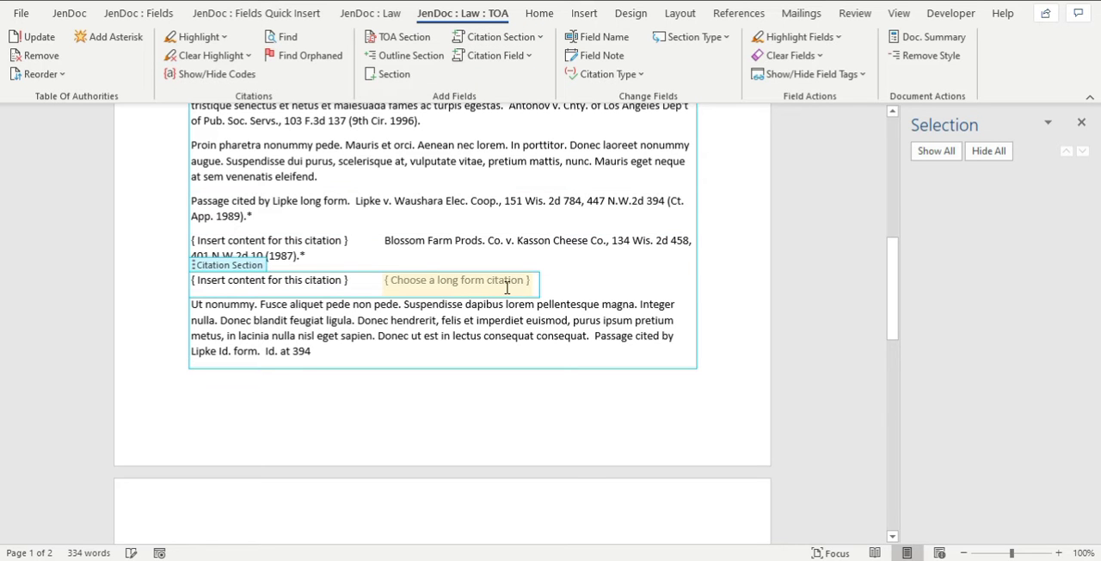
pyautogui.click(467, 261)
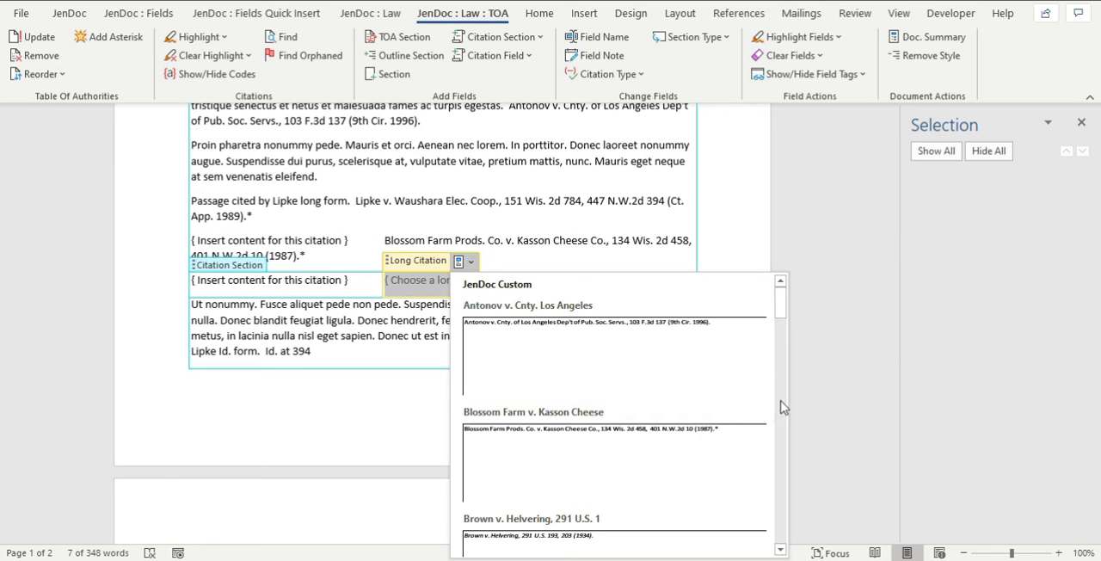
pyautogui.click(628, 362)
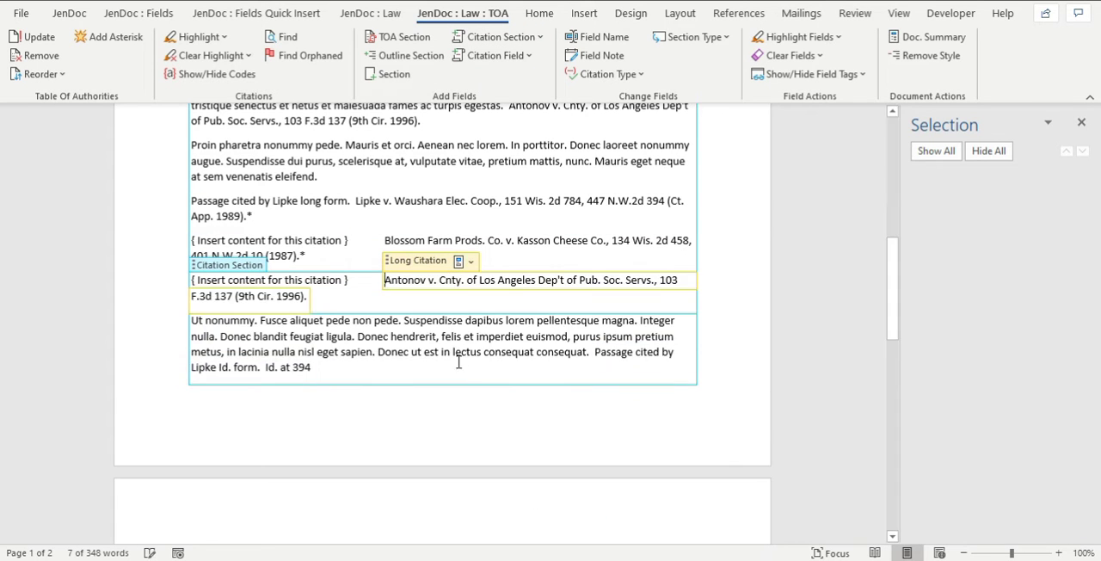
pyautogui.click(363, 368)
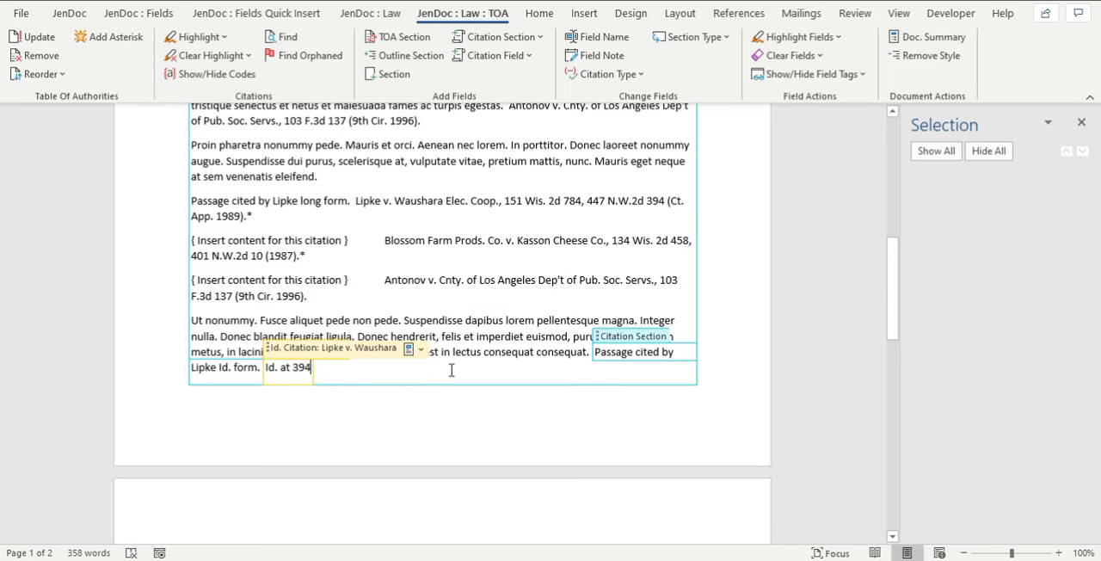
# Replace the First Amendment section's placeholder content with "Stuff" followed by two new lines.
pyautogui.scroll(-8, 383, 415)
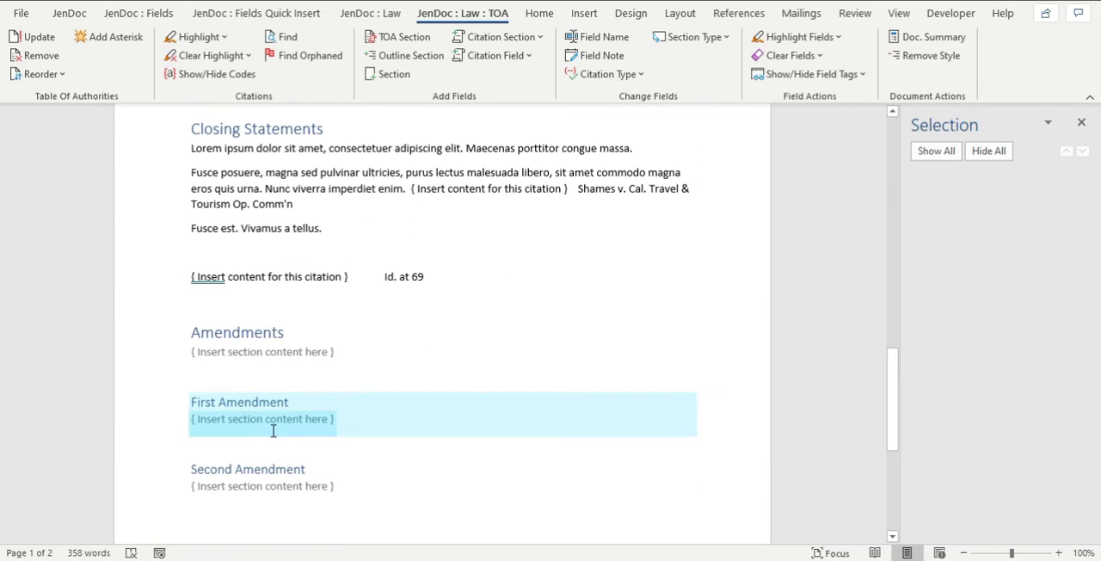
pyautogui.click(293, 430)
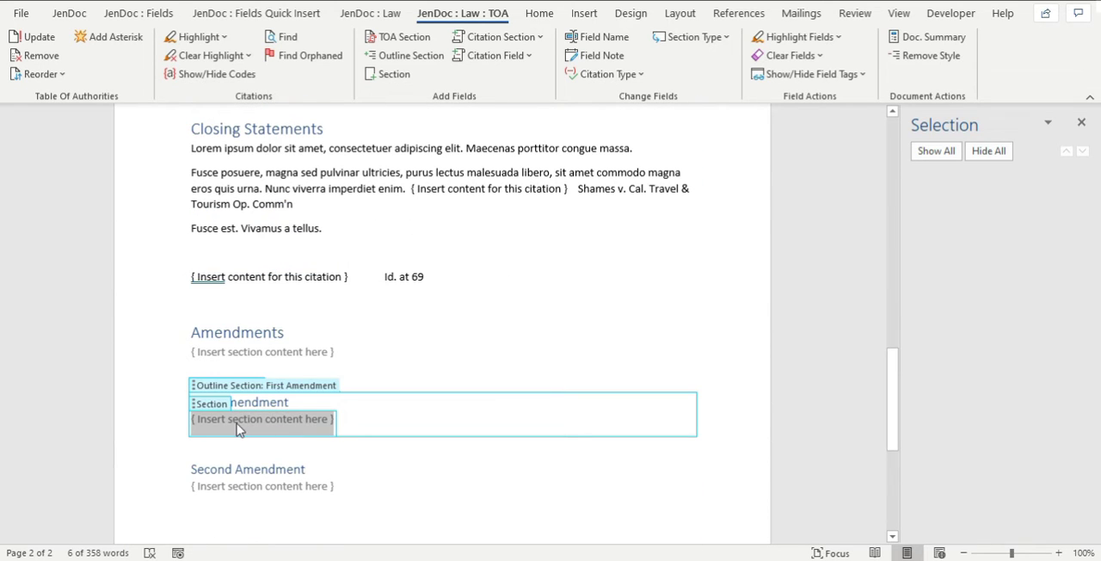
pyautogui.write('Stuff')
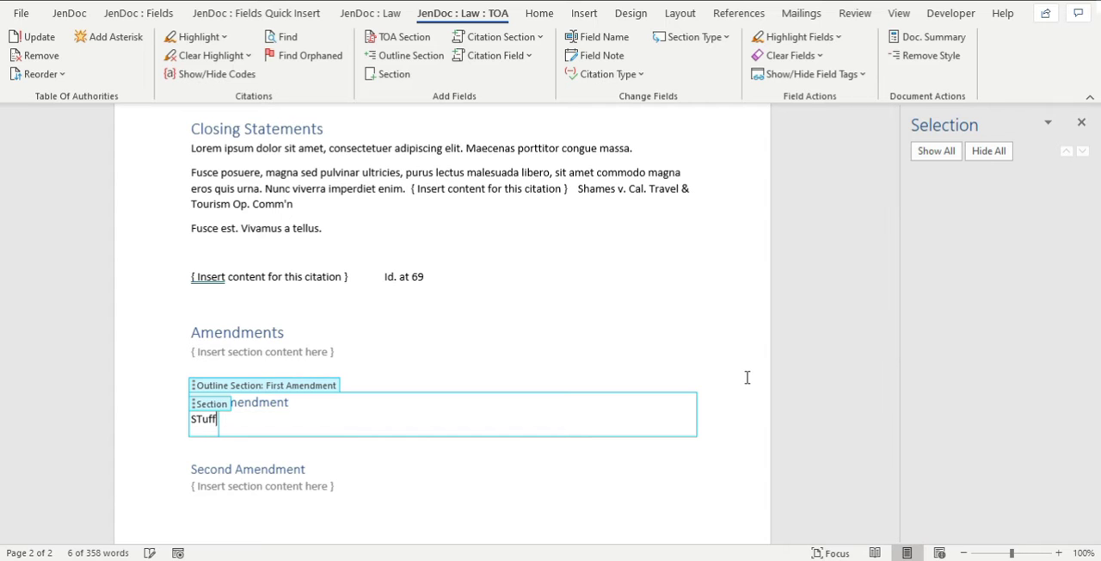
pyautogui.press('BackSpace')
pyautogui.press('BackSpace')
pyautogui.press('BackSpace')
pyautogui.press('BackSpace')
pyautogui.press('BackSpace')
pyautogui.write('Stuff')
pyautogui.press('Return')
pyautogui.press('Return')
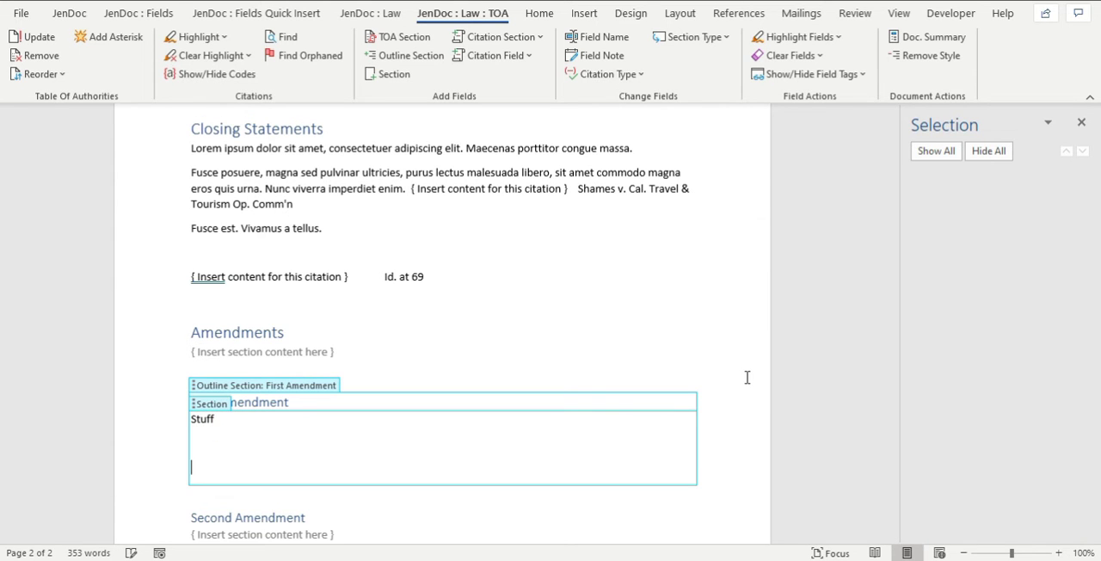
# Add a long citation section on the line below "Stuff" in the First Amendment and choose the Johnson Int'l v. City of Phoenix citation.
pyautogui.click(219, 446)
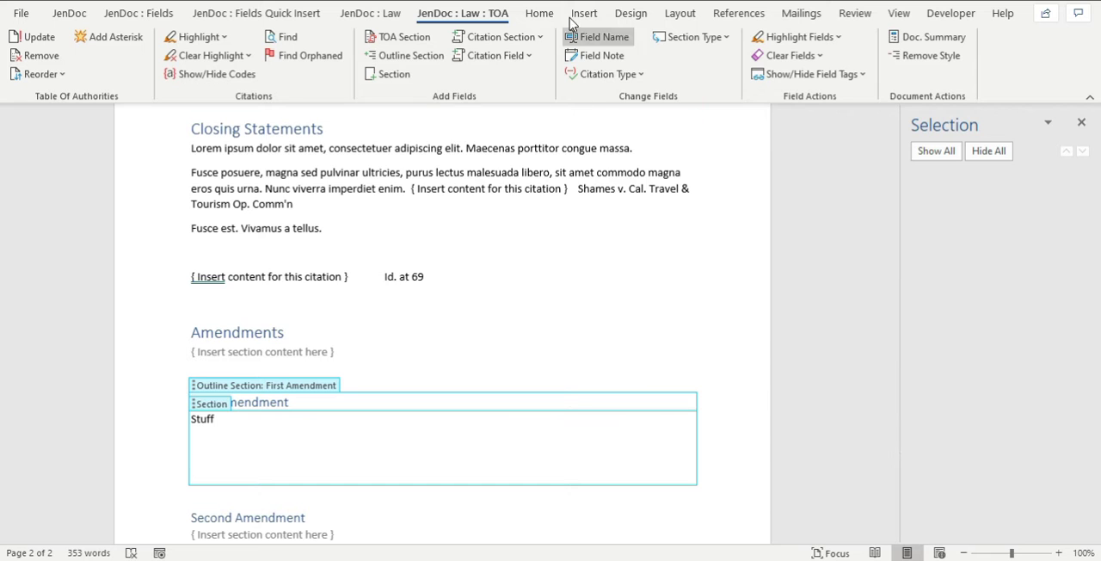
pyautogui.click(501, 37)
pyautogui.click(511, 84)
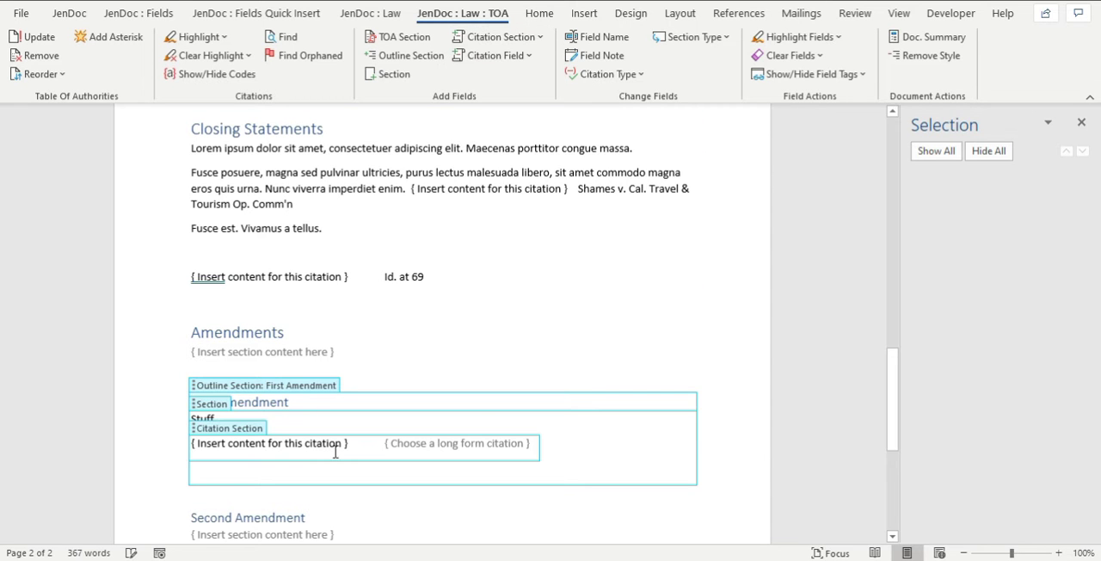
pyautogui.click(439, 447)
pyautogui.click(470, 425)
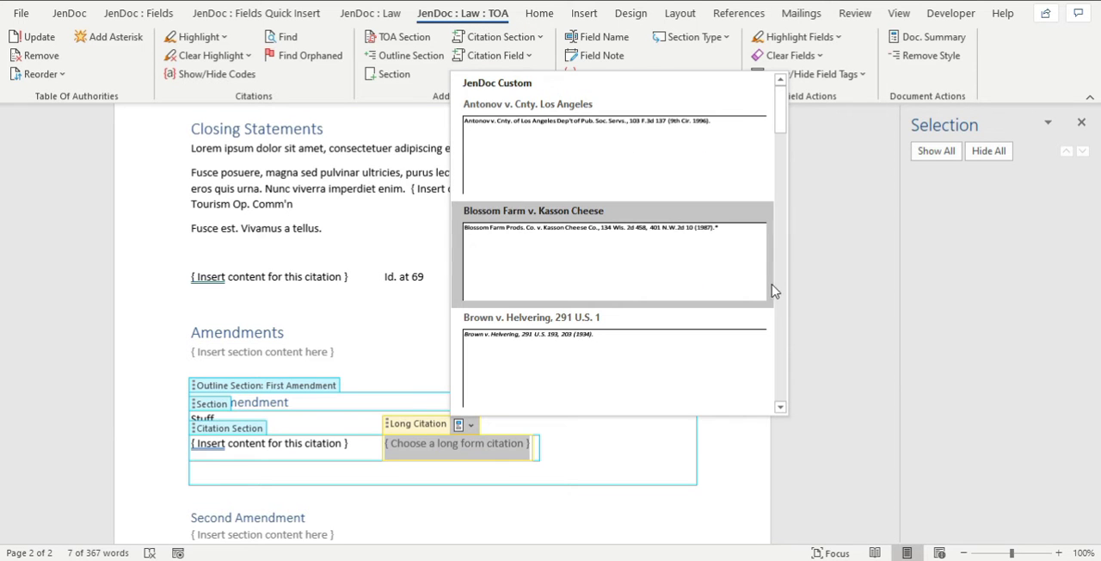
pyautogui.scroll(-7, 774, 293)
pyautogui.moveTo(783, 253)
pyautogui.mouseDown()
pyautogui.moveTo(793, 375)
pyautogui.moveTo(782, 265)
pyautogui.mouseUp()
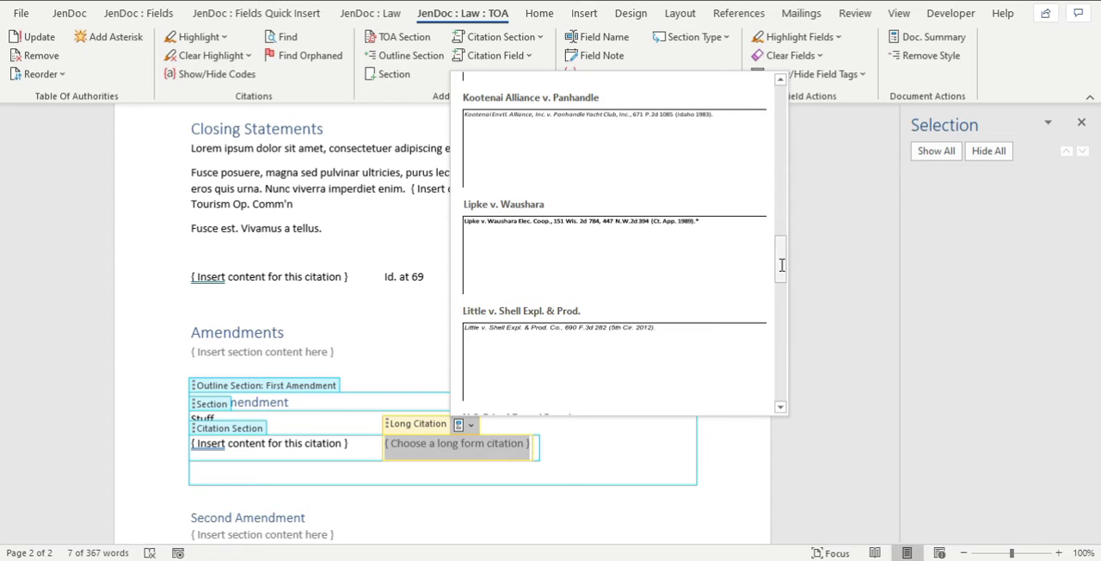
pyautogui.scroll(3, 659, 263)
pyautogui.click(576, 354)
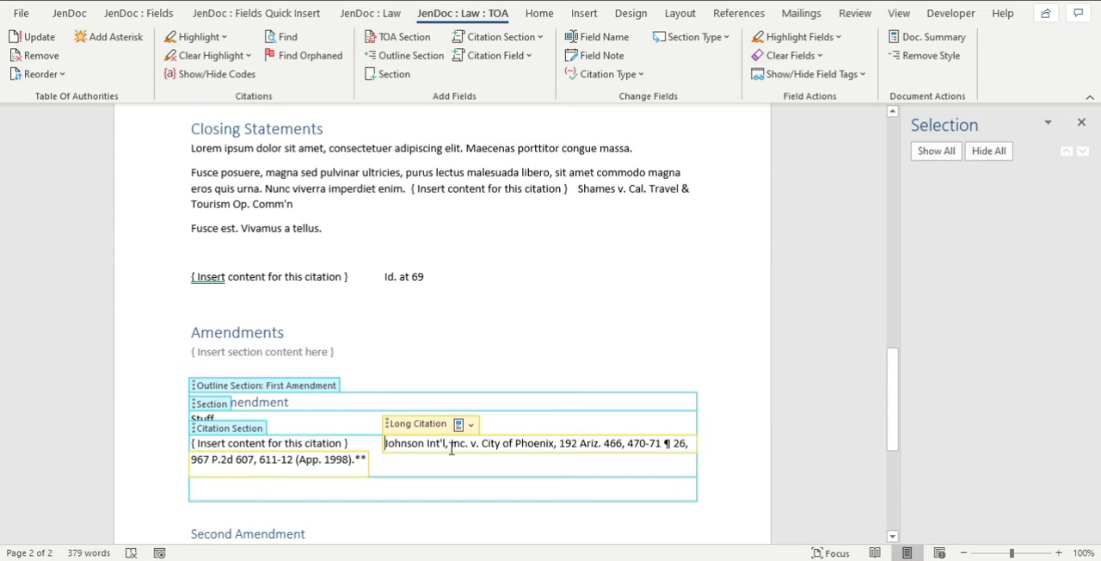
# Highlight all citations in the document and review their colours against the list of citation categories.
pyautogui.scroll(-4, 554, 444)
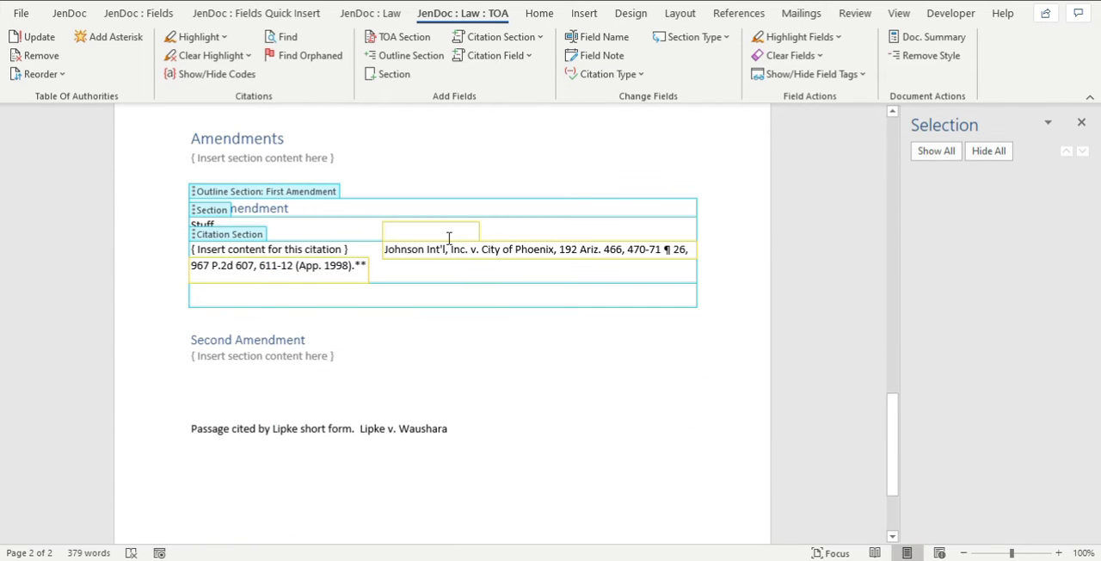
pyautogui.click(198, 43)
pyautogui.click(209, 59)
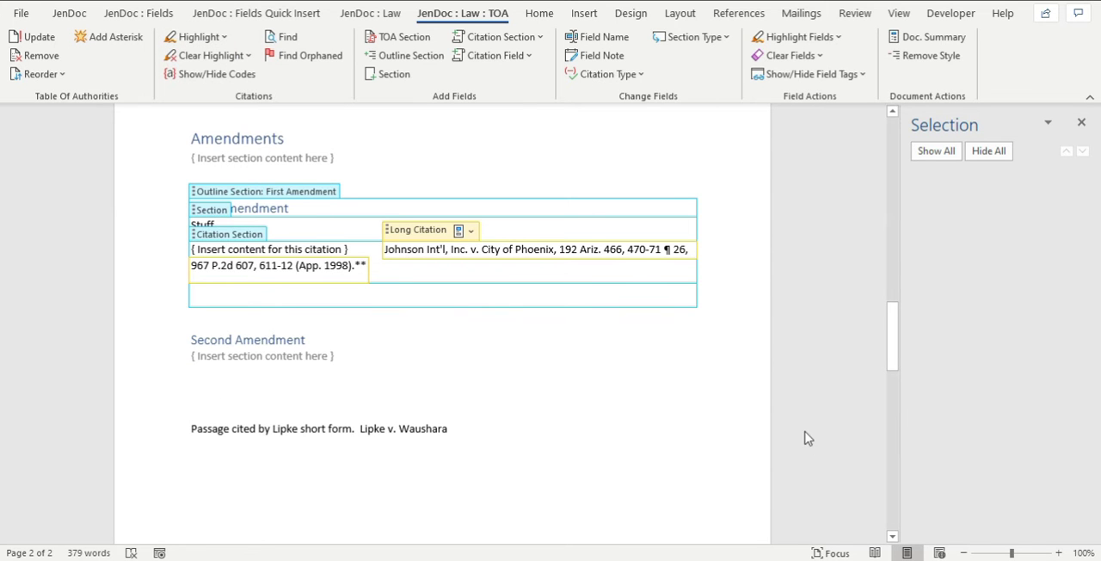
pyautogui.moveTo(897, 423); pyautogui.dragTo(876, 157)
pyautogui.scroll(-7, 617, 309)
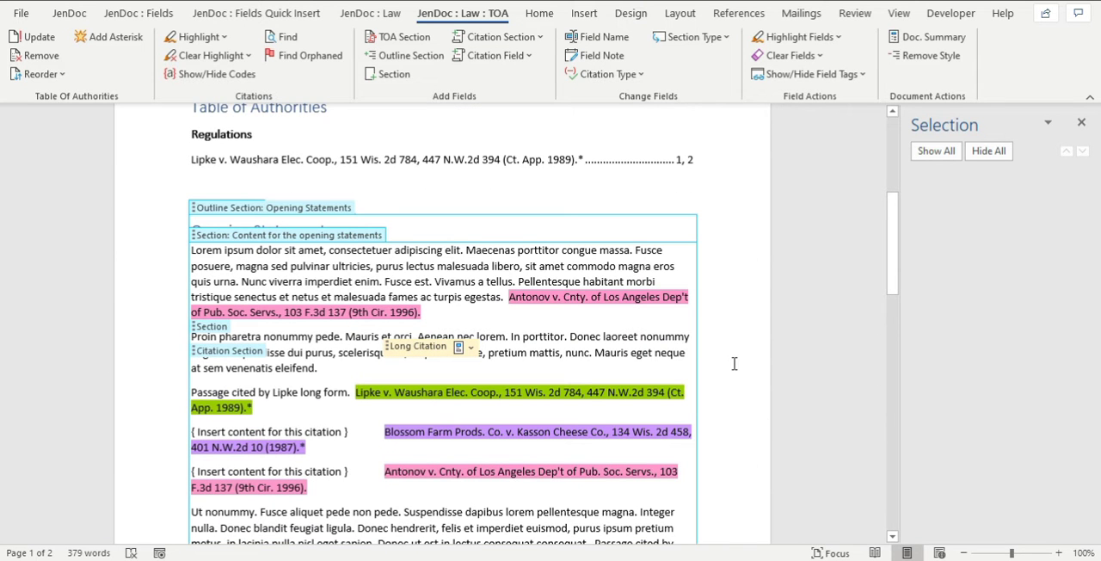
pyautogui.click(194, 38)
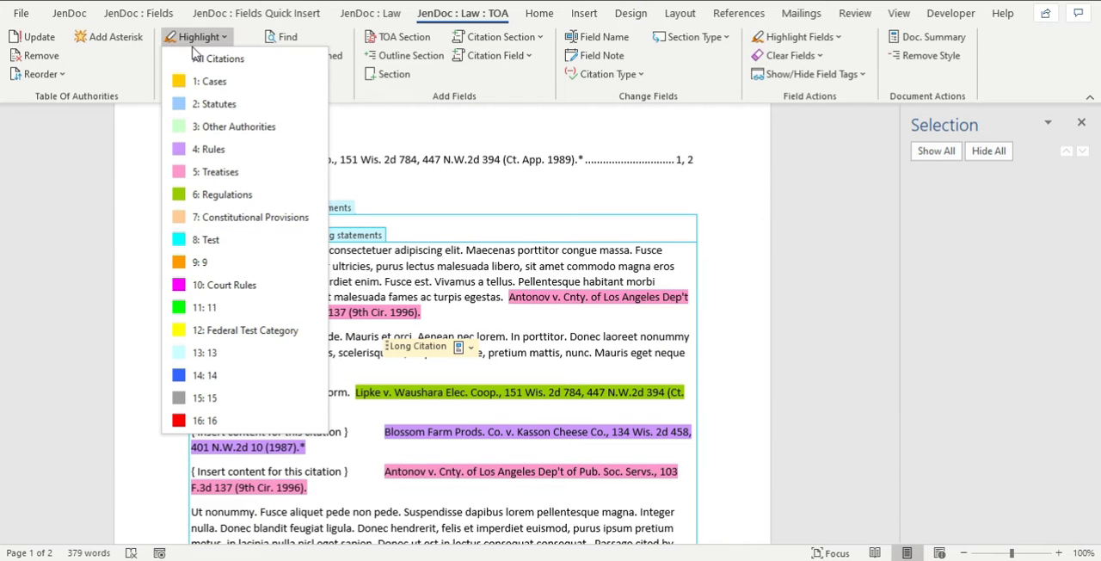
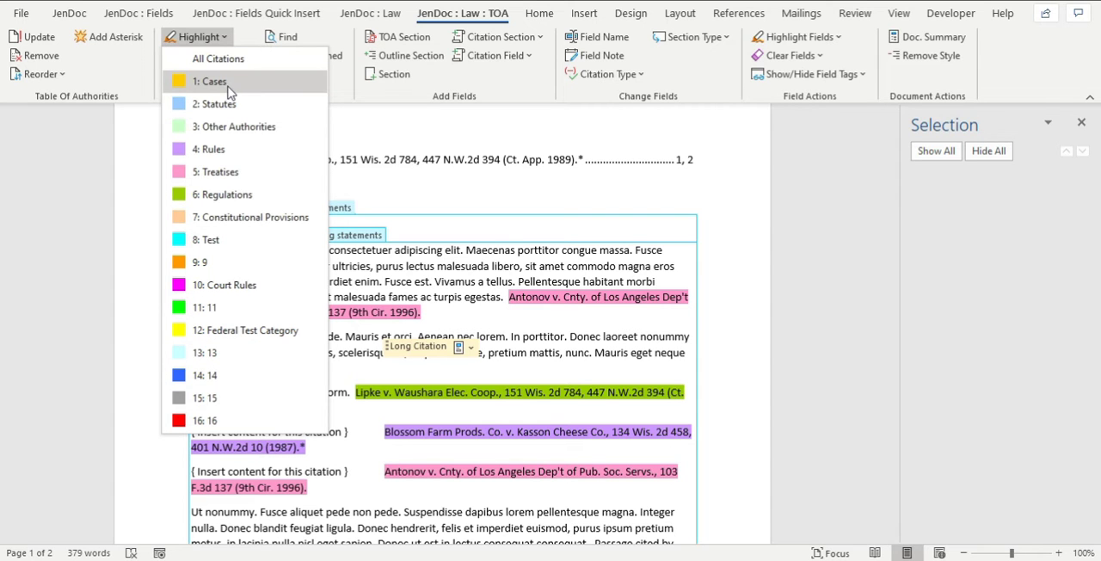
# Compare the list of citation highlight categories once more with the colours of the highlighted citations in Opening Statements.
pyautogui.click(454, 255)
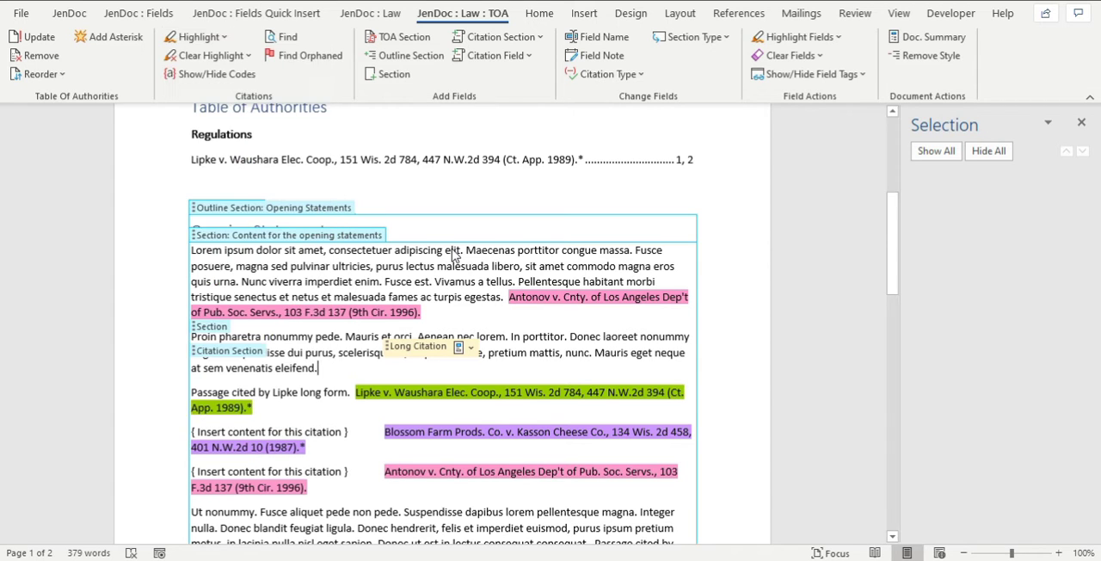
pyautogui.click(207, 38)
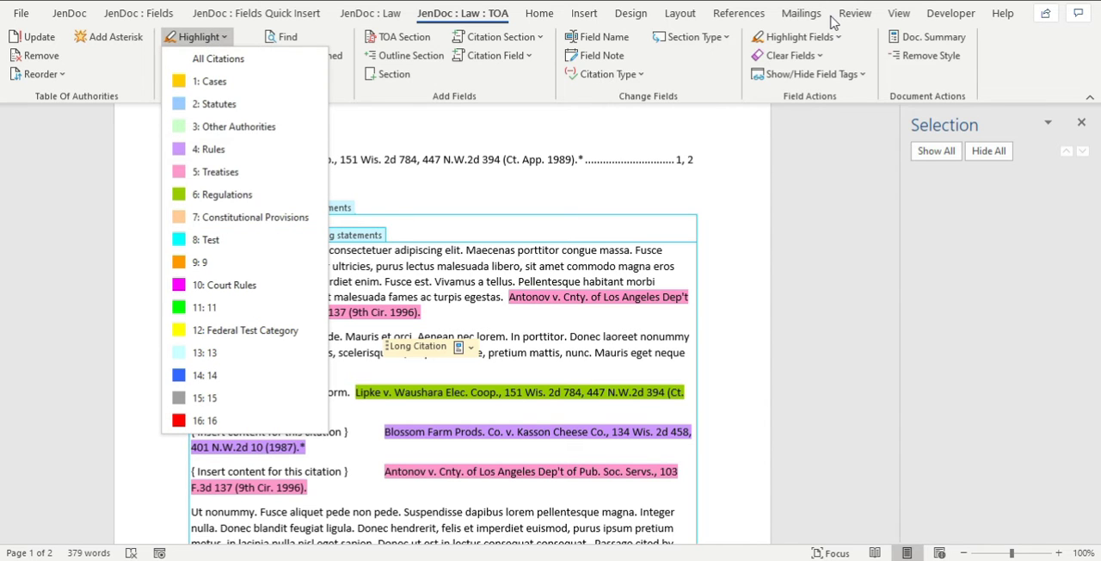
pyautogui.click(615, 236)
# Update the table of authorities so that it includes the newly added citations.
pyautogui.scroll(2, 462, 204)
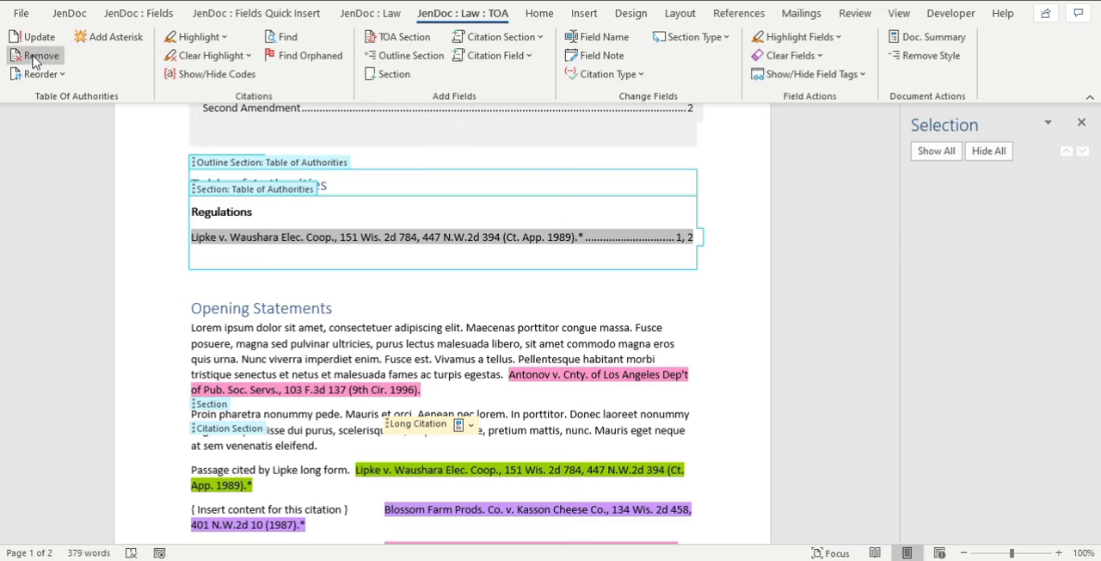
pyautogui.click(414, 328)
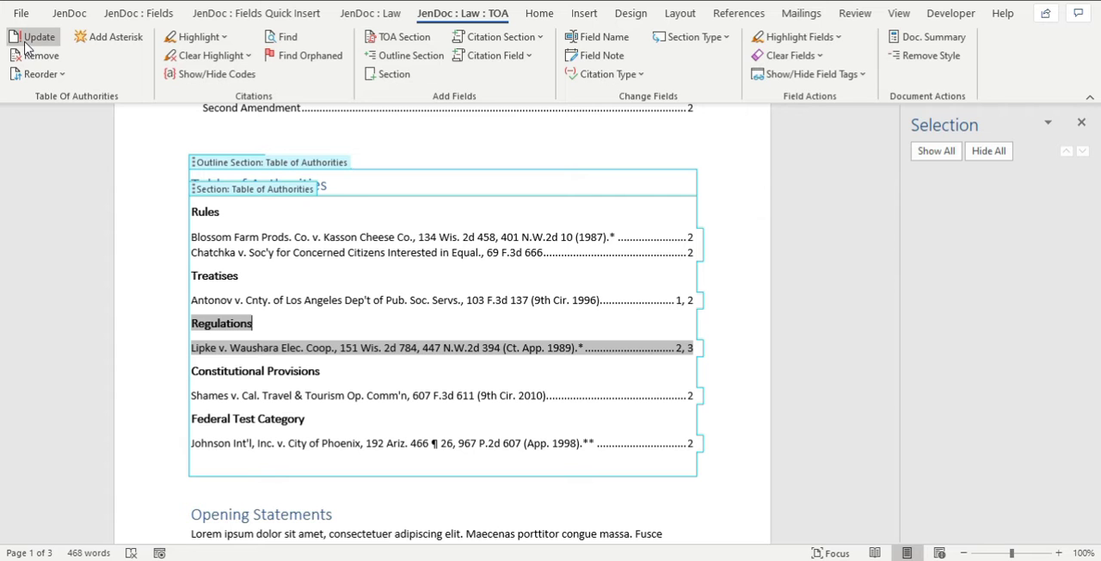
pyautogui.click(306, 284)
pyautogui.click(373, 493)
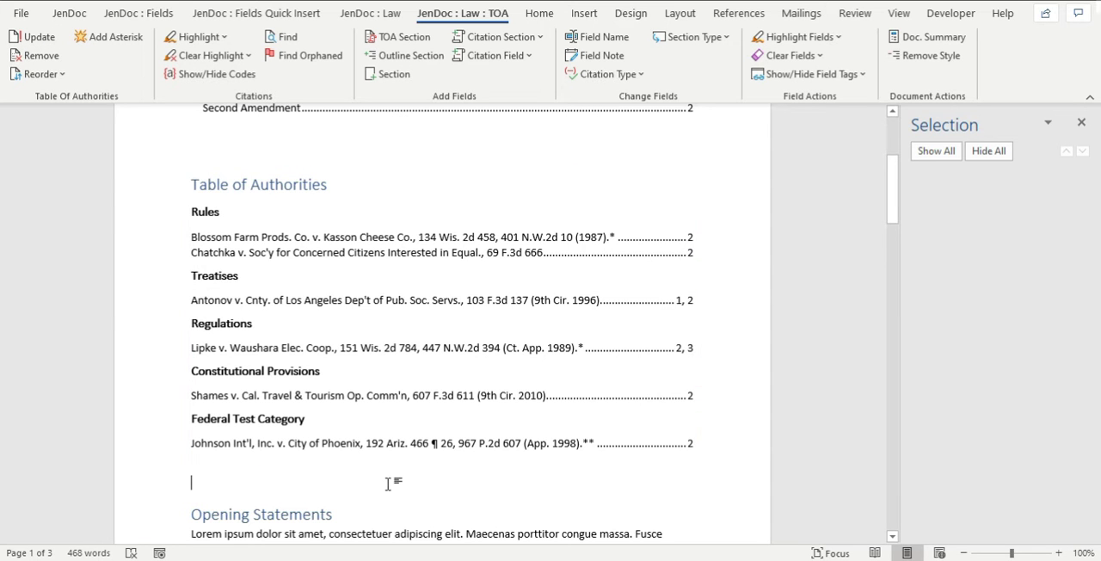
# Examine the category headings, citation entries and page numbers in the table of authorities.
pyautogui.scroll(-3, 370, 413)
pyautogui.scroll(2, 353, 341)
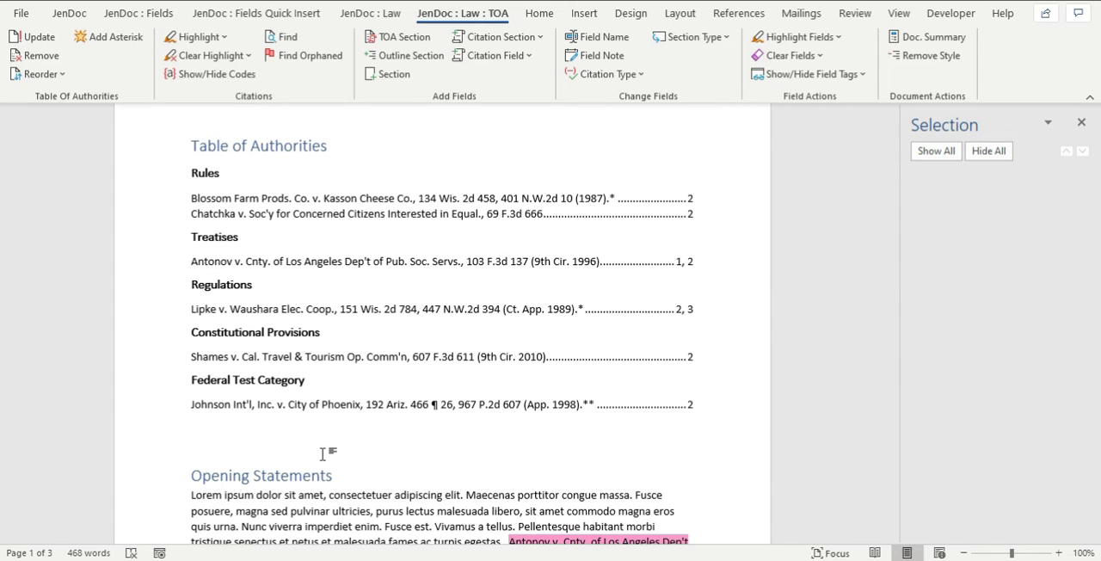
pyautogui.click(191, 444)
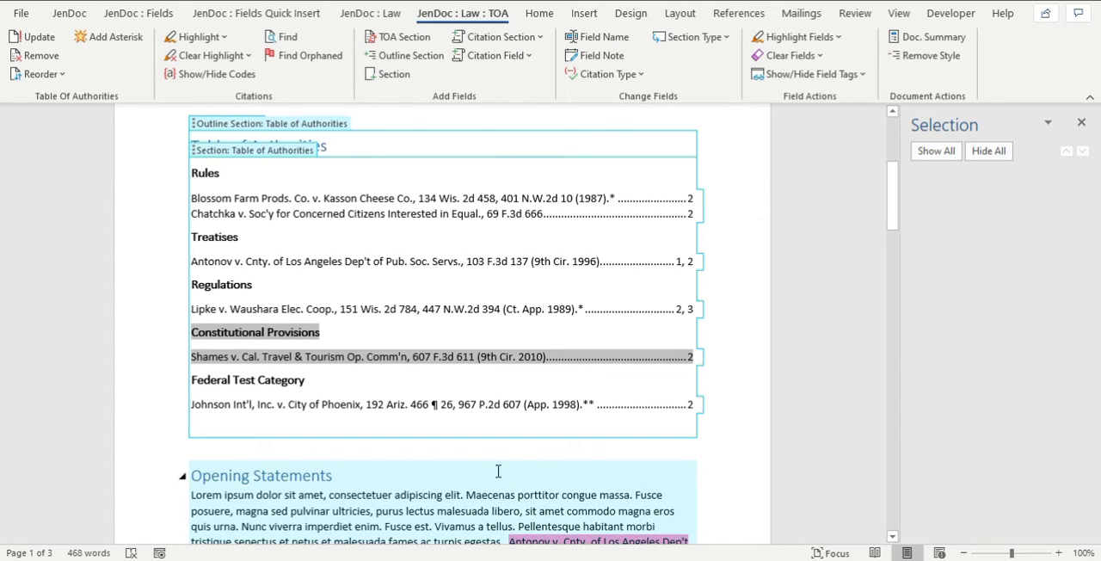
pyautogui.click(428, 435)
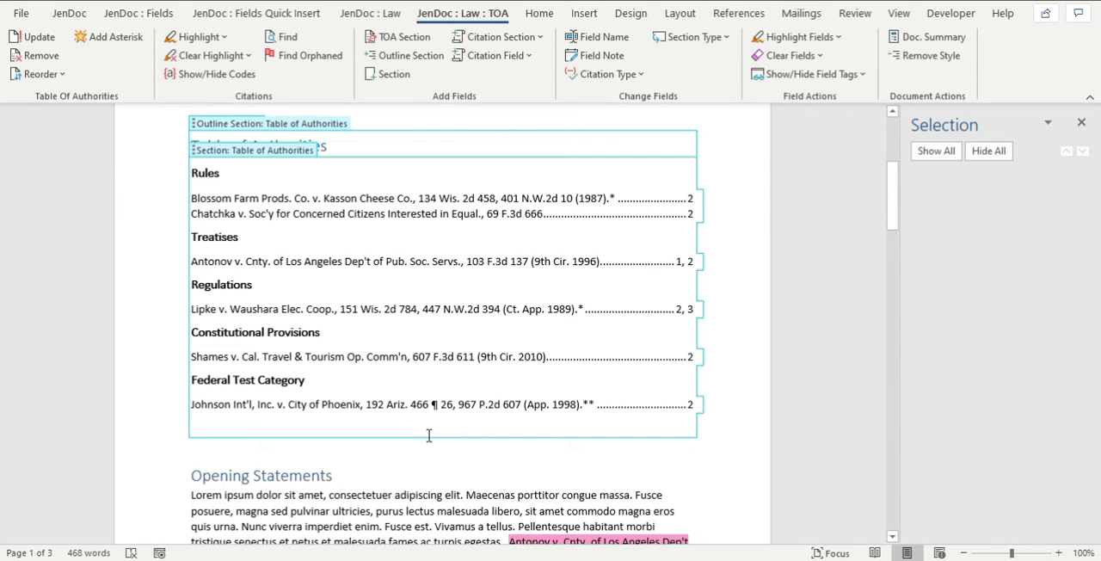
pyautogui.click(271, 450)
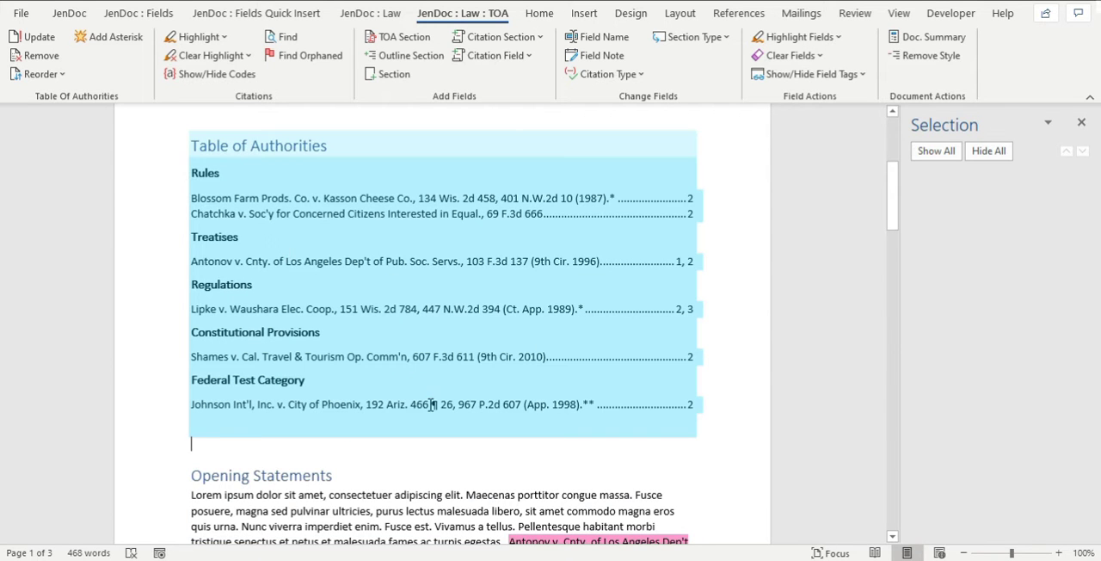
# Select the Johnson Int'l v. City of Phoenix citation in the First Amendment and show the document's citation codes.
pyautogui.scroll(-3, 430, 404)
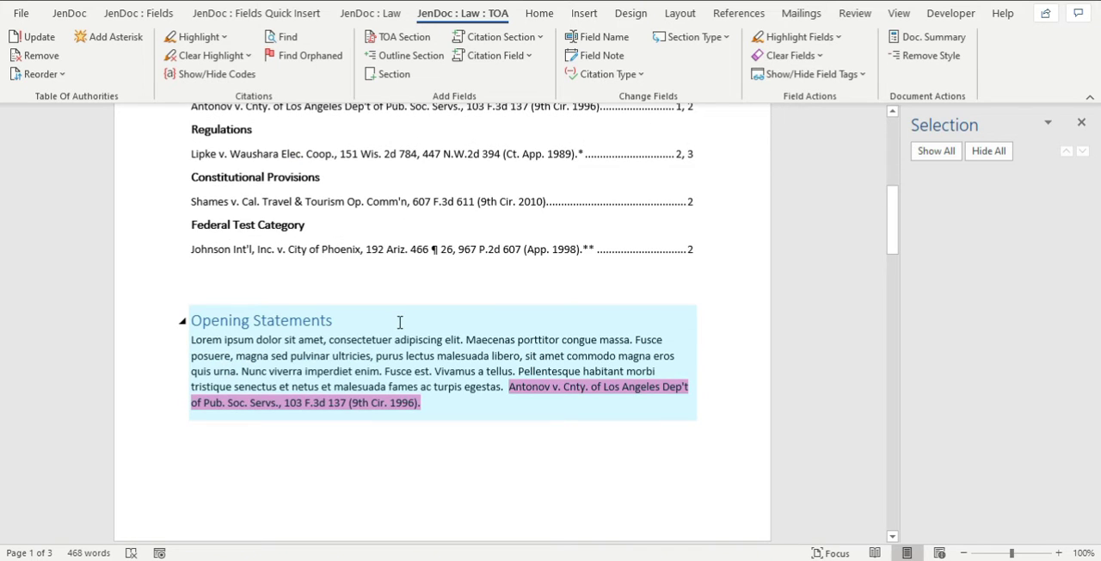
pyautogui.scroll(-6, 400, 323)
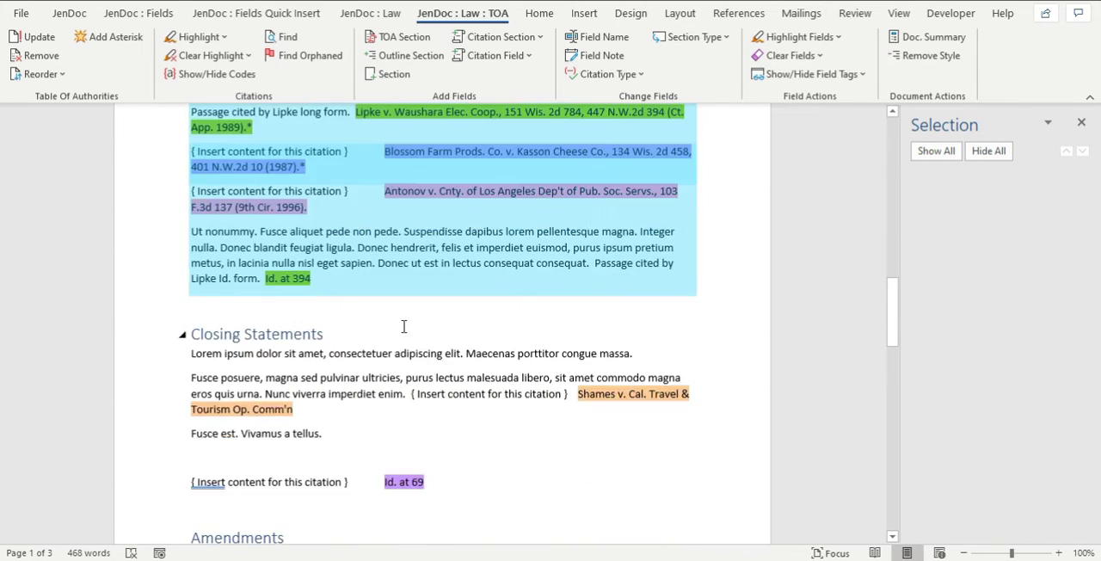
pyautogui.scroll(-5, 404, 326)
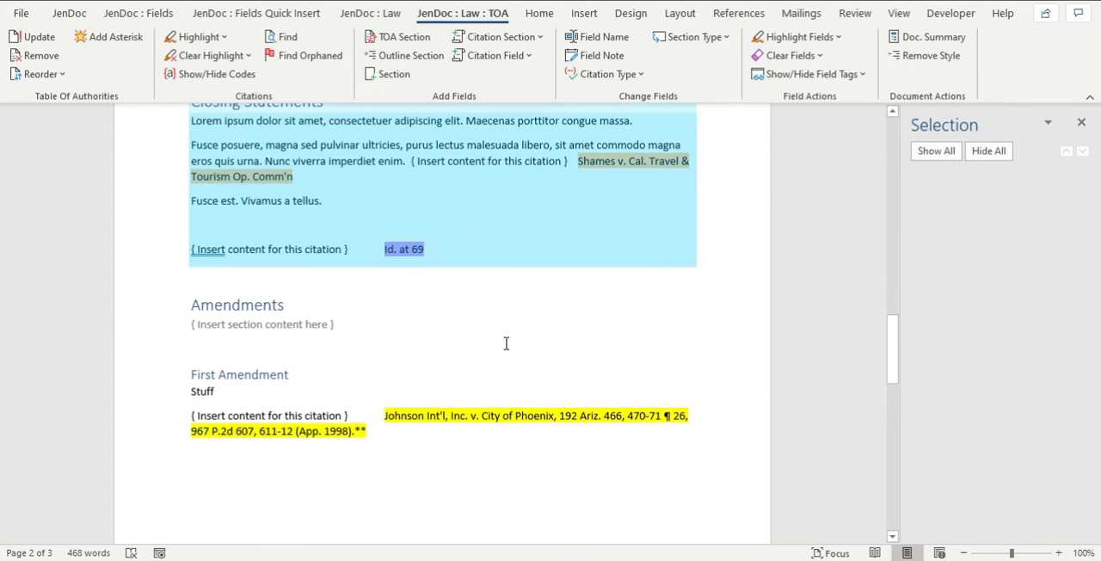
pyautogui.scroll(-2, 485, 396)
pyautogui.click(507, 351)
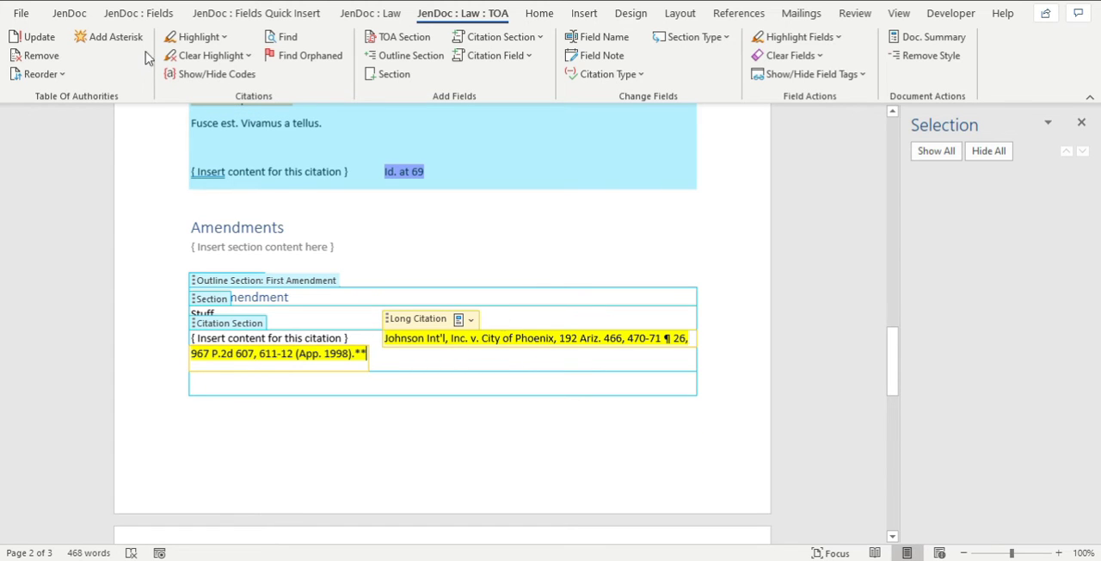
pyautogui.click(210, 74)
pyautogui.scroll(-5, 535, 398)
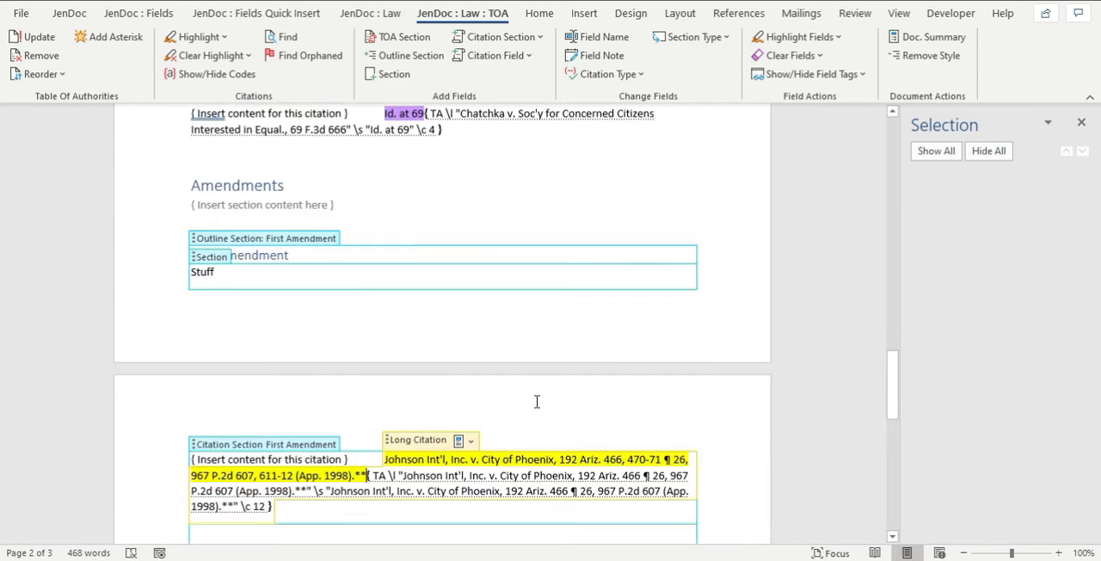
# Compare the "470-71" page reference in the Johnson Int'l citation with the matching text inside its TA code.
pyautogui.moveTo(627, 304); pyautogui.dragTo(661, 304)
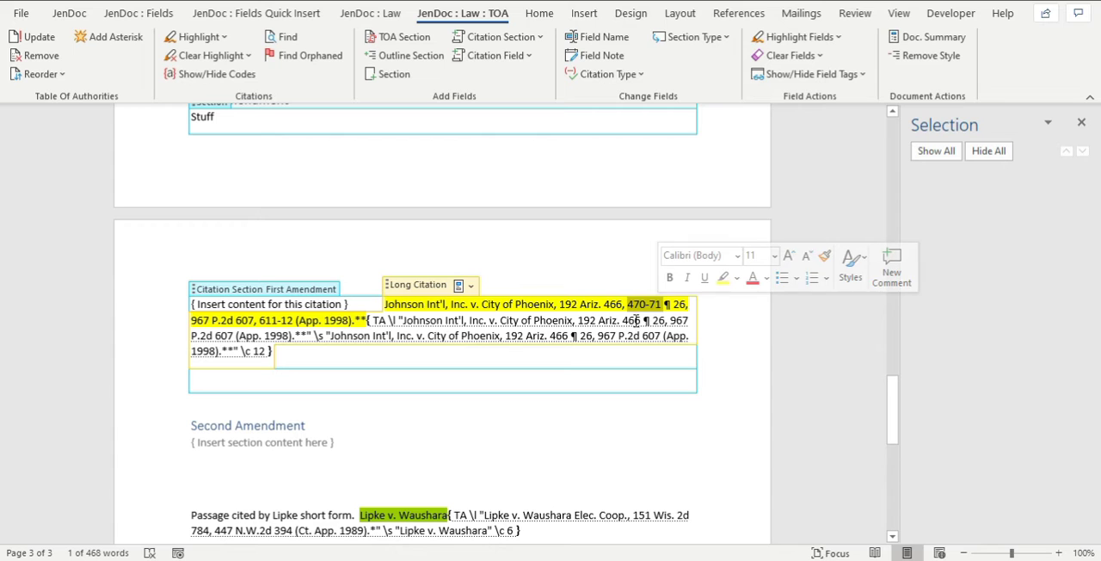
pyautogui.moveTo(629, 322); pyautogui.dragTo(639, 323)
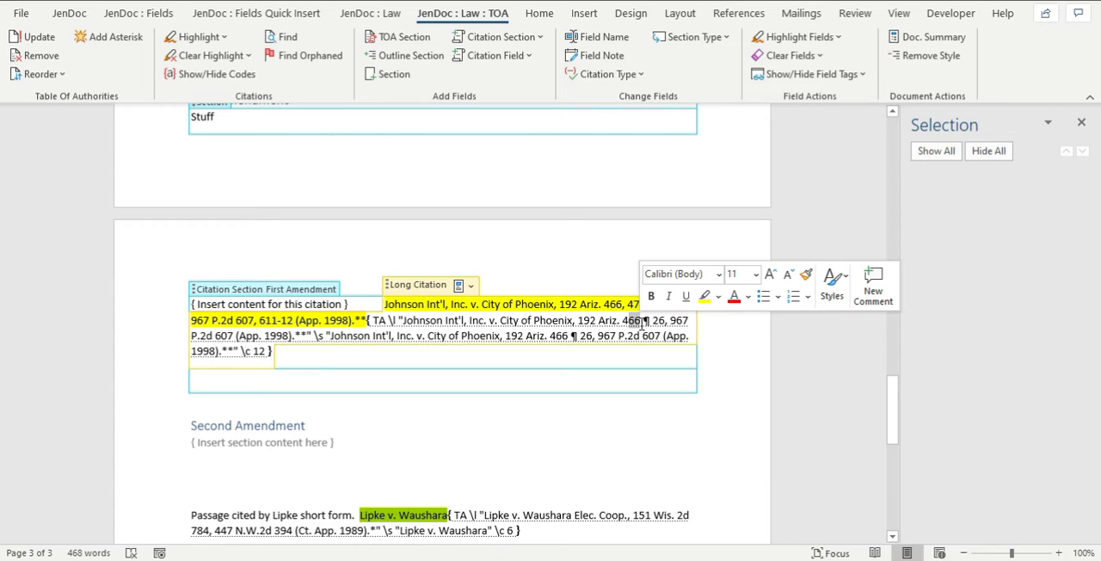
pyautogui.click(551, 336)
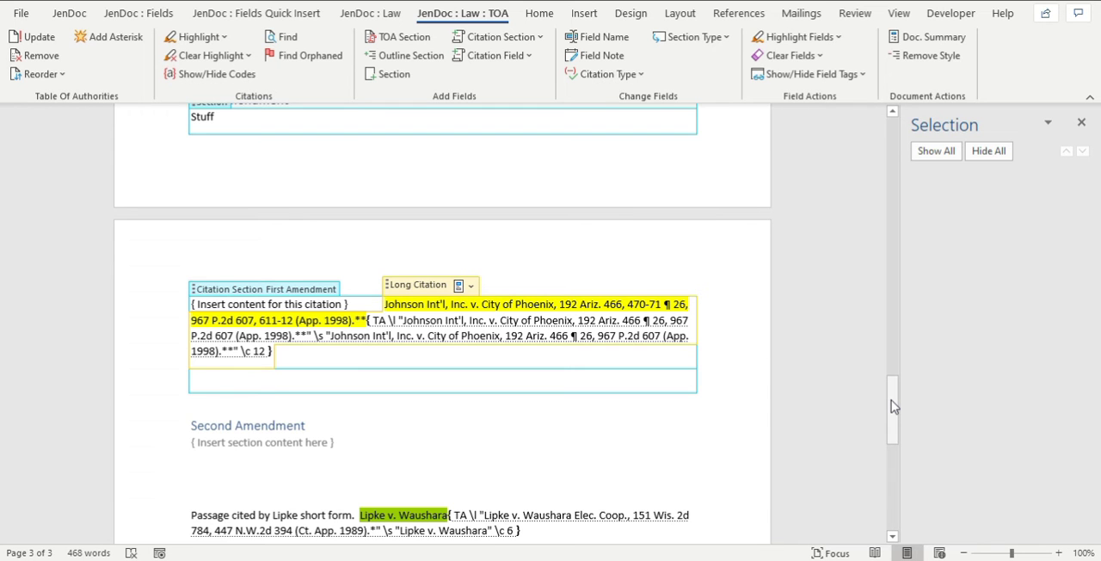
# Check how the Johnson Int'l citation is listed under Federal Test Category in the table of authorities.
pyautogui.moveTo(892, 406); pyautogui.dragTo(892, 142)
pyautogui.scroll(-5, 504, 247)
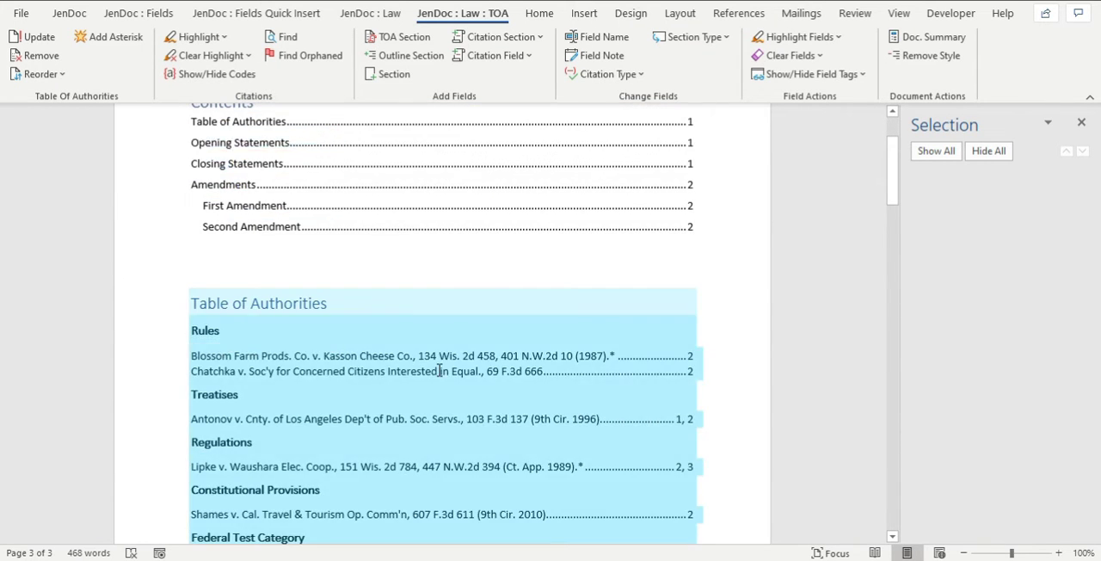
pyautogui.click(367, 344)
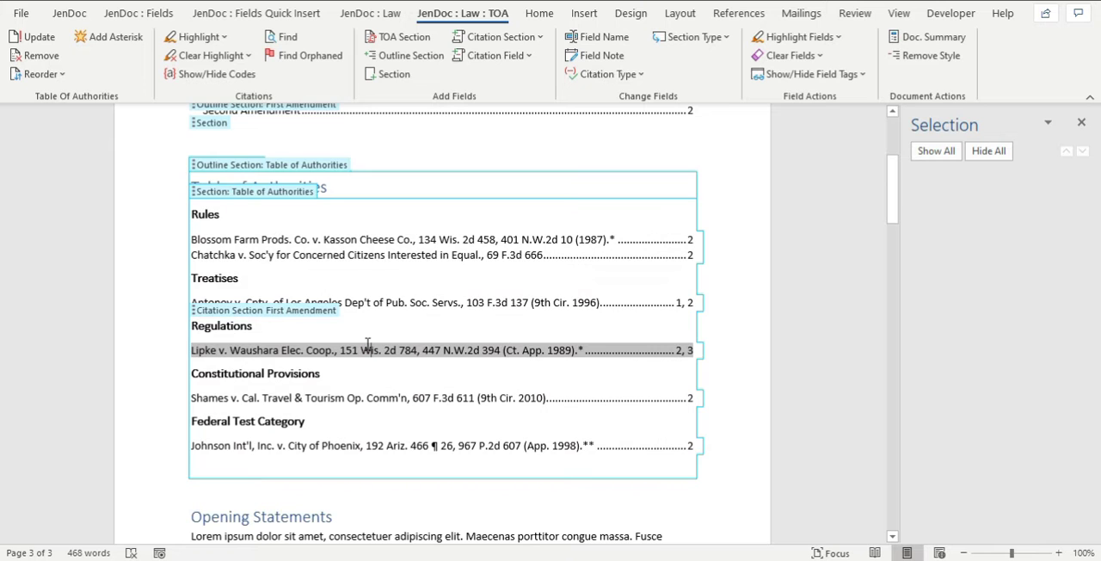
pyautogui.click(245, 444)
pyautogui.scroll(-3, 252, 440)
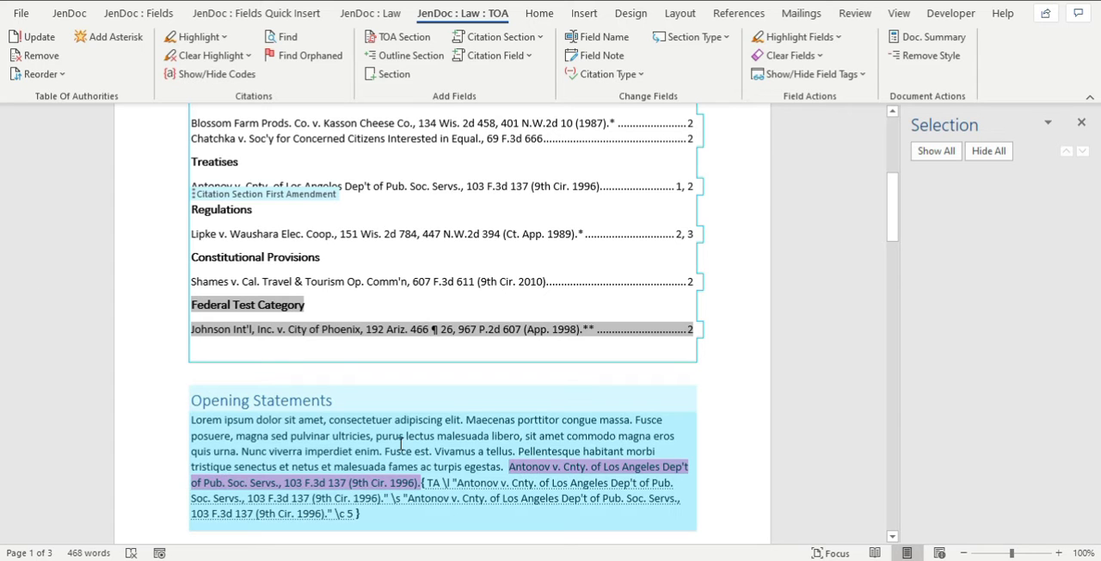
pyautogui.click(349, 370)
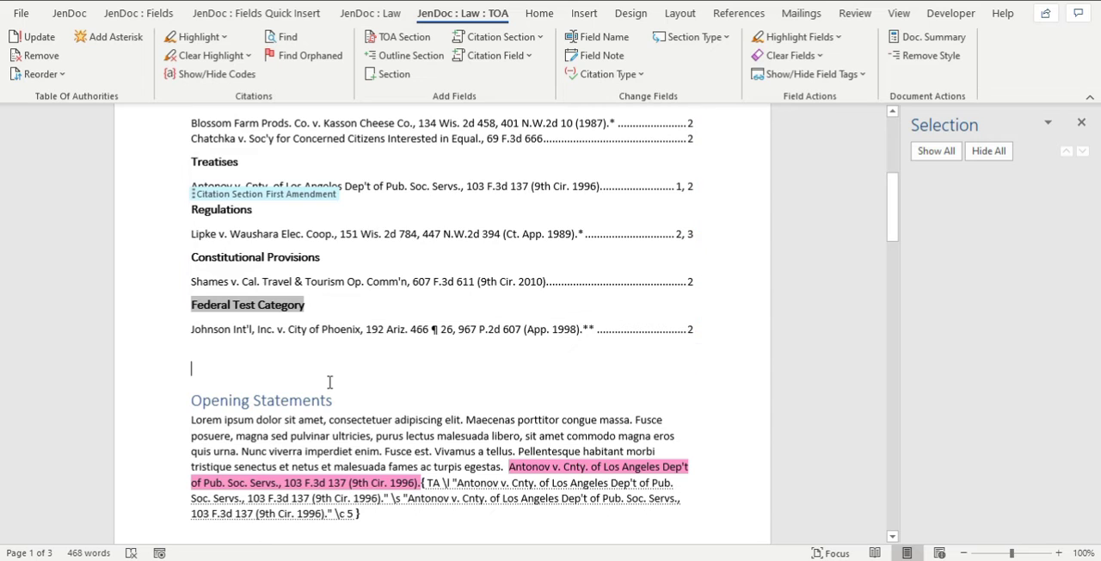
# Replace the tab gap before the "Id. at 69" citation in the Closing Statements with plain spaces.
pyautogui.scroll(-15, 344, 393)
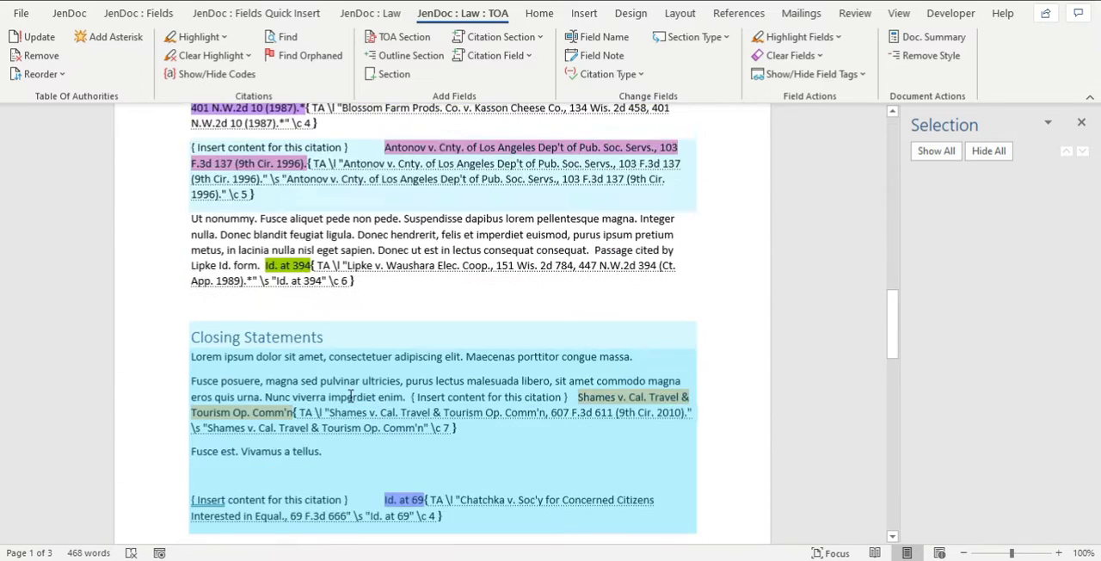
pyautogui.click(447, 439)
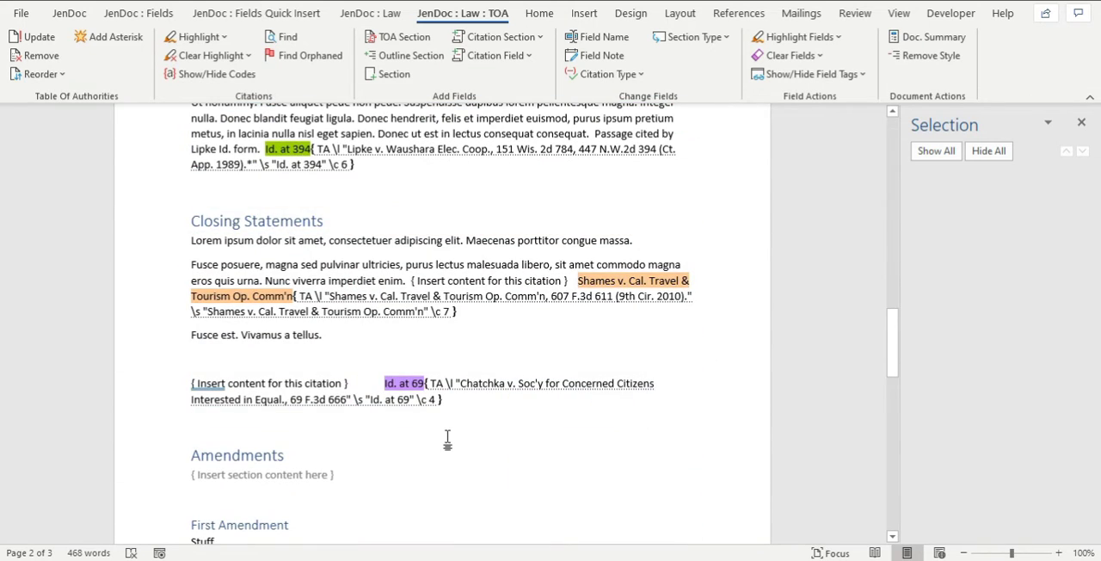
pyautogui.scroll(-2, 447, 439)
pyautogui.click(537, 247)
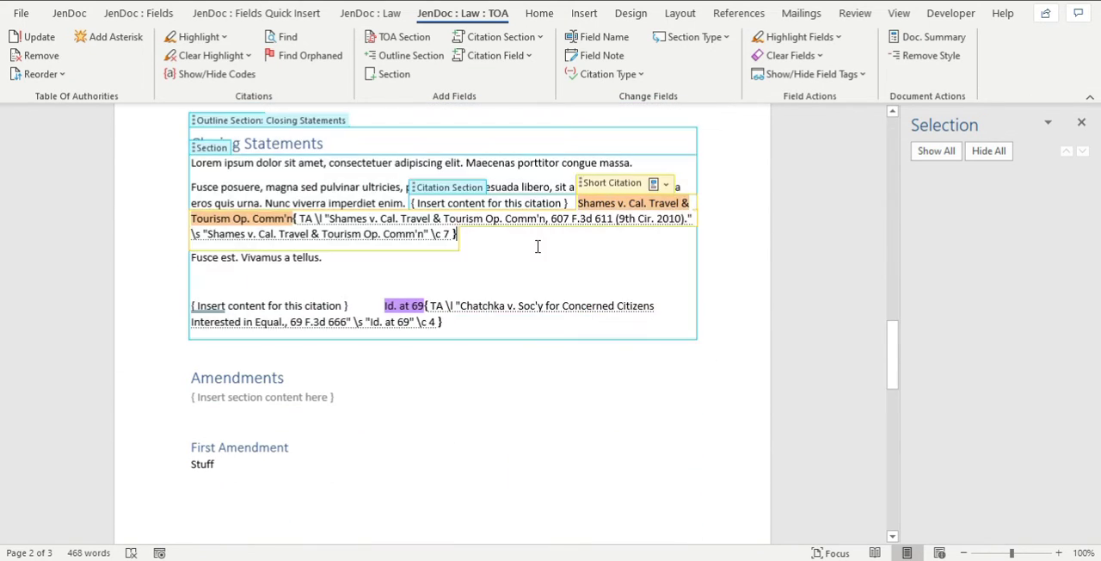
pyautogui.click(355, 307)
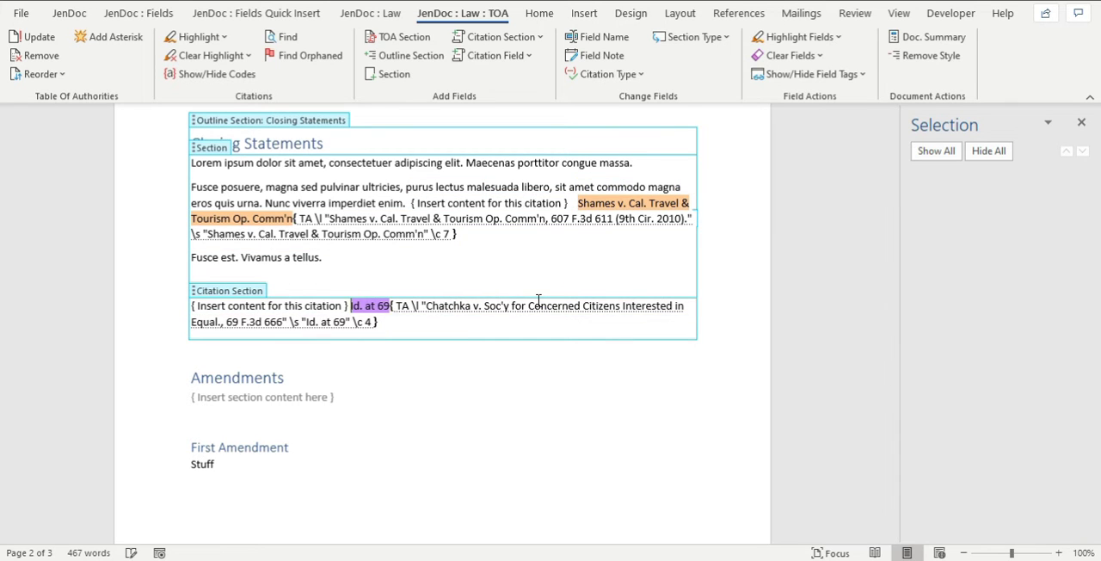
pyautogui.click(335, 409)
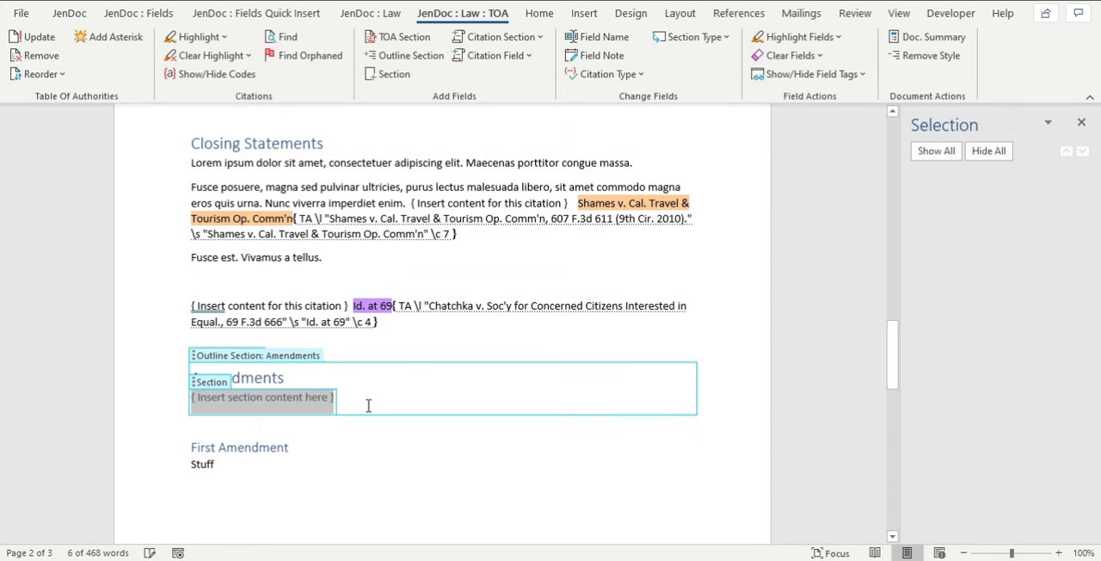
# Return to the table of authorities and review its category headings around the Regulations entry.
pyautogui.scroll(15, 411, 362)
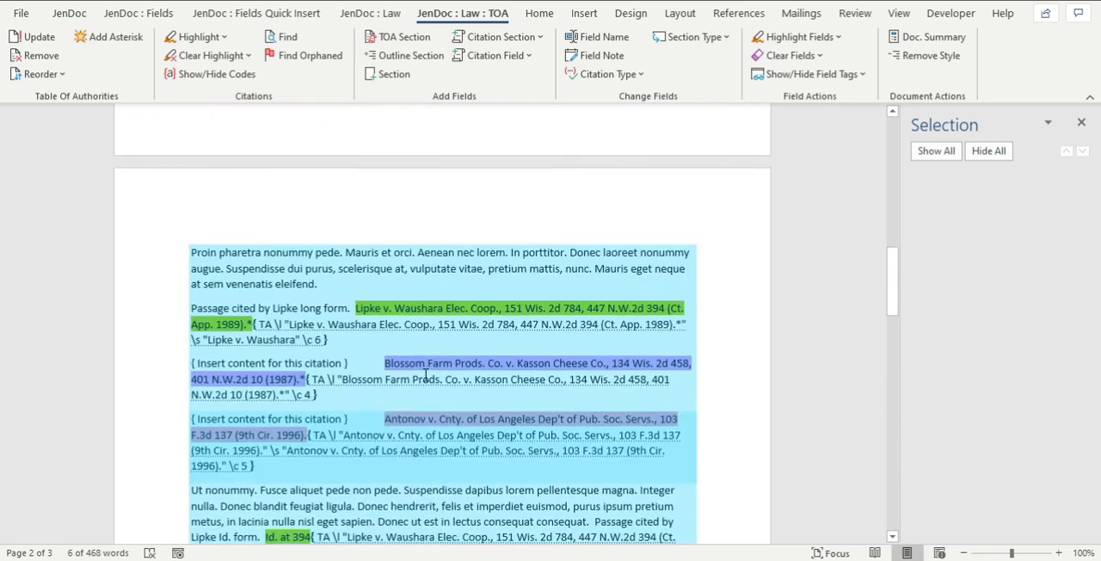
pyautogui.scroll(5, 425, 375)
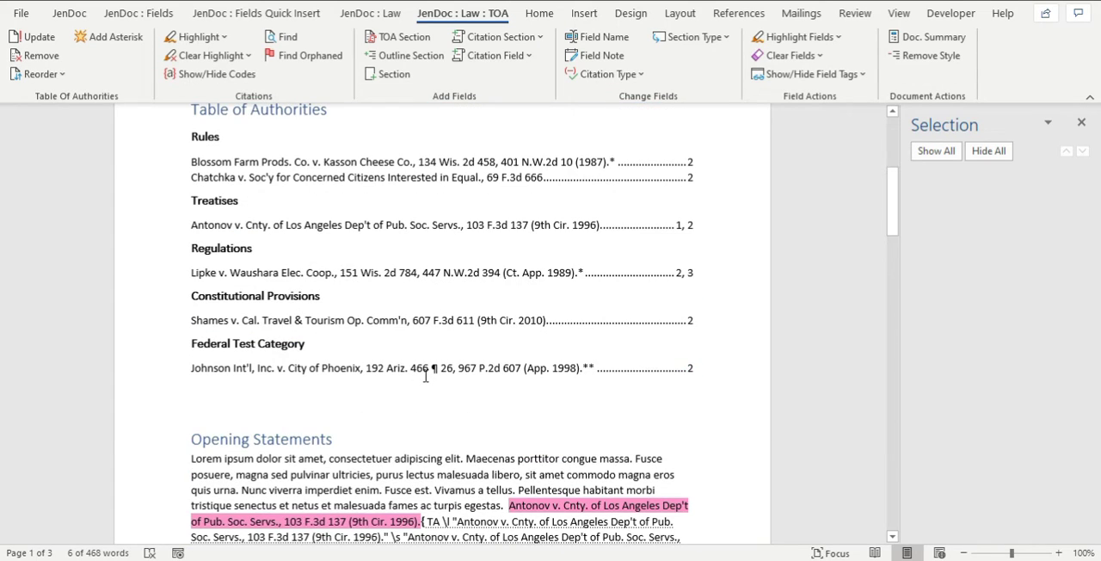
pyautogui.scroll(2, 425, 376)
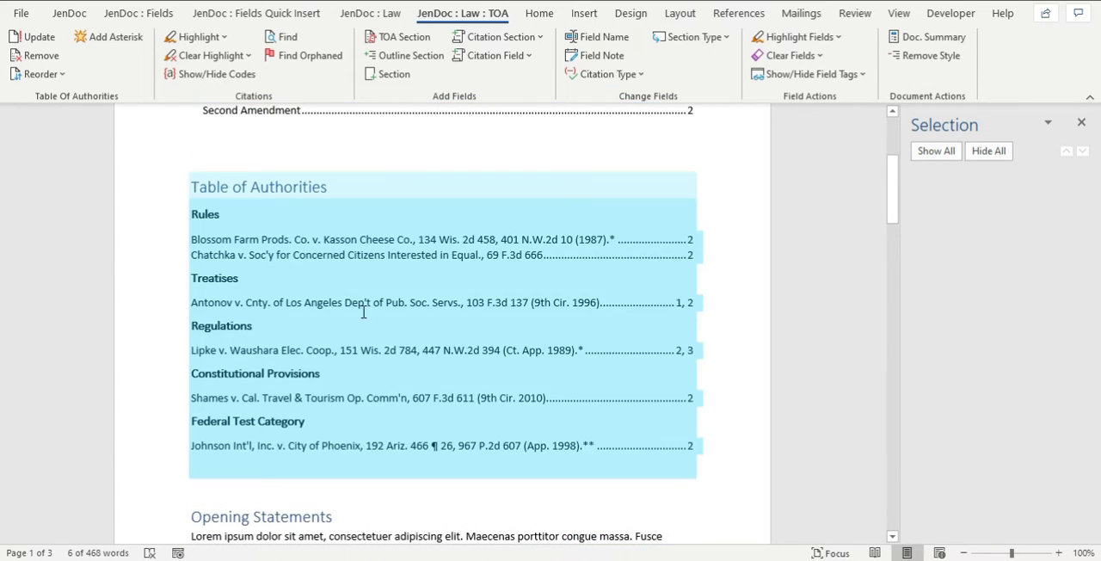
pyautogui.click(364, 325)
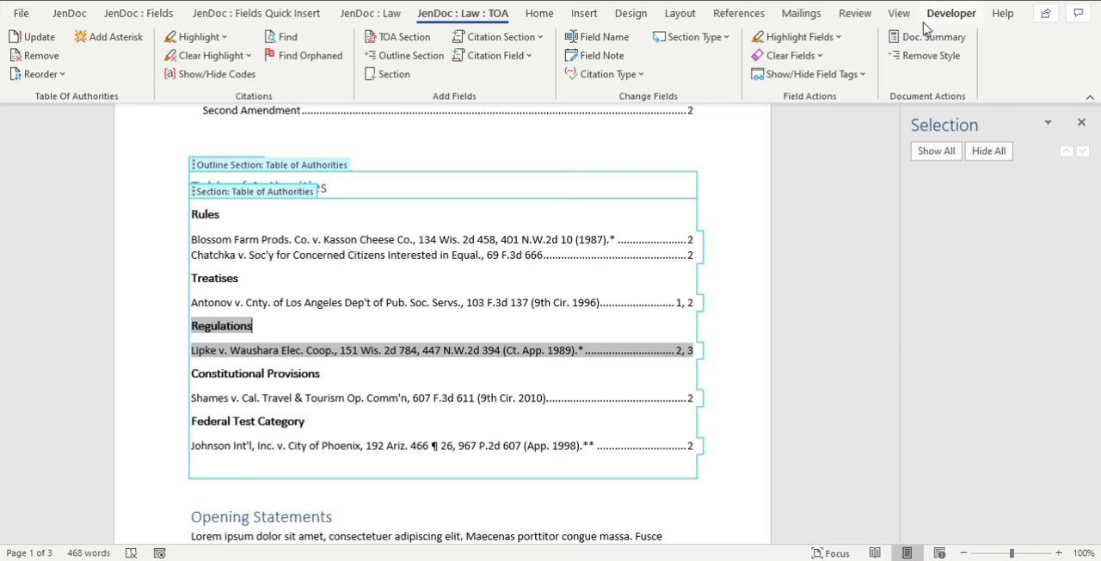
# Examine the citation categories available in Mark Citation, including Constitutional Provisions, Test, Court Rules and Federal Test Category.
pyautogui.click(757, 18)
pyautogui.click(867, 64)
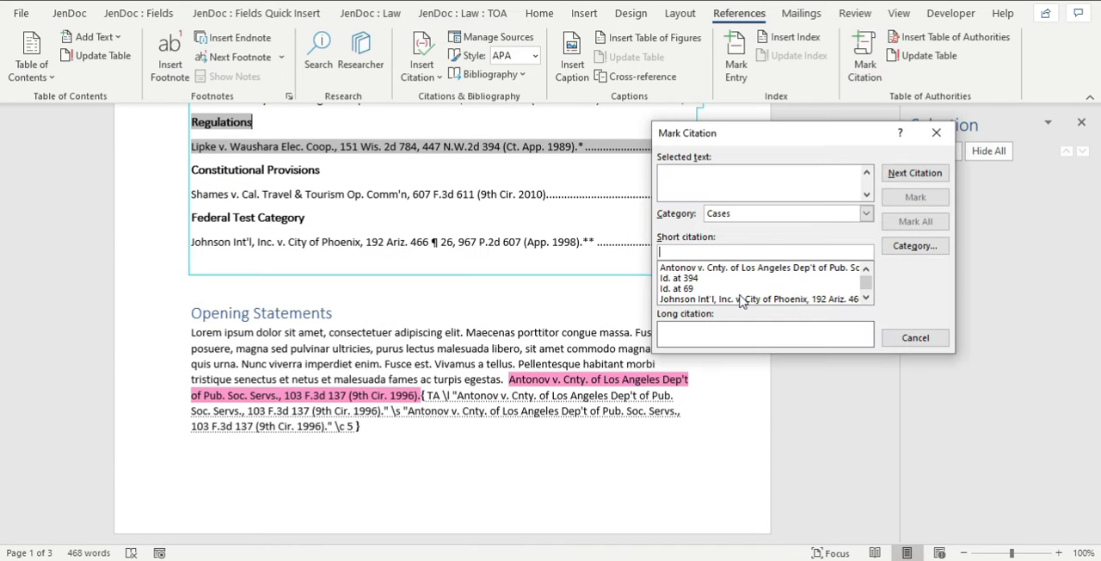
pyautogui.click(912, 248)
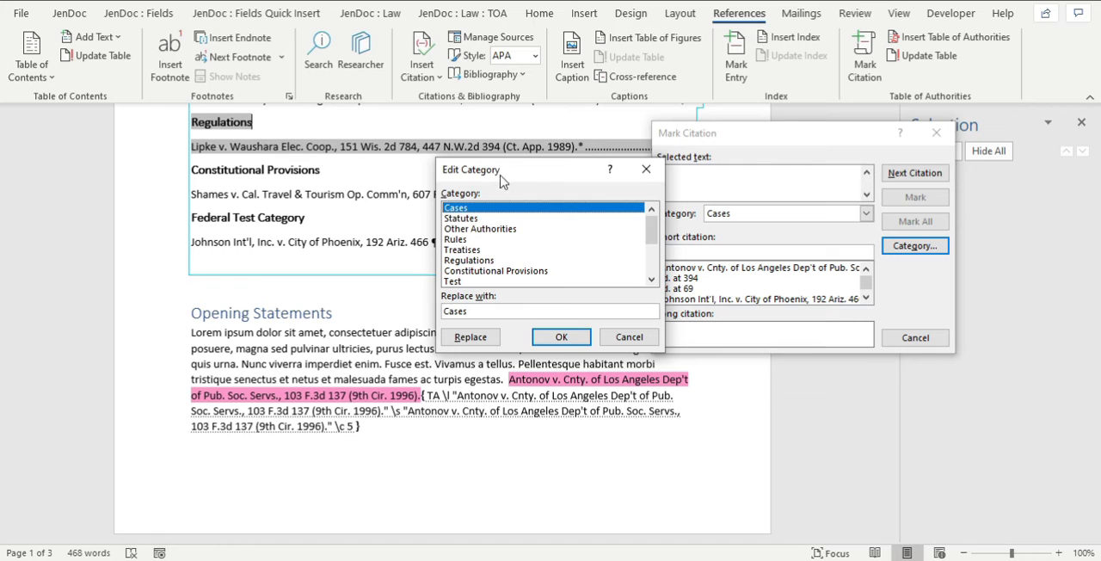
pyautogui.click(478, 272)
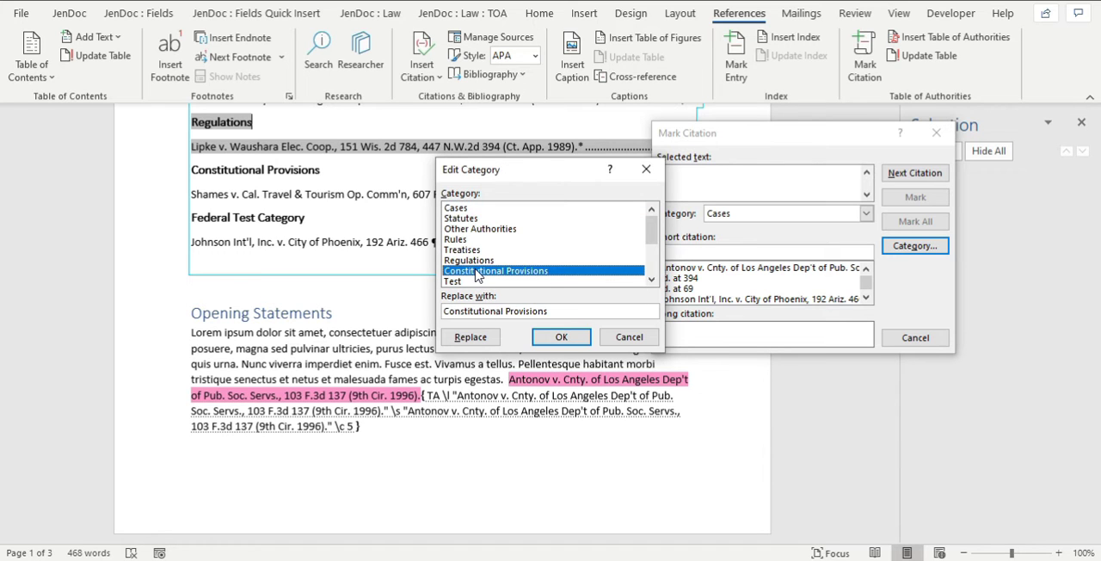
pyautogui.click(651, 280)
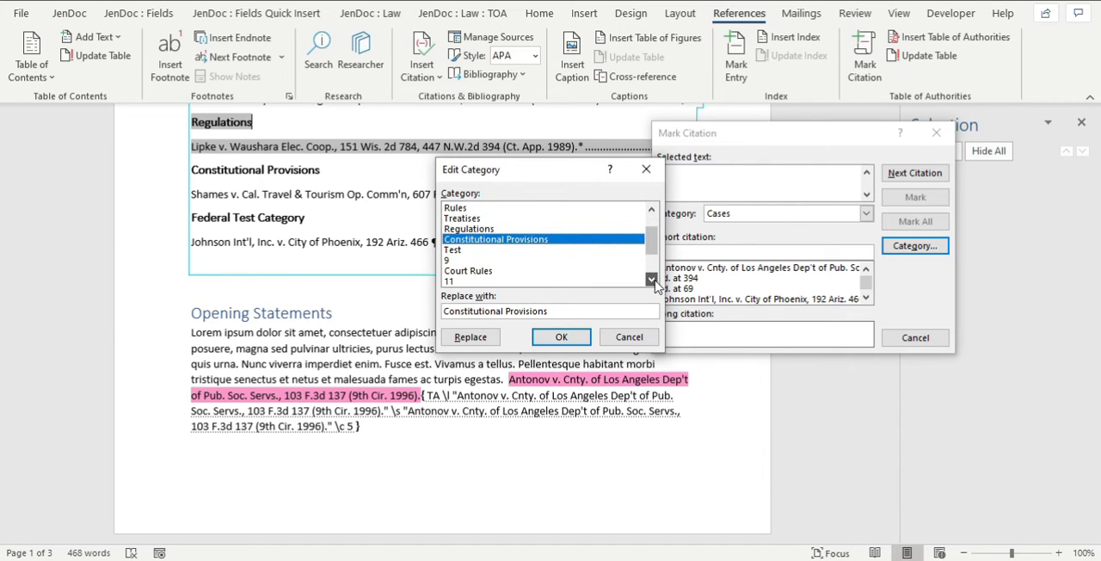
pyautogui.click(651, 279)
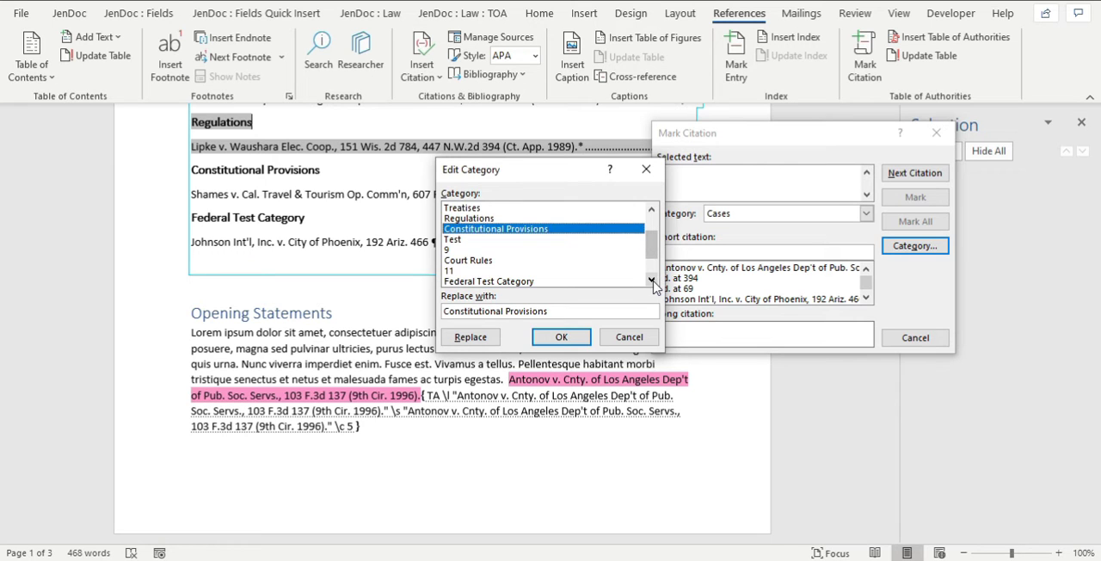
pyautogui.click(651, 279)
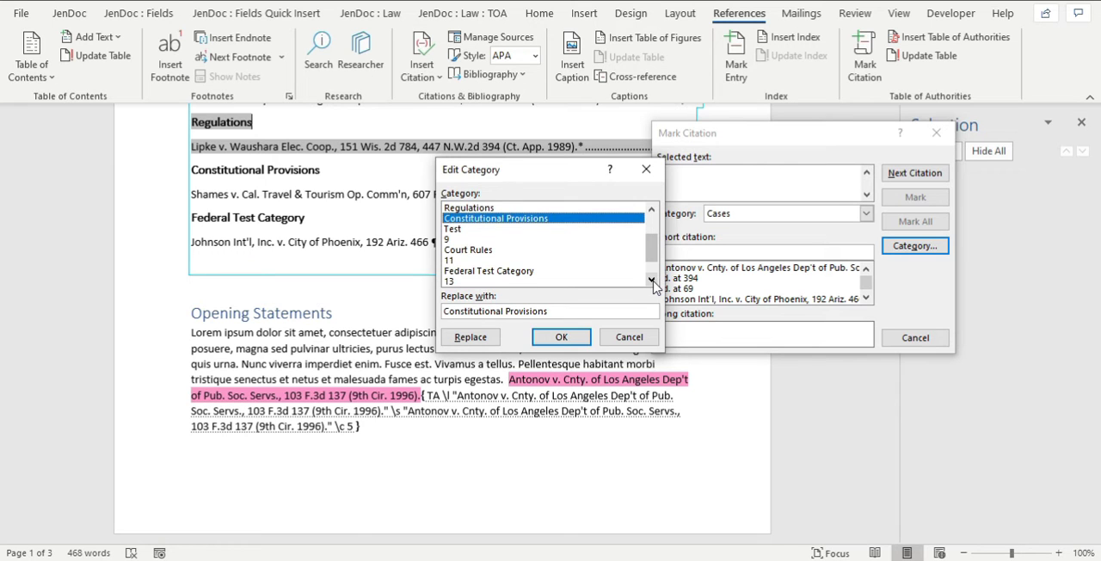
pyautogui.click(465, 230)
pyautogui.click(476, 251)
pyautogui.click(487, 271)
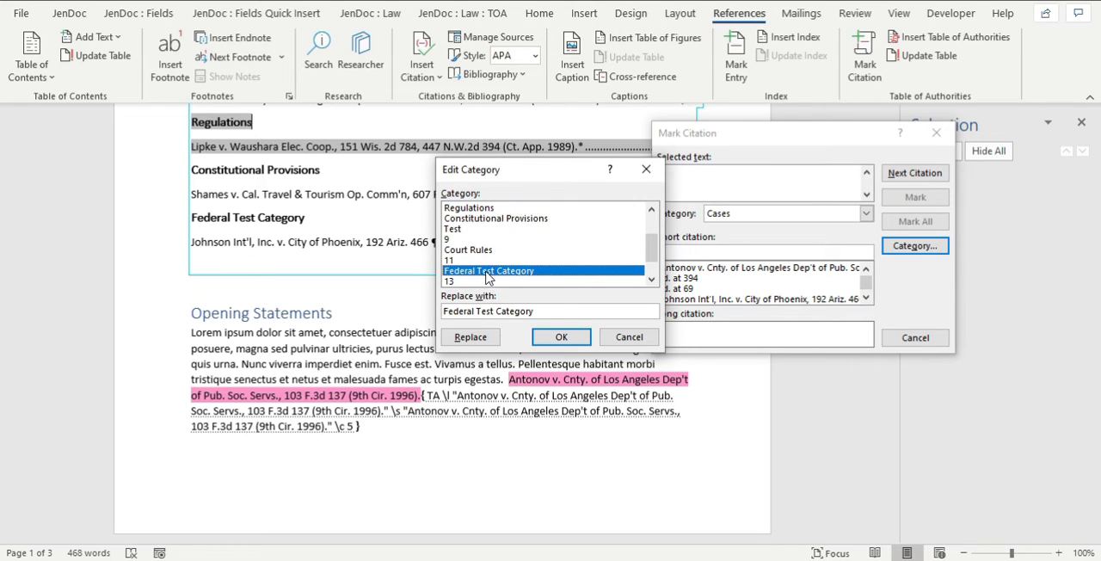
pyautogui.click(554, 346)
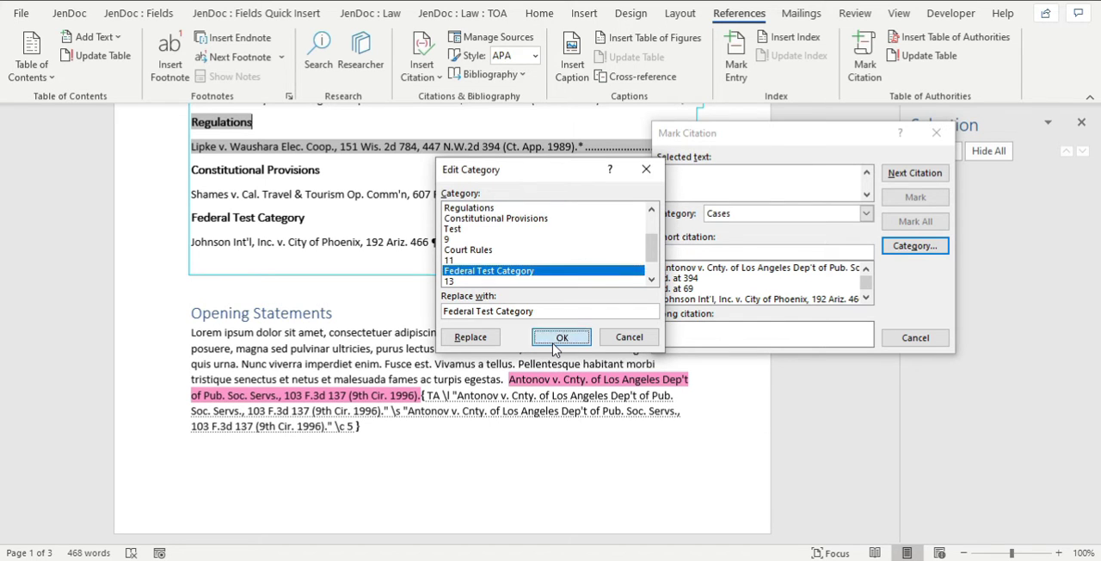
pyautogui.click(936, 133)
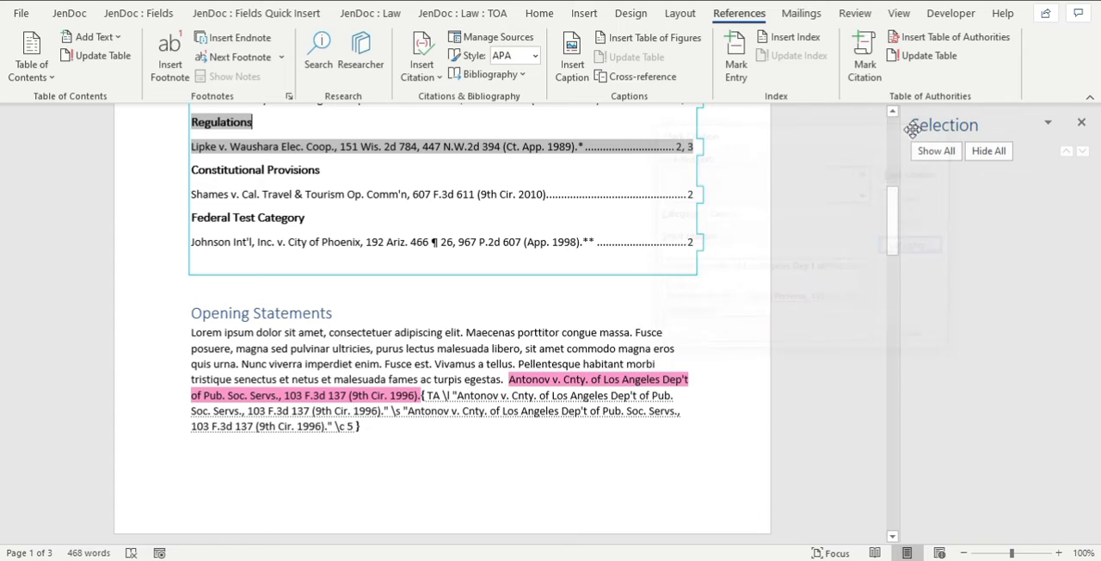
# Review the order of the category headings in the table of authorities and reorder them alphabetically.
pyautogui.click(369, 190)
pyautogui.scroll(5, 378, 197)
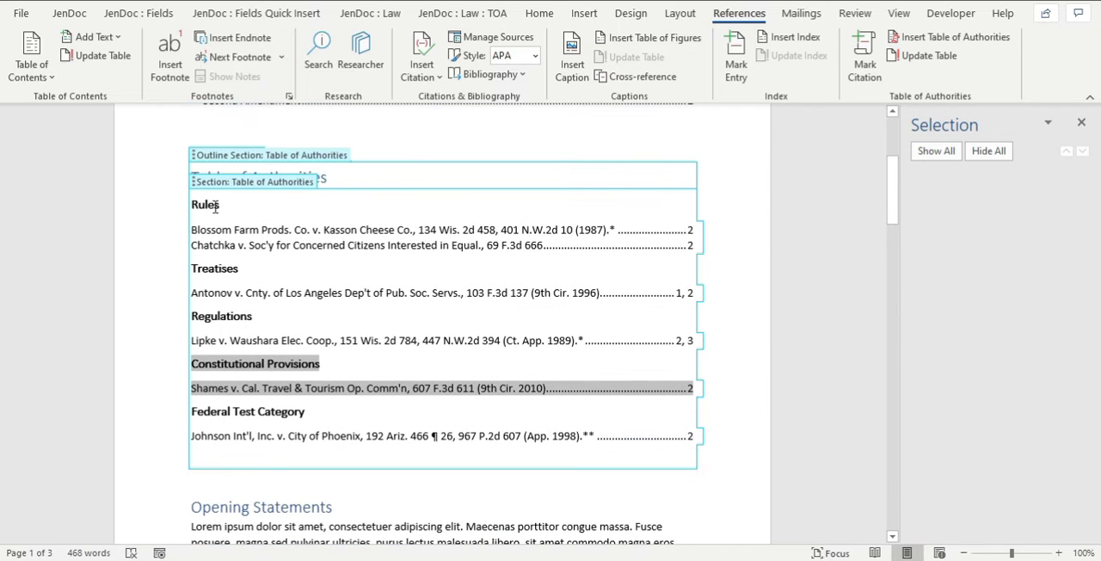
pyautogui.moveTo(215, 207); pyautogui.dragTo(280, 421)
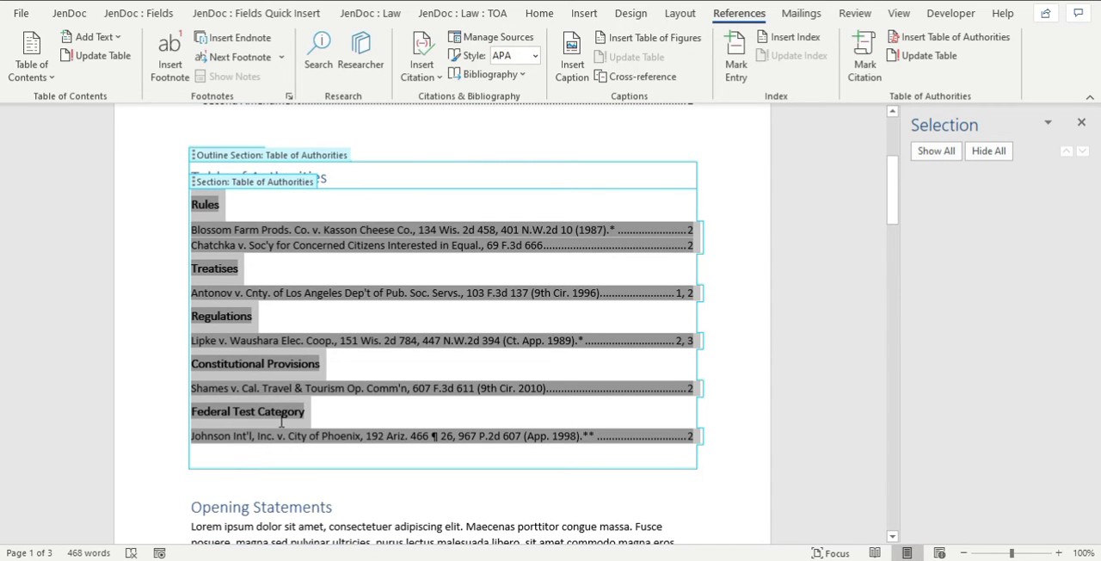
pyautogui.click(295, 315)
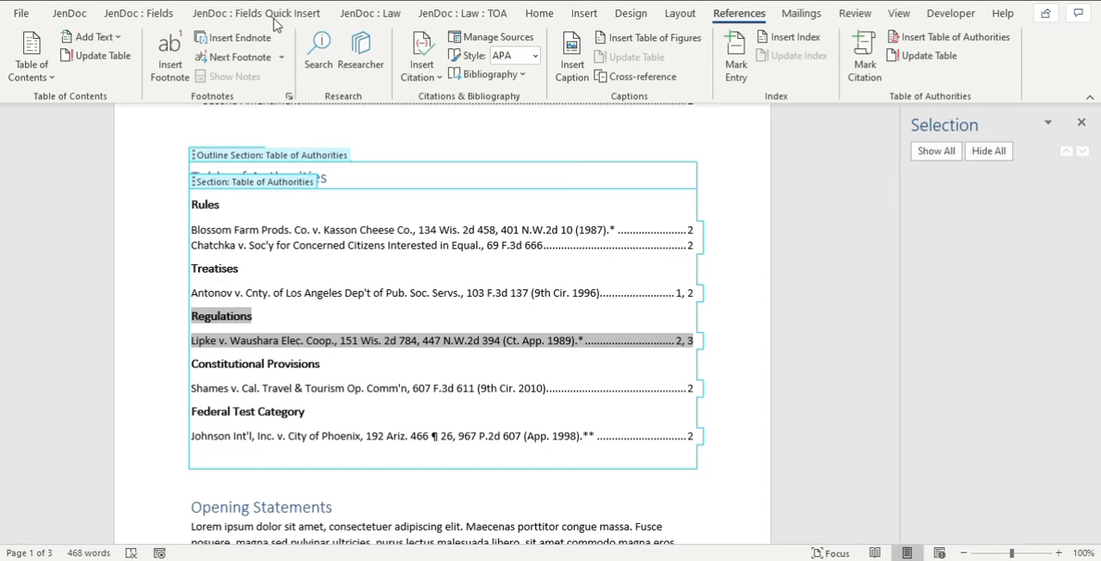
pyautogui.click(443, 15)
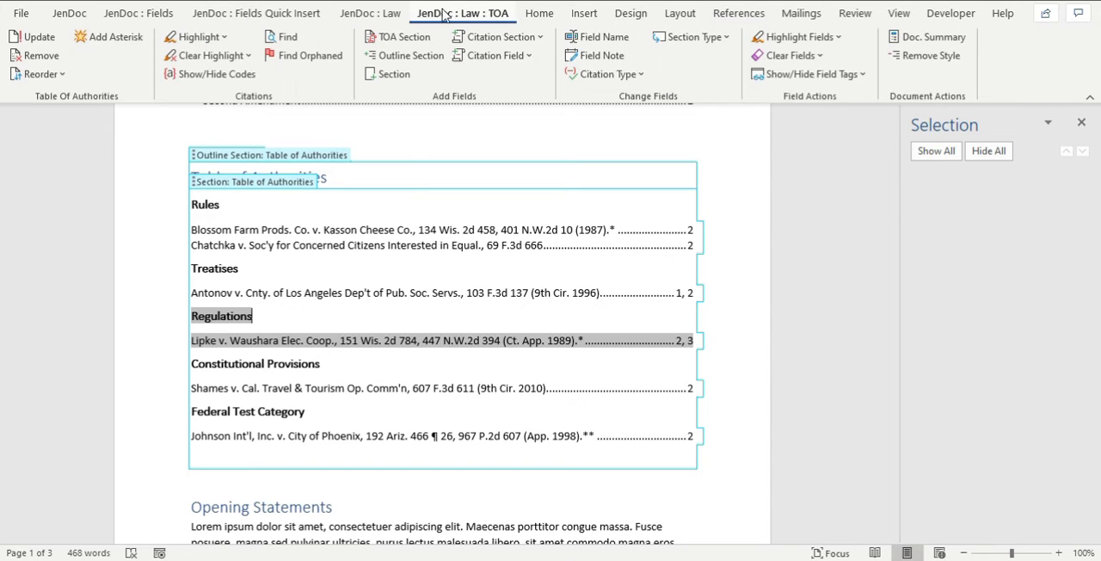
pyautogui.click(59, 75)
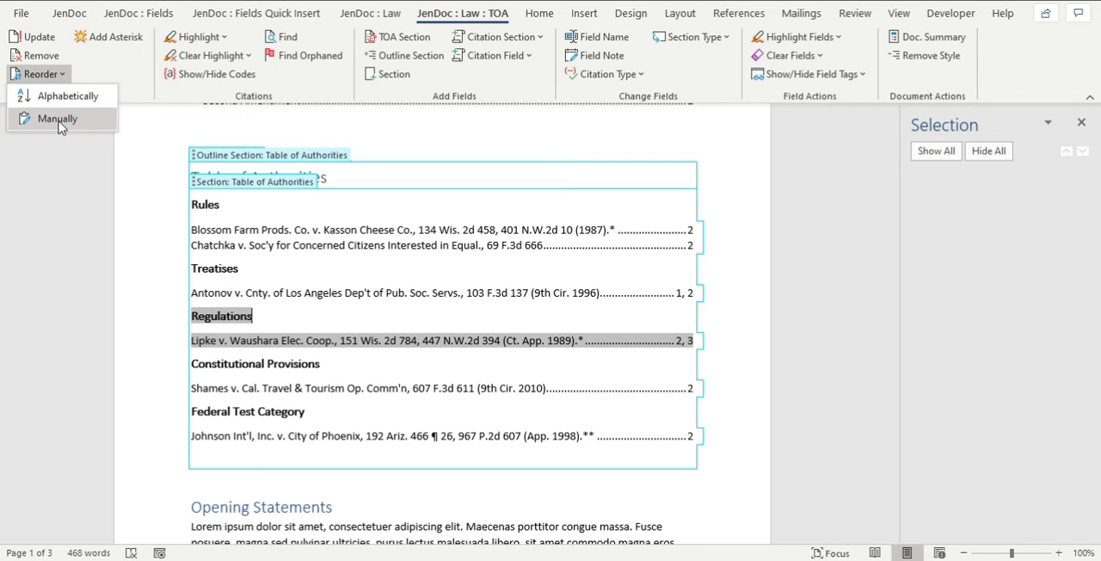
pyautogui.click(53, 98)
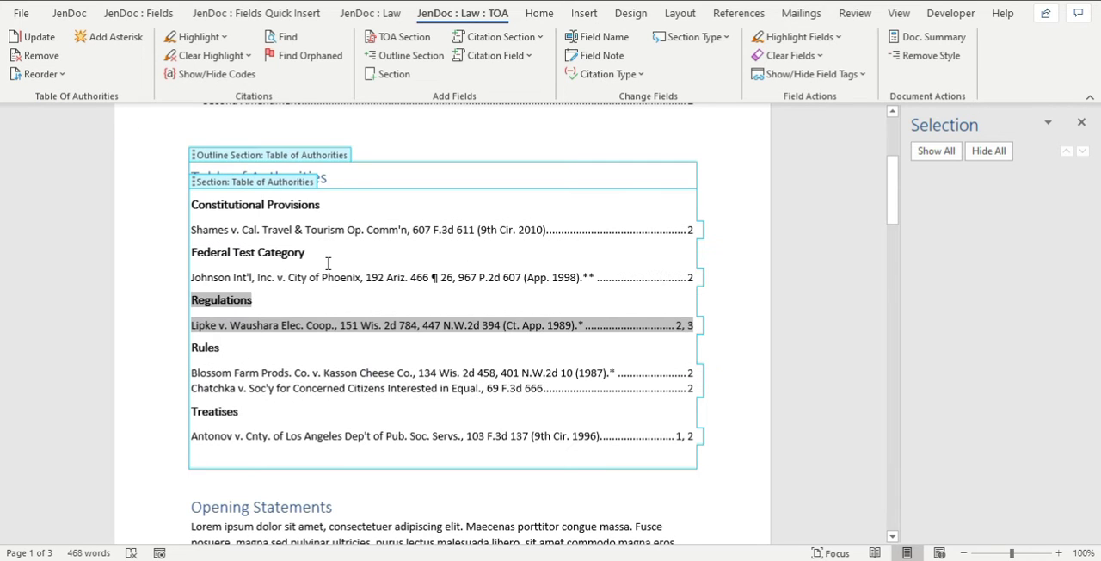
pyautogui.click(328, 263)
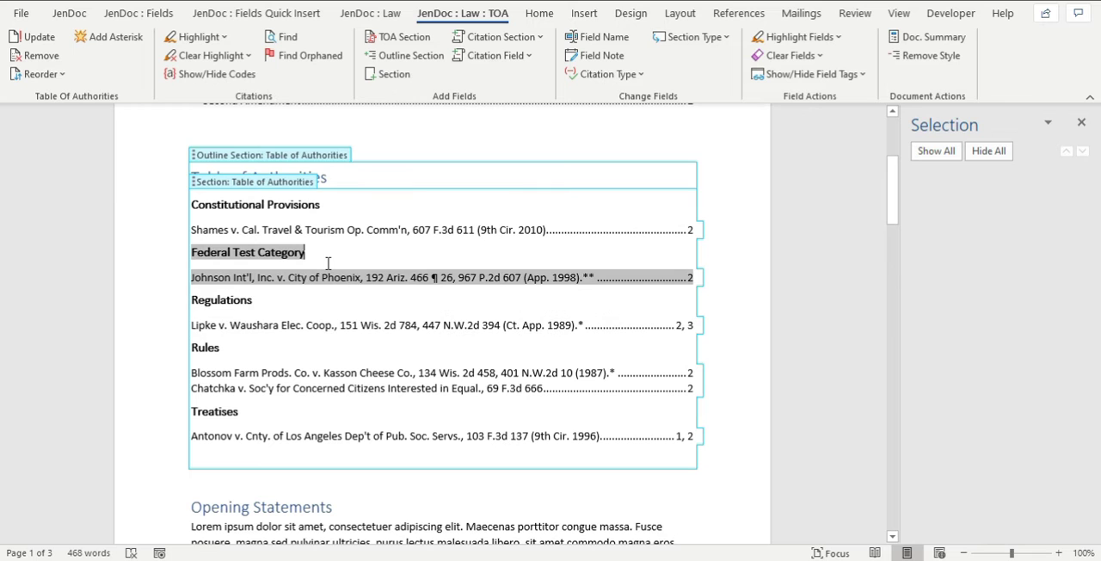
# Update the table of authorities, and reapply the alphabetical order to its categories.
pyautogui.click(32, 40)
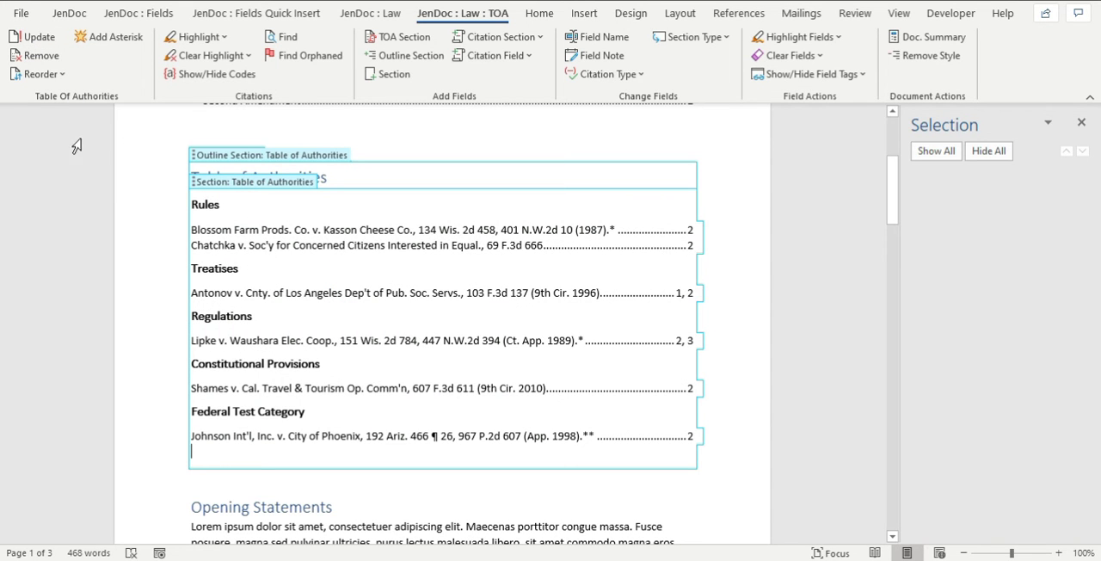
pyautogui.click(41, 75)
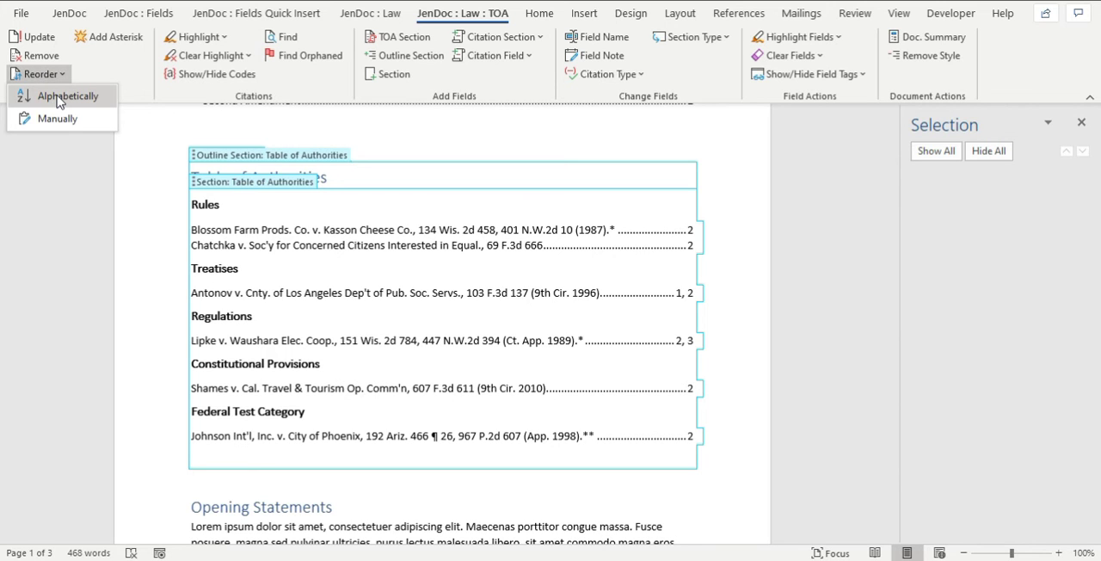
pyautogui.click(60, 96)
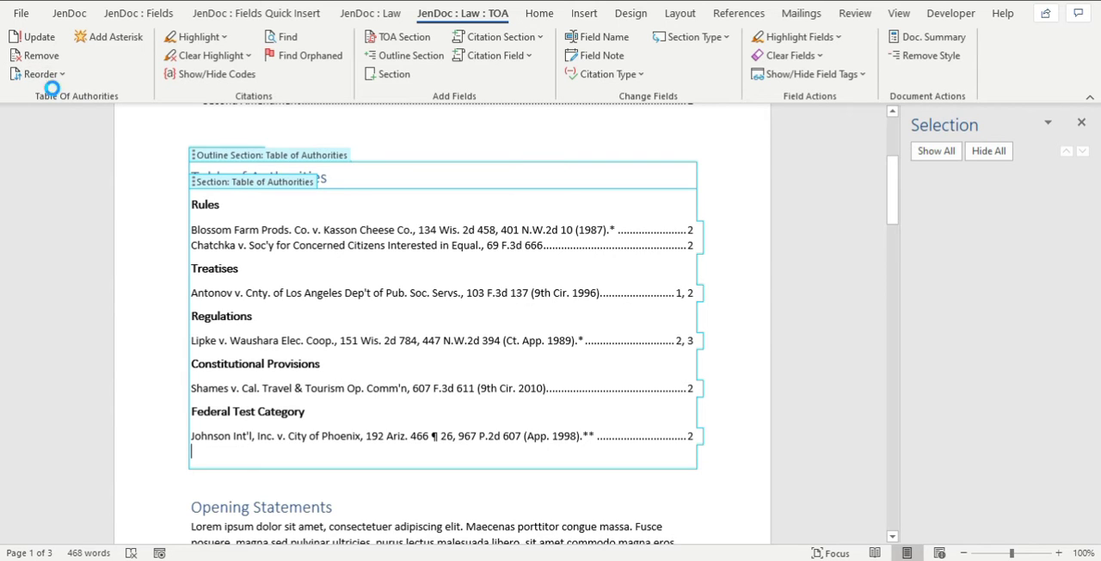
# Manually reorder the table of authorities categories as Rules, Constitutional Provisions, Regulations, Treatises and Federal Test Category.
pyautogui.click(49, 76)
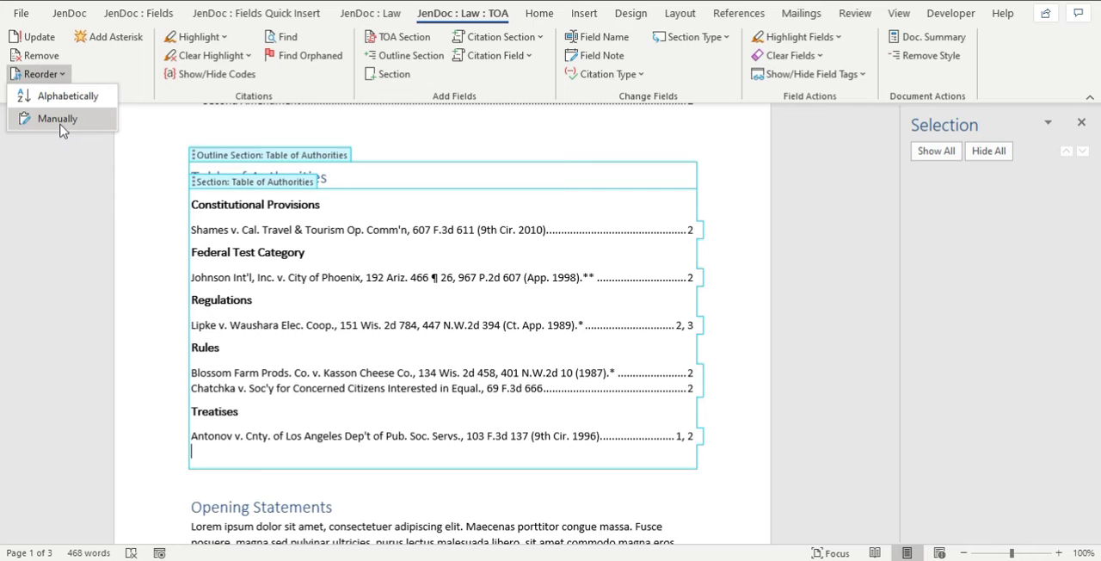
pyautogui.click(59, 119)
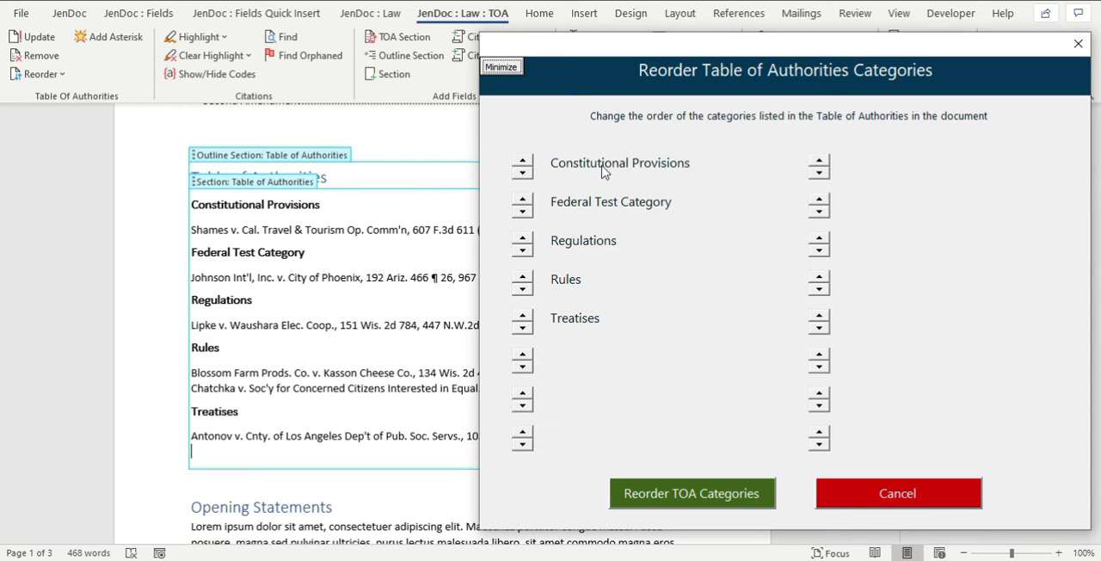
pyautogui.click(522, 275)
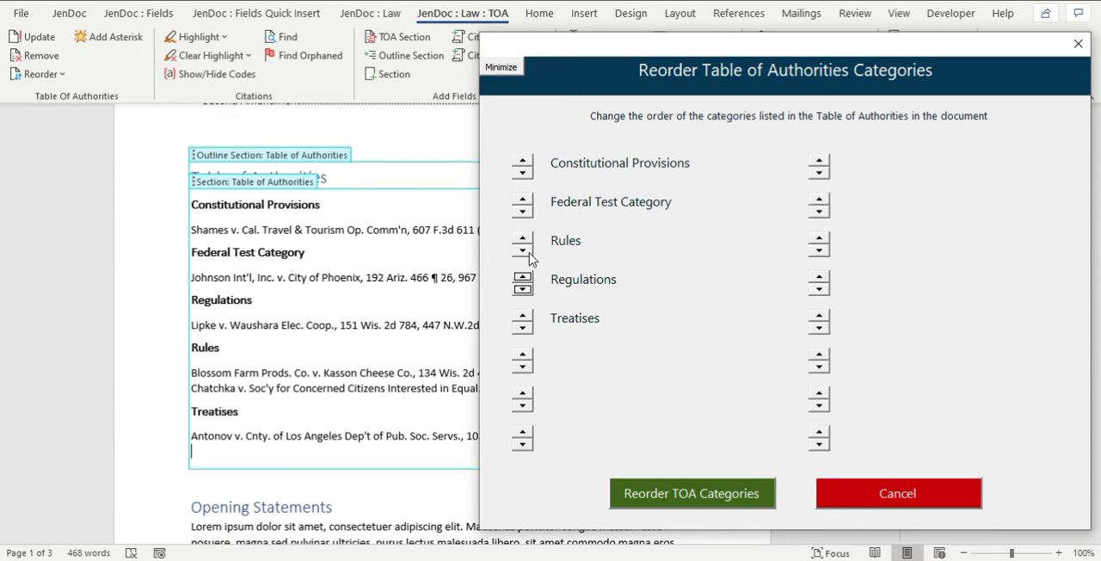
pyautogui.click(526, 239)
pyautogui.click(523, 198)
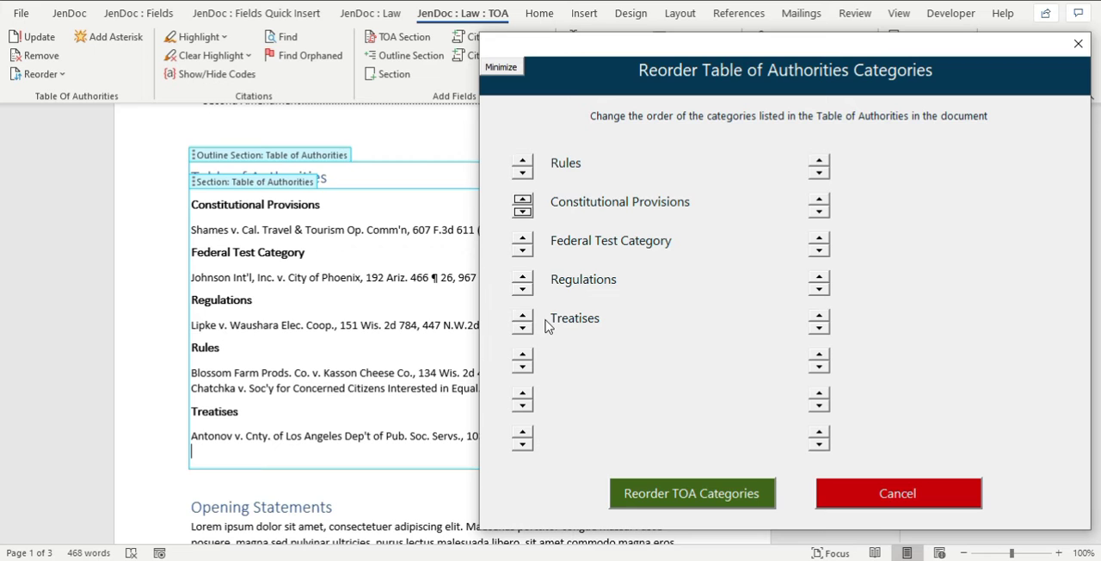
pyautogui.click(523, 249)
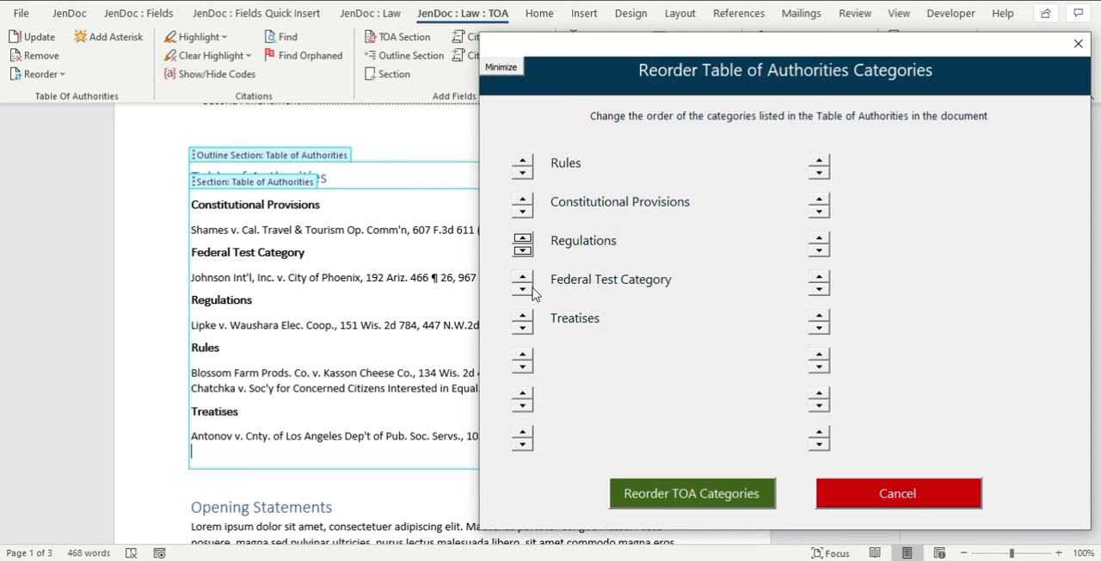
pyautogui.click(523, 290)
pyautogui.click(694, 495)
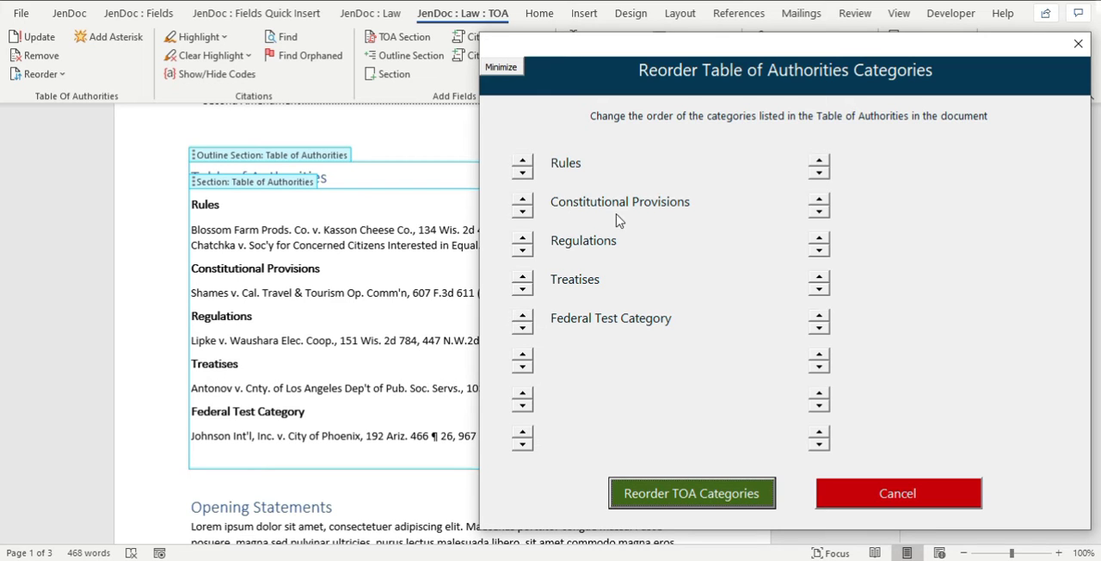
# Move Treatises up to second place, directly below Rules, apply the category order and close the reorder dialog.
pyautogui.click(522, 276)
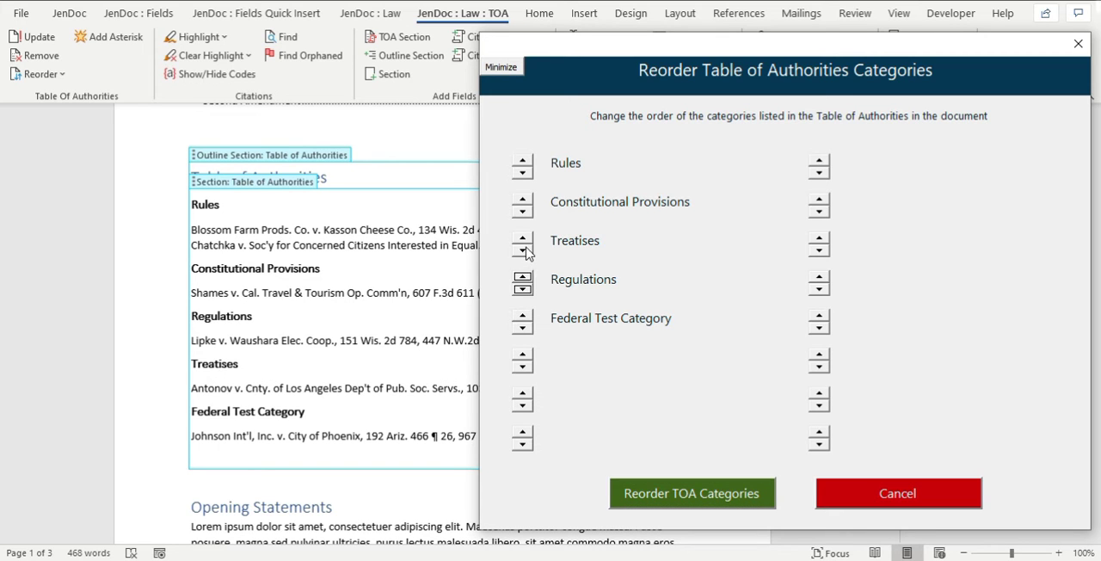
pyautogui.click(522, 237)
pyautogui.click(656, 486)
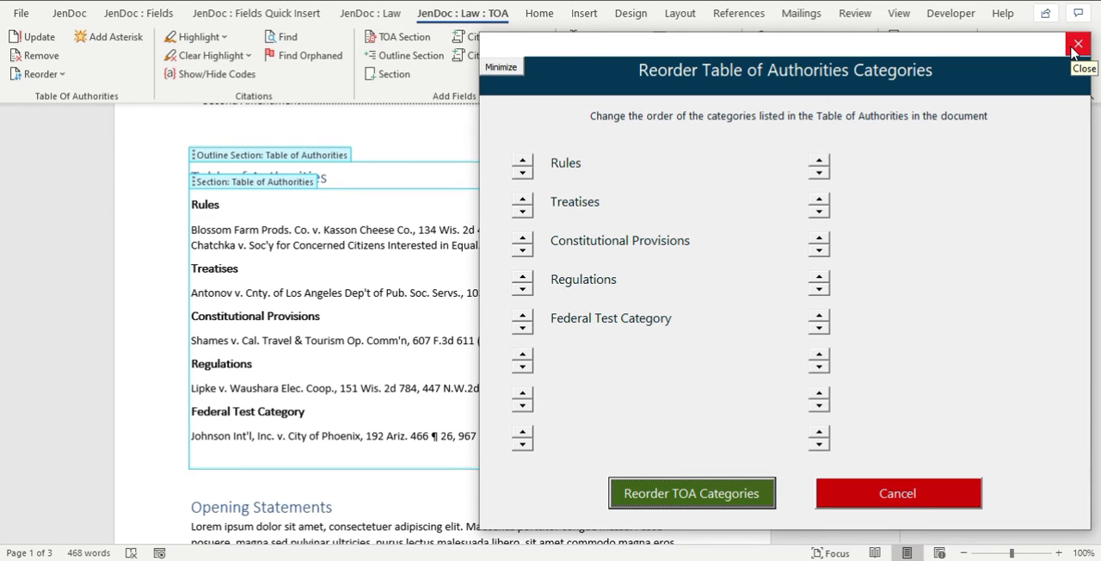
pyautogui.click(1076, 45)
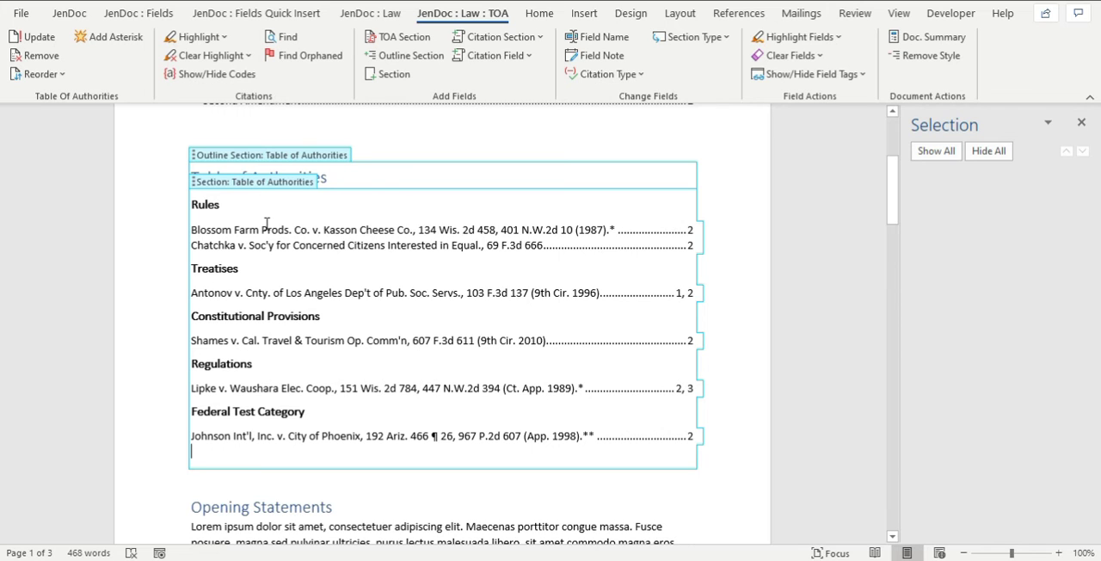
# Add margin asterisks beside the Blossom Farm and Shames citations in the table of authorities.
pyautogui.click(328, 228)
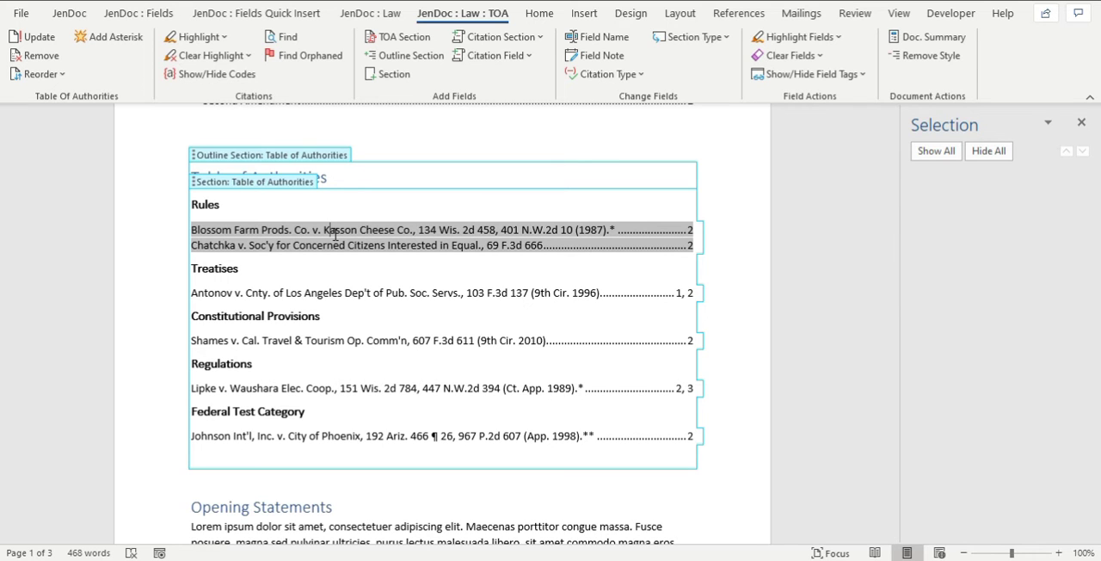
pyautogui.click(127, 37)
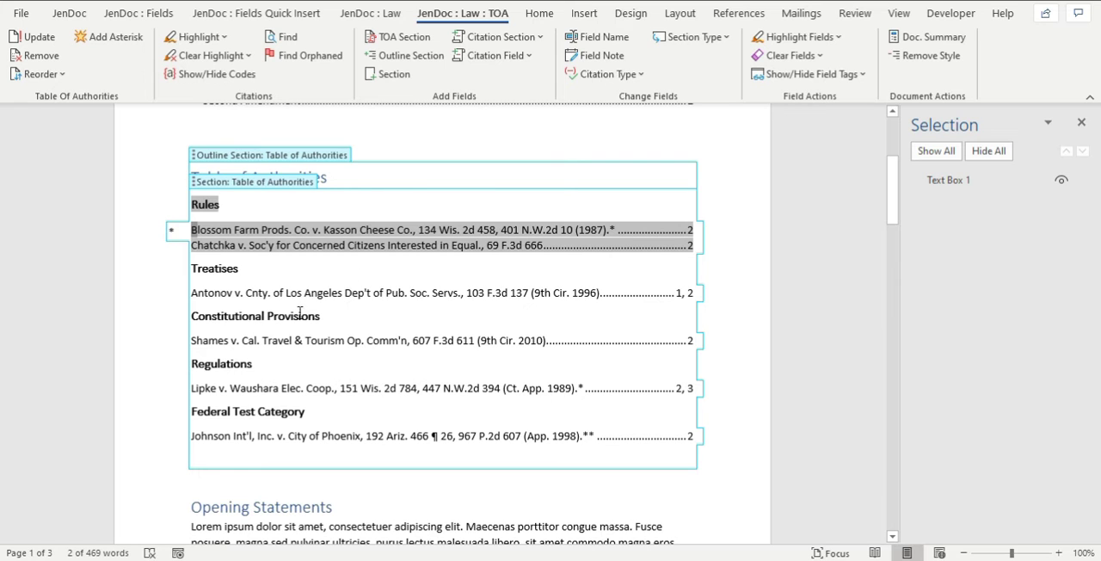
pyautogui.click(295, 340)
pyautogui.click(120, 37)
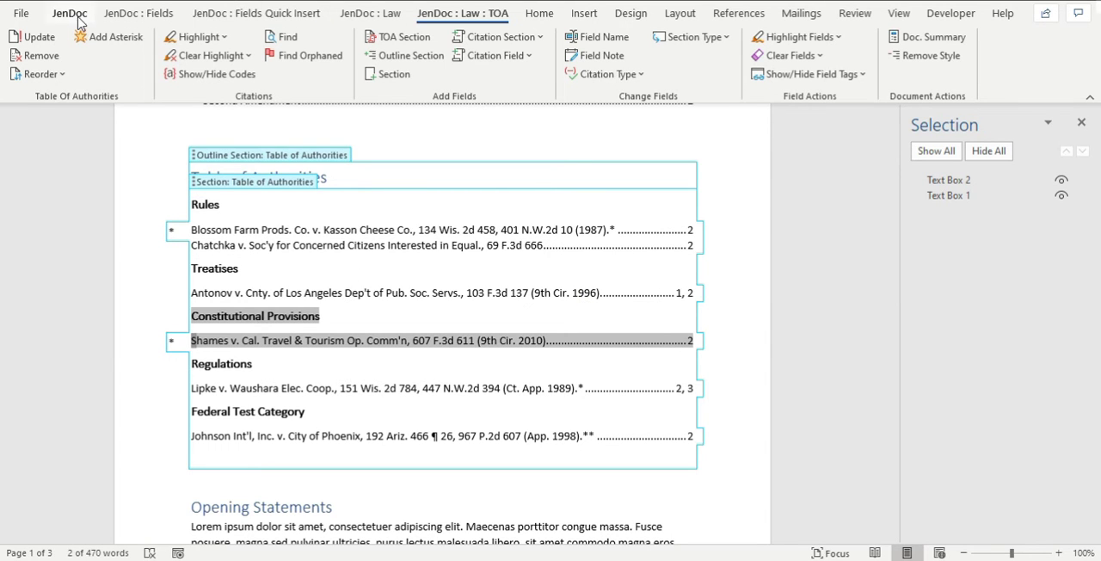
# Remove the margin asterisks from the Shames and Blossom Farm citations.
pyautogui.click(107, 39)
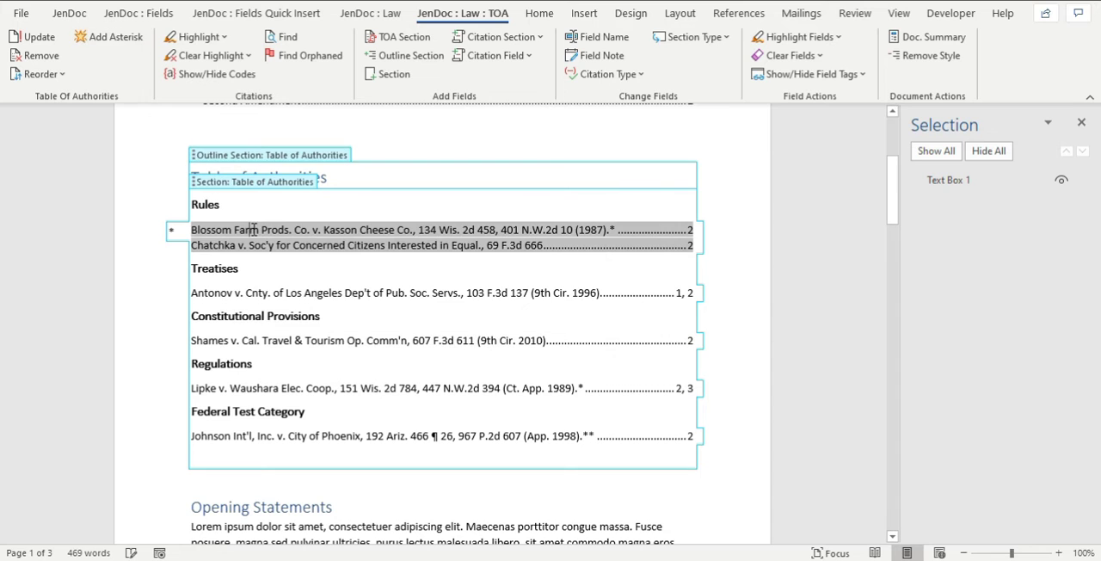
pyautogui.click(120, 38)
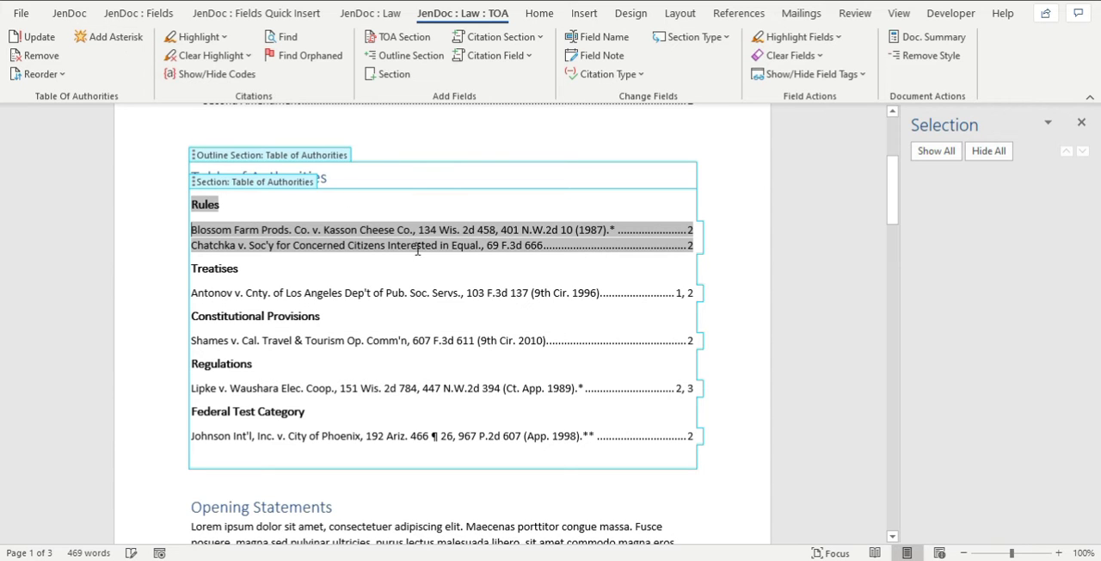
pyautogui.click(114, 36)
# Update the table of authorities to rebuild it in its default category order.
pyautogui.click(38, 40)
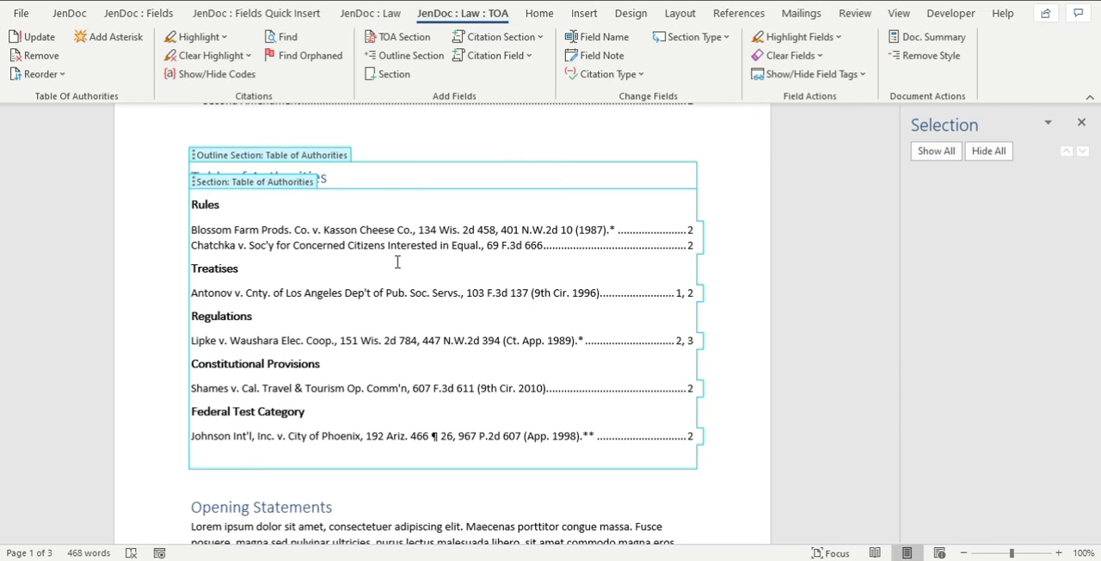
pyautogui.click(313, 260)
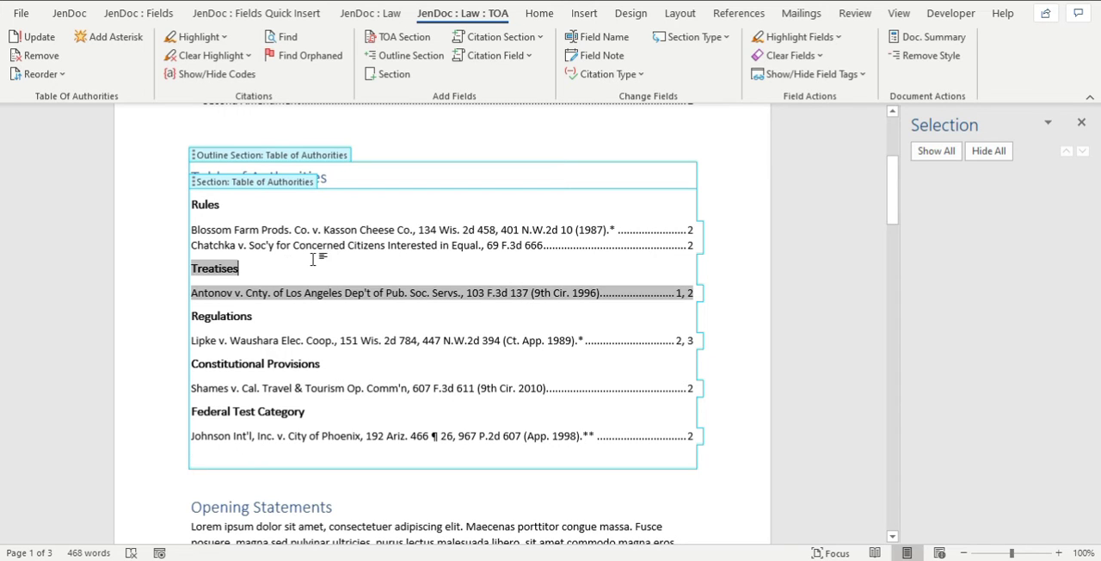
pyautogui.click(398, 218)
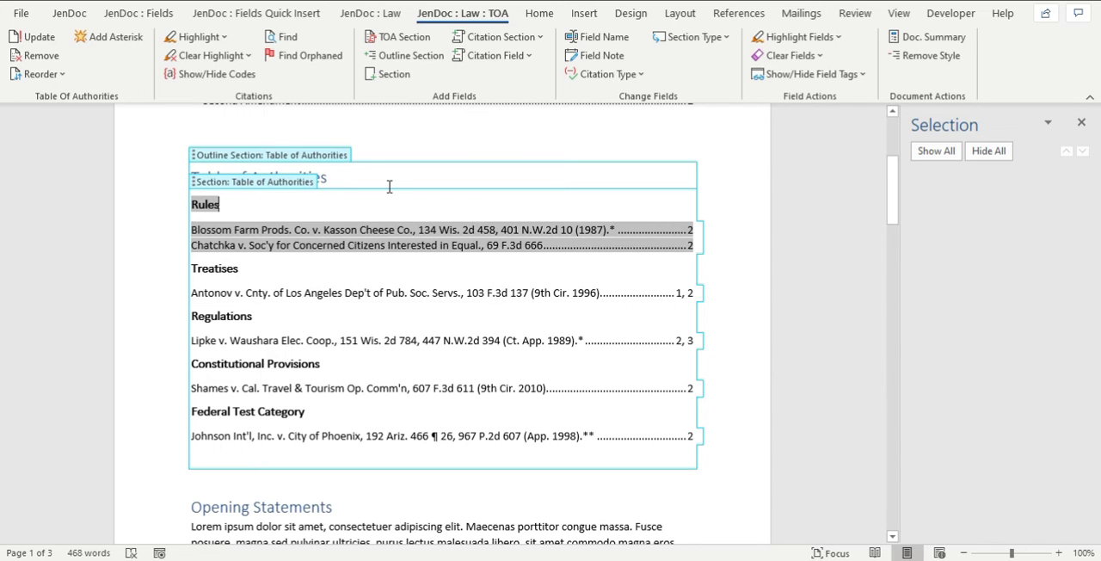
pyautogui.click(341, 184)
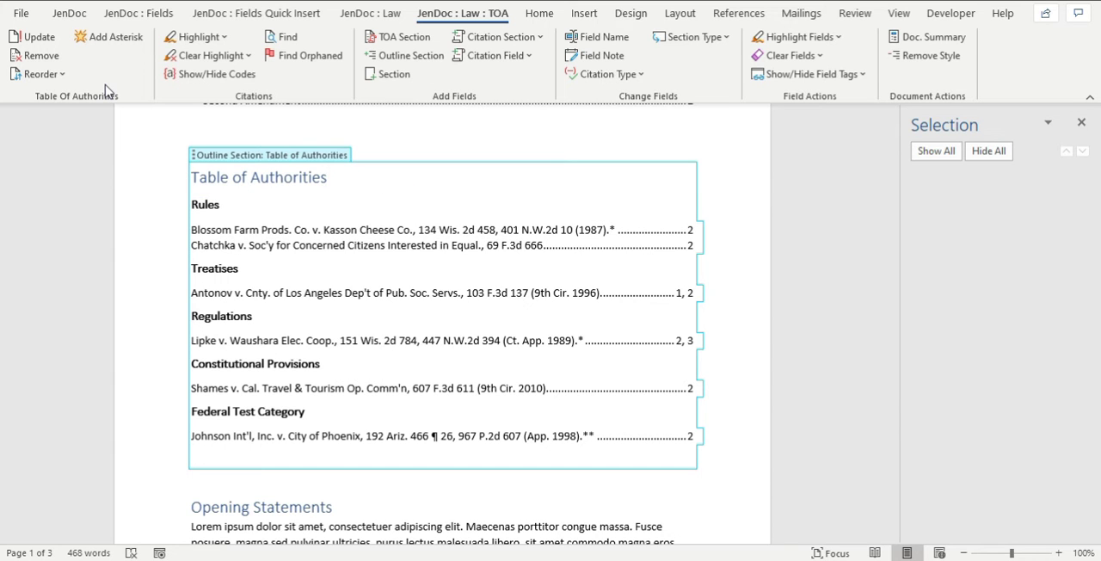
pyautogui.click(191, 40)
pyautogui.click(476, 206)
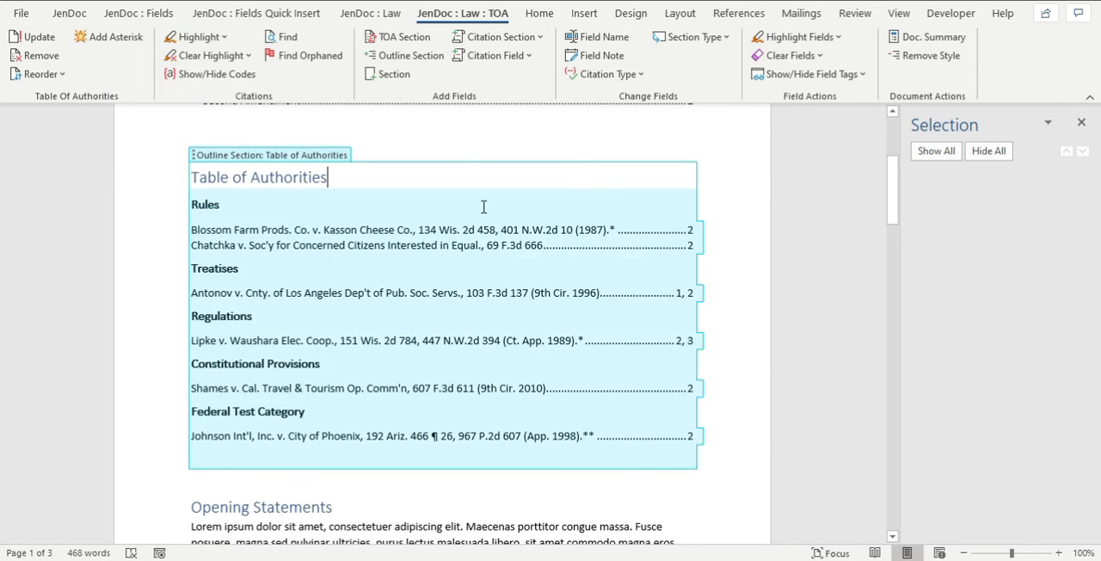
pyautogui.scroll(-5, 482, 206)
pyautogui.click(222, 56)
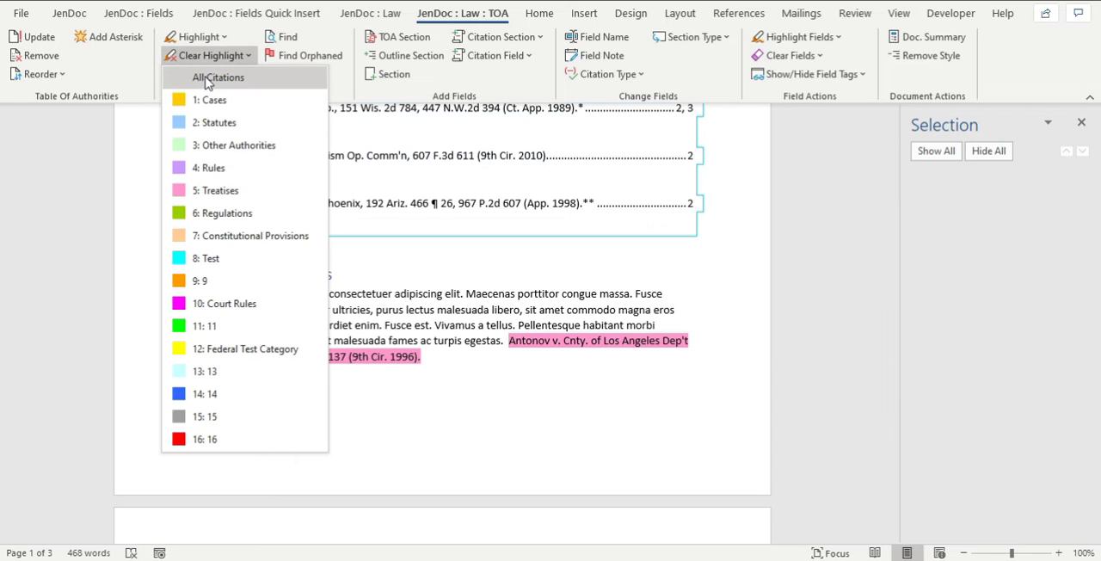
pyautogui.click(471, 240)
pyautogui.scroll(-6, 477, 239)
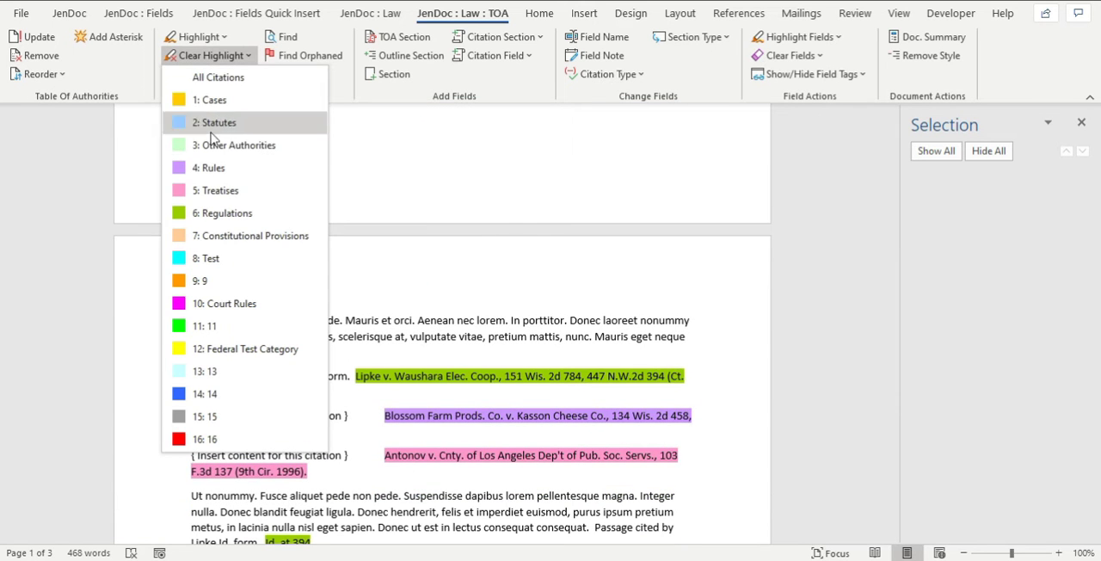
pyautogui.click(225, 434)
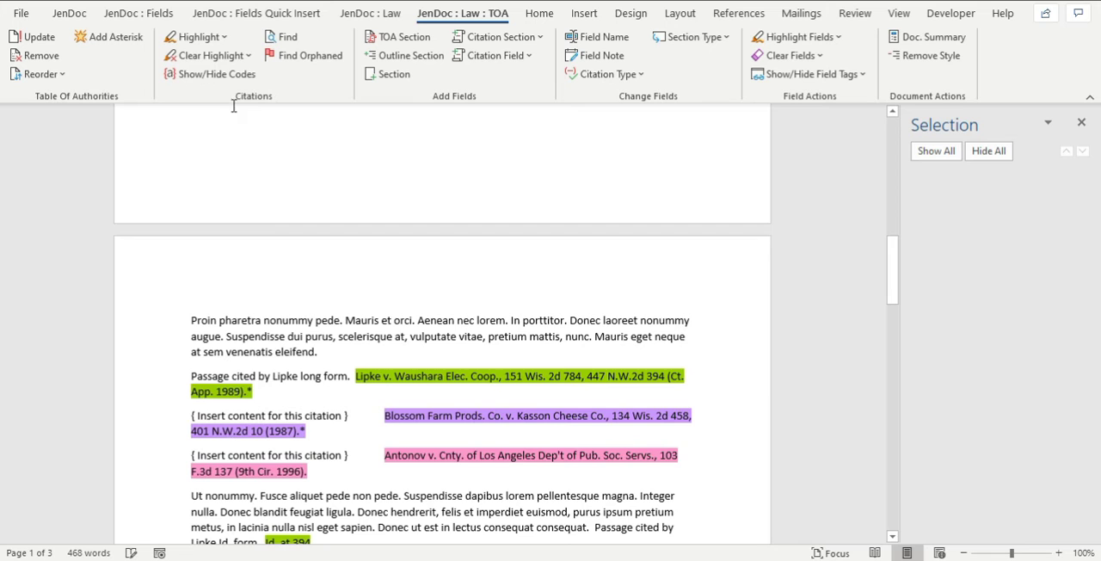
# Clear the highlighting from the Regulations citations and the Constitutional Provisions citations.
pyautogui.click(215, 56)
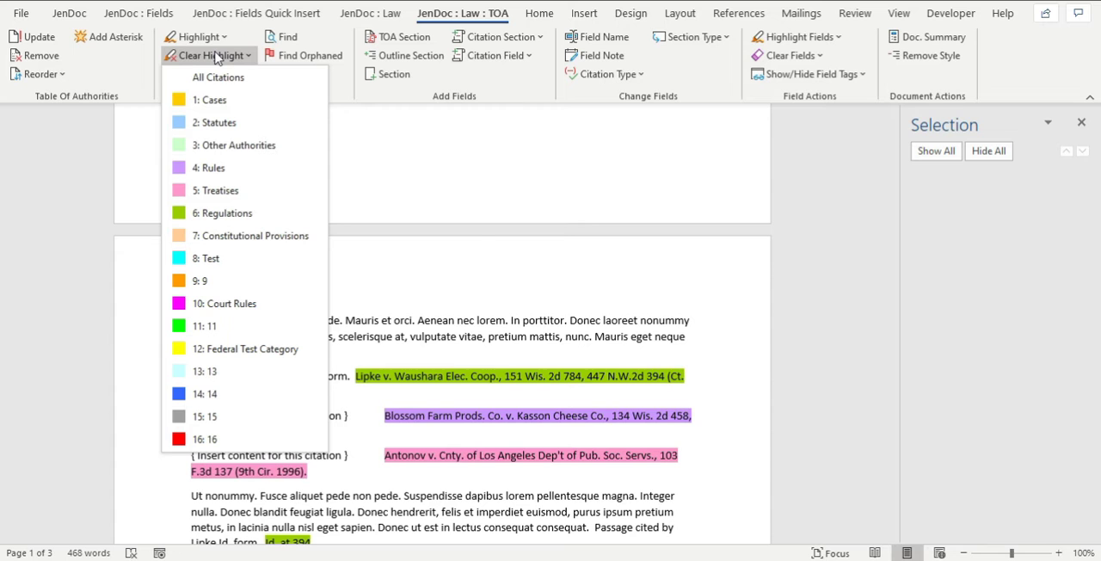
pyautogui.scroll(-3, 485, 309)
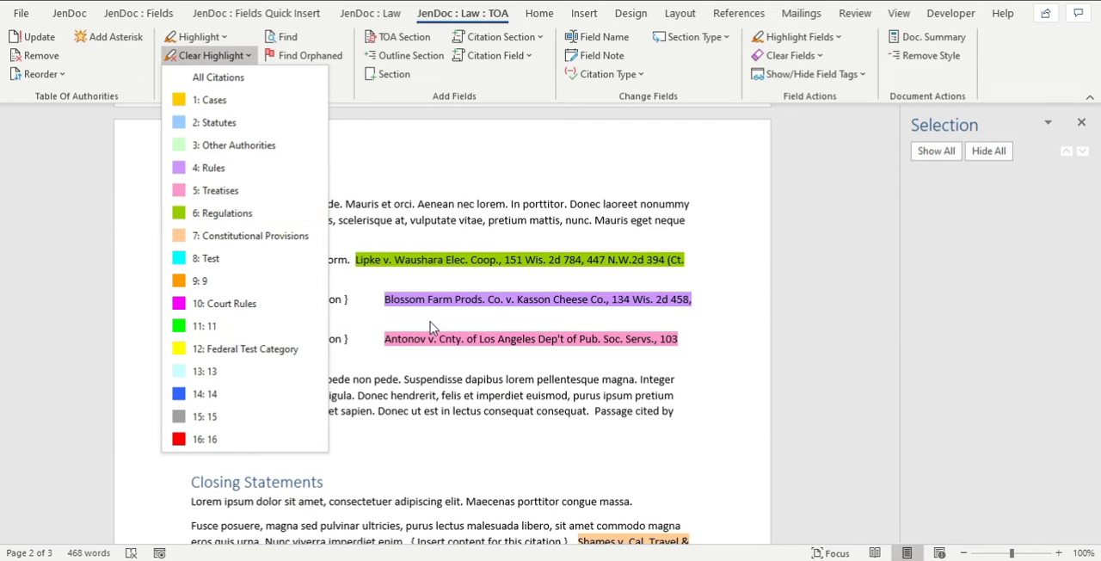
pyautogui.scroll(2, 421, 322)
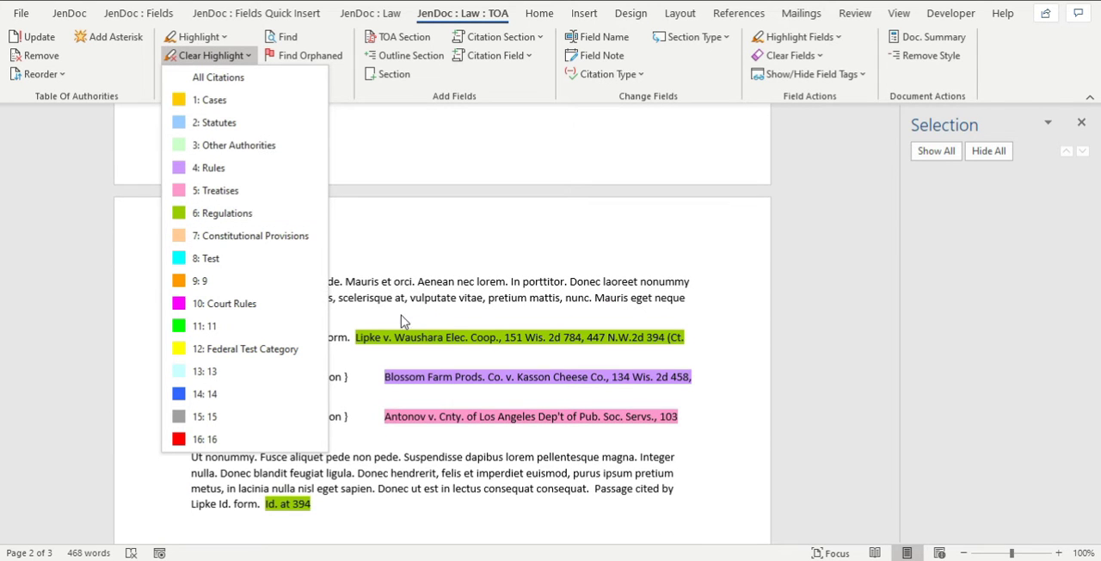
pyautogui.click(205, 222)
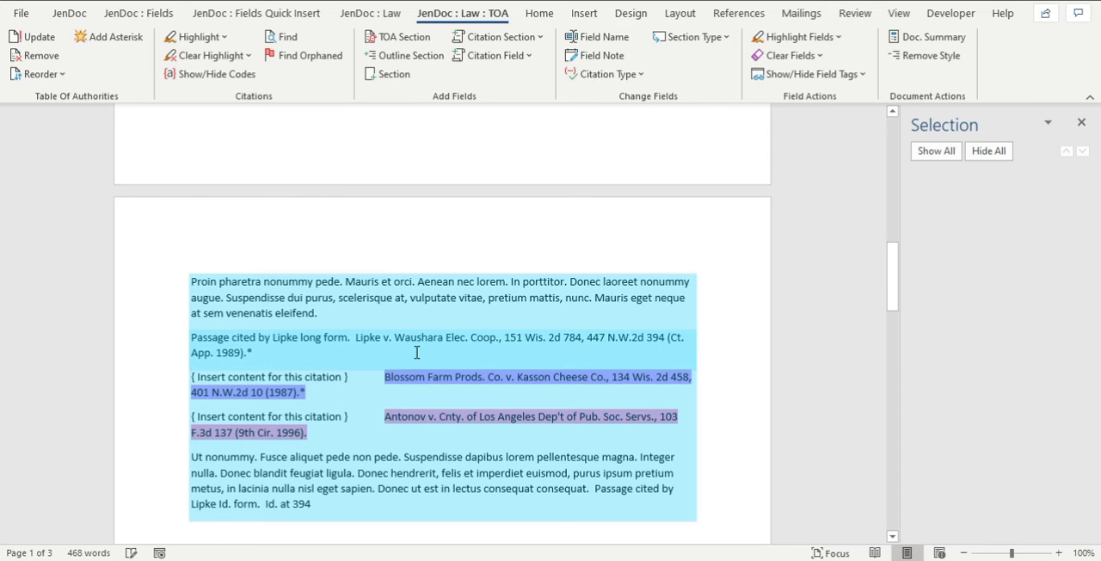
pyautogui.click(444, 489)
pyautogui.scroll(-3, 472, 458)
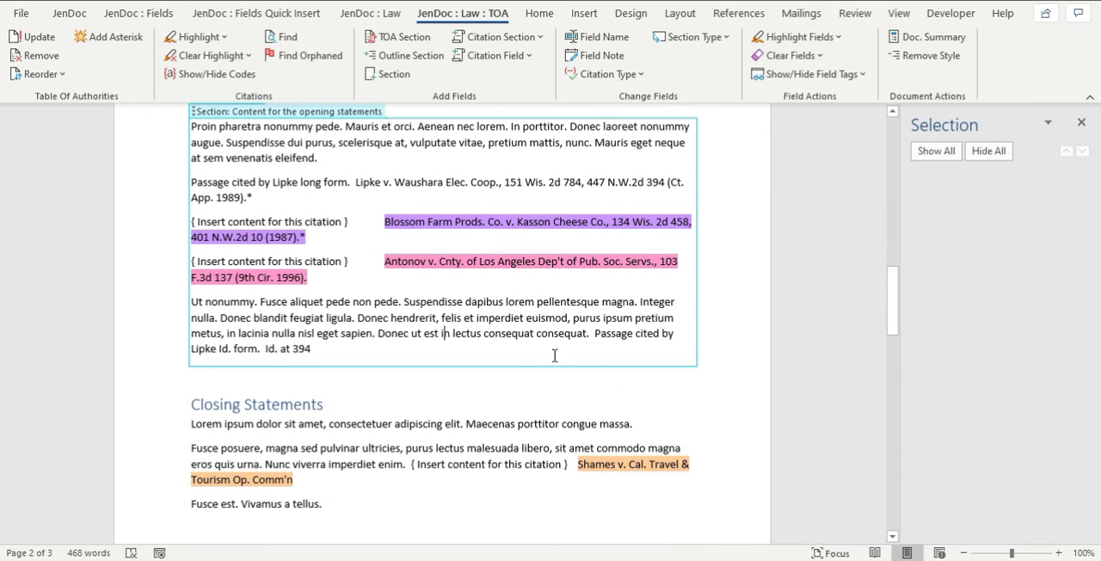
pyautogui.click(196, 55)
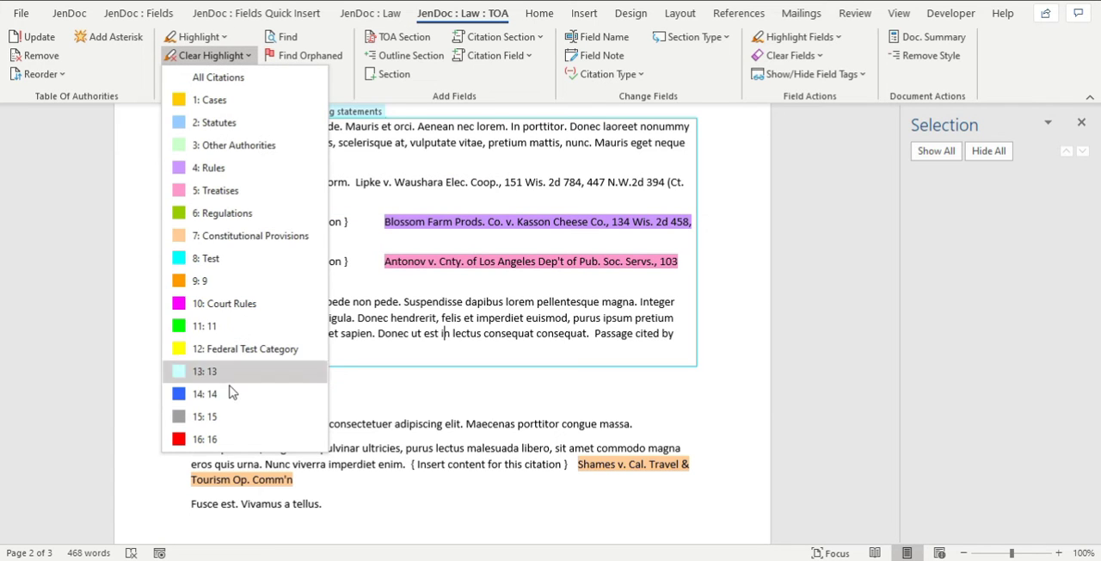
pyautogui.click(213, 237)
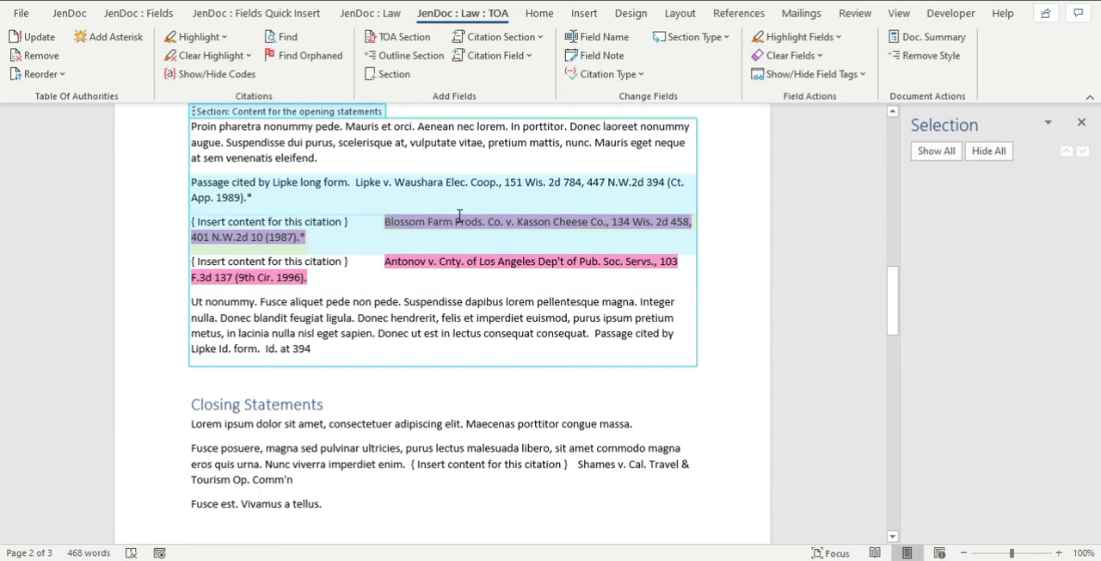
# Clear the highlighting from all remaining citations in the document.
pyautogui.click(197, 37)
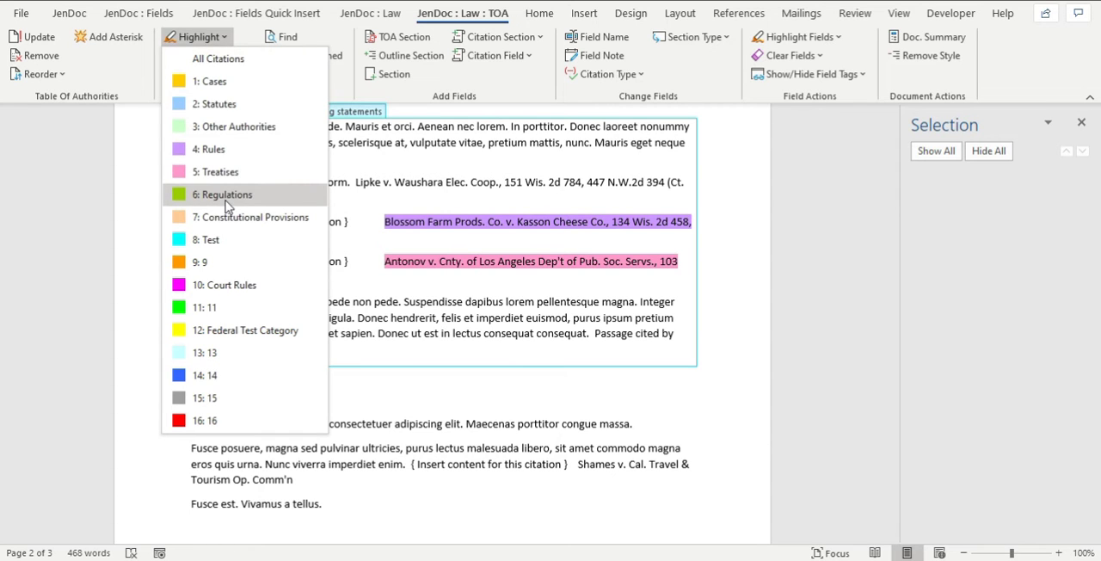
pyautogui.click(125, 136)
pyautogui.click(209, 57)
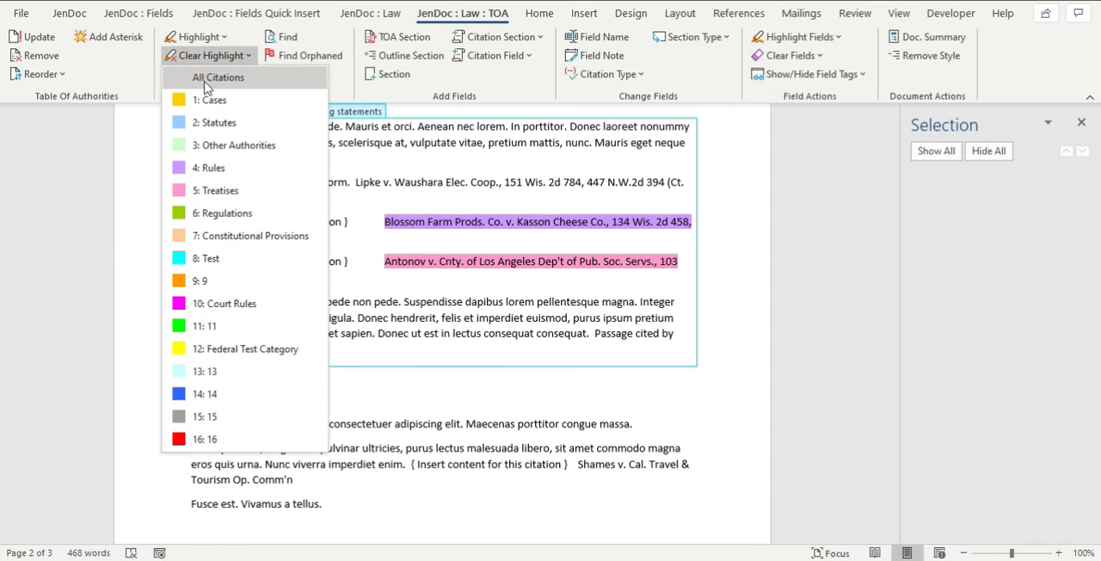
pyautogui.click(67, 198)
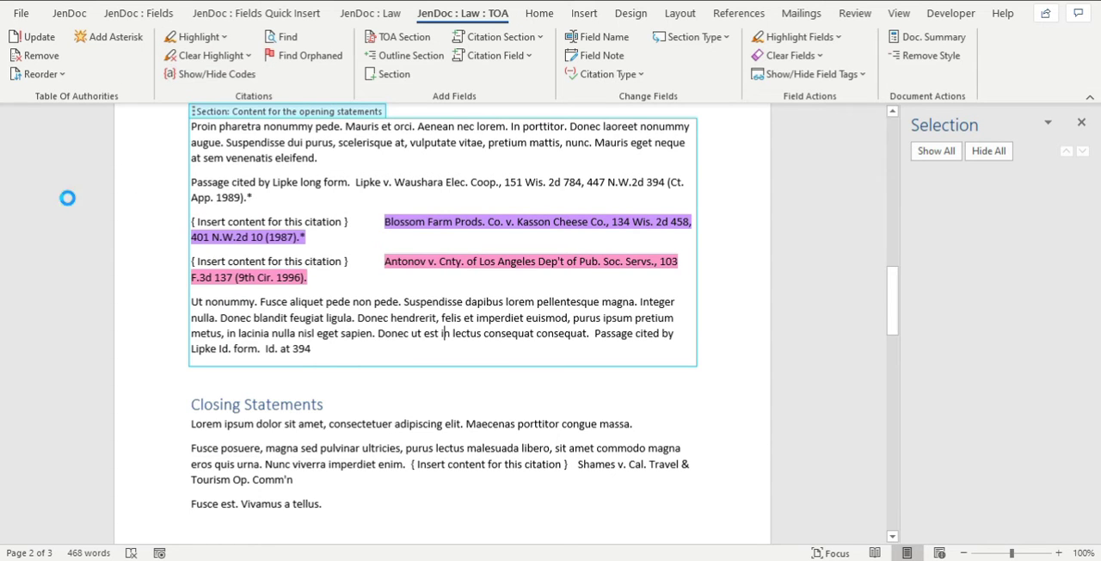
# Highlight only the Regulations citations and check them through to the Second Amendment section.
pyautogui.click(202, 38)
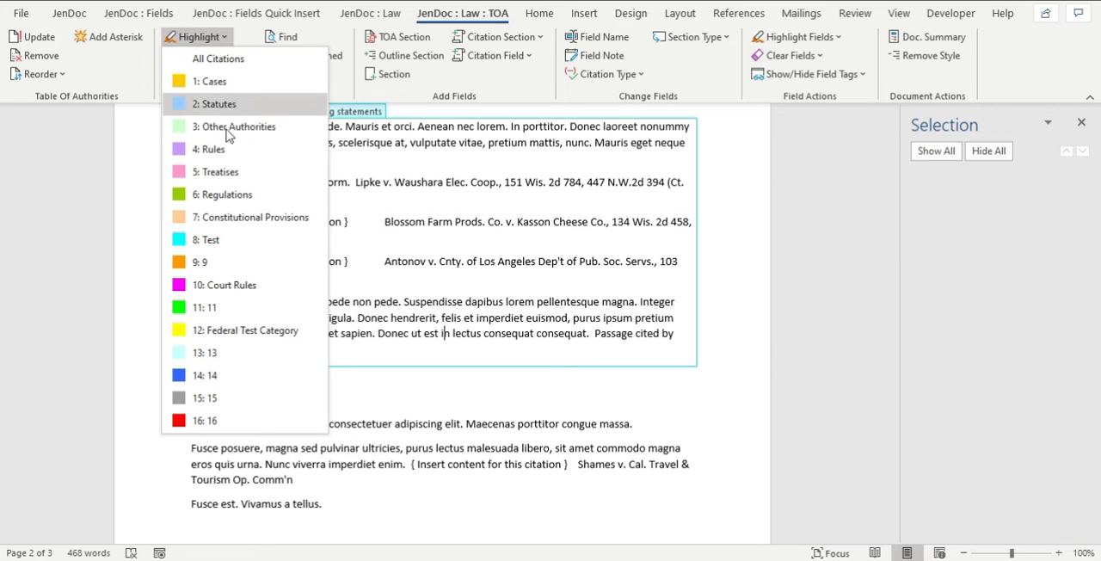
pyautogui.click(217, 195)
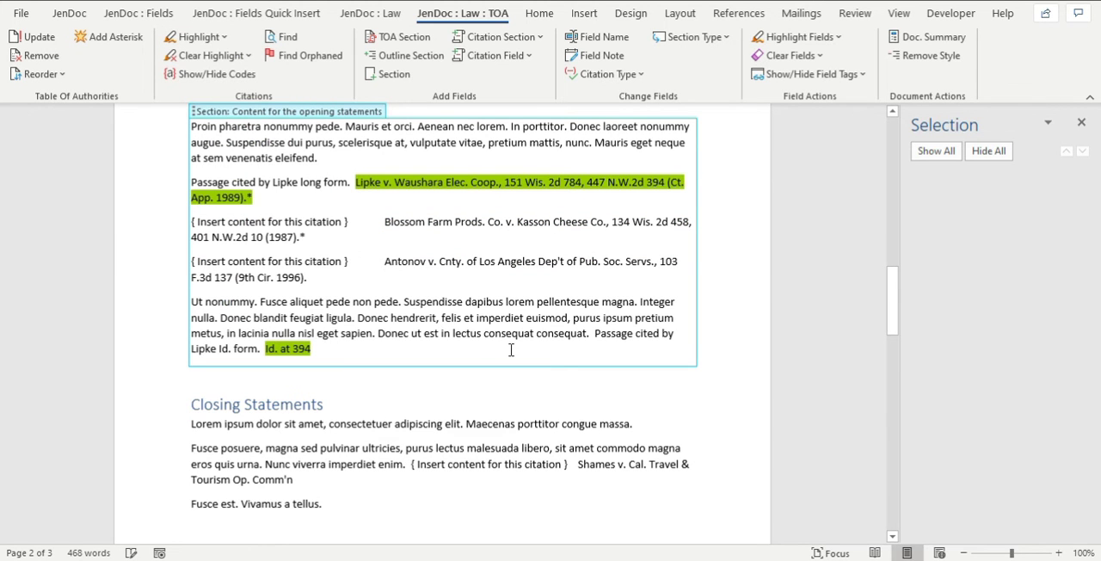
pyautogui.scroll(-8, 513, 350)
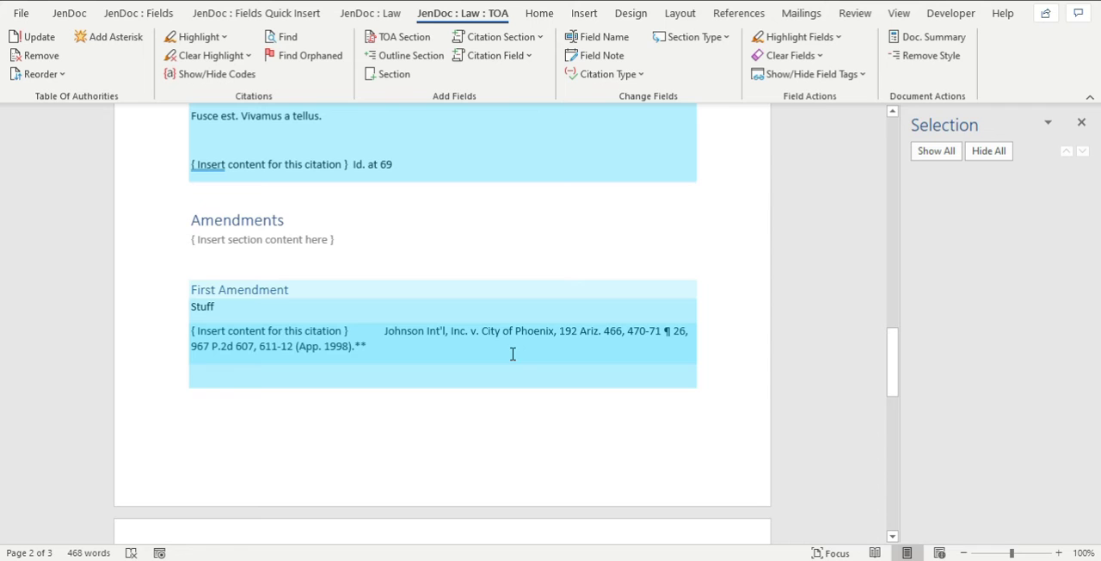
pyautogui.scroll(-4, 512, 354)
pyautogui.scroll(3, 511, 356)
pyautogui.scroll(-4, 511, 356)
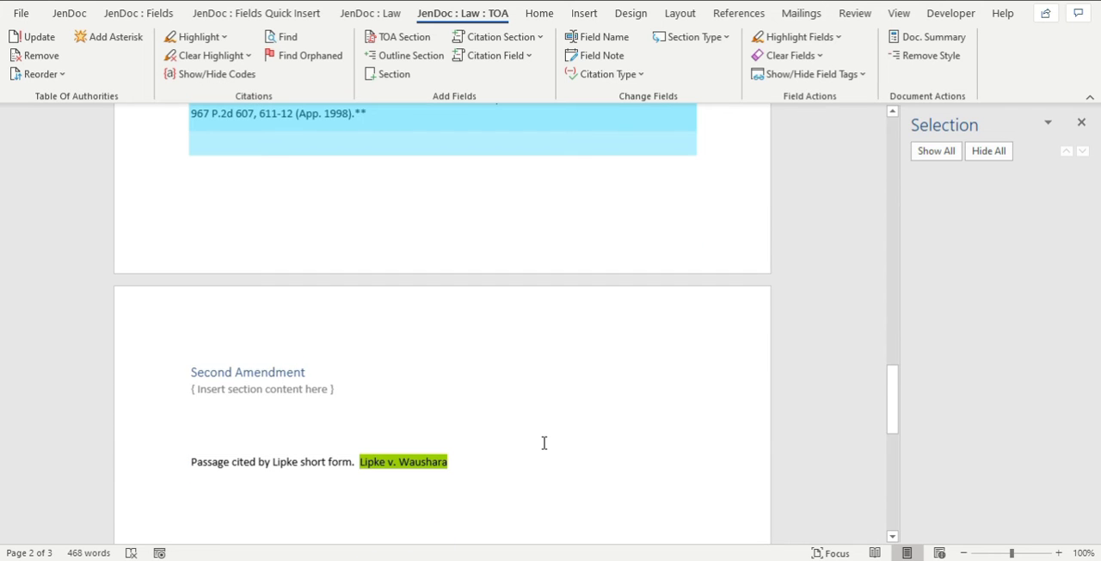
pyautogui.scroll(-2, 542, 436)
pyautogui.scroll(15, 539, 430)
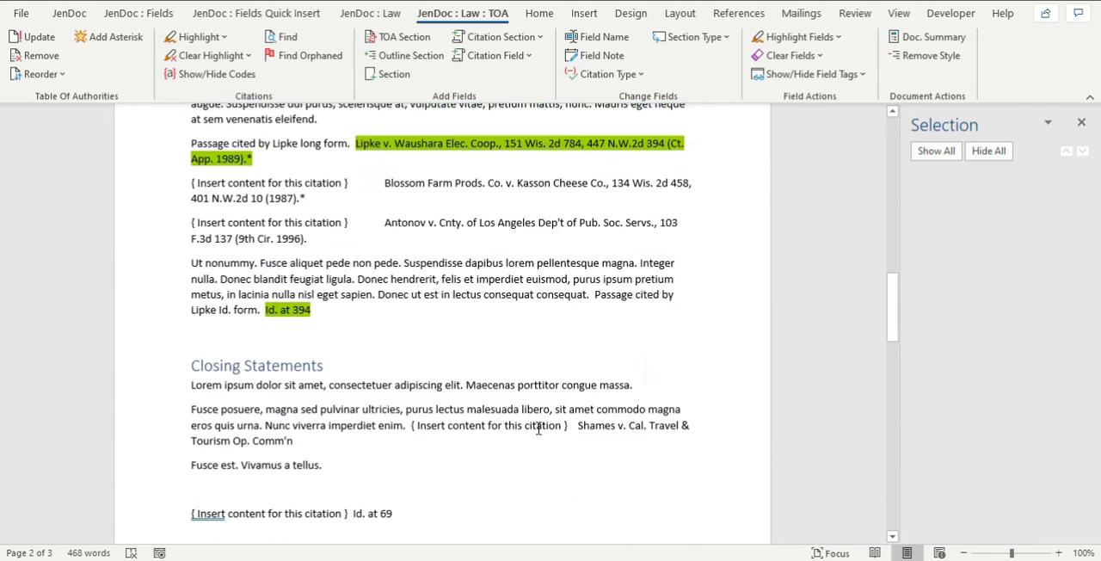
pyautogui.scroll(8, 539, 428)
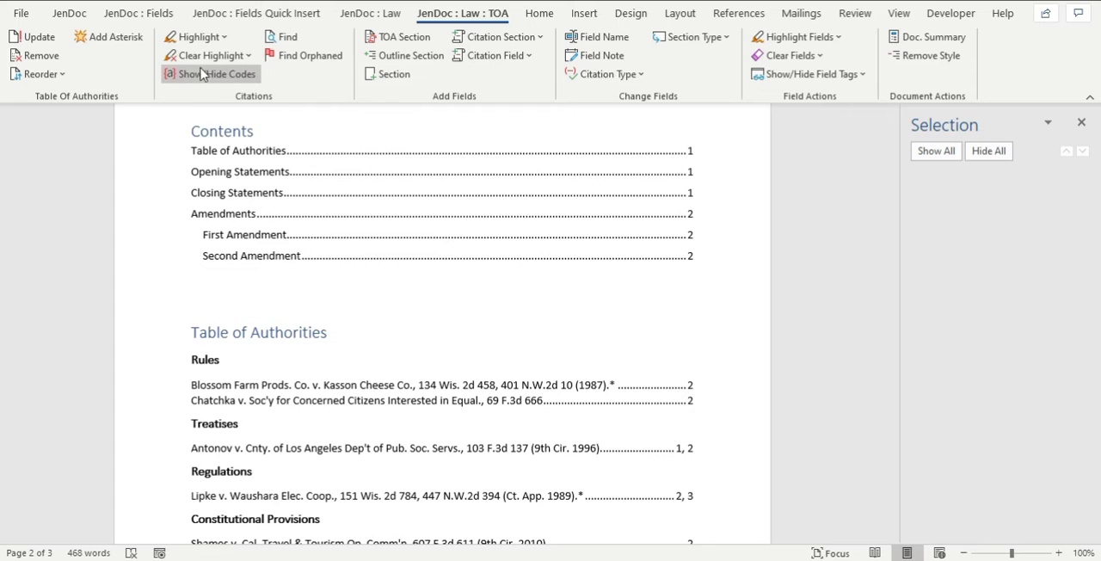
# Clear the citation highlighting again for all categories.
pyautogui.click(211, 55)
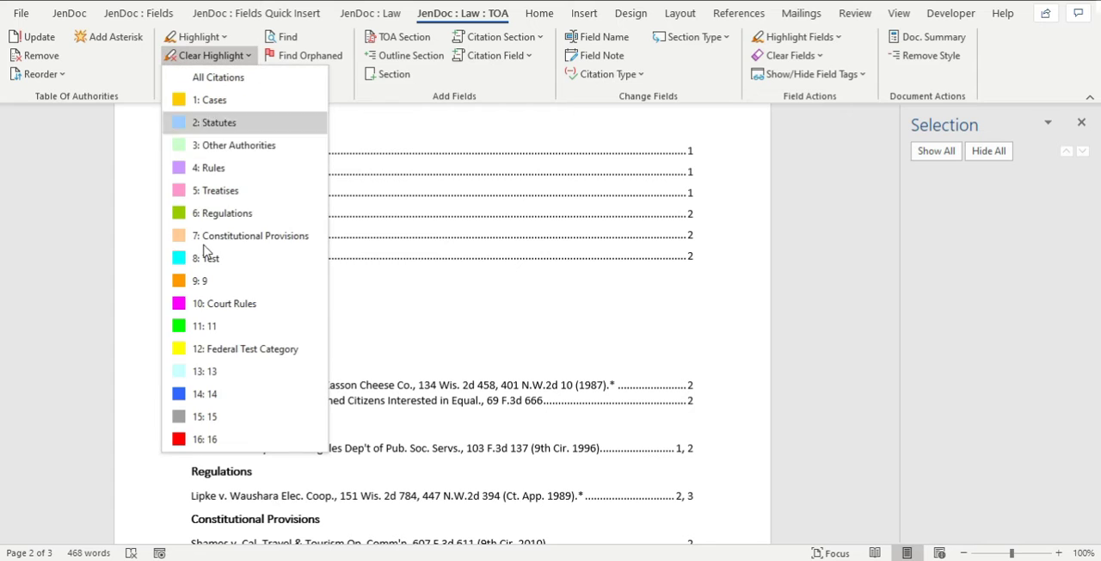
pyautogui.click(96, 153)
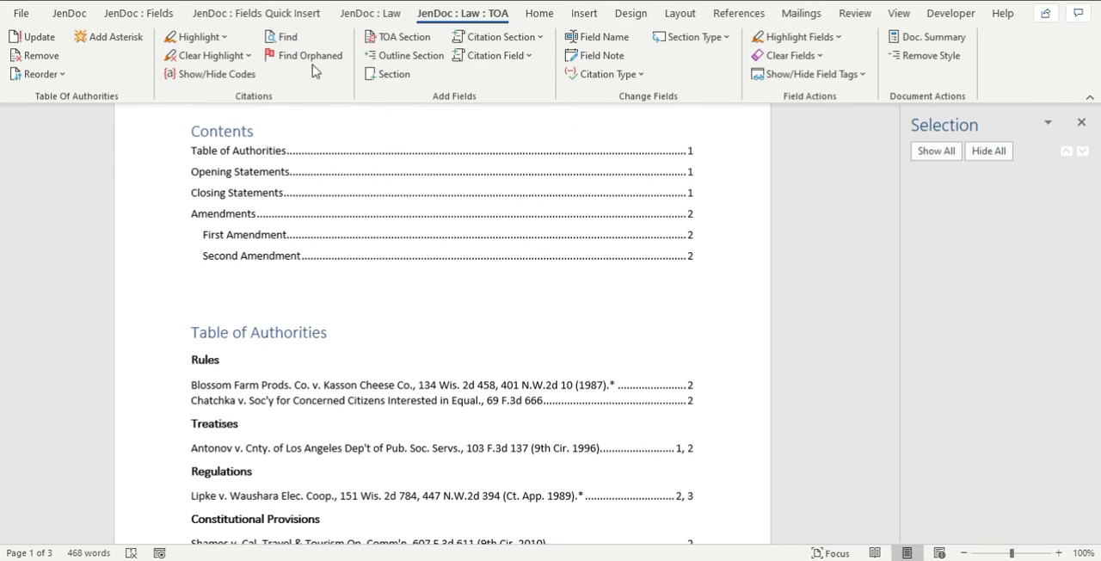
pyautogui.click(193, 56)
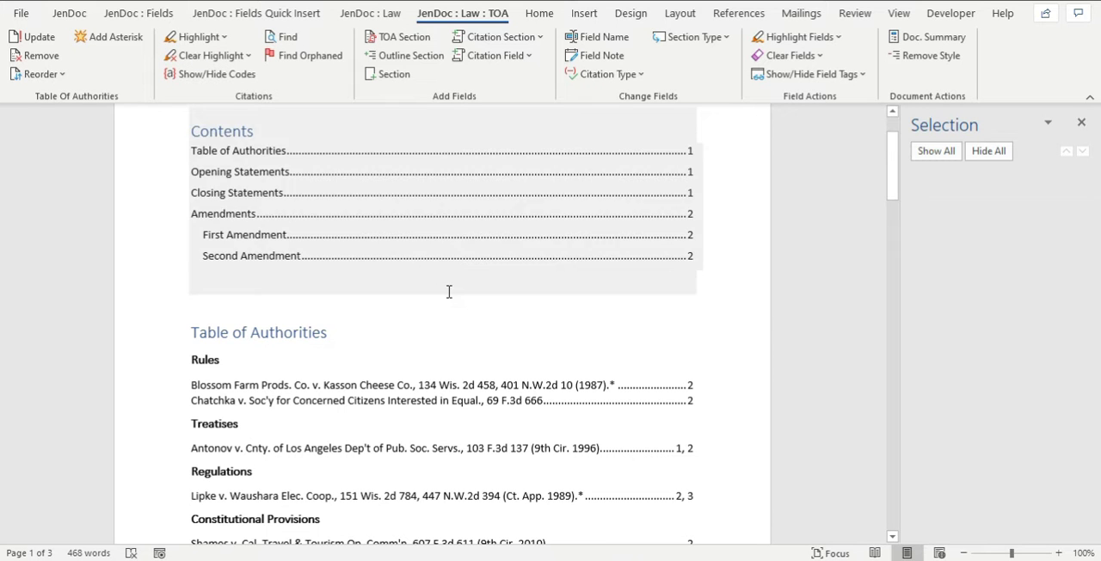
pyautogui.scroll(-3, 444, 286)
pyautogui.click(444, 288)
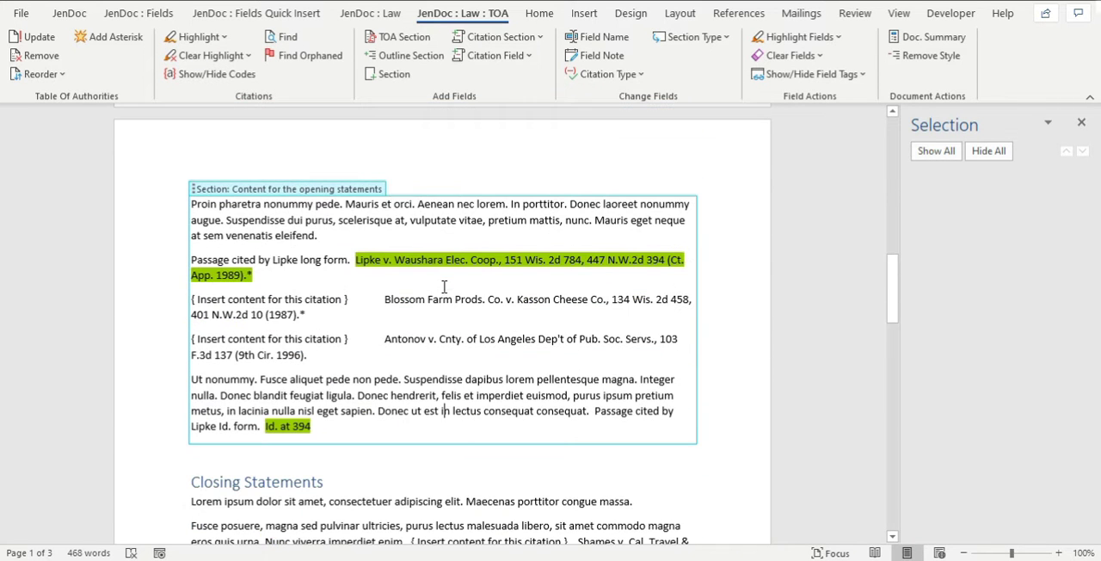
# Step through all citations in the document with Find Citations, then restart the search at the beginning of the document.
pyautogui.click(286, 39)
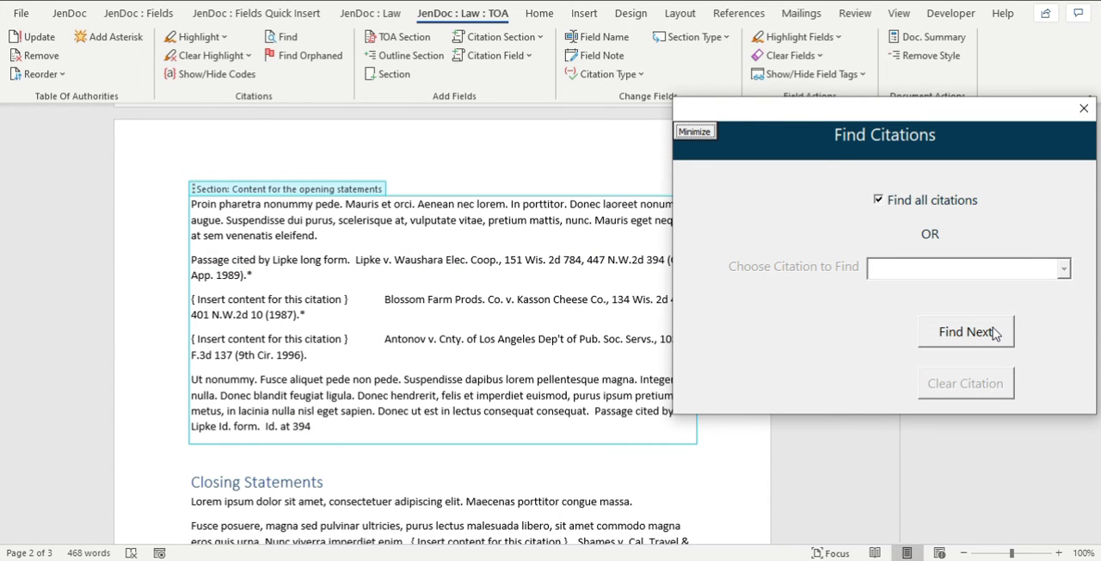
pyautogui.scroll(11, 540, 291)
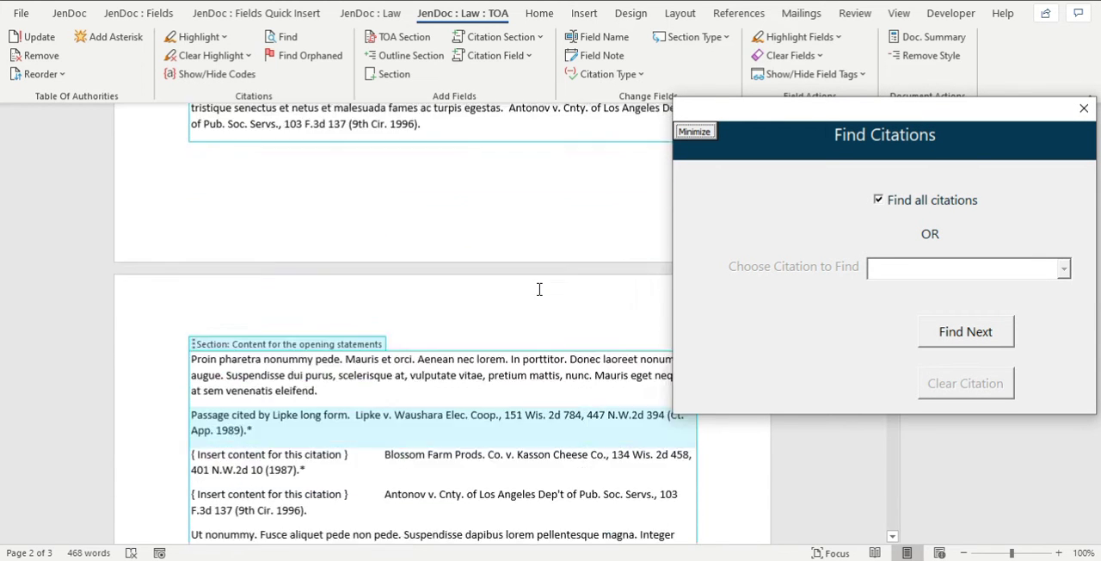
pyautogui.scroll(-4, 539, 290)
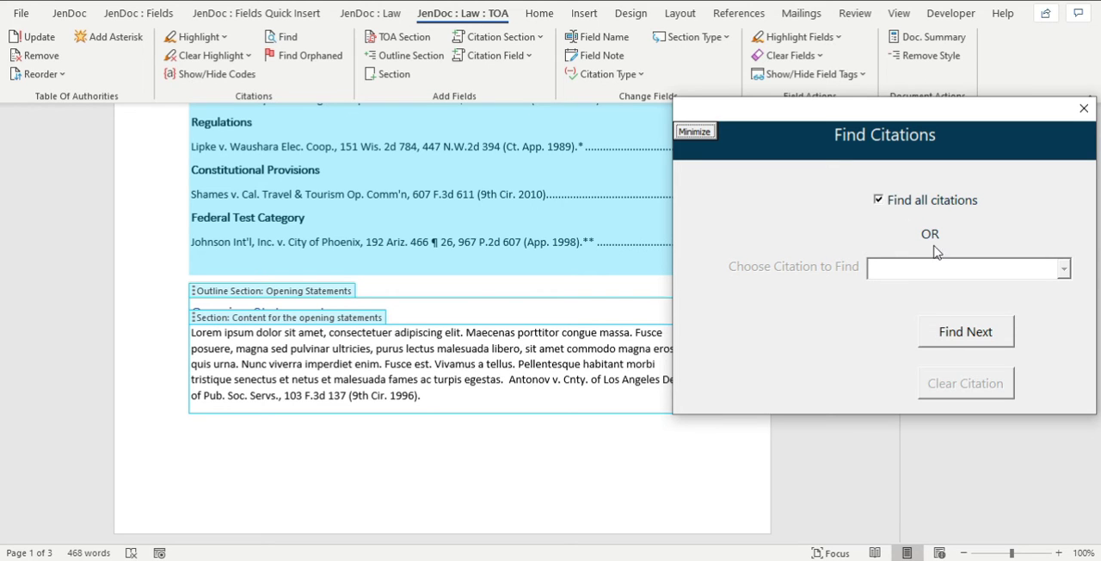
pyautogui.click(965, 332)
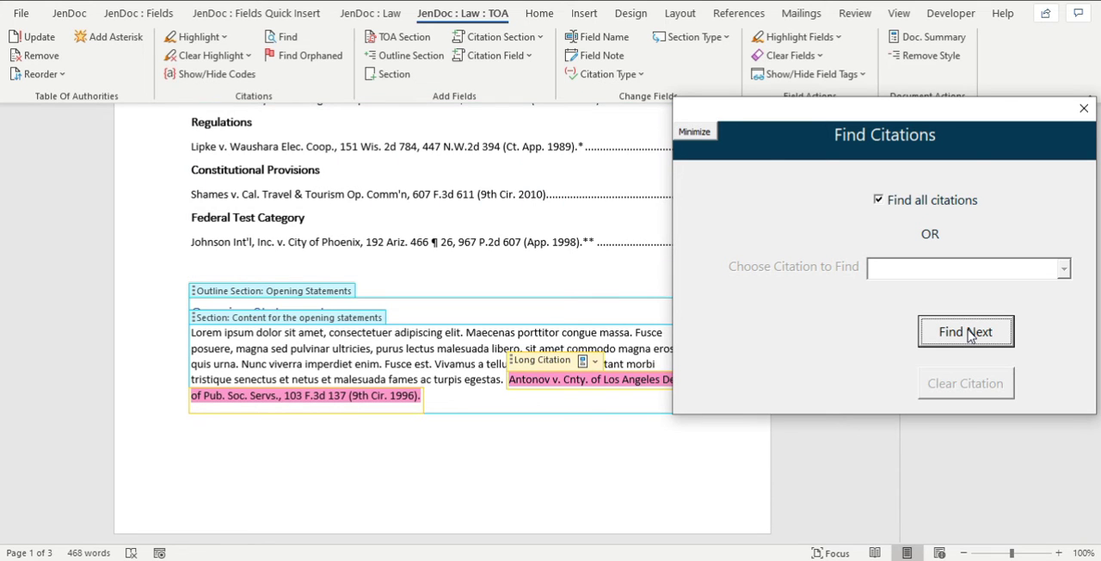
pyautogui.click(968, 334)
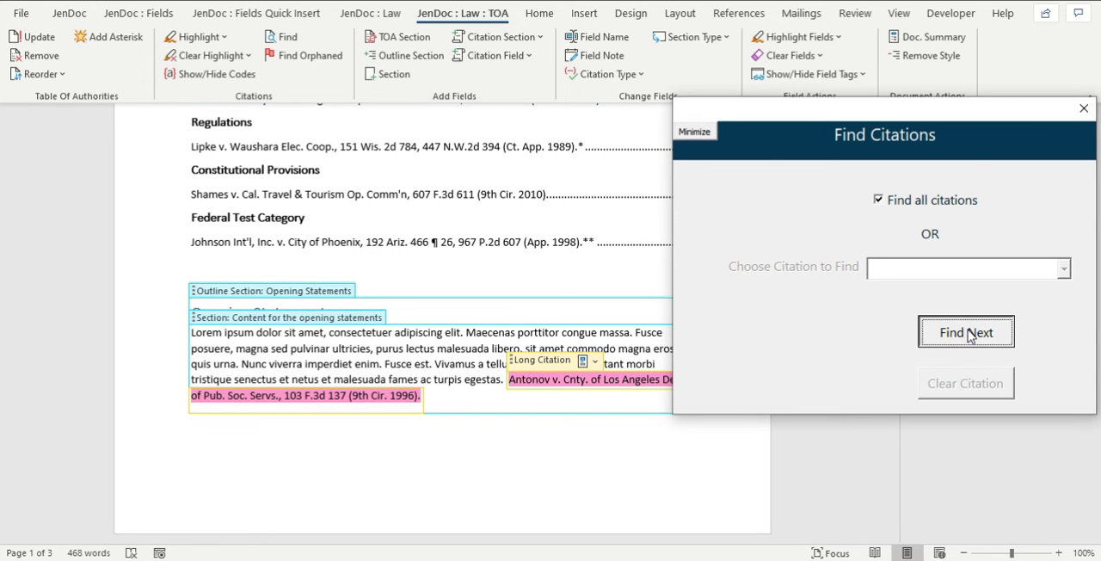
pyautogui.click(968, 336)
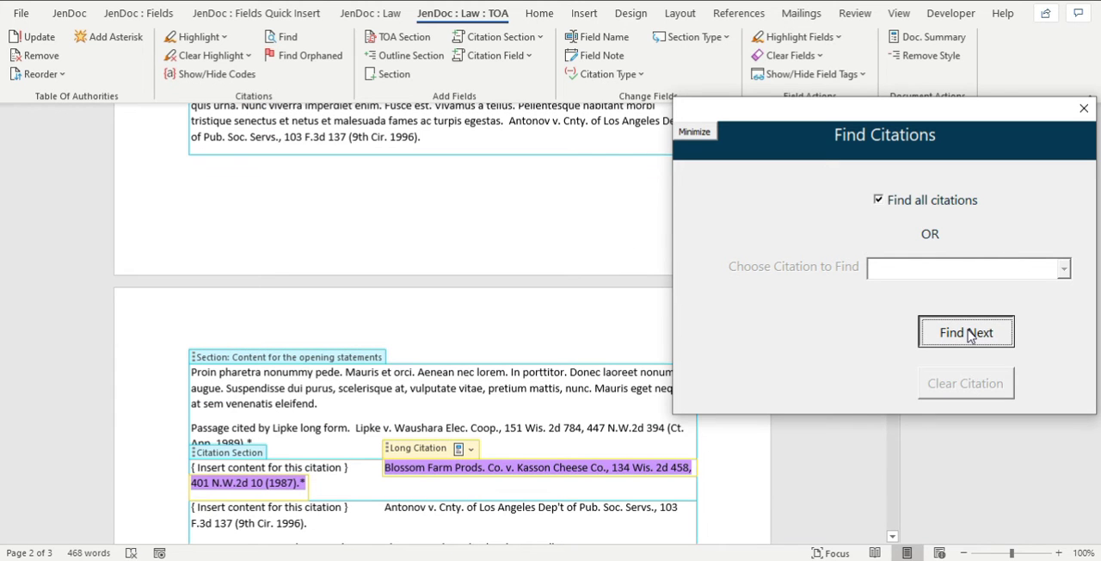
pyautogui.click(969, 336)
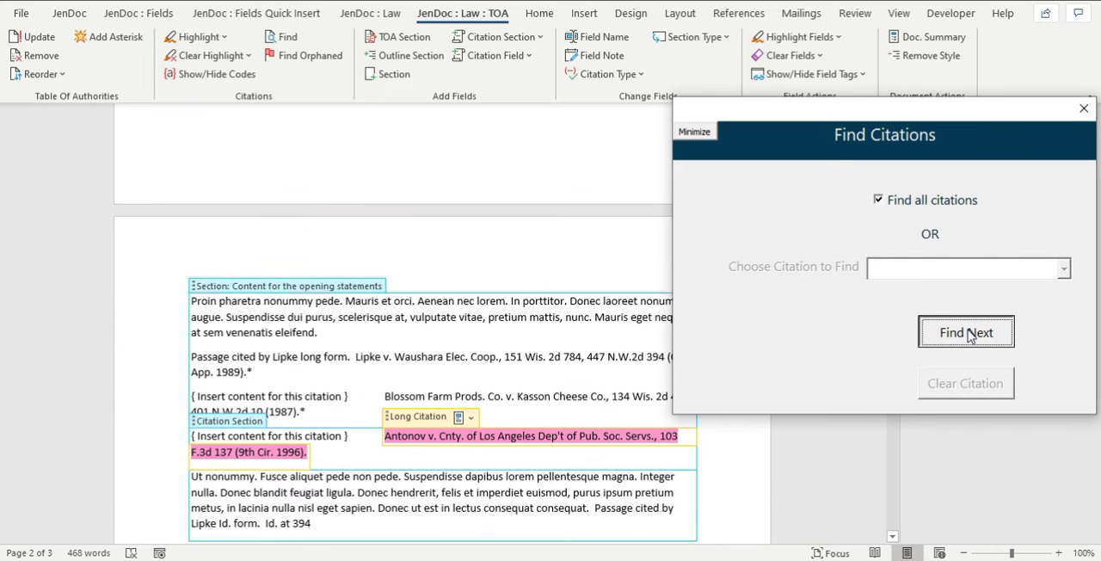
pyautogui.click(968, 336)
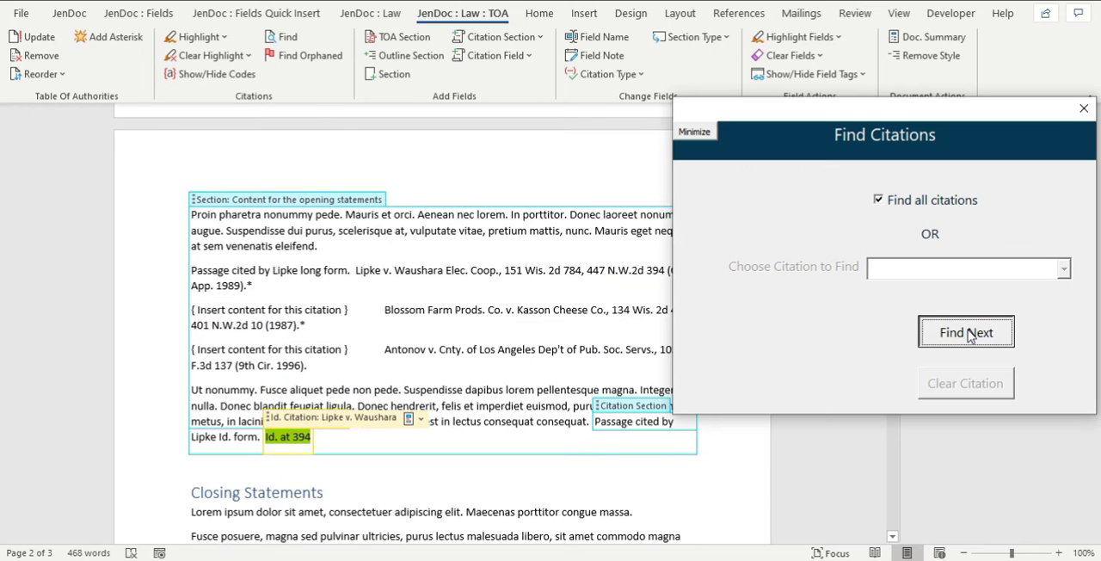
pyautogui.click(970, 336)
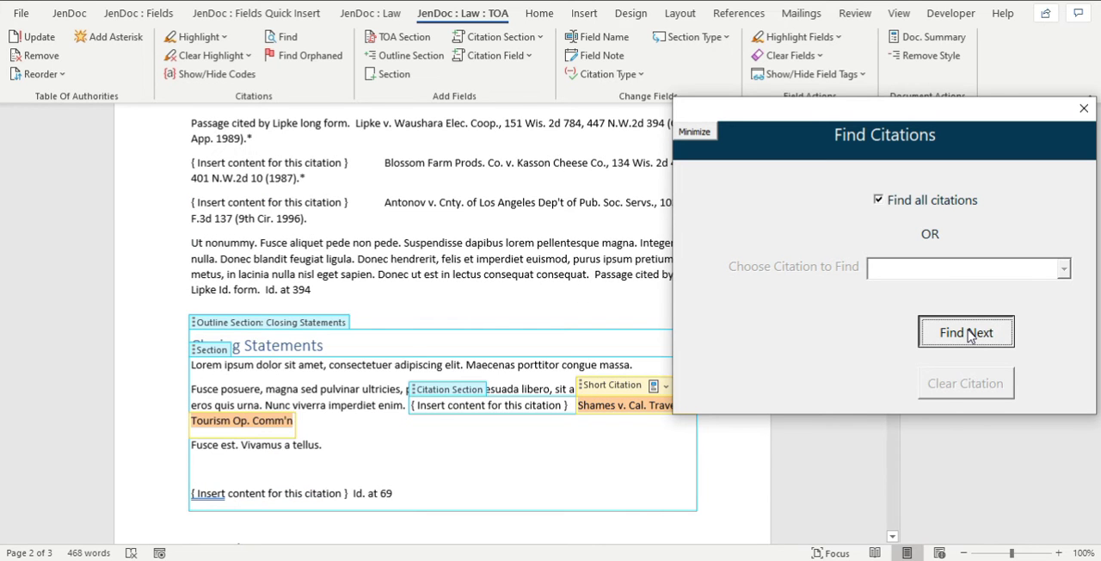
pyautogui.click(970, 335)
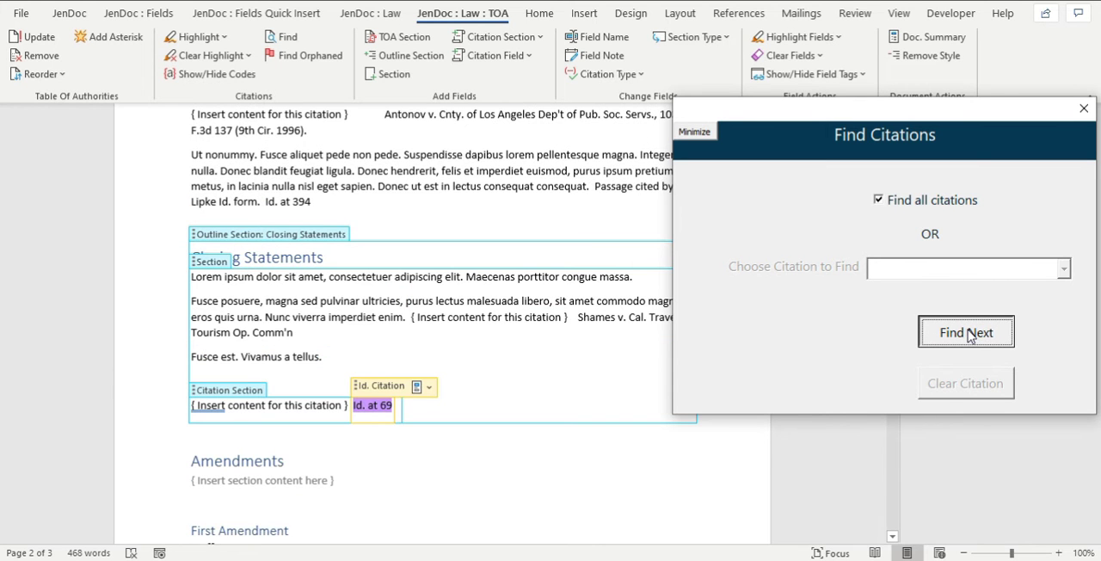
pyautogui.click(969, 335)
pyautogui.click(969, 334)
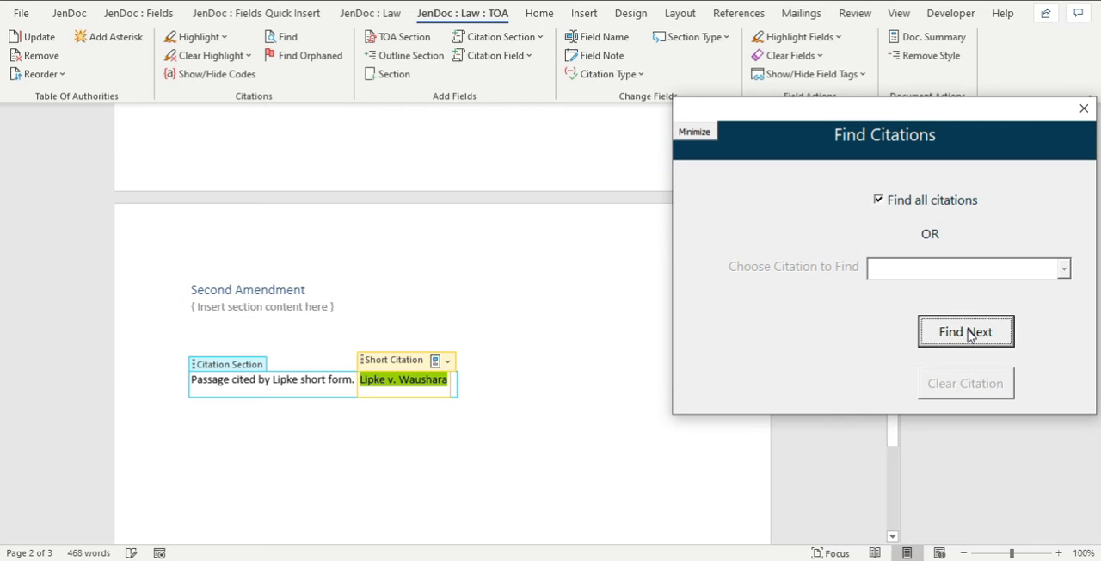
pyautogui.click(969, 335)
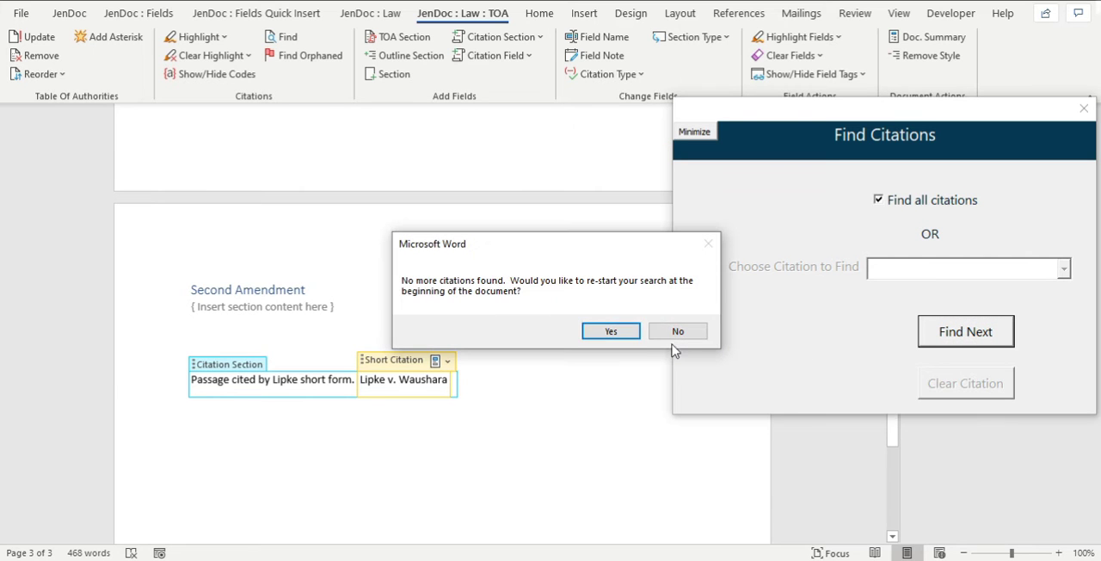
pyautogui.click(611, 331)
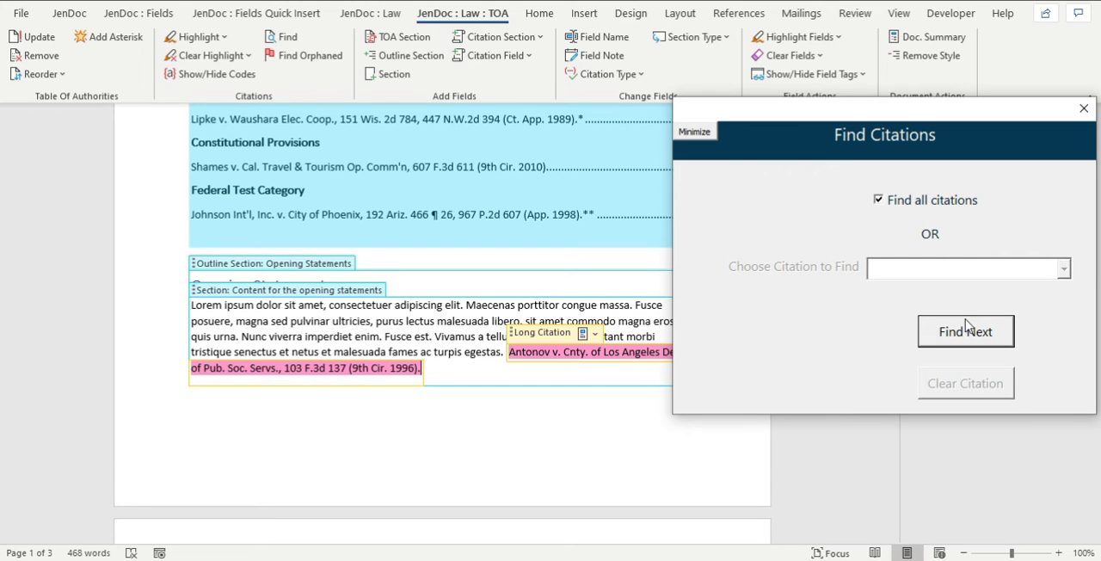
# Close the citation search and clear the highlighting left on the Antonov v. Cnty. of Los Angeles citation.
pyautogui.click(1063, 124)
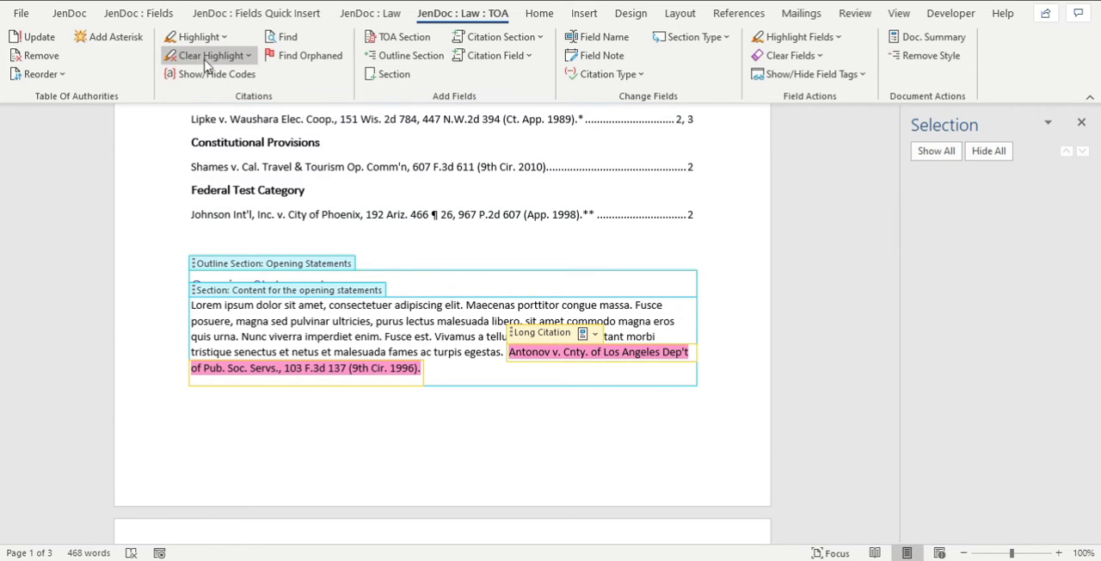
pyautogui.click(213, 56)
pyautogui.click(221, 79)
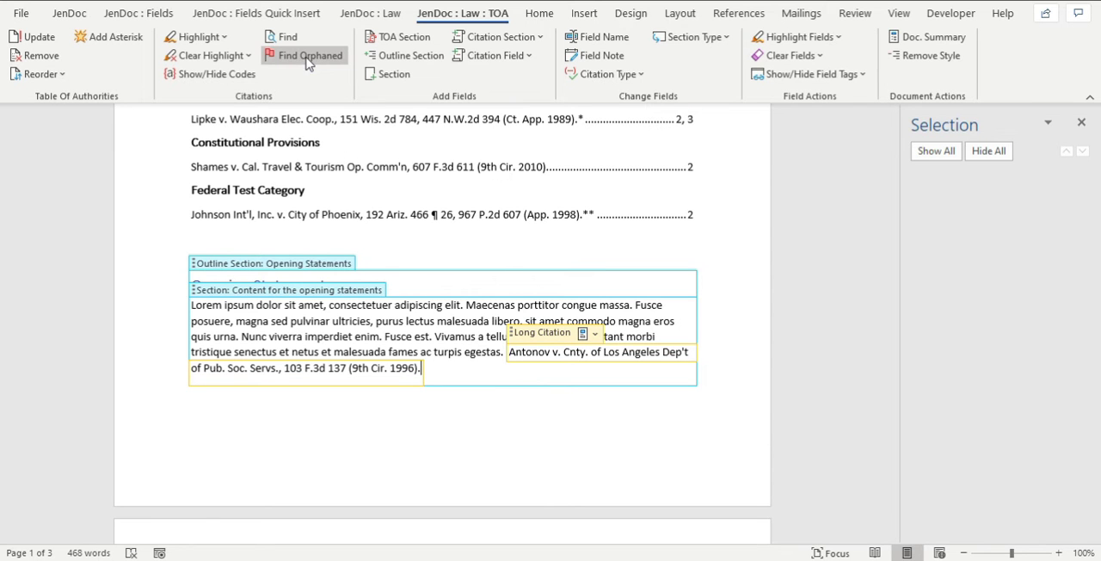
# Go to the Blossom Farm long citation in the opening statements content and show the hidden citation codes.
pyautogui.scroll(-2, 546, 434)
pyautogui.scroll(-6, 548, 437)
pyautogui.click(469, 359)
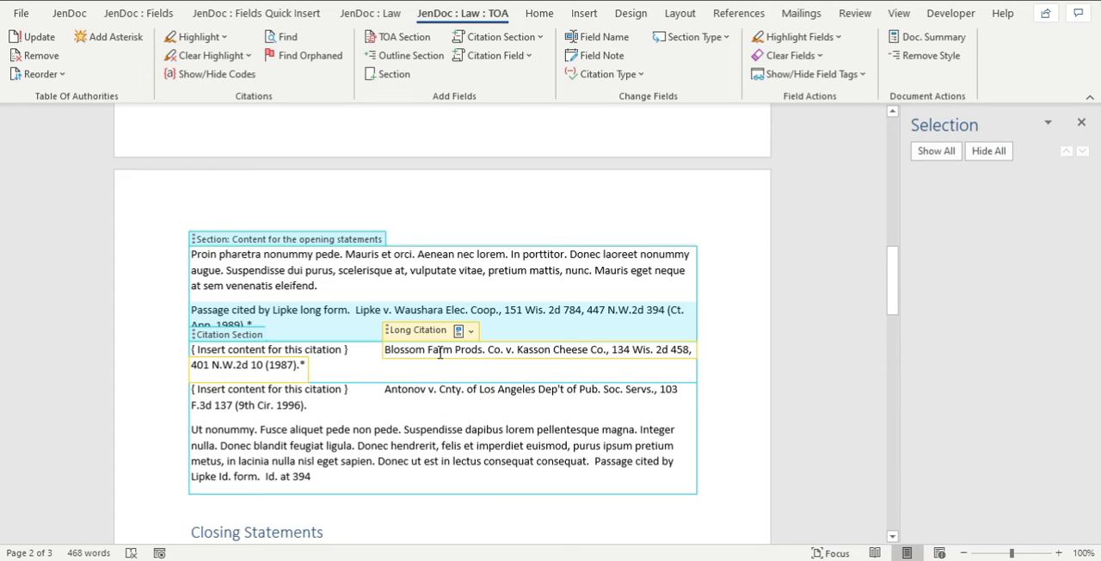
pyautogui.click(211, 74)
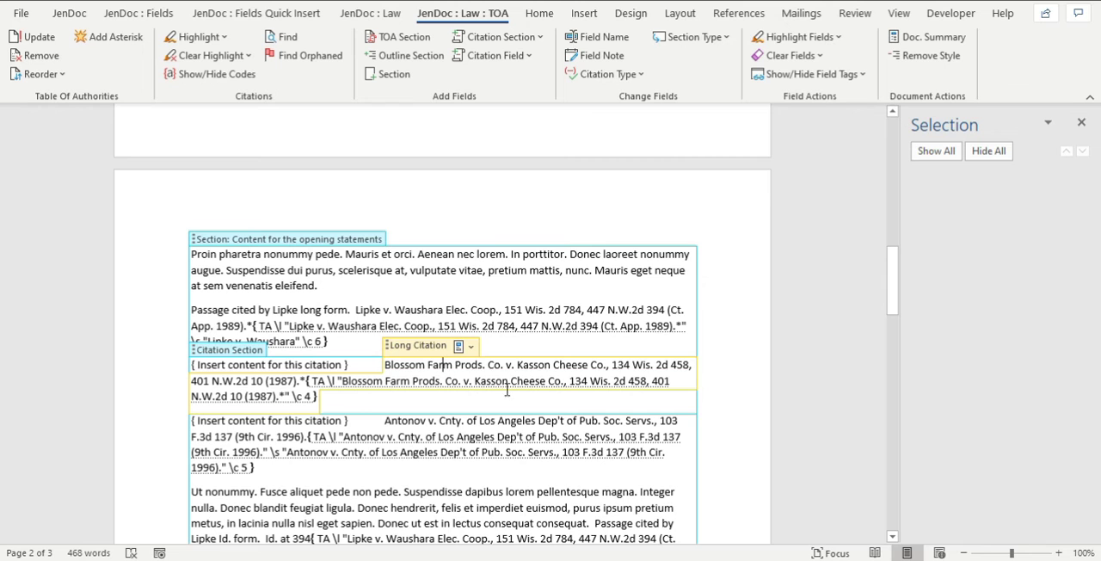
# Delete the visible Blossom Farm citation text, including its asterisk, leaving only its TA field code in the long citation field.
pyautogui.moveTo(656, 368); pyautogui.dragTo(396, 366)
pyautogui.press('Delete')
pyautogui.press('Delete')
pyautogui.press('Delete')
pyautogui.press('Delete')
pyautogui.press('Delete')
pyautogui.press('Delete')
pyautogui.press('Delete')
pyautogui.press('Delete')
pyautogui.press('Delete')
pyautogui.press('Delete')
pyautogui.press('Delete')
pyautogui.press('Delete')
pyautogui.press('Delete')
pyautogui.press('Delete')
pyautogui.press('Delete')
pyautogui.press('Delete')
pyautogui.press('Delete')
pyautogui.press('Delete')
pyautogui.press('Delete')
pyautogui.press('Delete')
pyautogui.press('Delete')
pyautogui.press('Delete')
pyautogui.press('Delete')
pyautogui.press('Delete')
pyautogui.press('Delete')
pyautogui.press('Delete')
pyautogui.press('Delete')
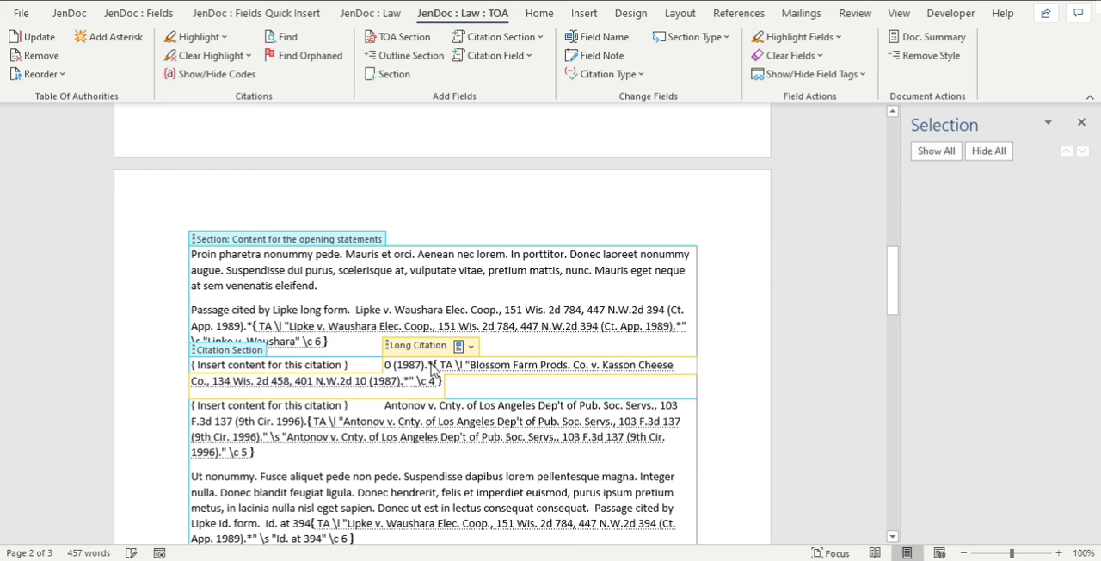
pyautogui.press('Delete')
pyautogui.press('Delete')
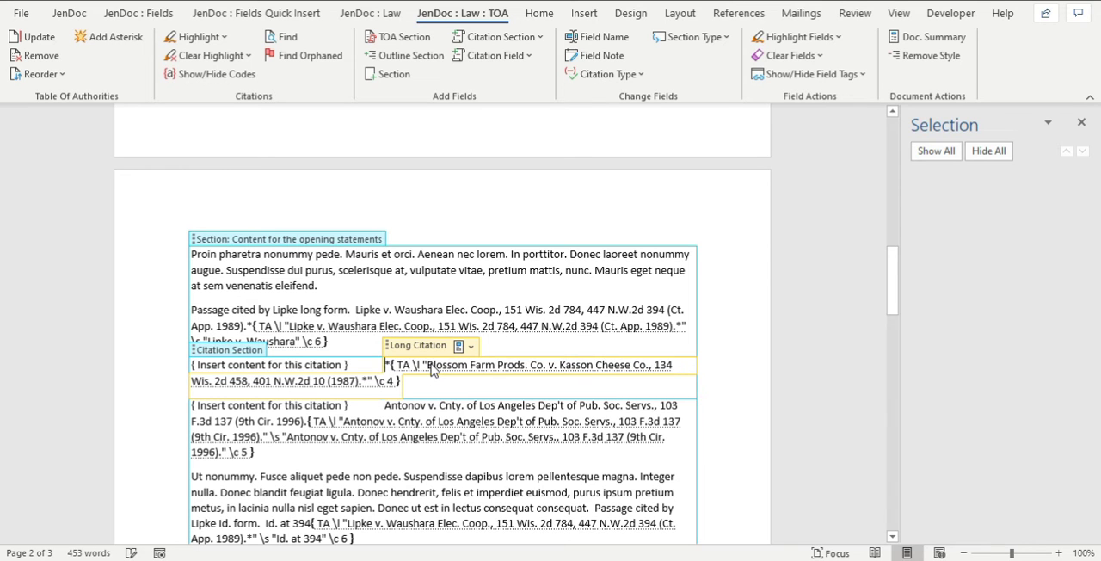
pyautogui.click(444, 294)
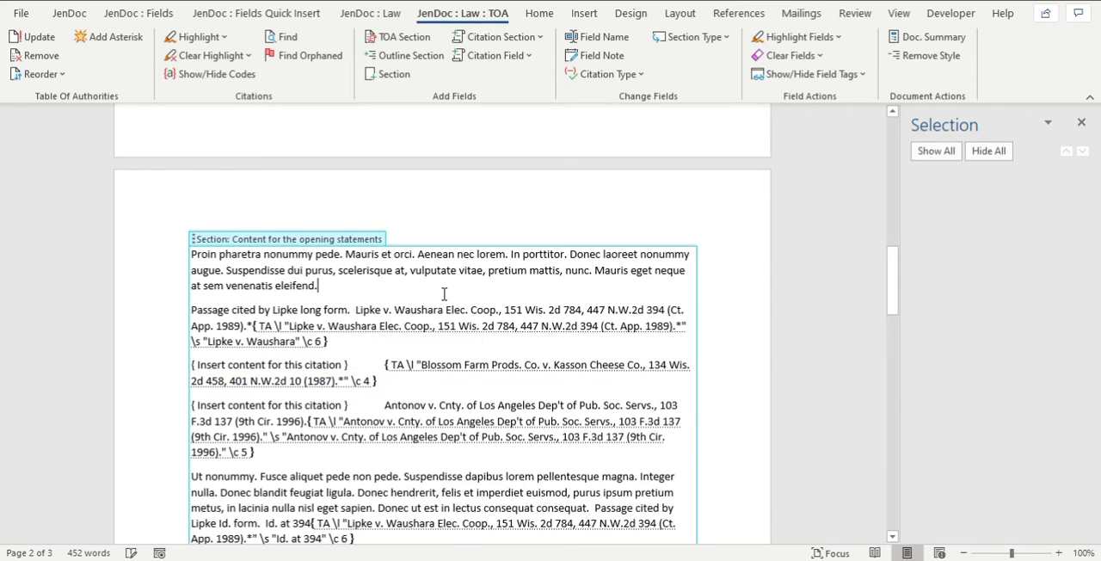
# Hide the citation codes again and inspect the emptied long citation field.
pyautogui.click(206, 75)
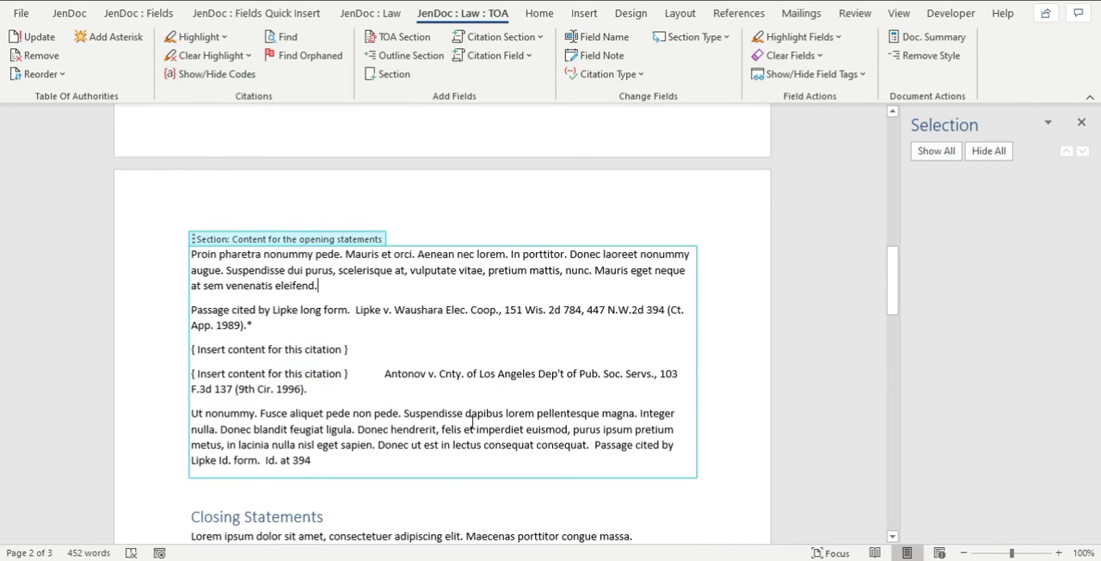
pyautogui.click(375, 351)
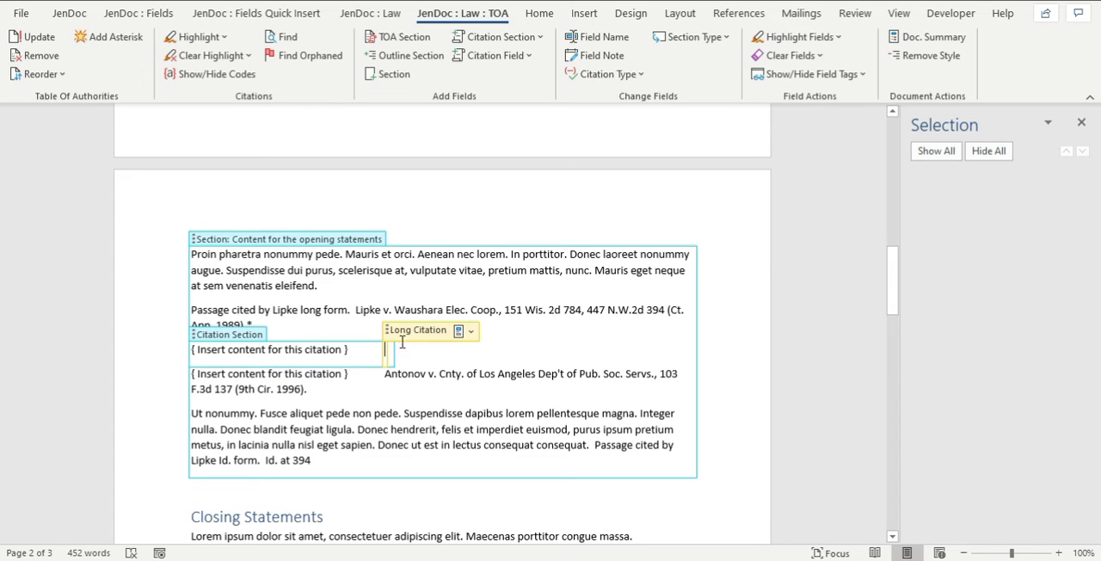
pyautogui.click(407, 283)
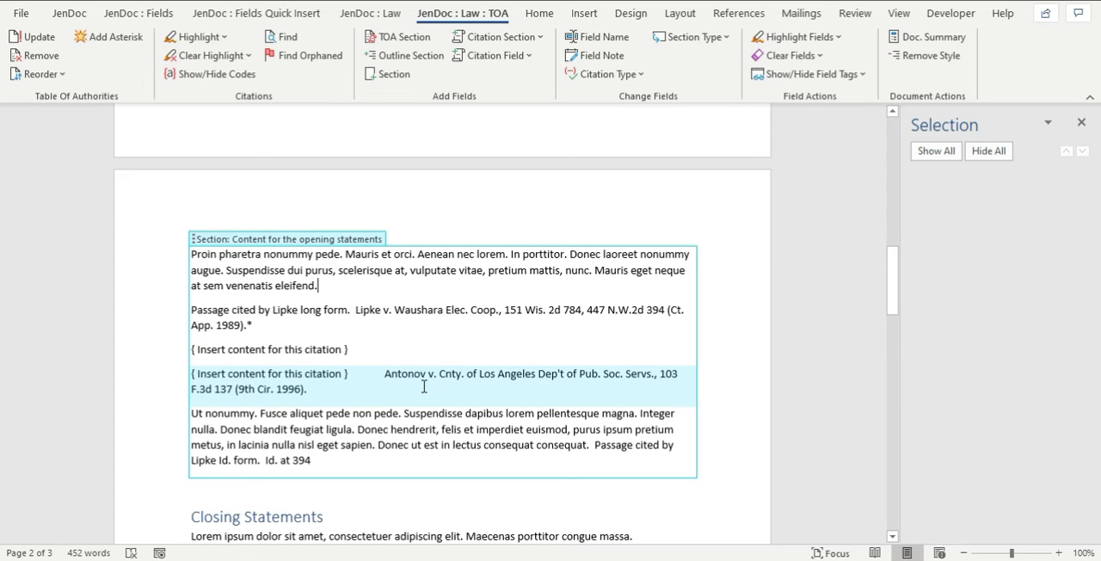
# Remove the characters ". a" from the "Id. at 69" citation under Closing Statements.
pyautogui.scroll(-6, 445, 375)
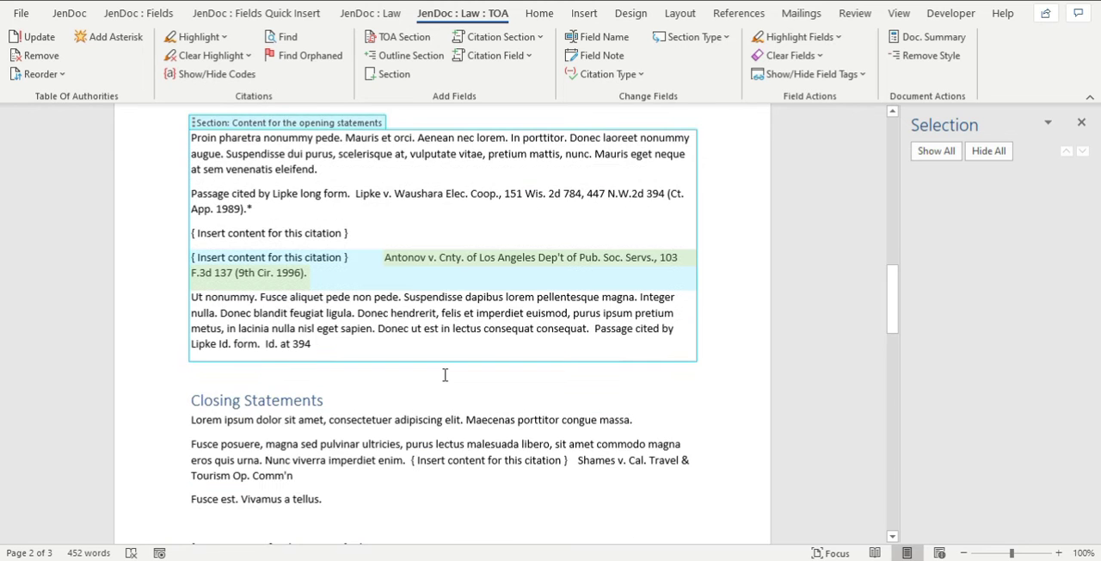
pyautogui.click(374, 356)
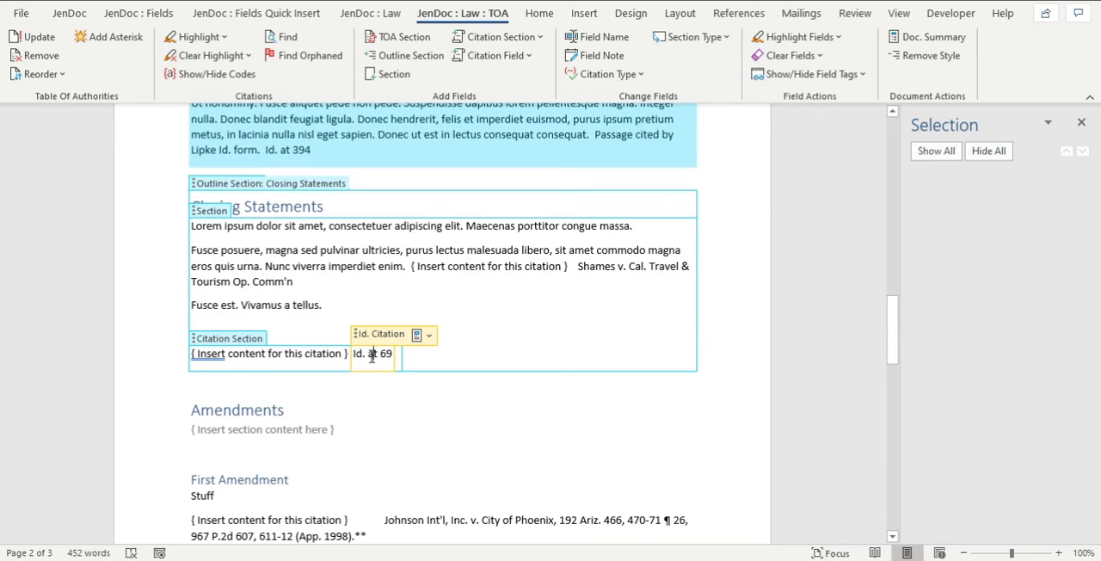
pyautogui.press('BackSpace')
pyautogui.press('BackSpace')
pyautogui.press('BackSpace')
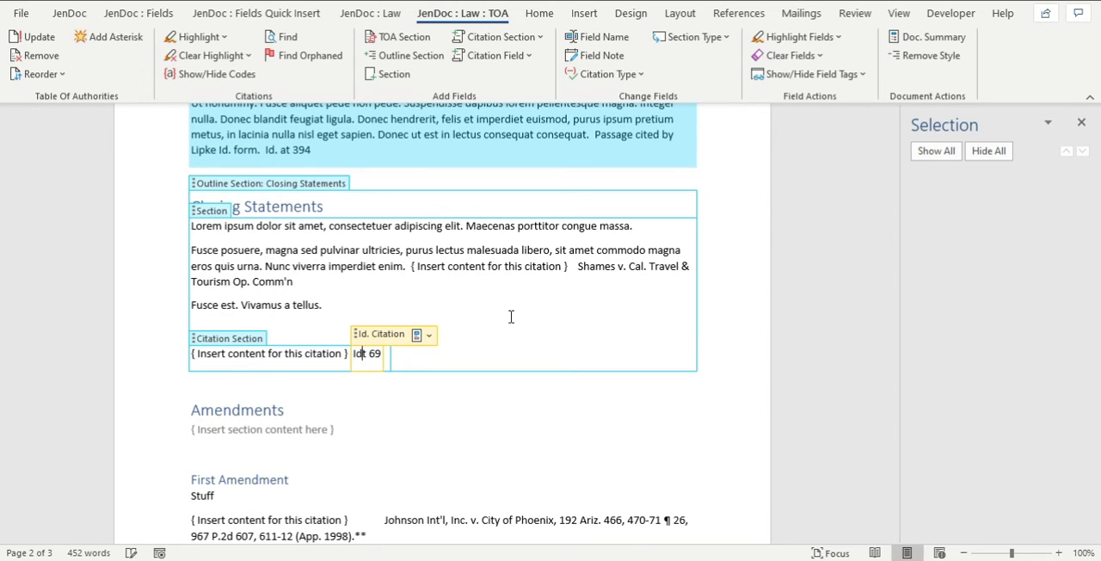
pyautogui.click(447, 277)
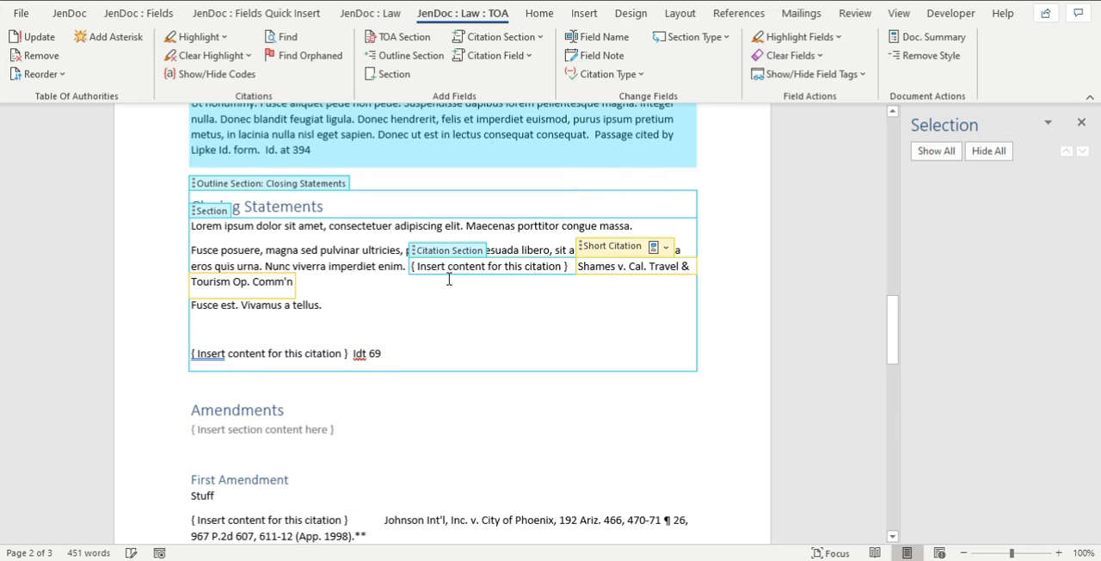
# Search for orphaned citations and delete the orphaned Blossom Farm citation code.
pyautogui.scroll(1, 487, 332)
pyautogui.scroll(8, 487, 332)
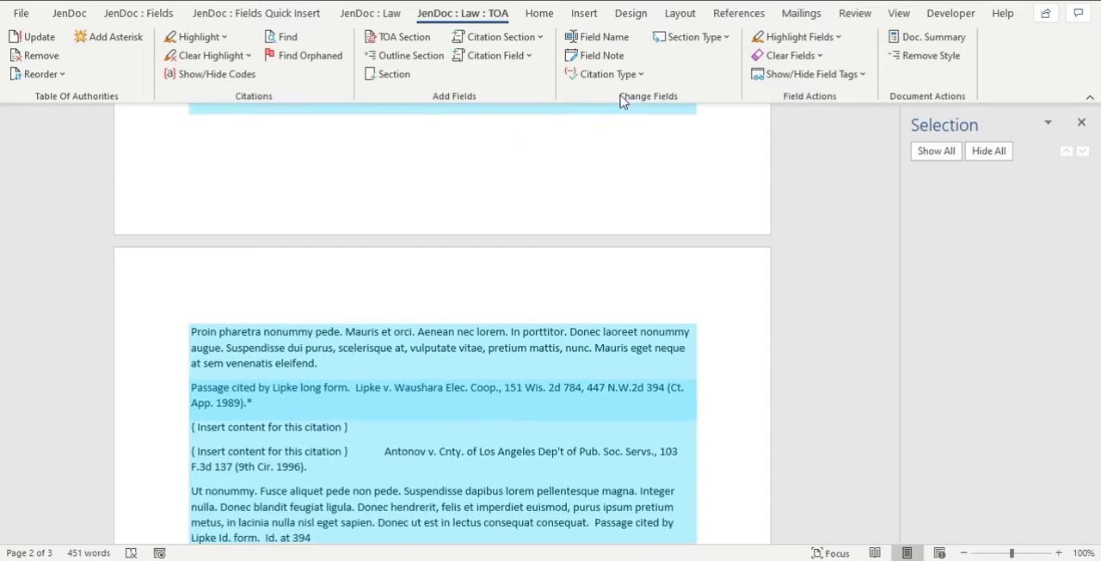
pyautogui.click(299, 60)
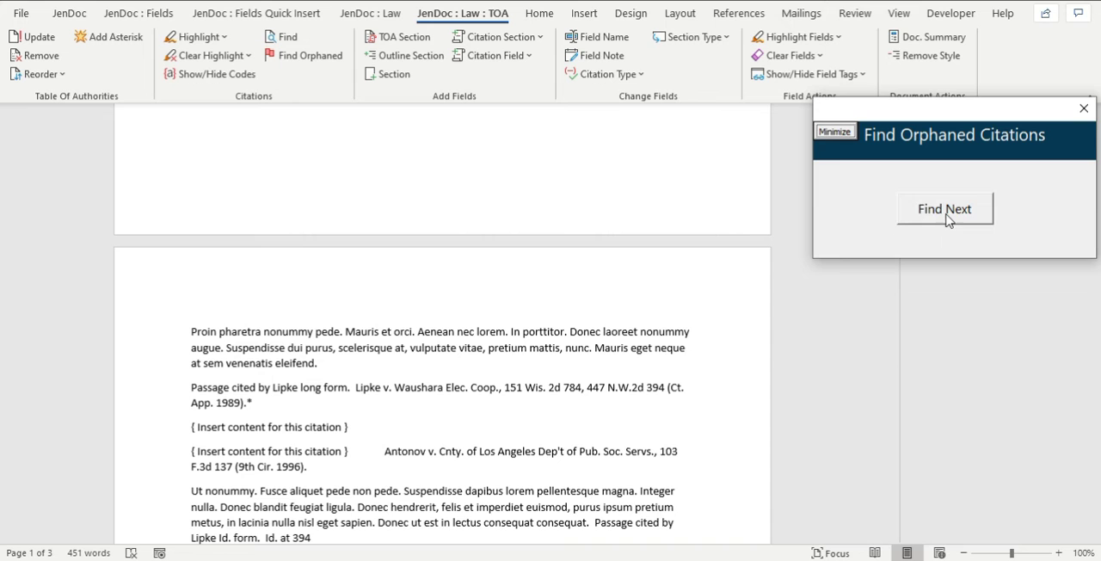
pyautogui.click(948, 215)
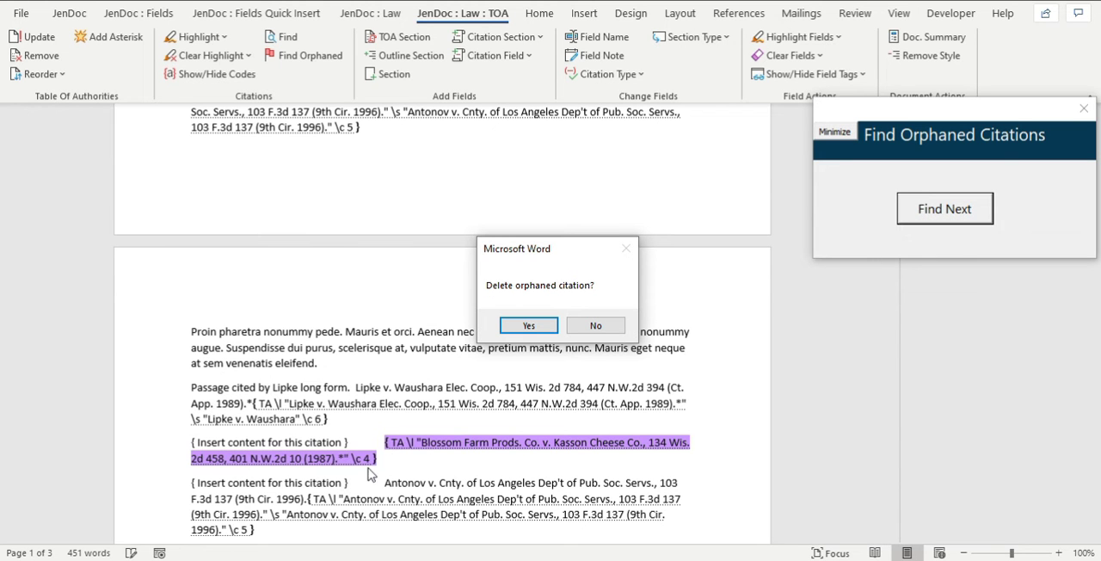
pyautogui.click(528, 326)
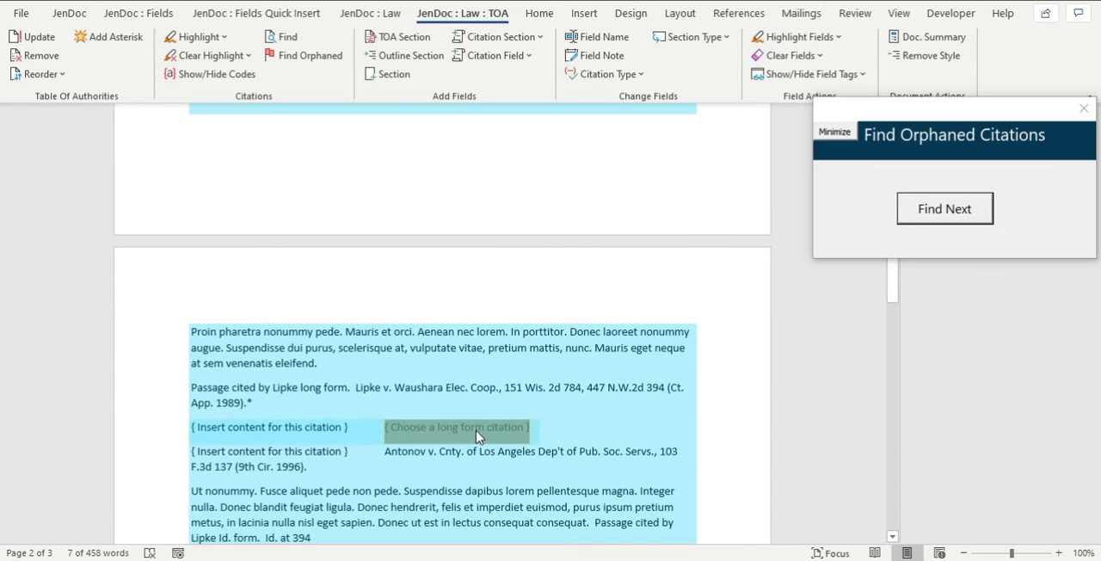
# Fill the empty long citation field with the Blossom Farm v. Kasson Cheese citation.
pyautogui.click(439, 439)
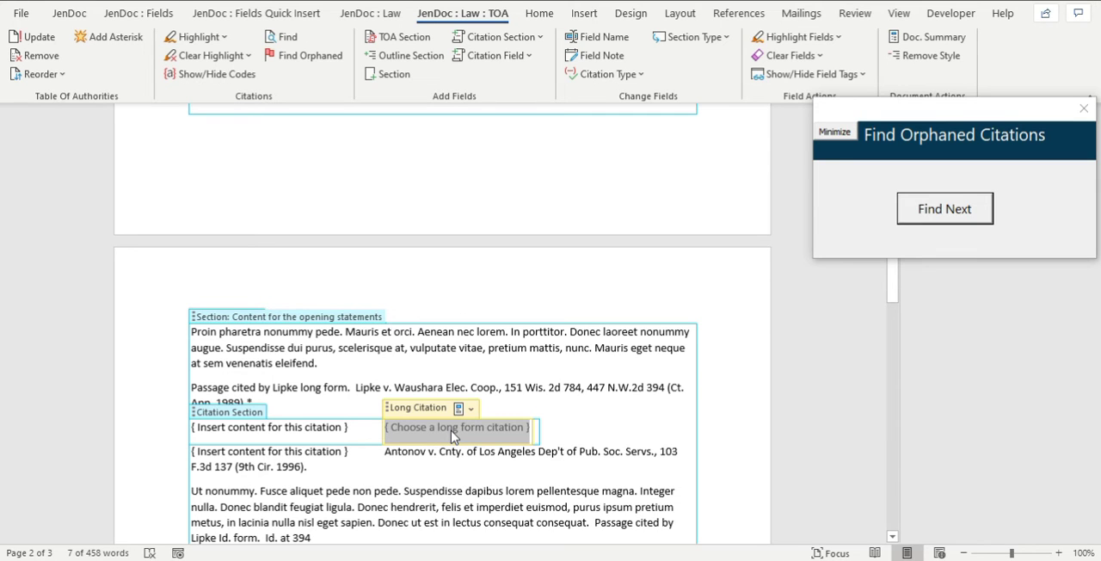
pyautogui.click(472, 410)
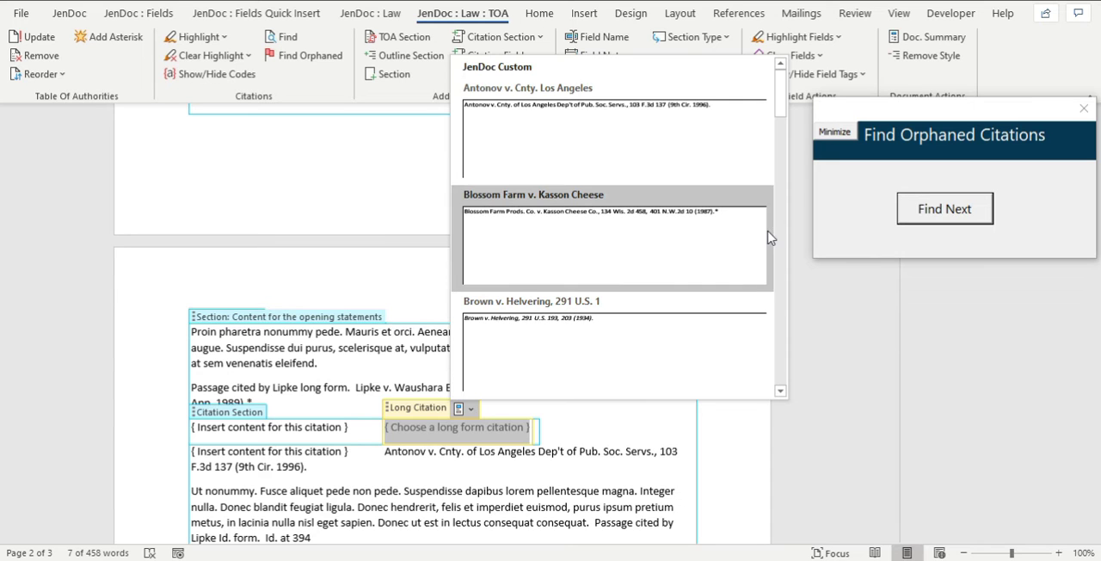
pyautogui.click(632, 266)
pyautogui.click(416, 408)
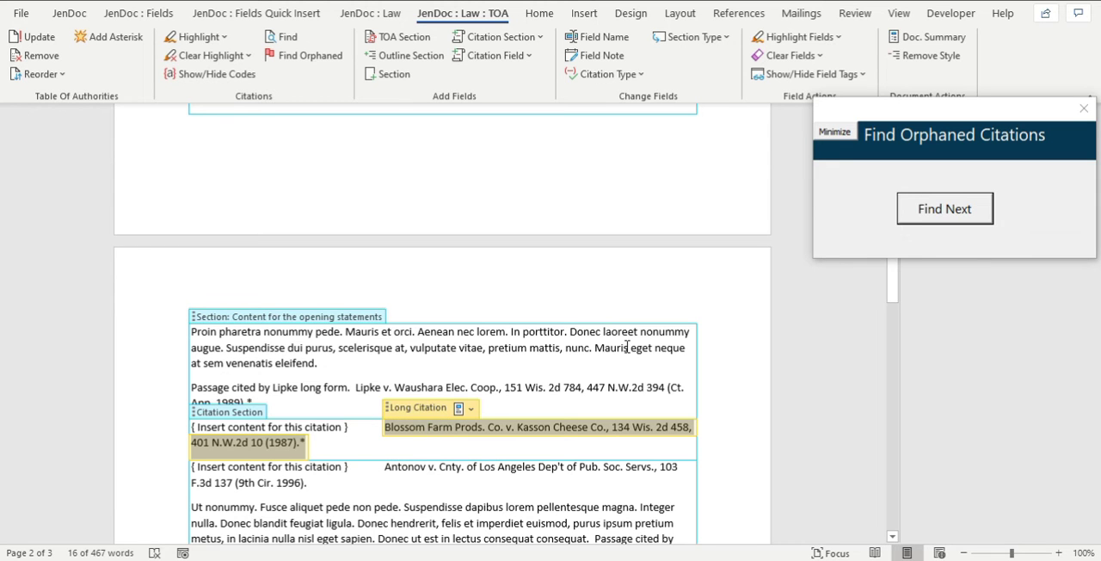
# Search for the next orphaned citation and delete the orphaned Chatchka citation code under Closing Statements.
pyautogui.click(566, 375)
pyautogui.click(938, 209)
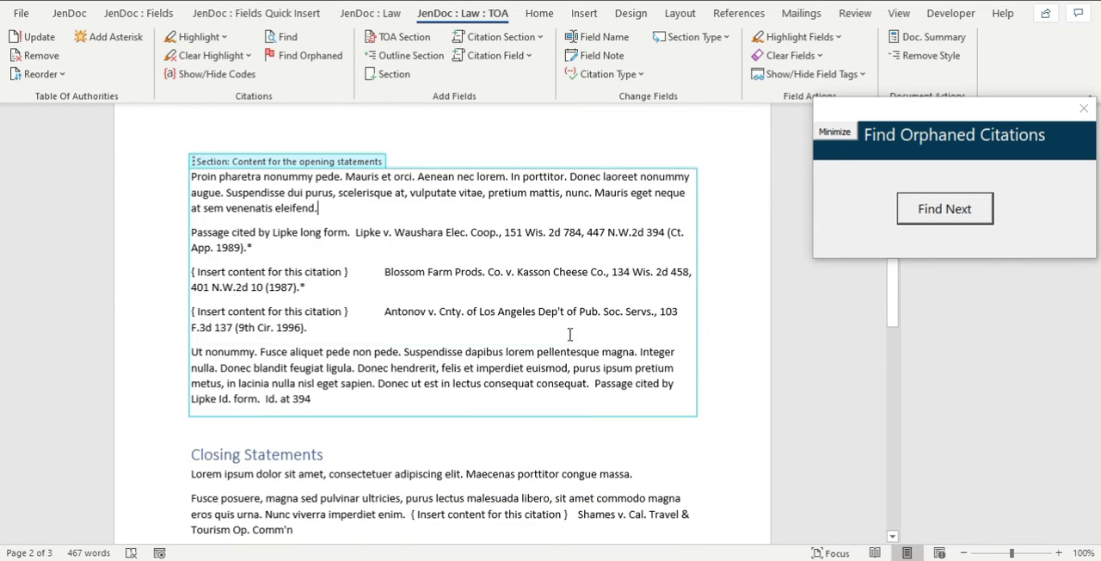
pyautogui.click(932, 212)
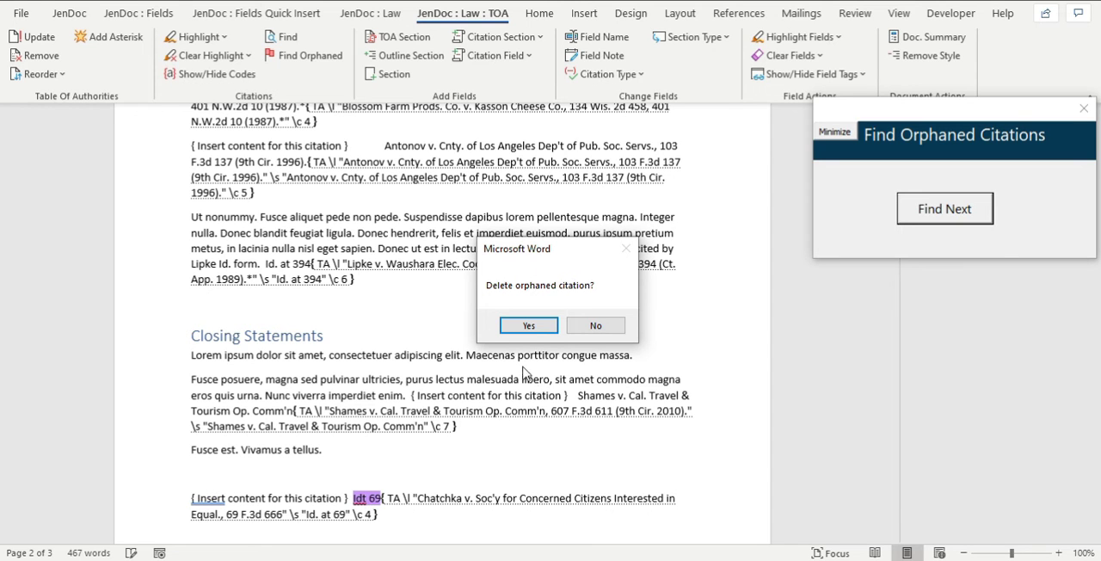
pyautogui.click(535, 332)
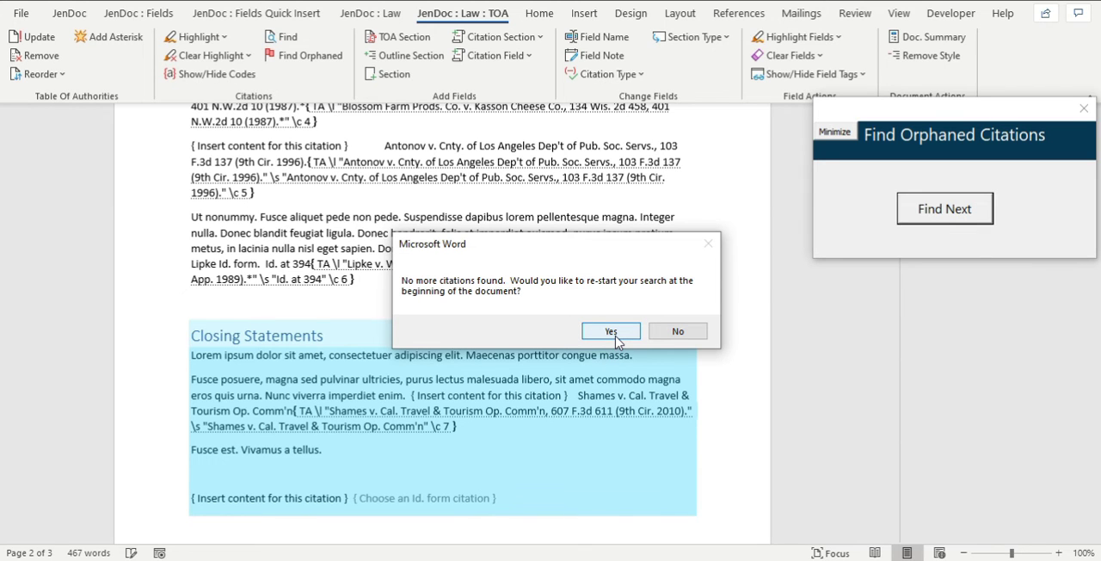
# Repeat the orphaned citation search from the beginning of the document and inspect the emptied Id. citation field under Closing Statements.
pyautogui.click(612, 334)
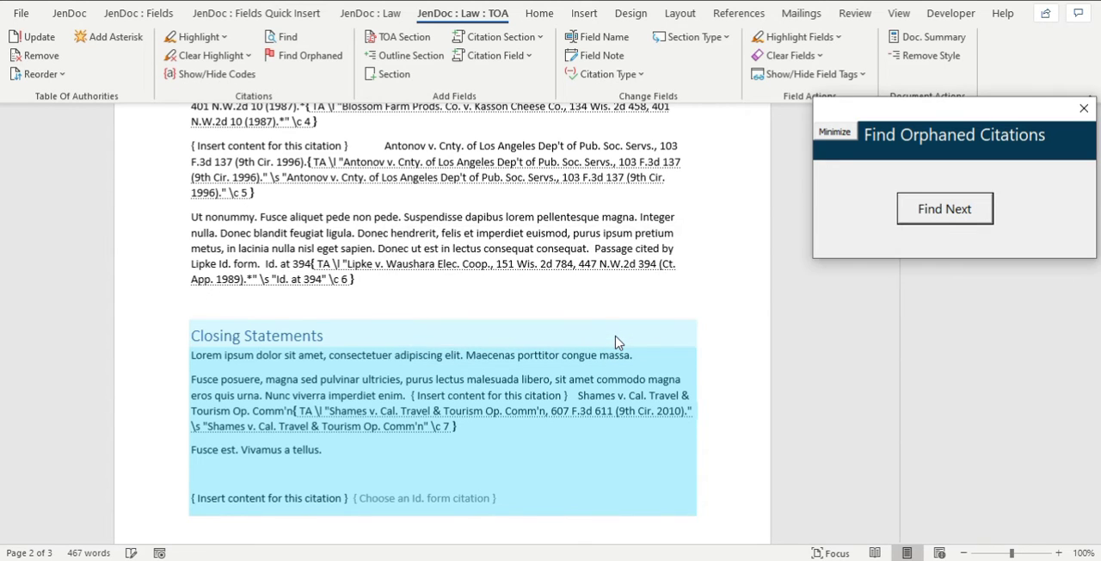
pyautogui.click(613, 333)
pyautogui.click(673, 336)
pyautogui.click(1083, 109)
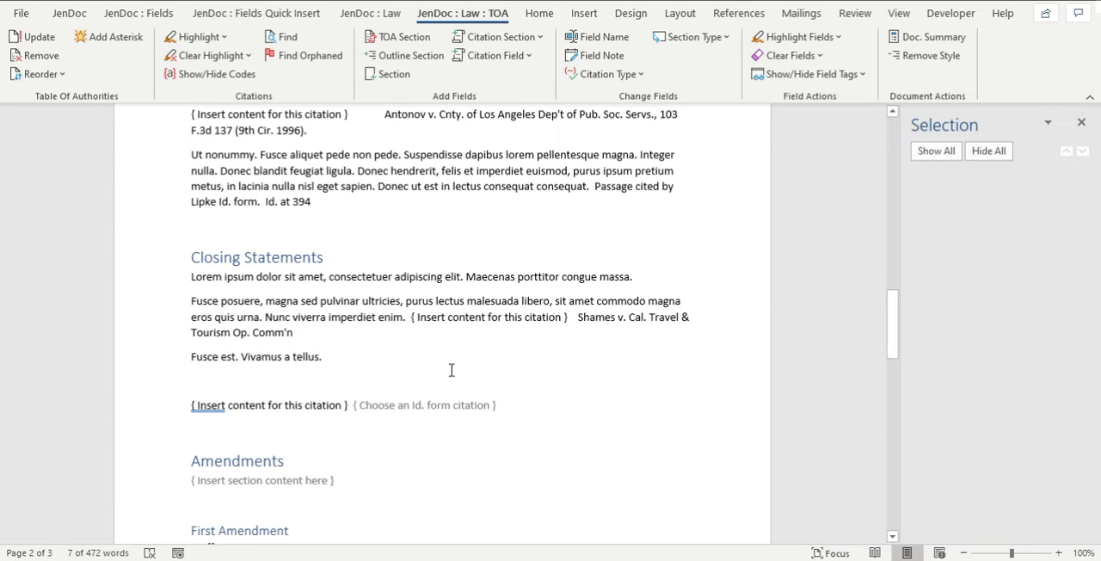
pyautogui.click(439, 420)
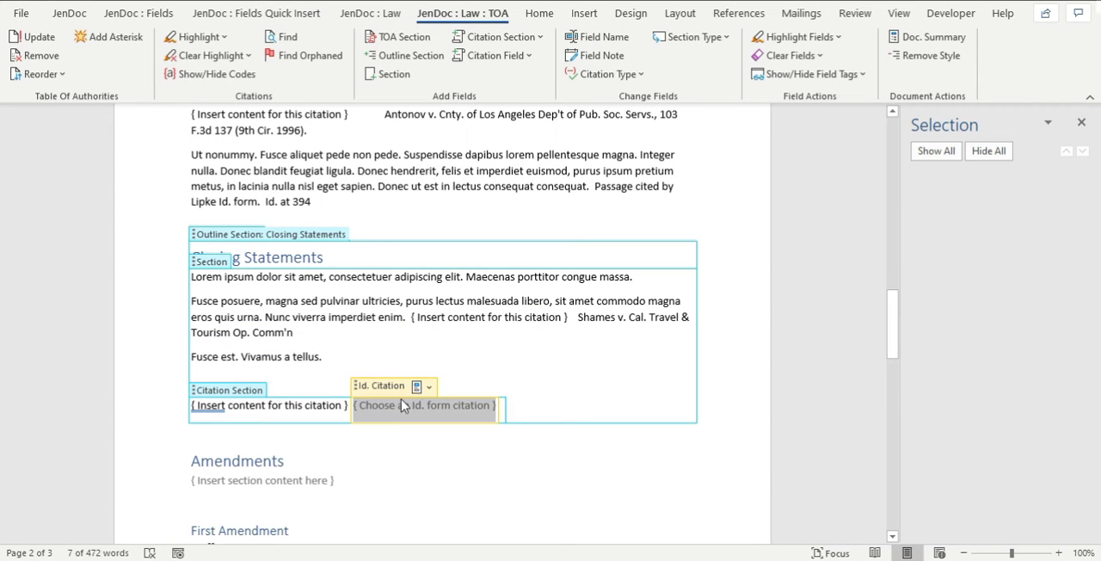
# Clear the Antonov long citation field below the Blossom Farm citation in the opening statements content.
pyautogui.click(527, 279)
pyautogui.scroll(4, 580, 308)
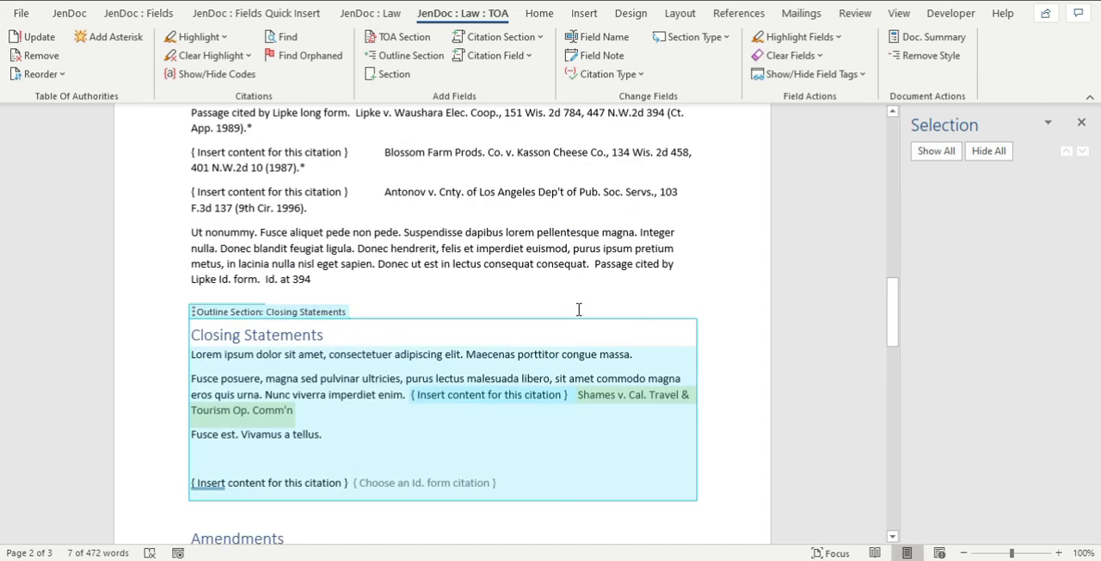
pyautogui.click(467, 307)
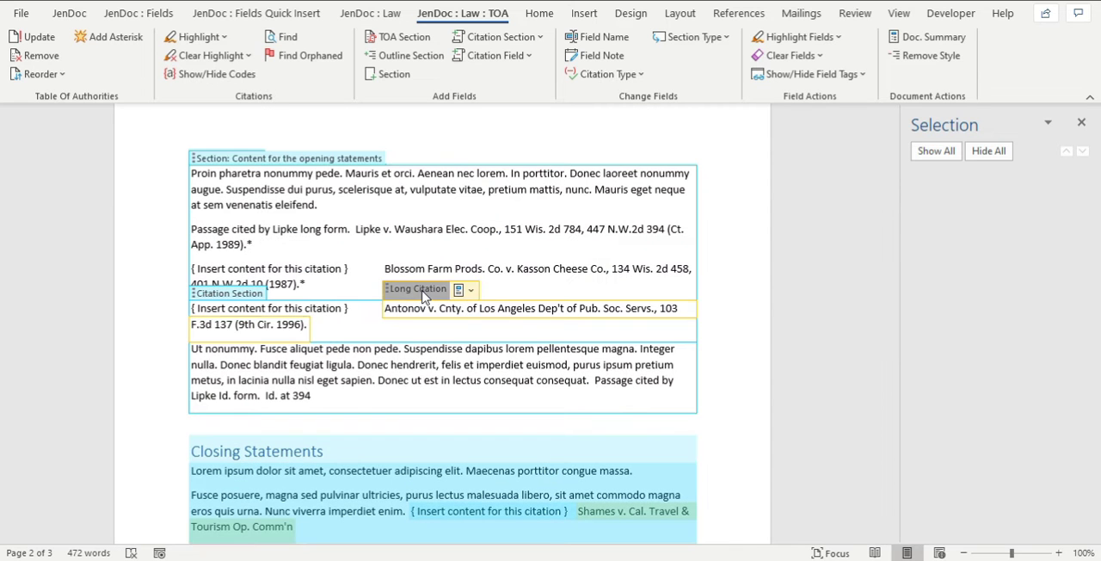
pyautogui.click(404, 289)
pyautogui.click(790, 55)
pyautogui.click(794, 150)
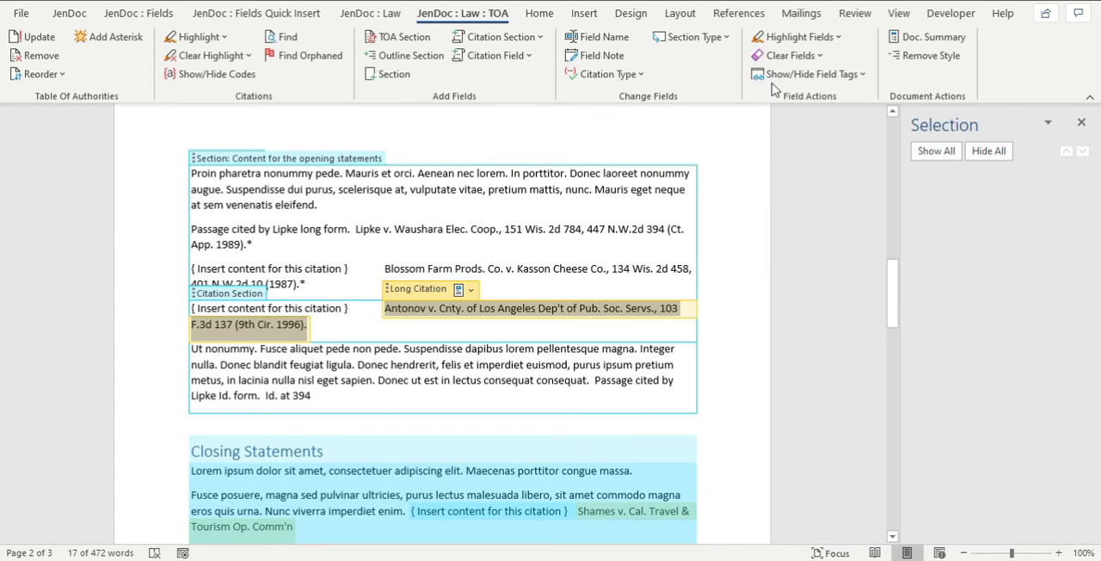
pyautogui.click(539, 240)
# Compare the Antonov entry in the Table of Authorities with its remaining citation under Opening Statements and the cleared long citation field.
pyautogui.scroll(12, 612, 315)
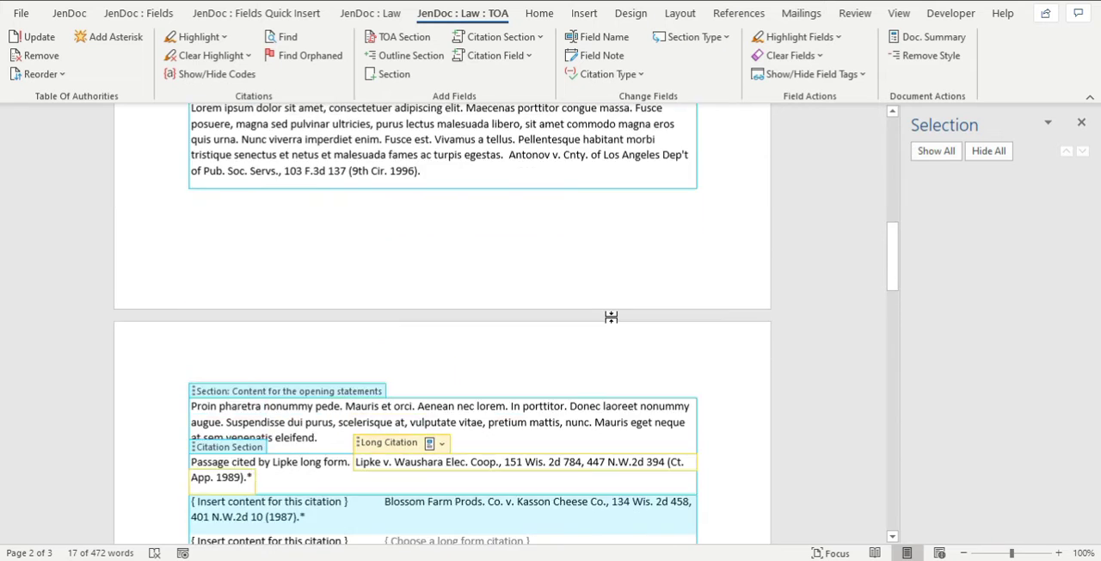
pyautogui.click(626, 330)
pyautogui.scroll(1, 615, 327)
pyautogui.scroll(-6, 639, 344)
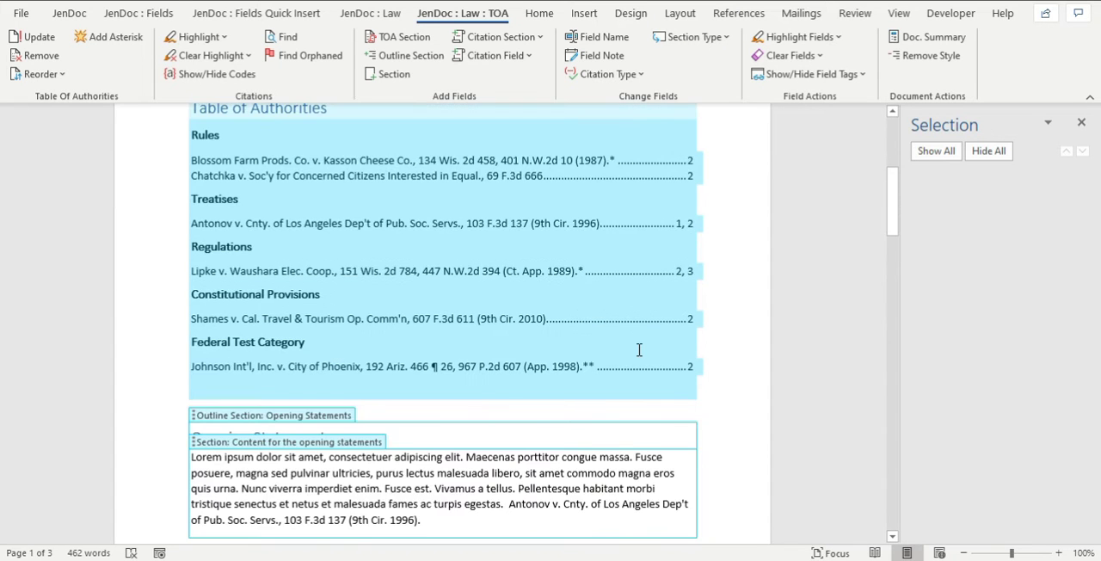
pyautogui.scroll(-3, 639, 351)
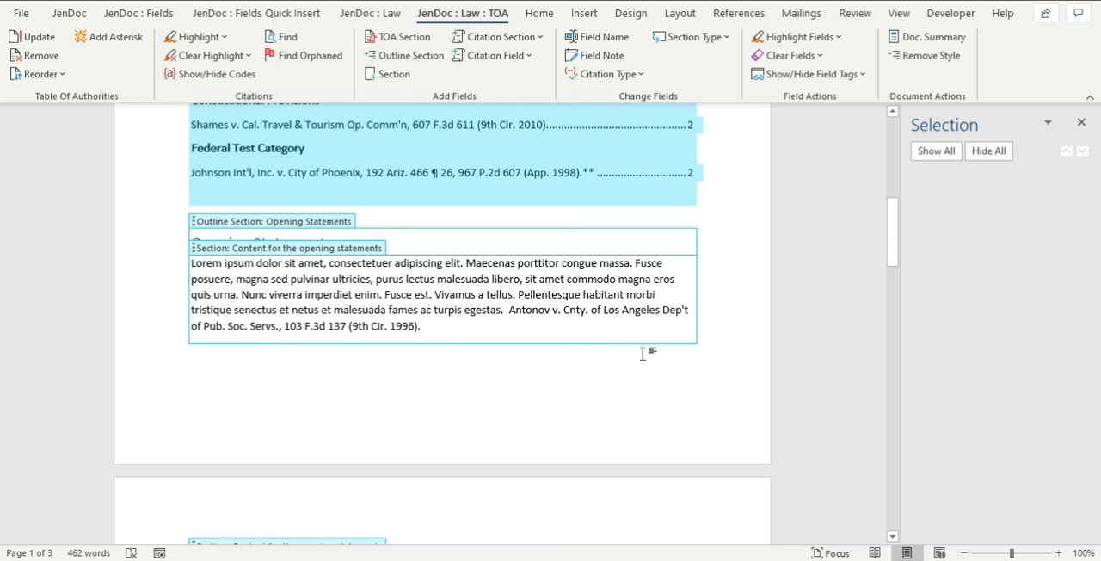
pyautogui.click(604, 335)
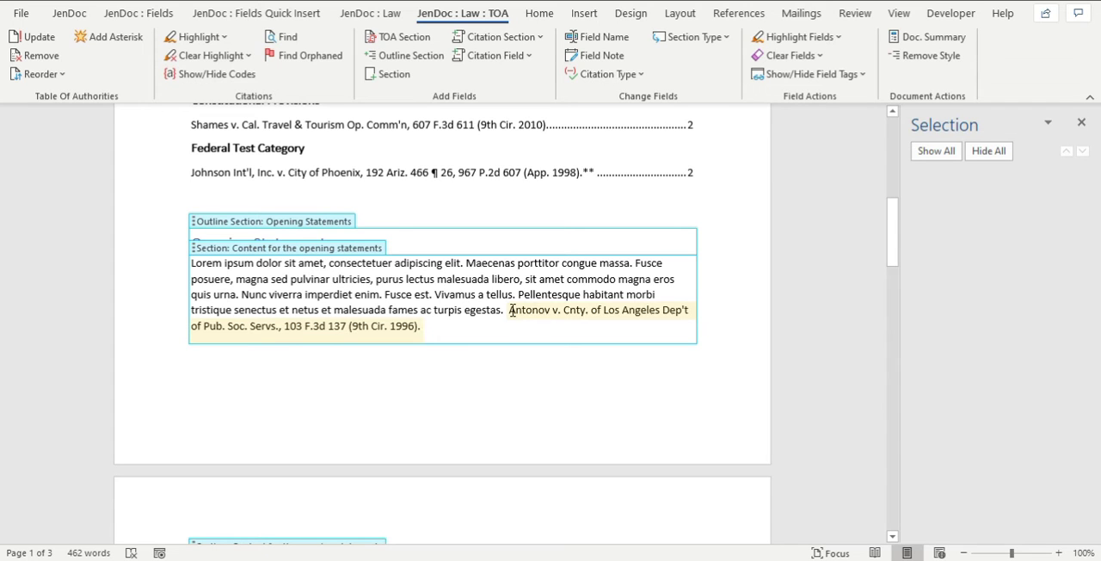
pyautogui.moveTo(511, 311); pyautogui.dragTo(519, 332)
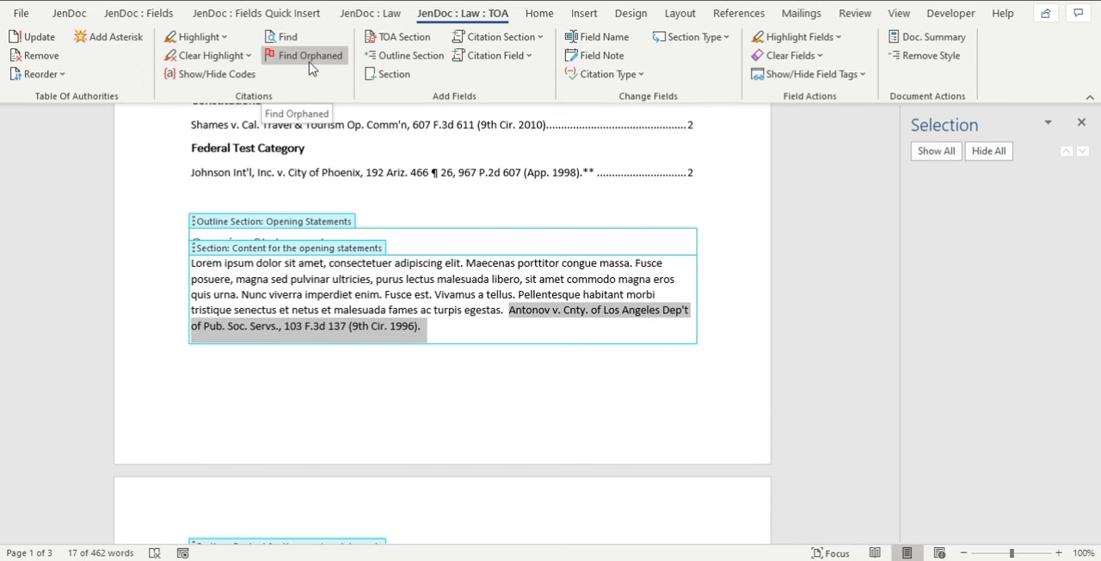
pyautogui.click(415, 274)
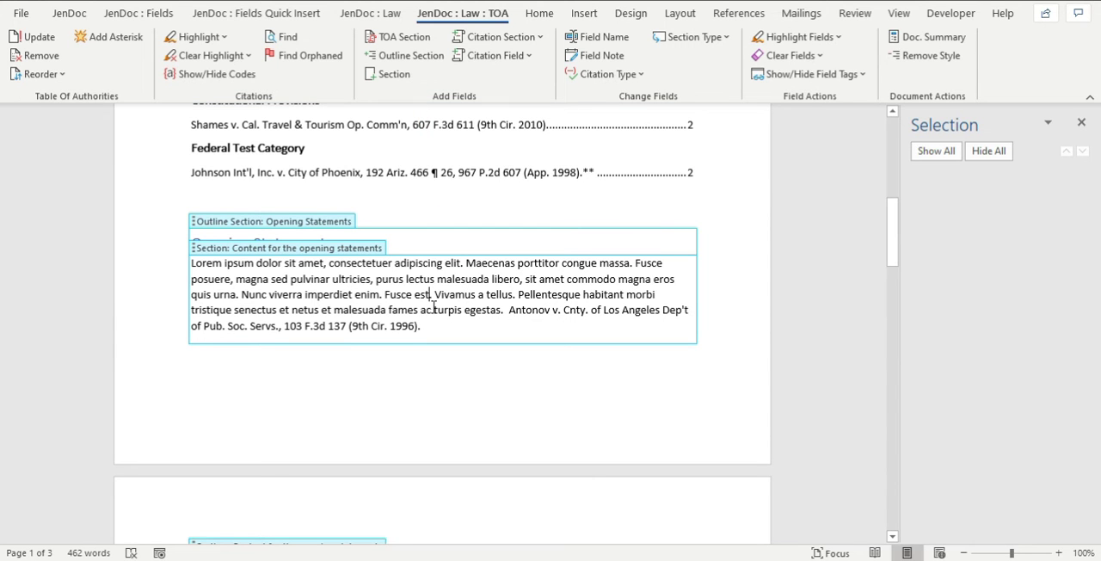
pyautogui.scroll(-7, 446, 338)
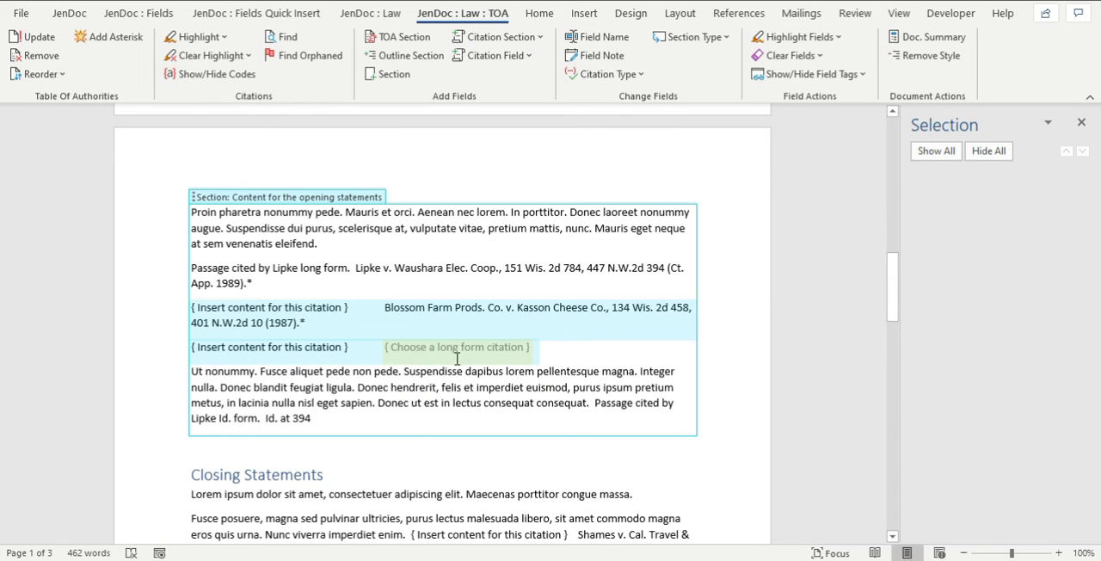
pyautogui.scroll(7, 499, 232)
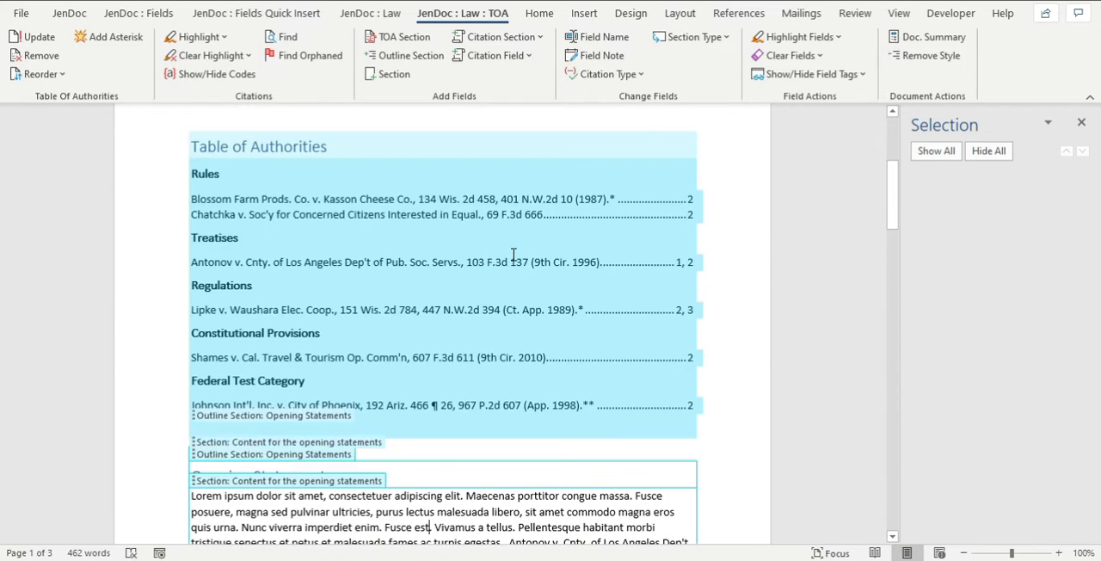
pyautogui.scroll(-3, 513, 255)
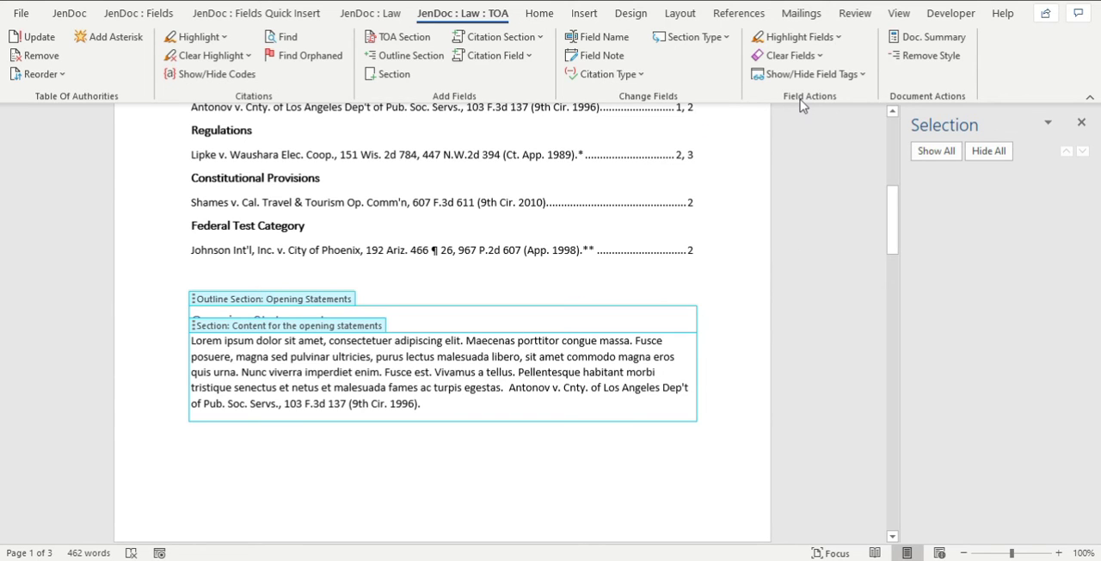
# Highlight all blank citation fields in the document and review the marked fields.
pyautogui.click(812, 40)
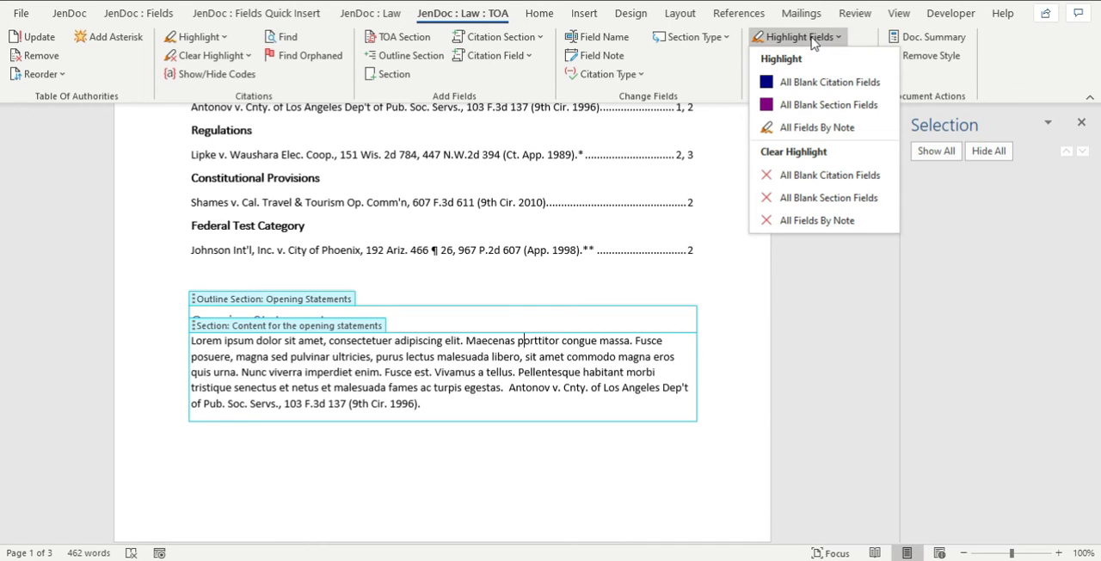
pyautogui.click(765, 86)
pyautogui.scroll(-8, 646, 295)
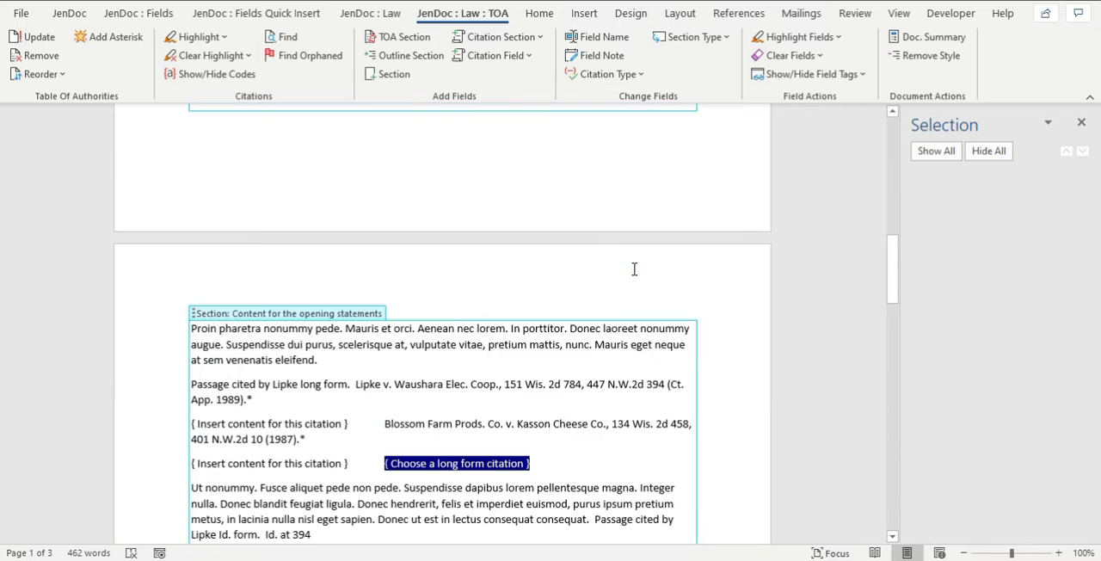
pyautogui.scroll(-7, 526, 367)
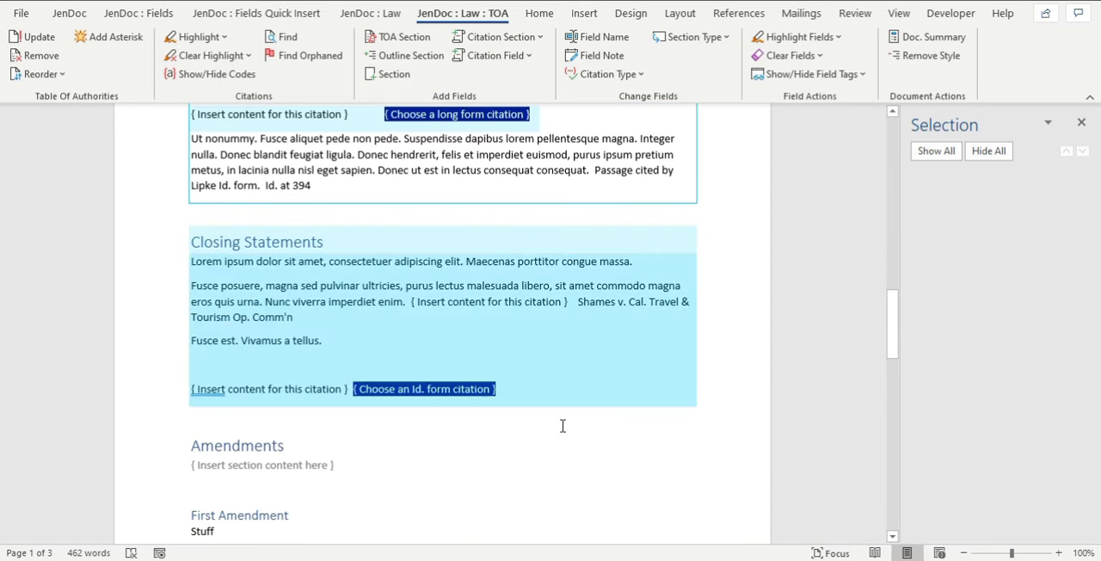
pyautogui.scroll(-2, 651, 393)
pyautogui.scroll(4, 651, 393)
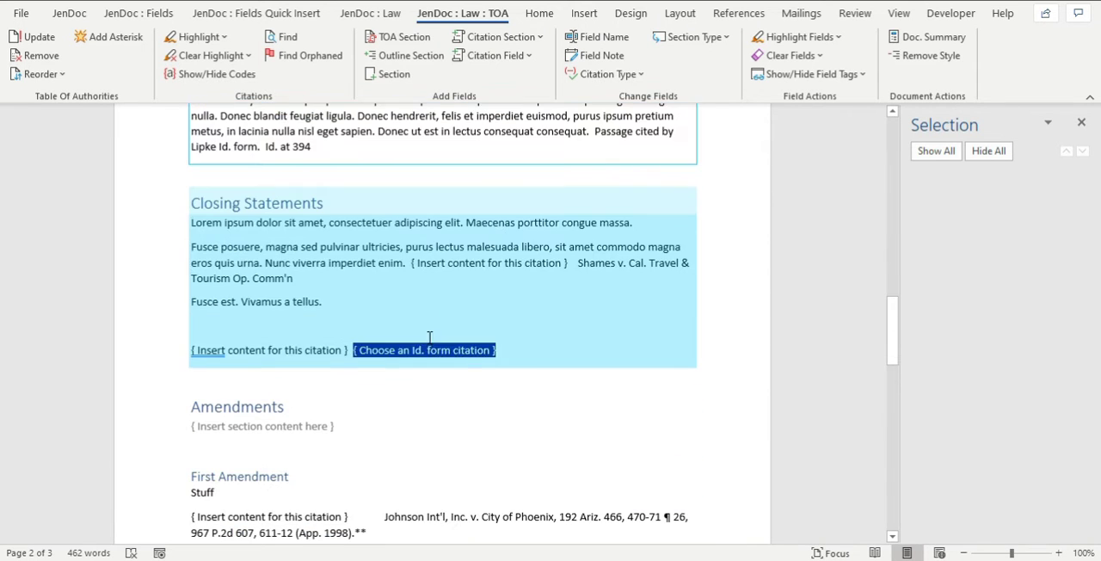
# Fill the blank Id. citation field under Closing Statements with the "Id. at 394" citation.
pyautogui.click(430, 337)
pyautogui.click(430, 337)
pyautogui.click(513, 182)
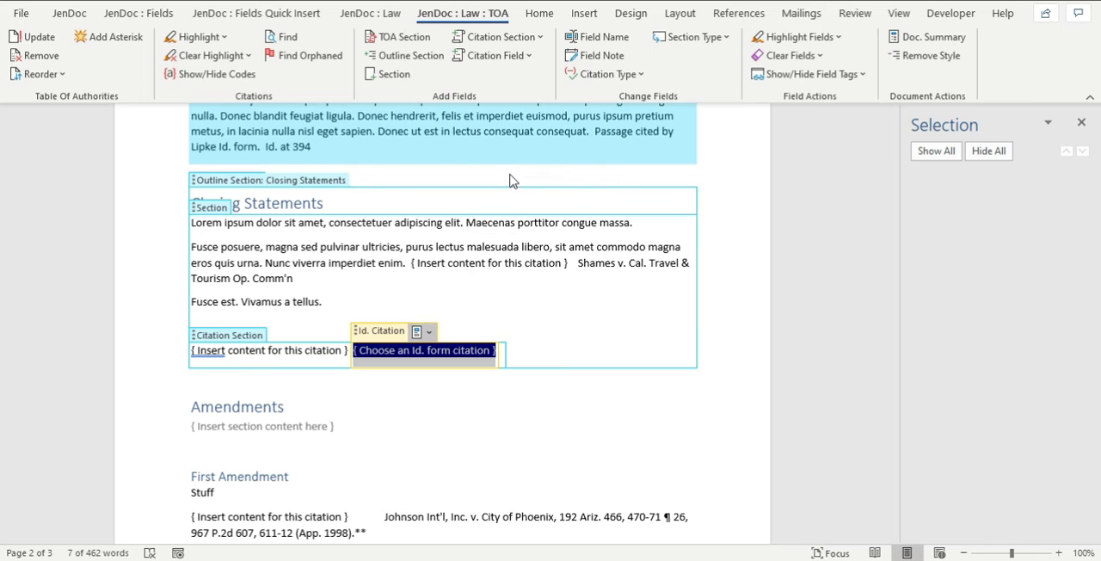
pyautogui.click(553, 332)
pyautogui.scroll(5, 553, 332)
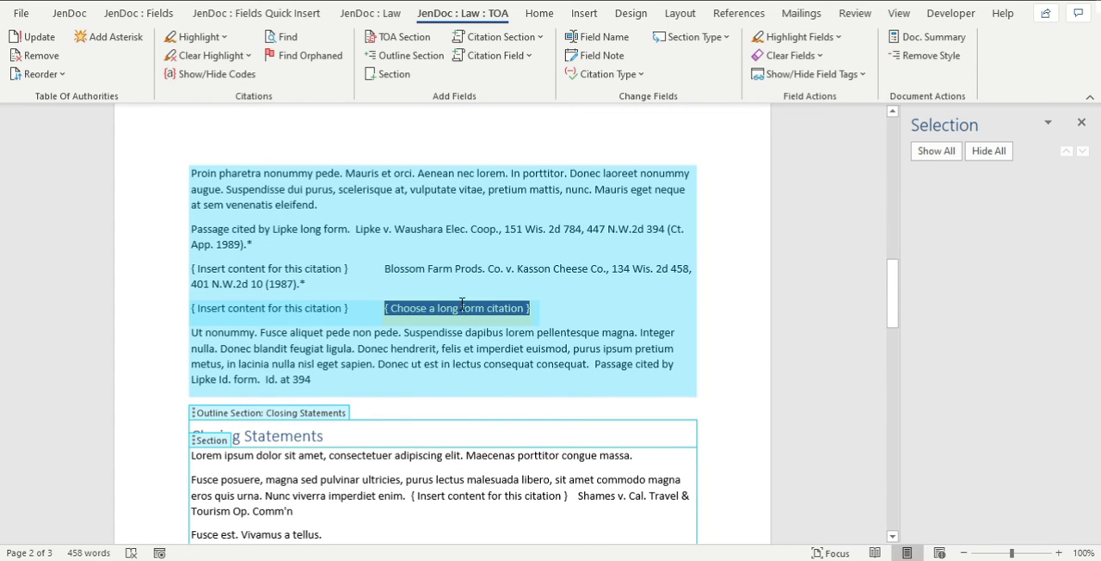
# Highlight all blank section fields in the document and review the marked citation sections.
pyautogui.scroll(-1, 606, 385)
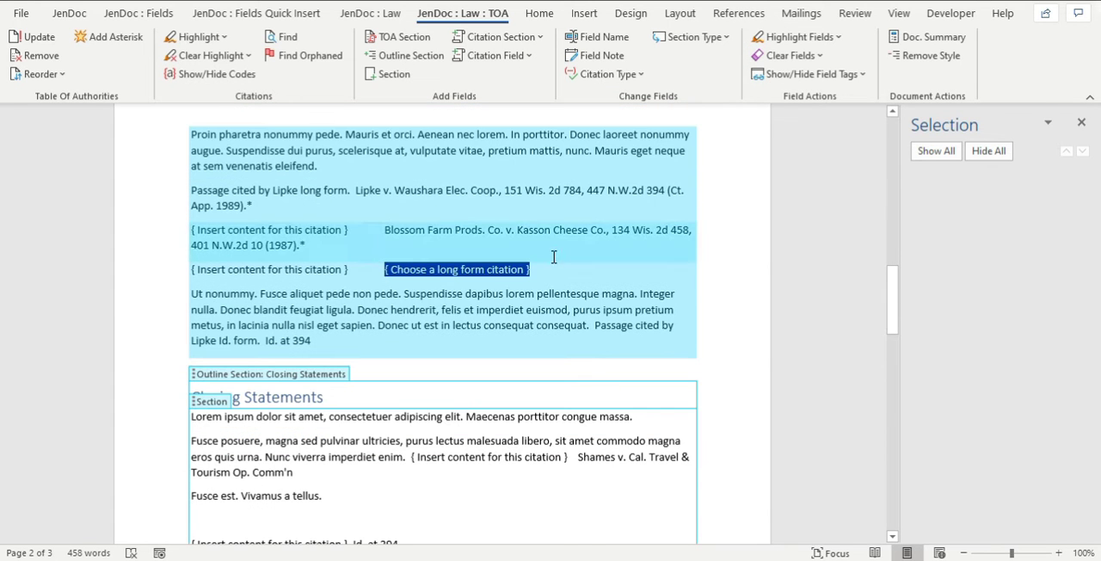
pyautogui.click(792, 39)
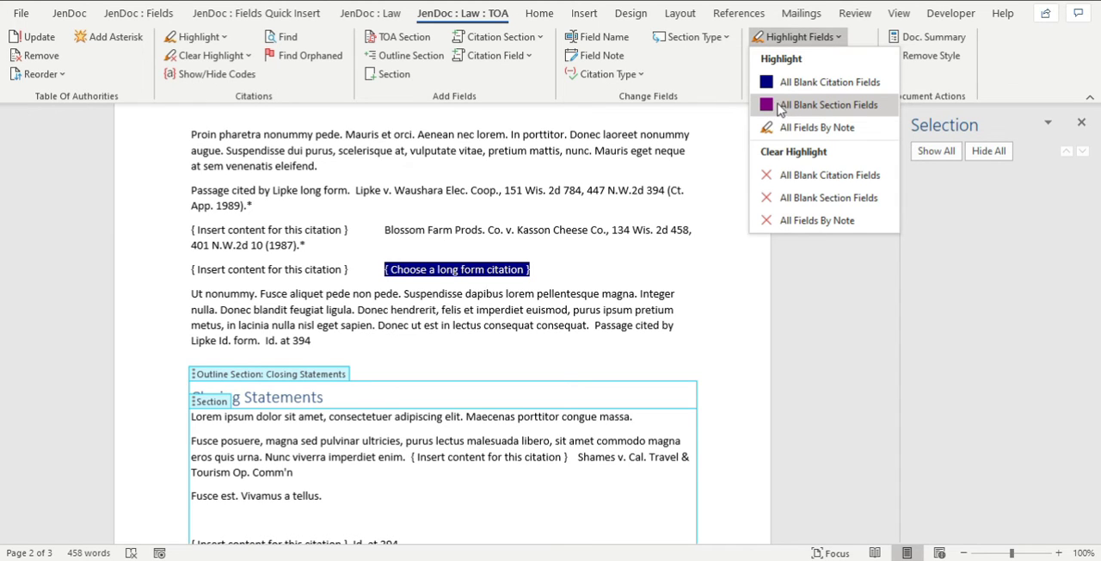
pyautogui.click(768, 106)
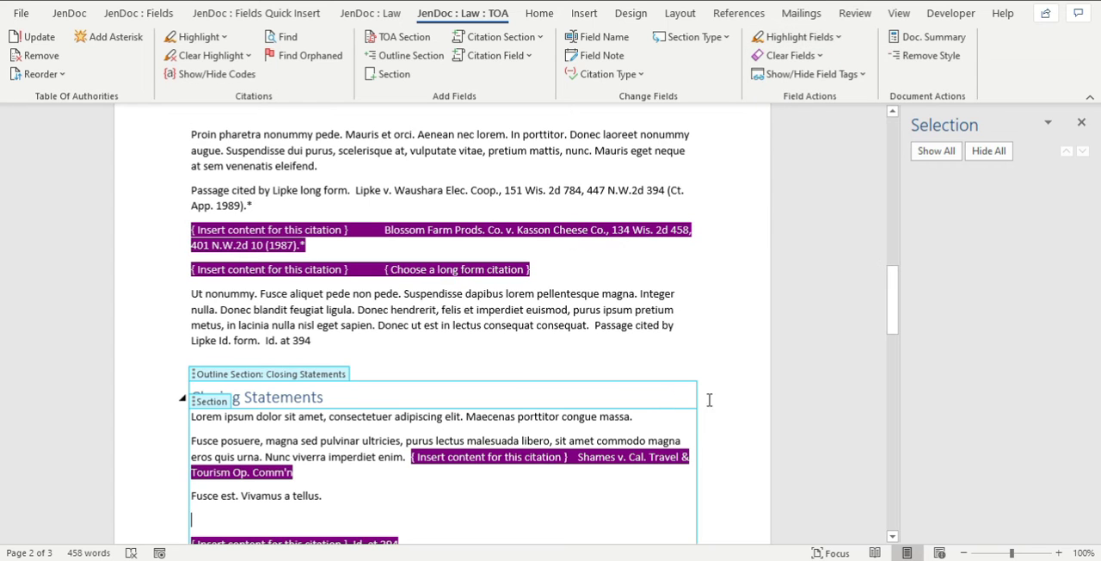
pyautogui.scroll(3, 821, 389)
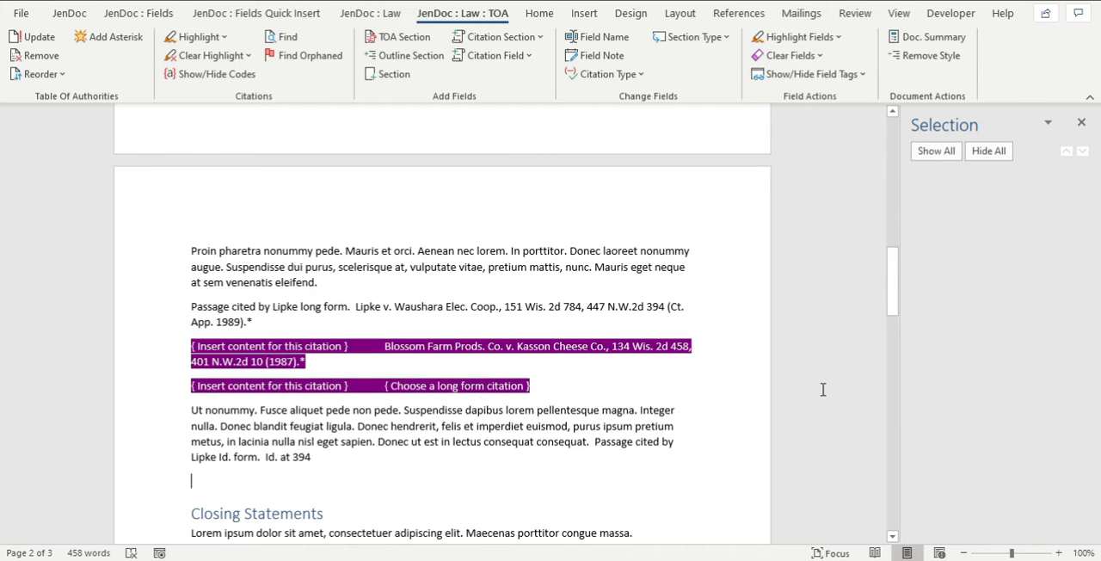
pyautogui.scroll(-3, 578, 370)
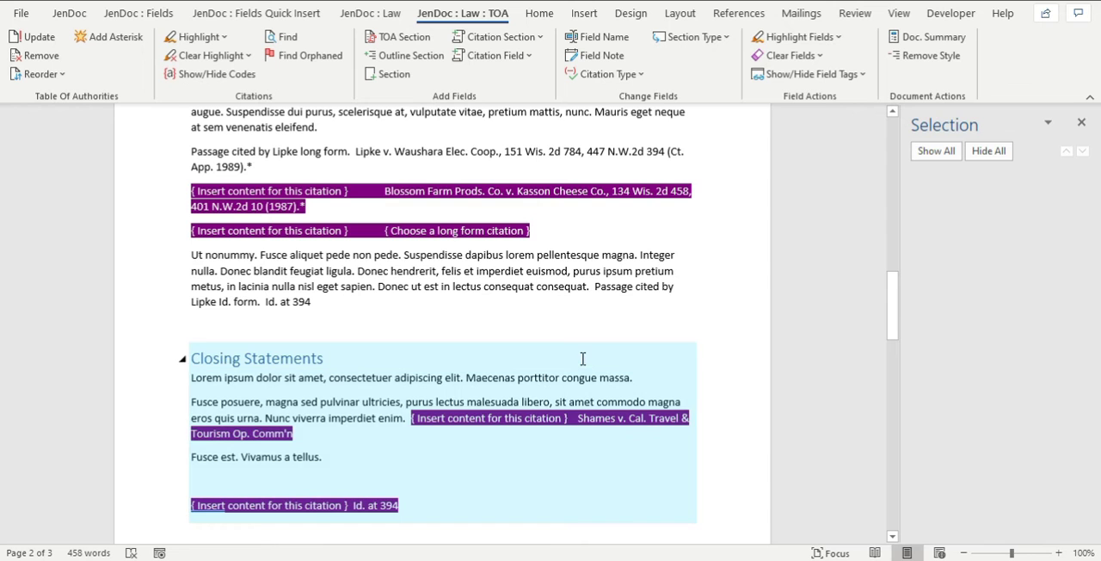
pyautogui.scroll(5, 494, 281)
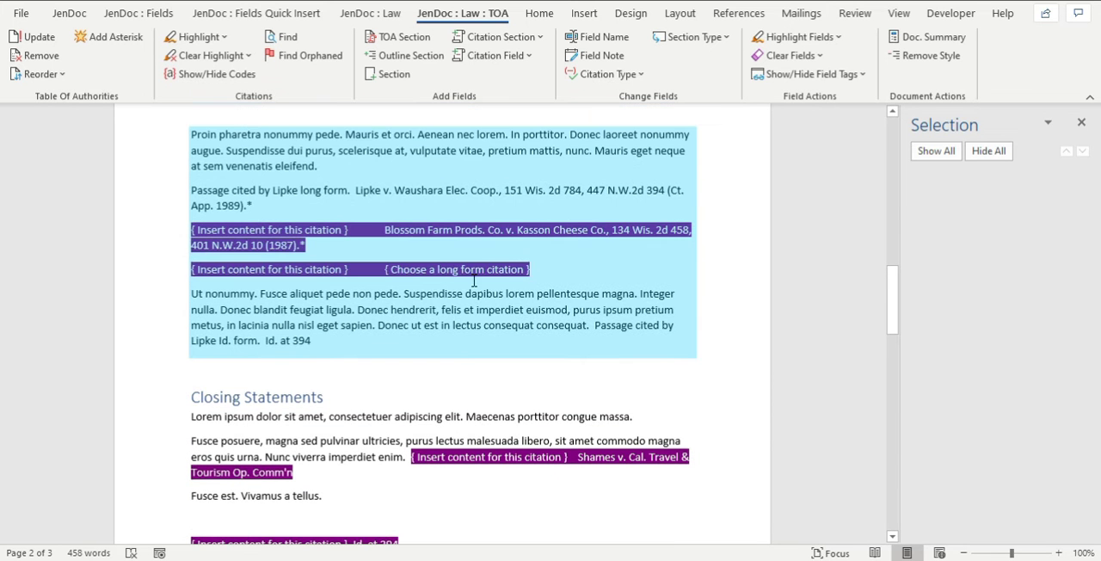
pyautogui.scroll(5, 410, 299)
pyautogui.scroll(-9, 370, 258)
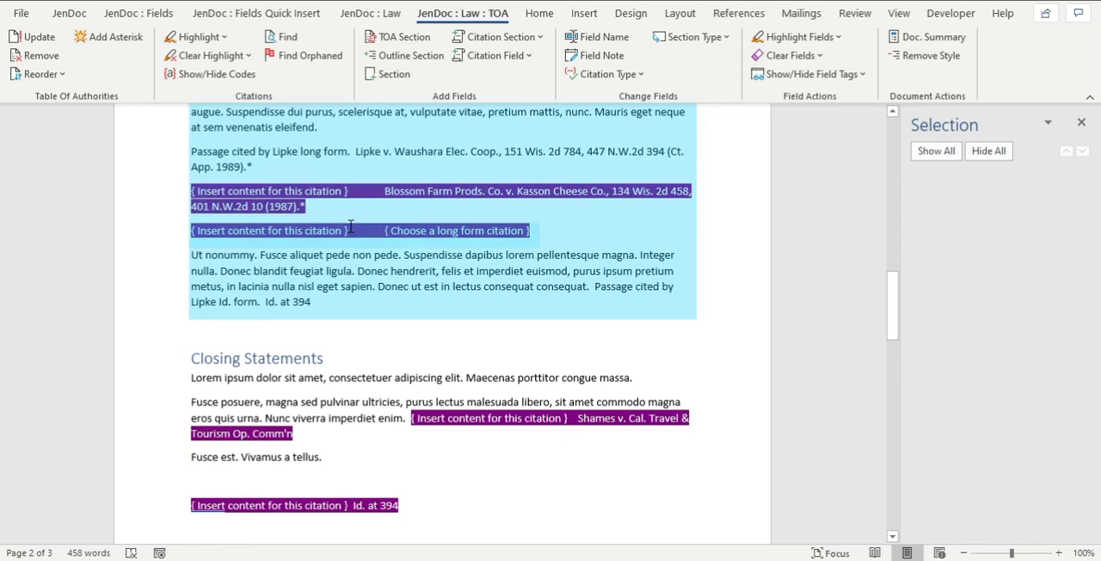
# Reapply the blank citation field highlight so the empty long citation field stands out from its highlighted section.
pyautogui.click(350, 228)
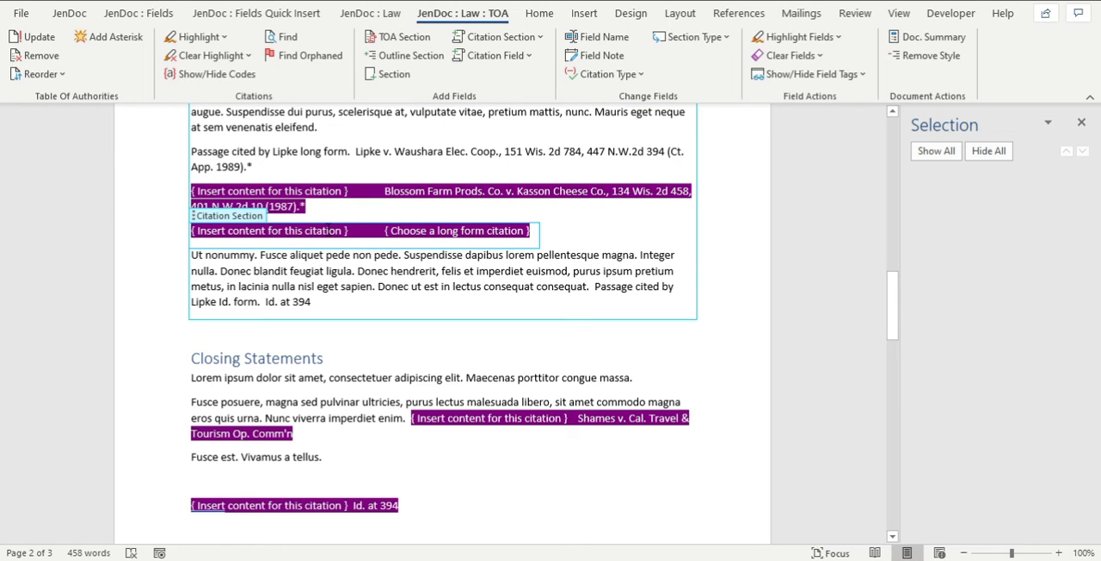
pyautogui.click(412, 232)
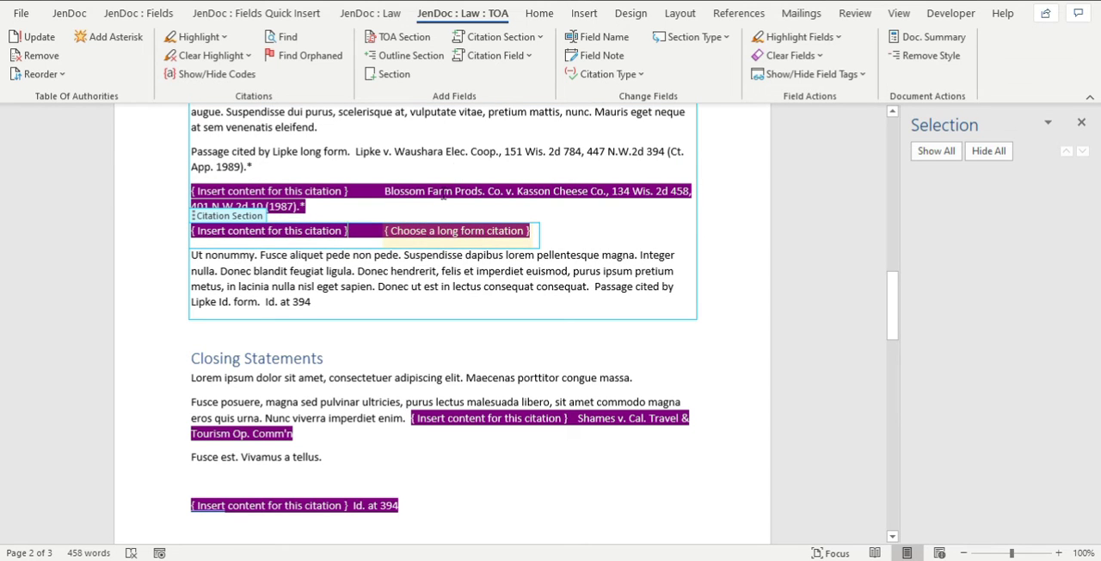
pyautogui.click(793, 39)
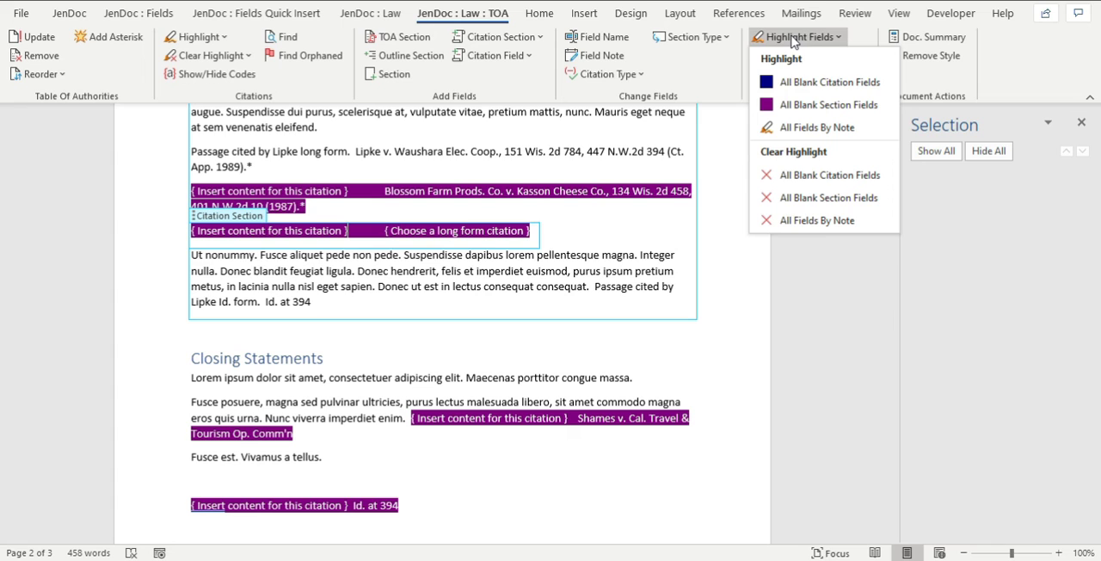
pyautogui.click(799, 86)
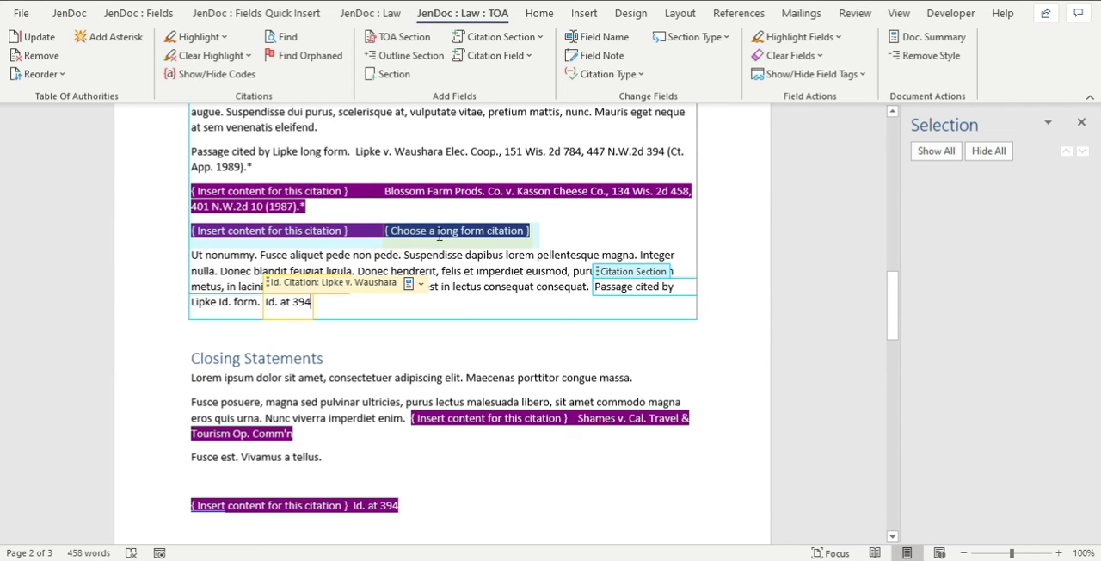
# Examine the blank citation section placeholders and their adjoining long and short citation fields under the opening and Closing Statements.
pyautogui.moveTo(262, 231); pyautogui.dragTo(344, 231)
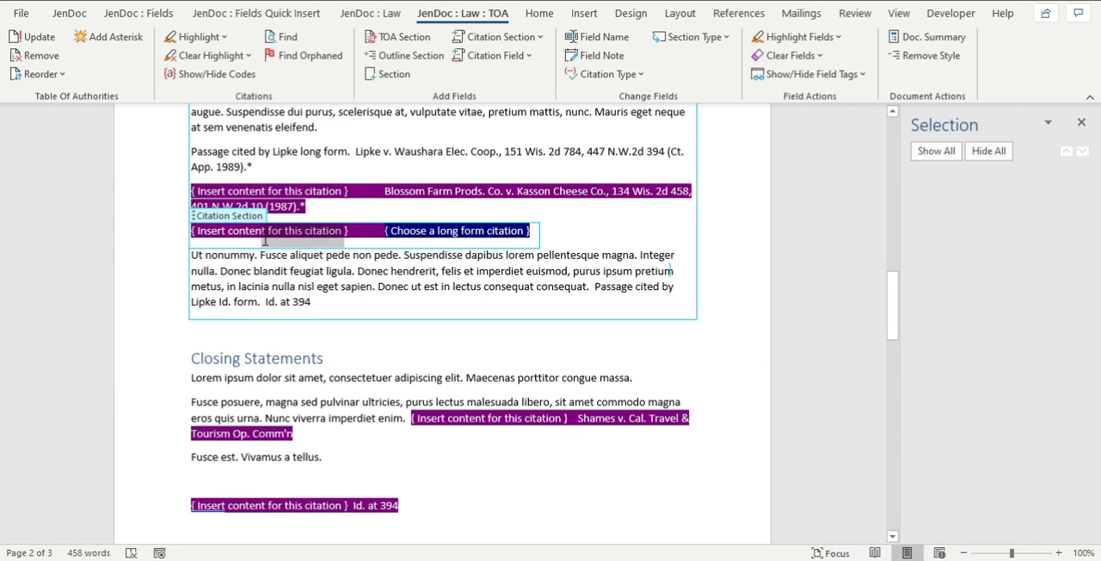
pyautogui.click(300, 188)
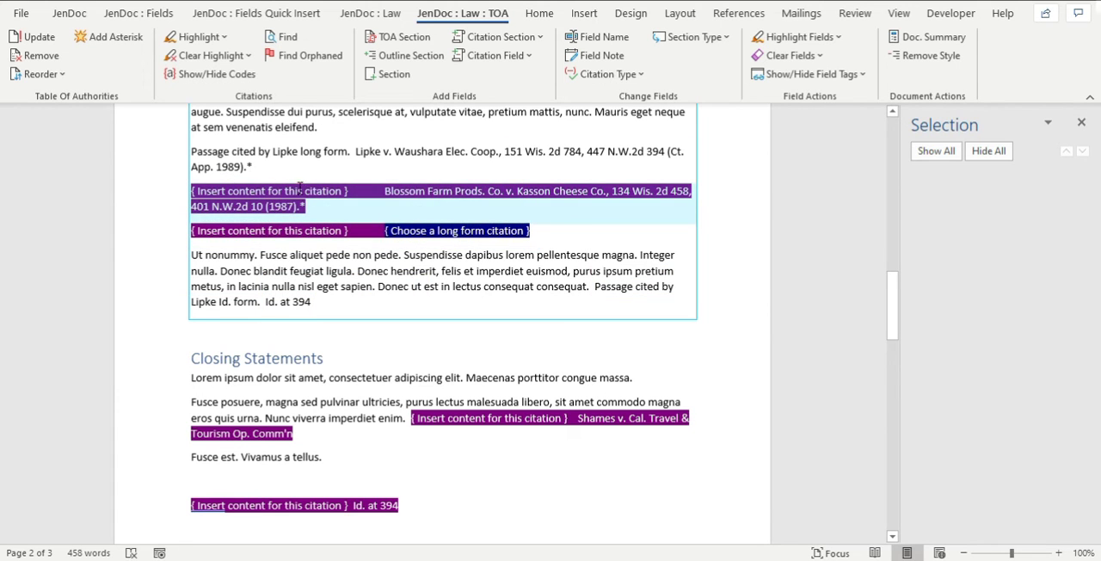
pyautogui.click(393, 191)
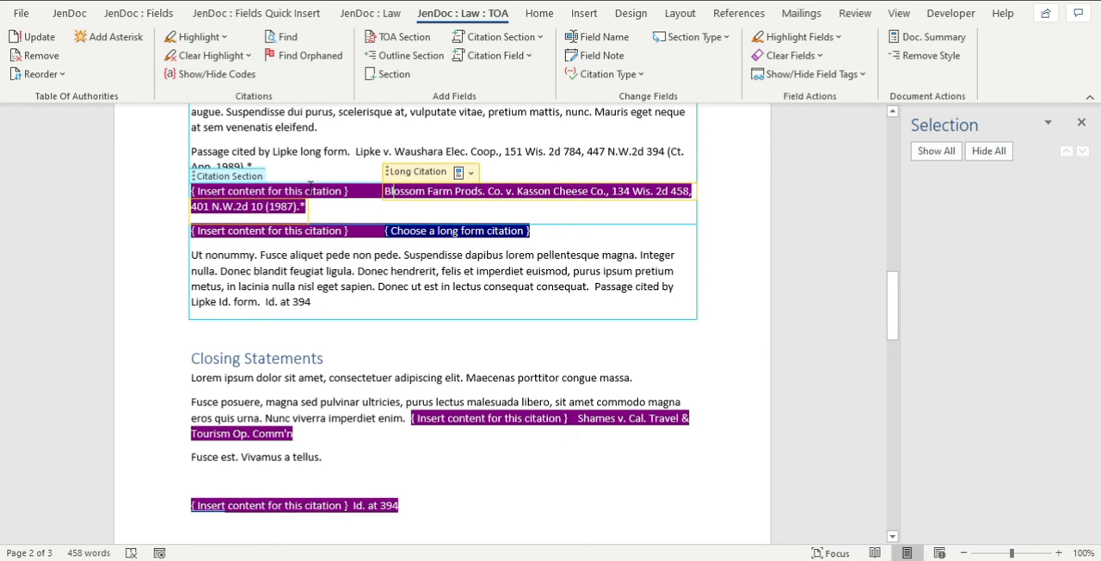
pyautogui.moveTo(344, 191); pyautogui.dragTo(268, 191)
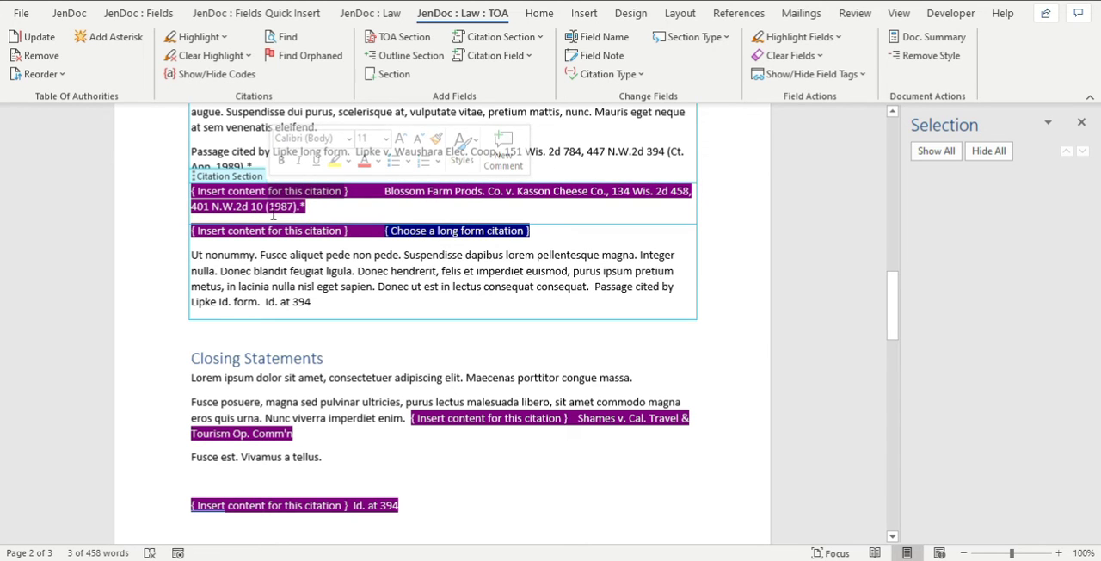
pyautogui.scroll(-4, 376, 263)
pyautogui.click(559, 240)
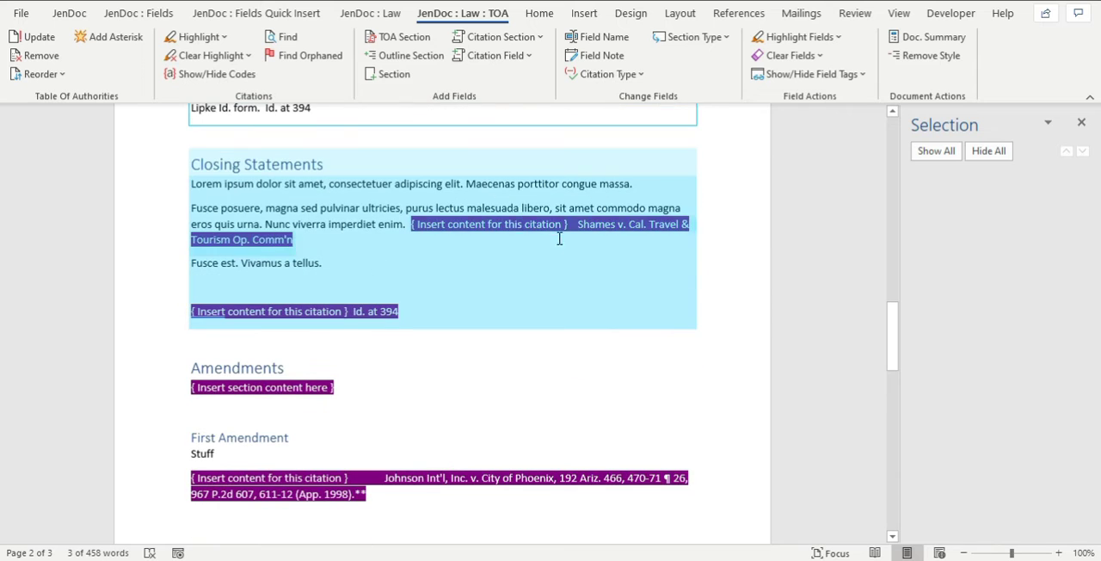
pyautogui.click(603, 227)
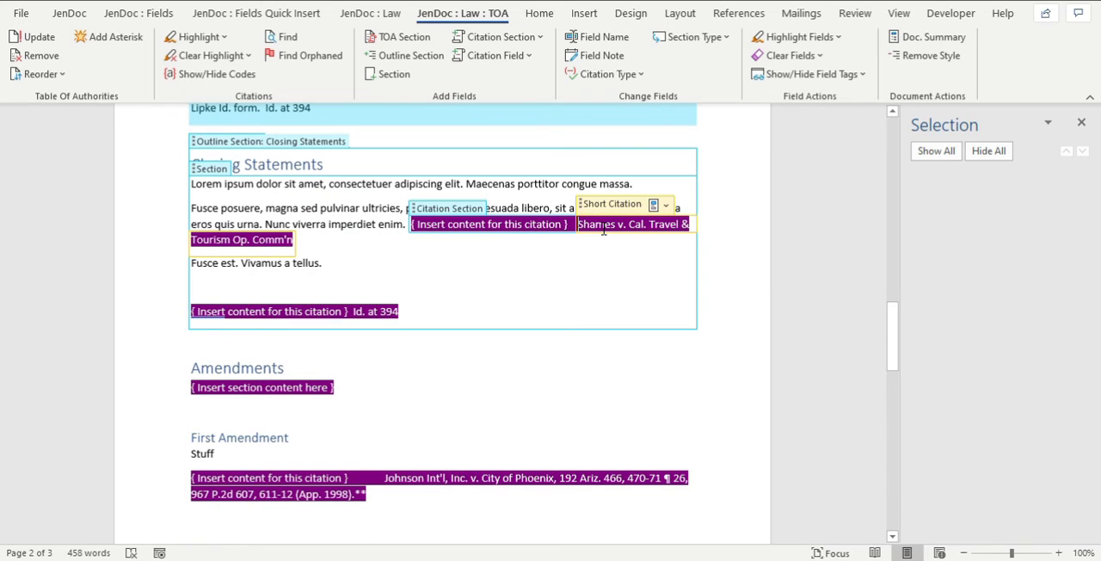
# Highlight all citations in the document and review the marked citations through the last page.
pyautogui.click(199, 37)
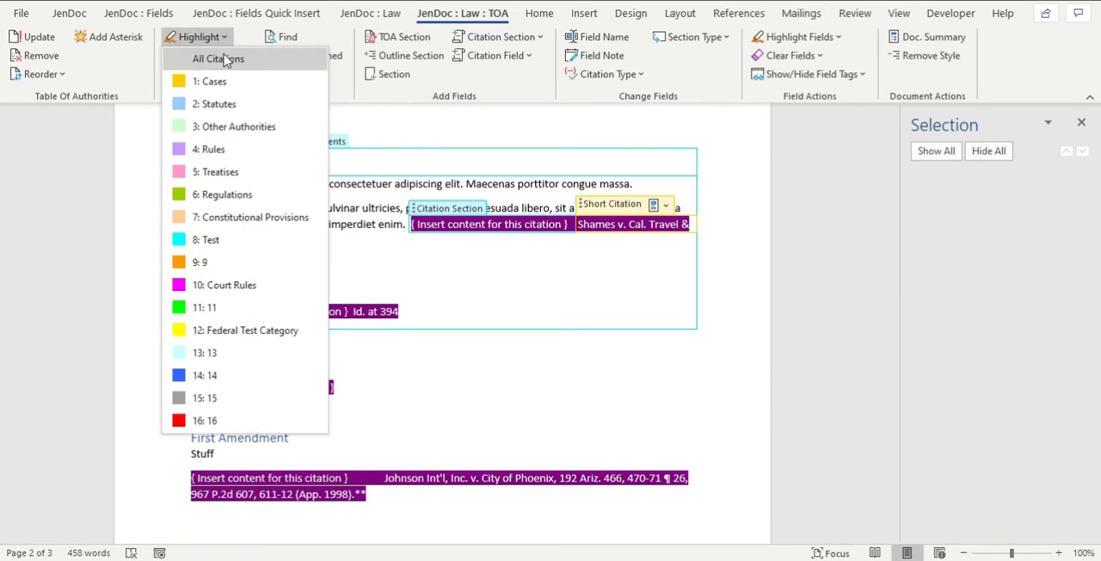
pyautogui.click(214, 59)
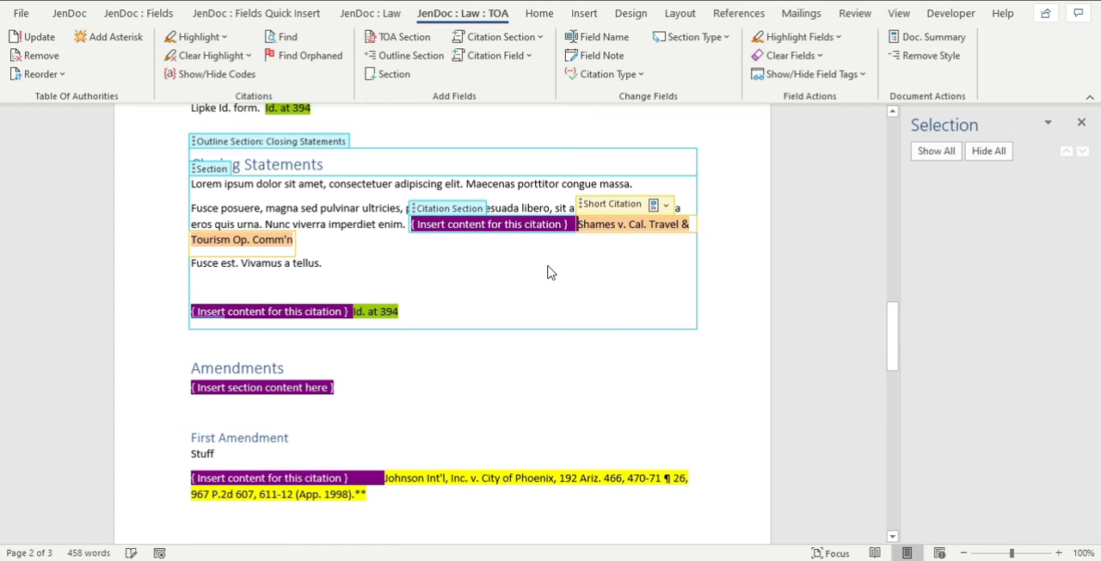
pyautogui.click(574, 275)
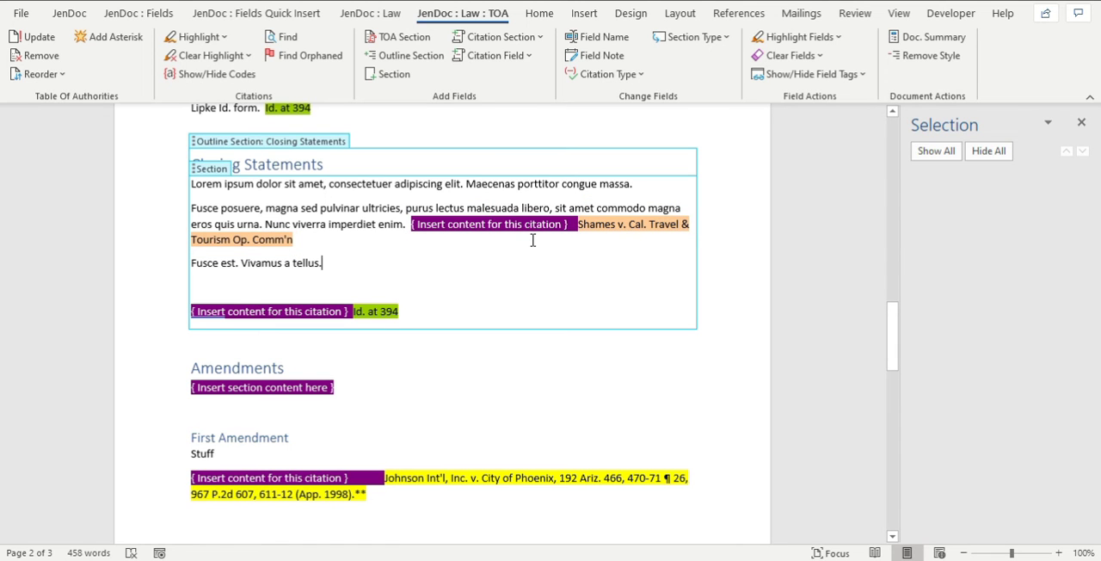
pyautogui.click(492, 237)
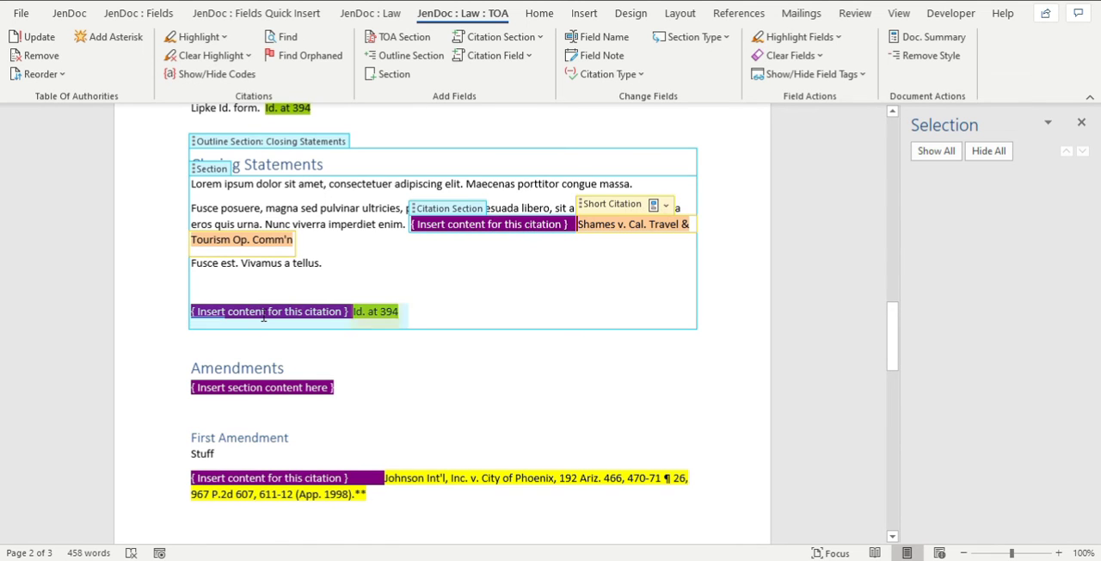
pyautogui.scroll(-5, 470, 358)
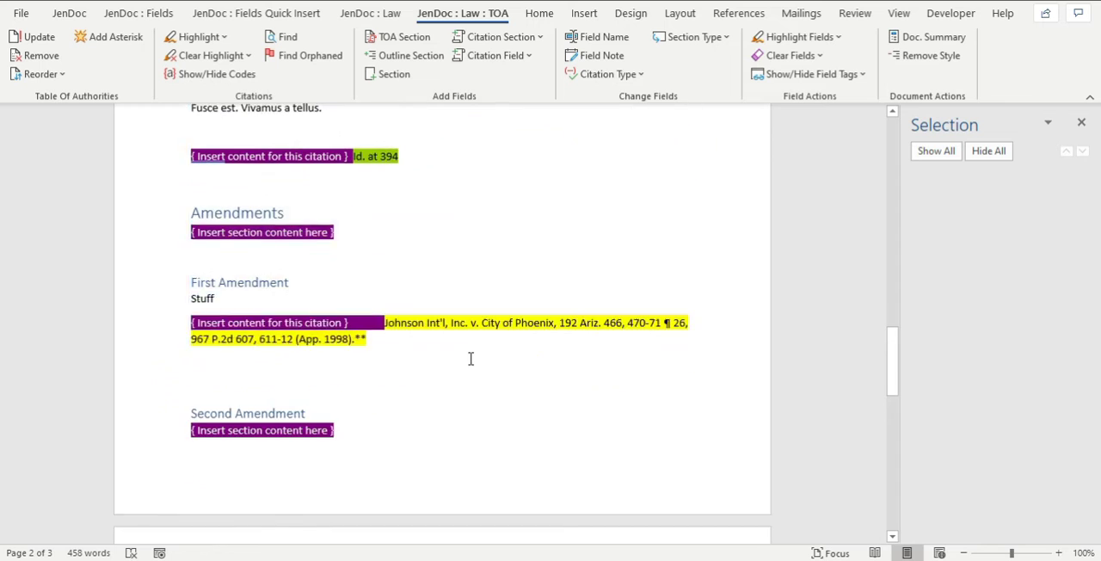
pyautogui.scroll(-1, 470, 358)
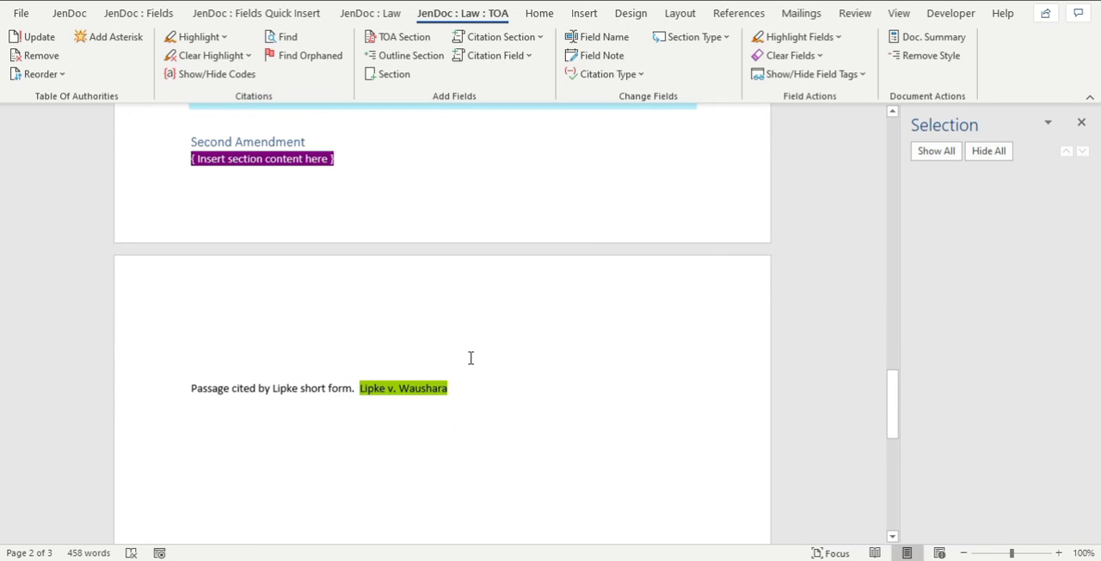
pyautogui.click(307, 391)
pyautogui.moveTo(295, 392); pyautogui.dragTo(243, 390)
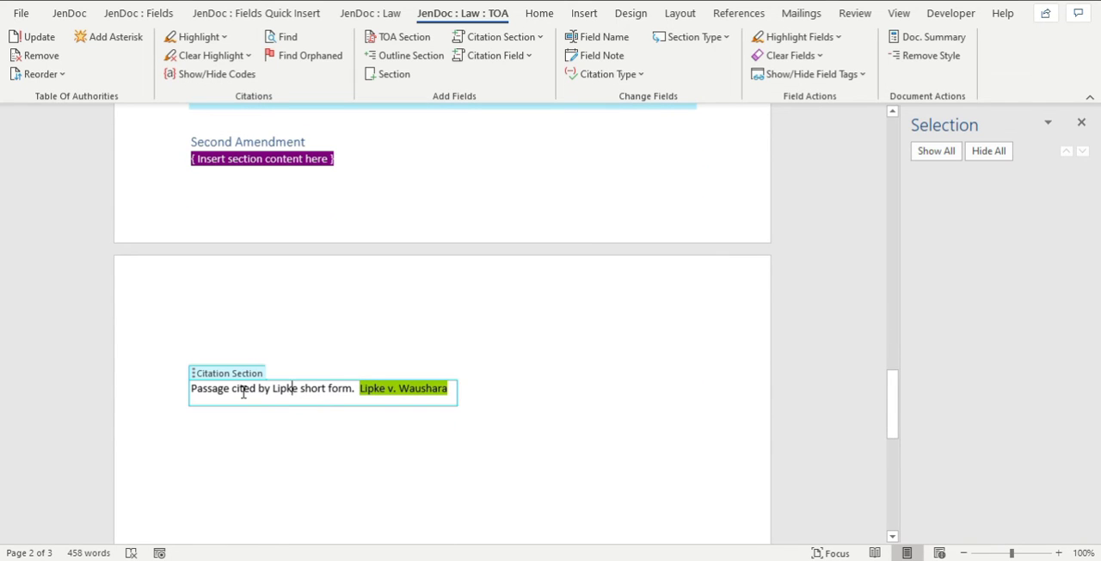
pyautogui.click(611, 276)
pyautogui.scroll(2, 611, 274)
pyautogui.scroll(8, 611, 273)
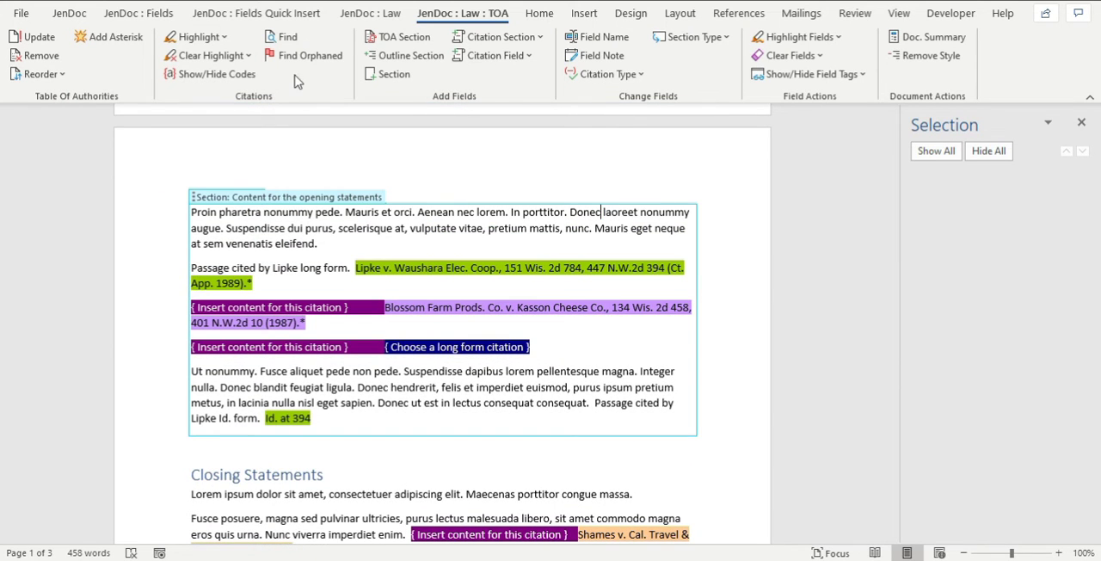
# Insert a blank section field below the short form citation passage on the last page.
pyautogui.click(395, 74)
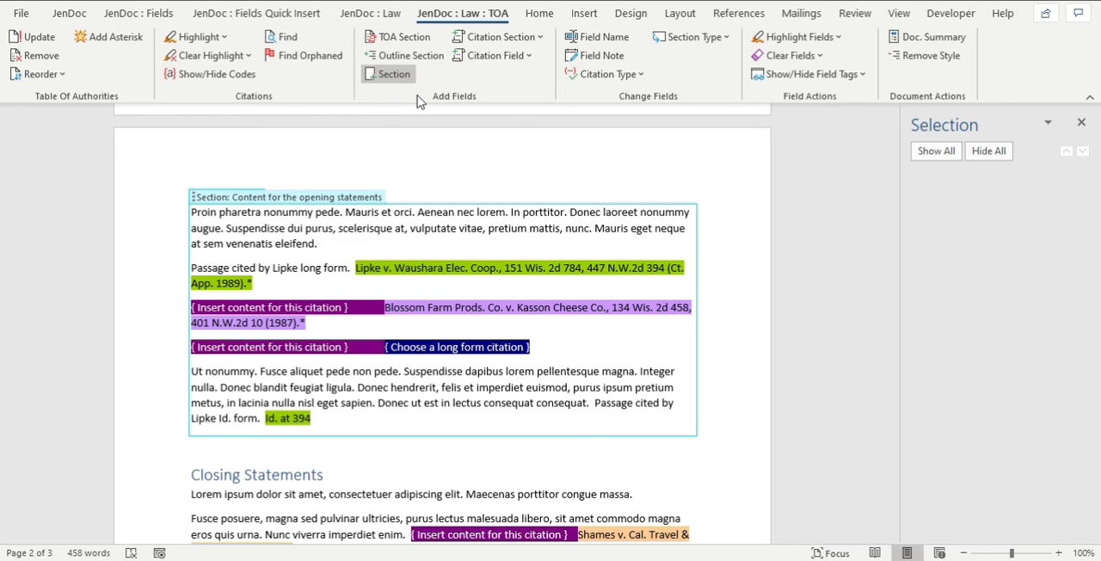
pyautogui.scroll(-10, 418, 187)
pyautogui.click(282, 344)
pyautogui.click(394, 74)
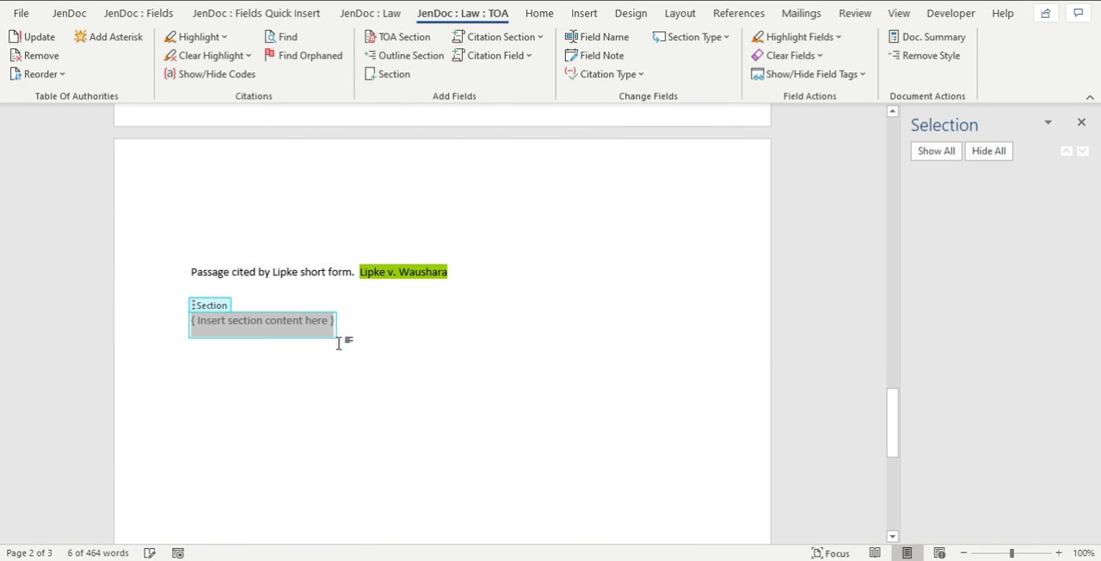
# Clear the highlighting from all citations in the document.
pyautogui.scroll(5, 439, 313)
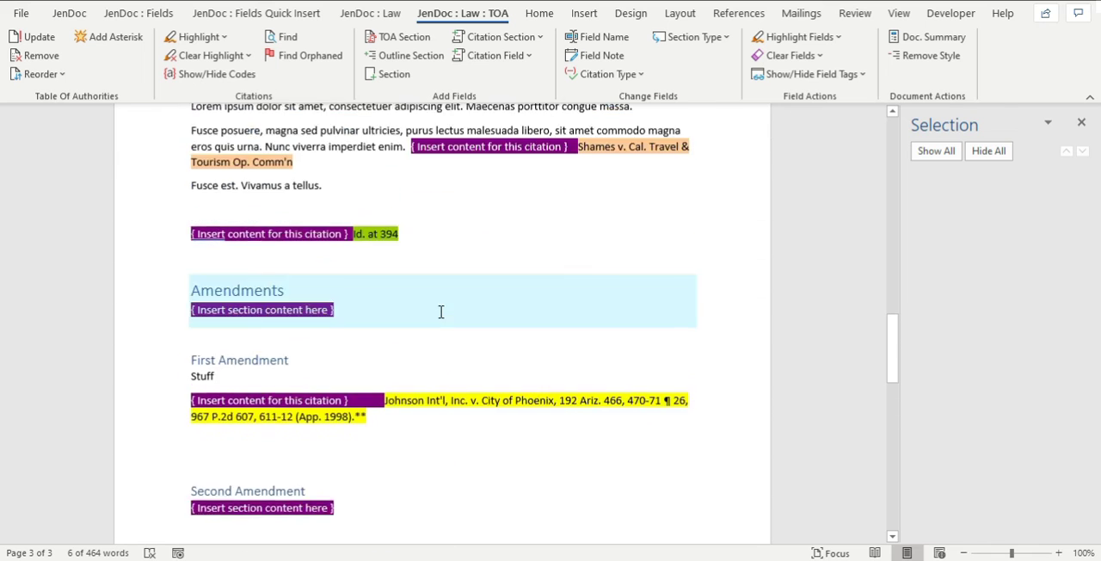
pyautogui.scroll(5, 441, 312)
pyautogui.click(264, 341)
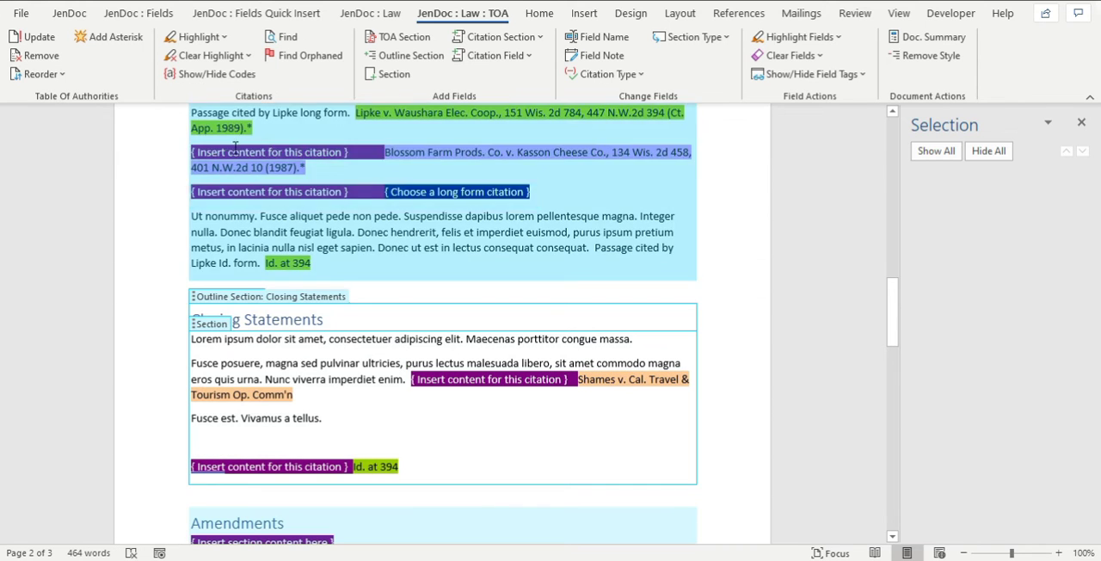
pyautogui.click(211, 57)
pyautogui.click(200, 75)
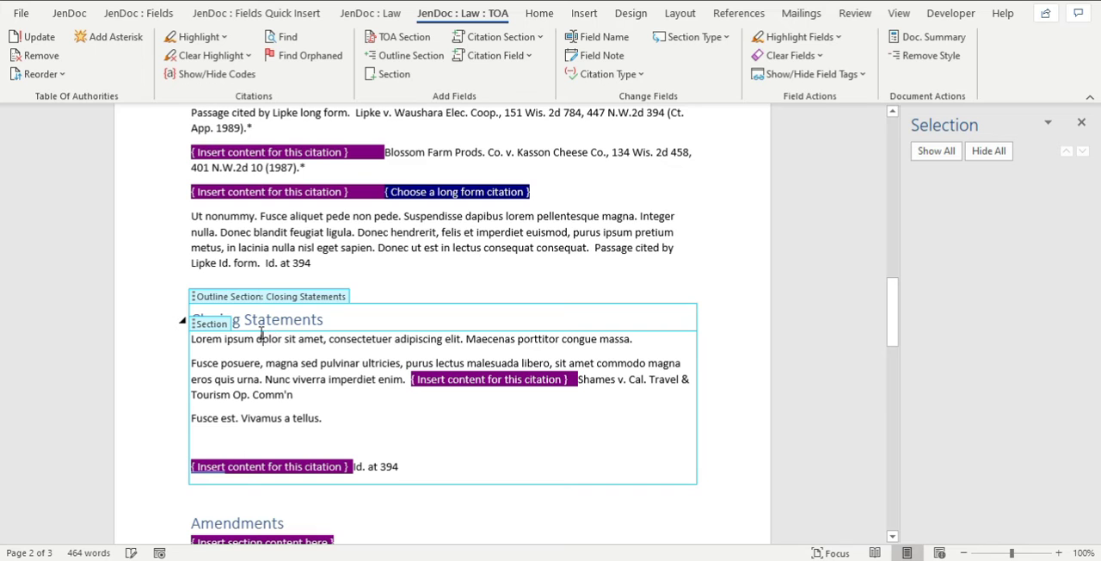
# Target the blank section placeholder on the last page and filter the quick parts to insert by Text type and Random Text subcategory.
pyautogui.click(208, 323)
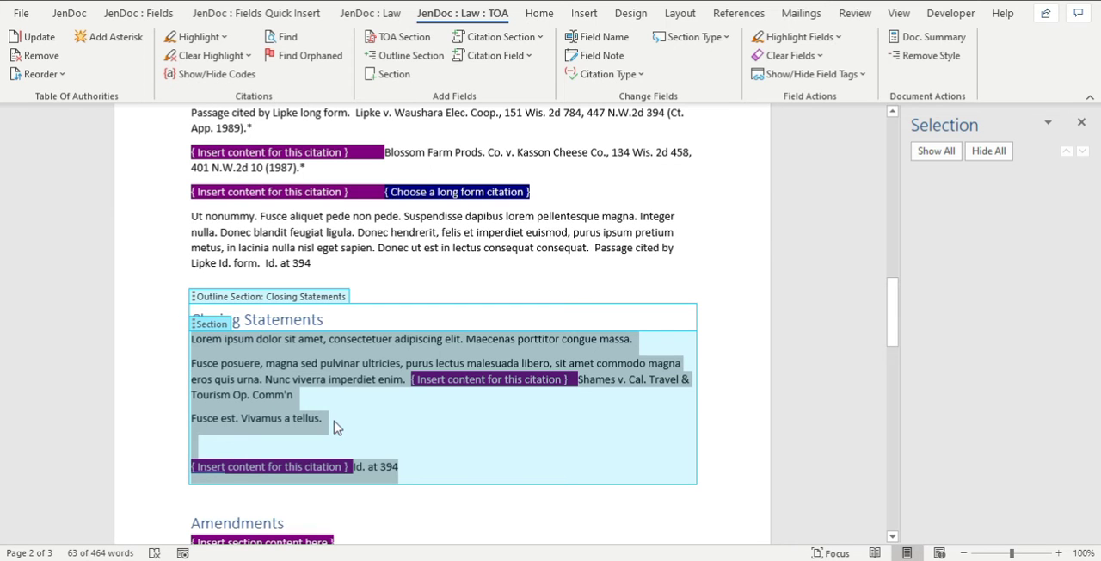
pyautogui.scroll(-9, 234, 368)
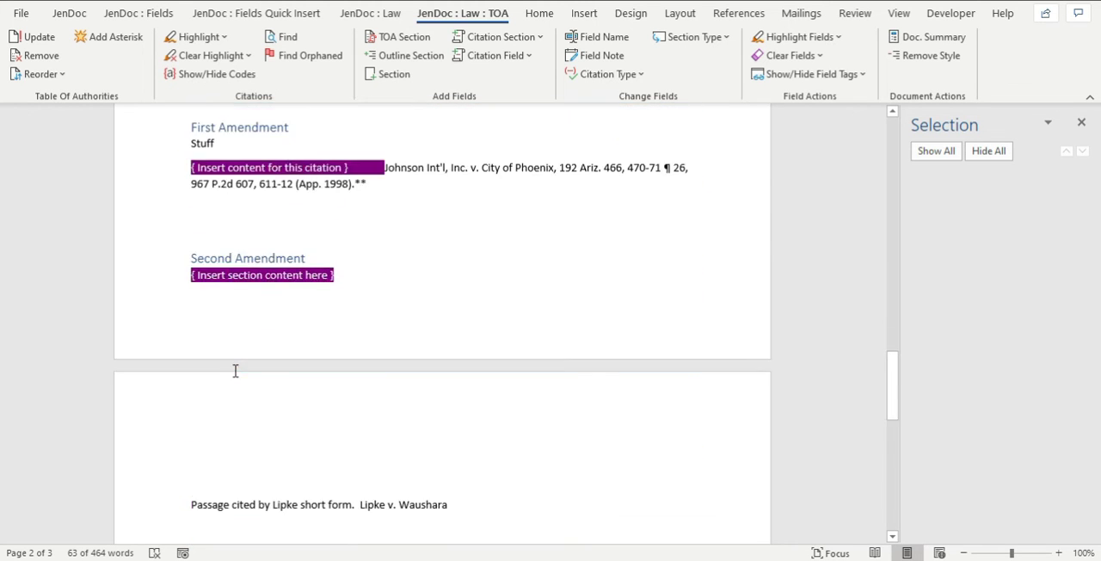
pyautogui.scroll(-4, 235, 371)
pyautogui.click(231, 368)
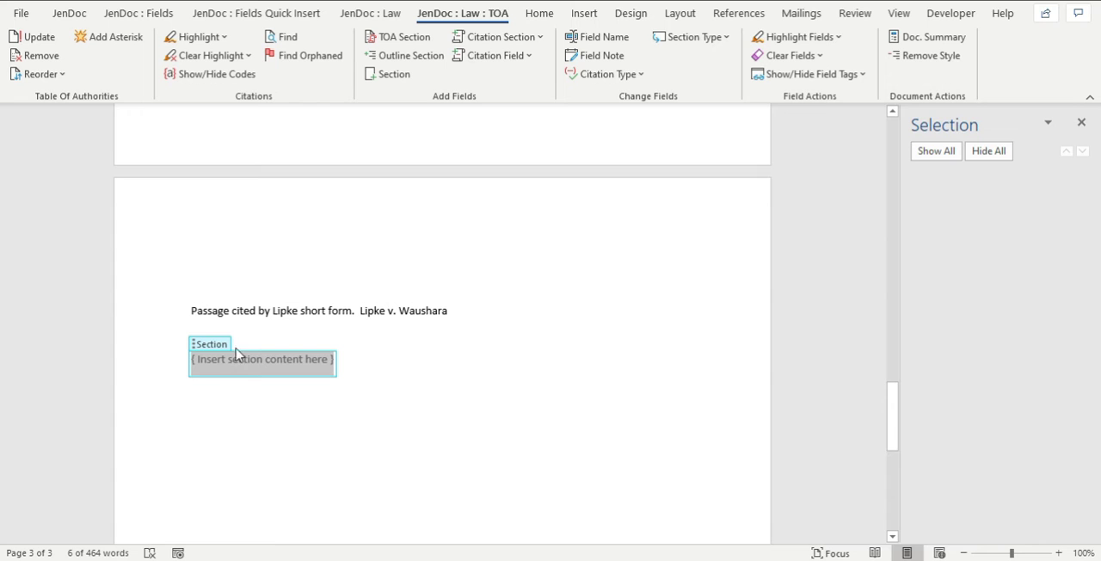
pyautogui.click(69, 13)
pyautogui.click(34, 52)
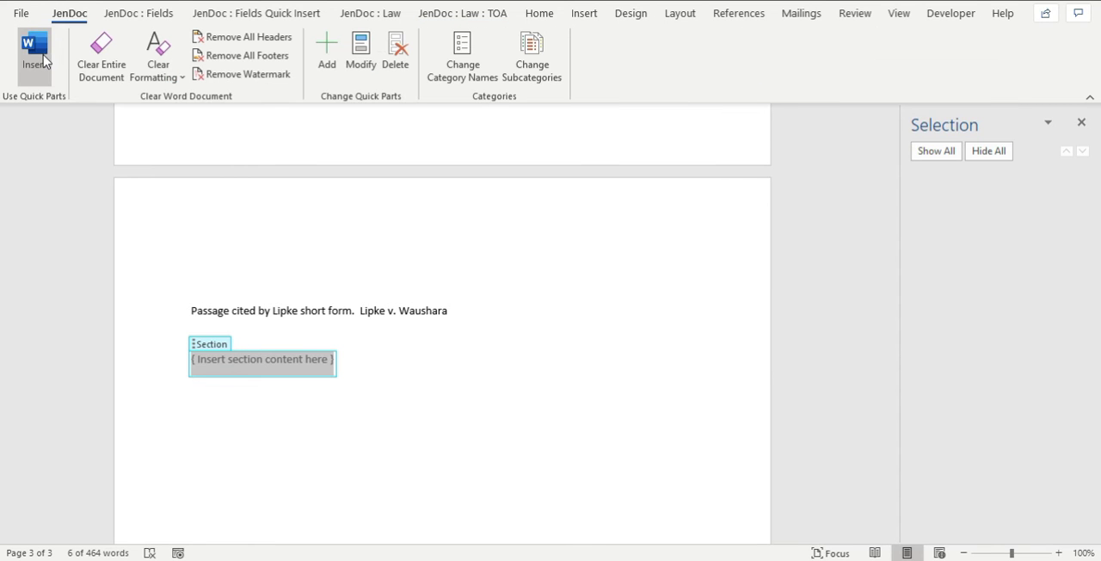
pyautogui.click(1003, 454)
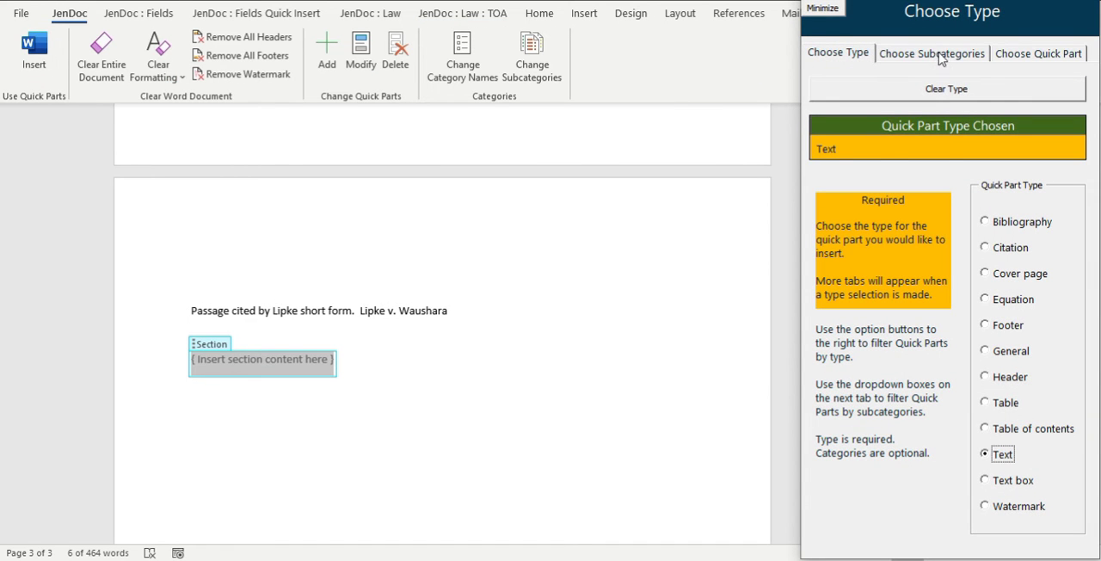
pyautogui.click(942, 54)
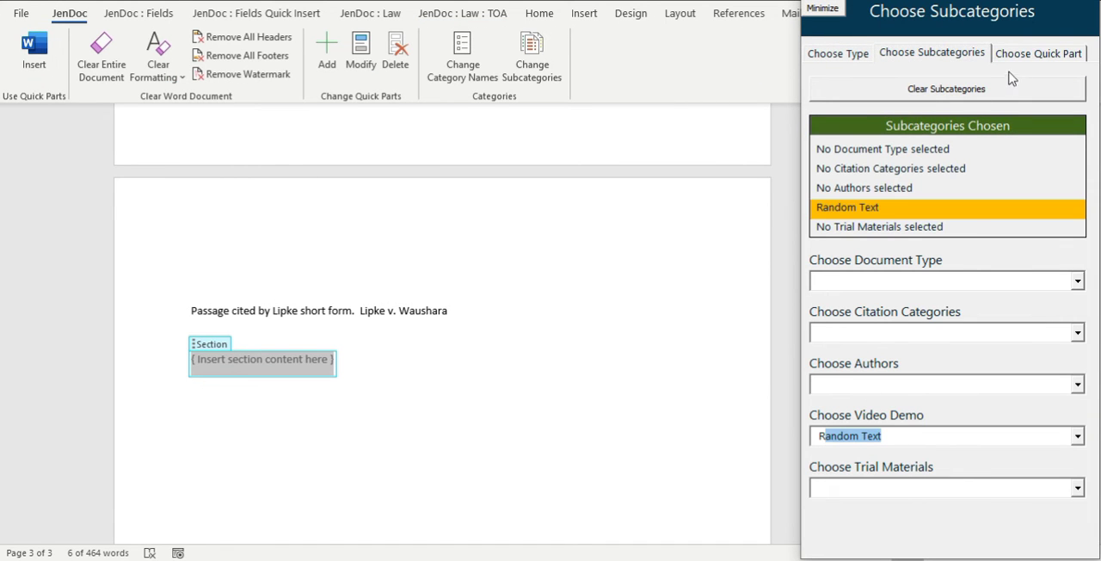
# Insert the "Lorem ipsum black (1, 10)" quick part into the blank section on the last page and leave the quick part chooser.
pyautogui.click(1032, 53)
pyautogui.click(1083, 316)
pyautogui.click(1083, 315)
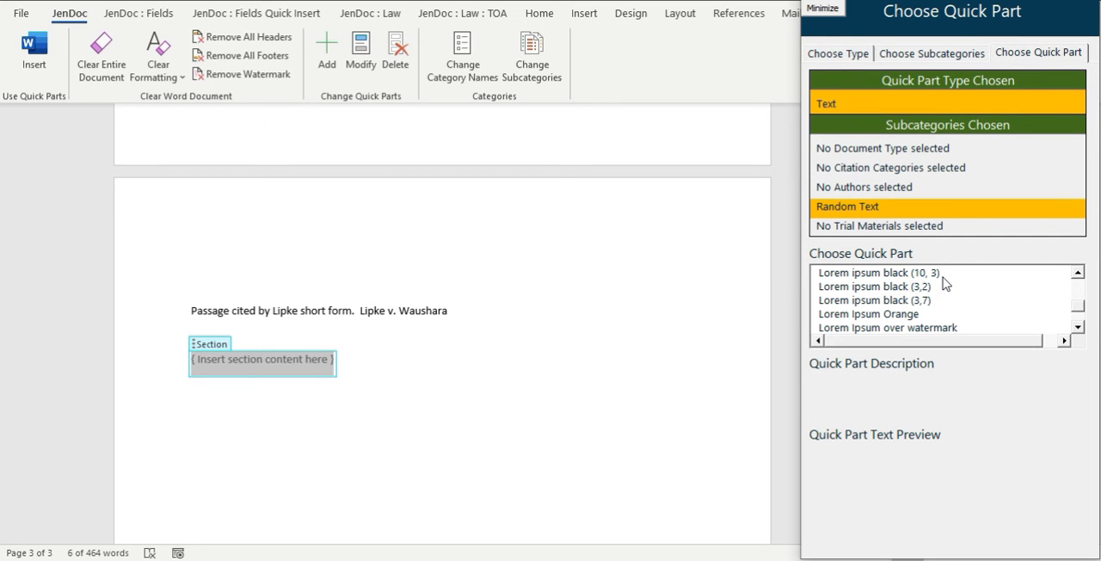
pyautogui.click(912, 273)
pyautogui.click(1078, 273)
pyautogui.click(1078, 274)
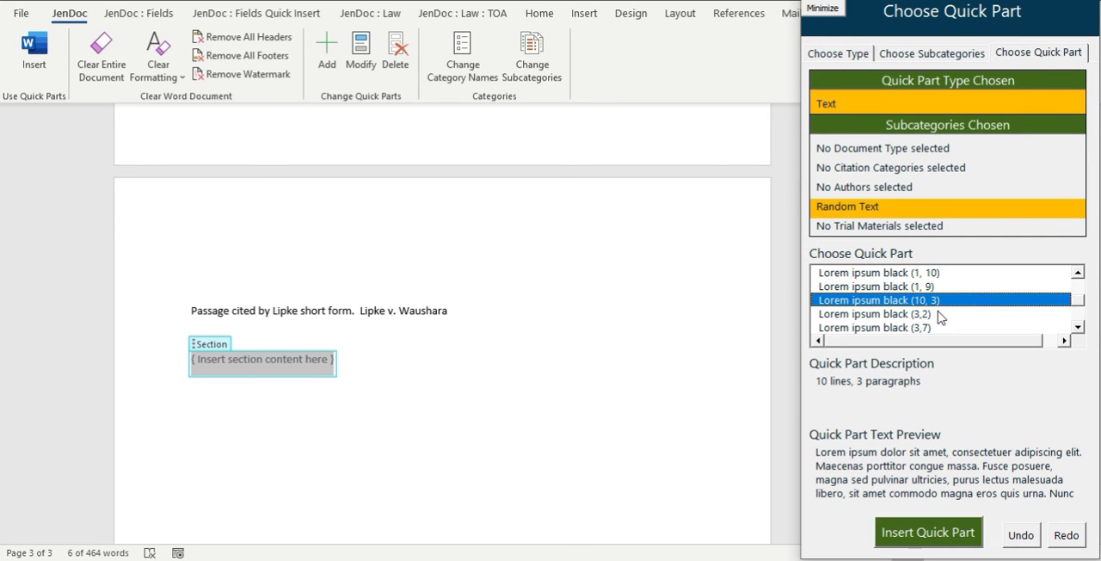
pyautogui.click(933, 288)
pyautogui.click(940, 273)
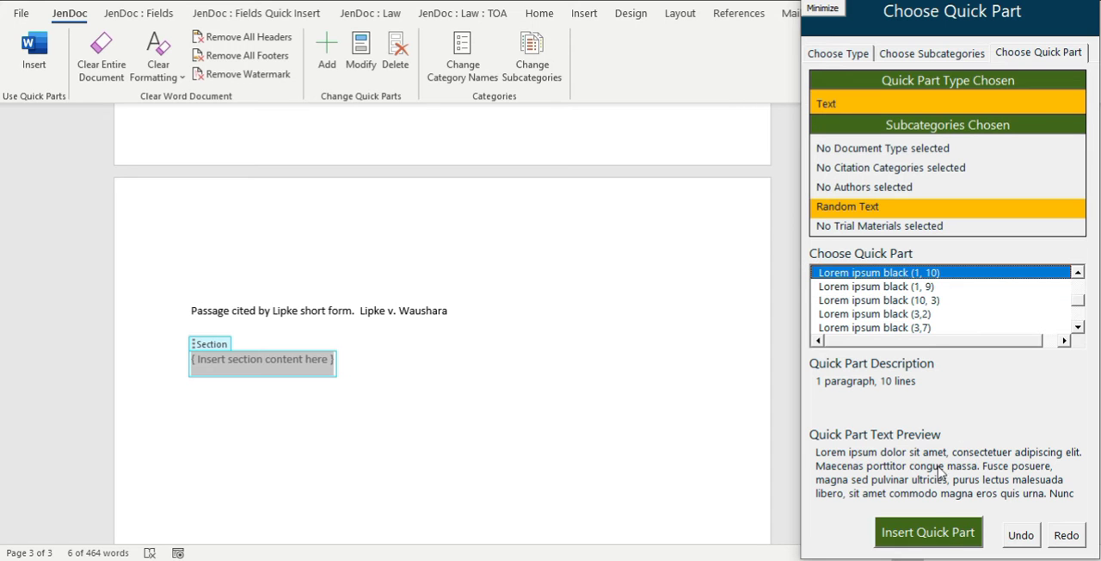
pyautogui.click(942, 539)
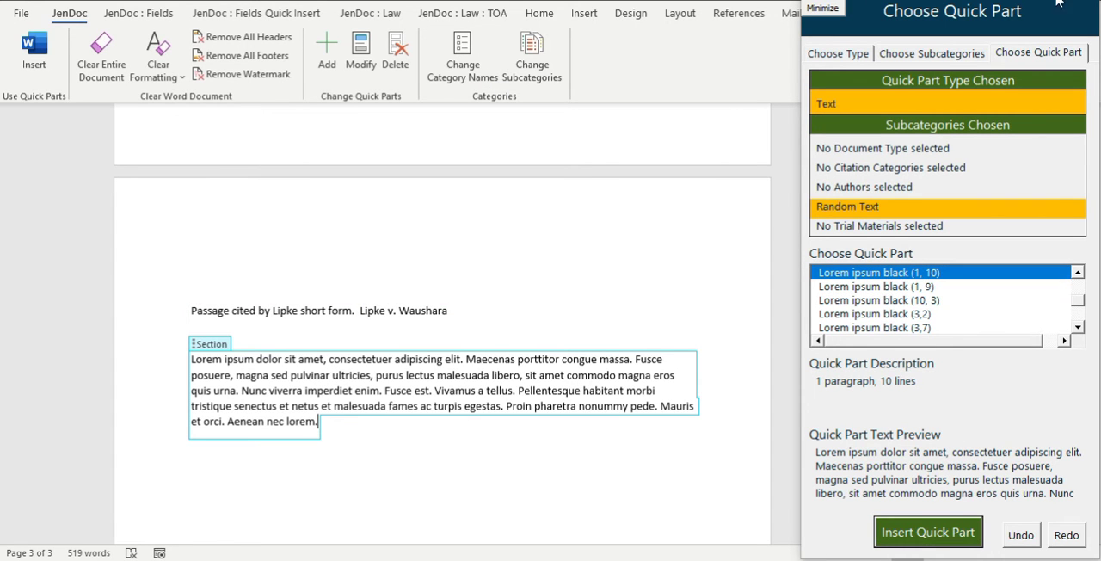
pyautogui.click(1088, 1)
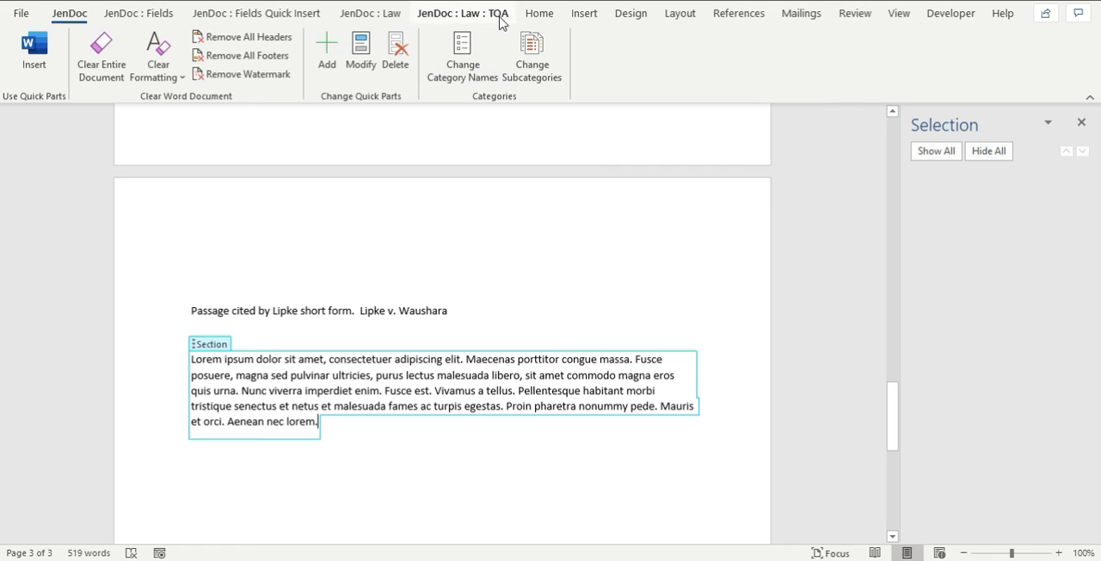
# Double-space the lorem ipsum section on the last page.
pyautogui.click(358, 16)
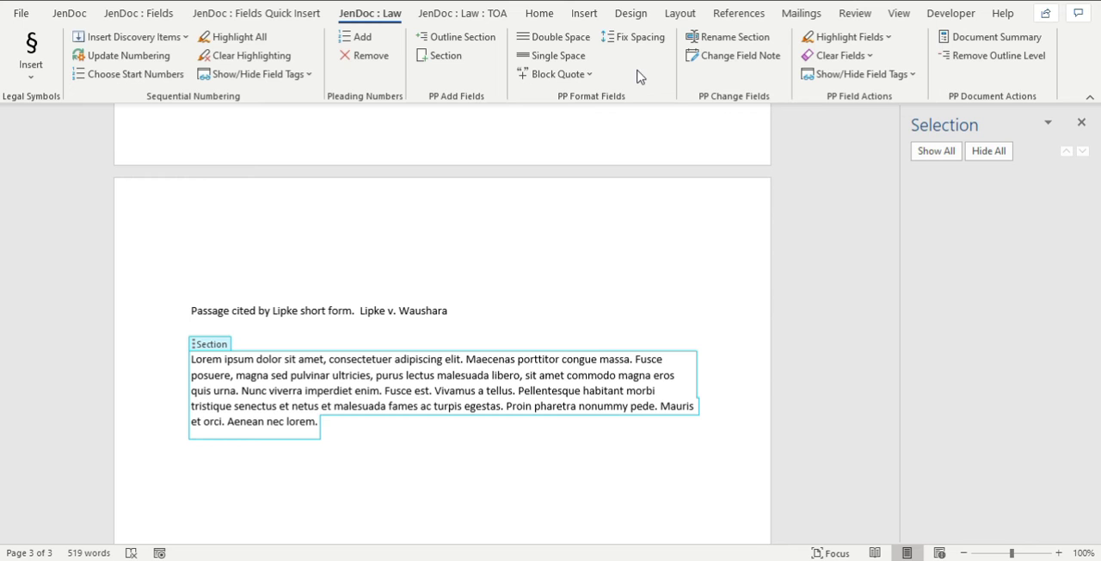
pyautogui.click(450, 15)
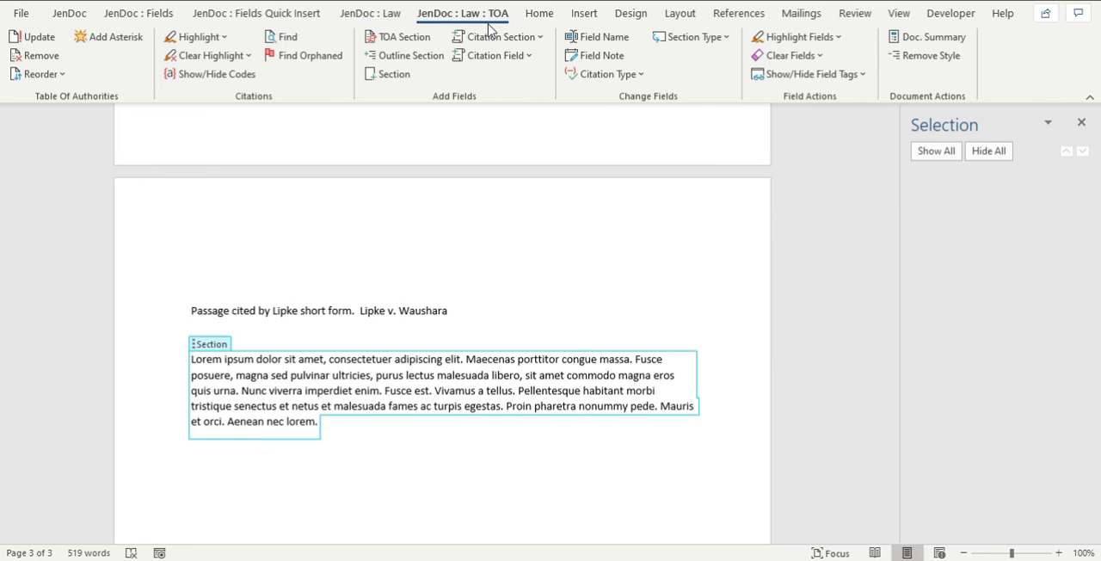
pyautogui.click(380, 19)
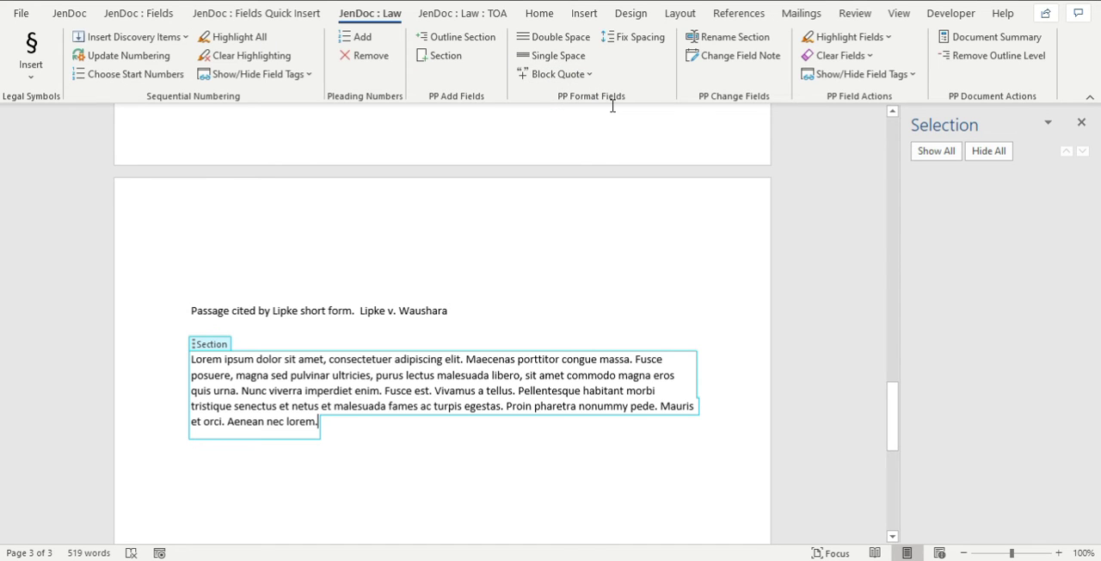
pyautogui.click(215, 348)
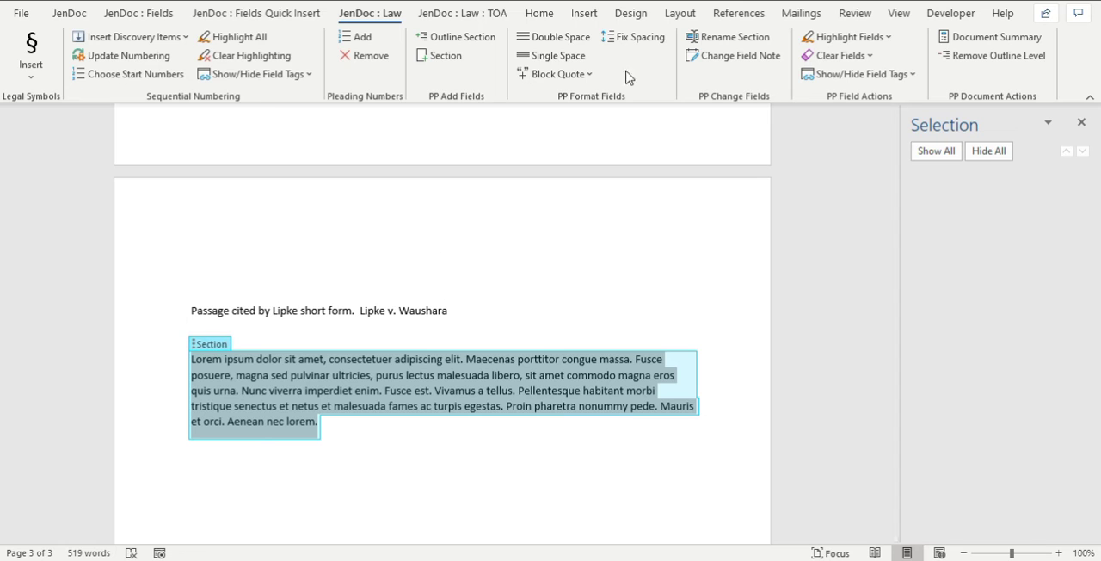
pyautogui.click(560, 46)
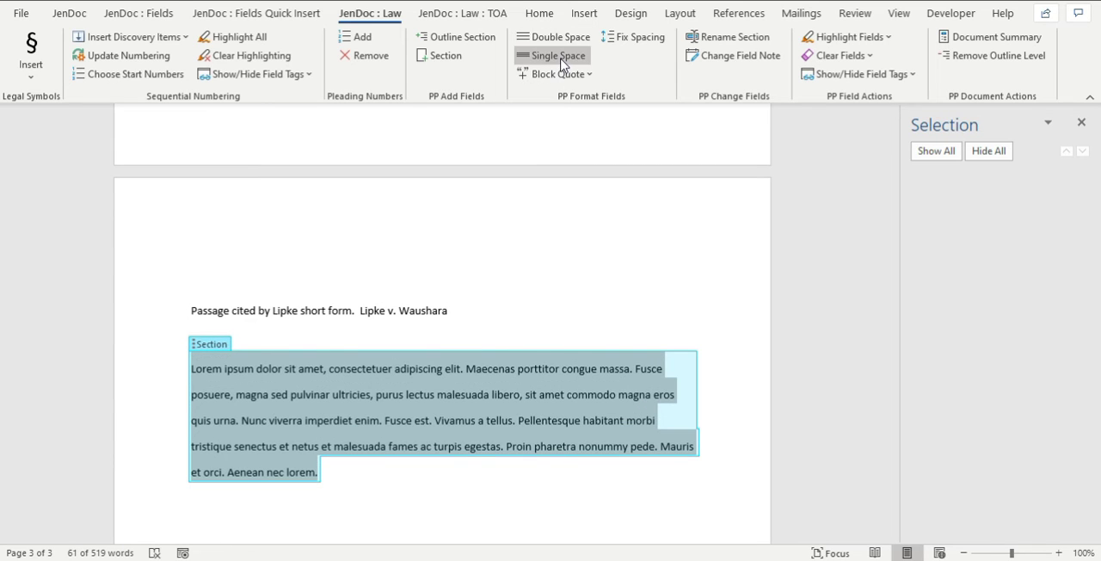
# Single-space the lorem ipsum section on the last page and format it as a left-aligned block quote.
pyautogui.click(561, 64)
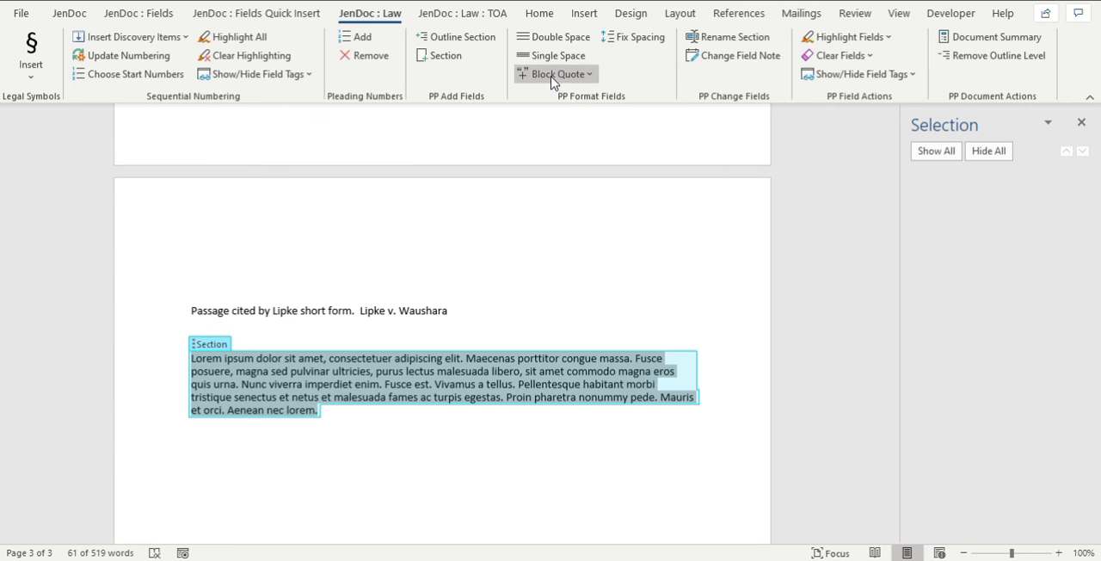
pyautogui.click(552, 77)
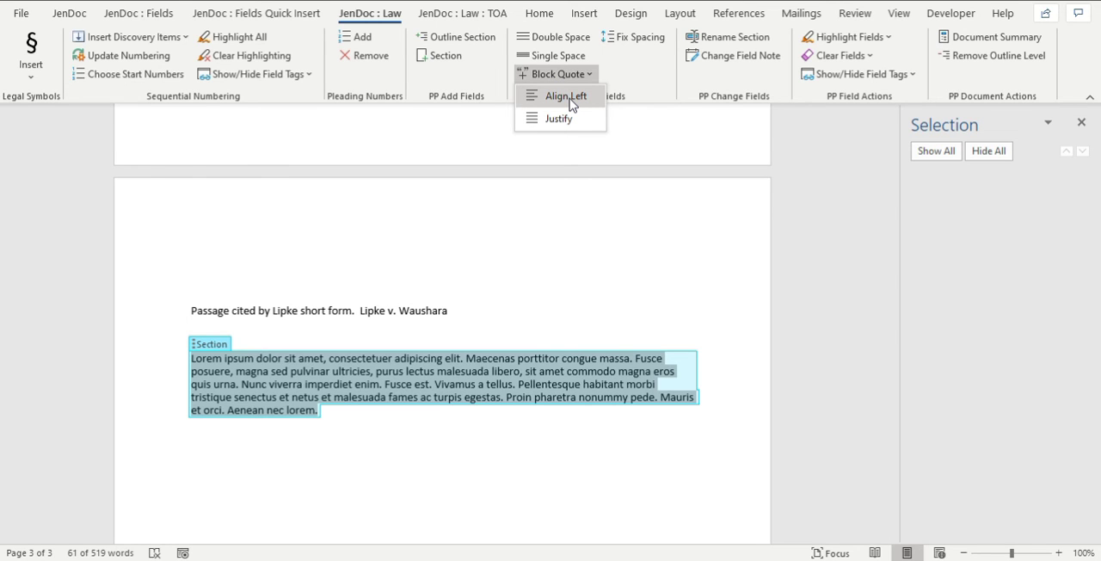
pyautogui.click(566, 96)
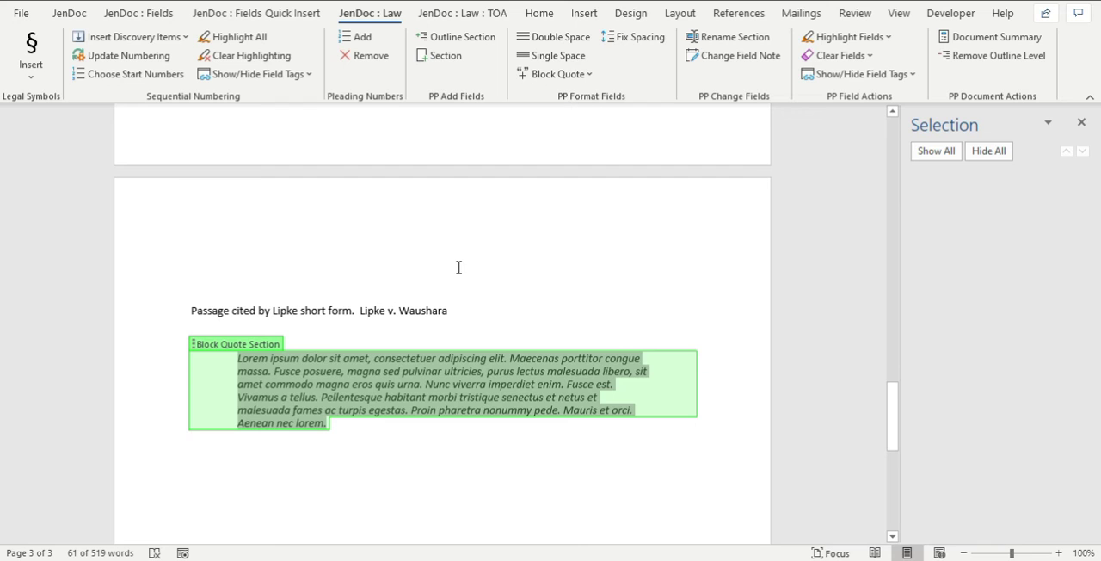
pyautogui.click(476, 399)
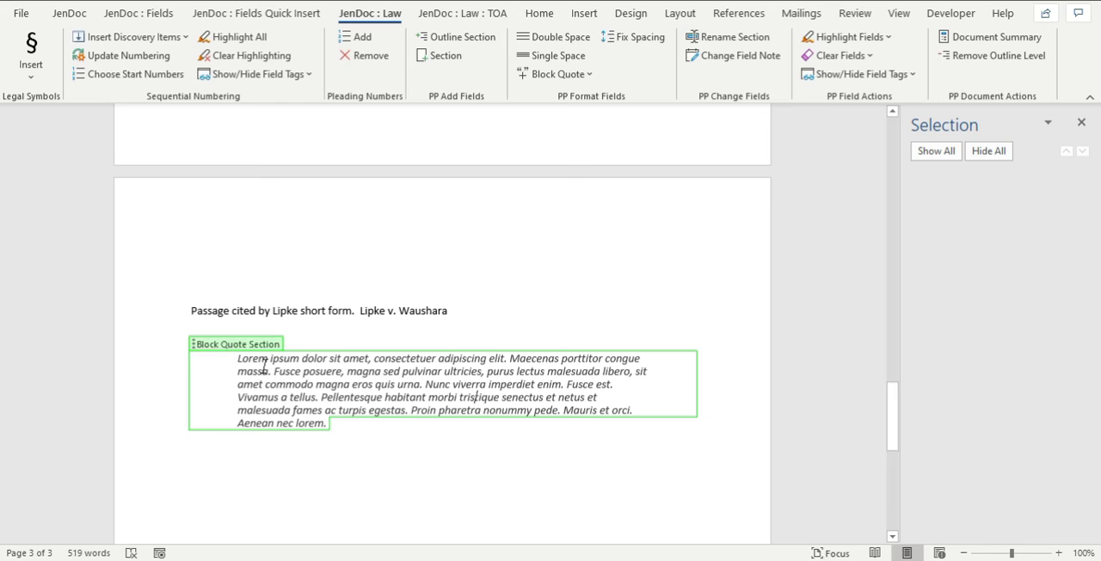
# Rename the block quote section as "Supreme Court's opinion on Smith v. Jones", keeping the Body Text outline level.
pyautogui.click(229, 344)
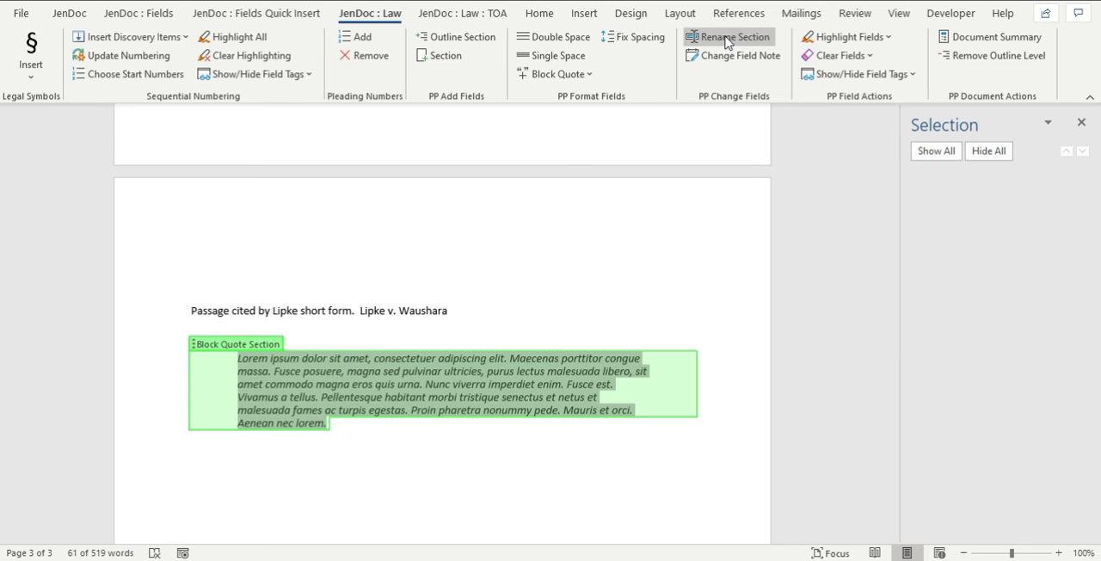
pyautogui.click(494, 17)
pyautogui.click(619, 43)
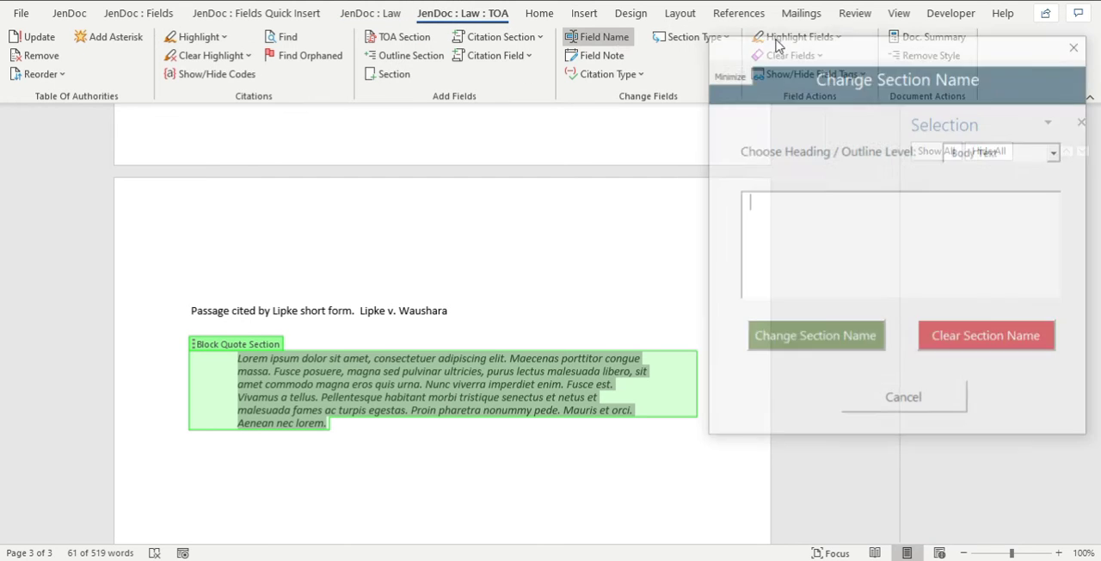
pyautogui.write('Supreme')
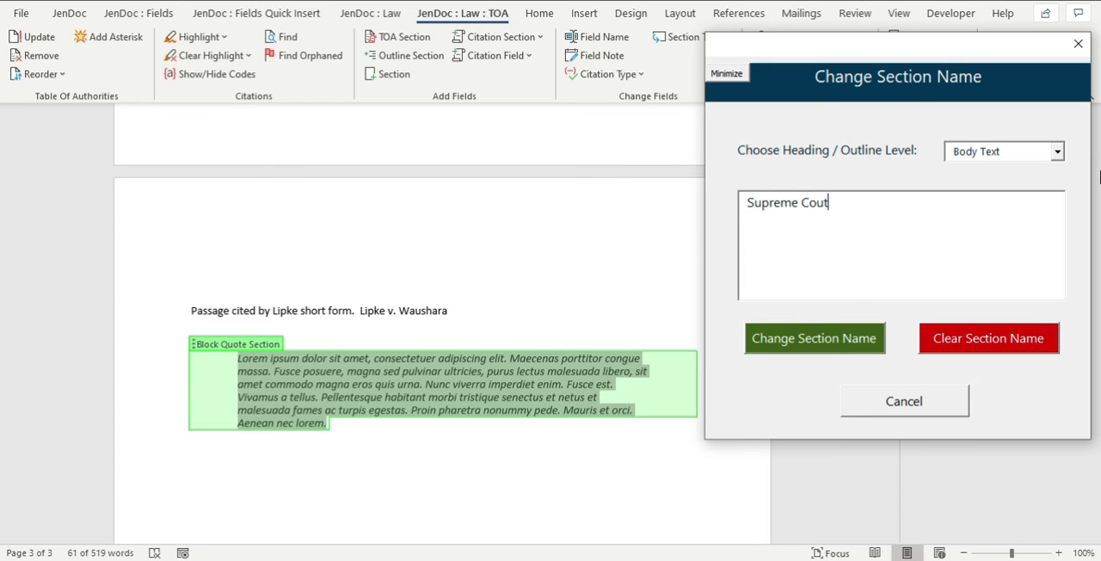
pyautogui.write(" Court's opinoon on Smith v. Jones")
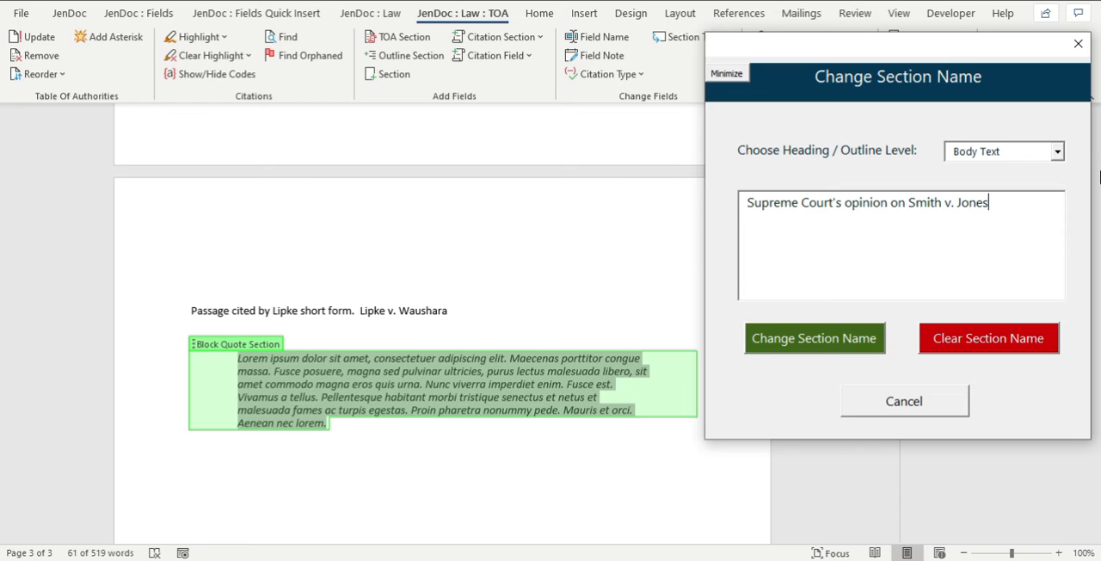
pyautogui.press('Tab')
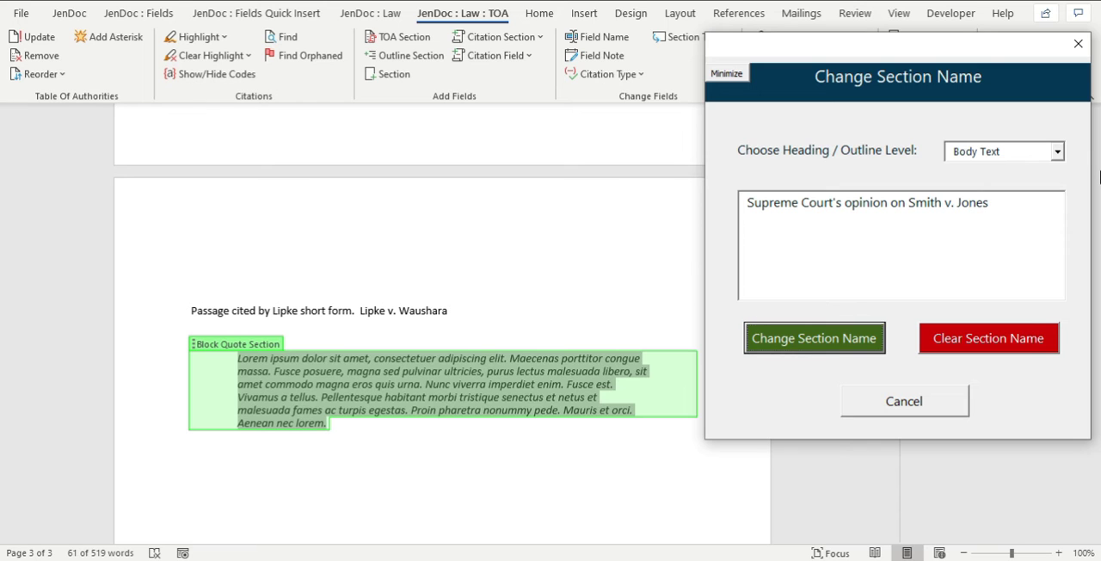
pyautogui.press('Return')
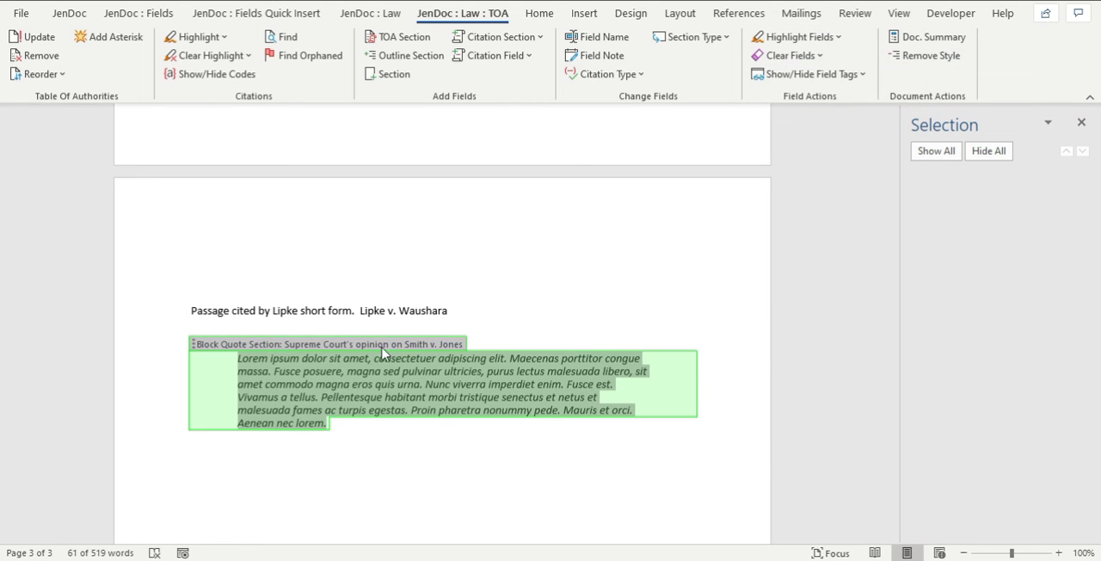
pyautogui.click(320, 387)
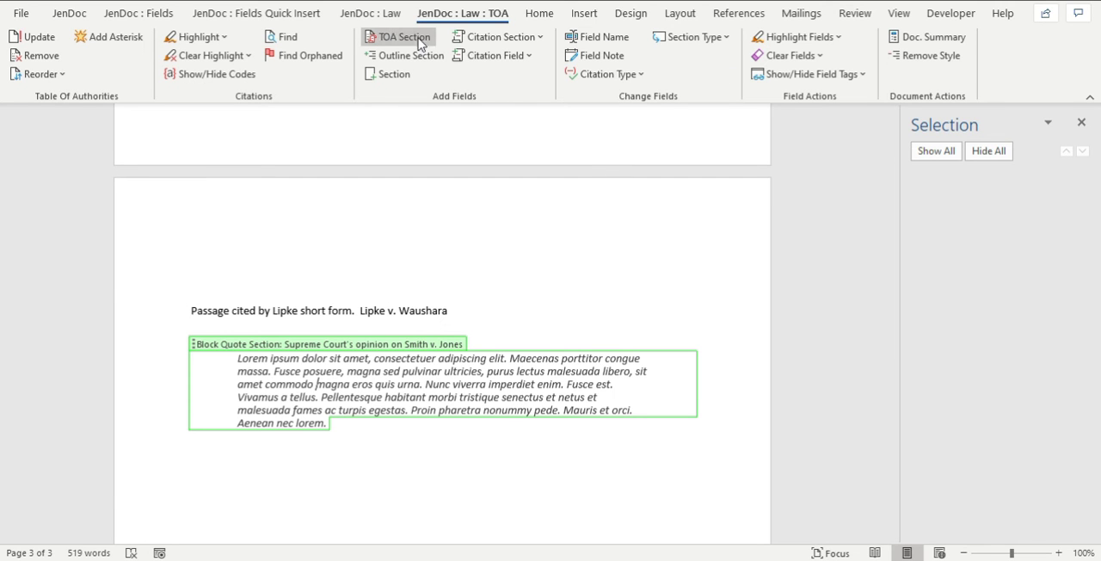
# Apply Fix Spacing to the block quote section on the last page, then reselect the section and apply it again.
pyautogui.click(385, 19)
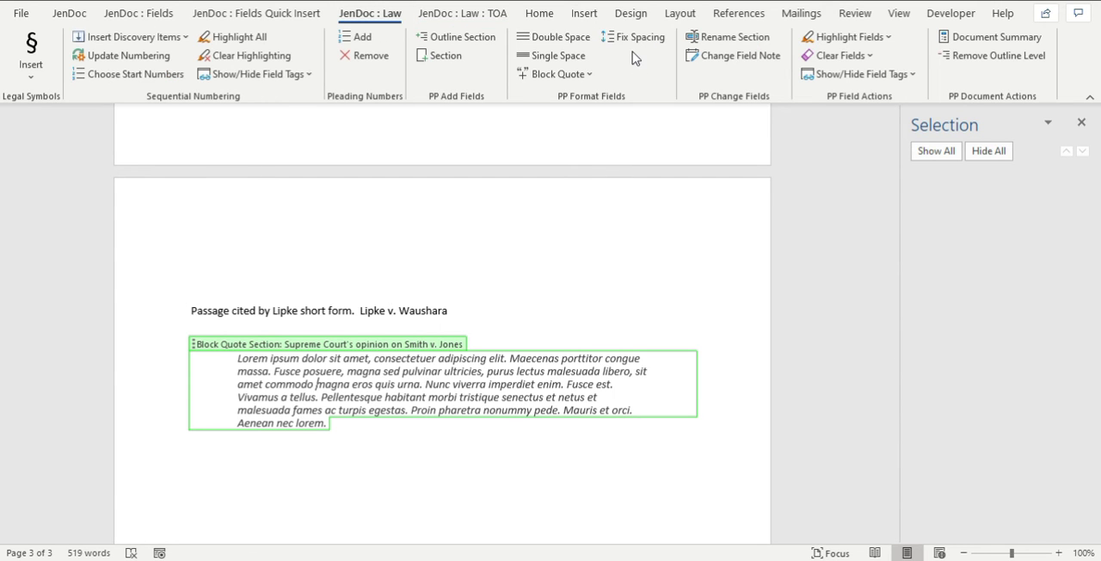
pyautogui.click(222, 346)
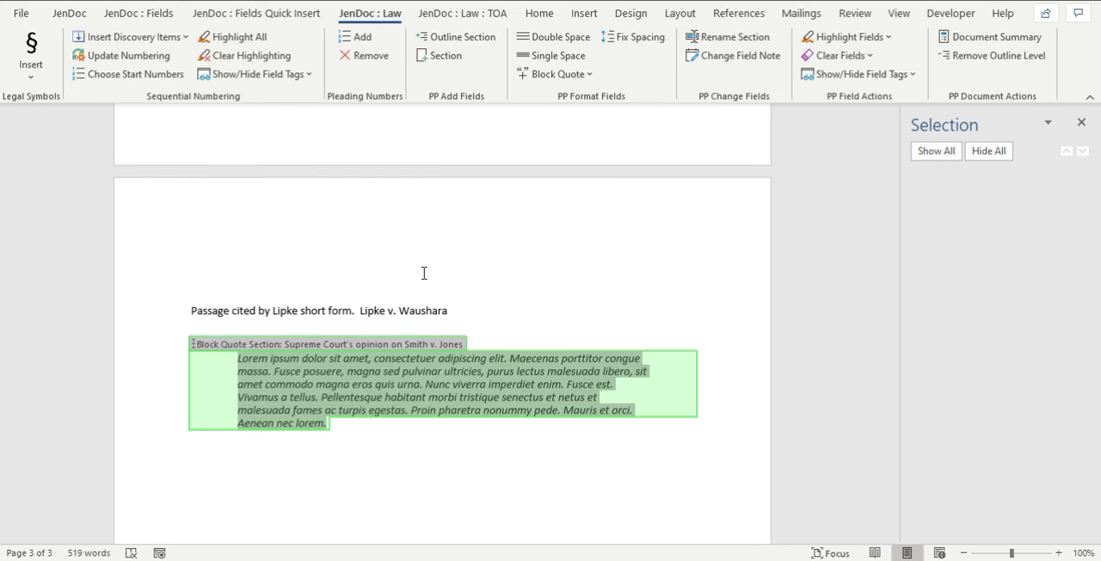
pyautogui.click(631, 38)
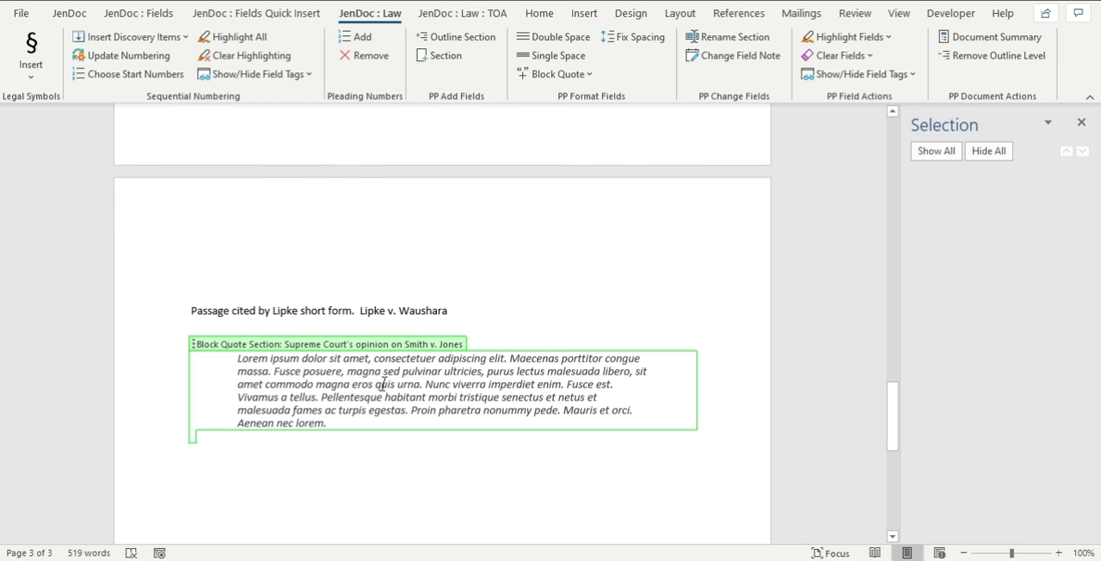
pyautogui.click(632, 38)
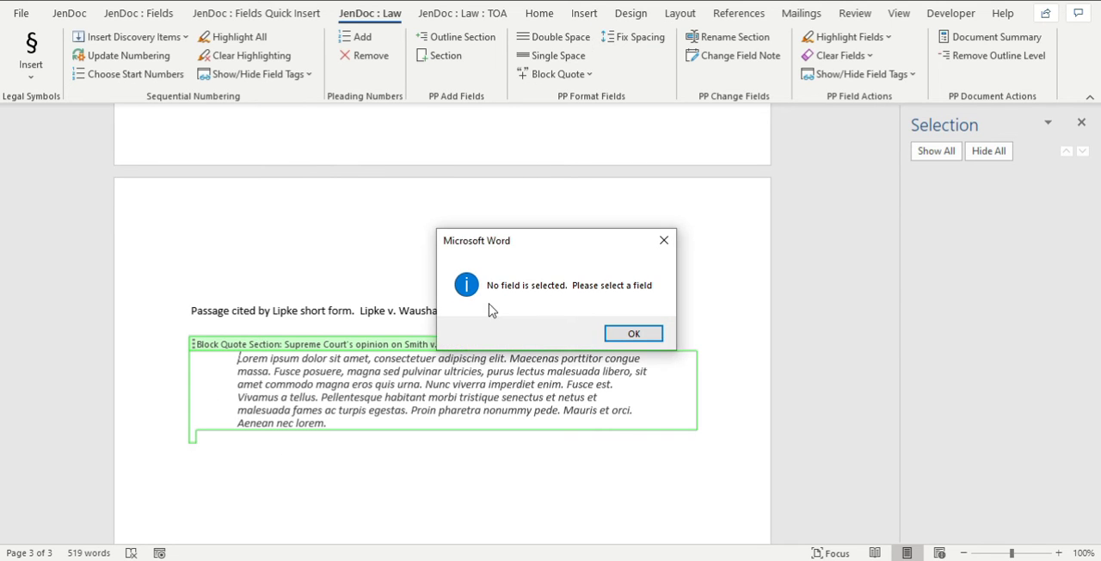
pyautogui.click(633, 336)
pyautogui.click(201, 344)
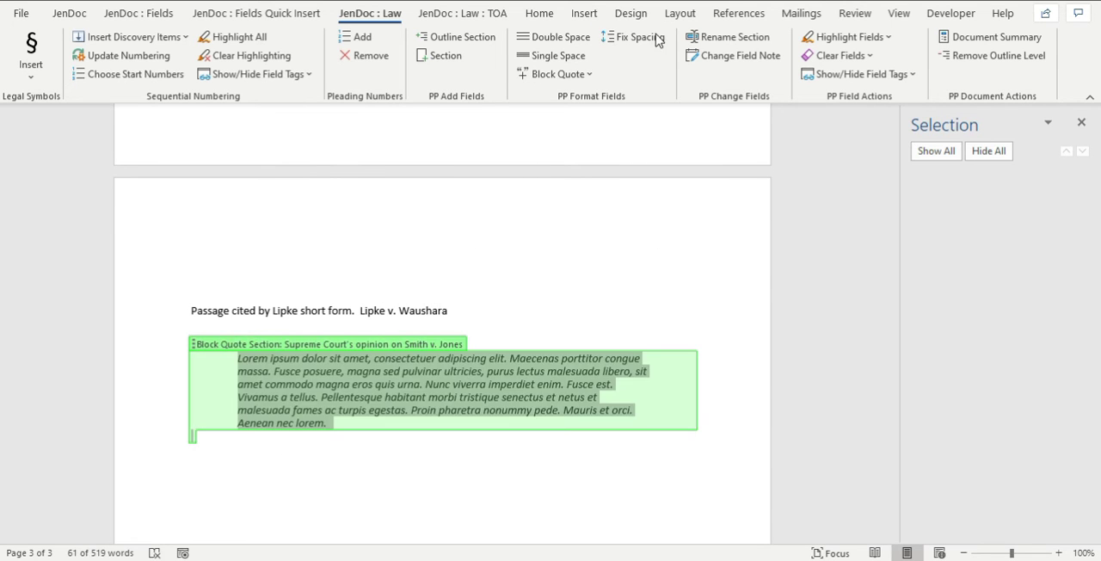
pyautogui.click(336, 372)
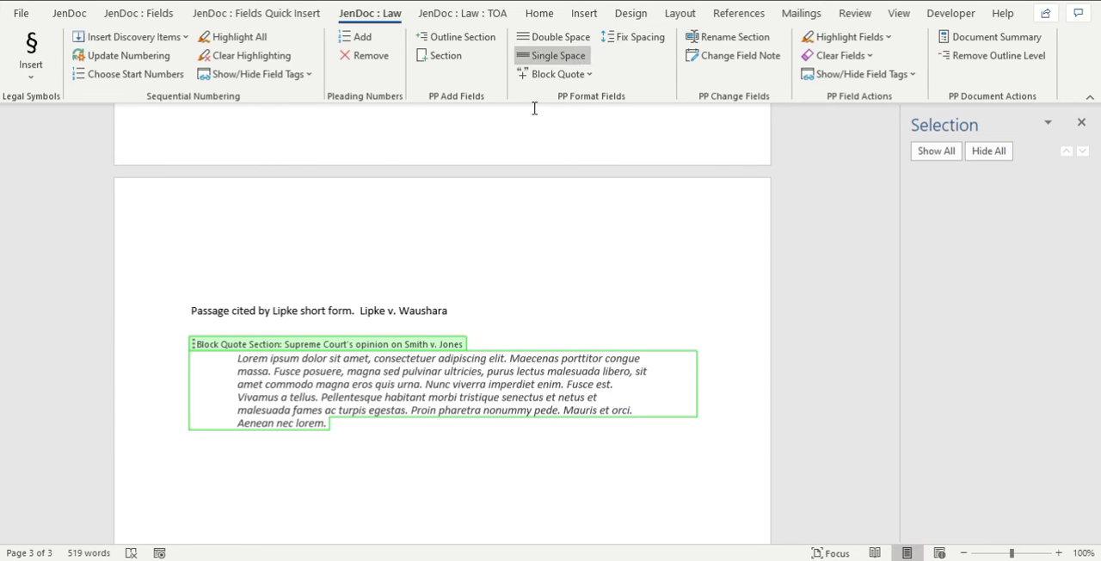
pyautogui.click(552, 73)
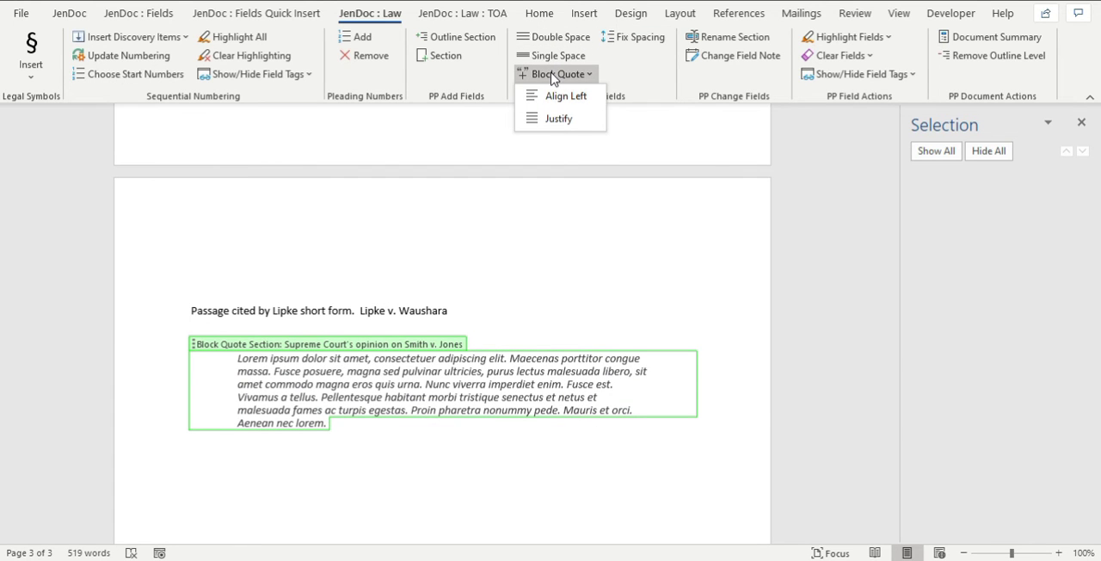
pyautogui.click(552, 314)
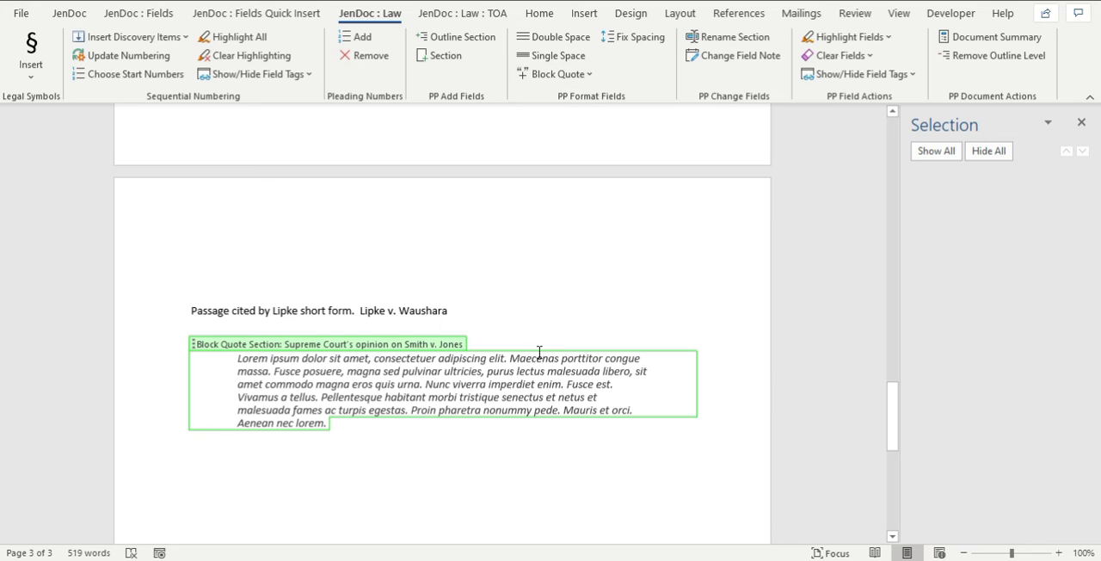
pyautogui.click(612, 285)
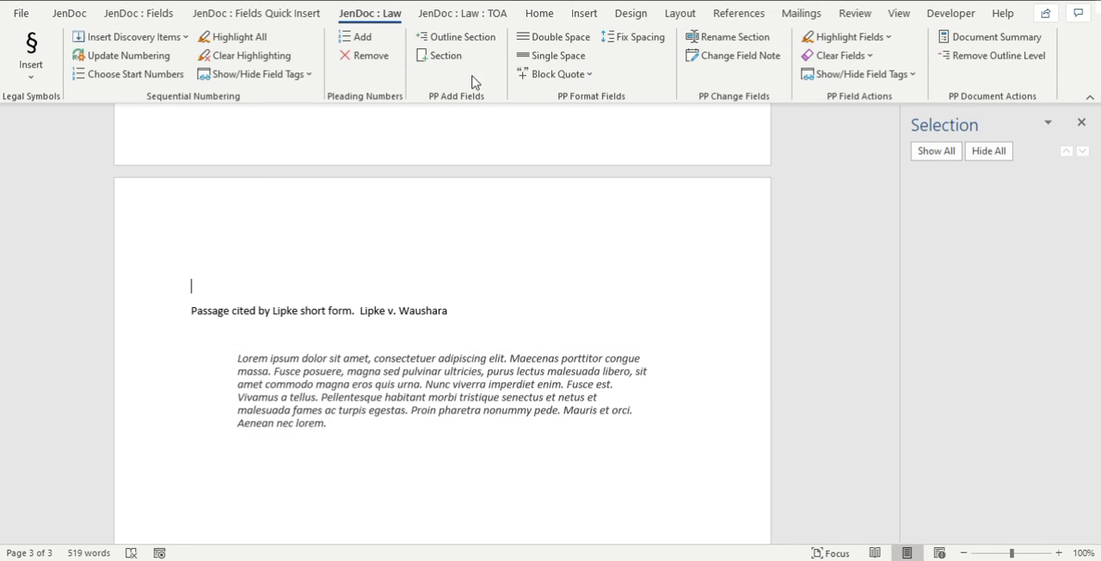
pyautogui.click(494, 12)
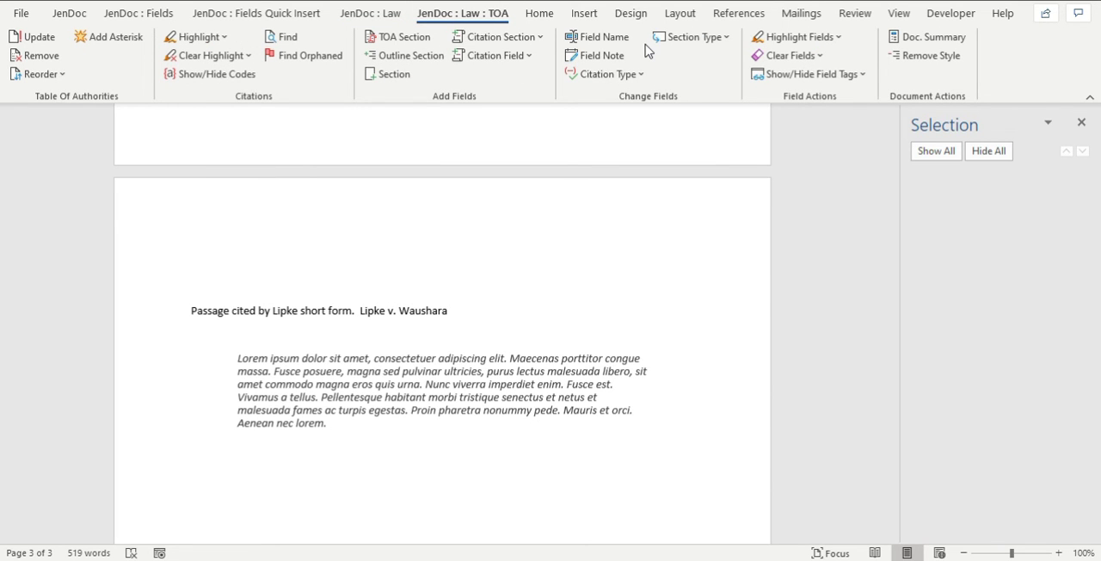
# Preview the built-in Quote style on the block quote section without applying it.
pyautogui.click(291, 372)
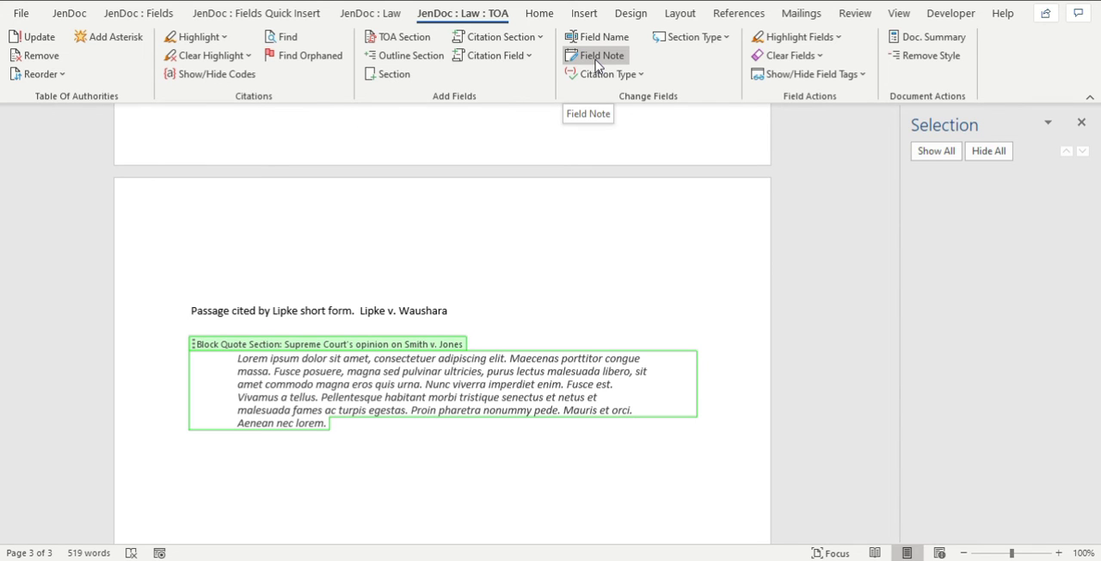
pyautogui.click(538, 15)
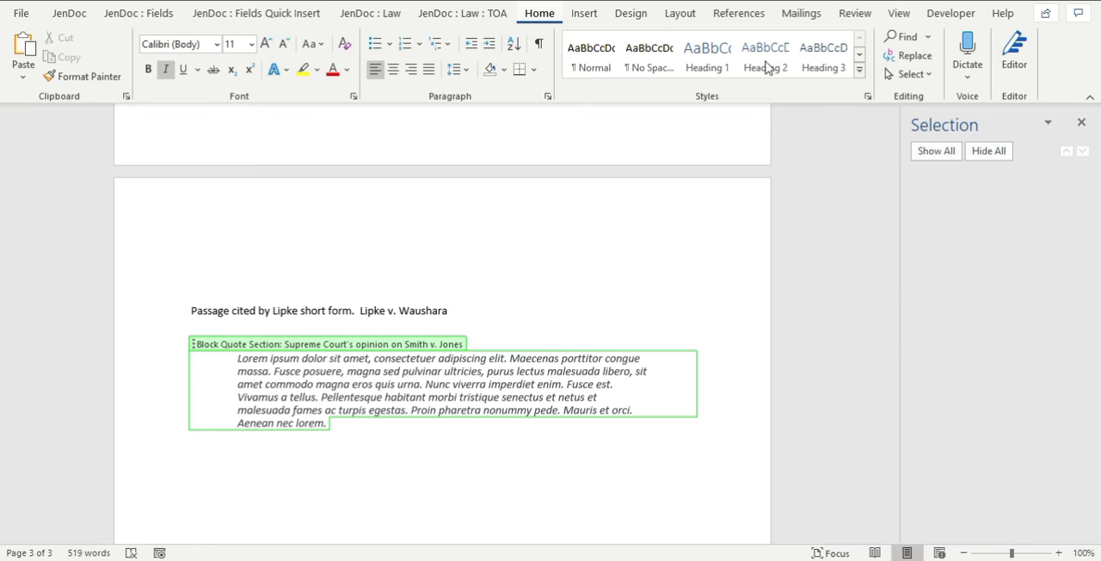
pyautogui.click(858, 71)
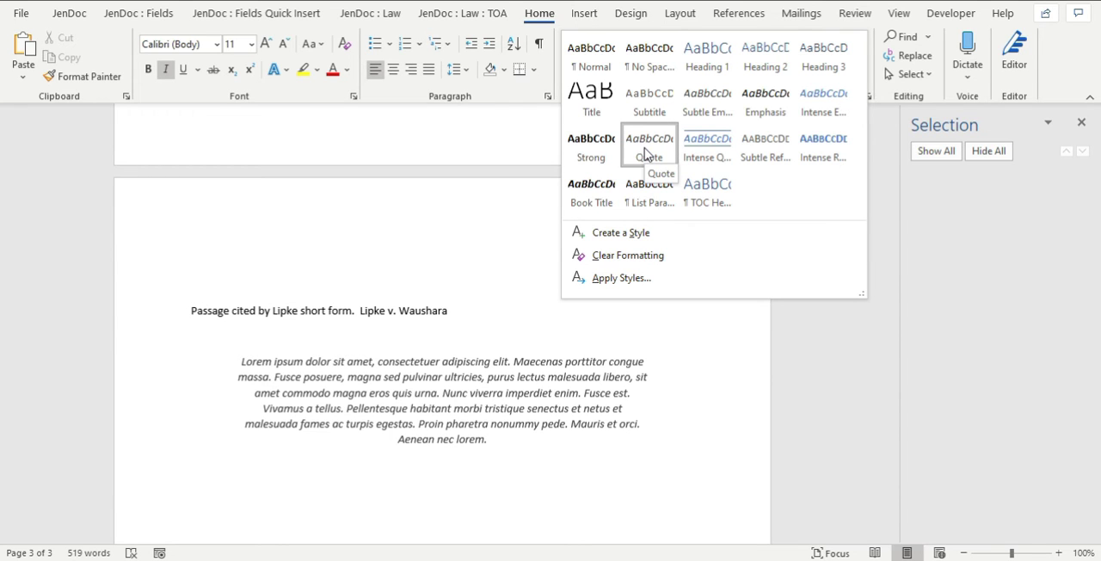
pyautogui.click(442, 231)
pyautogui.tripleClick(422, 401)
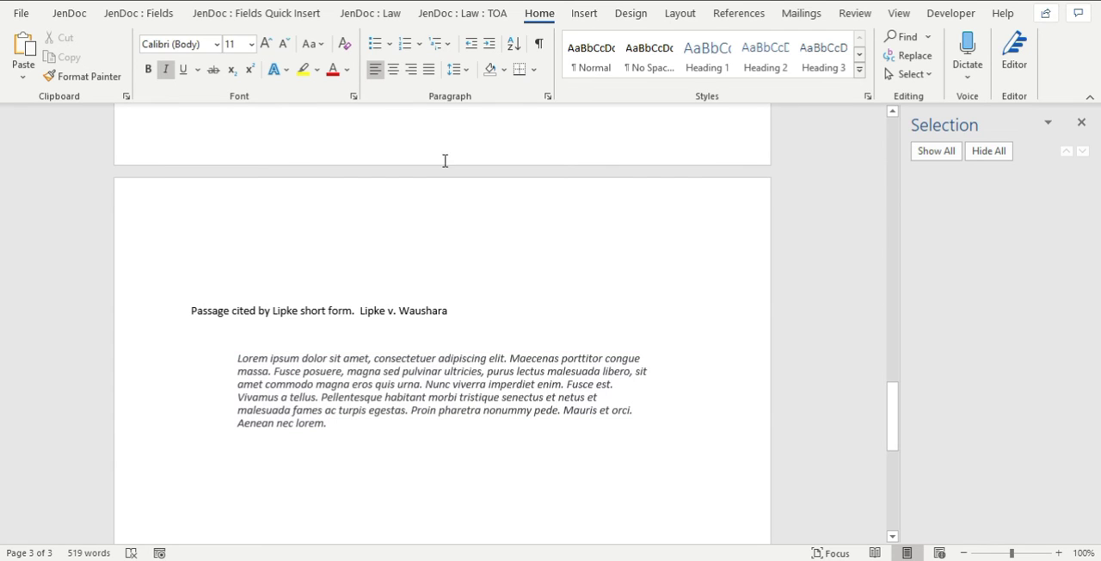
pyautogui.click(464, 14)
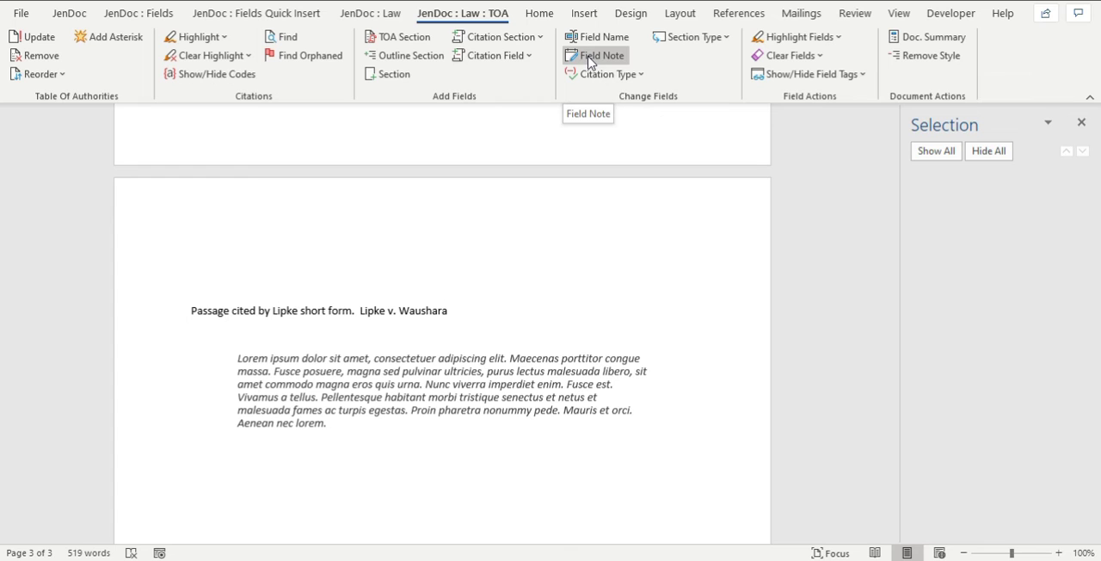
pyautogui.click(643, 77)
pyautogui.click(480, 241)
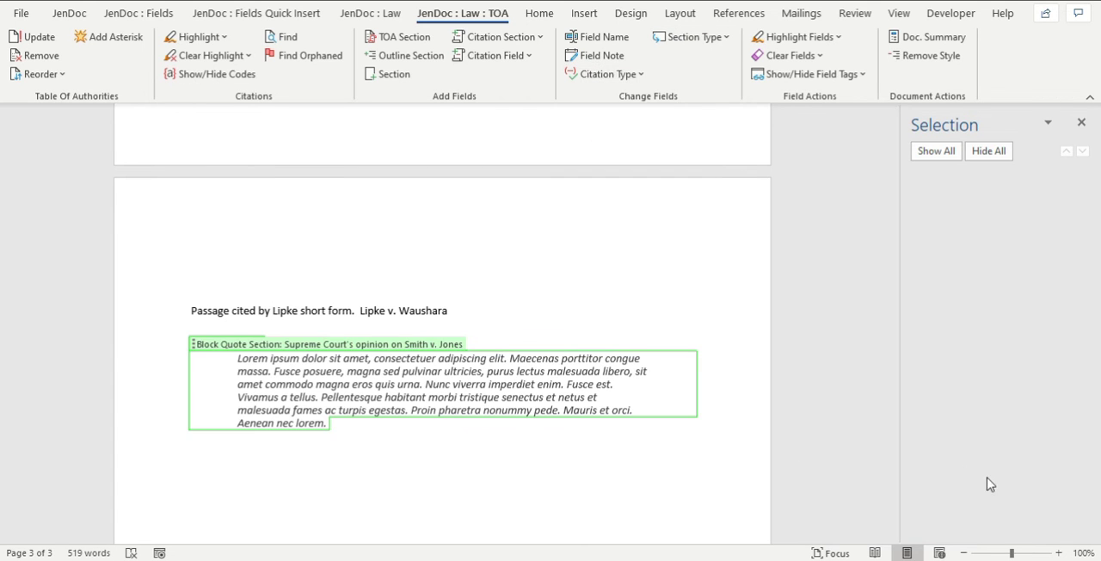
# Clear the highlighting from all blank citation fields and all blank section fields in the document.
pyautogui.moveTo(893, 417); pyautogui.dragTo(886, 157)
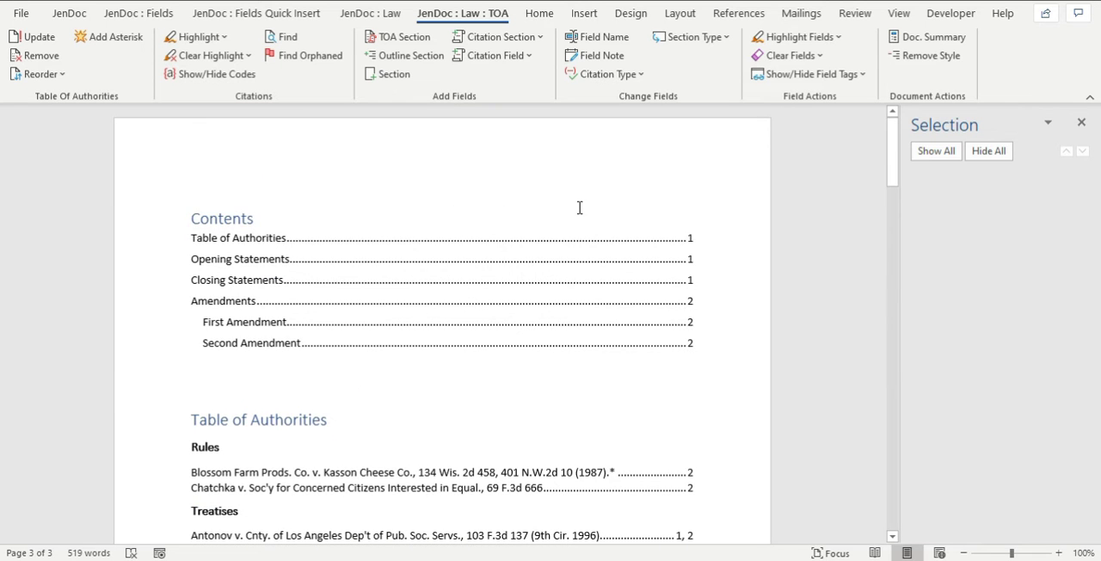
pyautogui.scroll(-9, 562, 273)
pyautogui.scroll(-9, 560, 276)
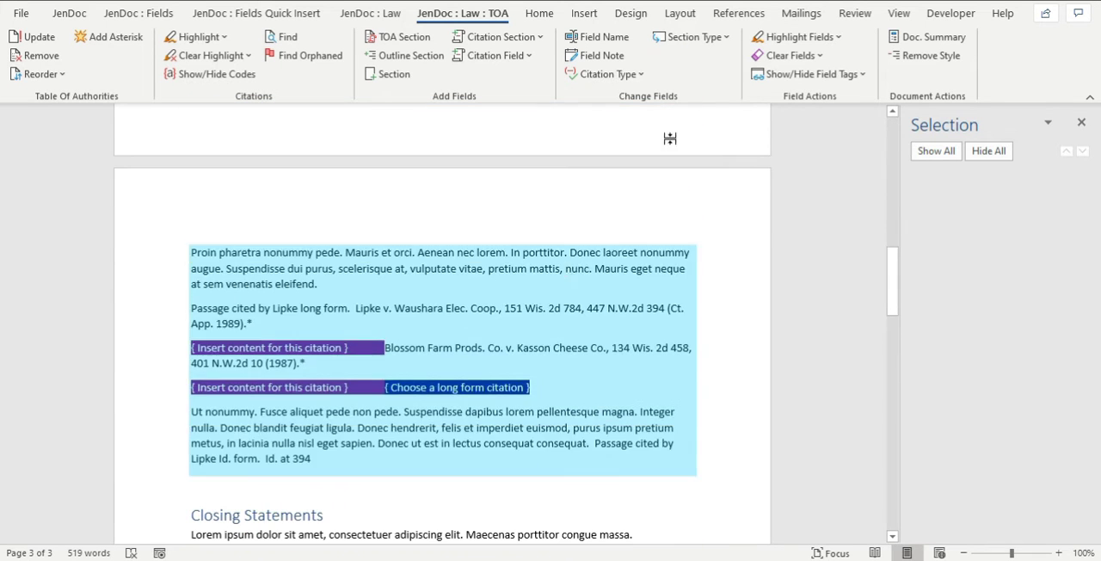
pyautogui.click(790, 39)
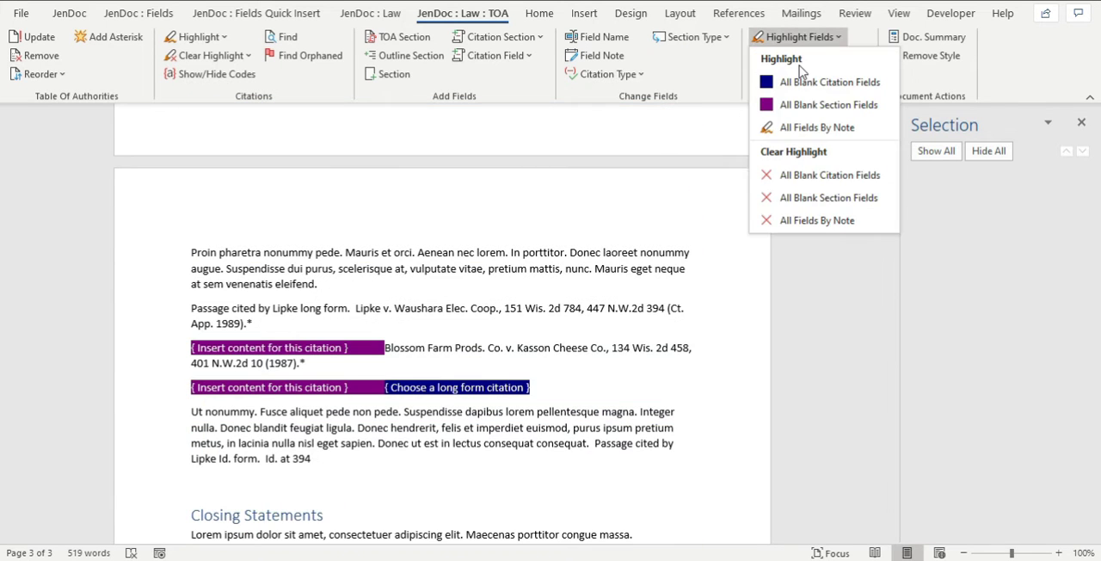
pyautogui.click(807, 176)
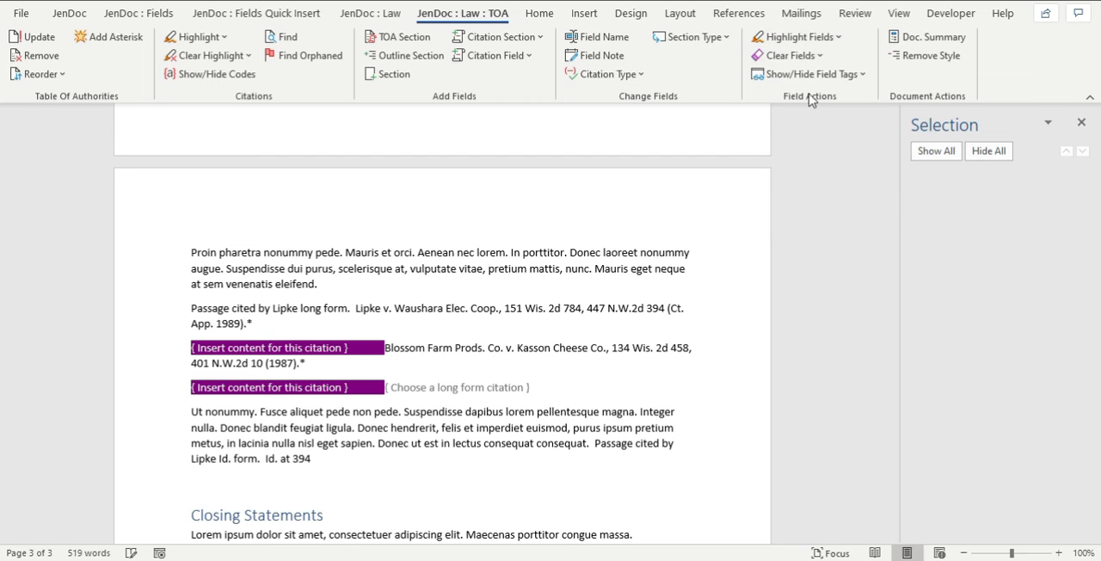
pyautogui.click(807, 40)
pyautogui.click(831, 197)
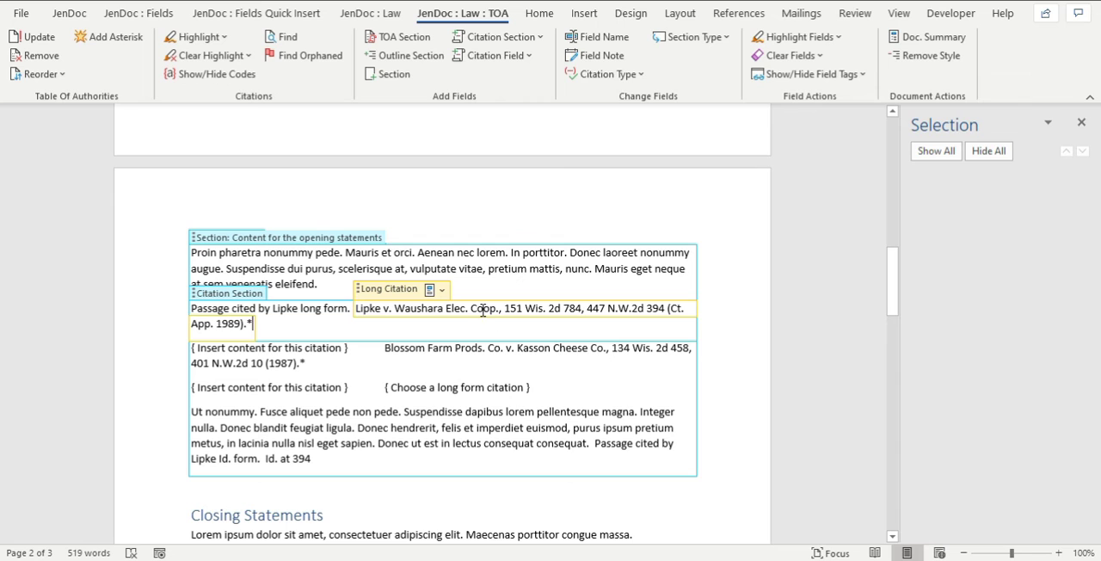
pyautogui.click(393, 312)
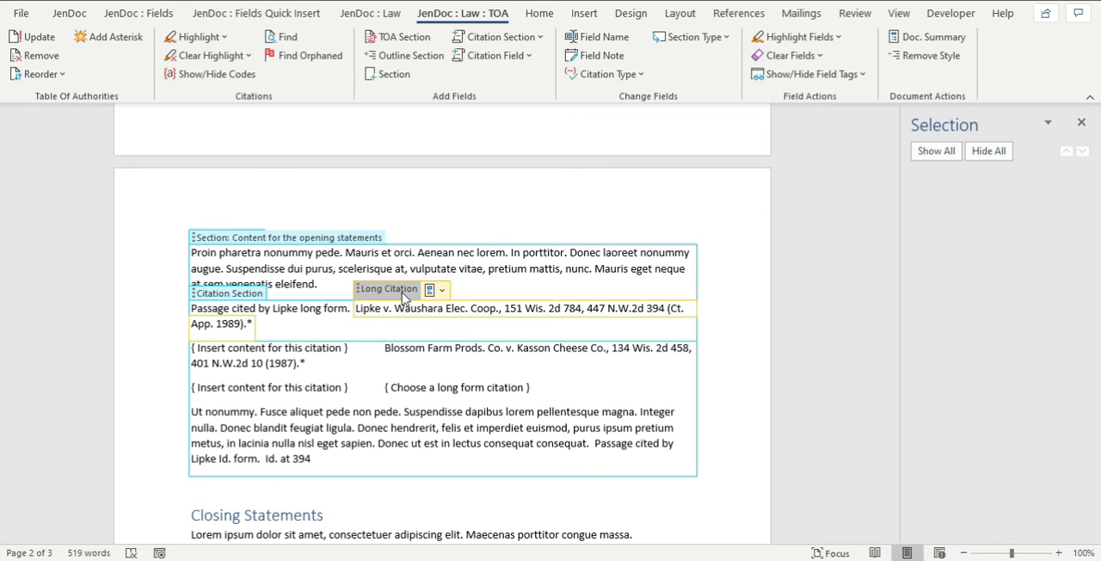
pyautogui.click(402, 293)
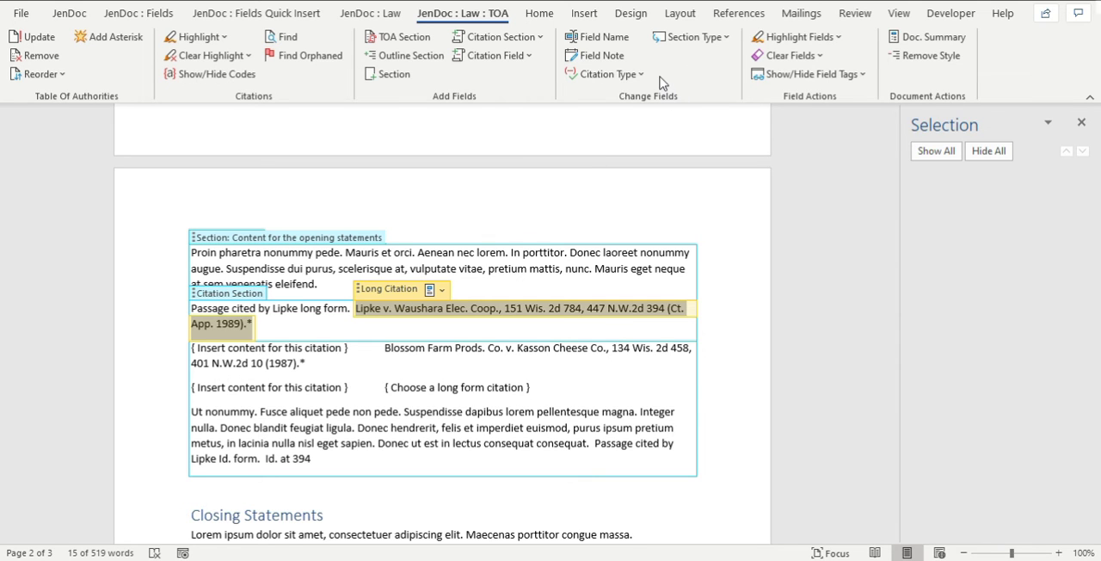
pyautogui.click(599, 77)
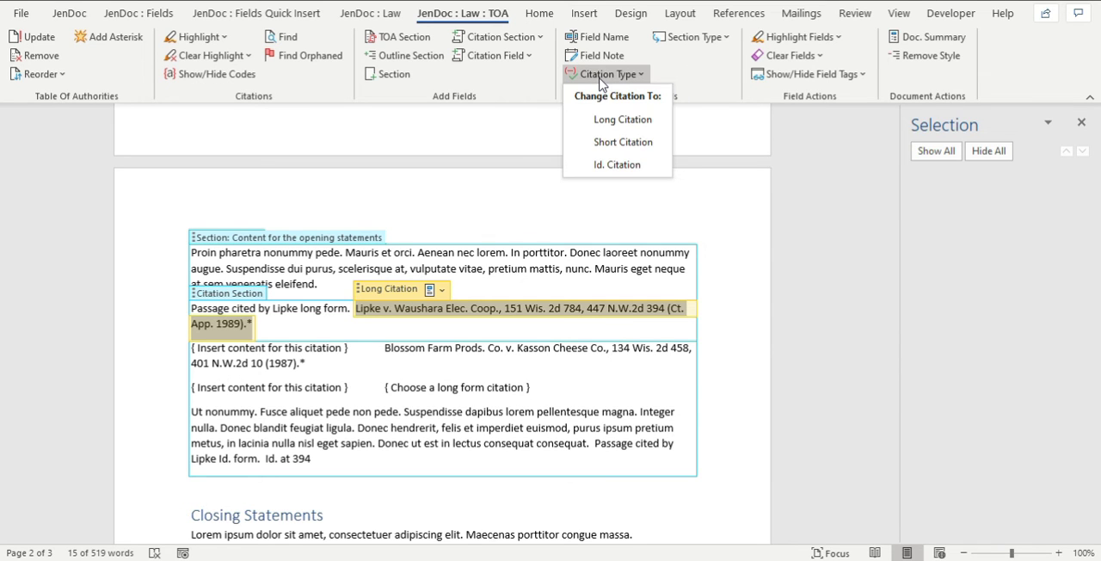
pyautogui.click(641, 150)
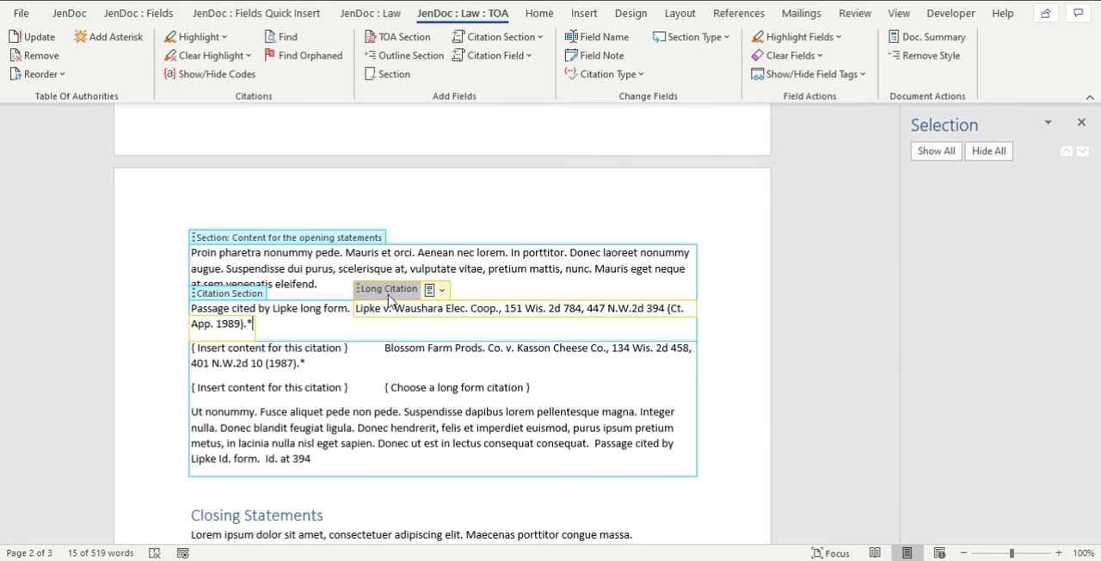
# Name the long citation field for Lipke v. Waushara Elec. Coop. "Lipke", keeping the Body Text outline level.
pyautogui.click(388, 291)
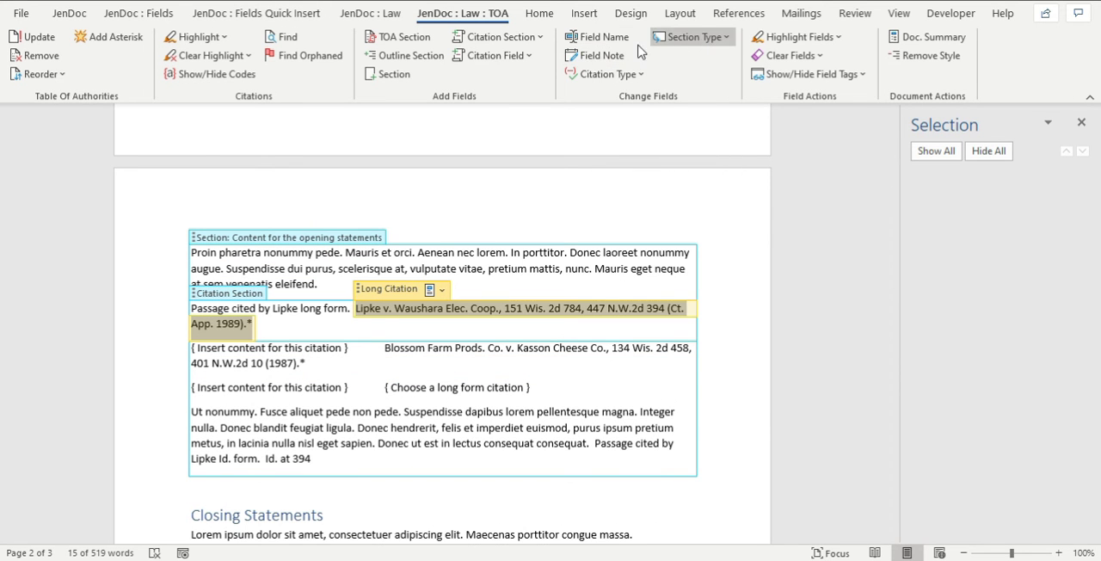
pyautogui.click(598, 37)
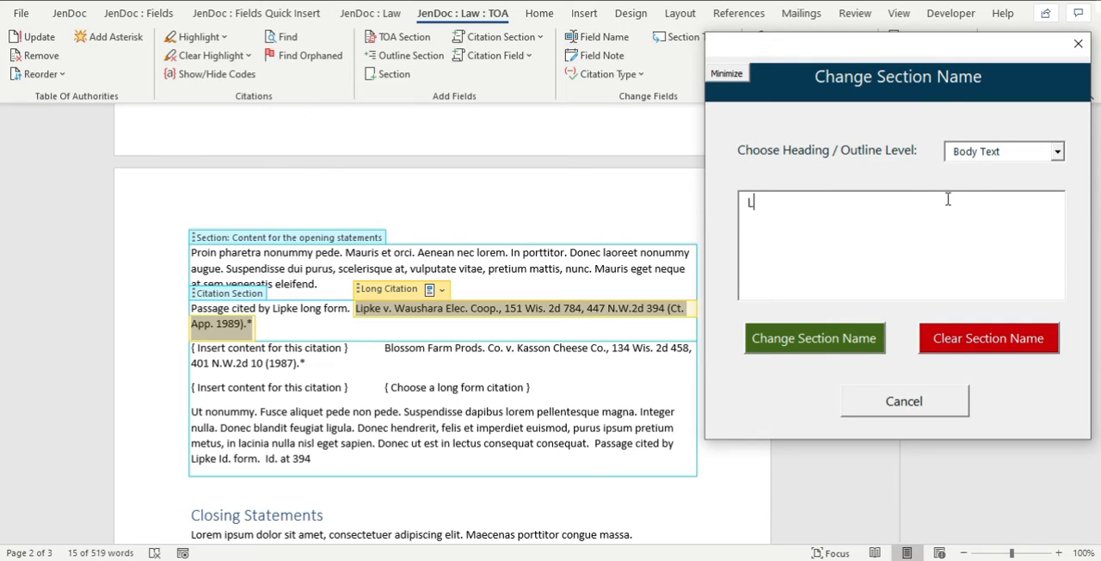
pyautogui.click(828, 338)
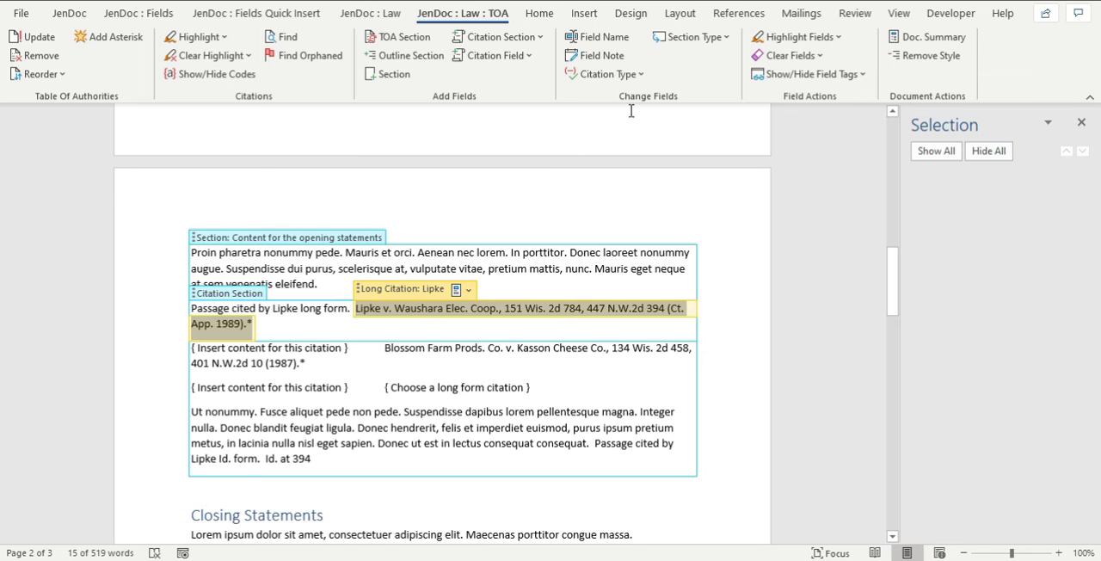
# Change the Lipke long citation to a Short Citation and choose "Lipke v. Waushara" as its short form.
pyautogui.click(628, 74)
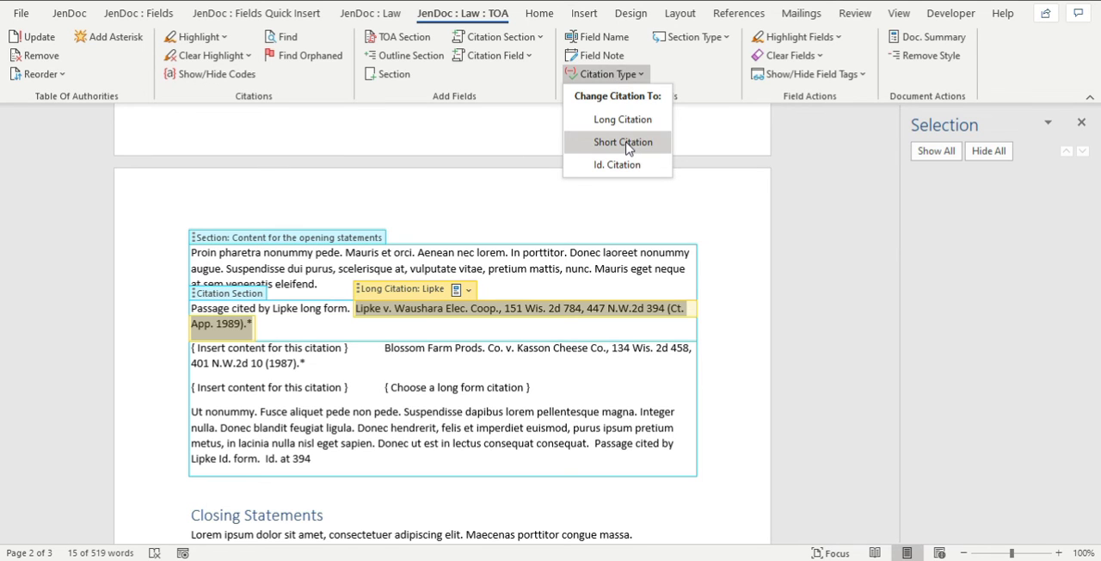
pyautogui.click(624, 143)
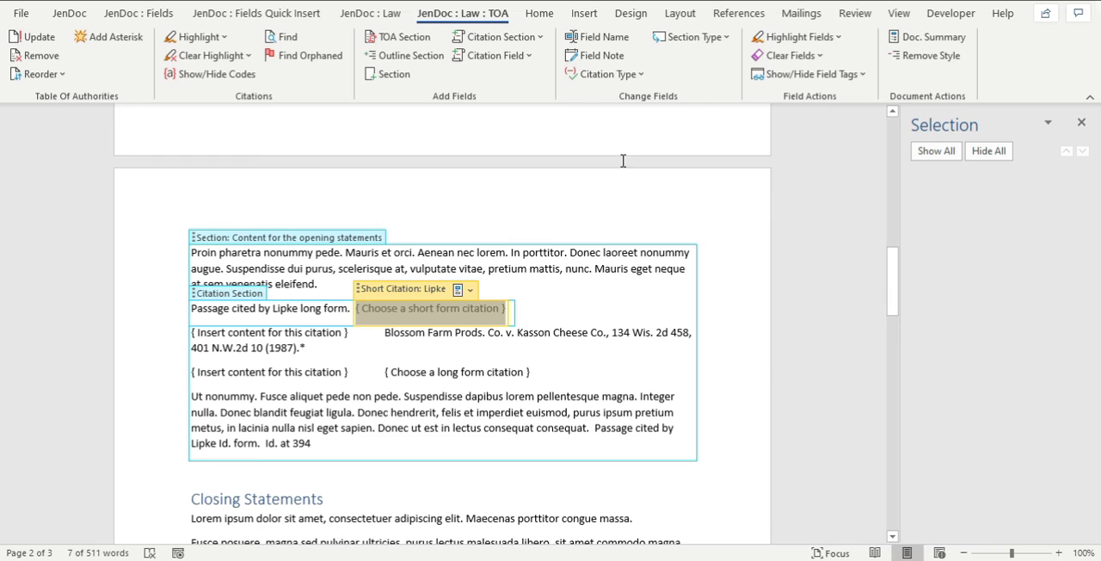
pyautogui.click(470, 290)
pyautogui.click(507, 120)
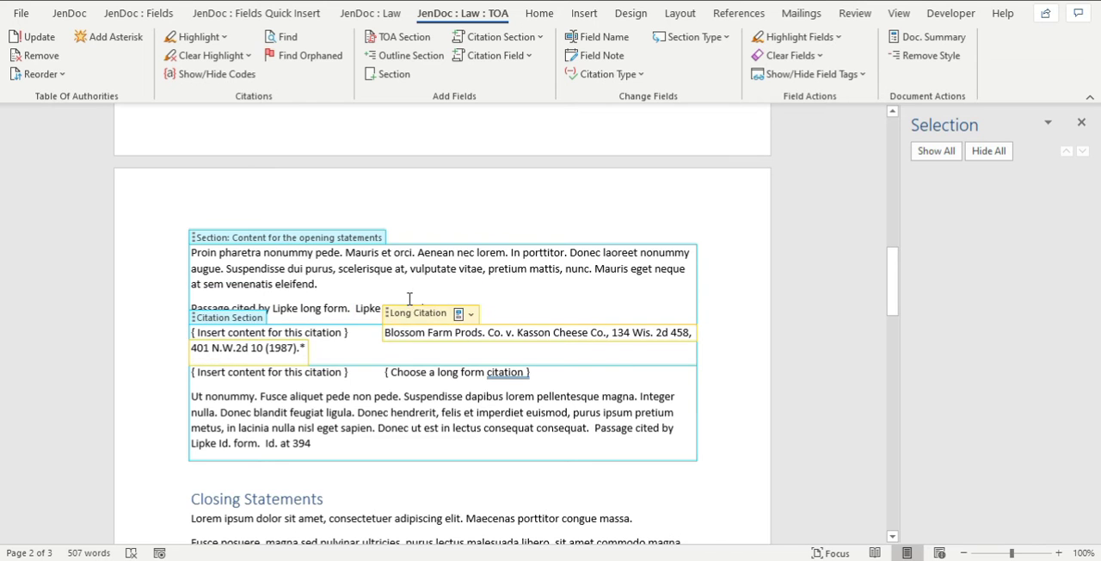
# Change the Lipke citation field to an Id. Citation and choose "Id. at 394" as its form.
pyautogui.click(393, 309)
pyautogui.click(406, 292)
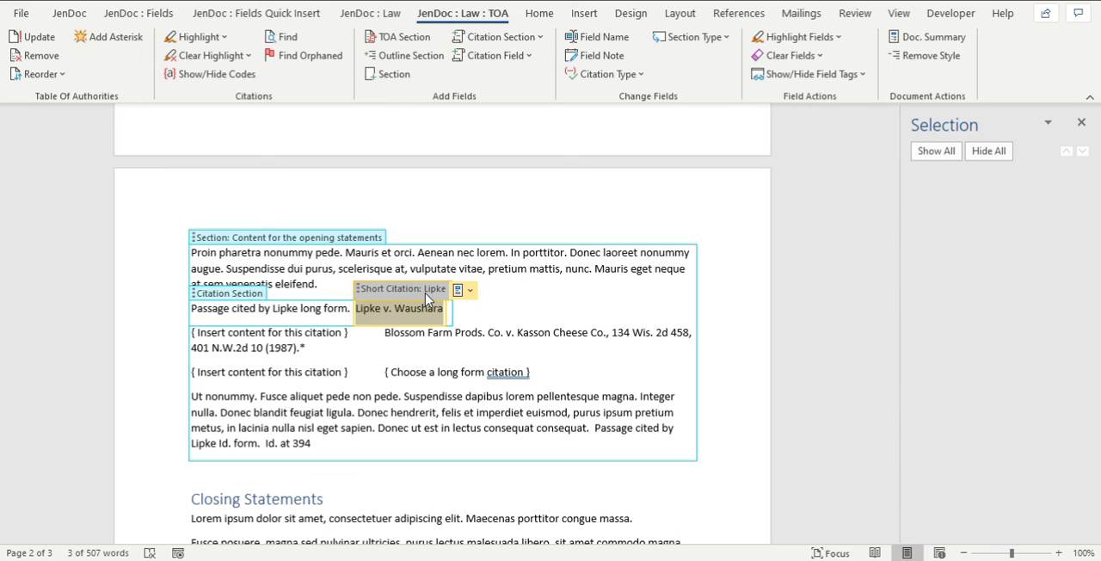
pyautogui.click(612, 75)
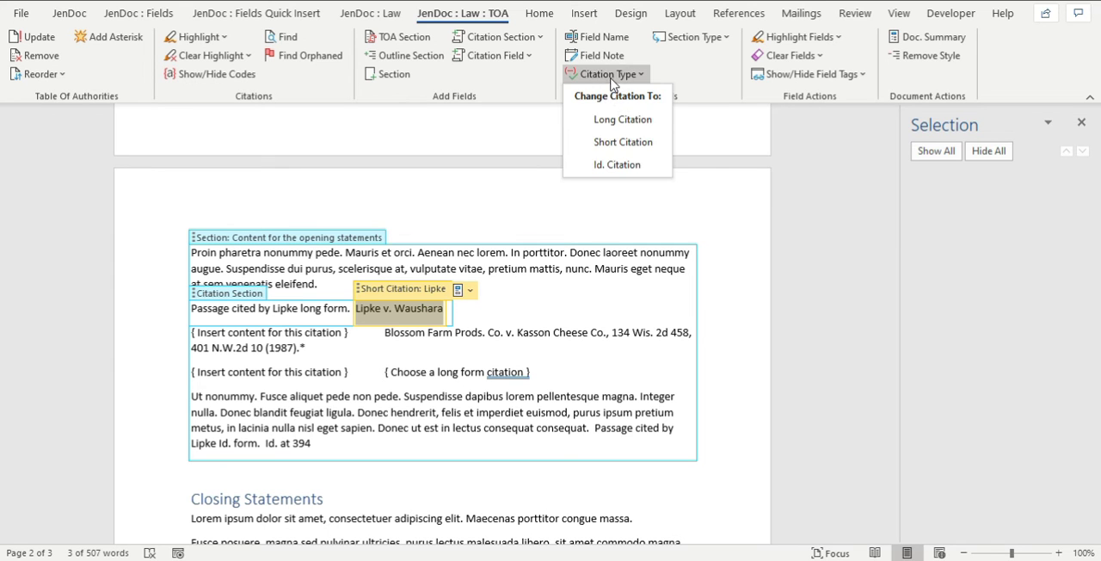
pyautogui.click(621, 166)
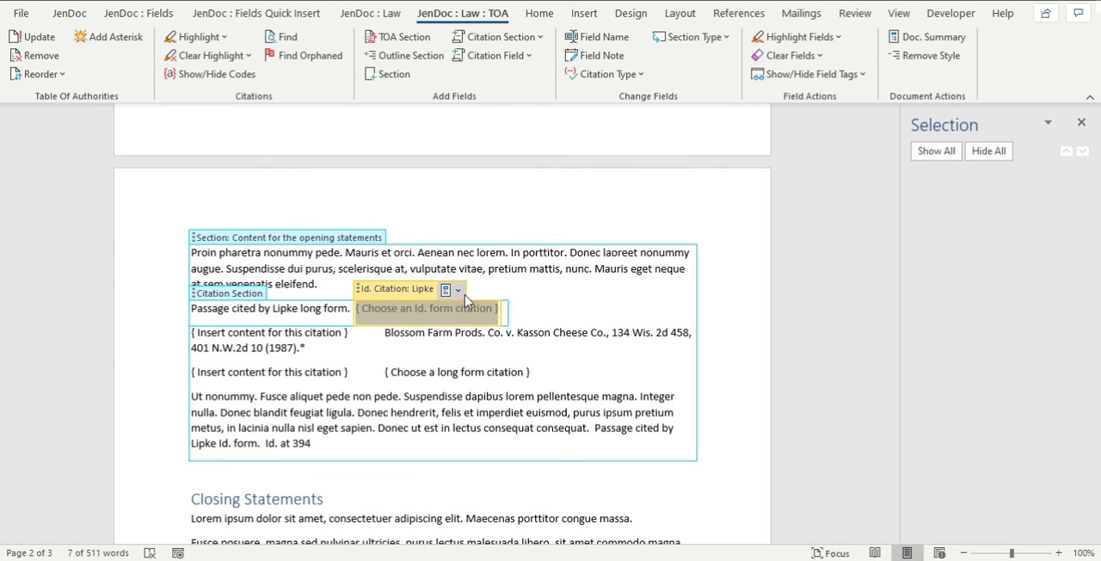
pyautogui.click(457, 290)
pyautogui.click(531, 163)
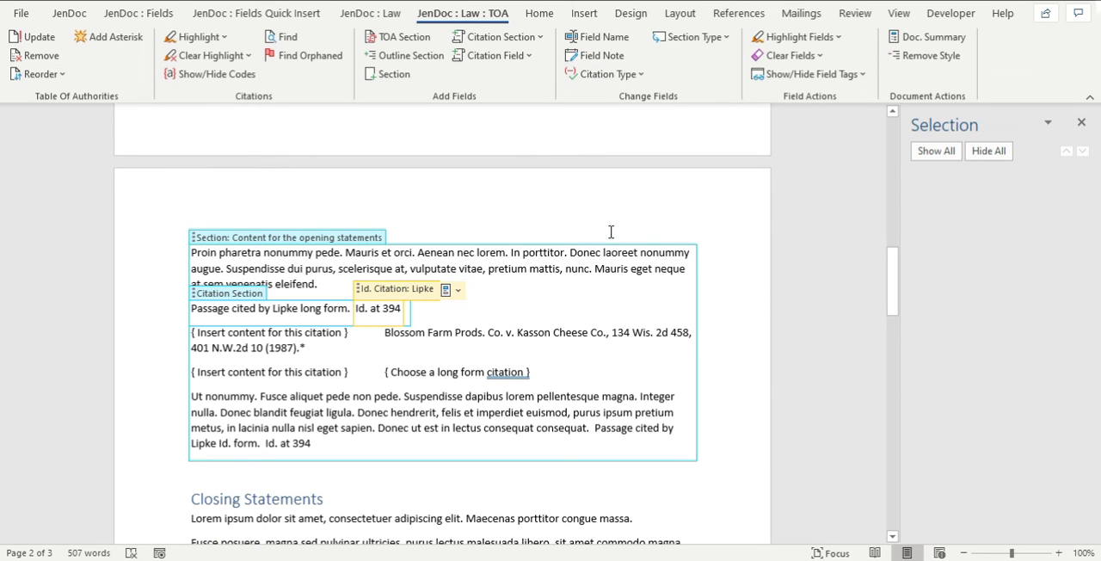
pyautogui.click(667, 334)
pyautogui.click(815, 40)
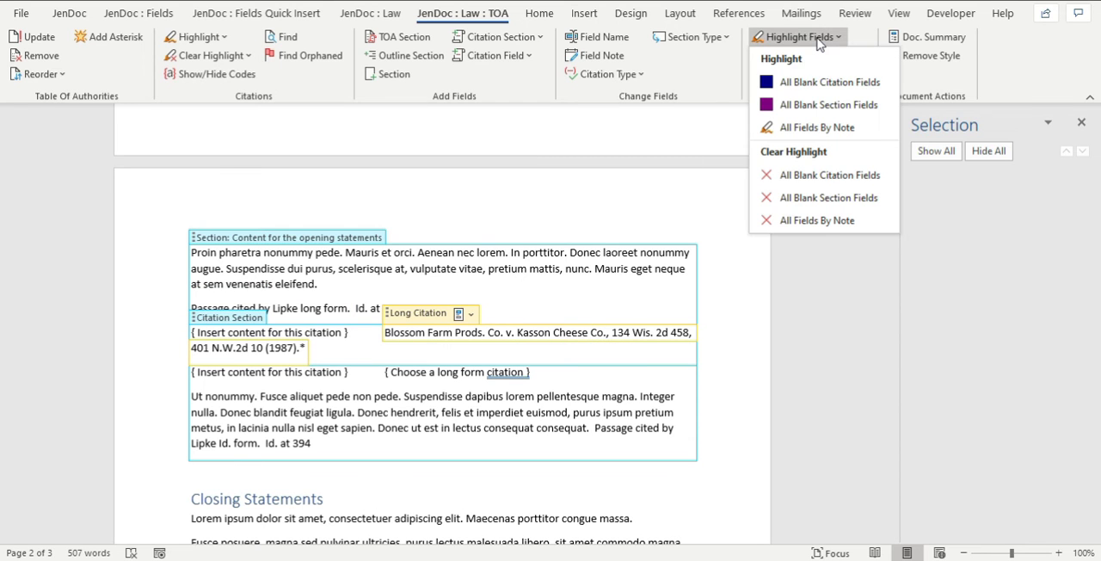
pyautogui.click(651, 184)
pyautogui.click(778, 56)
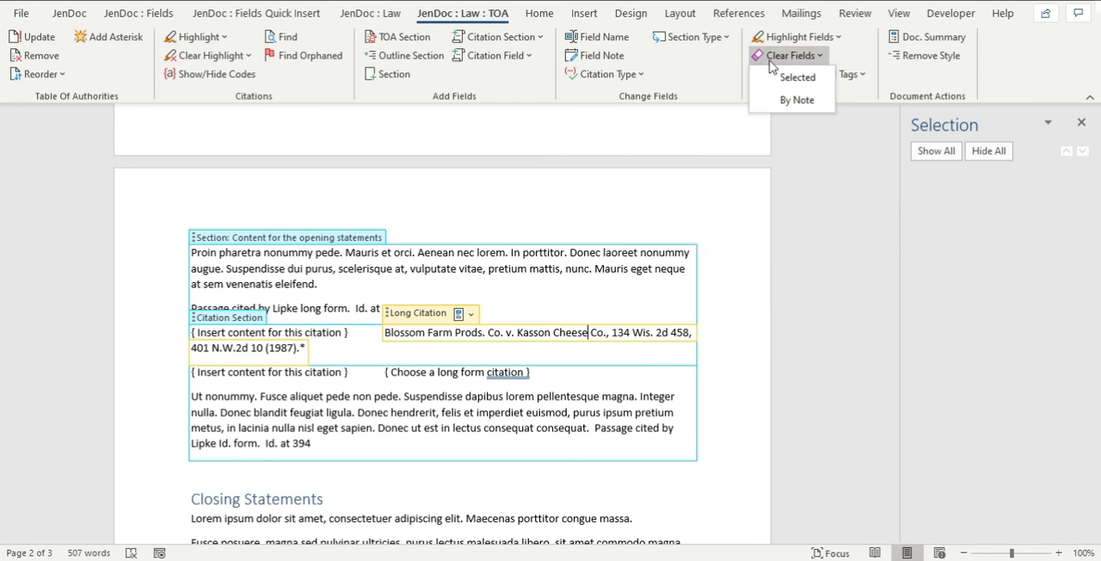
pyautogui.click(754, 205)
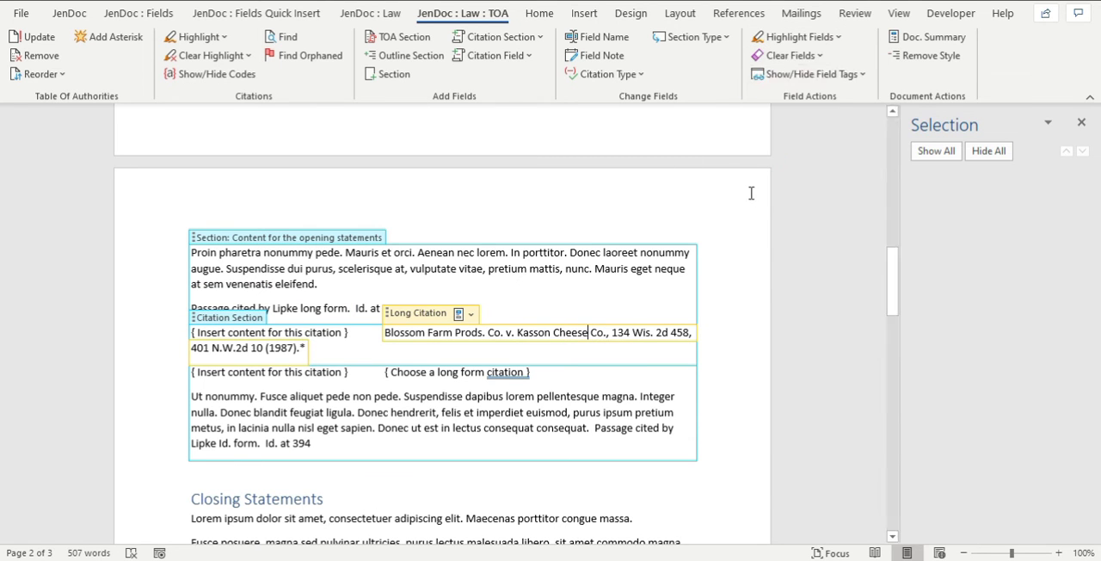
# Show the start/end tags of the section and citation fields throughout the document.
pyautogui.click(814, 75)
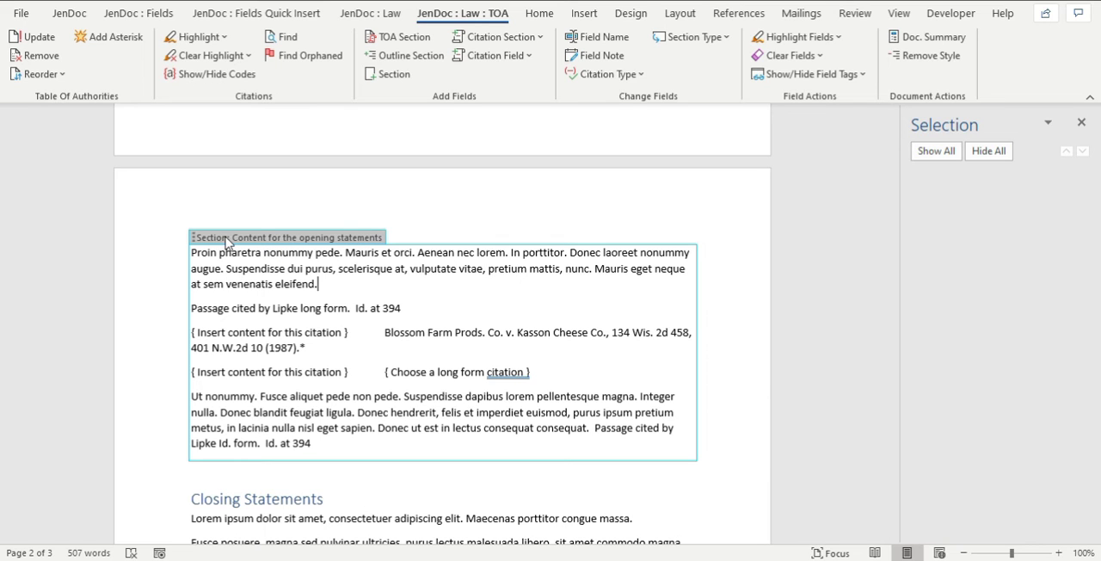
pyautogui.click(824, 74)
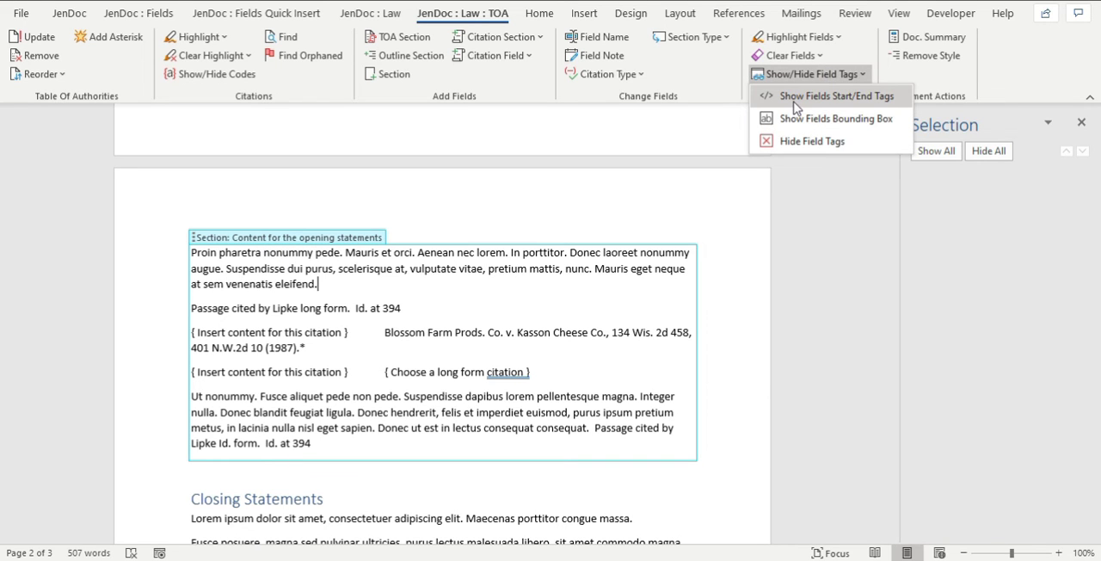
pyautogui.click(795, 103)
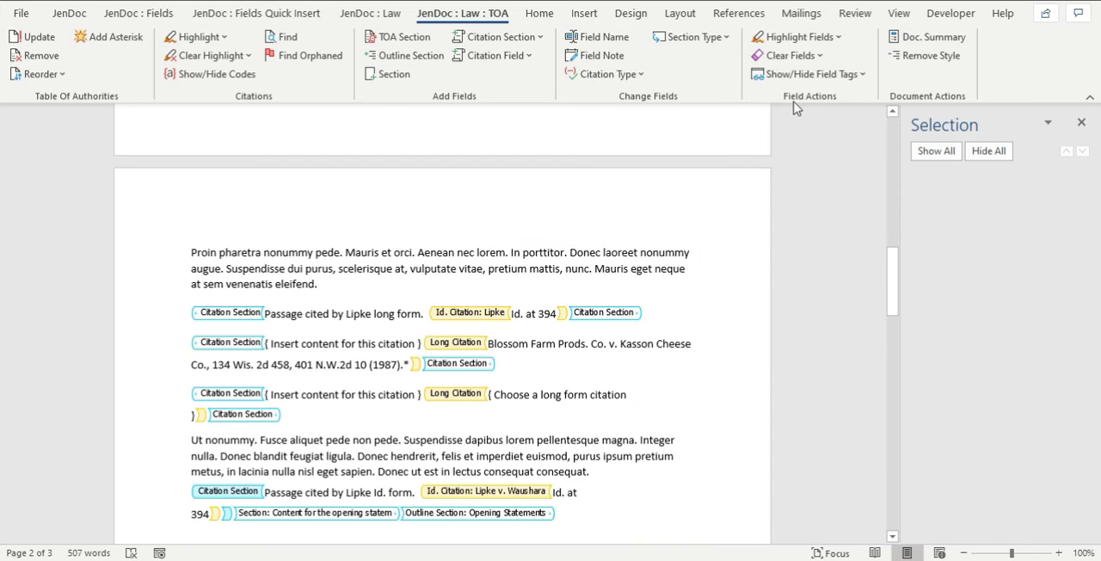
pyautogui.scroll(-3, 551, 350)
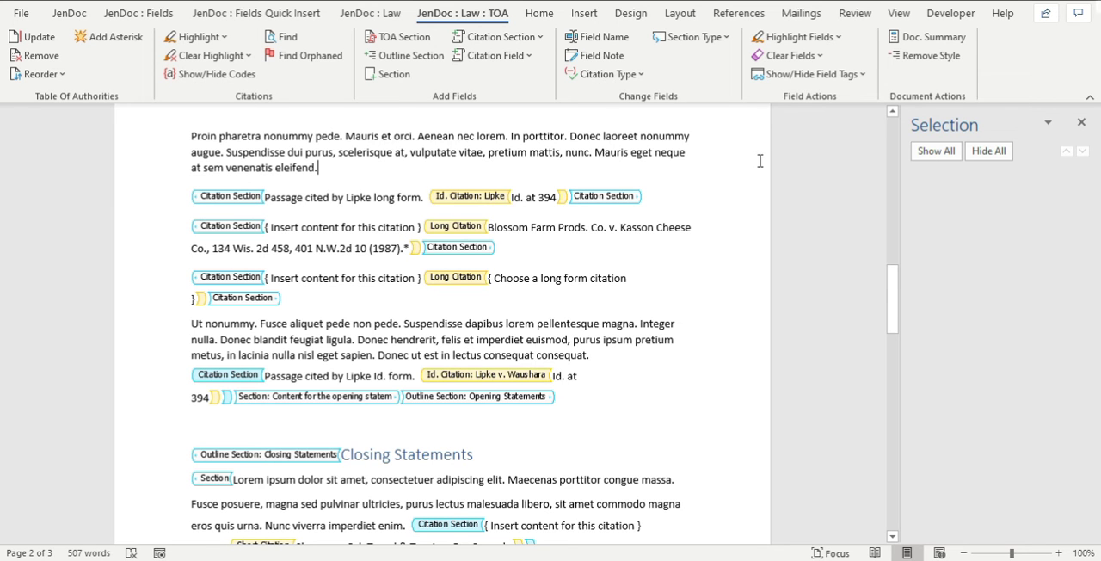
# Display the section and citation fields with bounding boxes instead of start/end tags.
pyautogui.scroll(2, 564, 286)
pyautogui.scroll(10, 567, 292)
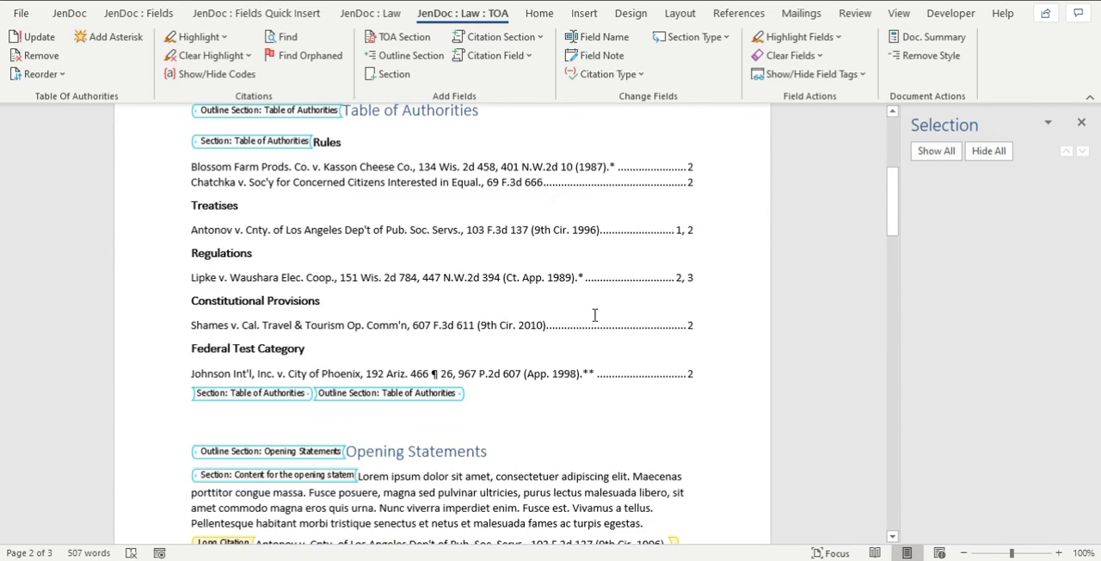
pyautogui.scroll(-20, 594, 315)
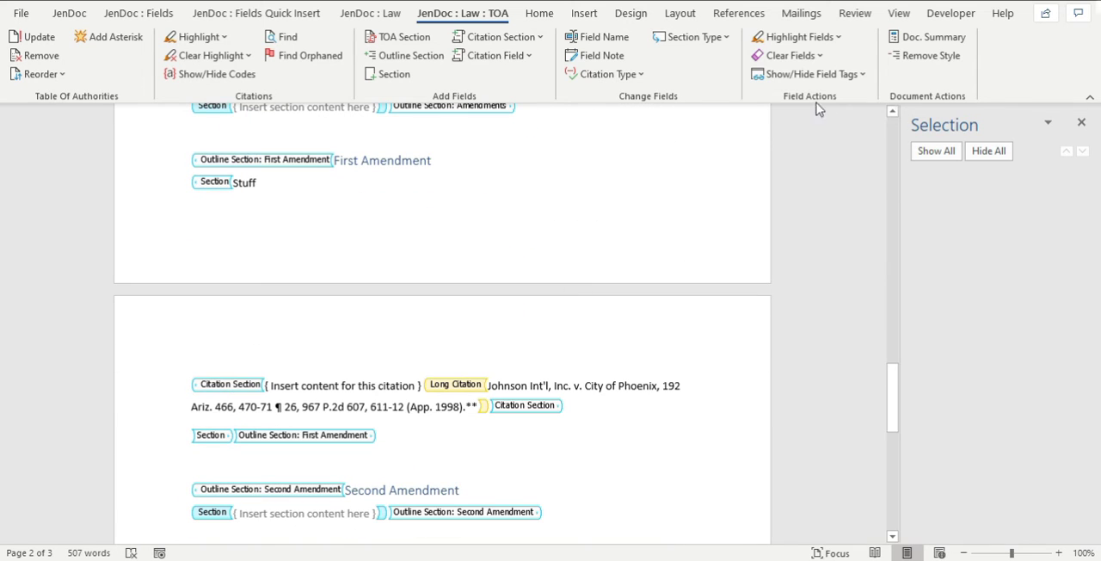
pyautogui.click(808, 74)
pyautogui.click(774, 123)
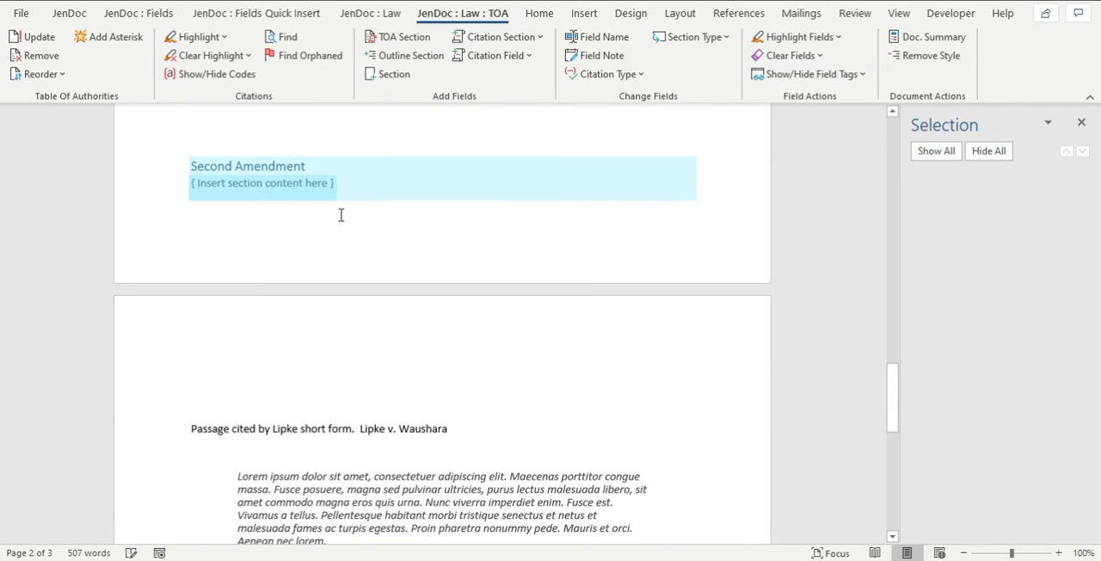
pyautogui.click(340, 215)
pyautogui.scroll(-10, 413, 225)
pyautogui.scroll(5, 412, 236)
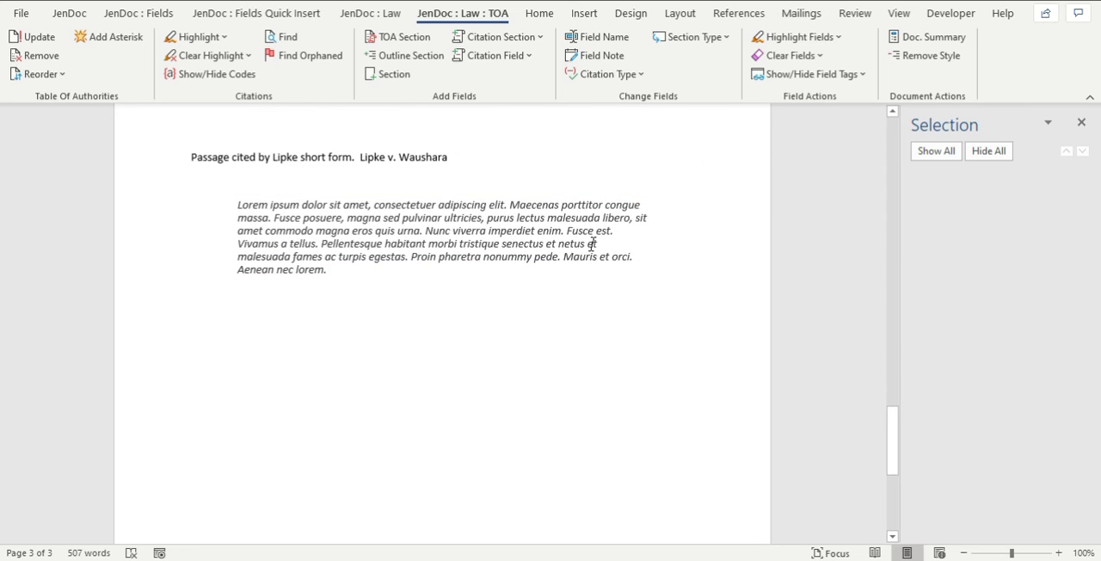
# Hide the field tags throughout the document, checking the First Amendment section.
pyautogui.click(831, 76)
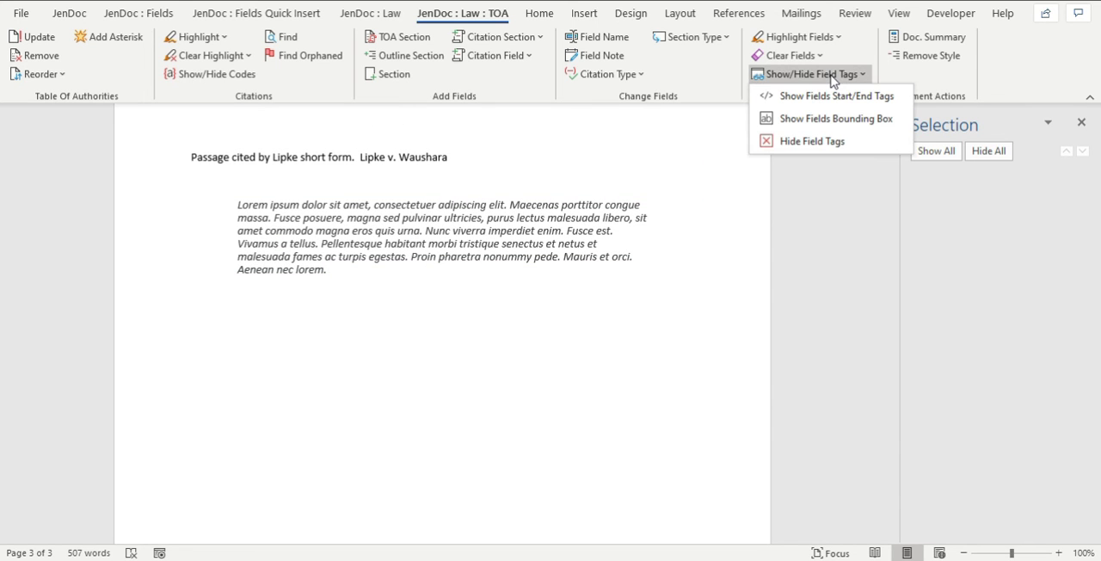
pyautogui.click(824, 143)
pyautogui.scroll(6, 467, 225)
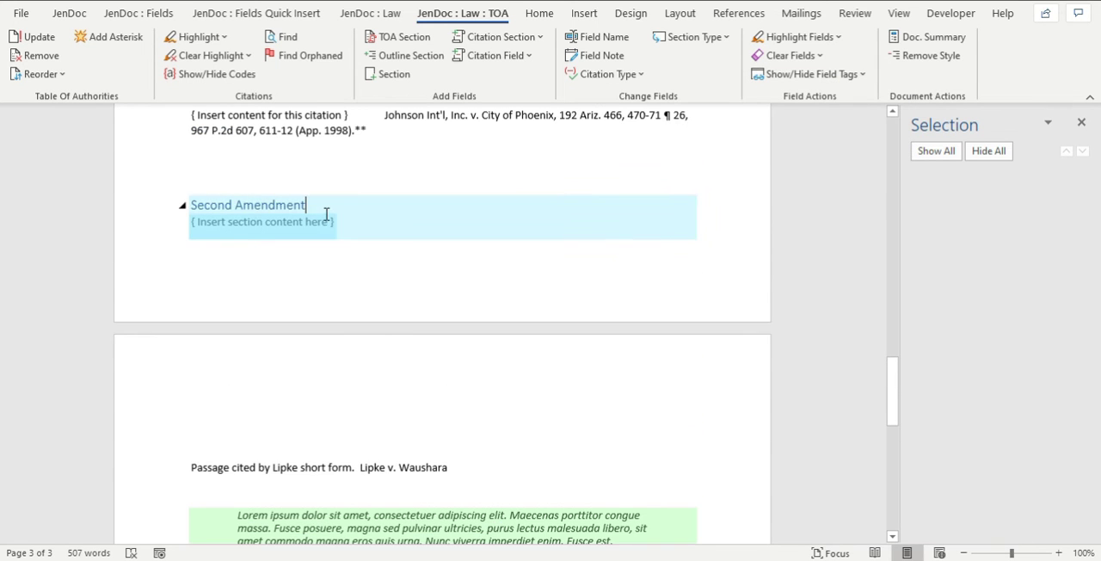
pyautogui.scroll(3, 281, 229)
pyautogui.click(228, 230)
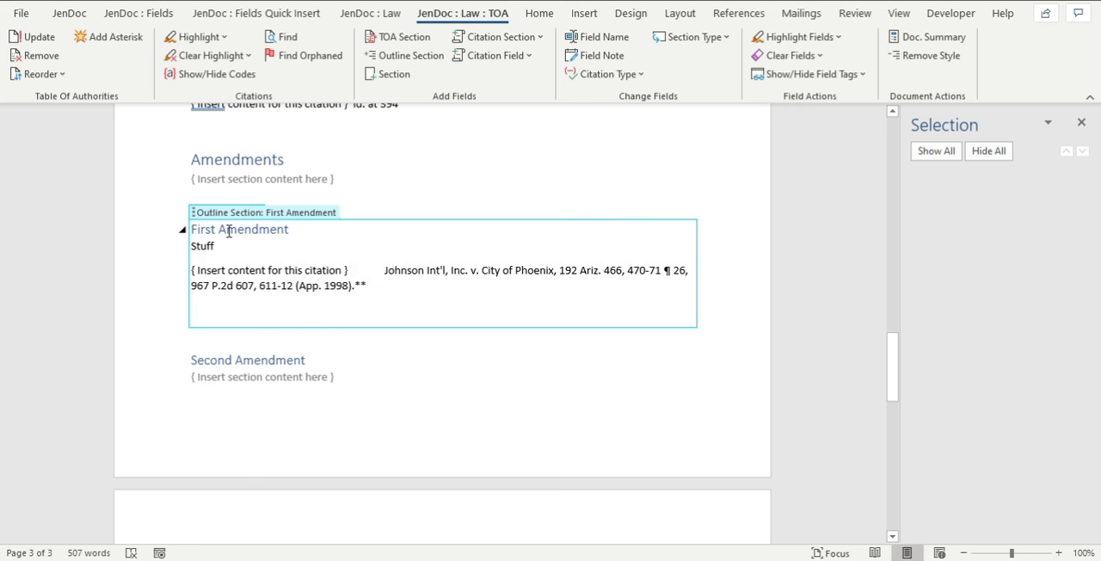
pyautogui.click(847, 75)
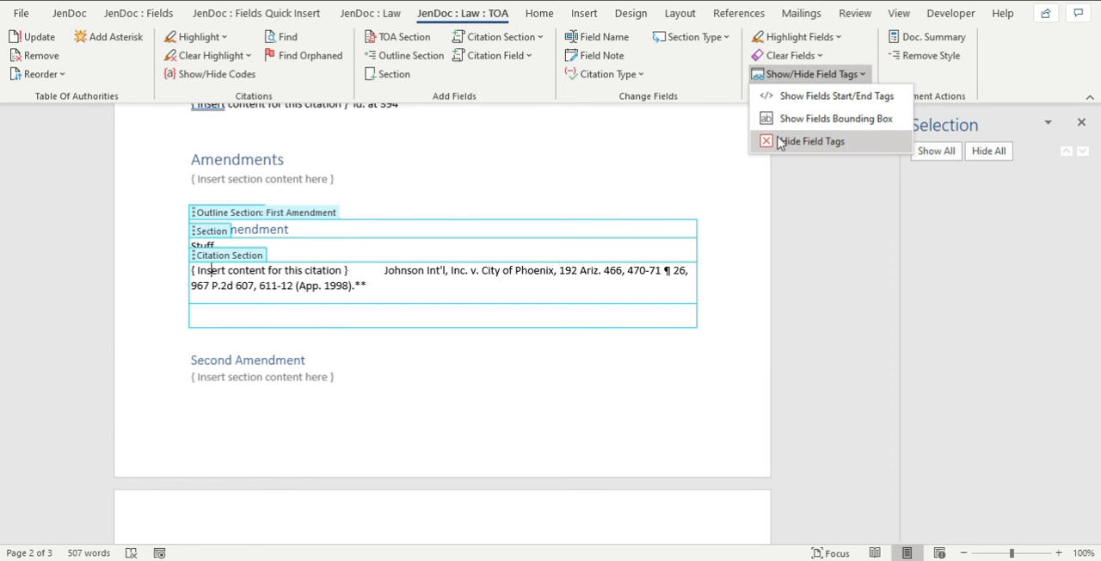
pyautogui.click(782, 150)
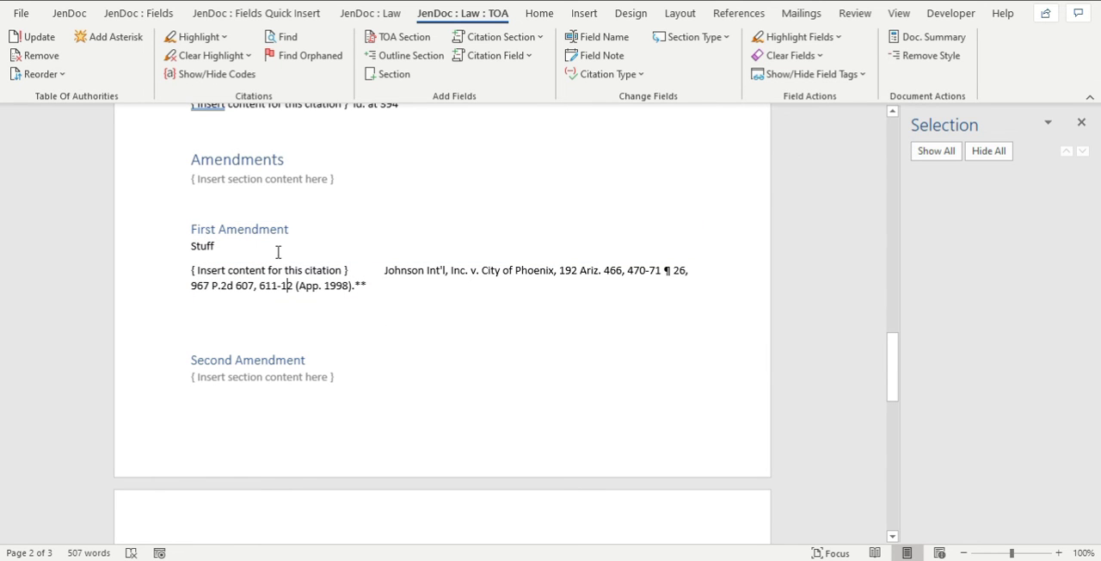
# Review the document without field tags and switch the fields back to bounding boxes.
pyautogui.click(286, 160)
pyautogui.scroll(5, 392, 258)
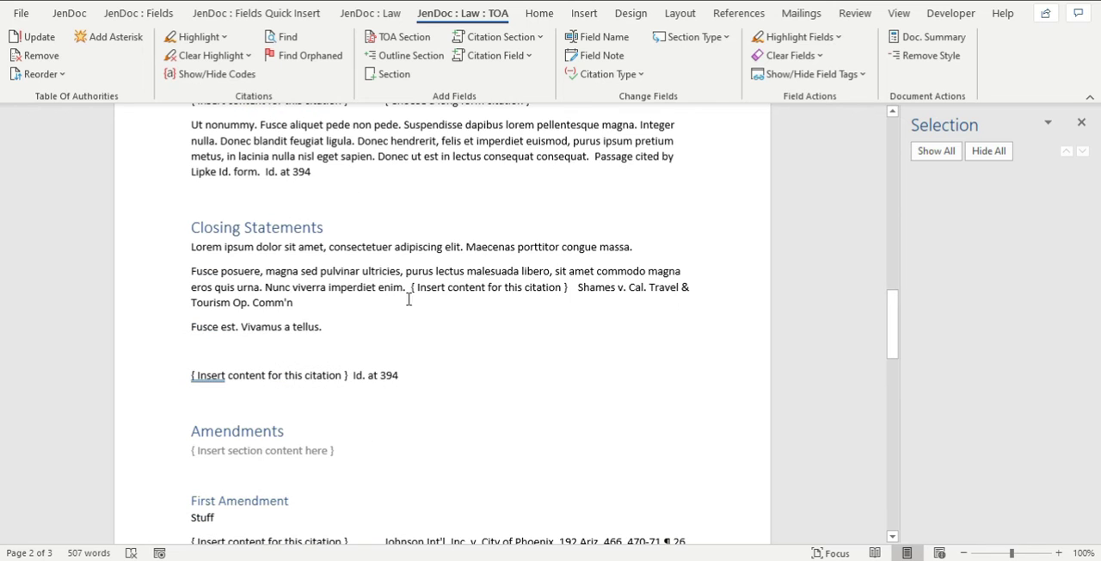
pyautogui.scroll(3, 439, 202)
pyautogui.scroll(4, 453, 256)
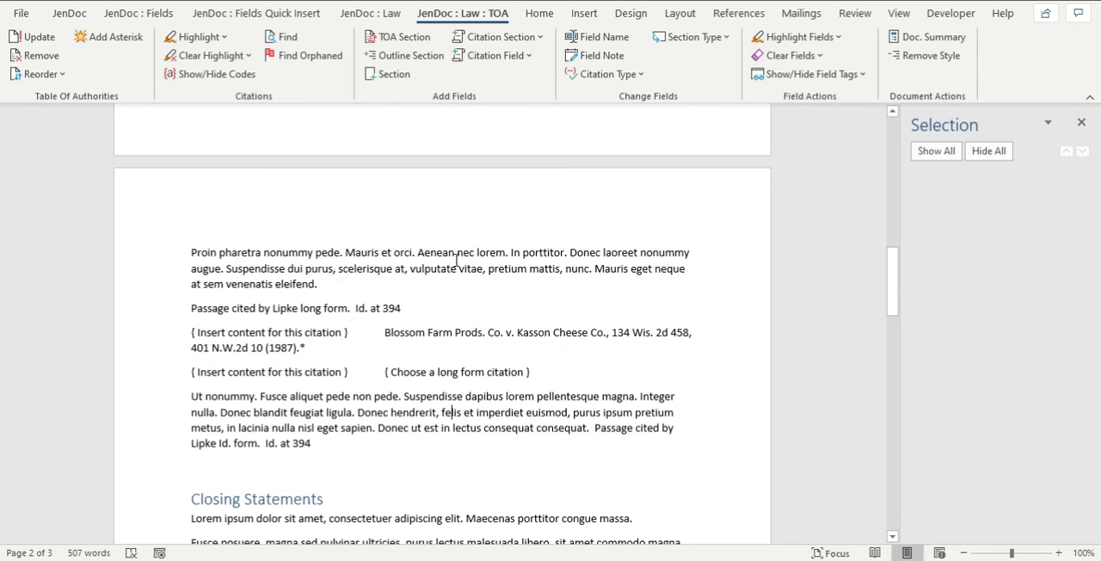
pyautogui.scroll(9, 457, 258)
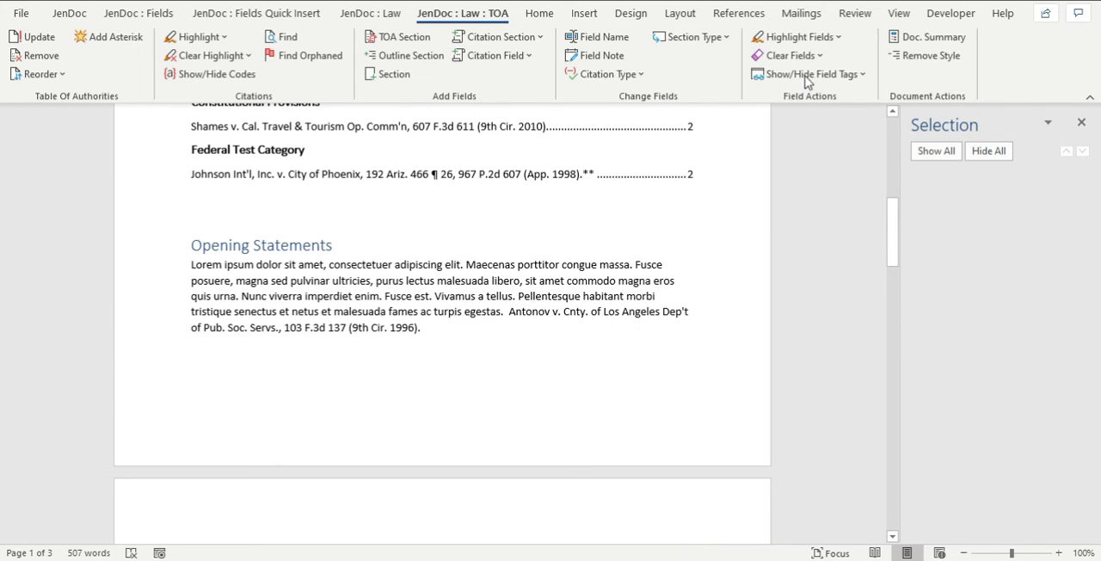
pyautogui.click(804, 75)
pyautogui.click(808, 118)
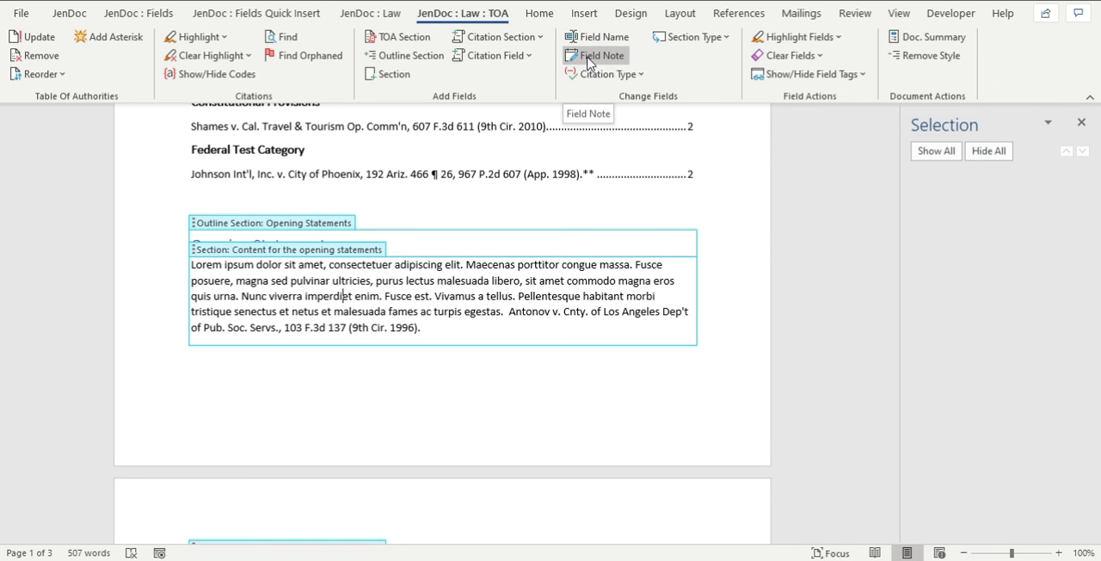
pyautogui.scroll(2, 514, 306)
pyautogui.scroll(-3, 442, 301)
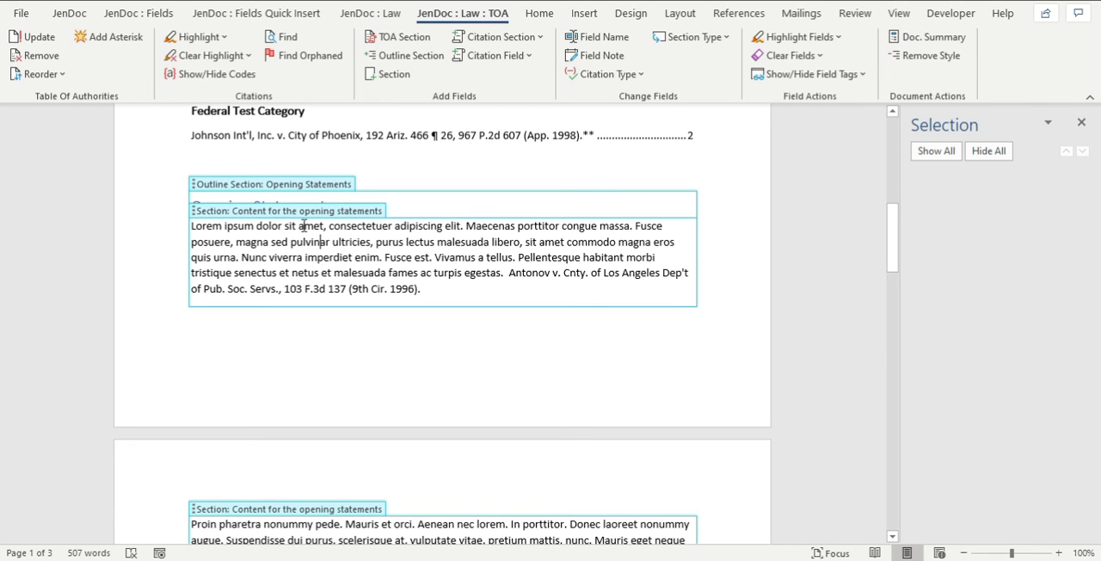
pyautogui.scroll(-7, 324, 272)
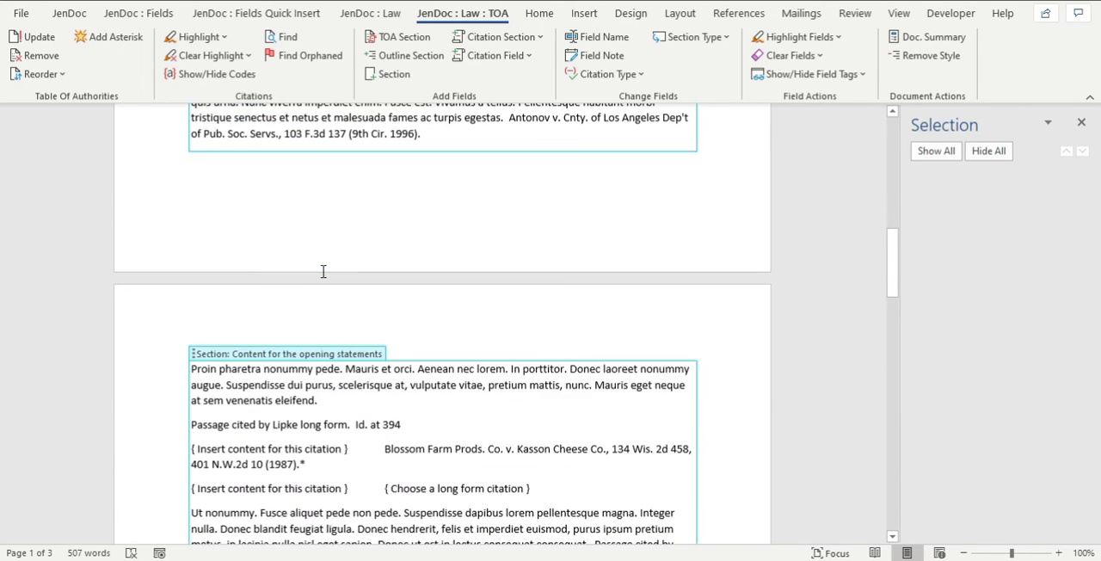
pyautogui.click(301, 344)
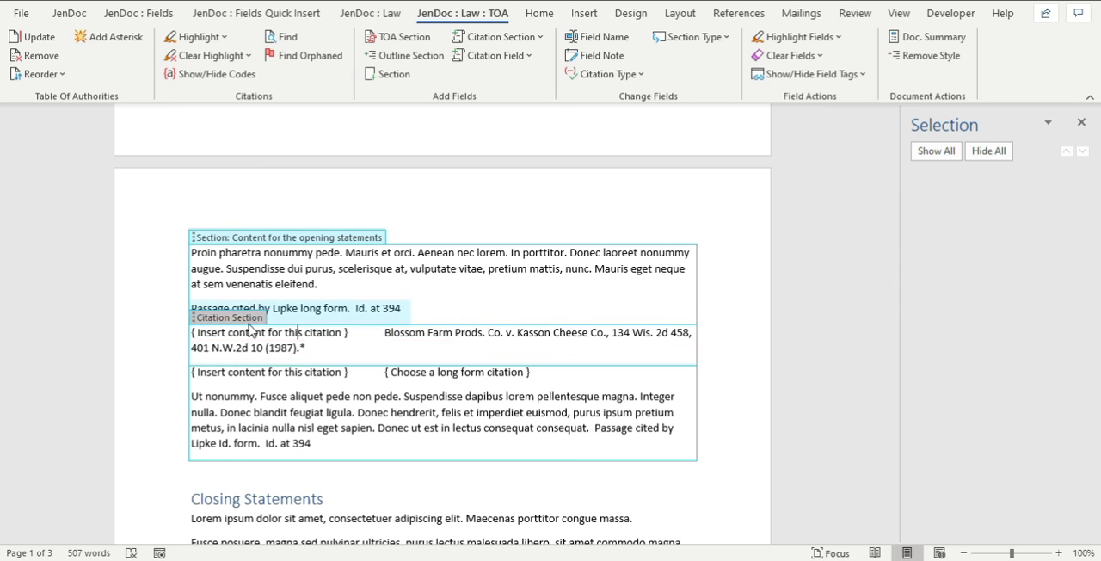
pyautogui.click(220, 318)
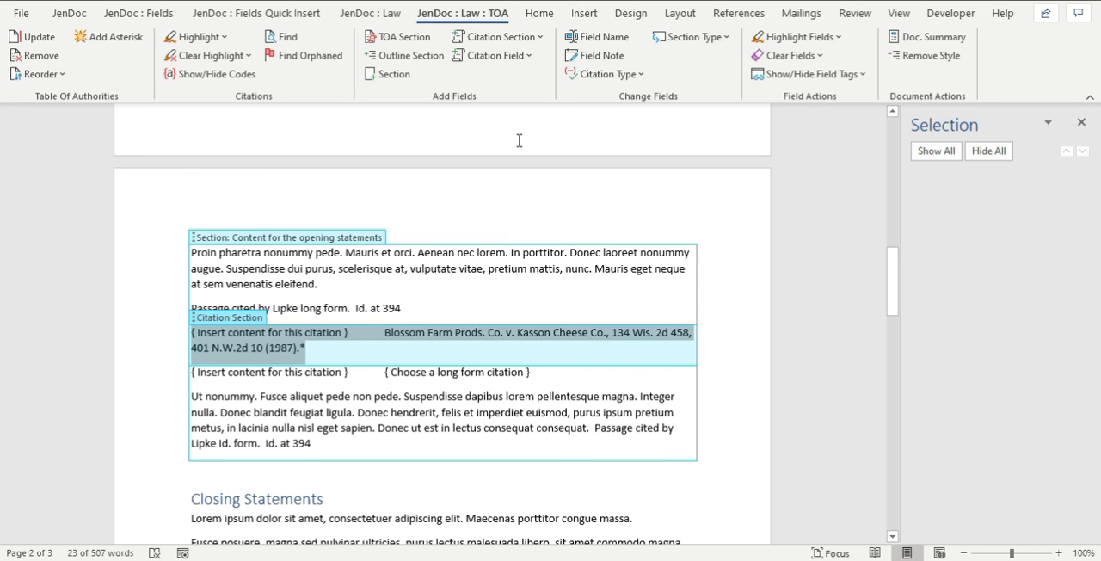
pyautogui.click(460, 269)
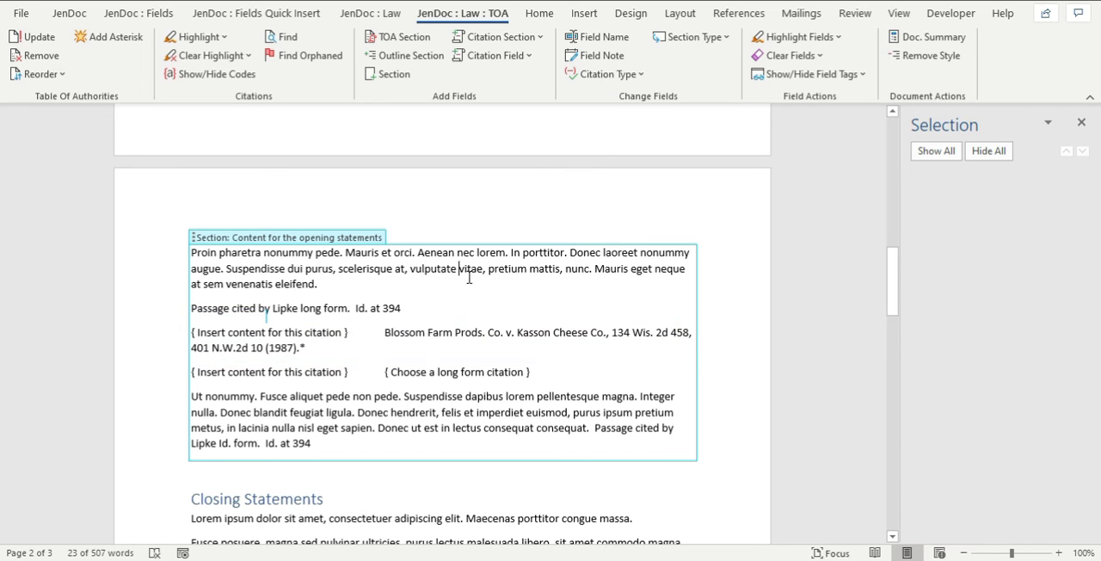
# Select the unnamed Section field under the Closing Statements heading.
pyautogui.scroll(-5, 468, 277)
pyautogui.click(279, 325)
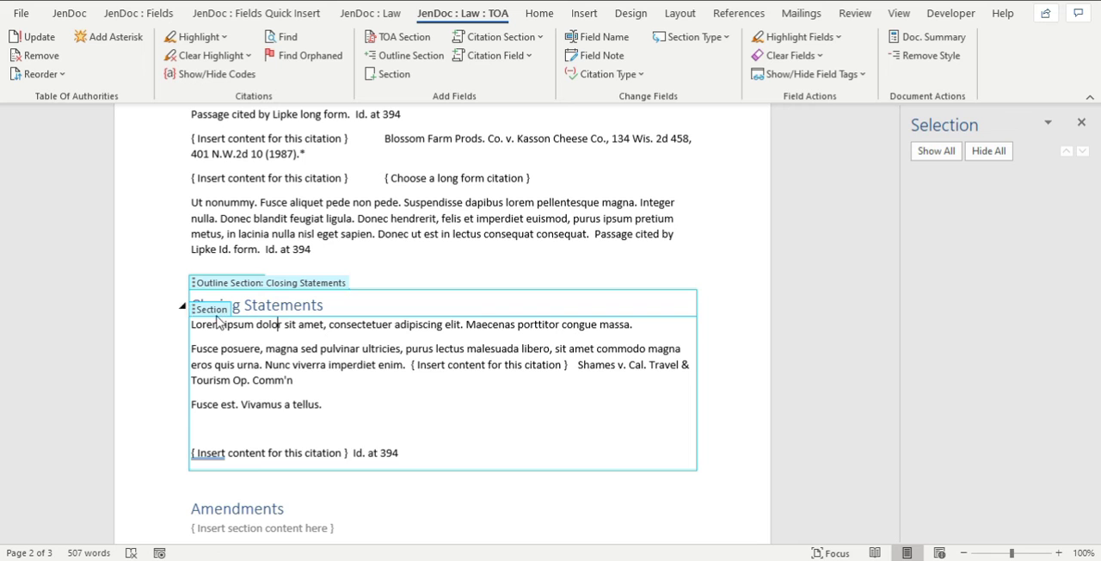
pyautogui.click(218, 311)
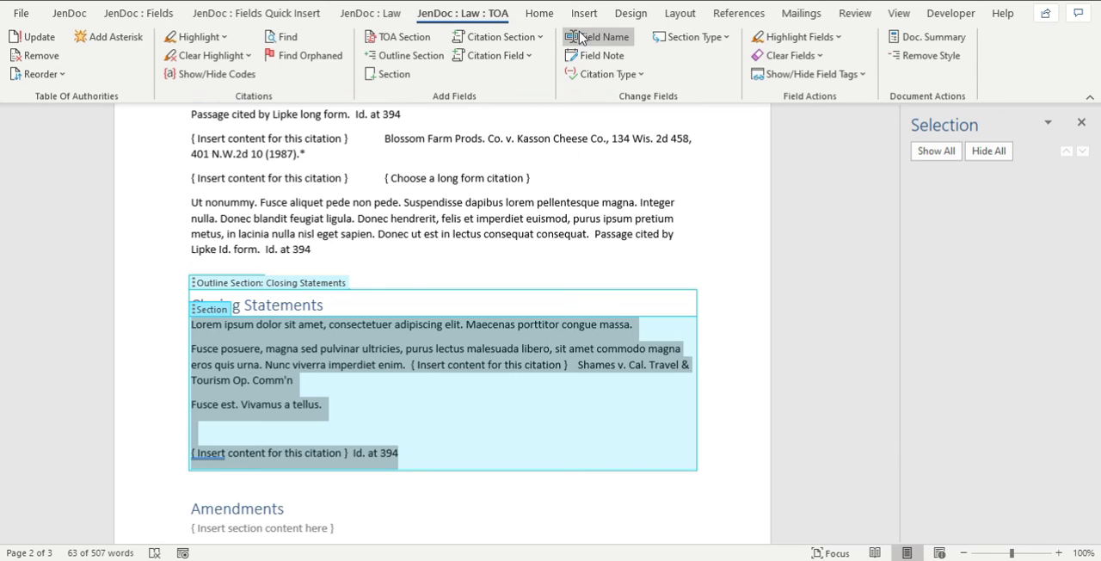
pyautogui.click(581, 37)
pyautogui.write('Needs')
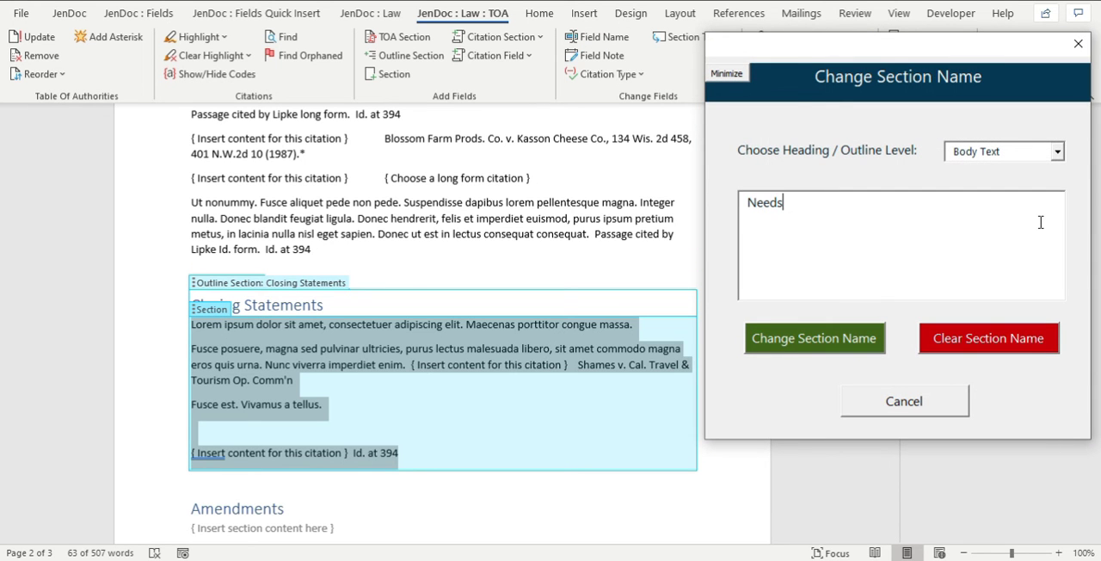
pyautogui.click(902, 413)
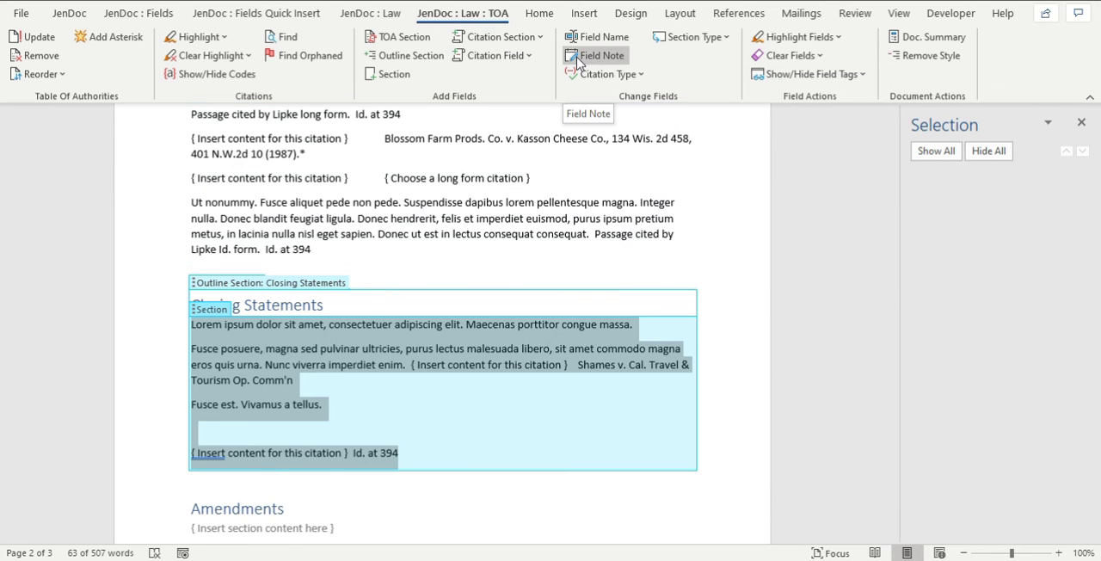
# Add the field note "Needs Review" to the selected Closing Statements section.
pyautogui.click(576, 57)
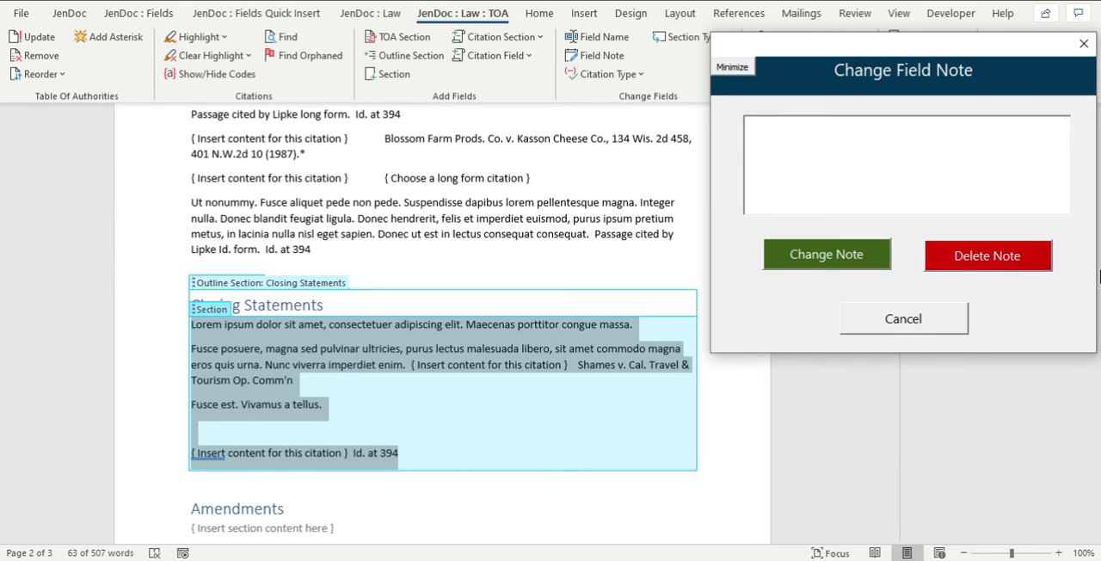
pyautogui.write('Needs Review')
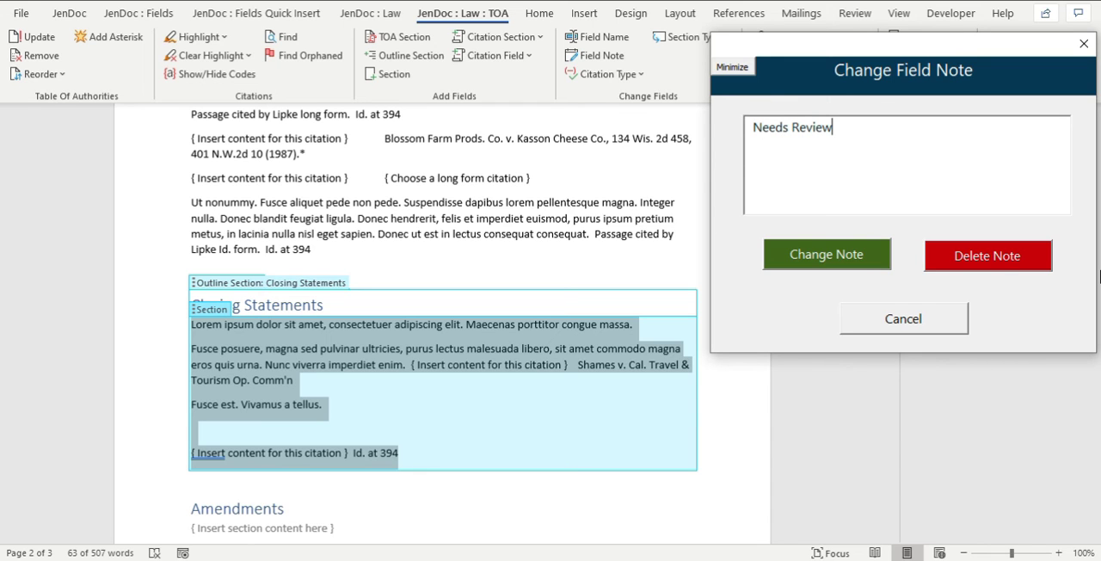
pyautogui.click(844, 255)
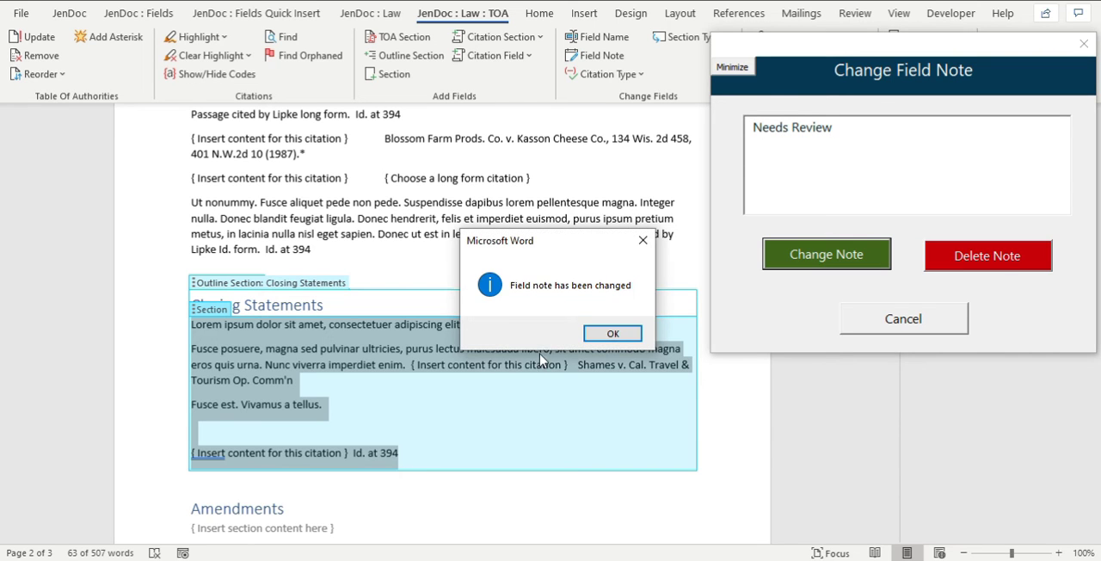
pyautogui.click(612, 333)
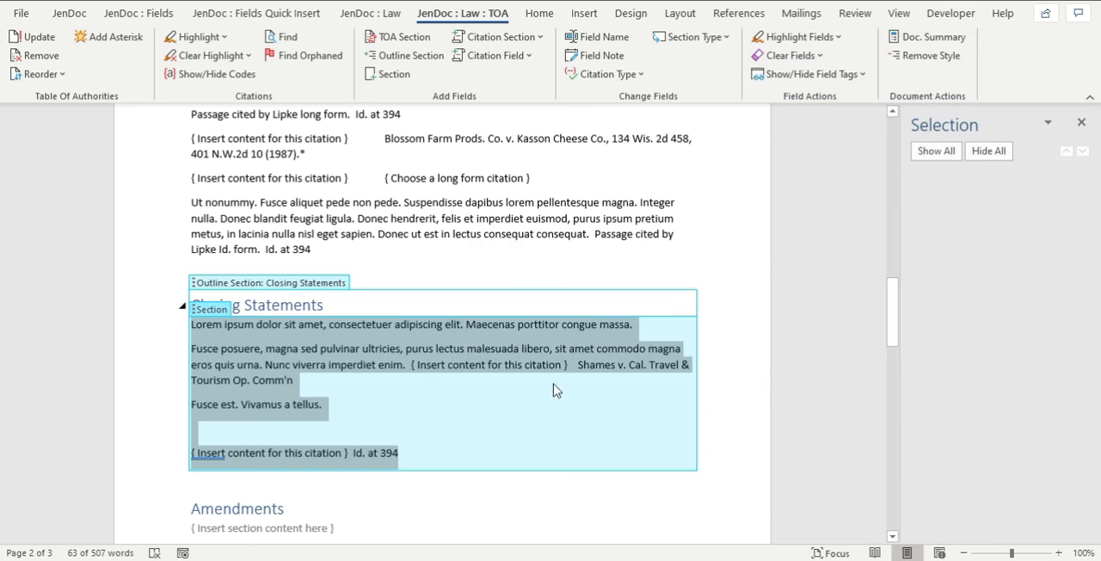
# Add the field note "Needs Review" to the block quote section holding the Supreme Court's opinion on Smith v. Jones.
pyautogui.click(422, 379)
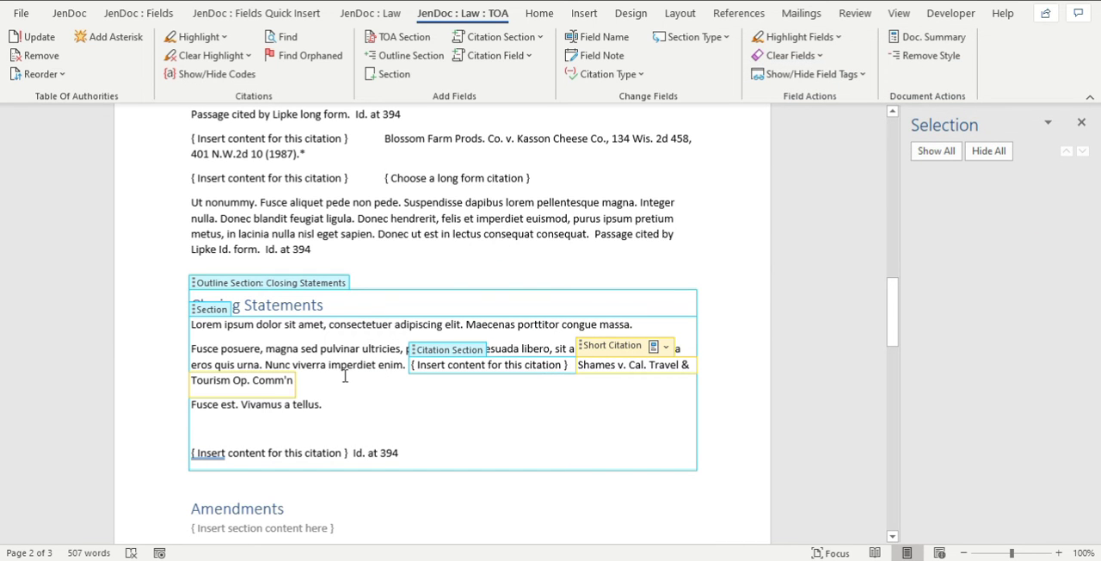
pyautogui.scroll(-10, 345, 376)
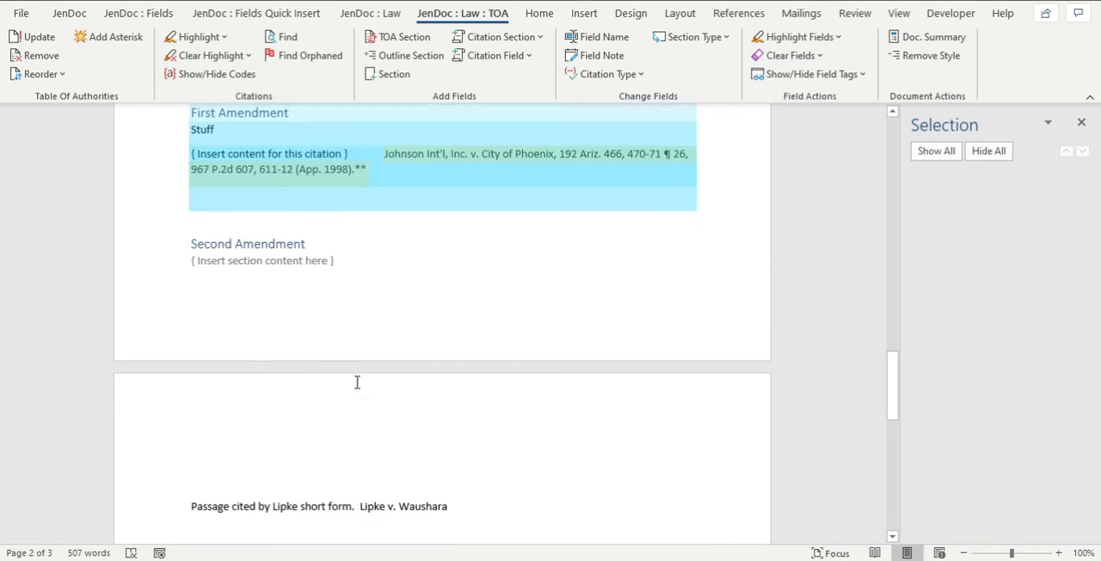
pyautogui.scroll(-4, 357, 382)
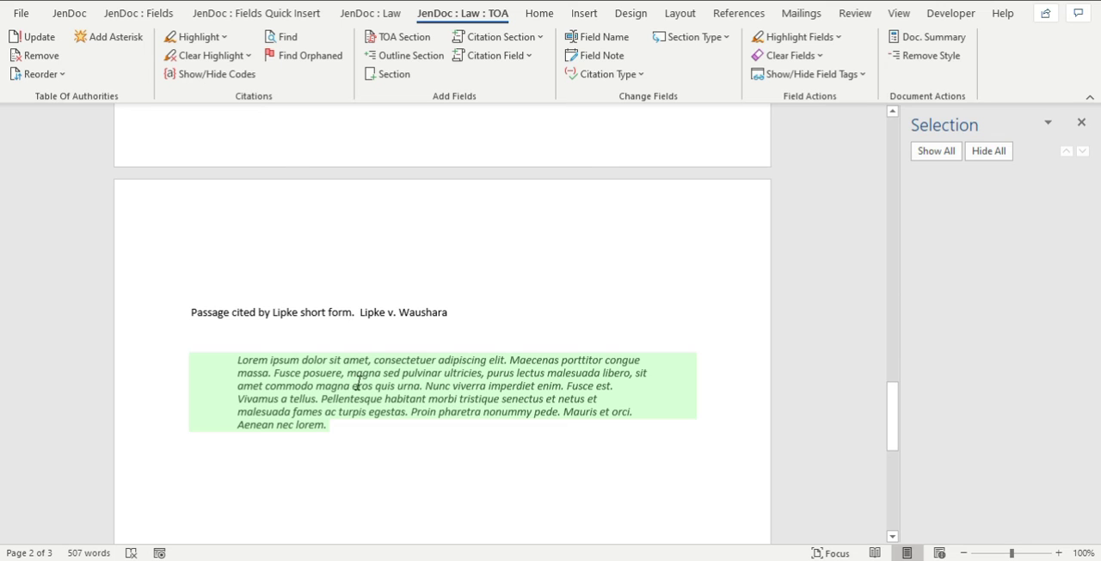
pyautogui.click(238, 347)
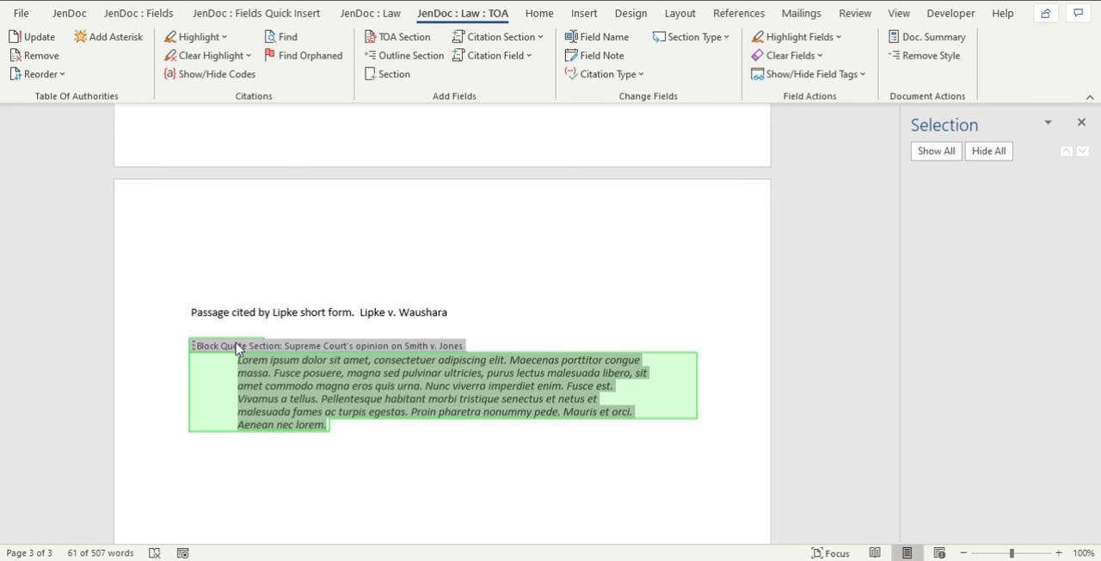
pyautogui.click(602, 56)
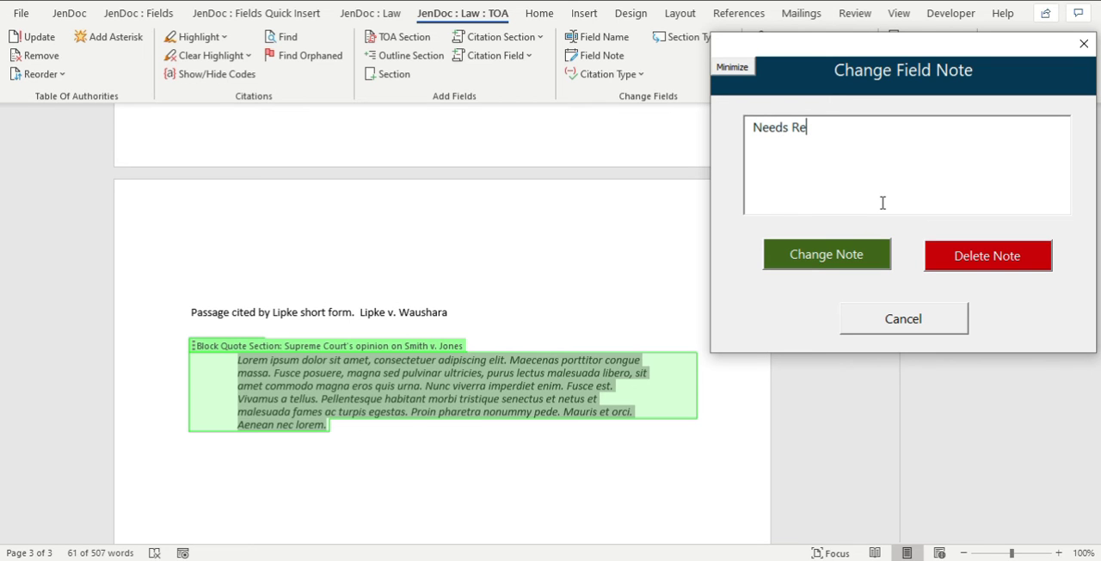
pyautogui.click(828, 252)
pyautogui.click(611, 334)
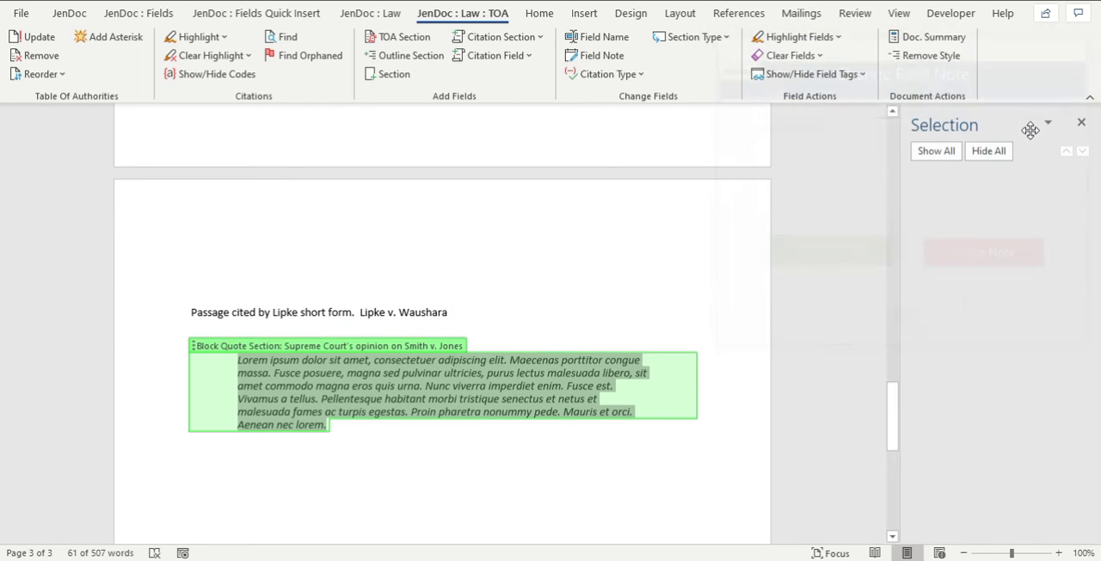
# Highlight all fields in the document that carry the note "Needs Review".
pyautogui.scroll(4, 629, 137)
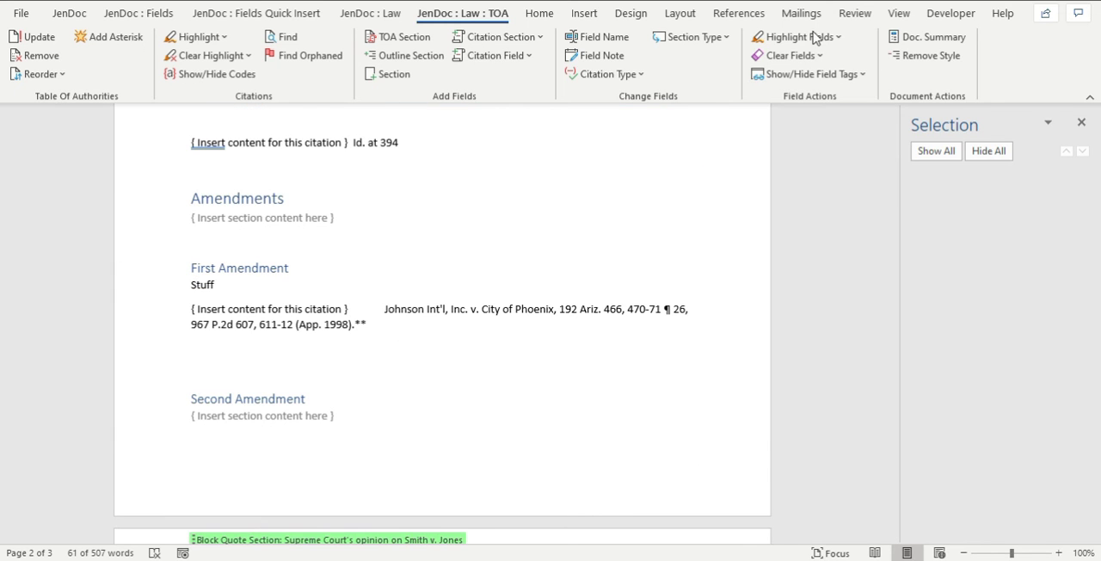
pyautogui.click(592, 191)
pyautogui.scroll(3, 599, 183)
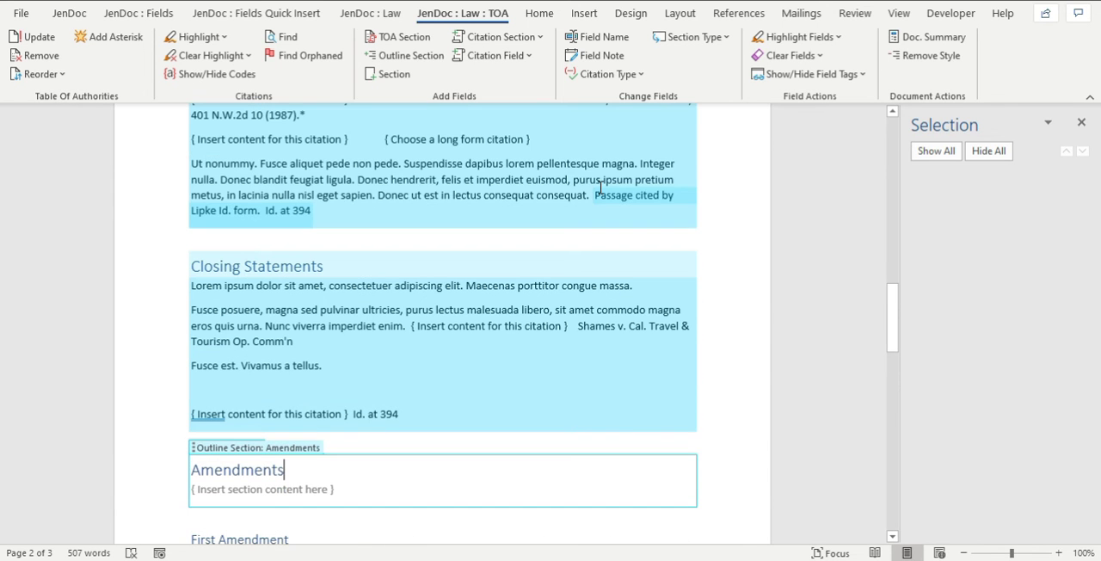
pyautogui.click(601, 185)
pyautogui.click(804, 38)
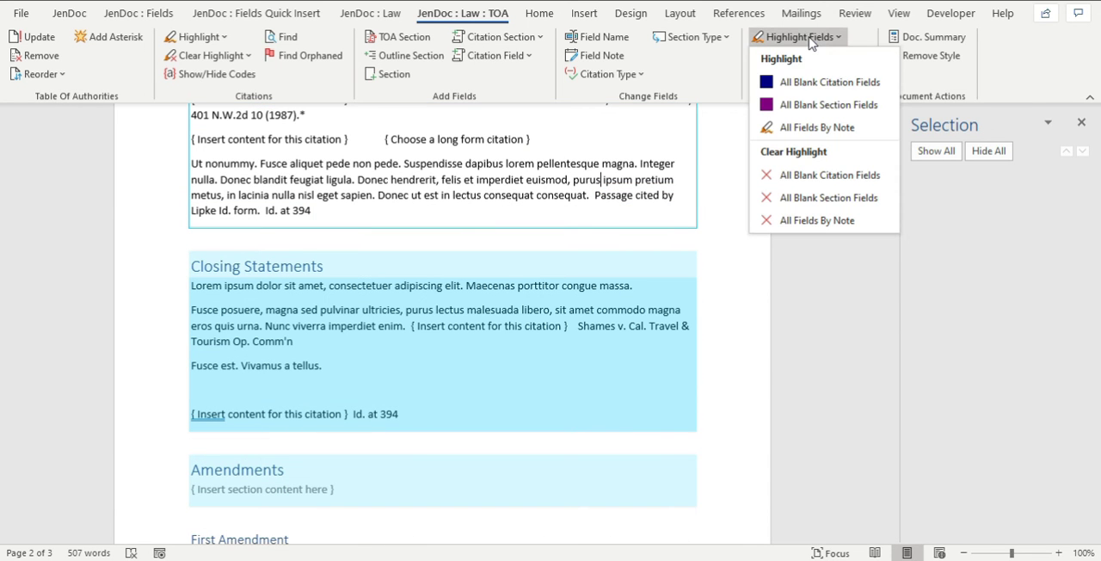
pyautogui.click(822, 129)
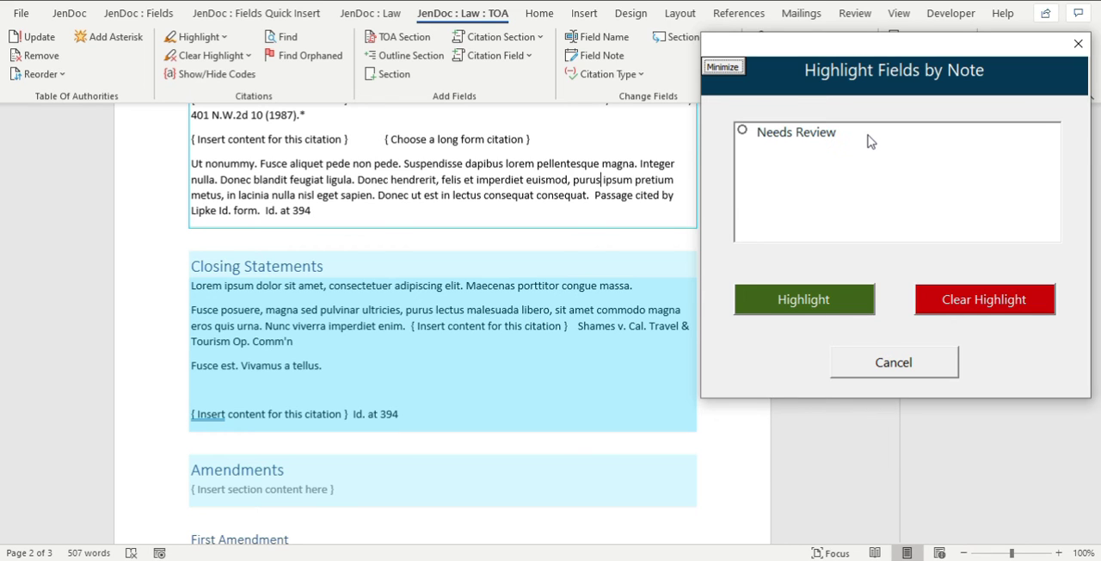
pyautogui.click(836, 146)
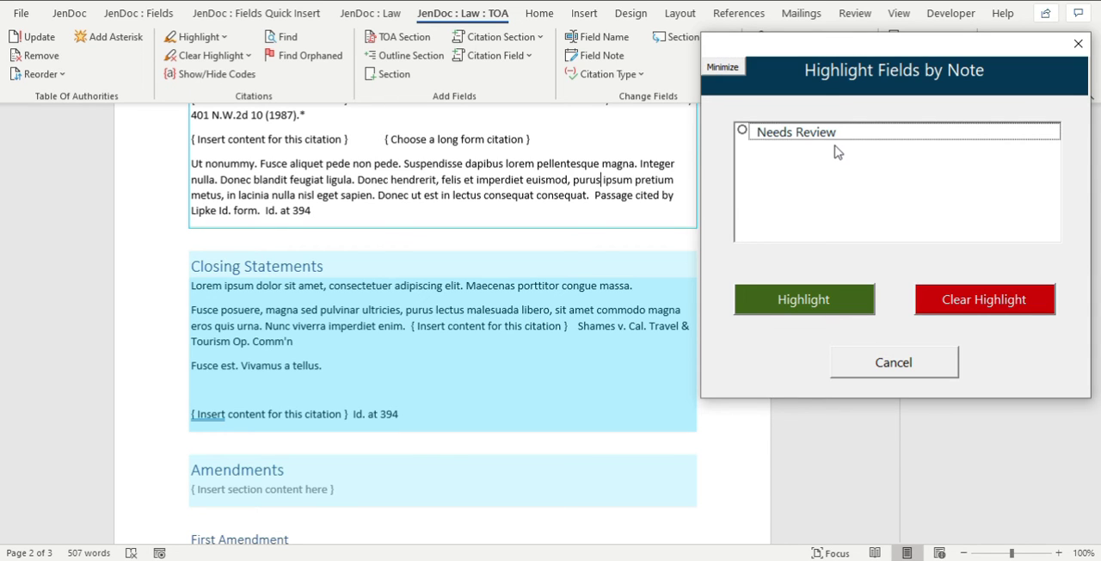
pyautogui.click(825, 140)
pyautogui.click(818, 307)
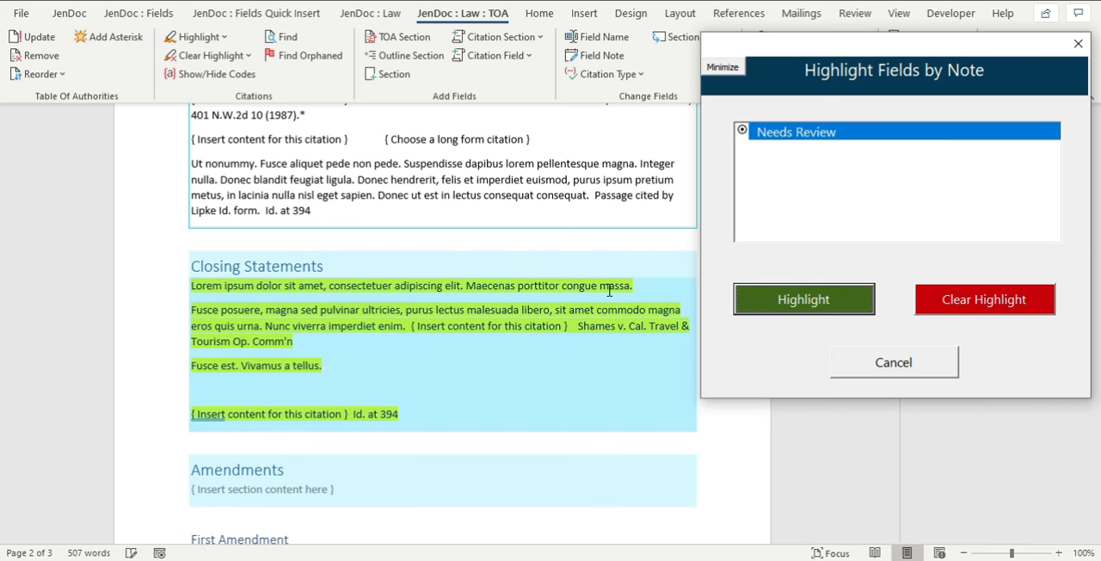
# Check the highlighted "Needs Review" fields down to the block quote, clear their highlighting and close the dialog.
pyautogui.click(516, 240)
pyautogui.scroll(-5, 526, 248)
pyautogui.scroll(-9, 527, 254)
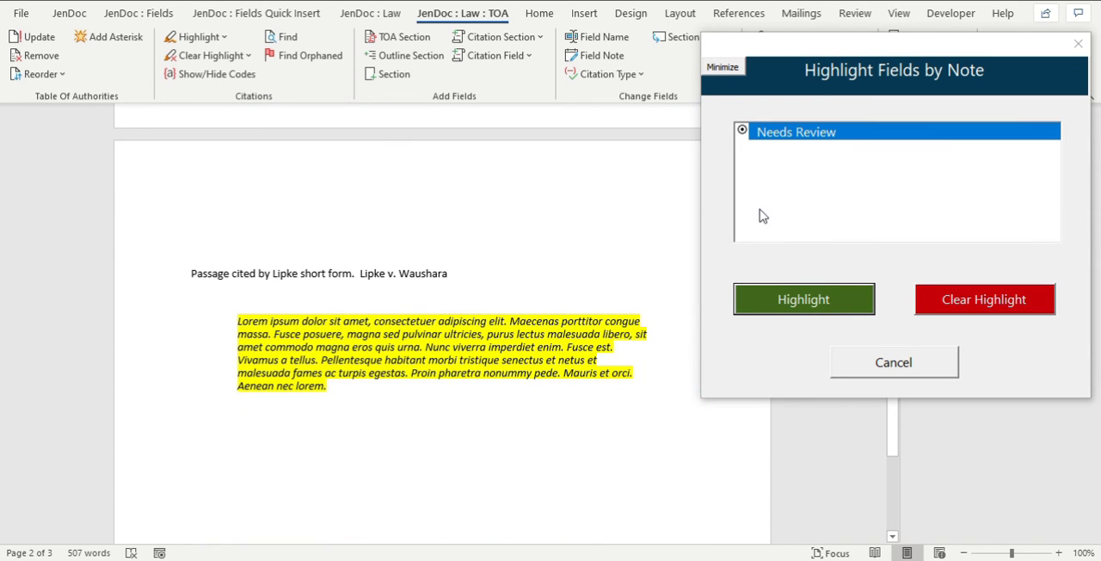
pyautogui.click(965, 303)
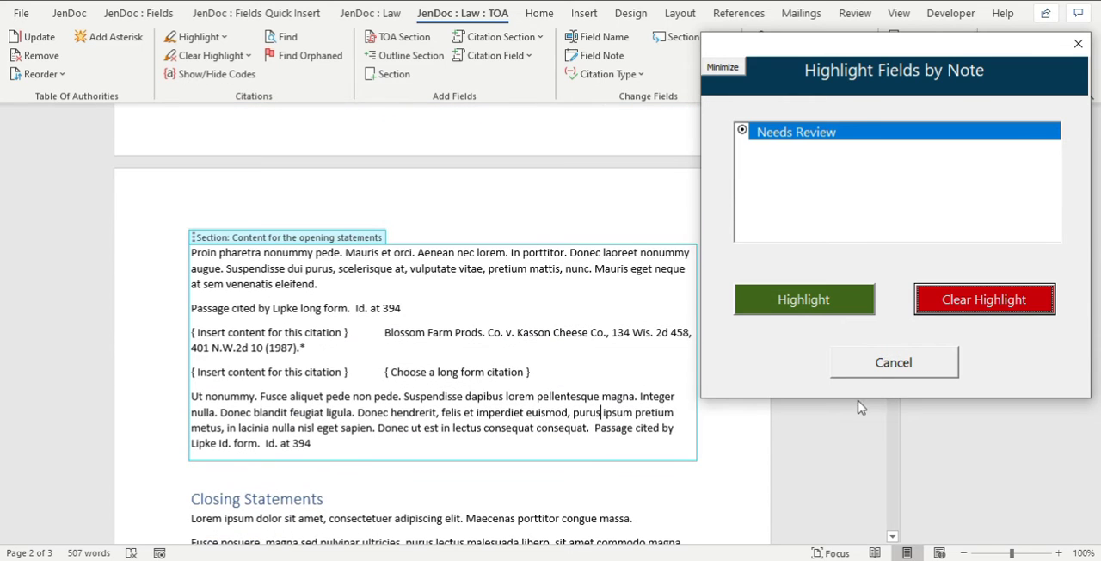
pyautogui.click(878, 368)
# Add a field note addressed to the colleague by name, reading "Please review", to the Blossom Farm citation section and copy its text.
pyautogui.click(570, 387)
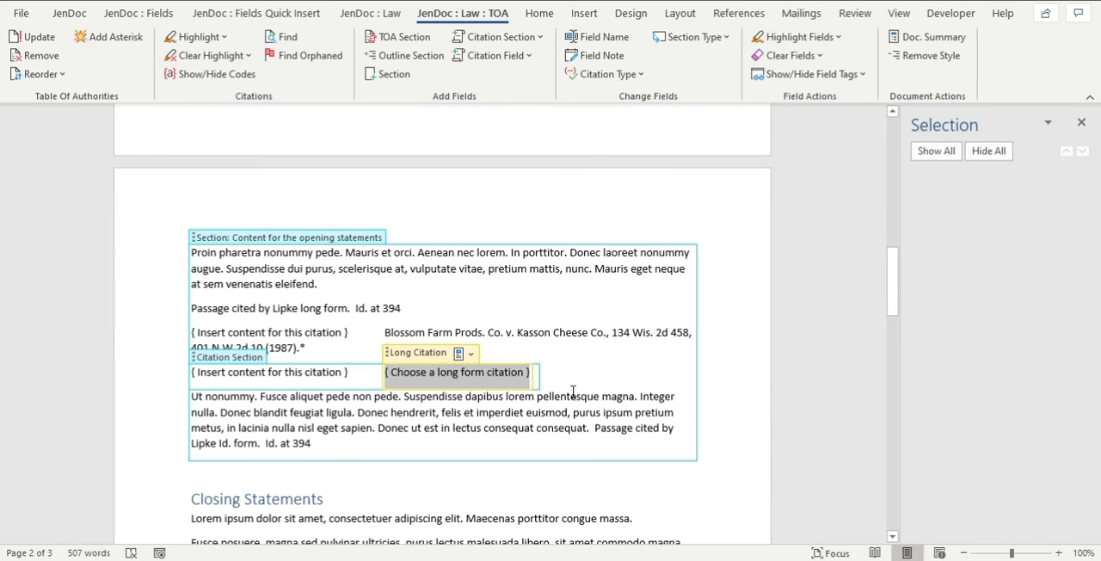
pyautogui.click(288, 330)
pyautogui.click(241, 318)
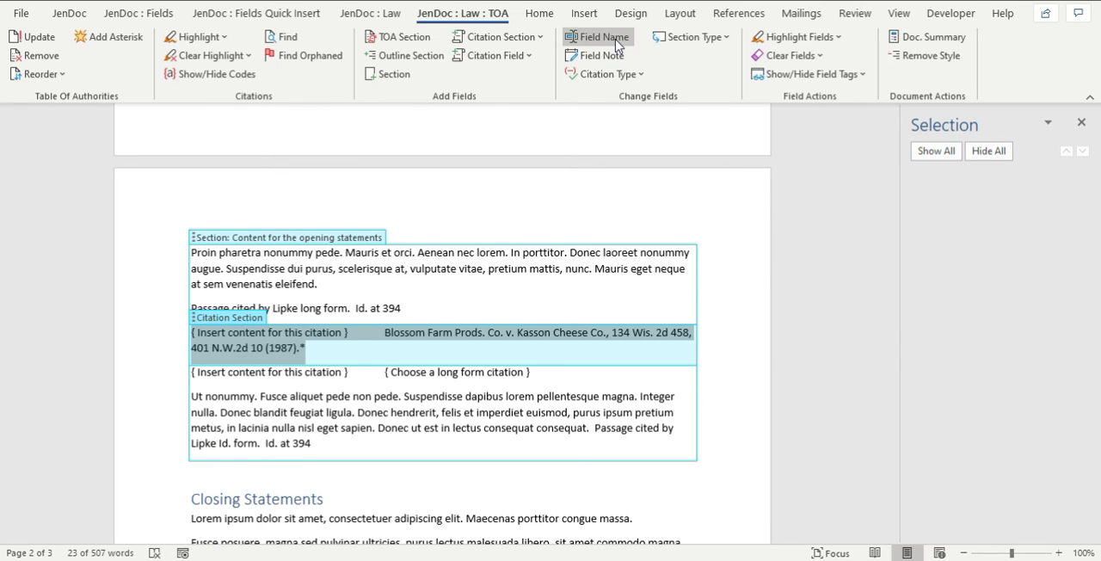
pyautogui.click(603, 62)
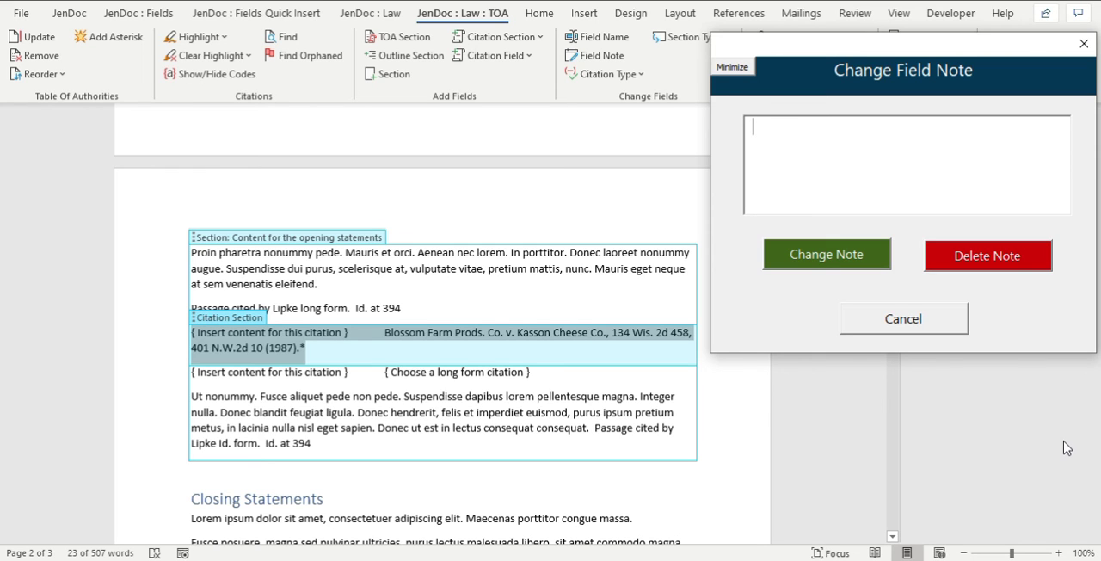
pyautogui.write('Sharon:  Please review')
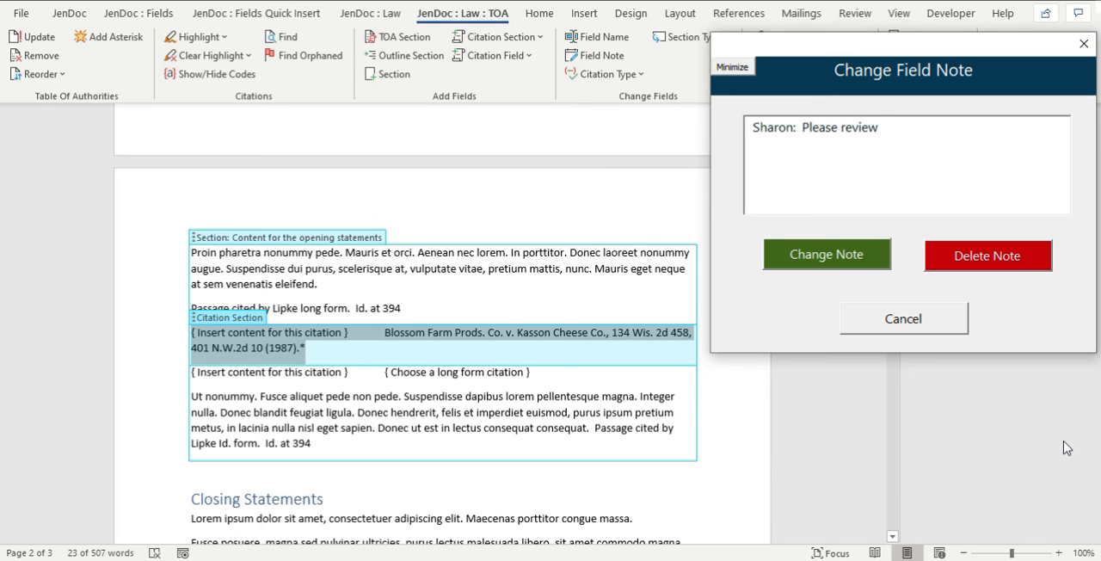
pyautogui.moveTo(894, 123); pyautogui.dragTo(640, 121)
pyautogui.hotkey('ctrl', 'c')
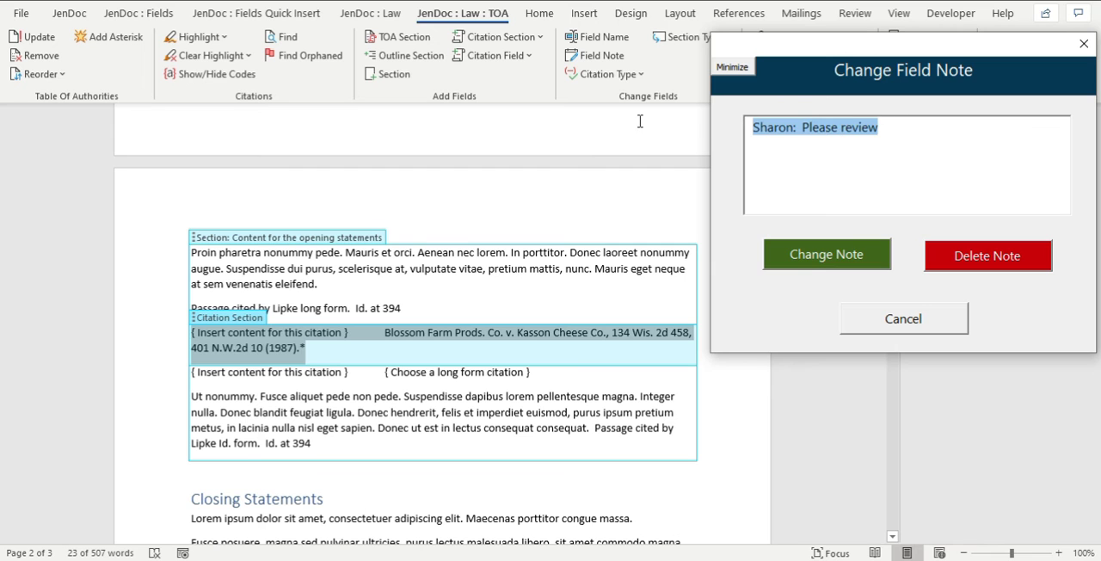
pyautogui.click(833, 255)
pyautogui.click(669, 334)
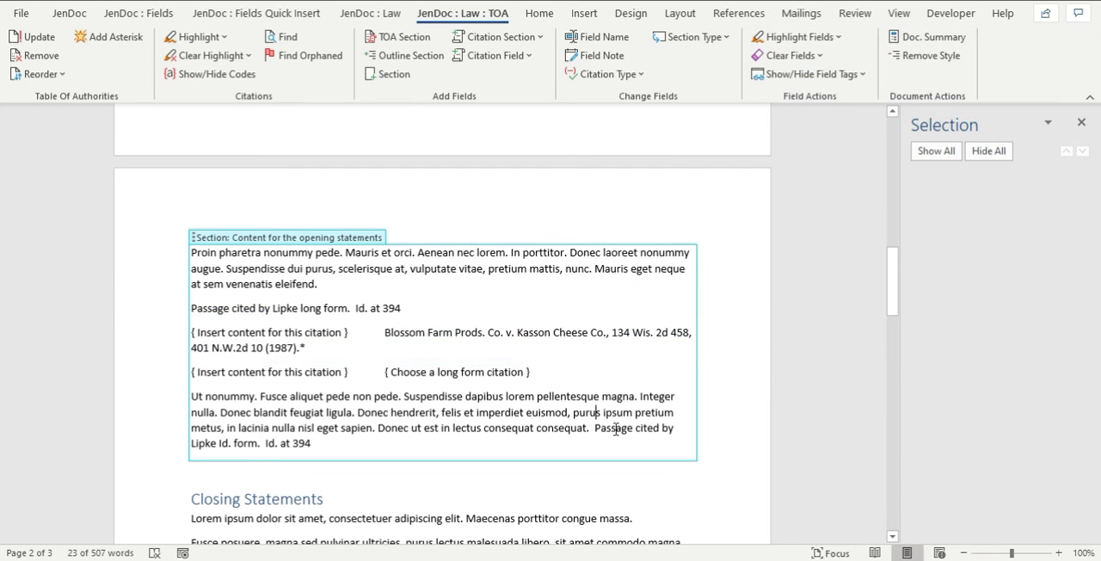
# Add the copied "Please review" field note to the "Id. at 394" citation section under Closing Statements.
pyautogui.scroll(-5, 615, 427)
pyautogui.click(298, 414)
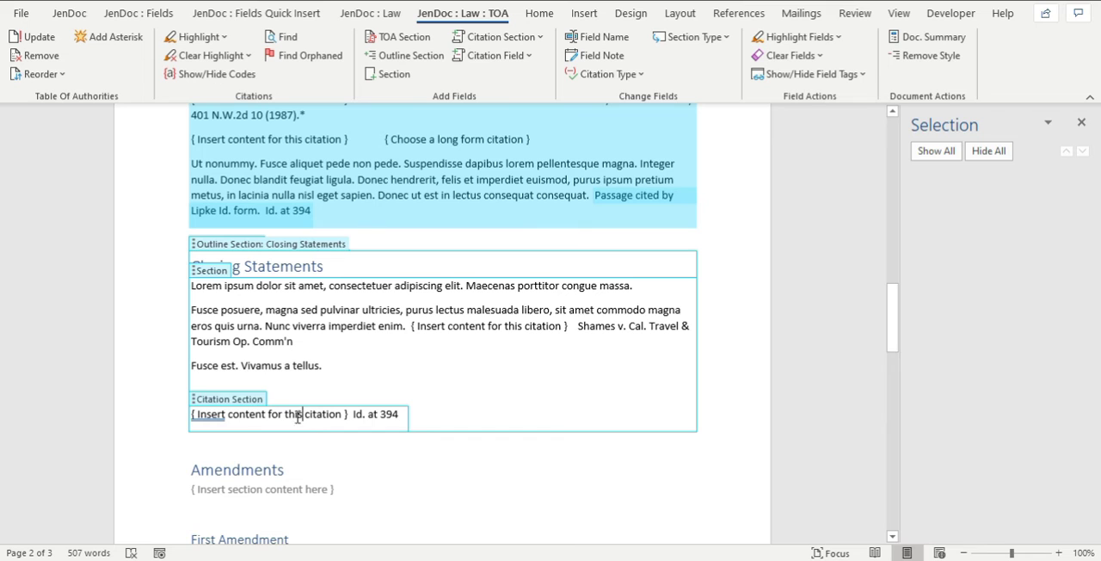
pyautogui.click(243, 400)
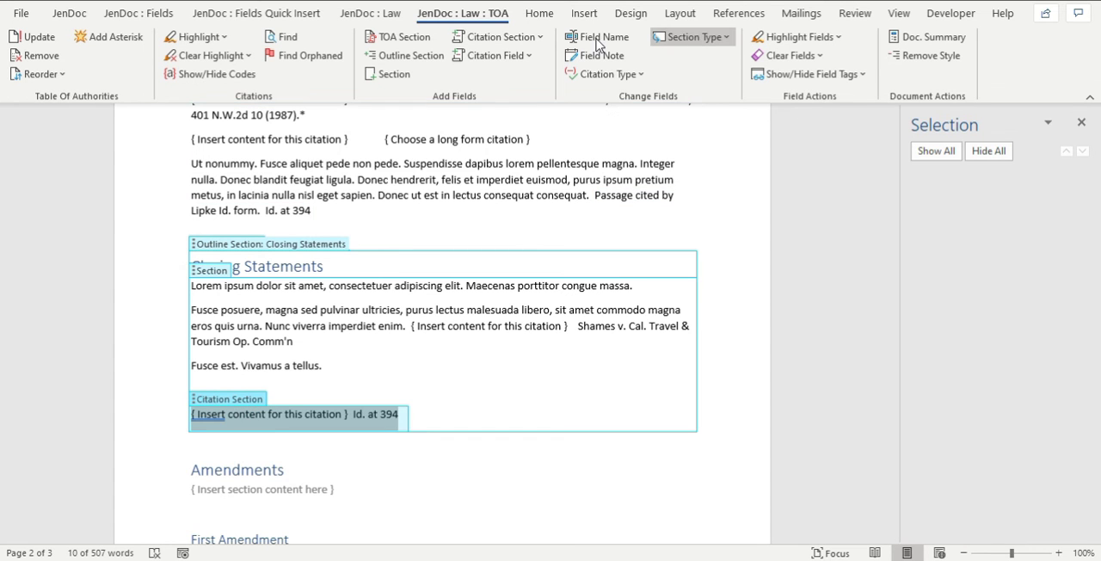
pyautogui.click(595, 57)
pyautogui.hotkey('ctrl', 'v')
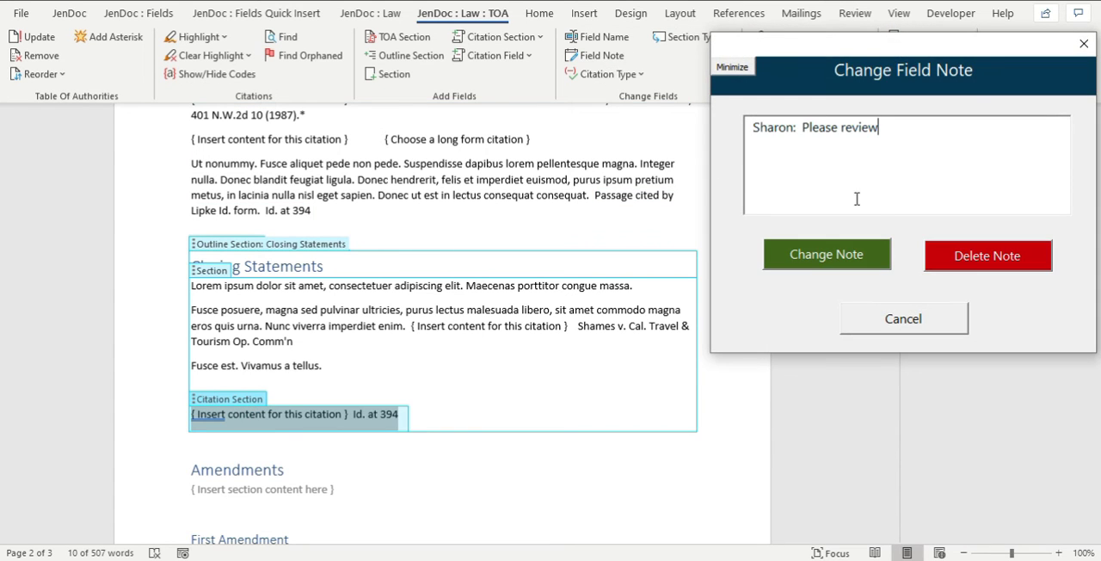
pyautogui.click(828, 254)
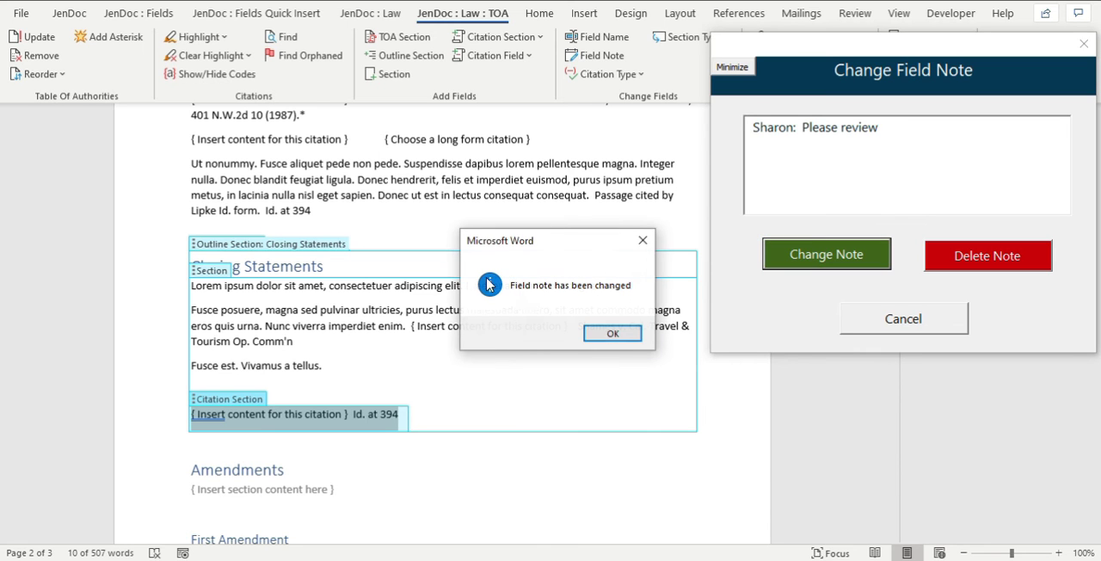
pyautogui.click(627, 337)
# Add the same colleague-addressed "Please review" field note to the long citation at the end of the first Opening Statements paragraph.
pyautogui.scroll(-5, 450, 350)
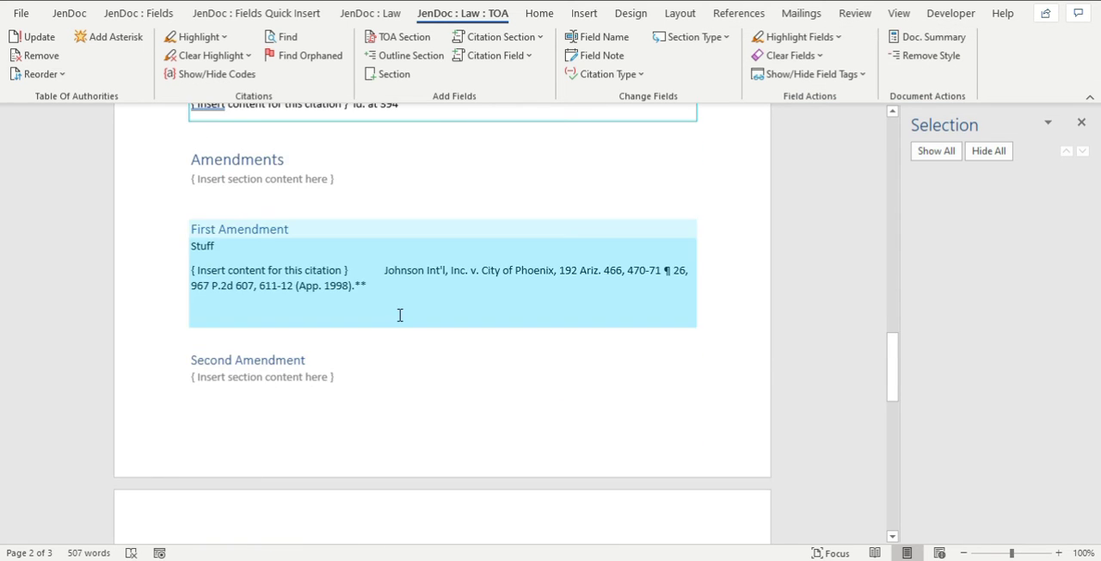
pyautogui.scroll(12, 401, 315)
pyautogui.scroll(5, 387, 314)
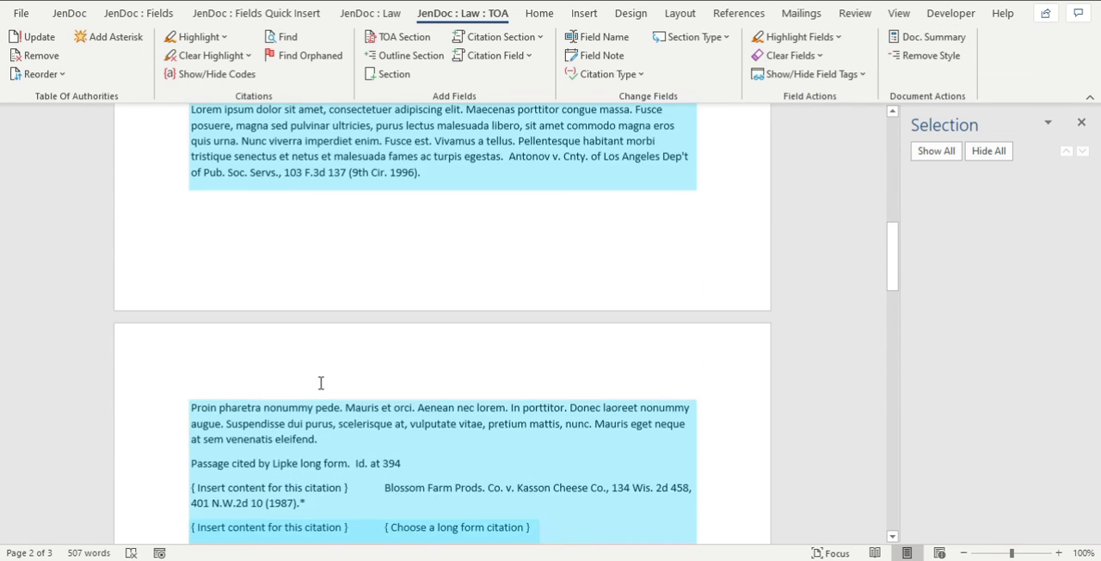
pyautogui.click(538, 274)
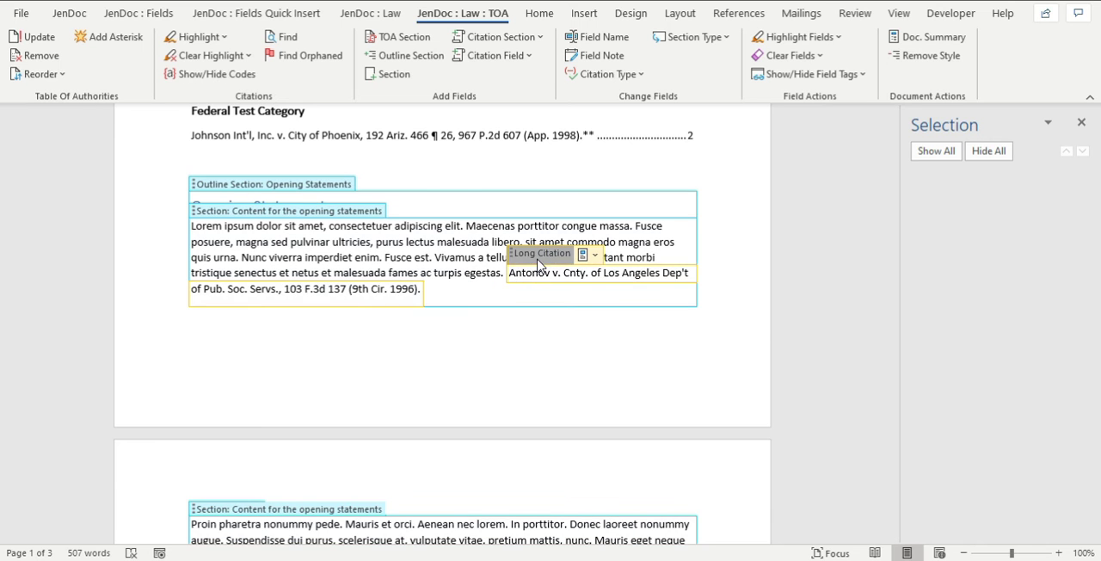
pyautogui.click(540, 257)
pyautogui.click(605, 37)
pyautogui.click(1077, 43)
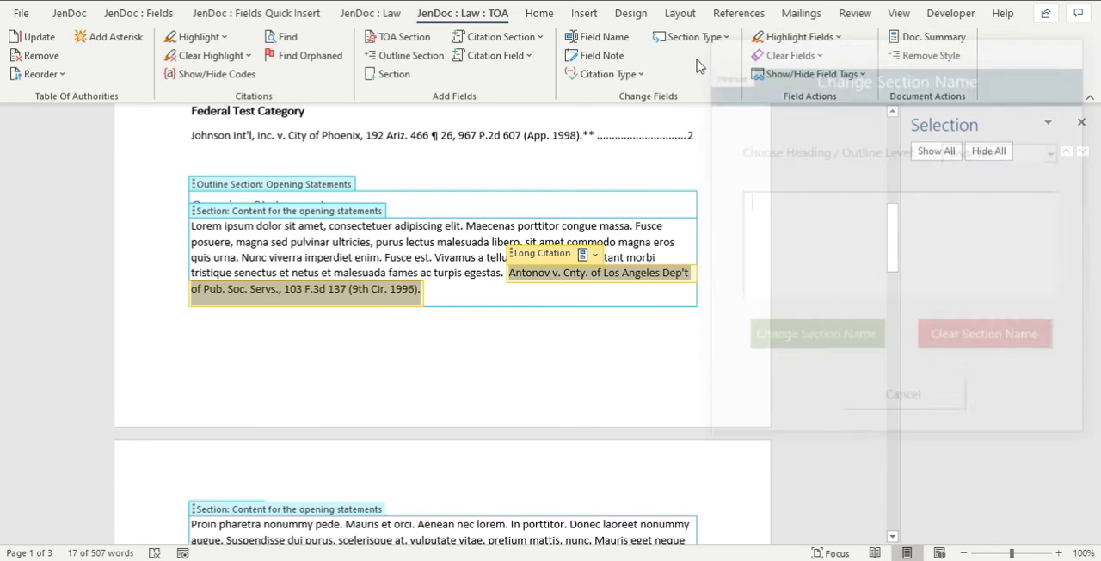
pyautogui.click(602, 55)
pyautogui.click(861, 165)
pyautogui.write('Sharon:  Please review')
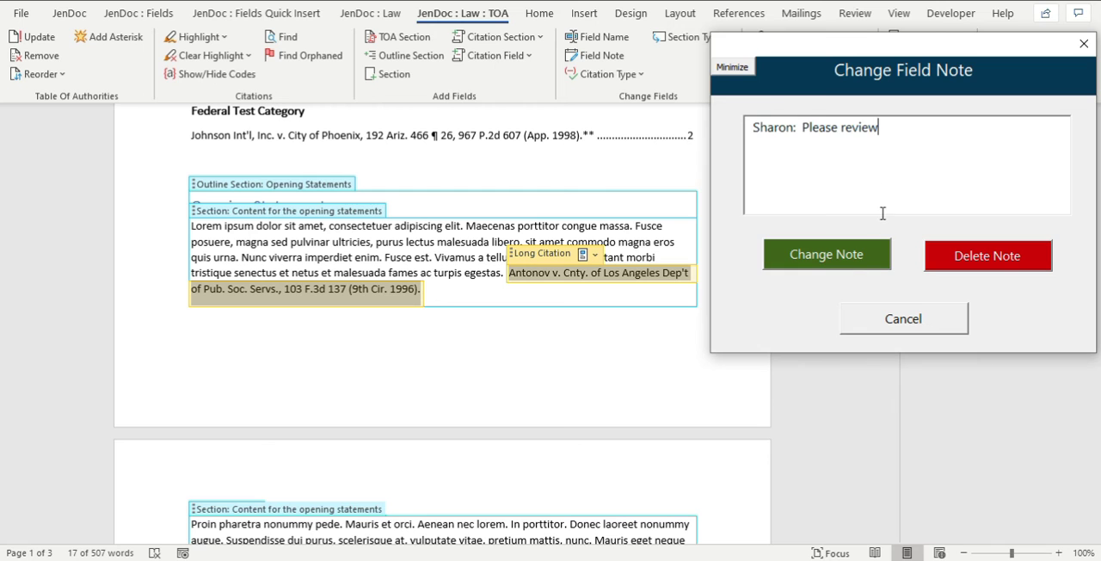
pyautogui.click(813, 254)
pyautogui.click(612, 334)
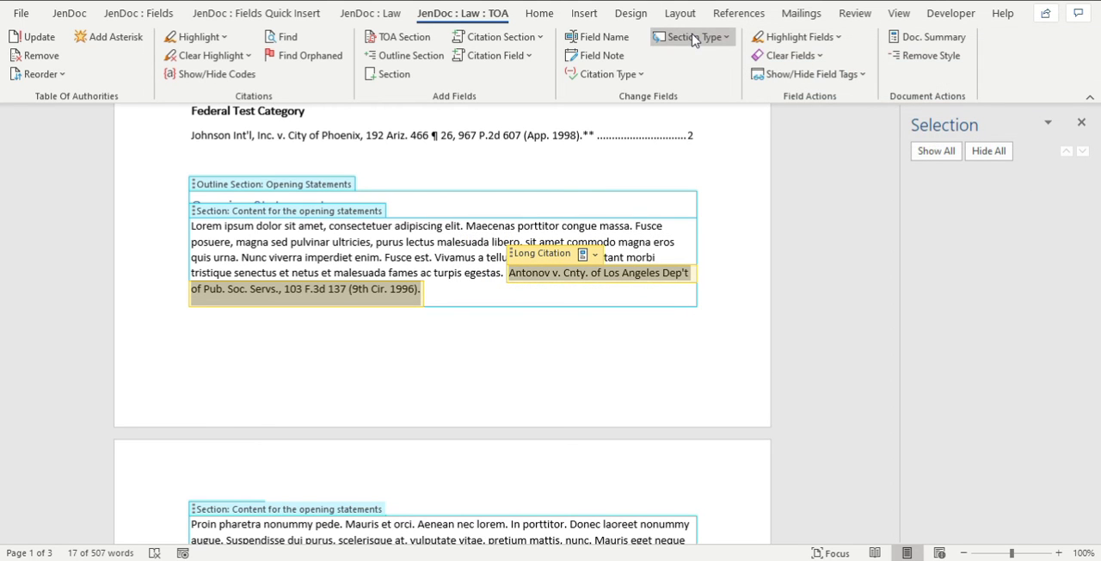
# Highlight all fields that carry the colleague-addressed "Please review" note.
pyautogui.click(812, 37)
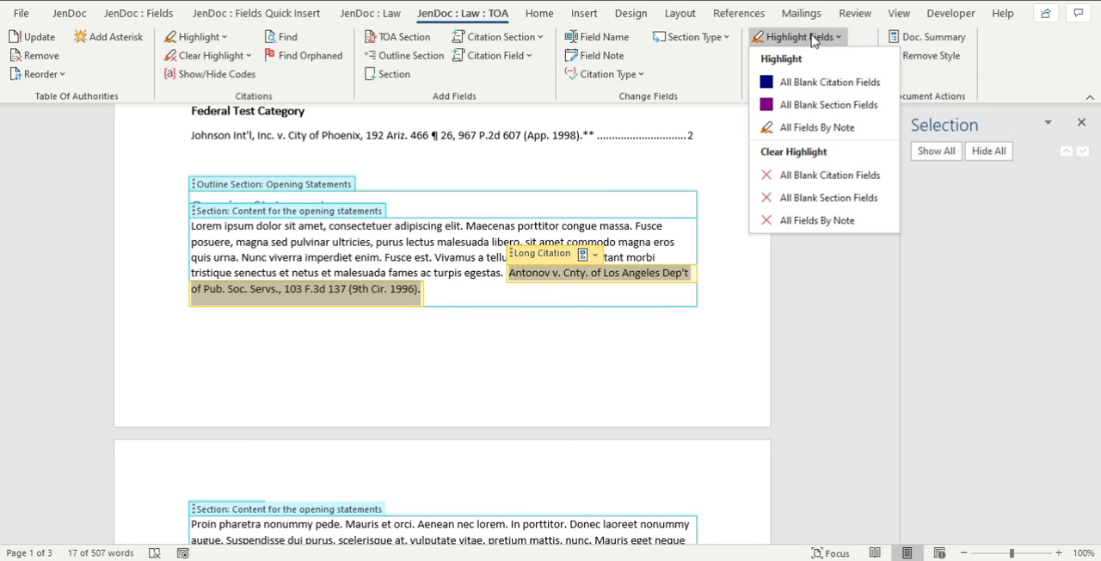
pyautogui.click(820, 129)
pyautogui.click(796, 136)
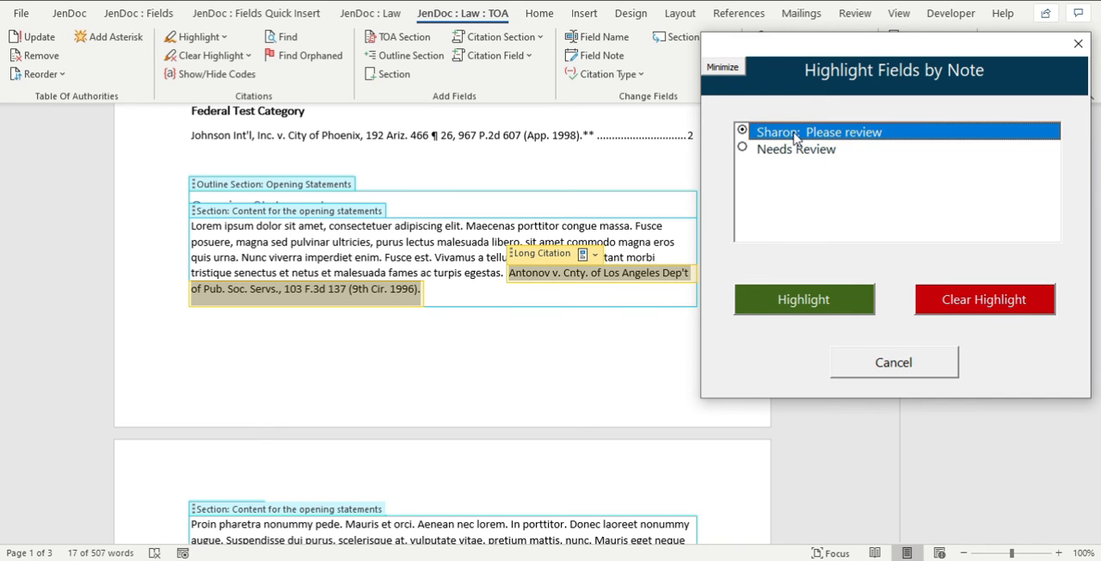
pyautogui.click(851, 301)
# Check the highlighted "Please review" citations through the Closing Statements and clear their highlighting.
pyautogui.click(607, 178)
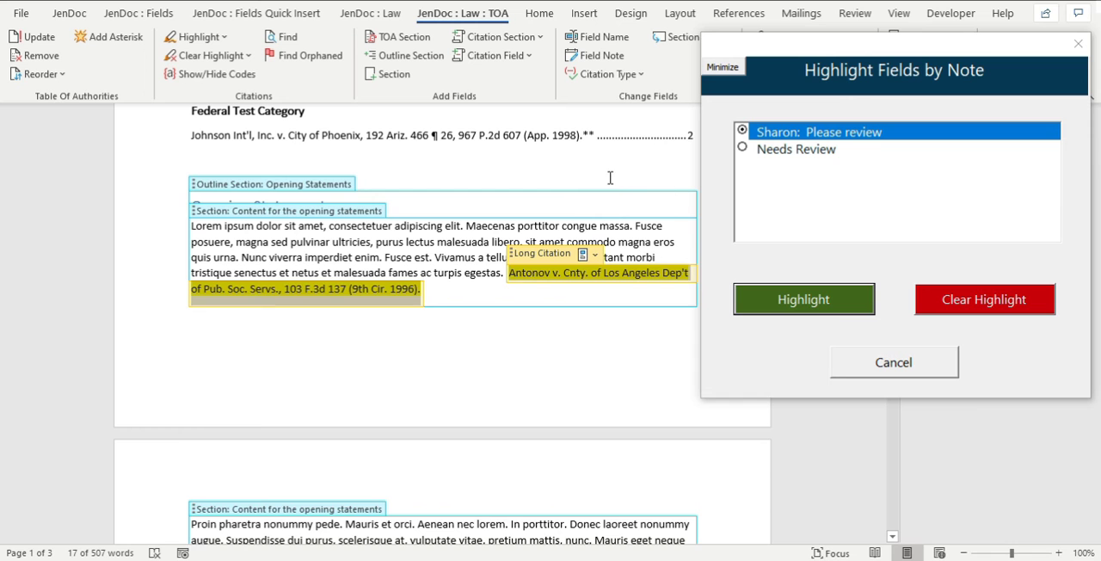
pyautogui.click(614, 187)
pyautogui.scroll(-8, 623, 333)
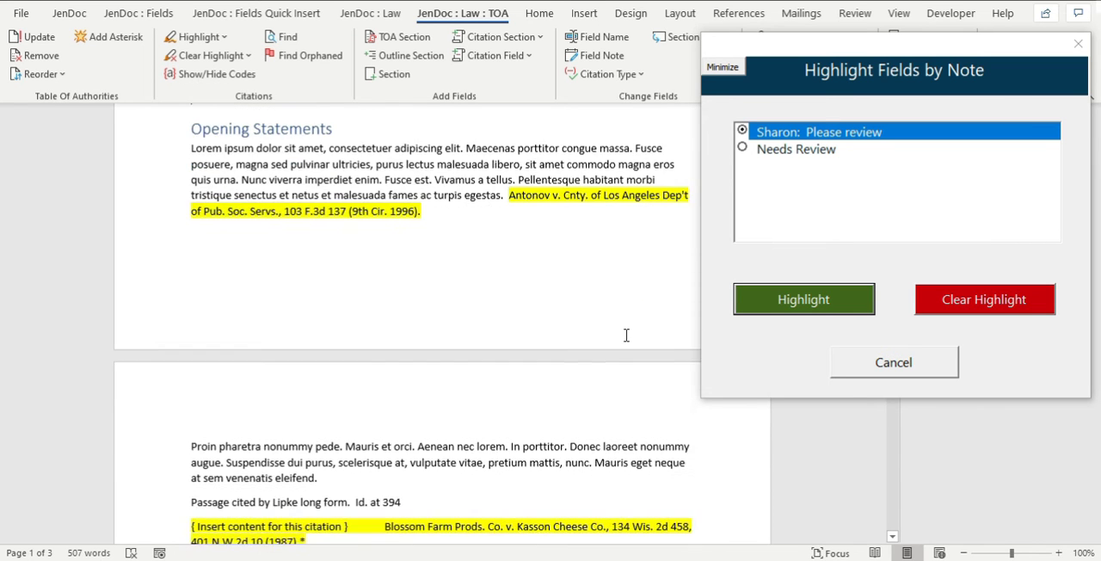
pyautogui.scroll(-6, 628, 328)
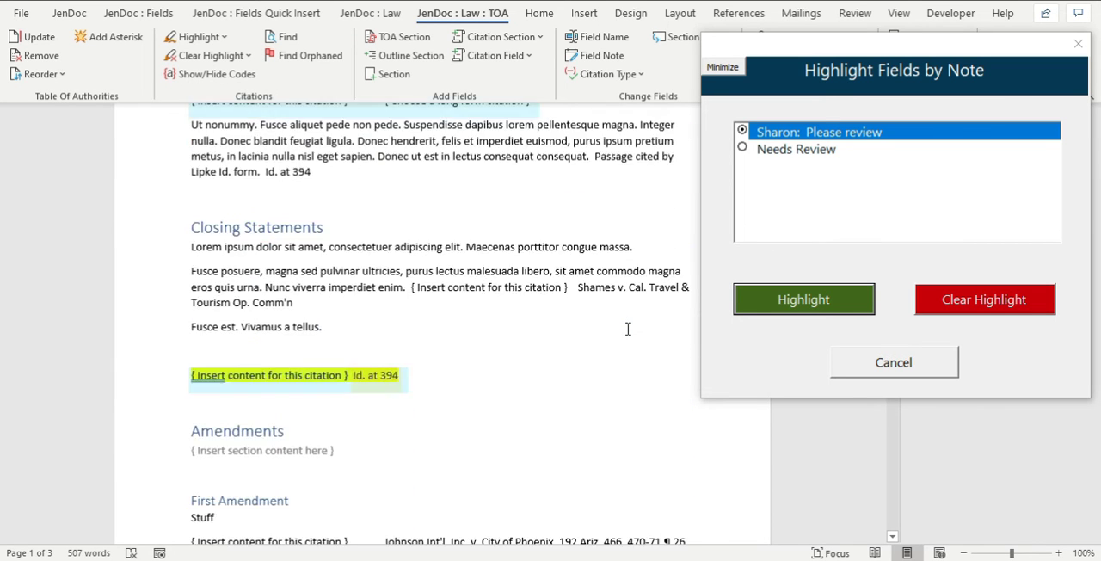
pyautogui.scroll(10, 628, 331)
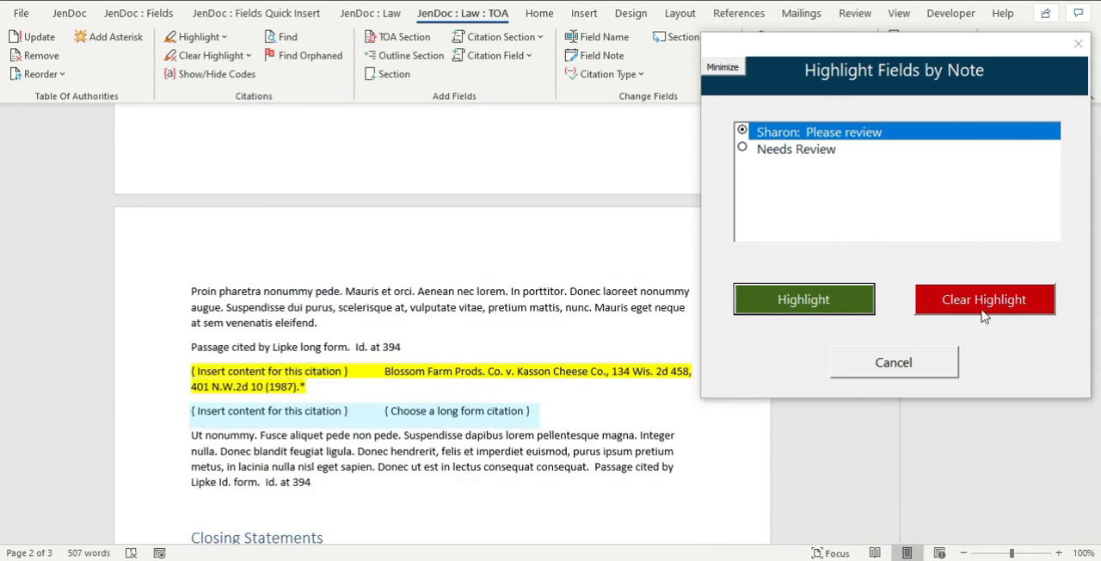
pyautogui.click(989, 312)
# Highlight the fields by the note "Needs Review" again, check them through the last page and clear the highlighting.
pyautogui.click(789, 152)
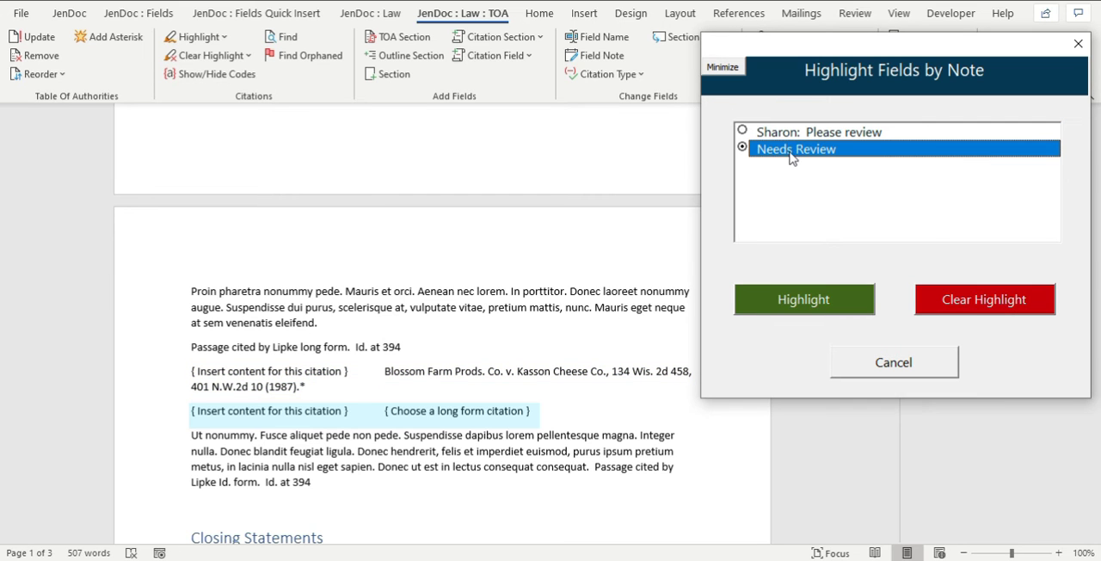
pyautogui.click(787, 300)
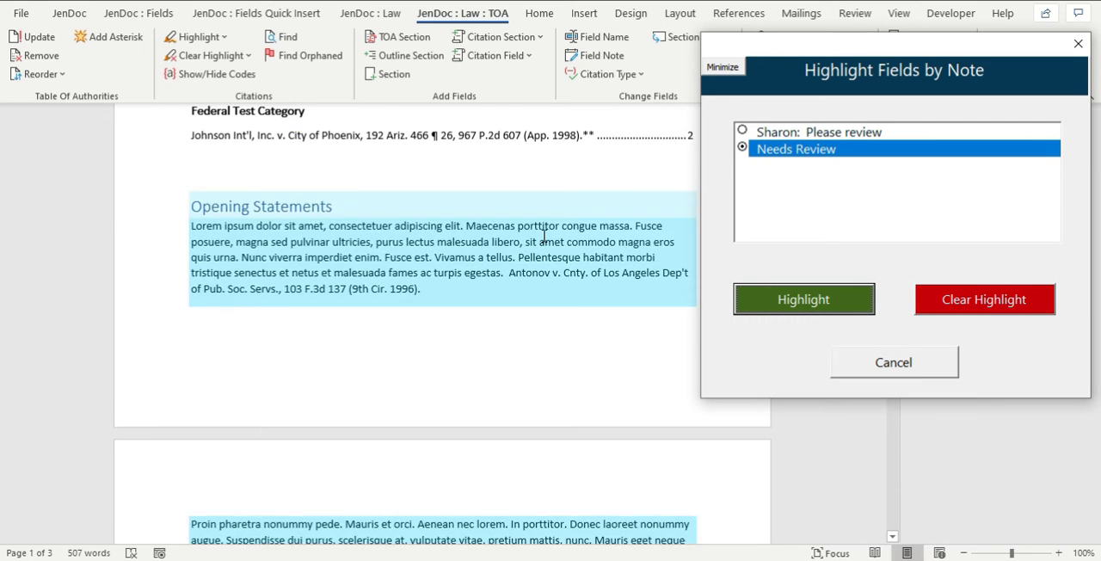
pyautogui.scroll(-9, 543, 234)
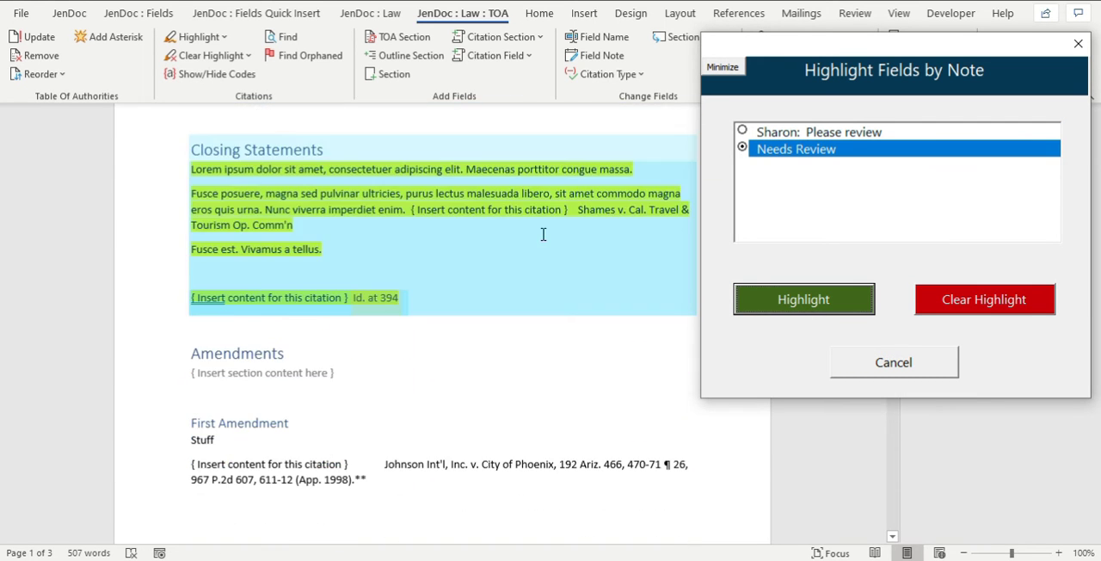
pyautogui.scroll(-4, 594, 372)
pyautogui.scroll(-7, 593, 372)
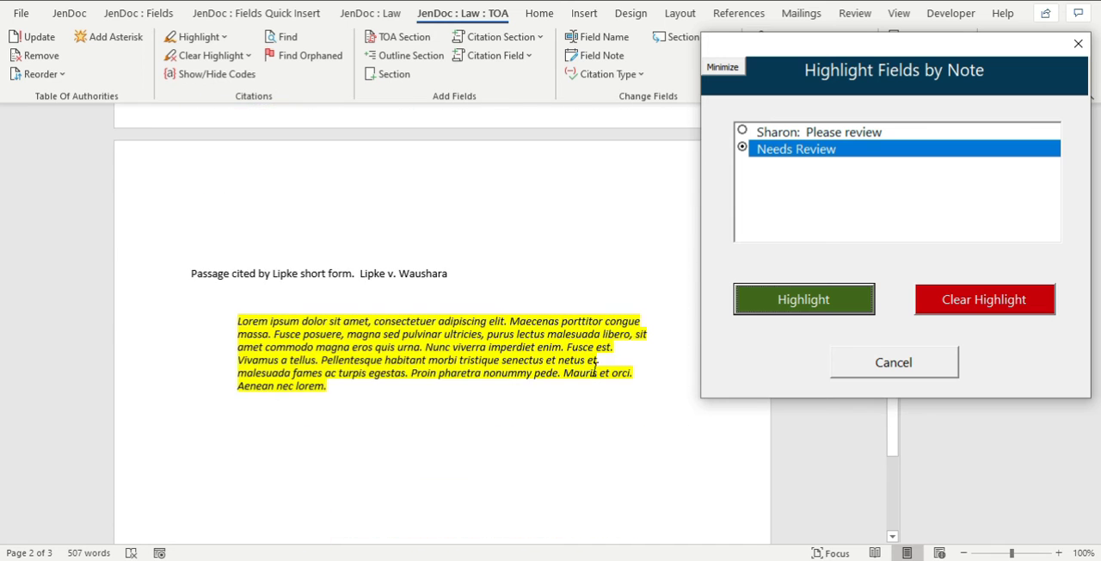
pyautogui.scroll(4, 593, 372)
pyautogui.click(971, 313)
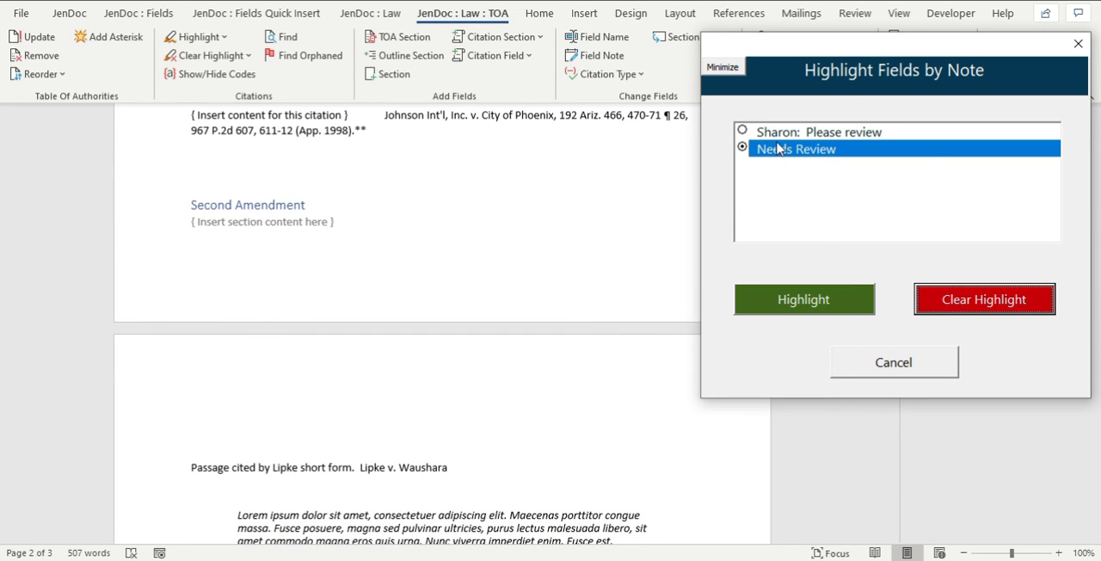
# Highlight the fields carrying the colleague-addressed "Please review" note to bring out the Blossom Farm citation section.
pyautogui.scroll(4, 618, 305)
pyautogui.scroll(10, 617, 305)
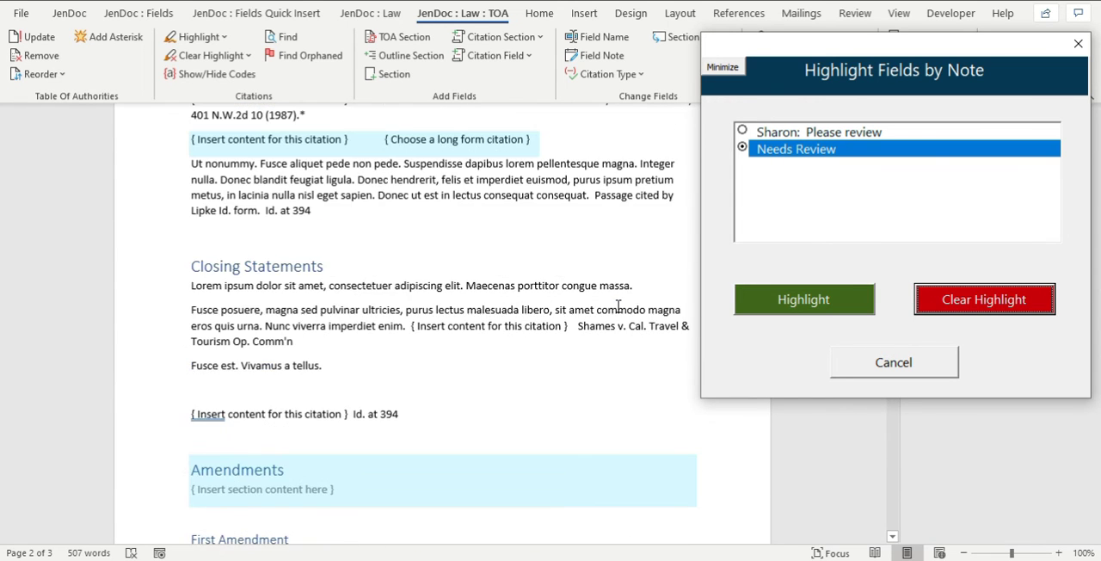
pyautogui.click(619, 301)
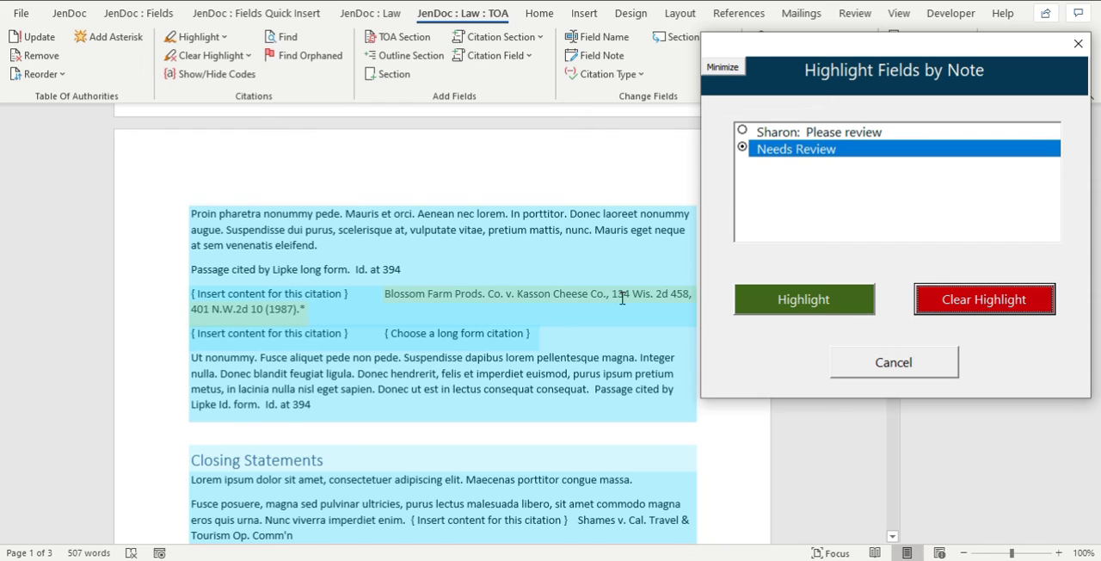
pyautogui.click(805, 133)
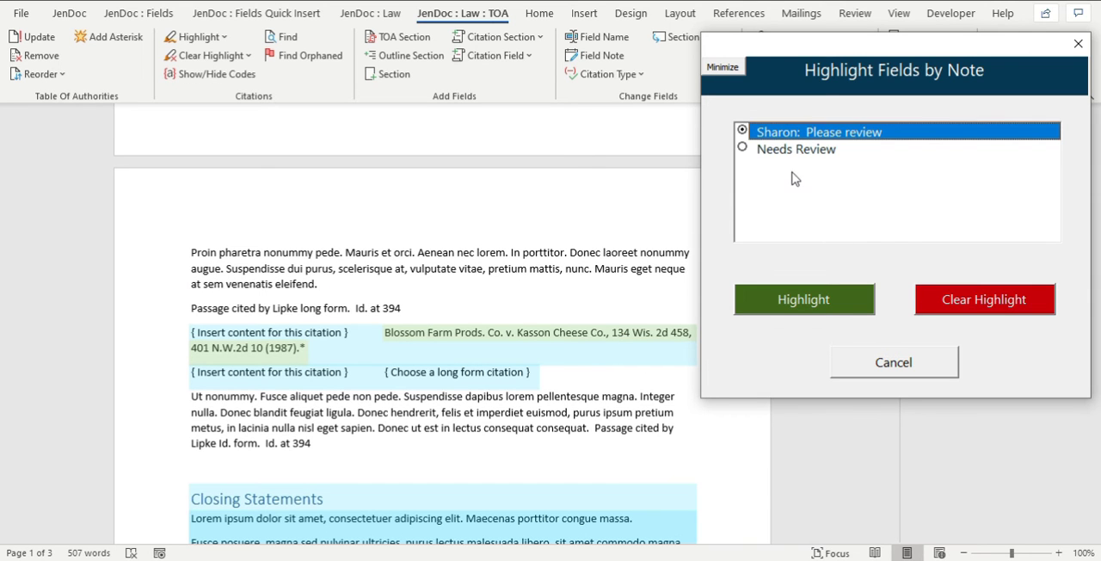
pyautogui.click(805, 299)
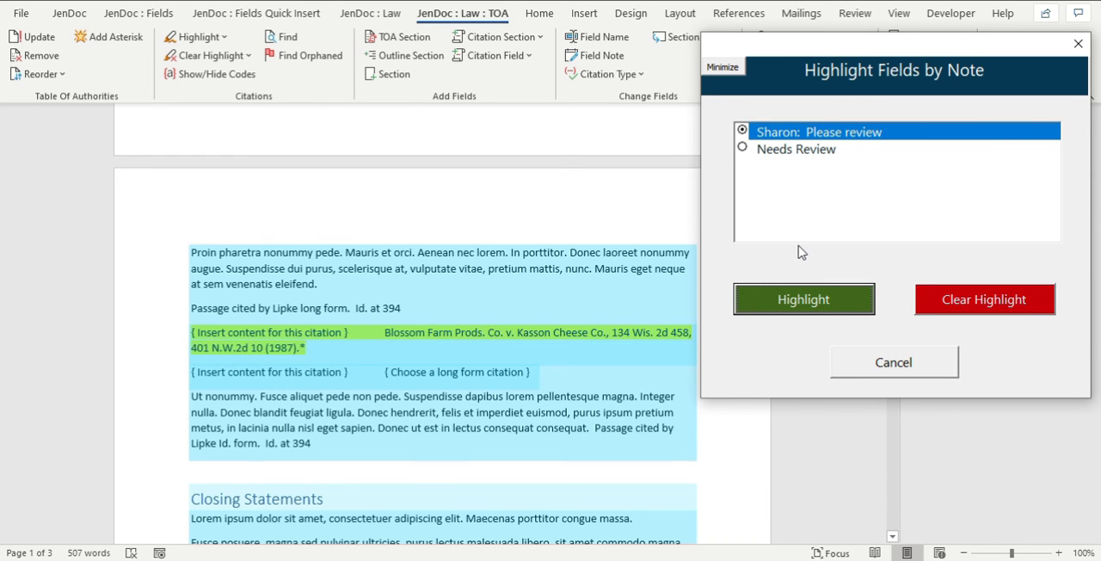
# Append "- ok" to the colleague-addressed "Please review" field note of the Blossom Farm citation section.
pyautogui.click(266, 344)
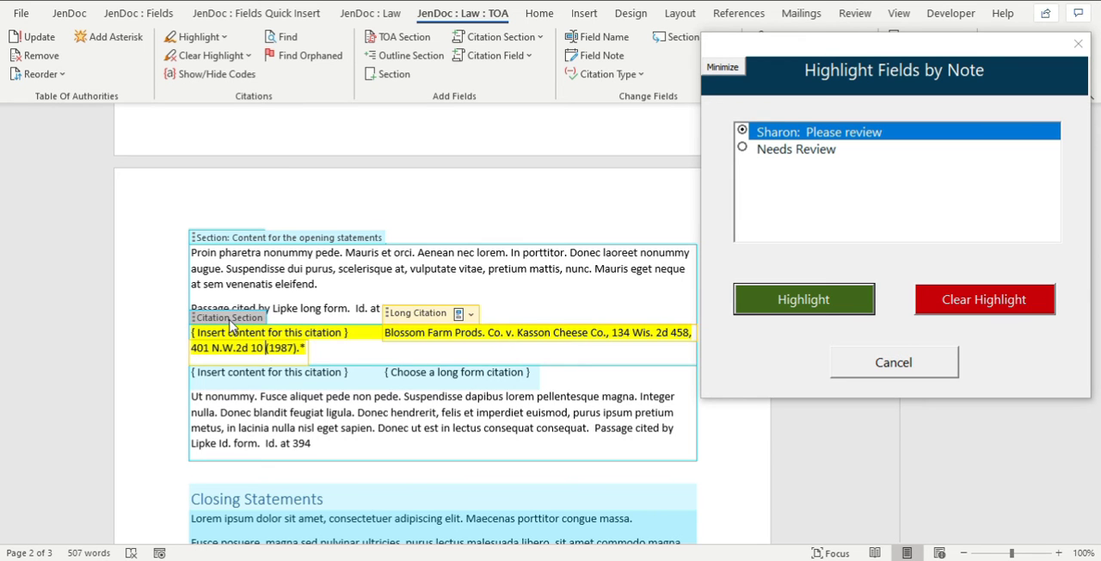
pyautogui.click(229, 320)
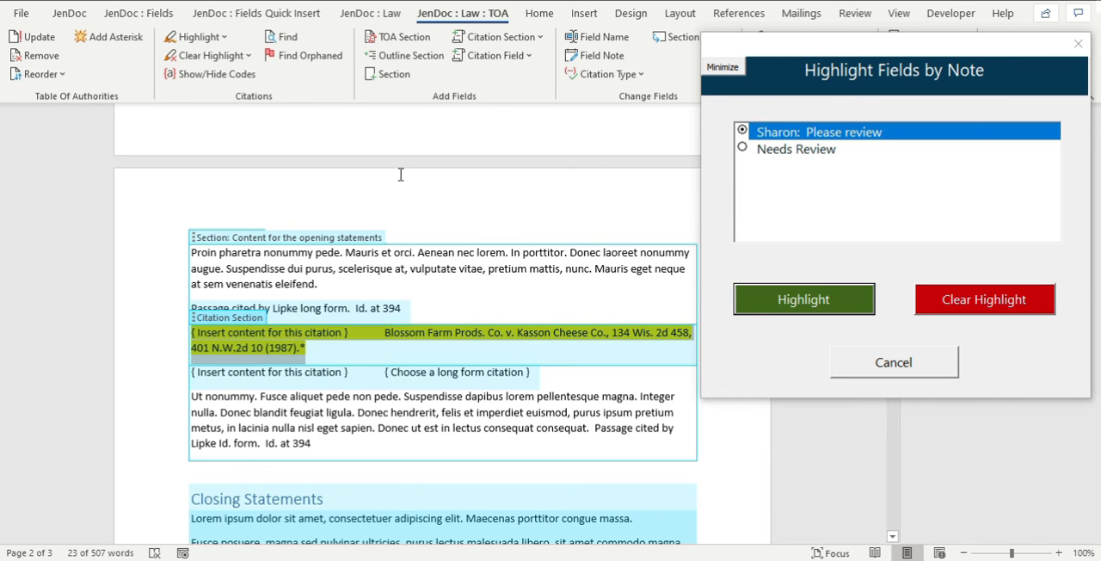
pyautogui.click(604, 40)
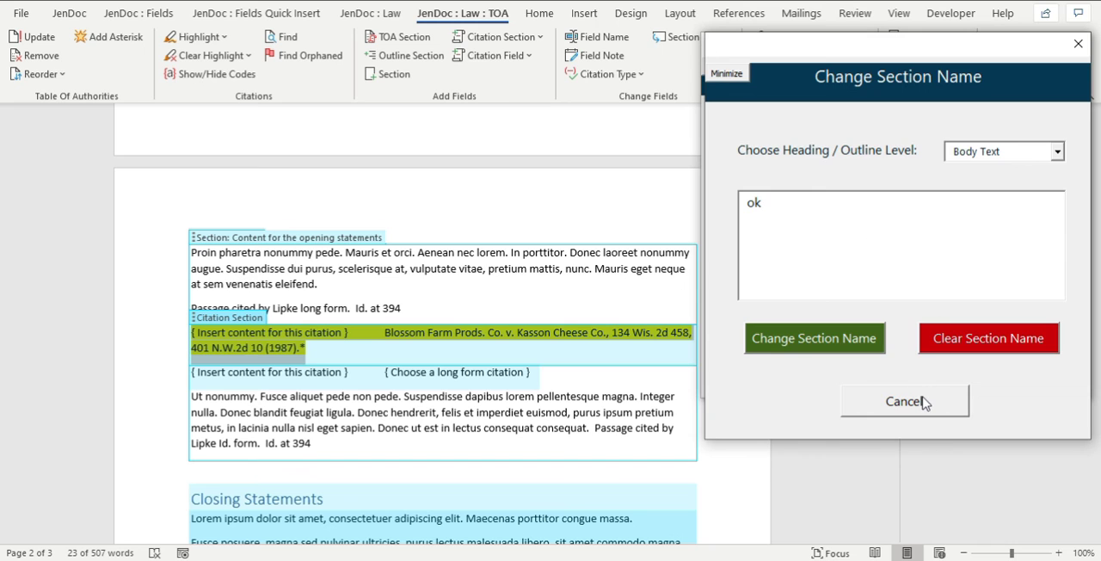
pyautogui.click(856, 401)
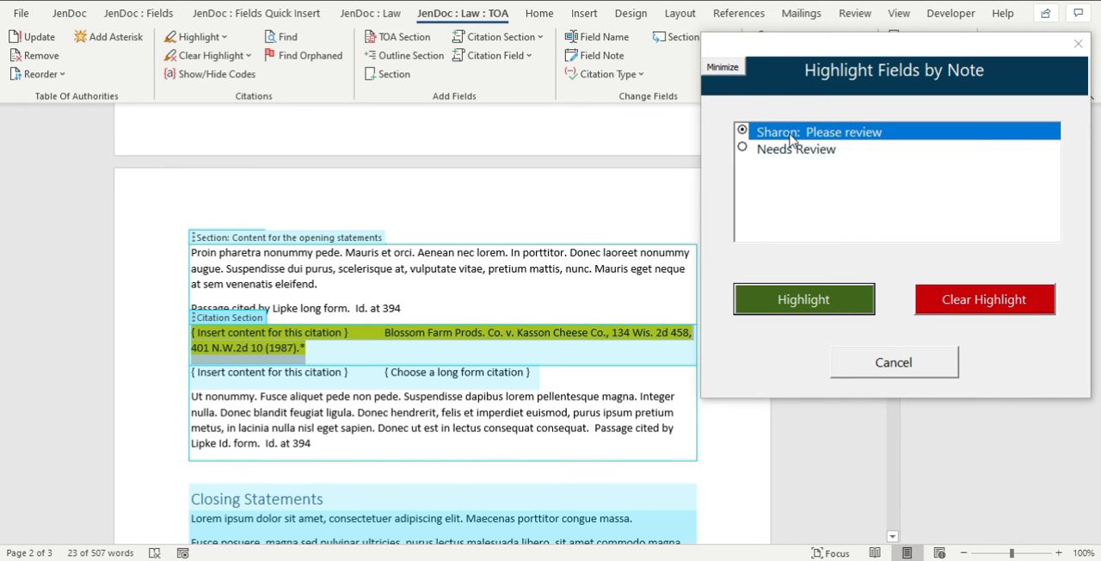
pyautogui.click(619, 62)
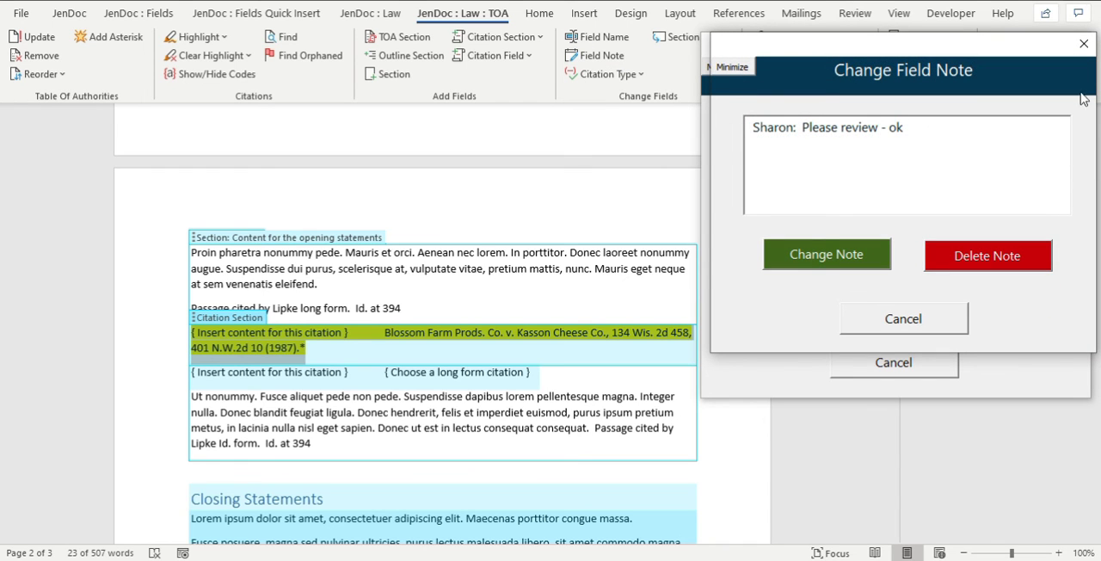
pyautogui.click(828, 258)
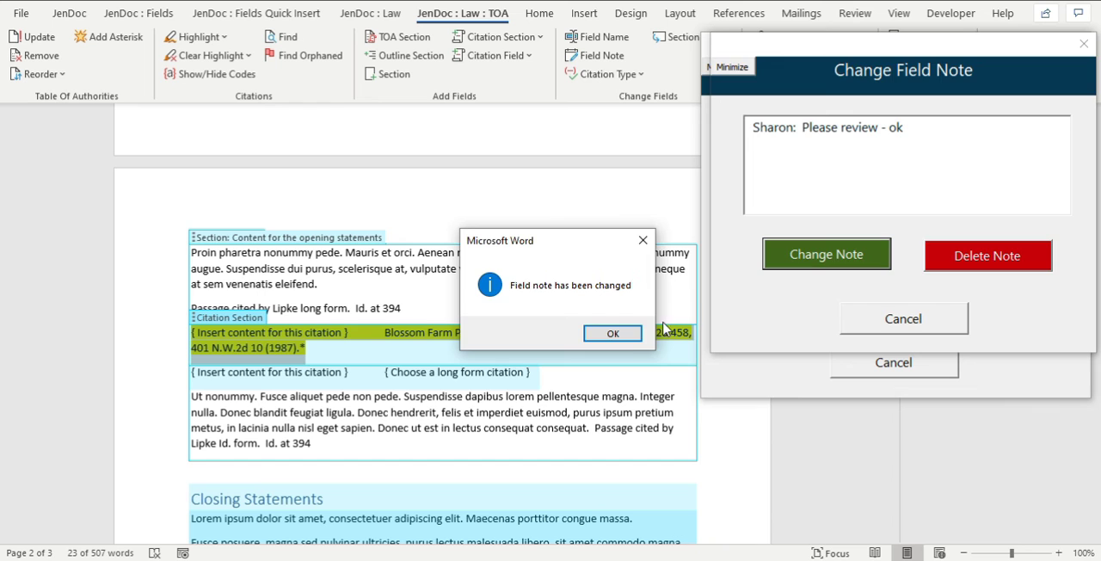
pyautogui.click(634, 335)
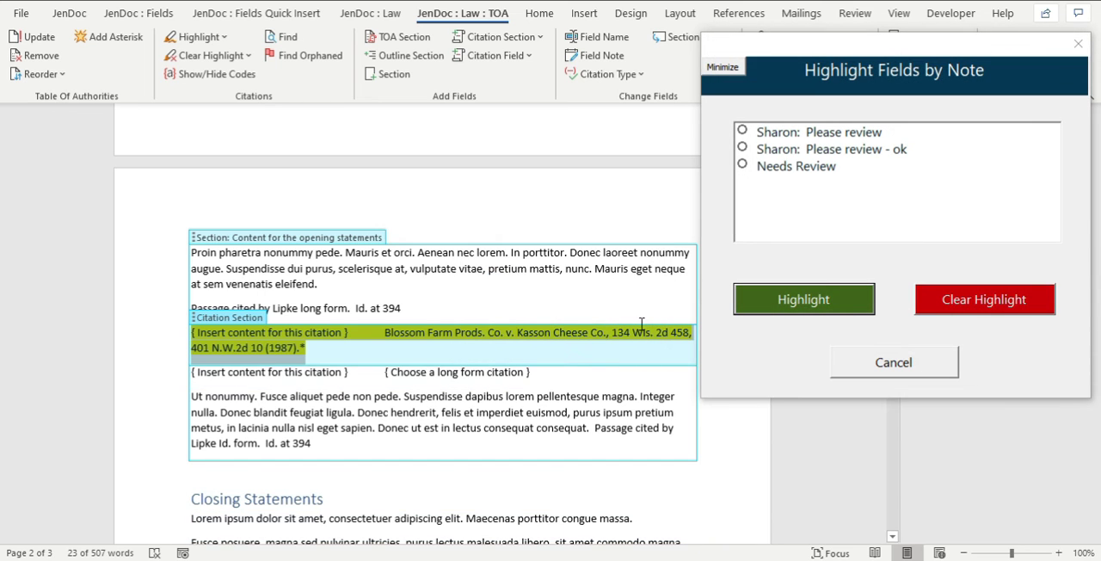
# Clear the highlighting for both the colleague-addressed "Please review" and "Please review - ok" notes.
pyautogui.click(857, 134)
pyautogui.click(963, 301)
pyautogui.click(807, 151)
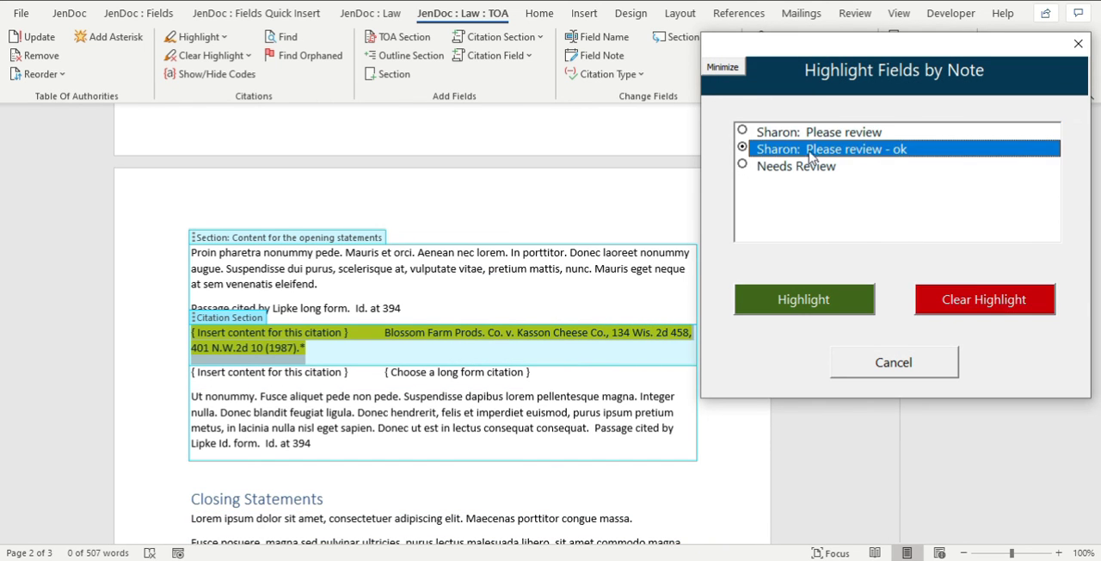
pyautogui.click(980, 301)
# Highlight the fields by the plain colleague-addressed "Please review" note, check them through the document and clear the highlighting.
pyautogui.click(820, 134)
pyautogui.click(796, 299)
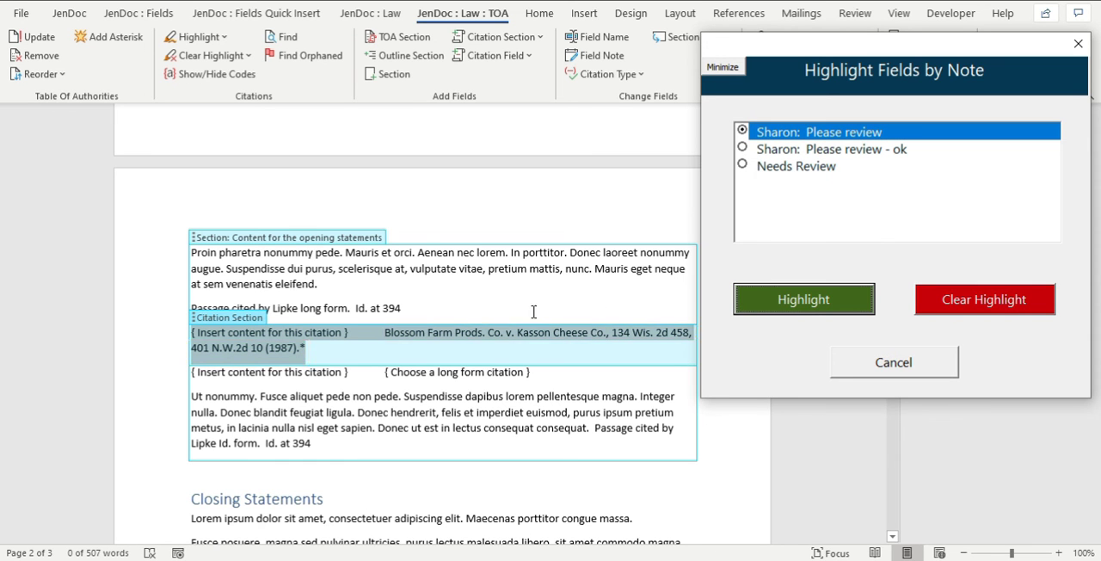
pyautogui.scroll(-15, 533, 327)
pyautogui.scroll(-3, 534, 312)
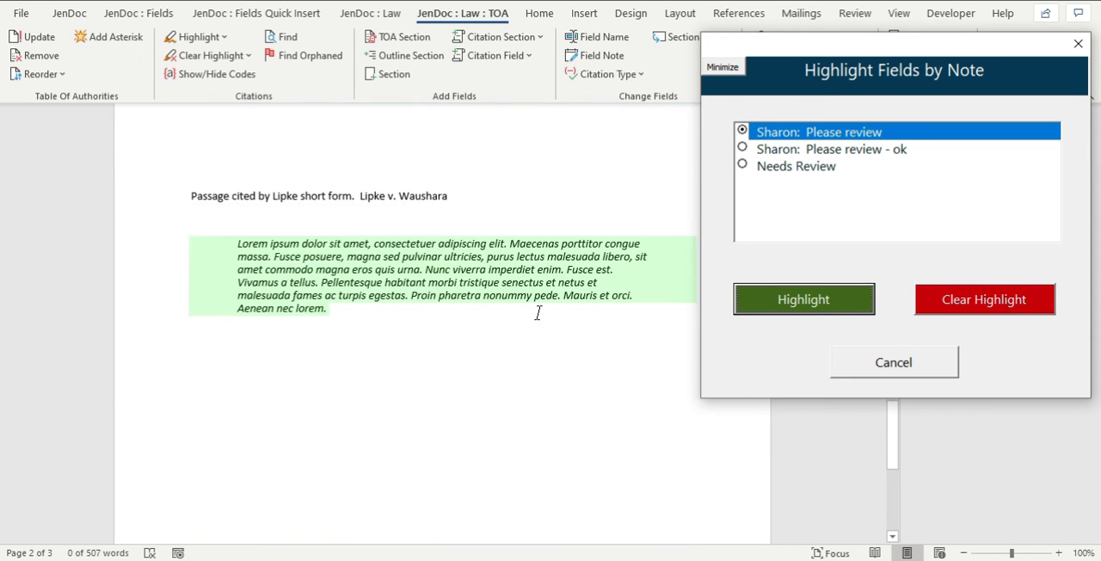
pyautogui.scroll(10, 539, 313)
pyautogui.scroll(10, 542, 316)
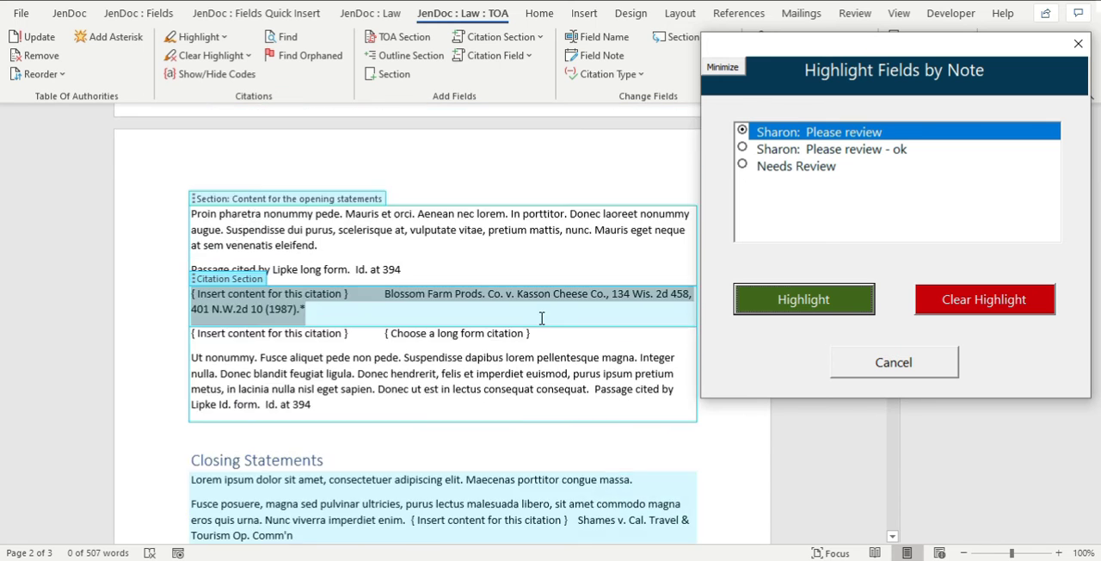
pyautogui.scroll(-5, 647, 287)
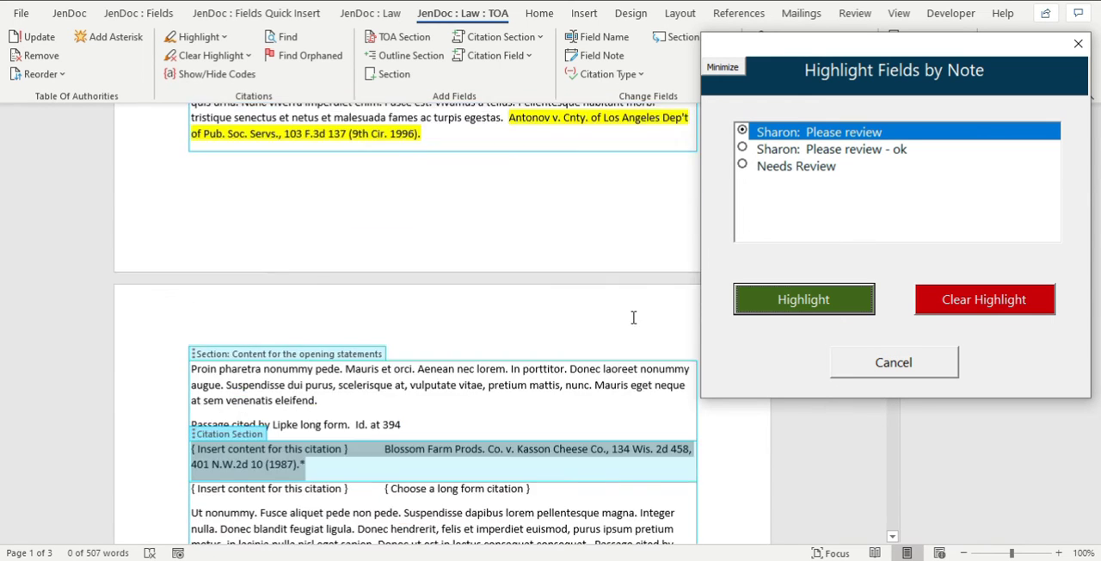
pyautogui.click(962, 291)
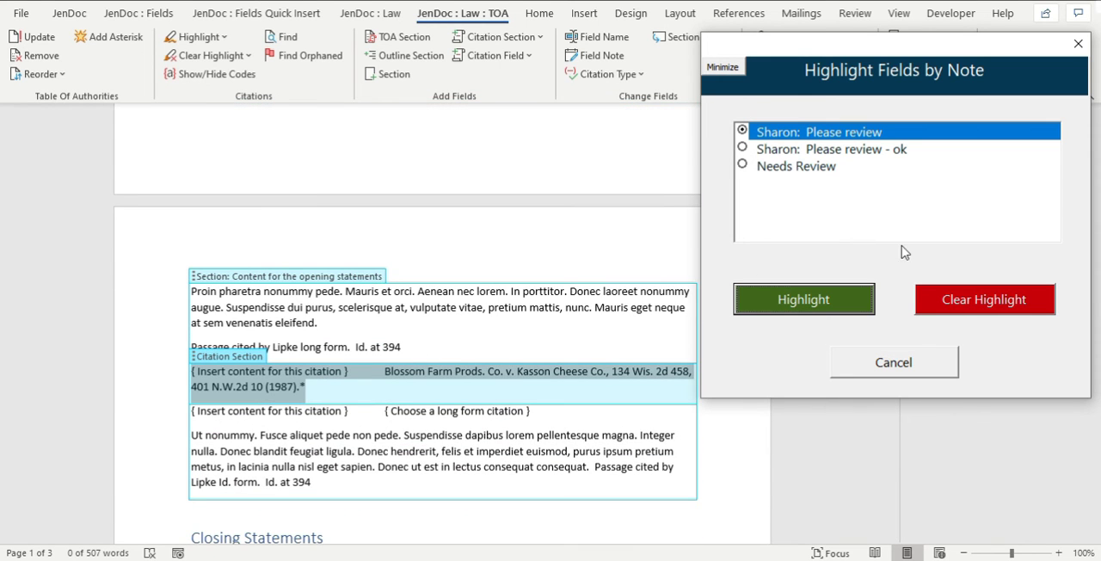
# Highlight the fields by the "Please review - ok" note, check them across all pages and clear the highlighting.
pyautogui.click(750, 152)
pyautogui.click(813, 310)
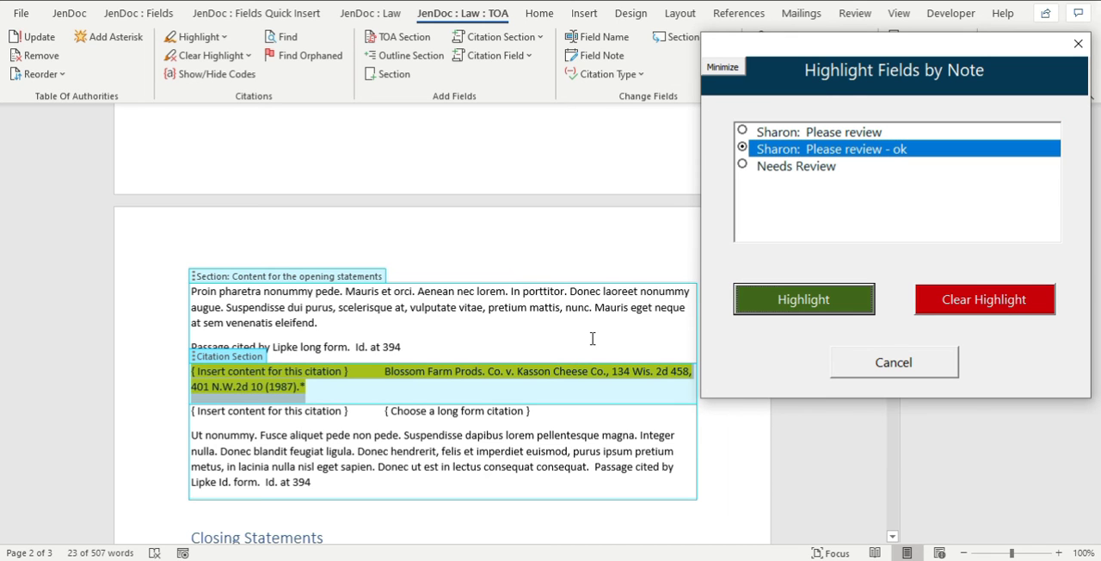
pyautogui.scroll(-8, 564, 323)
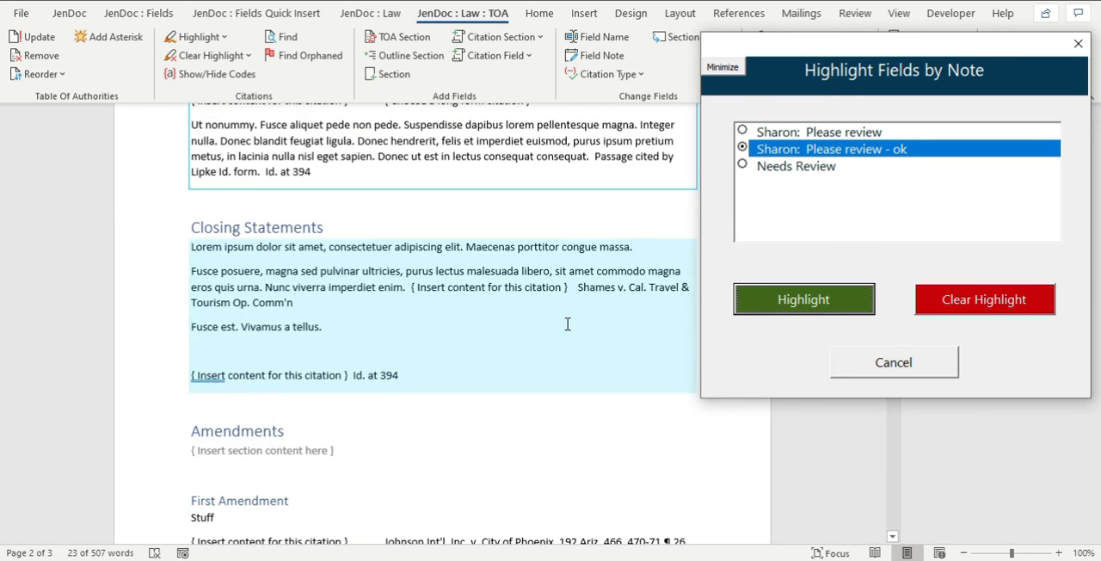
pyautogui.scroll(-5, 567, 323)
pyautogui.scroll(12, 572, 327)
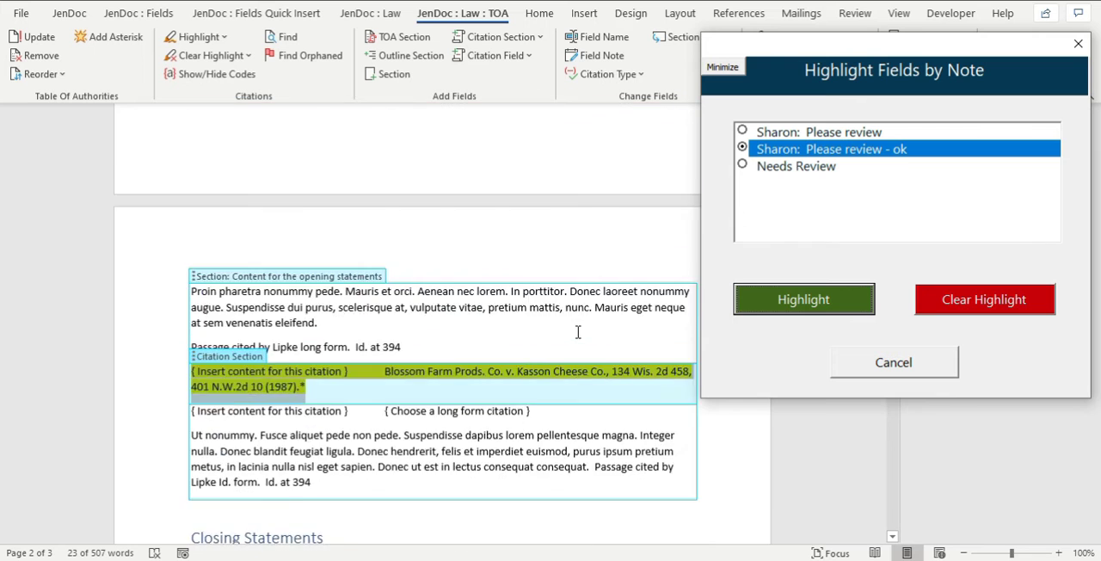
pyautogui.scroll(6, 578, 332)
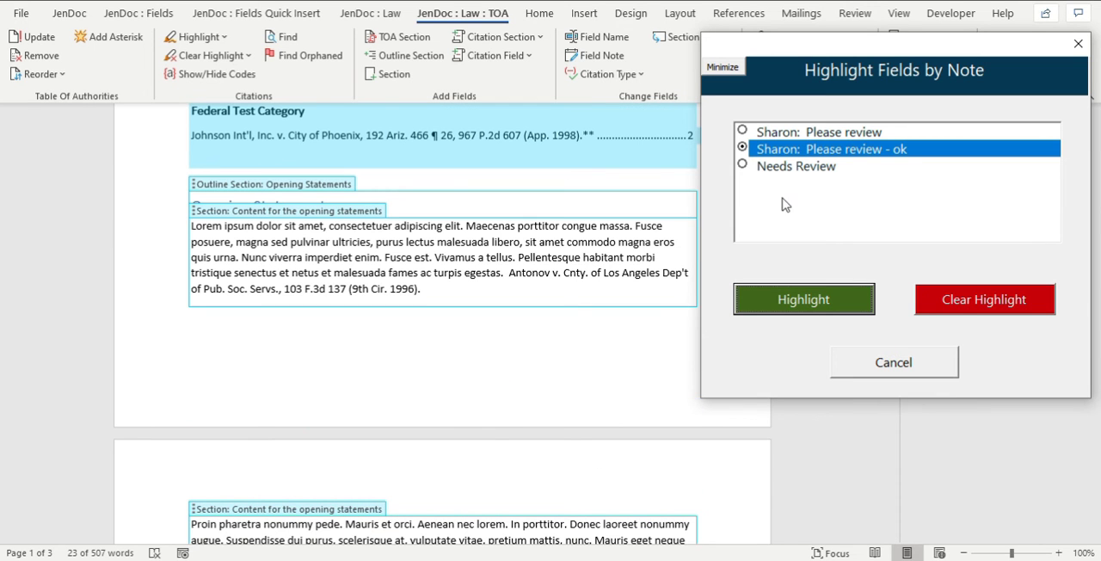
pyautogui.scroll(-4, 465, 247)
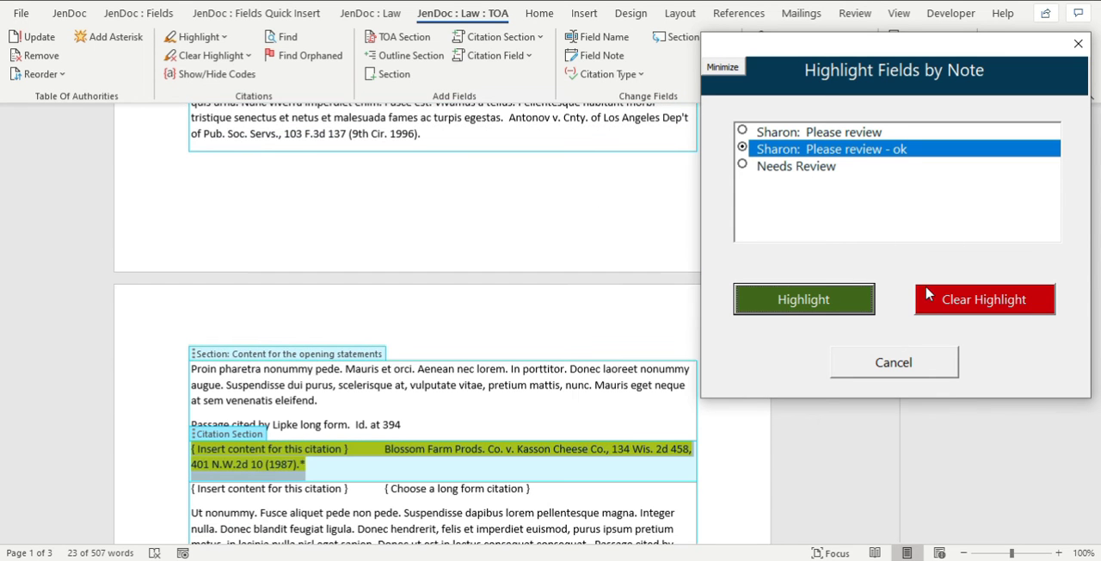
pyautogui.click(960, 298)
# Highlight the fields by the plain "Please review" note again and find the Antonov citation in the Opening Statements.
pyautogui.click(784, 131)
pyautogui.click(803, 292)
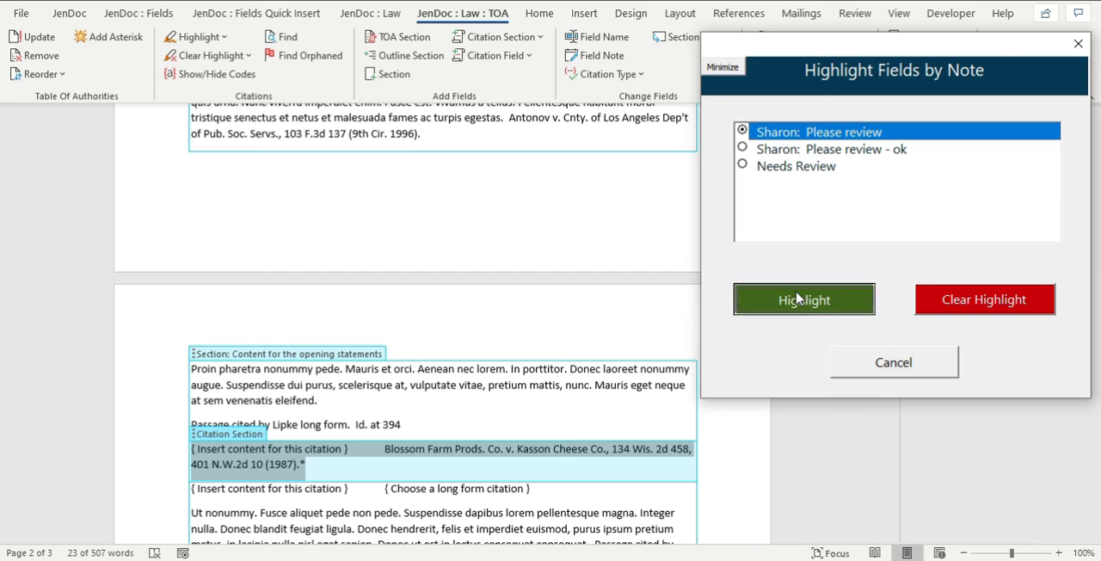
pyautogui.scroll(3, 457, 238)
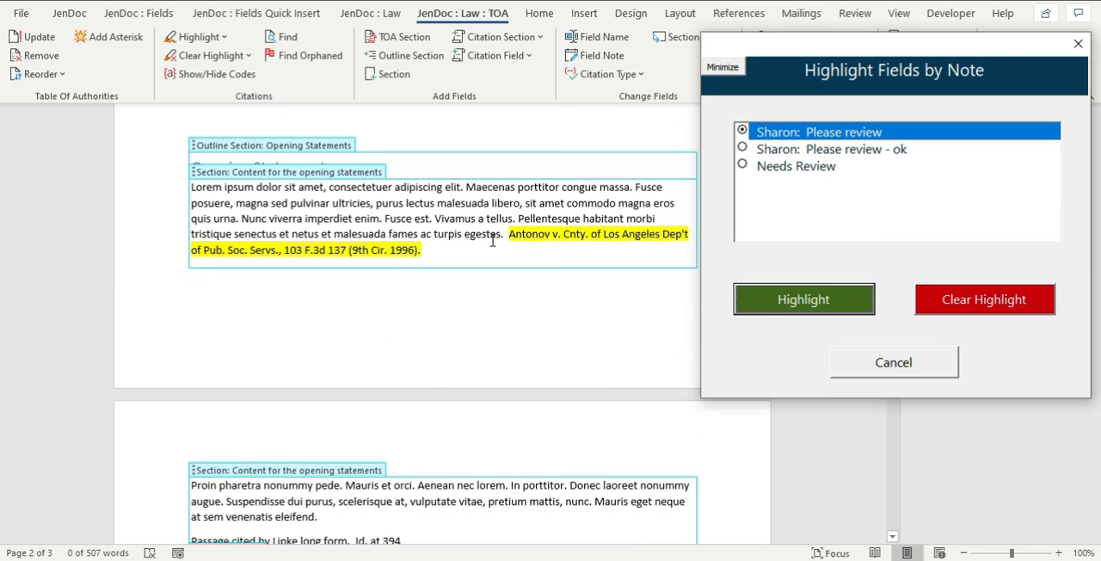
# Append "- This might not be the right citation for this passage. Check x" to the Antonov long citation's "Please review" field note.
pyautogui.click(542, 215)
pyautogui.click(599, 55)
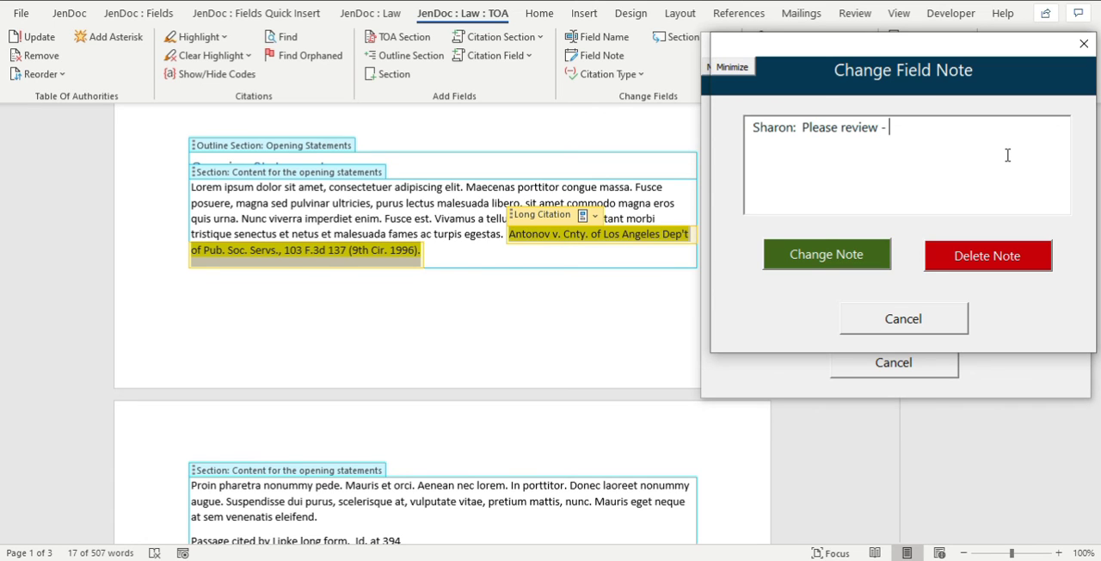
pyautogui.write('ight not be the rig')
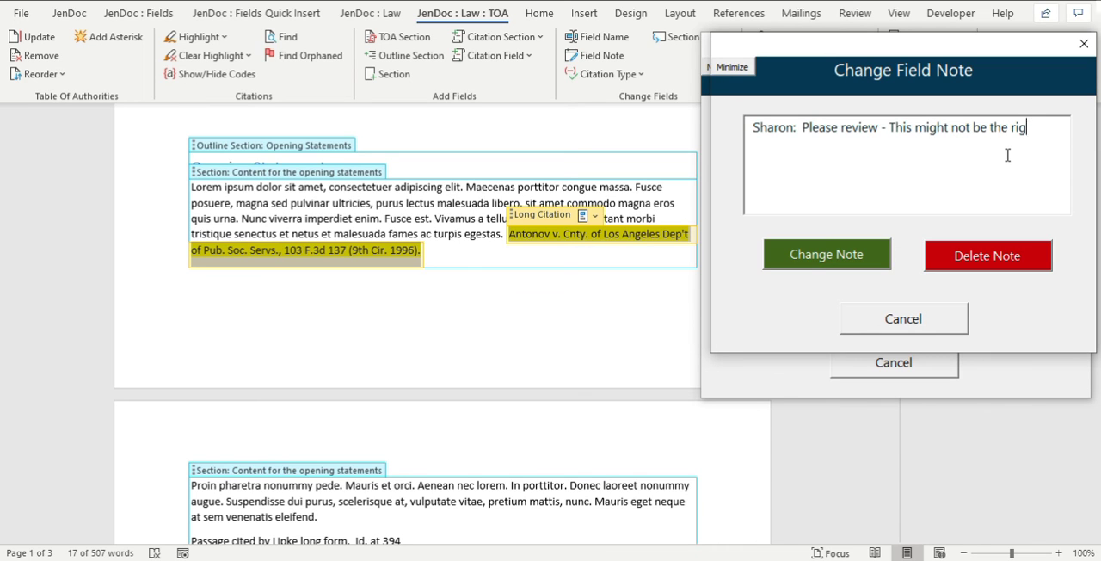
pyautogui.write('ht citation for')
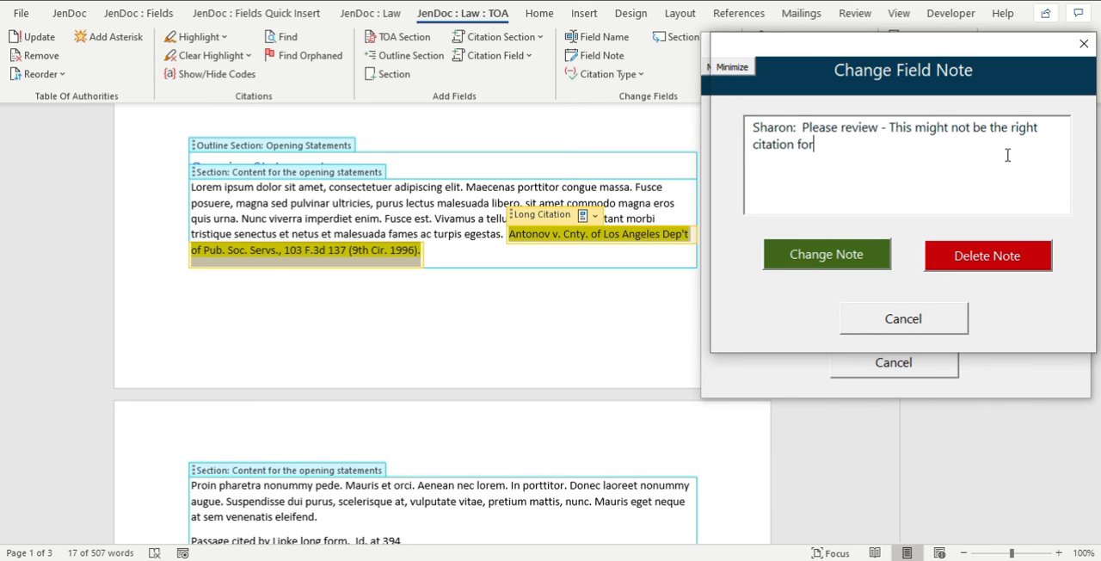
pyautogui.write(' this passage.  Check x')
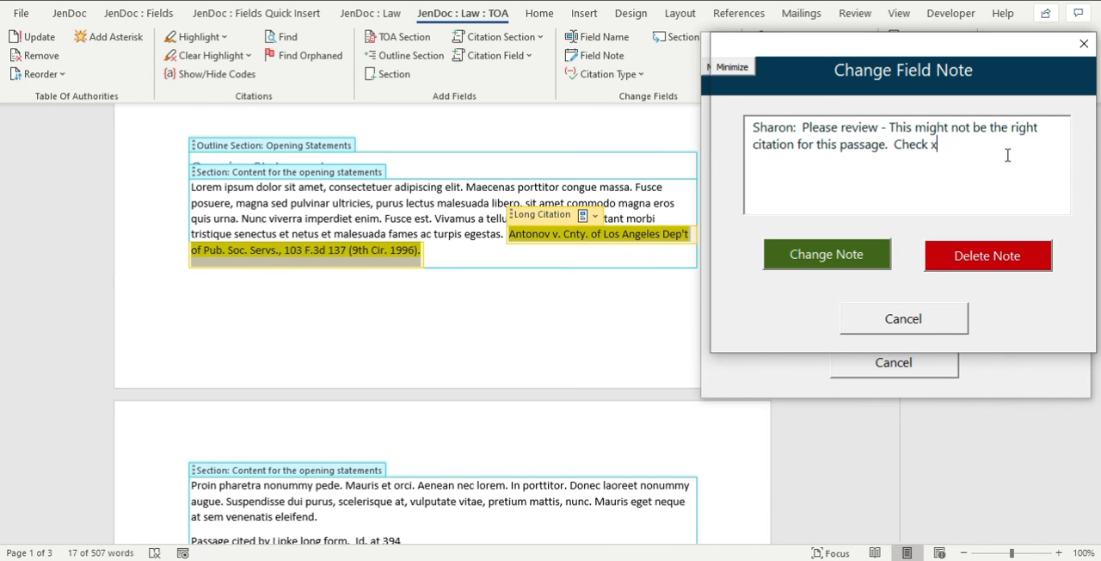
pyautogui.click(782, 253)
pyautogui.click(627, 338)
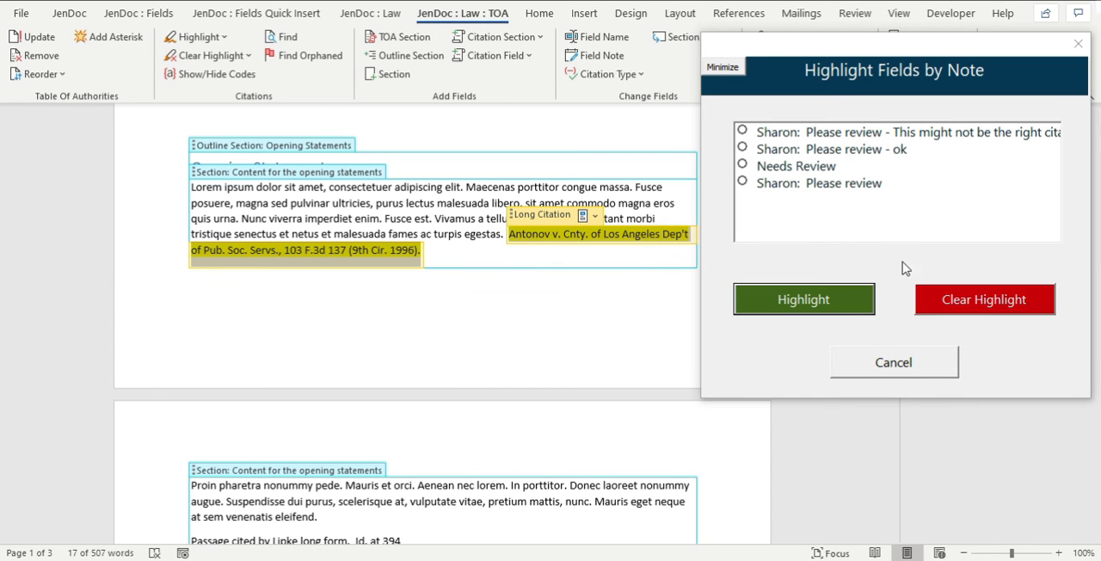
# Clear the highlighting for the notes "Please review", "Please review - ok", "Needs Review" and the extended note about the wrong citation.
pyautogui.click(824, 169)
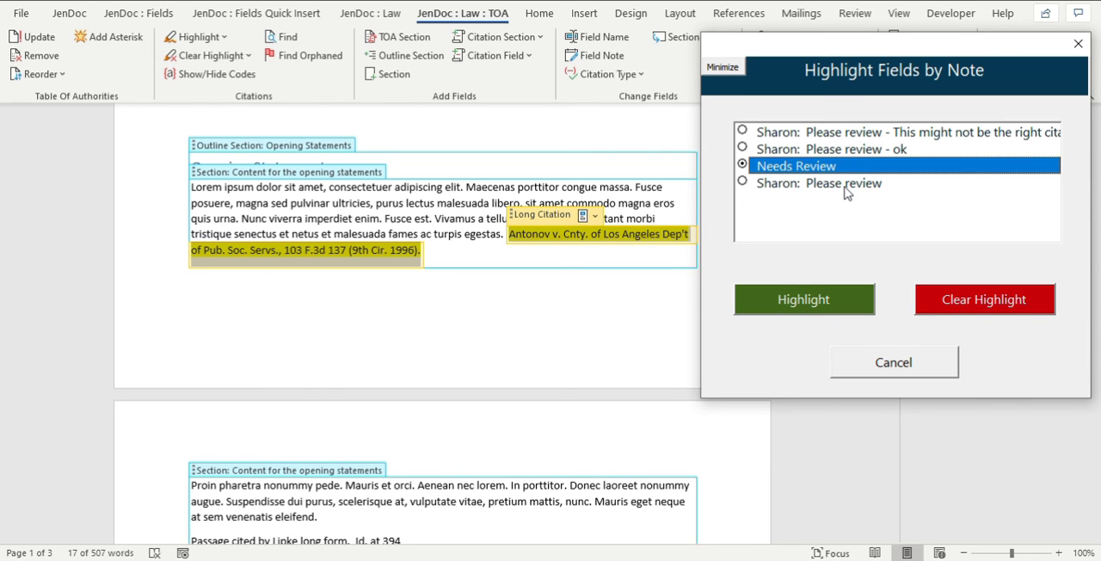
pyautogui.click(846, 186)
pyautogui.click(956, 298)
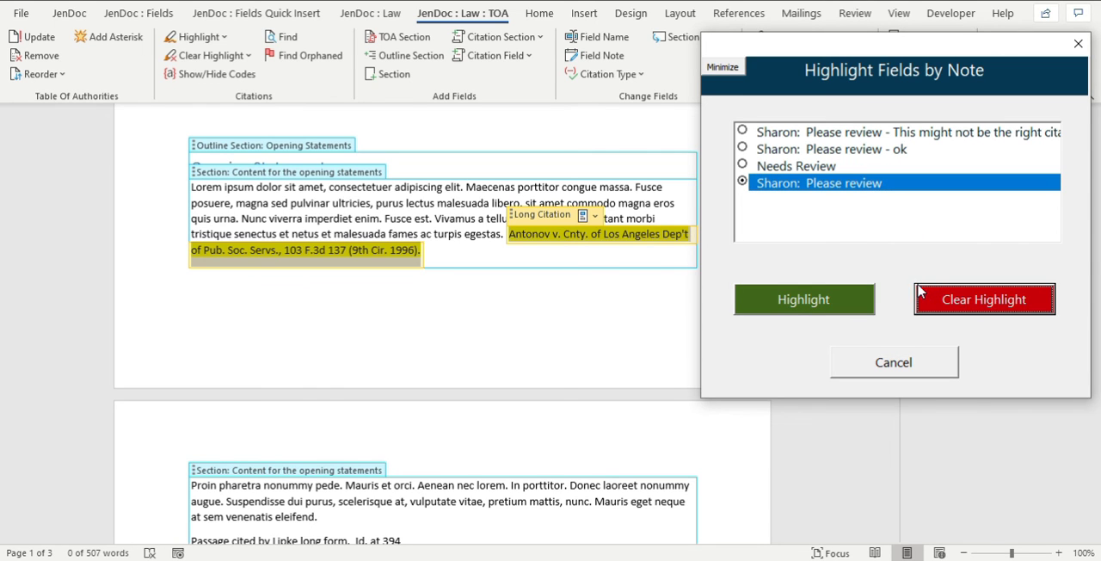
pyautogui.click(804, 150)
pyautogui.click(939, 297)
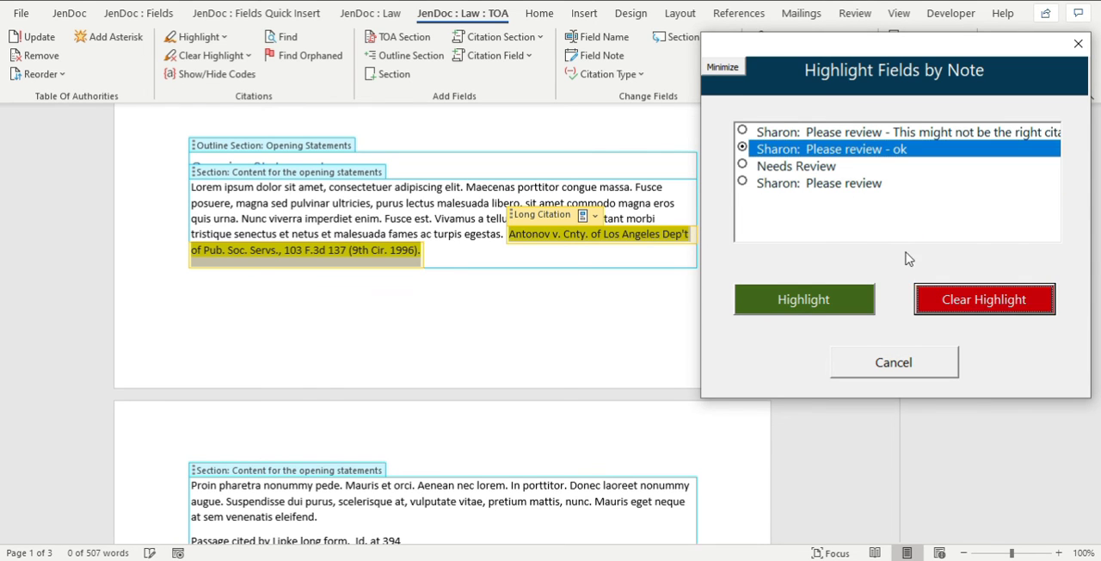
pyautogui.click(813, 166)
pyautogui.click(925, 289)
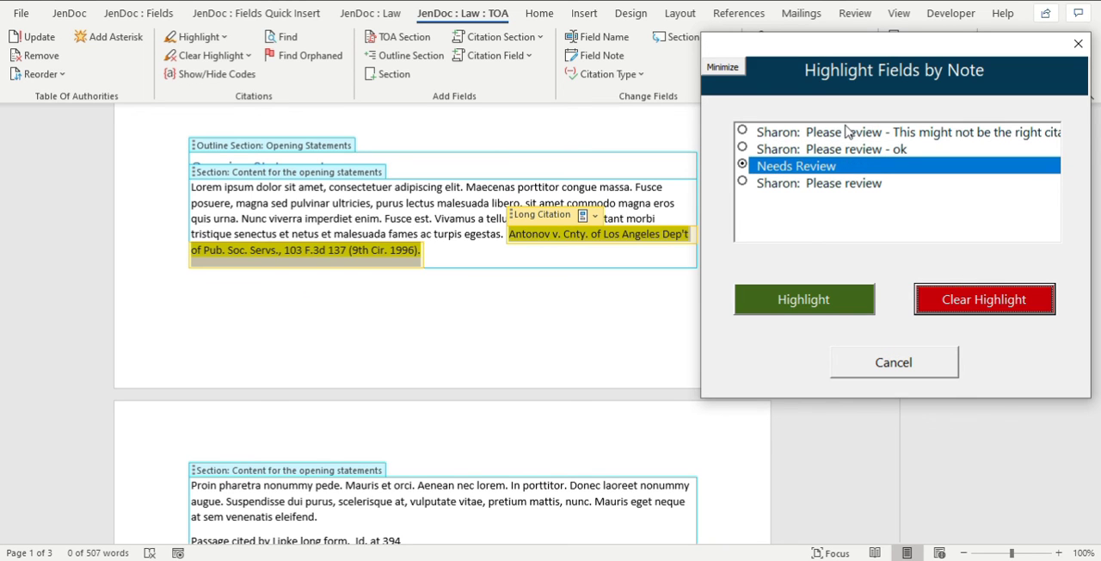
pyautogui.click(817, 152)
pyautogui.click(809, 134)
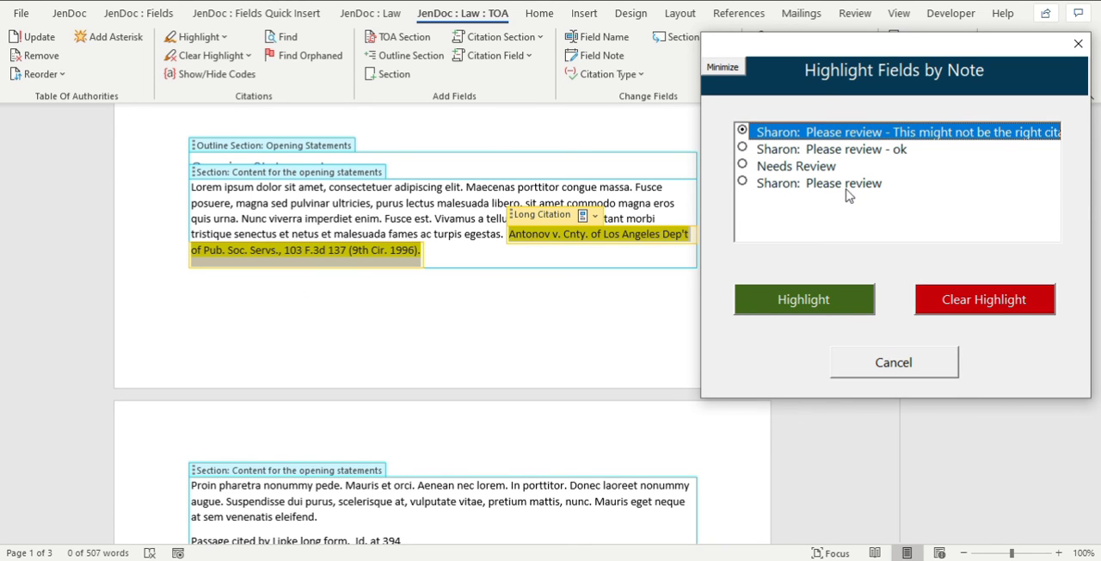
pyautogui.click(987, 300)
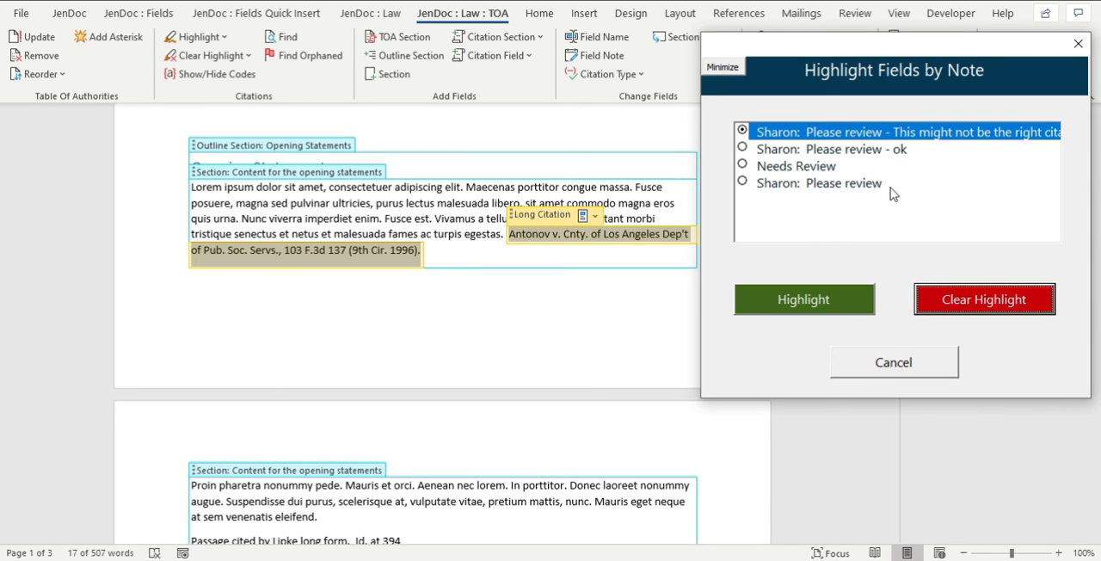
# Highlight the fields by the extended "Please review - This might not be the right citation" note and display that note's full text.
pyautogui.click(1077, 43)
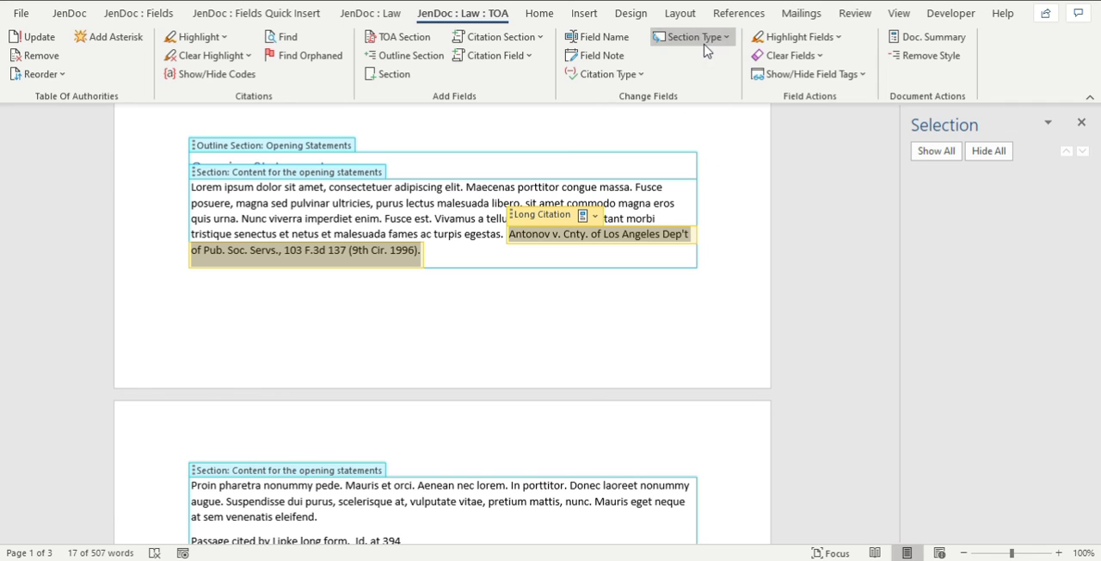
pyautogui.click(821, 39)
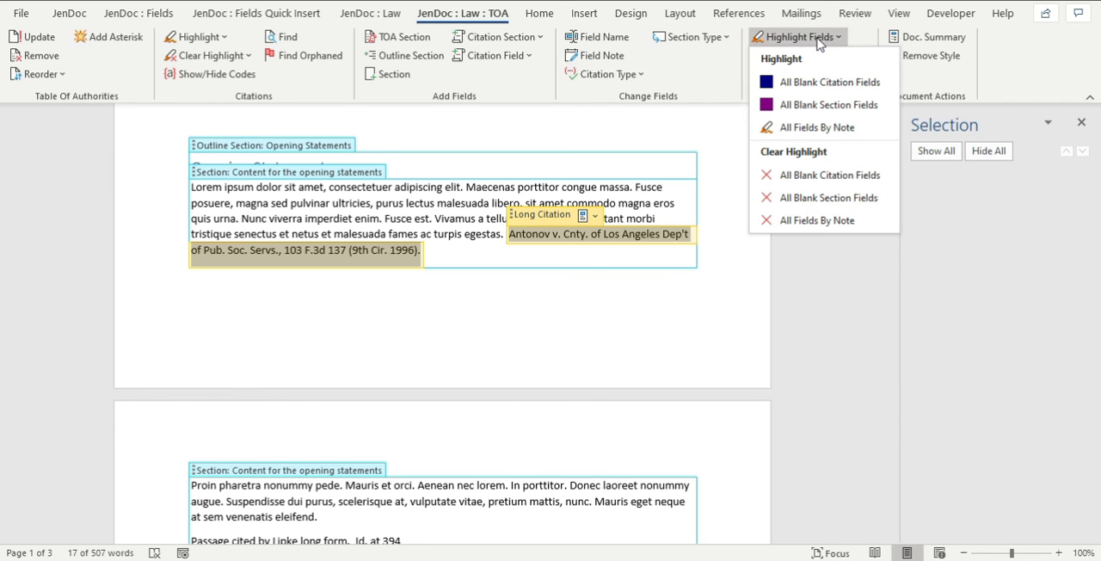
pyautogui.click(812, 129)
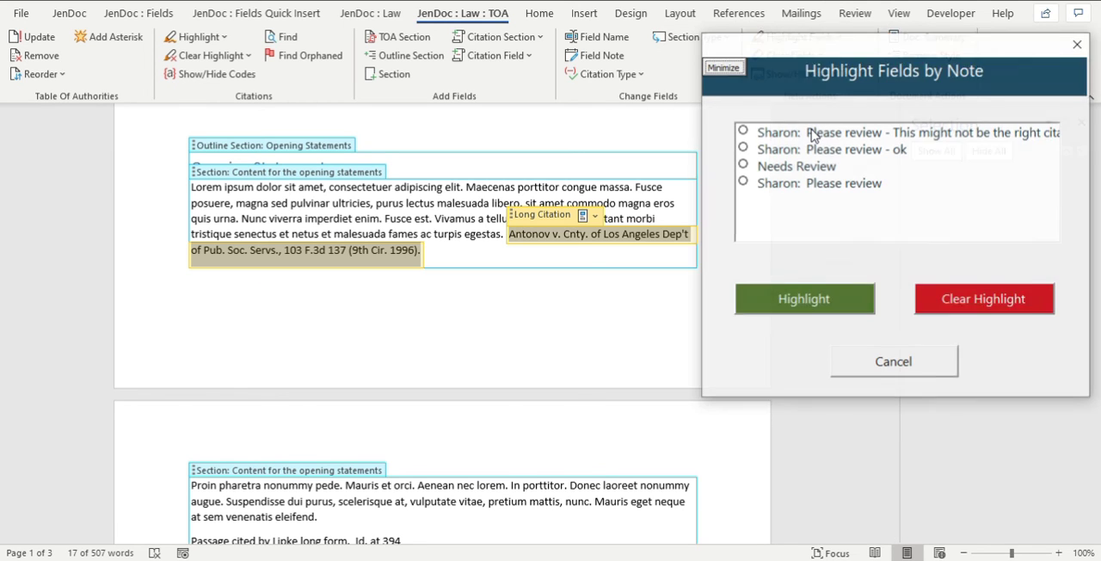
pyautogui.click(792, 136)
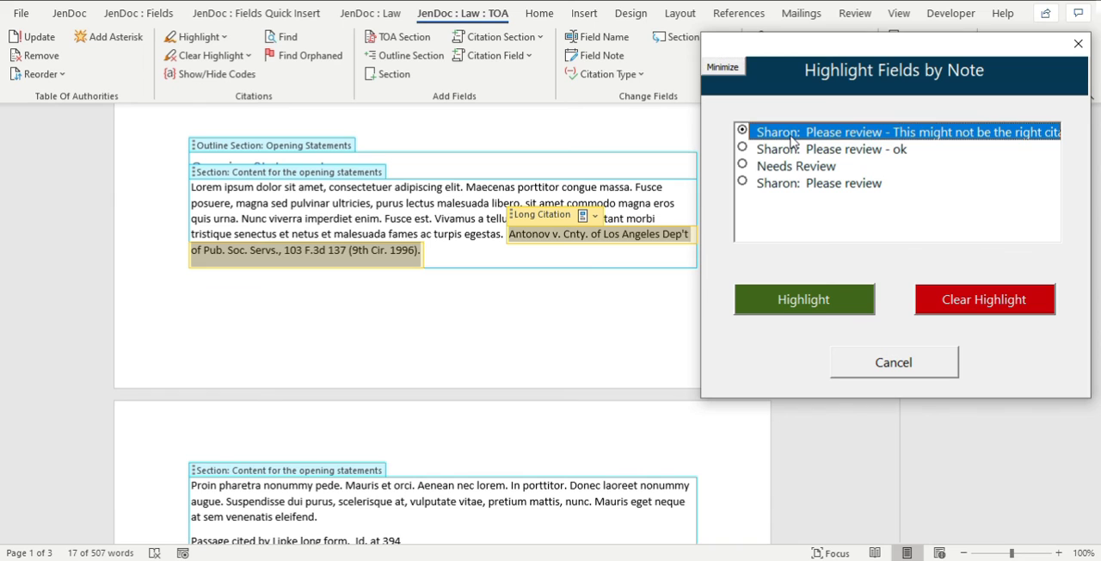
pyautogui.click(828, 298)
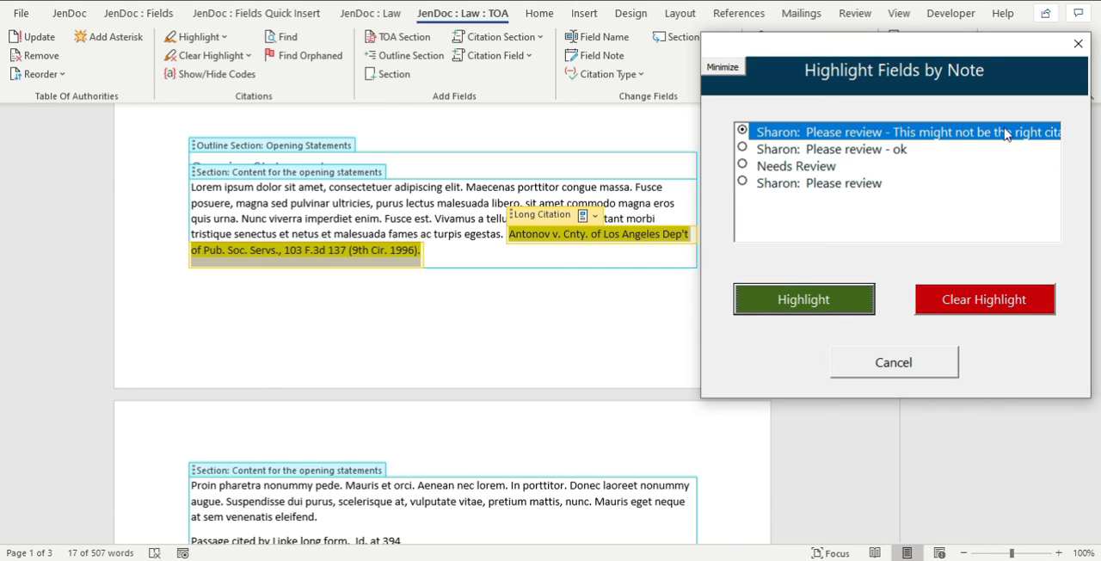
pyautogui.doubleClick(817, 135)
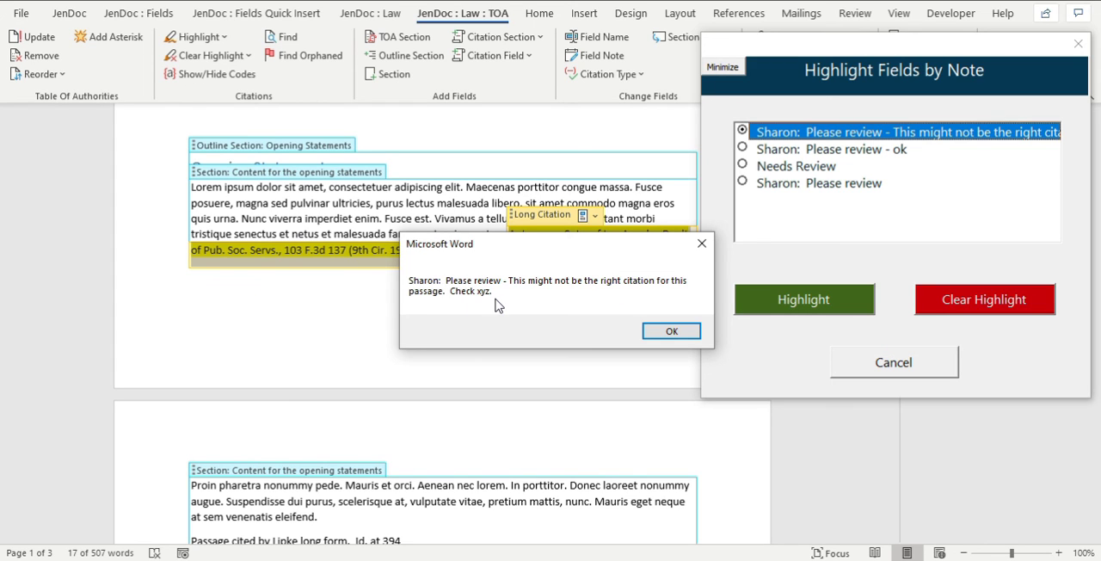
pyautogui.click(673, 332)
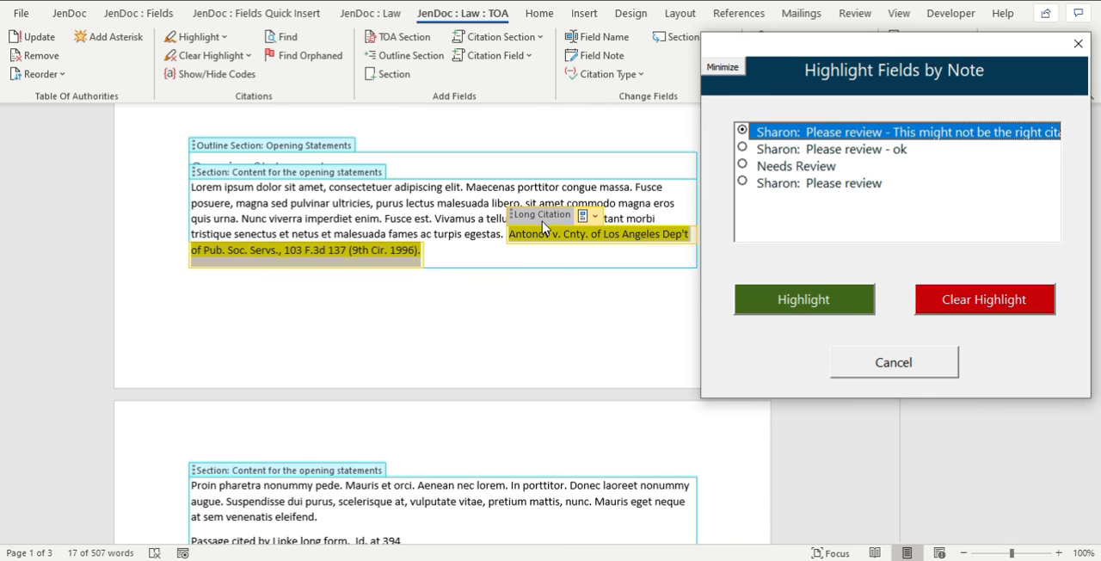
# Replace the Antonov long citation in the Opening Statements with the Blossom Farm v. Kasson Cheese citation.
pyautogui.click(595, 216)
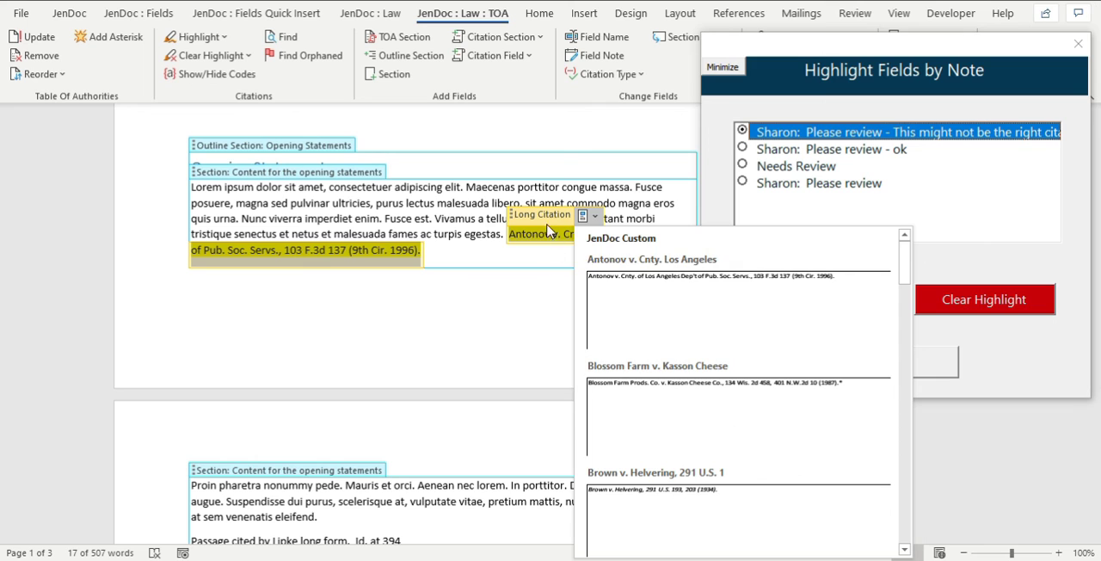
pyautogui.click(688, 408)
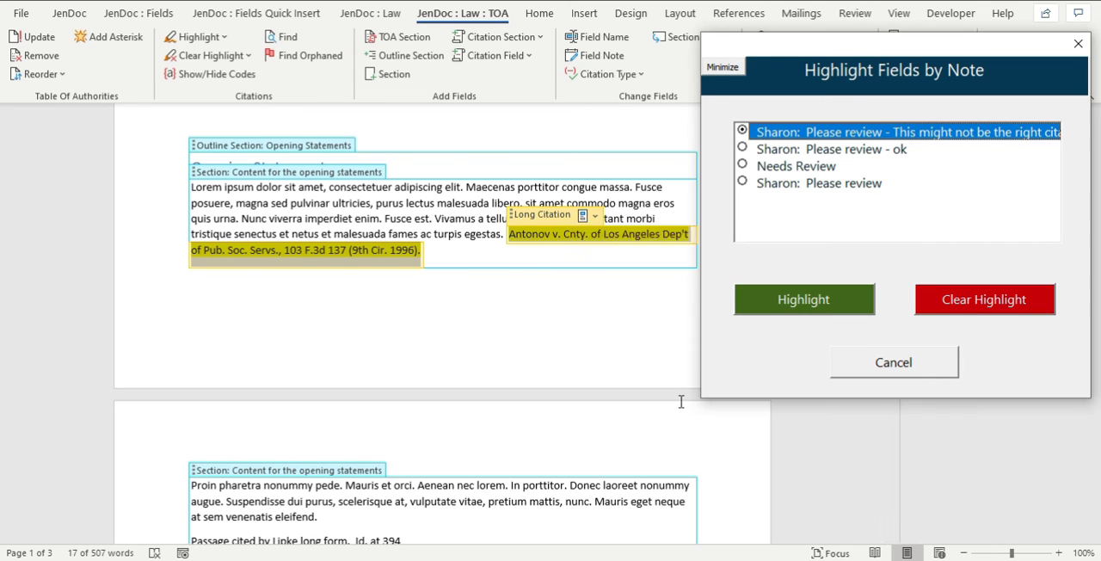
pyautogui.click(540, 214)
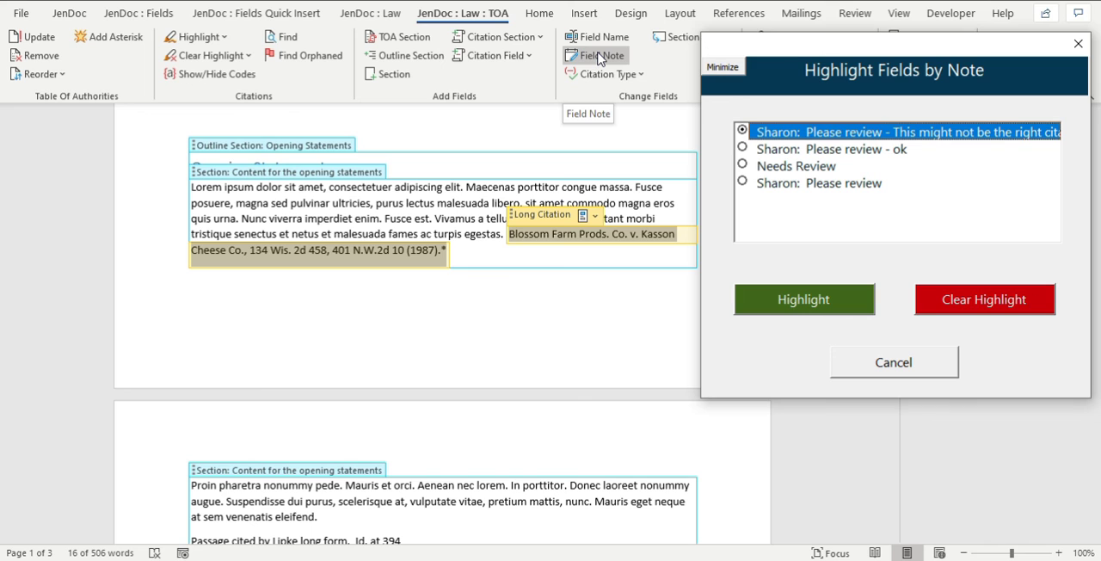
# Change the end of the Blossom Farm citation's field note to "Checked xyz and changed." and display the full note.
pyautogui.click(600, 56)
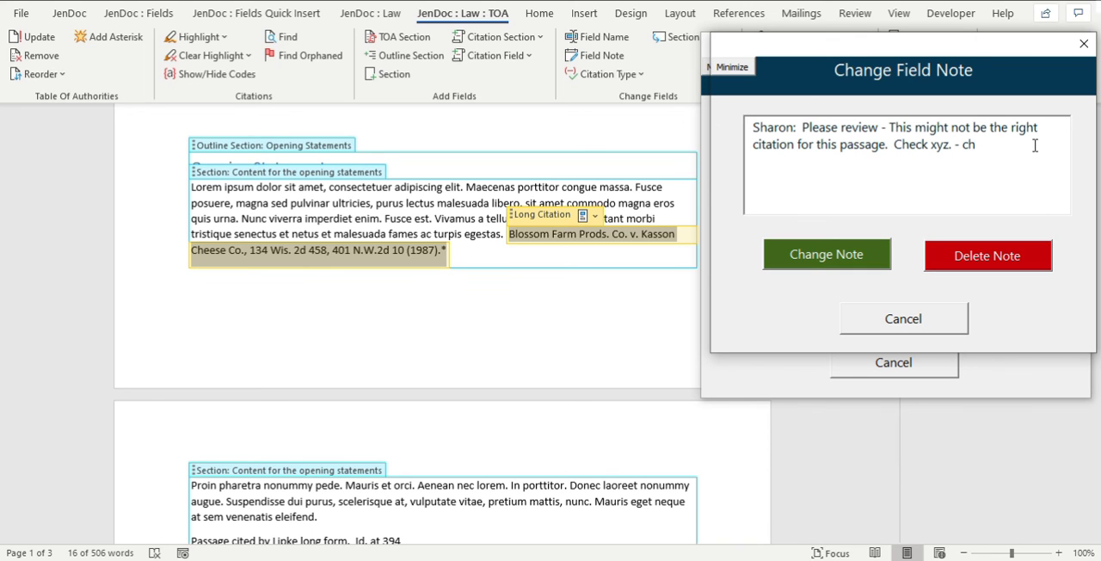
pyautogui.hotkey('ctrl', 'shift', 'Left')
pyautogui.hotkey('ctrl', 'shift', 'Left')
pyautogui.hotkey('ctrl', 'shift', 'Left')
pyautogui.hotkey('ctrl', 'shift', 'Left')
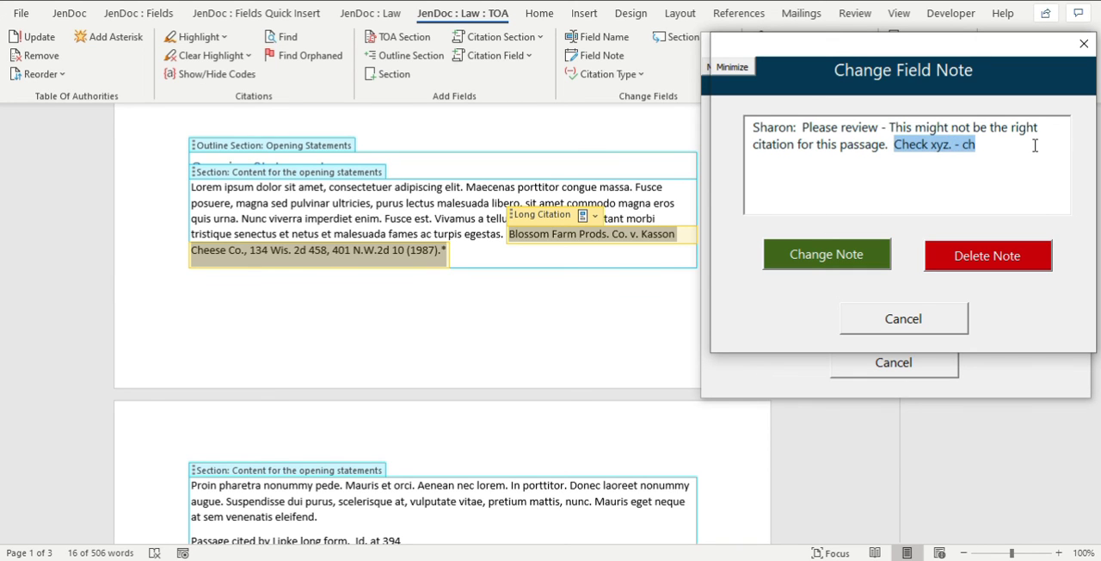
pyautogui.write('Checked')
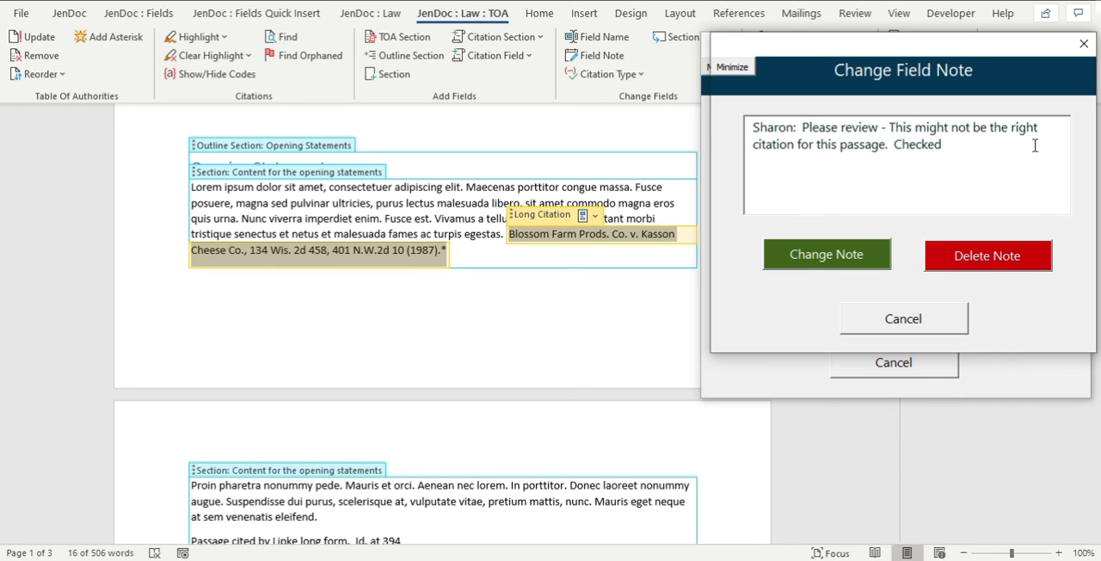
pyautogui.write(' xyz and change')
pyautogui.click(783, 254)
pyautogui.press('Return')
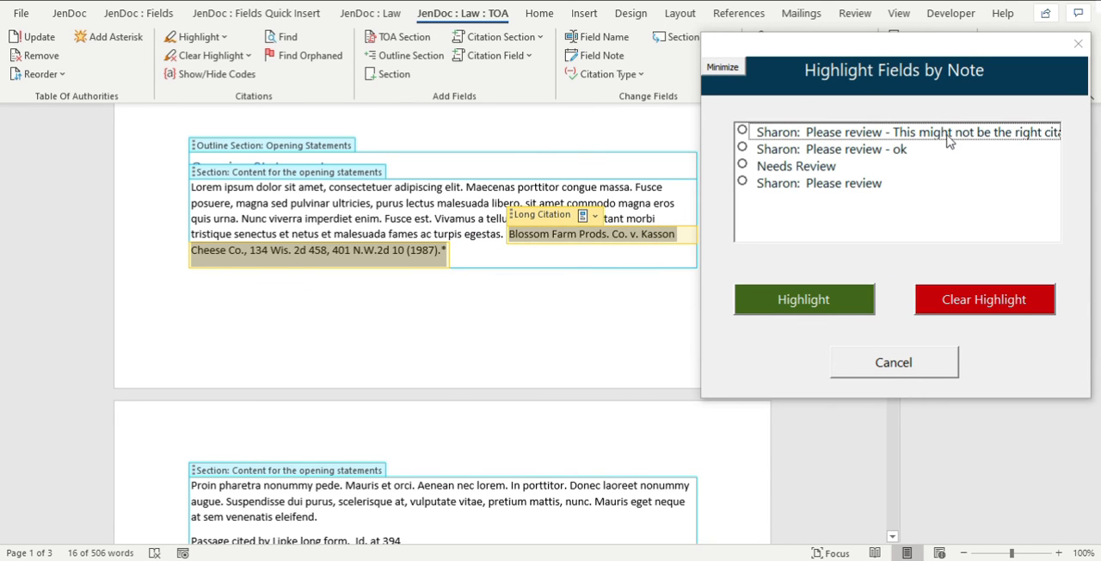
pyautogui.click(949, 138)
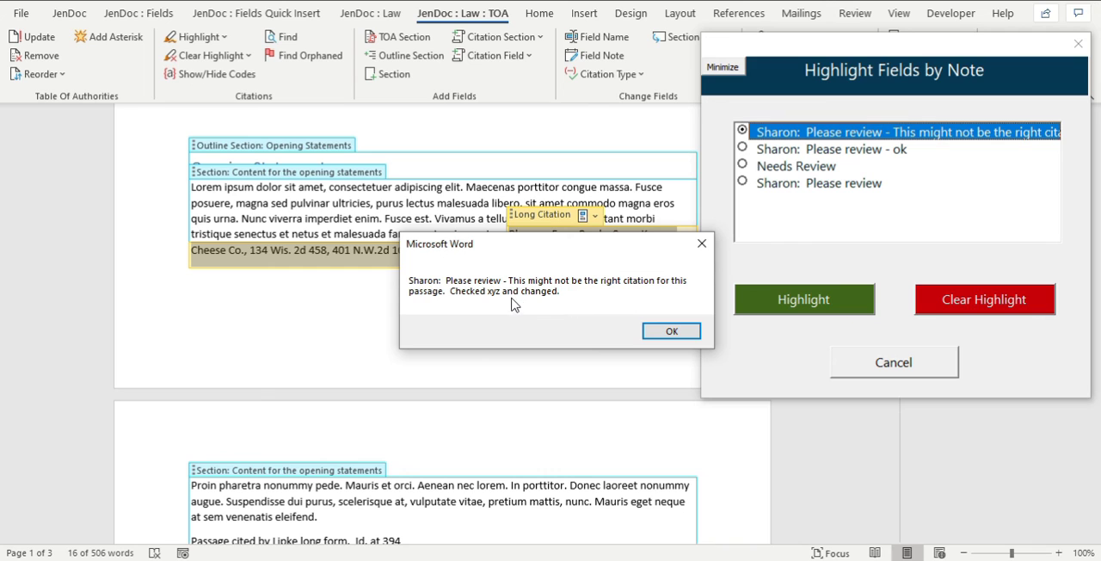
pyautogui.click(639, 329)
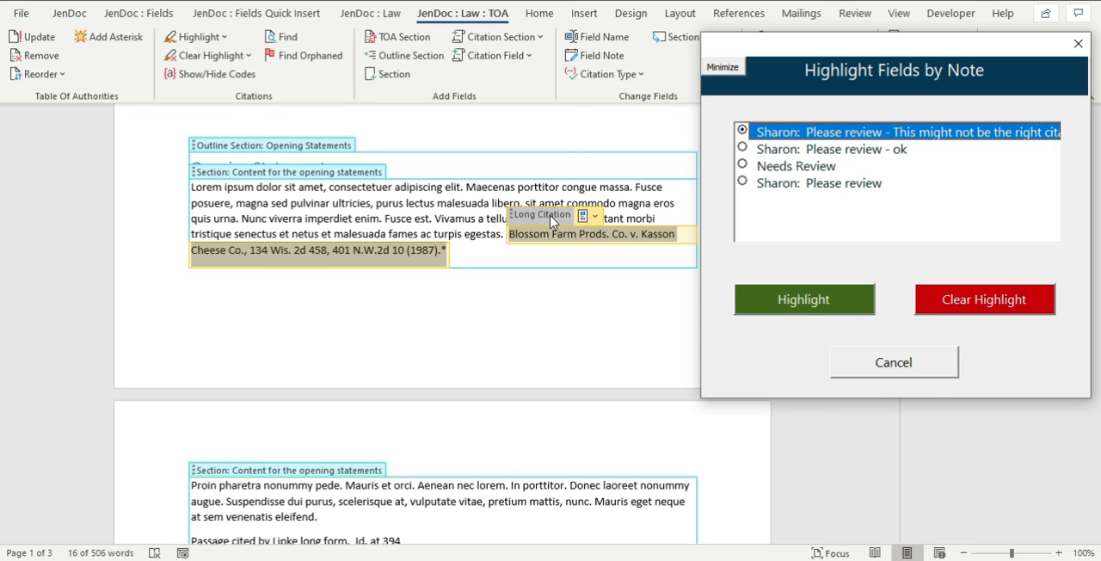
# Delete the field note from the Blossom Farm long citation in the Opening Statements.
pyautogui.click(601, 55)
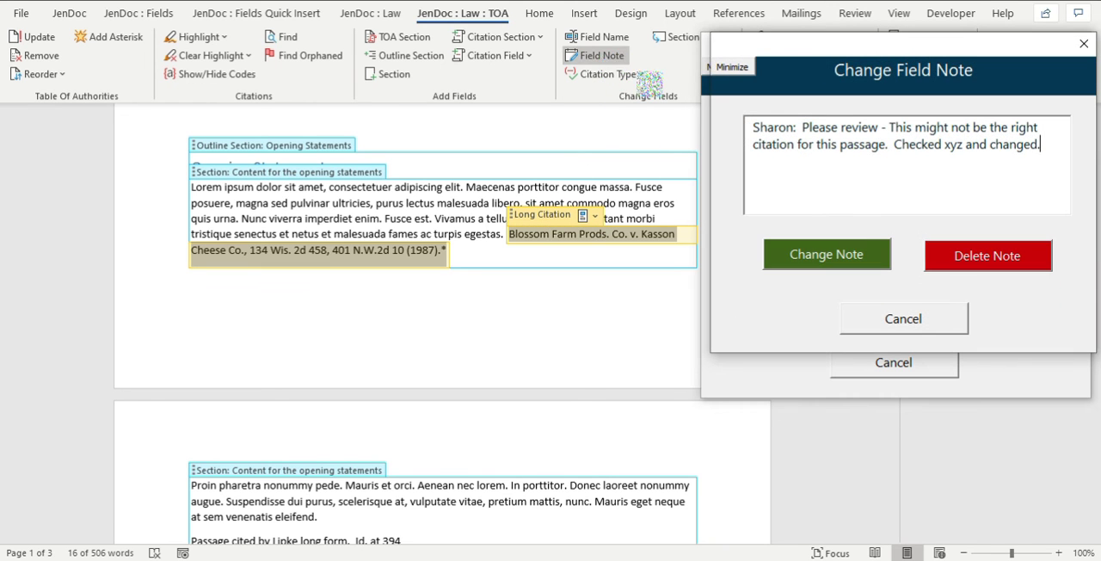
pyautogui.click(962, 258)
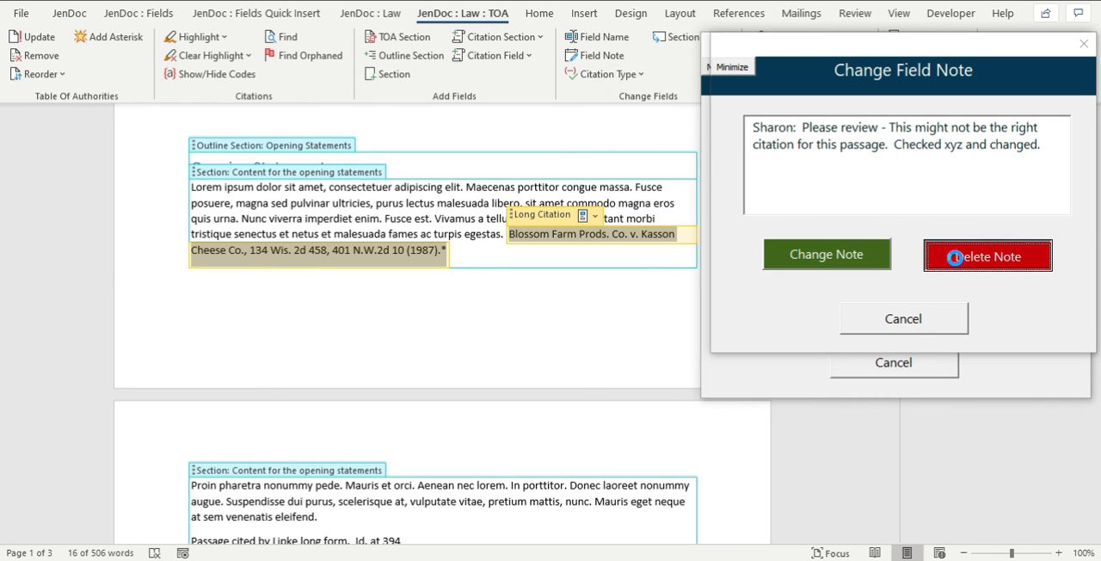
pyautogui.click(612, 333)
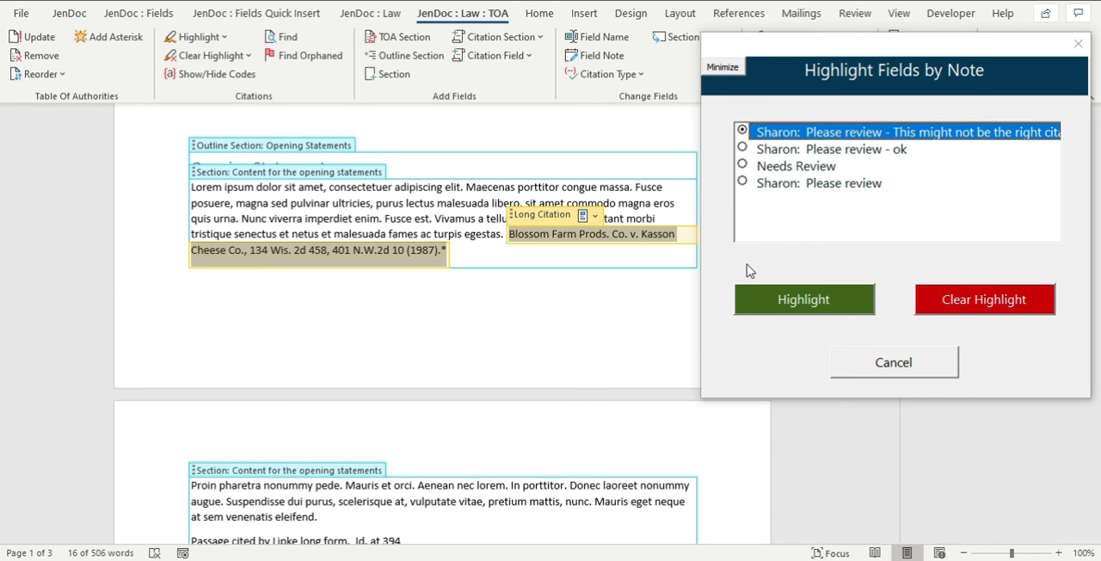
# Try highlighting by the deleted note, reload the list of field notes and check which notes remain.
pyautogui.click(820, 299)
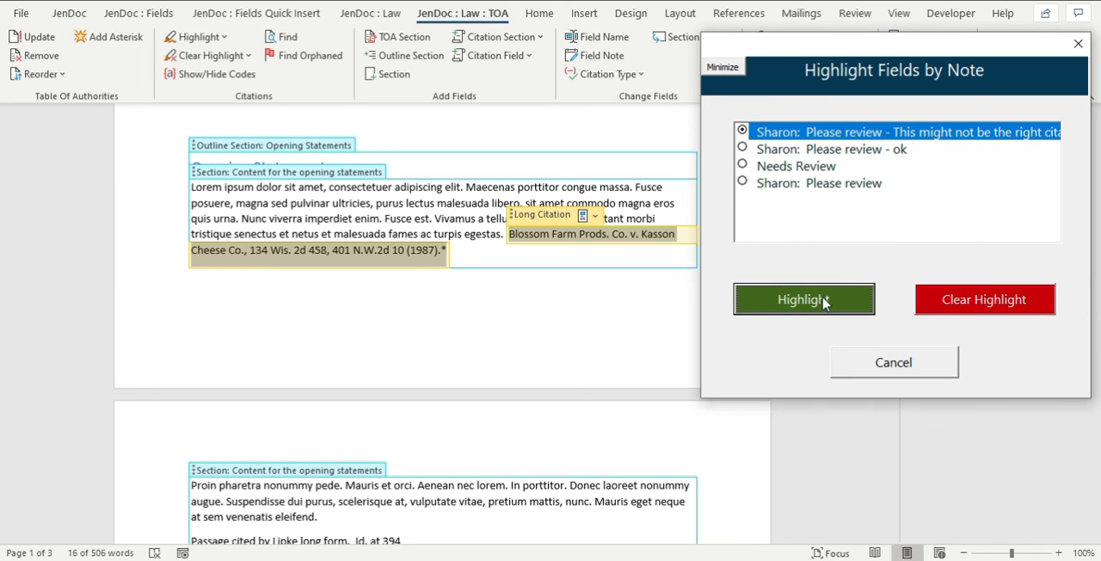
pyautogui.click(1078, 44)
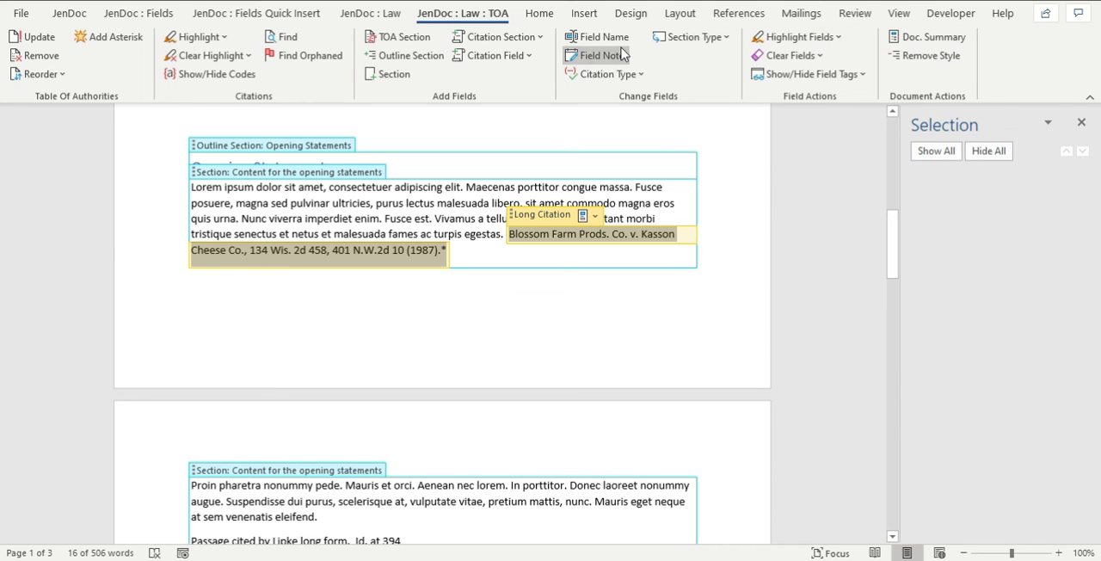
pyautogui.click(795, 36)
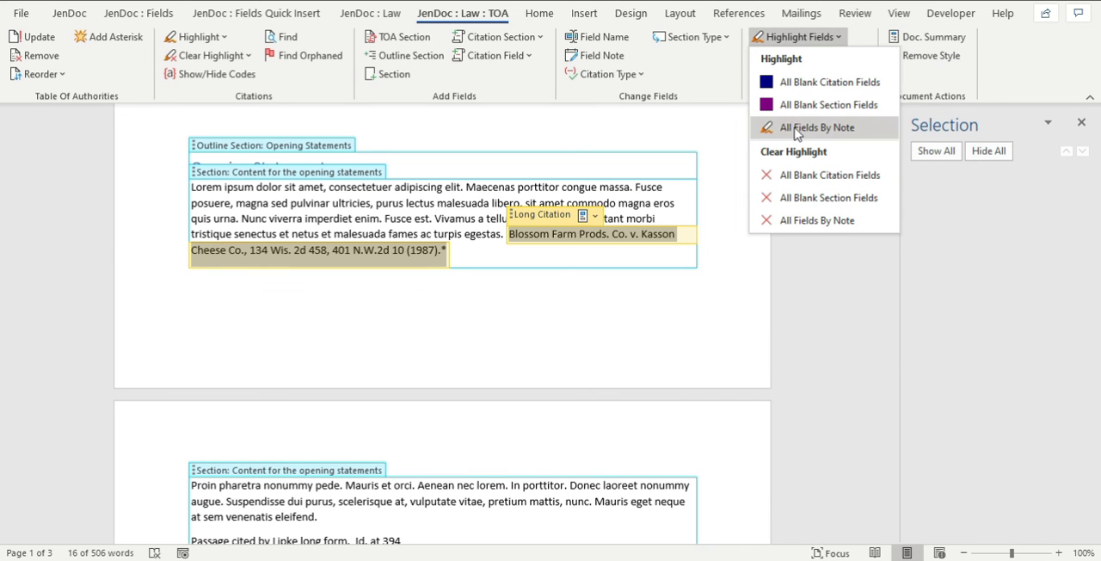
pyautogui.click(816, 128)
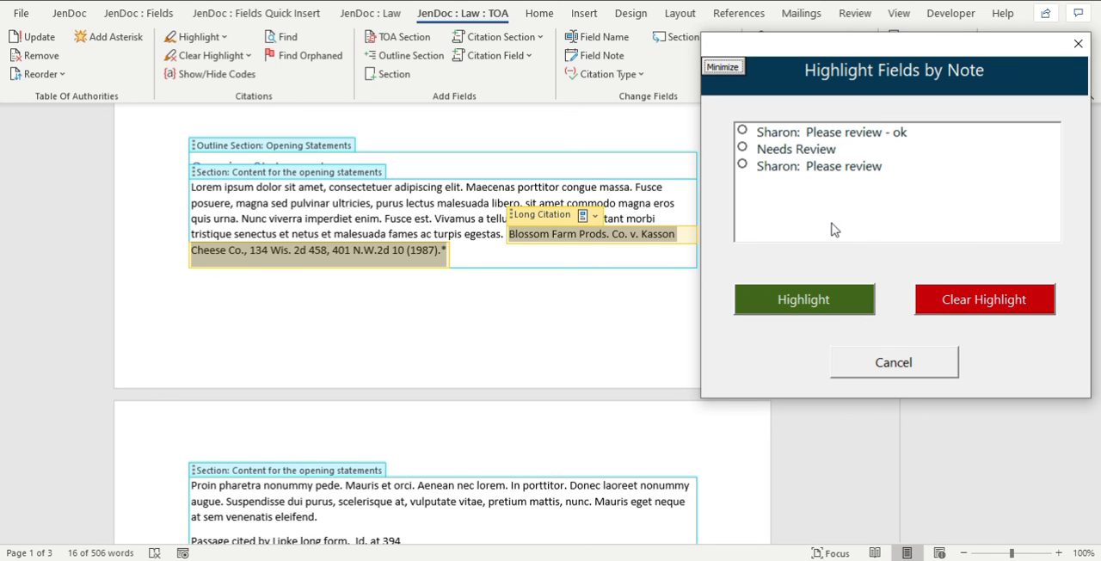
pyautogui.click(917, 363)
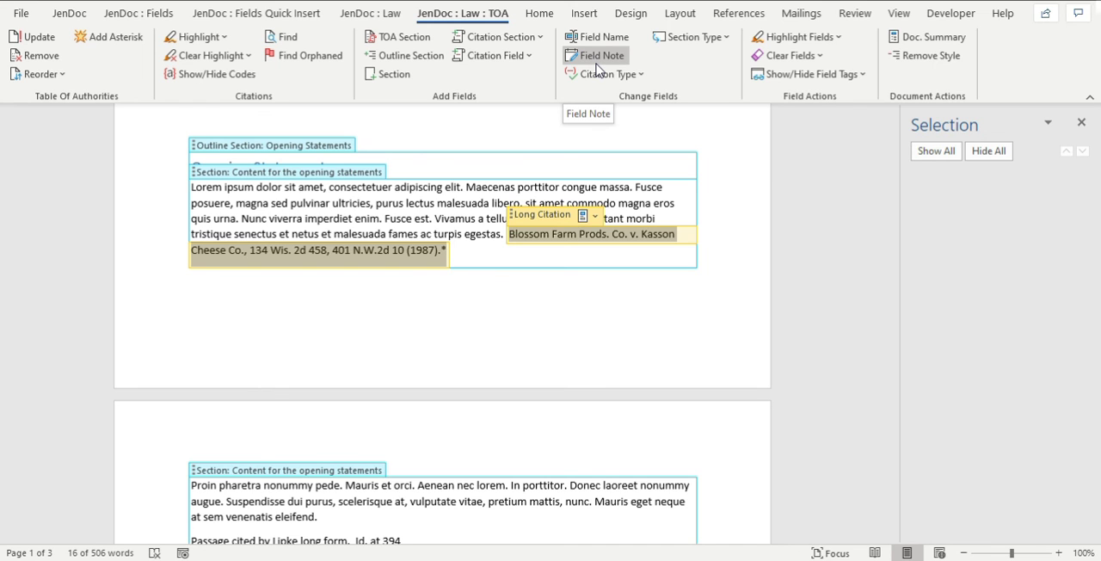
# Examine the section and citation fields from the Opening Statements through the First Amendment section.
pyautogui.click(585, 286)
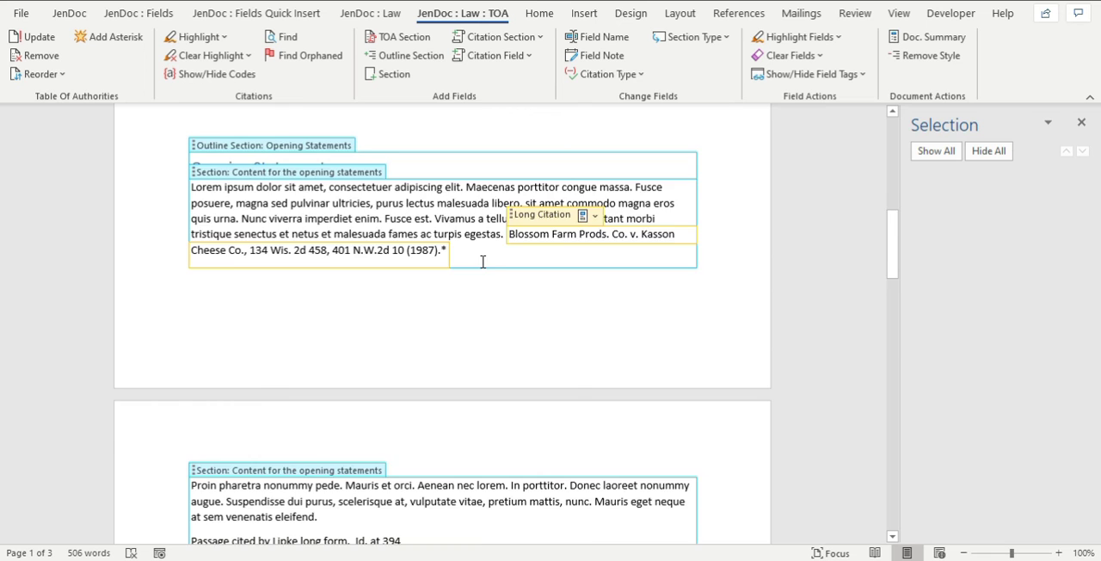
pyautogui.scroll(3, 483, 261)
pyautogui.scroll(-4, 483, 262)
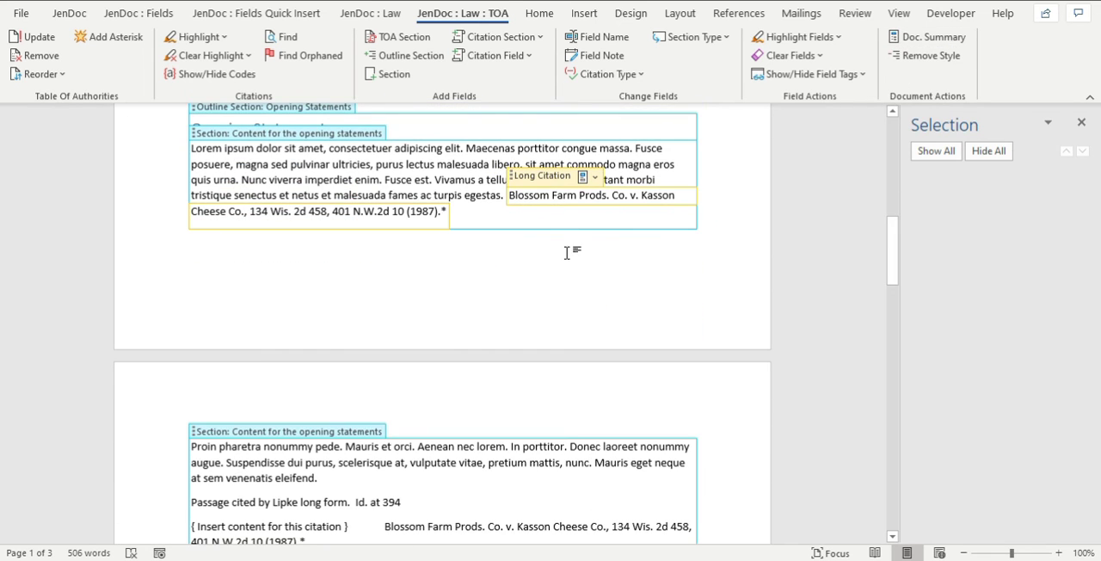
pyautogui.scroll(-2, 565, 285)
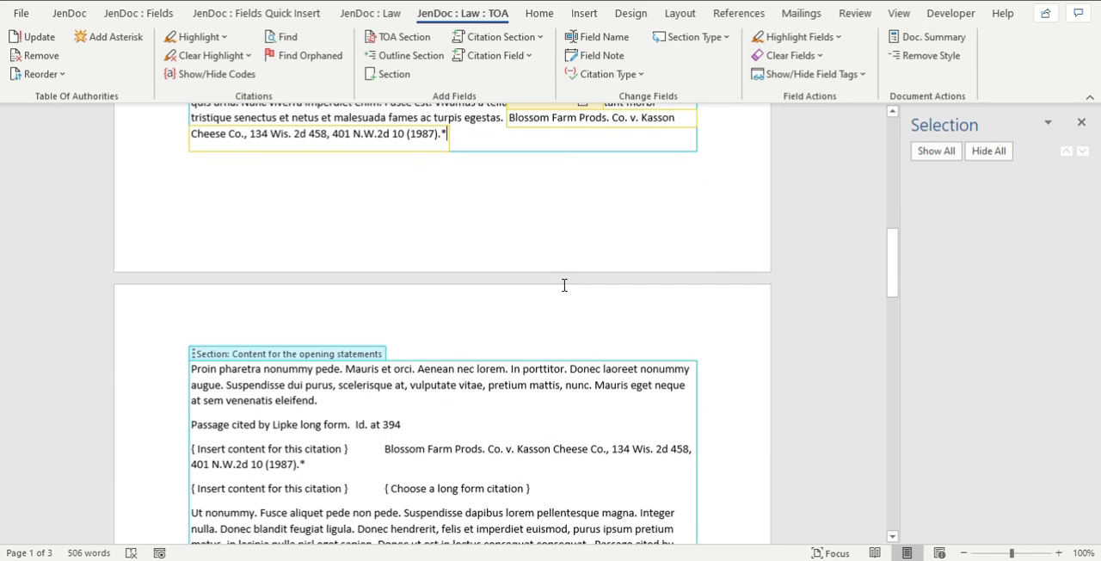
pyautogui.click(348, 356)
pyautogui.click(348, 379)
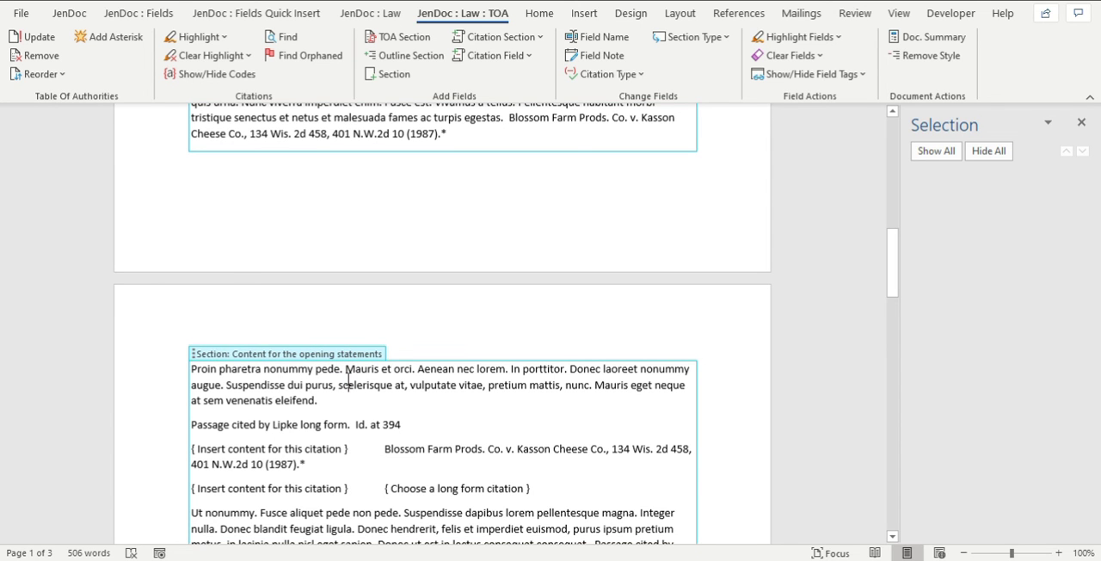
pyautogui.click(246, 356)
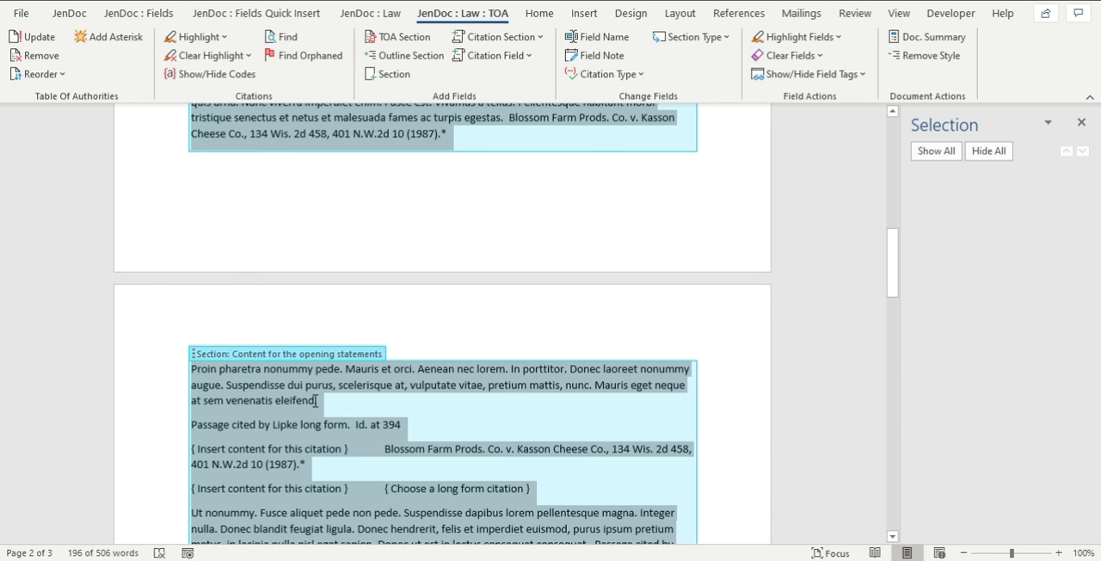
pyautogui.click(316, 401)
pyautogui.scroll(-2, 317, 400)
pyautogui.scroll(-6, 318, 396)
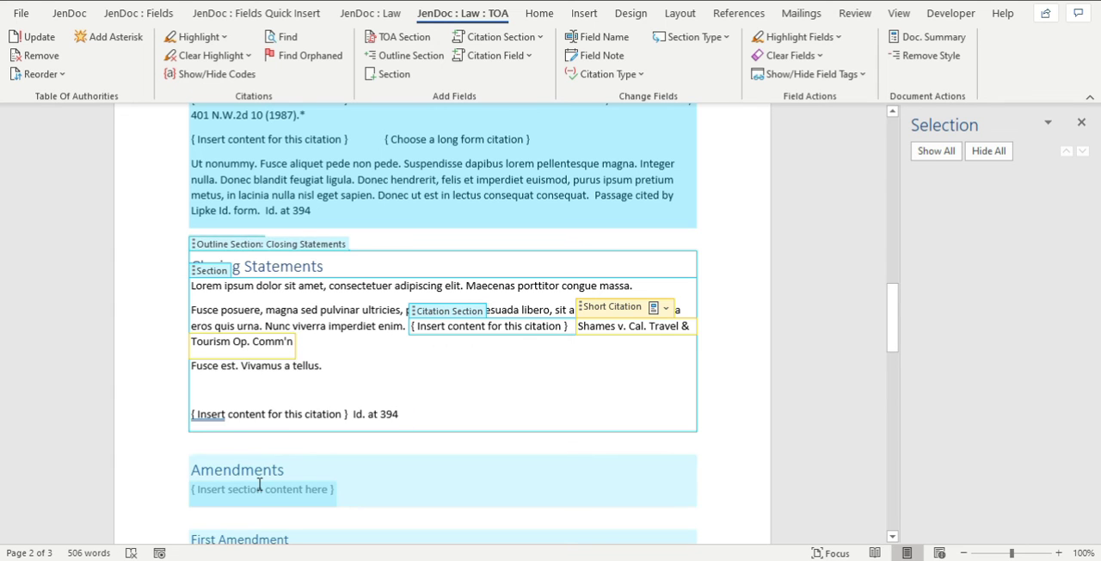
pyautogui.scroll(-4, 395, 357)
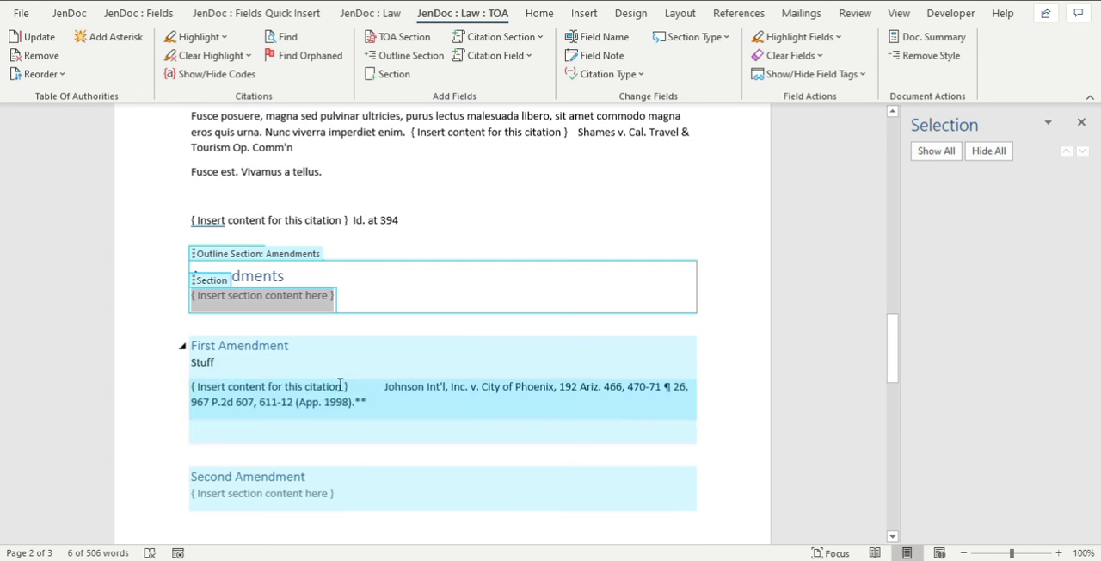
pyautogui.click(269, 371)
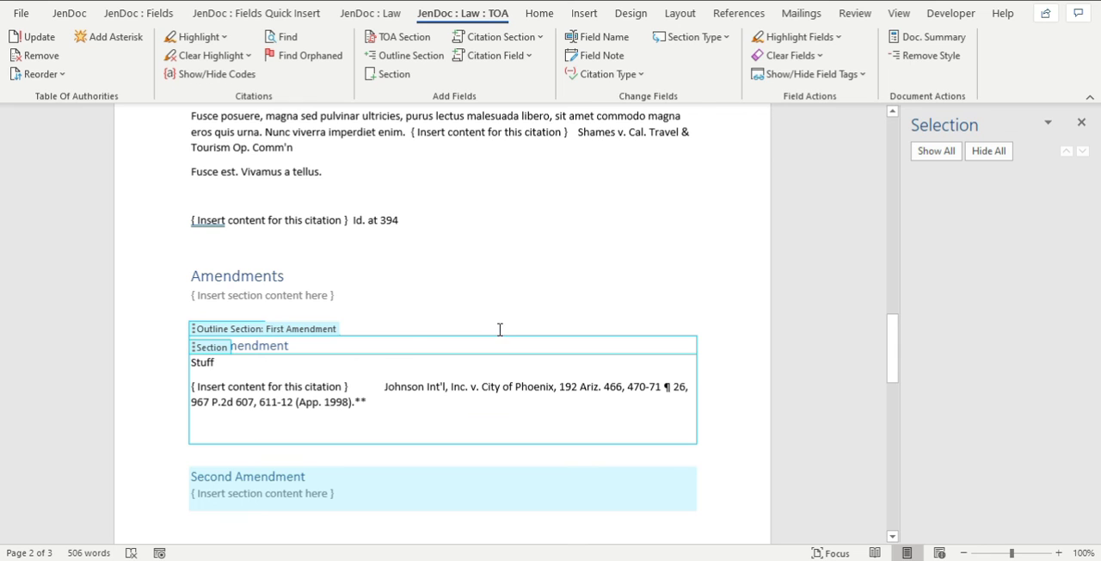
# Generate a document summary and review its contents list, outline sections and color-coded citation fields.
pyautogui.click(918, 39)
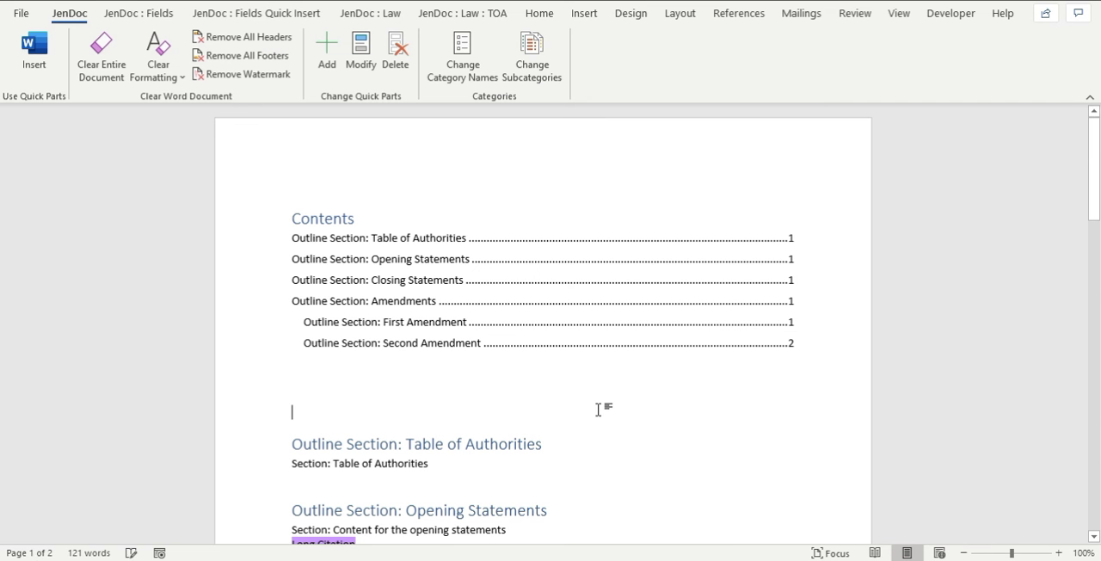
pyautogui.scroll(-2, 598, 409)
pyautogui.scroll(-15, 598, 410)
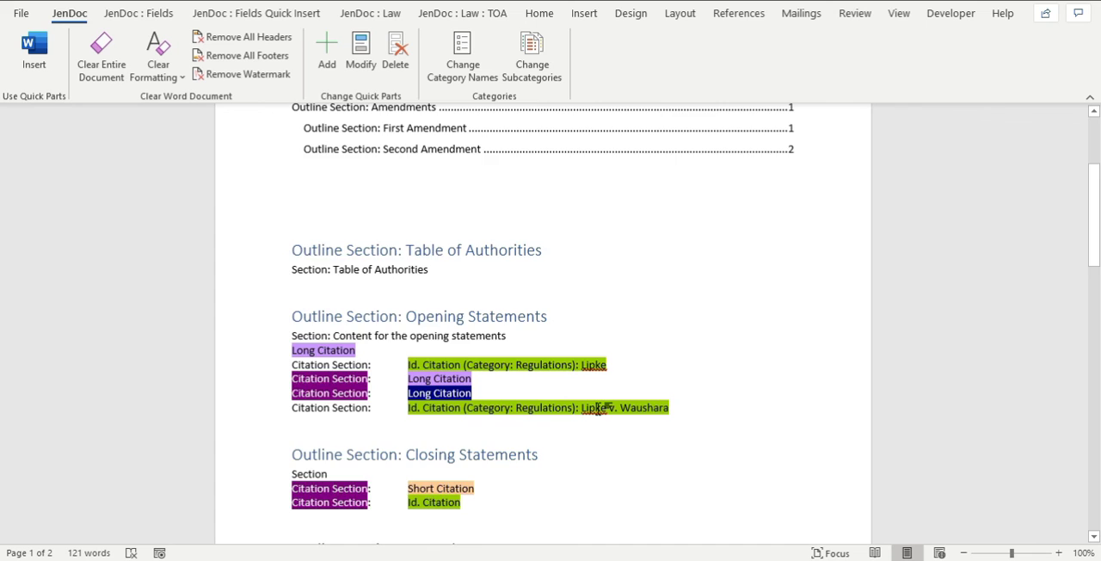
pyautogui.scroll(15, 599, 409)
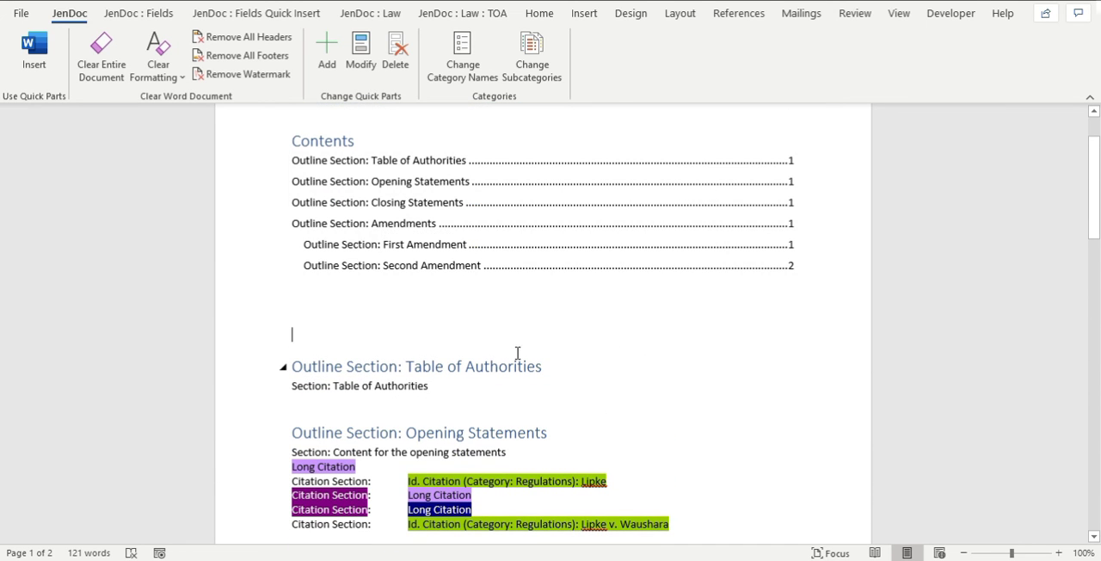
# Examine the Table of Authorities and Opening Statements sections of the document summary, including their section descriptions and citation fields.
pyautogui.scroll(-1, 517, 353)
pyautogui.scroll(-1, 533, 360)
pyautogui.click(349, 249)
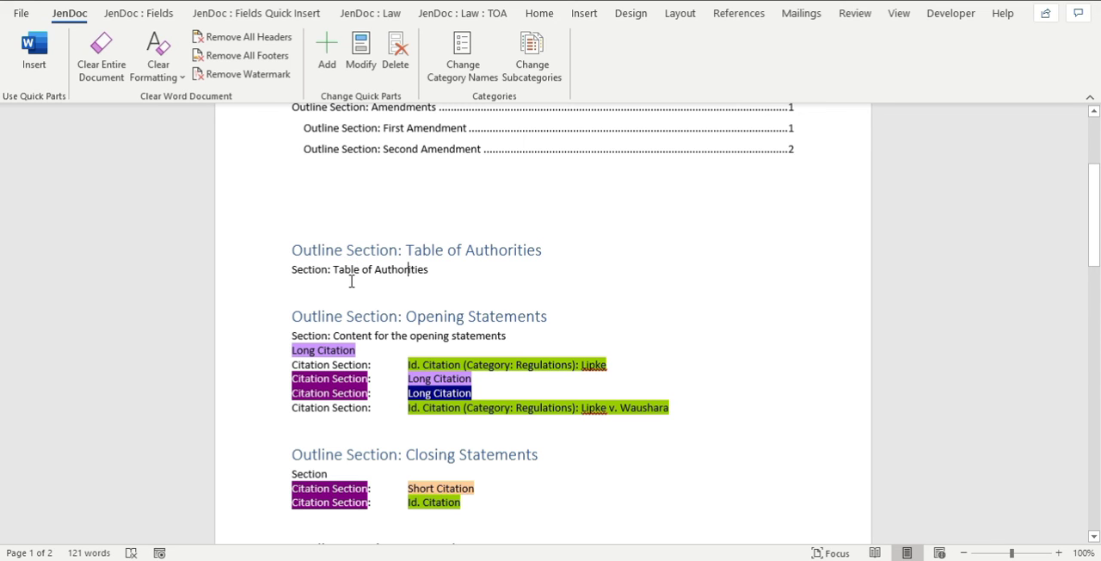
pyautogui.scroll(-2, 447, 290)
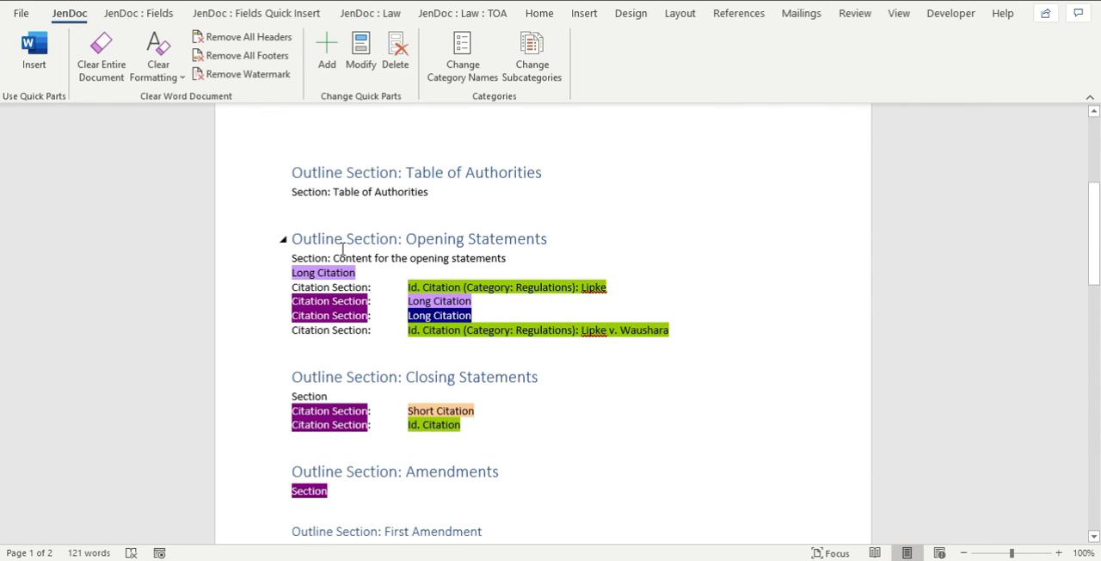
pyautogui.moveTo(311, 198); pyautogui.dragTo(432, 203)
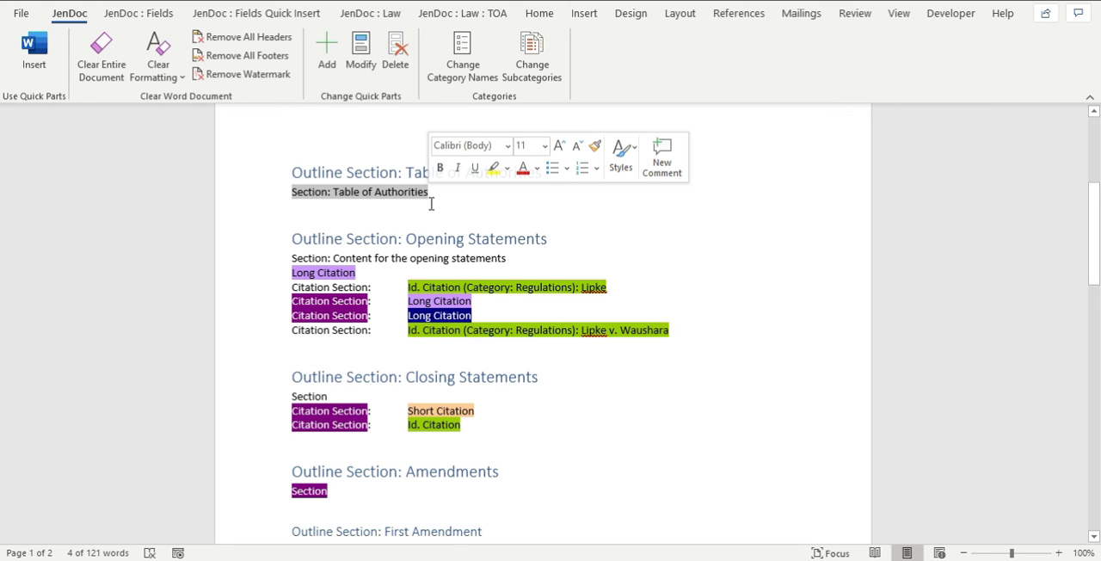
pyautogui.moveTo(405, 240); pyautogui.dragTo(547, 242)
pyautogui.click(483, 286)
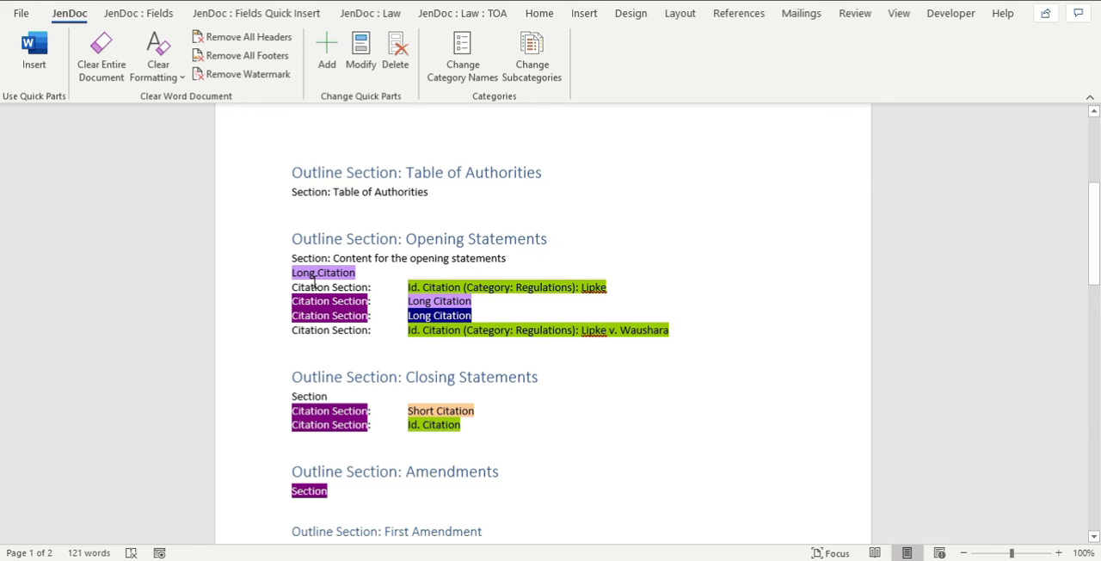
pyautogui.scroll(-1, 371, 275)
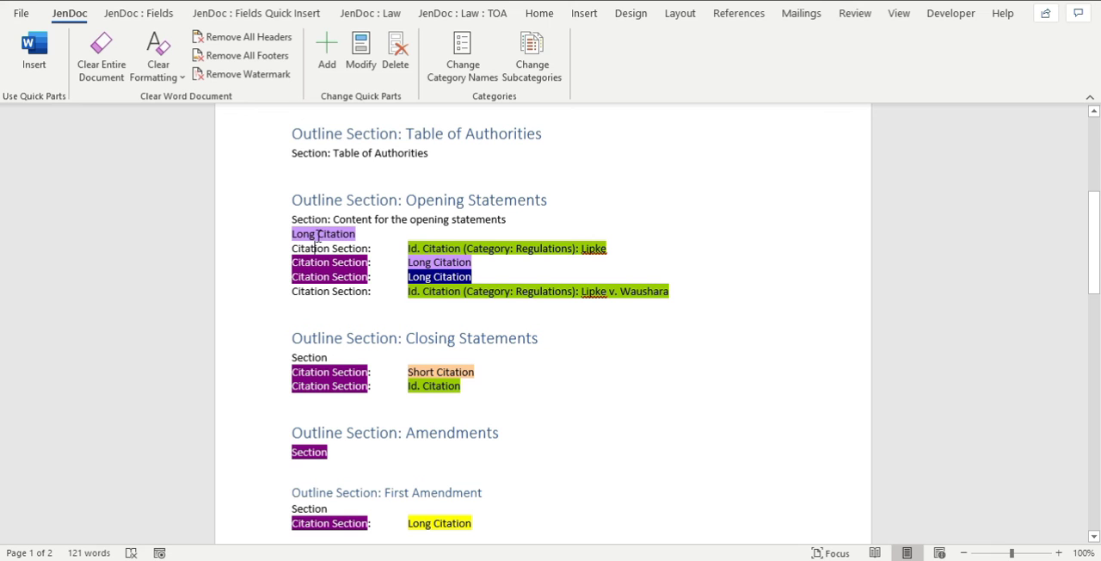
pyautogui.moveTo(328, 218); pyautogui.dragTo(477, 226)
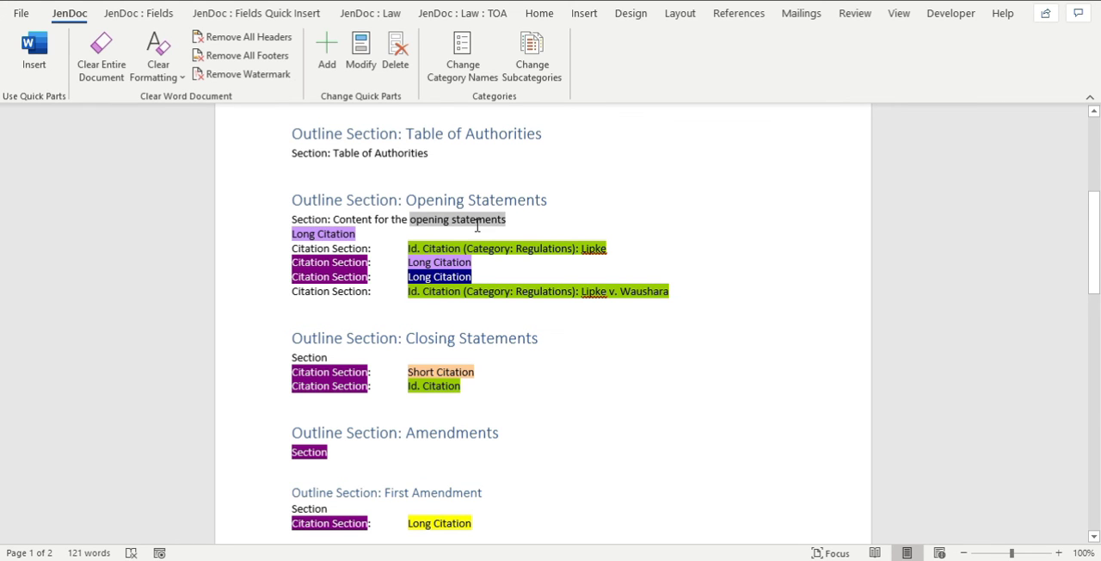
pyautogui.click(381, 260)
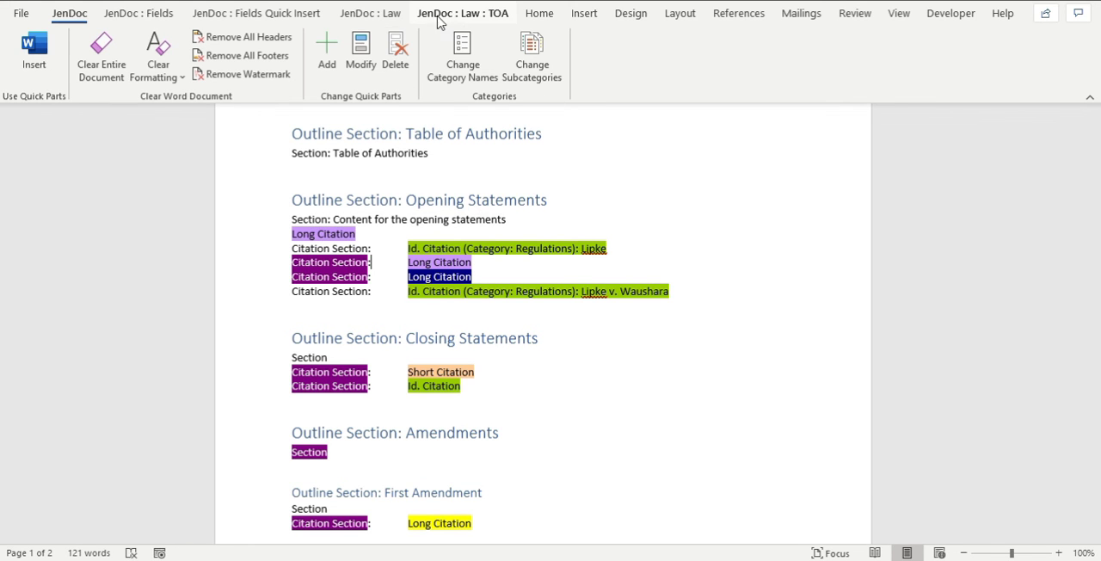
# Review the highlight options for blank fields and the highlight colors assigned to the citation categories.
pyautogui.click(466, 18)
pyautogui.click(799, 38)
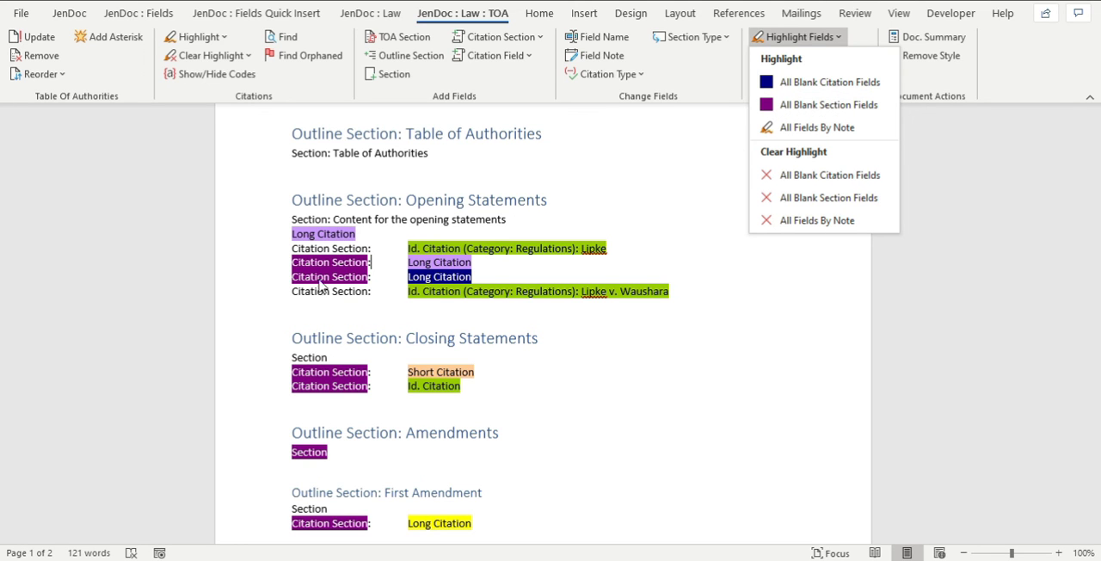
pyautogui.click(619, 142)
pyautogui.click(207, 37)
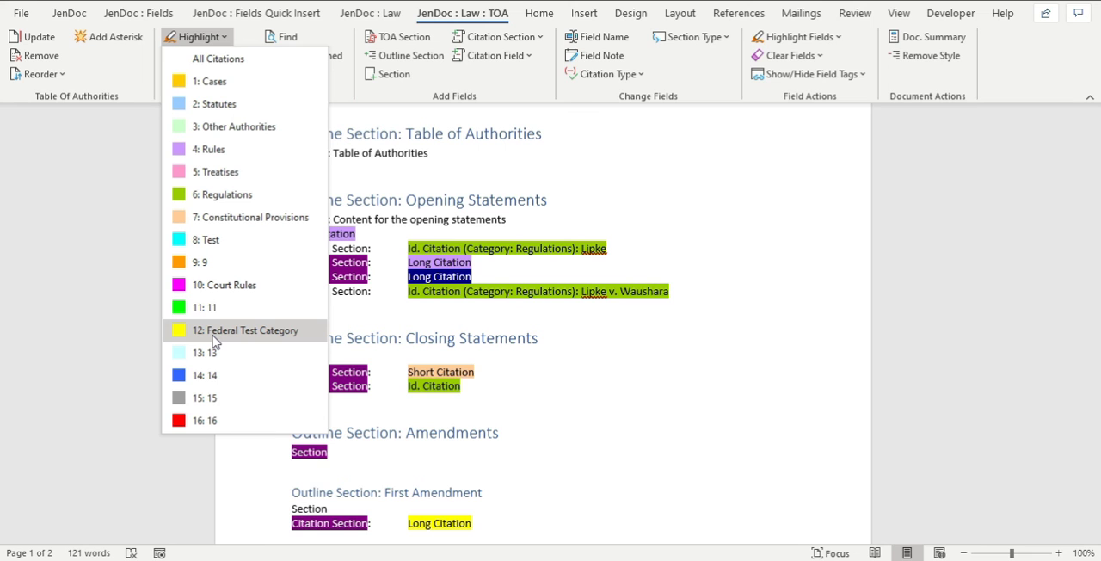
pyautogui.click(439, 462)
# Examine the summary's highlighted citations from the Second Amendment section back up to the Opening Statements.
pyautogui.scroll(-1, 465, 400)
pyautogui.scroll(-3, 465, 400)
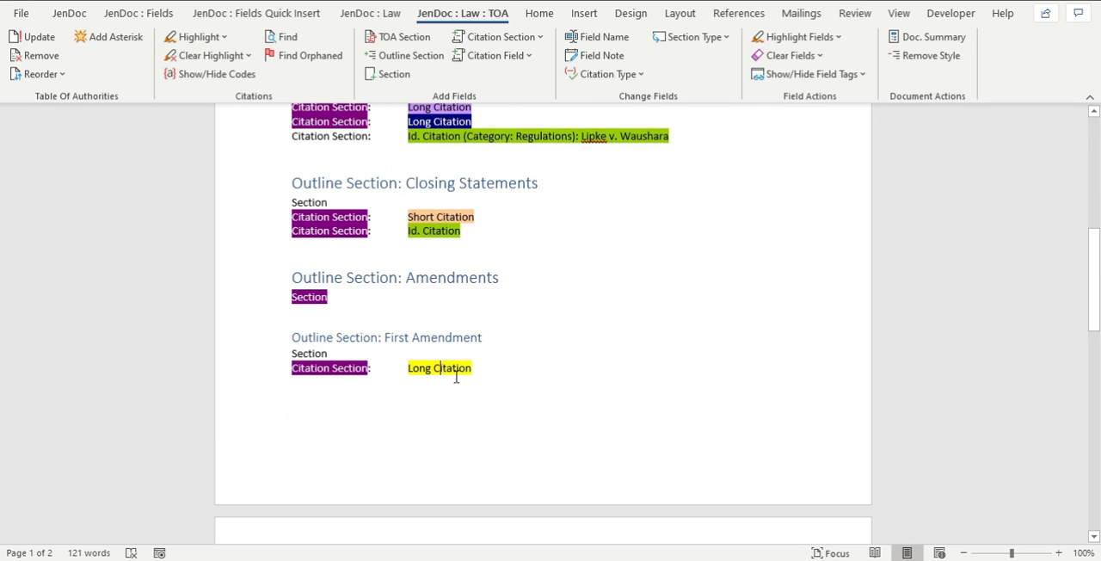
pyautogui.scroll(-3, 460, 373)
pyautogui.scroll(-5, 460, 373)
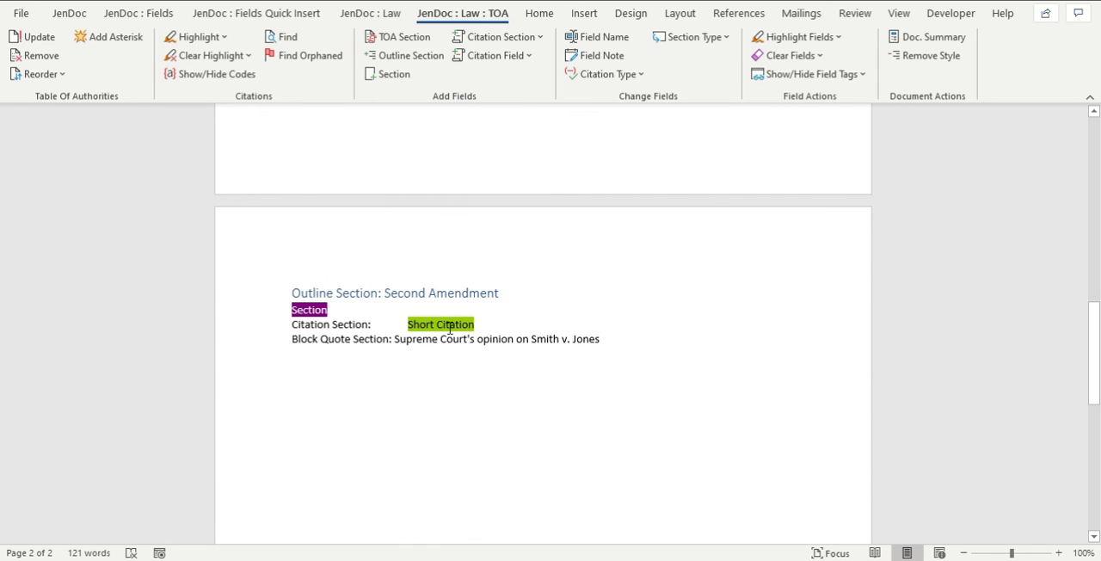
pyautogui.scroll(5, 451, 329)
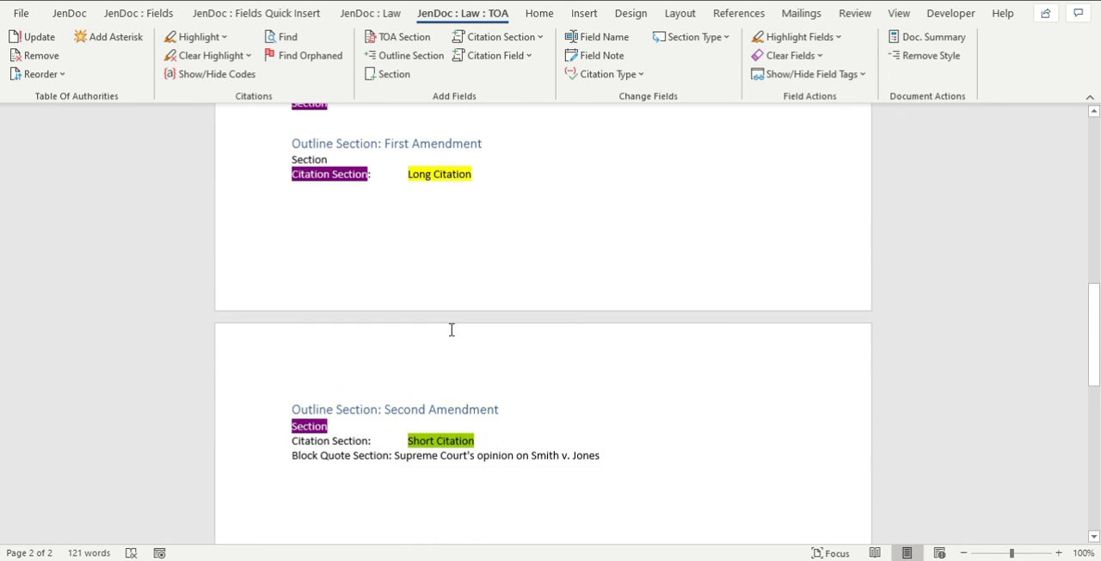
pyautogui.scroll(3, 451, 281)
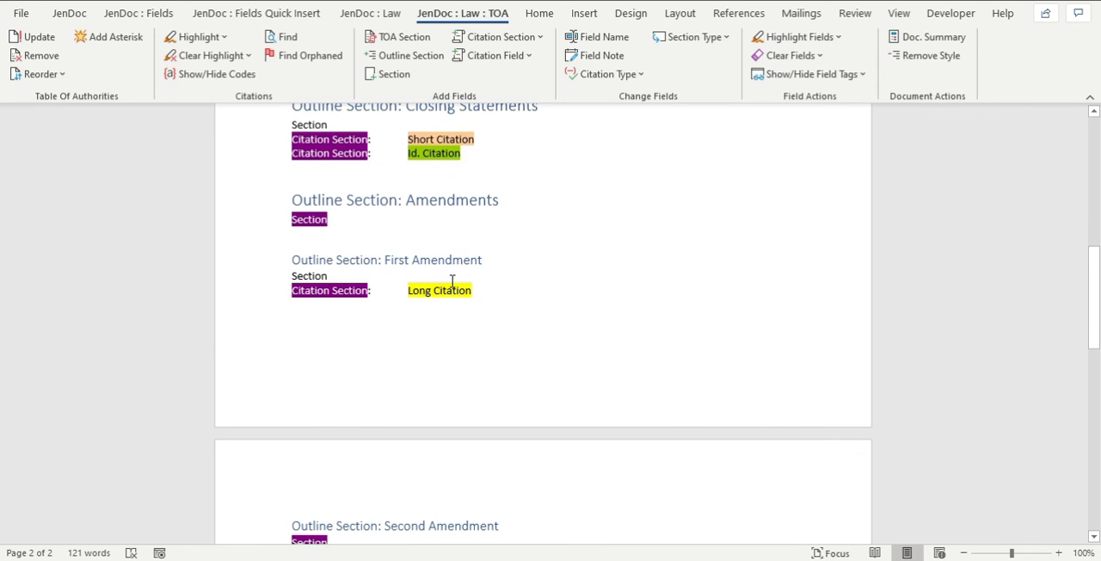
pyautogui.scroll(3, 469, 329)
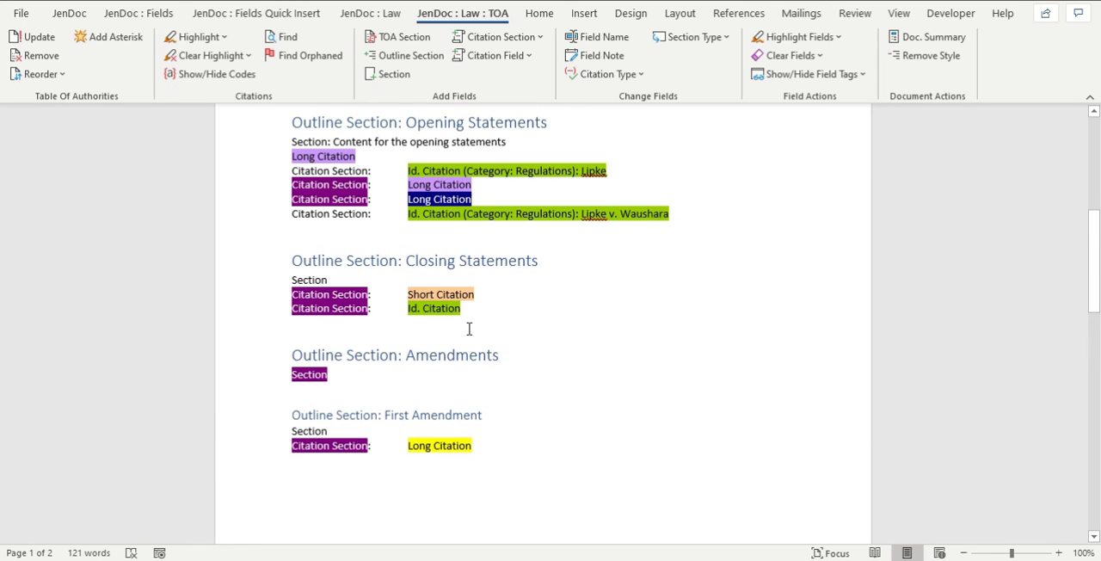
pyautogui.moveTo(432, 214); pyautogui.dragTo(590, 222)
pyautogui.click(469, 484)
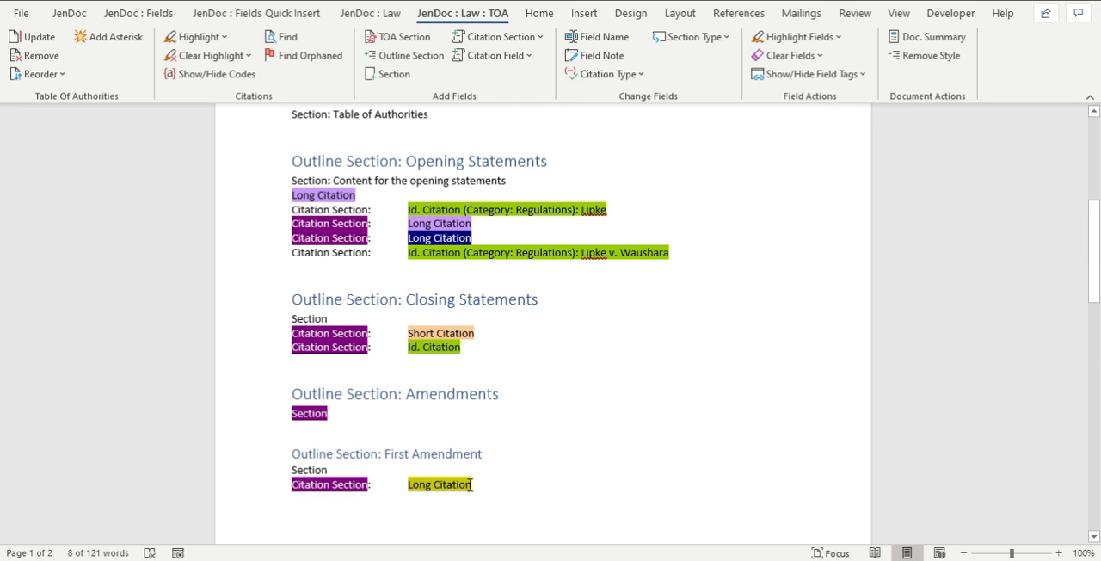
pyautogui.click(489, 289)
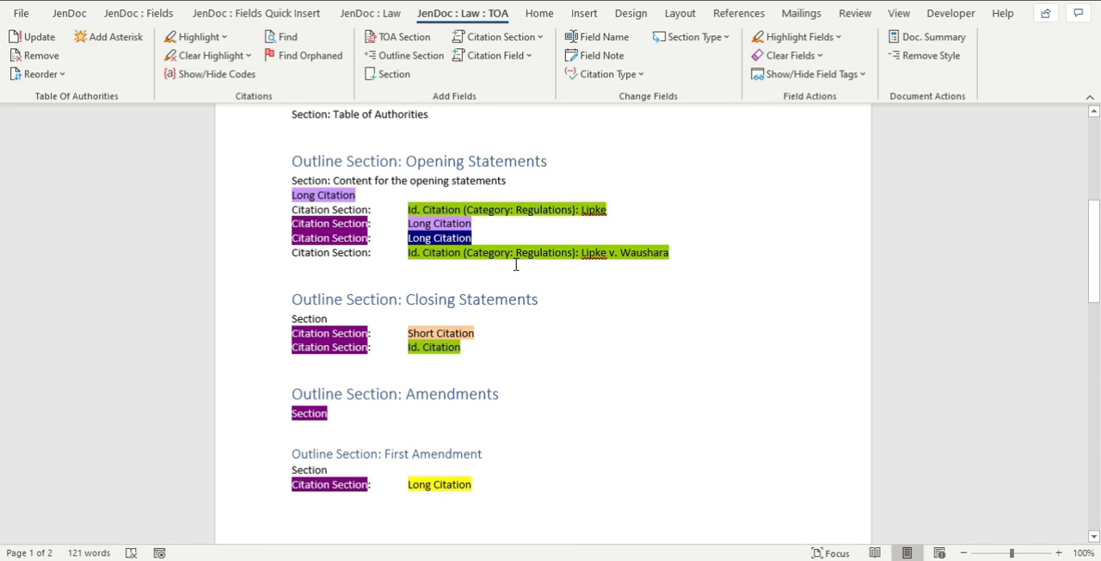
# Collapse the Opening Statements and Closing Statements outline sections in the summary, and expand both again.
pyautogui.click(283, 161)
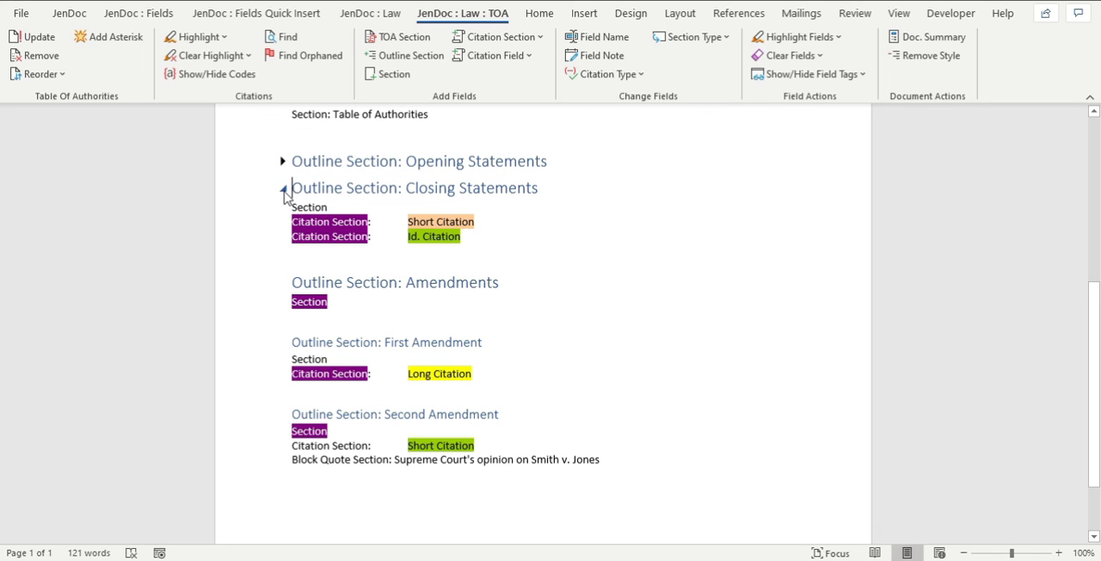
pyautogui.click(283, 189)
pyautogui.click(283, 189)
pyautogui.click(283, 160)
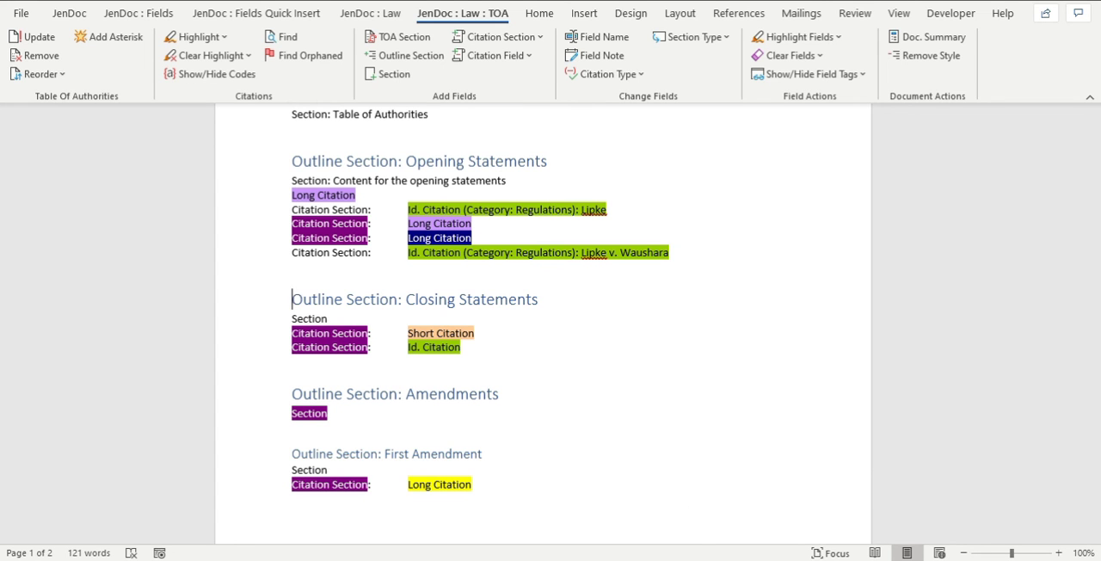
# Compare the summary with the source document and review its outline from the contents list to the First Amendment section.
pyautogui.click(659, 536)
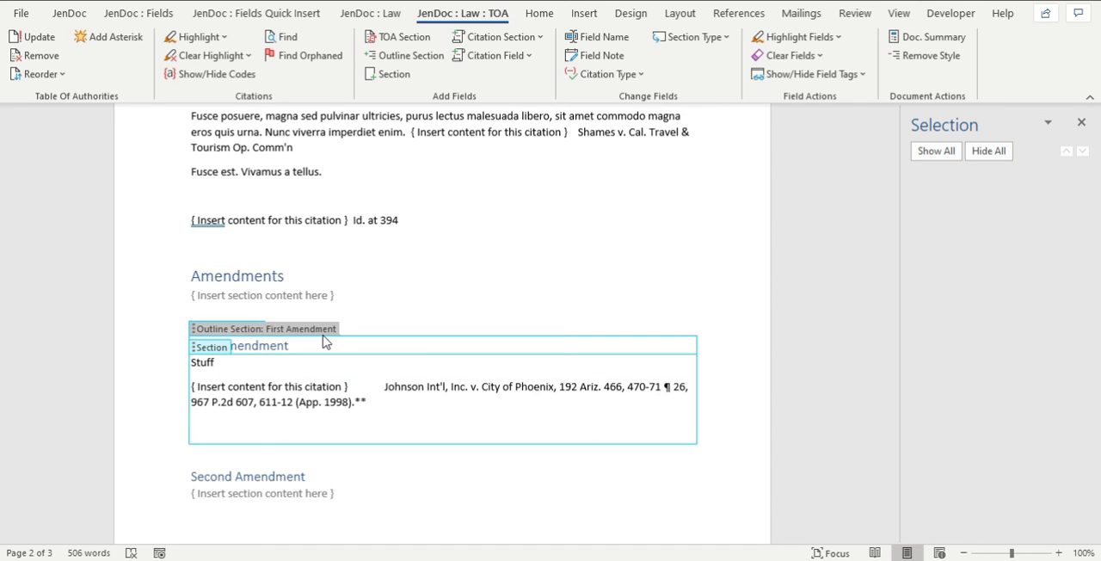
pyautogui.click(789, 537)
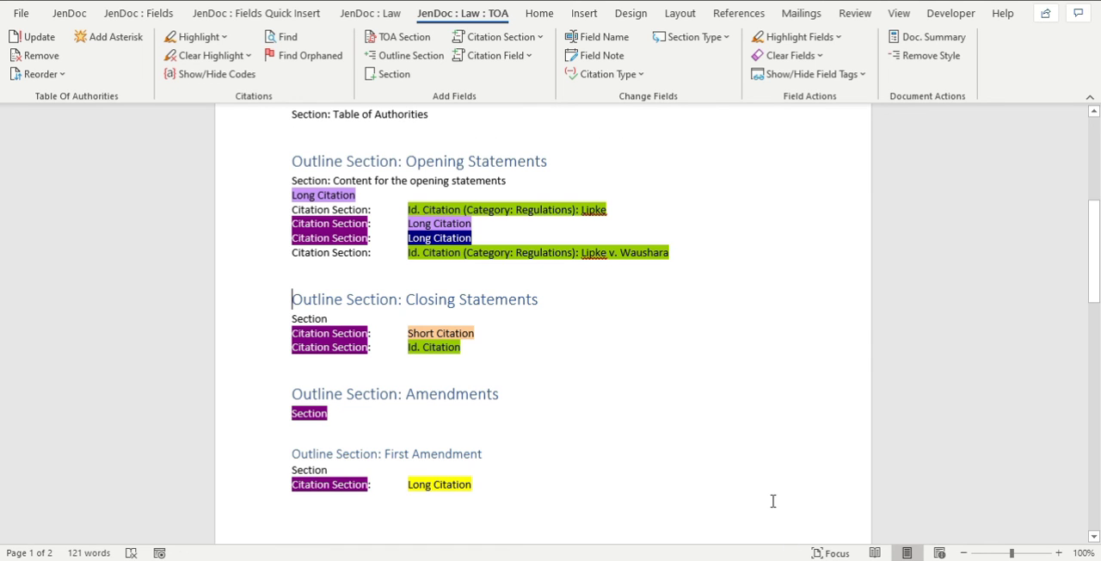
pyautogui.scroll(5, 640, 355)
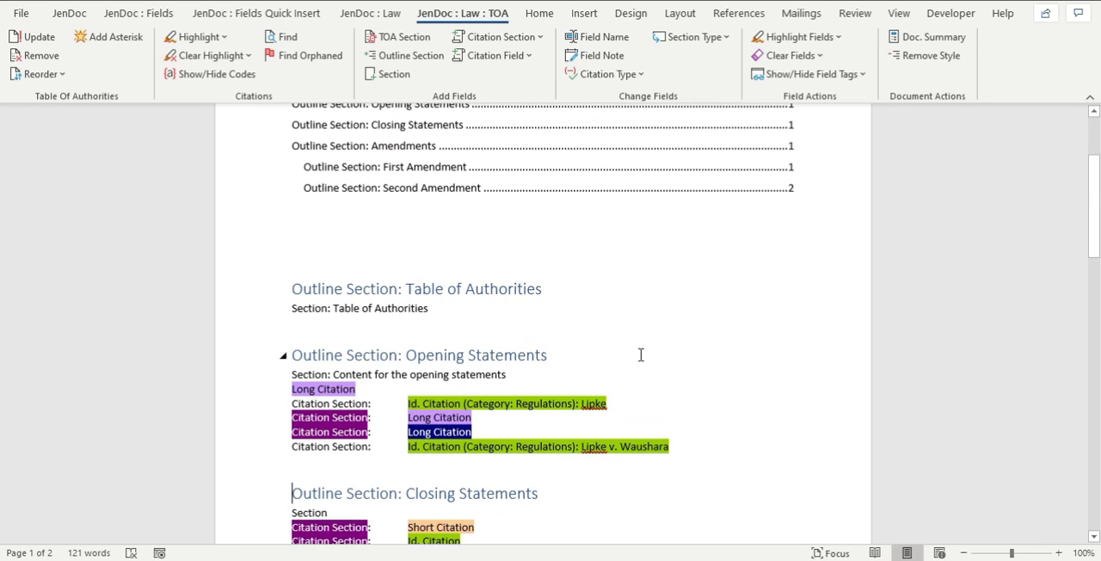
pyautogui.scroll(-4, 641, 354)
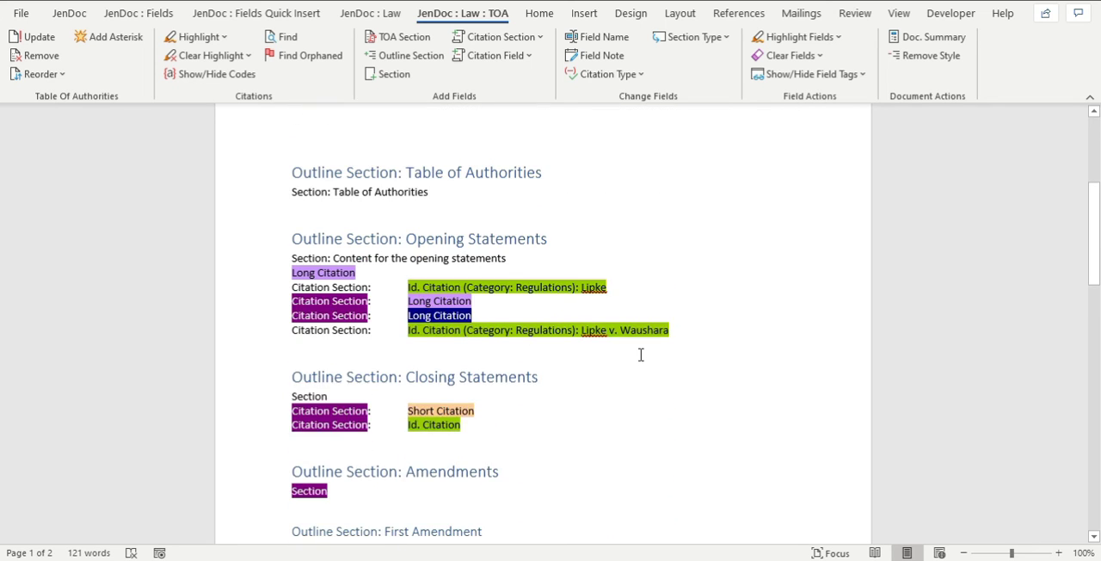
pyautogui.scroll(-2, 640, 355)
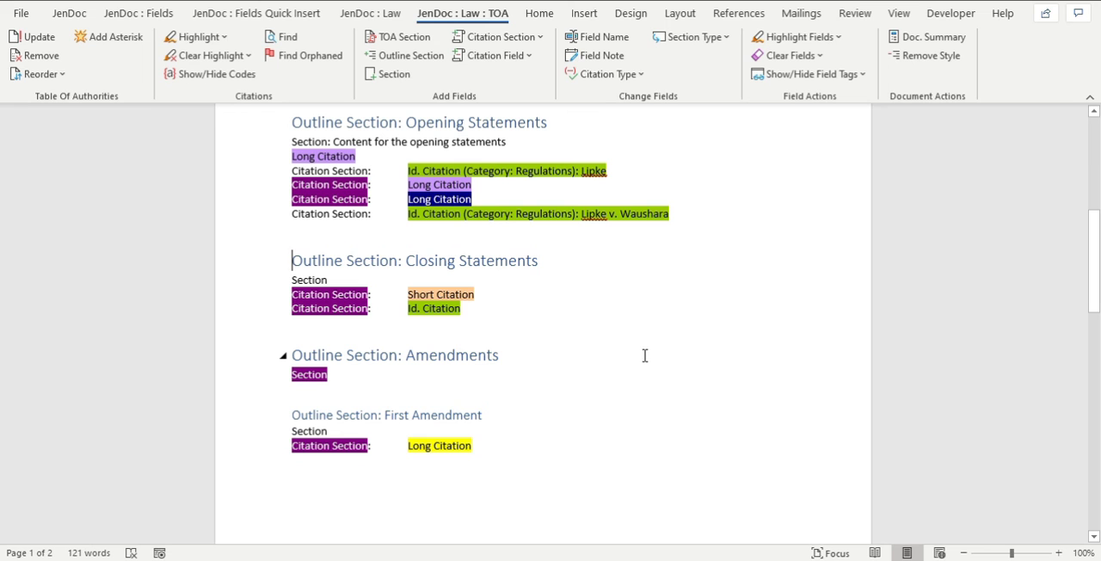
pyautogui.click(641, 354)
pyautogui.scroll(4, 593, 310)
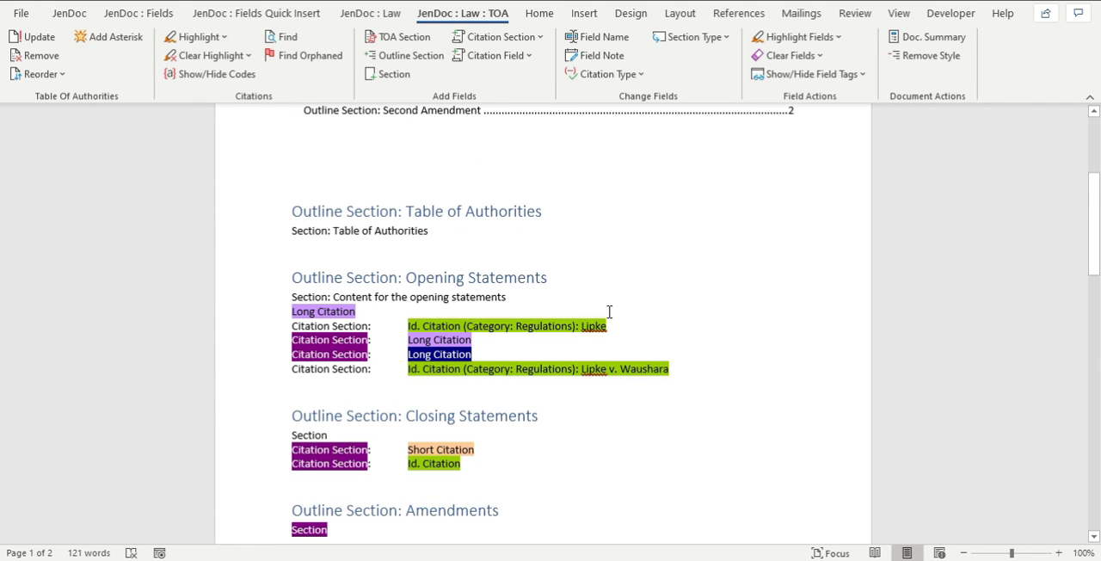
pyautogui.scroll(3, 641, 370)
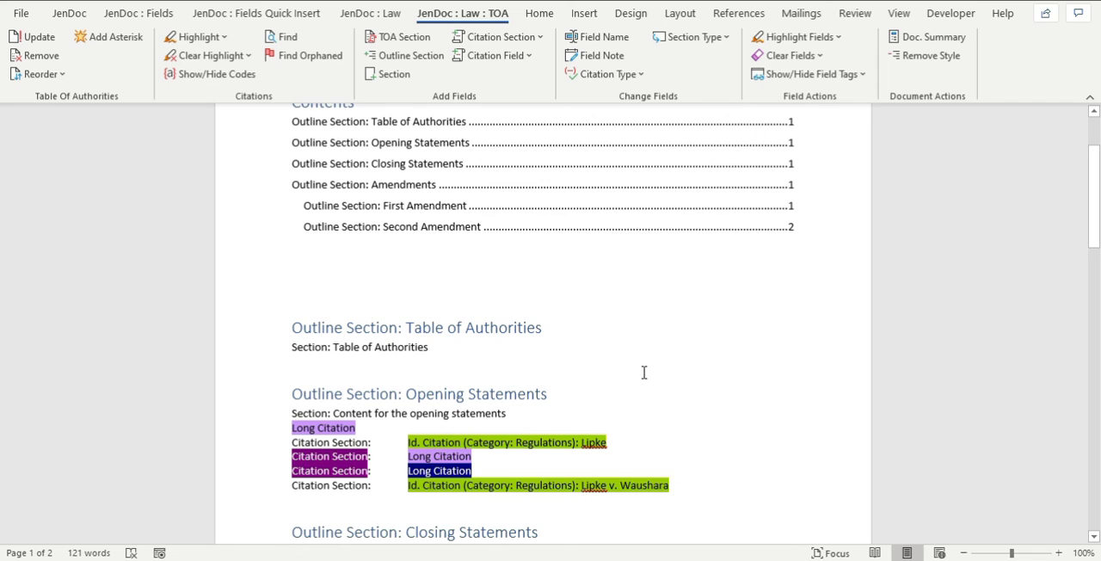
pyautogui.scroll(3, 643, 373)
pyautogui.scroll(-10, 644, 372)
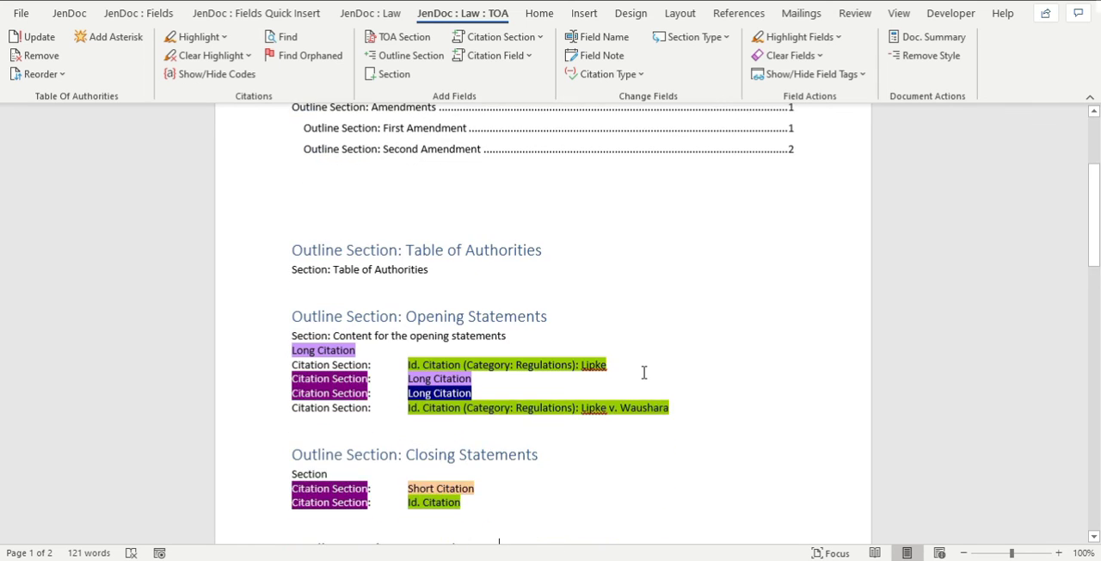
pyautogui.click(666, 339)
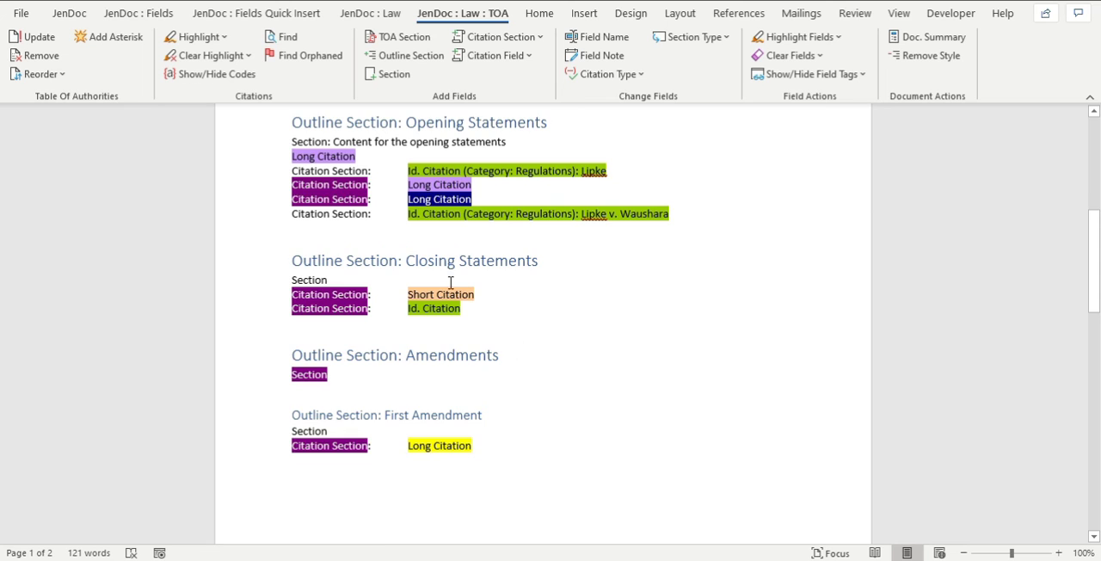
pyautogui.scroll(3, 532, 368)
pyautogui.scroll(-4, 532, 368)
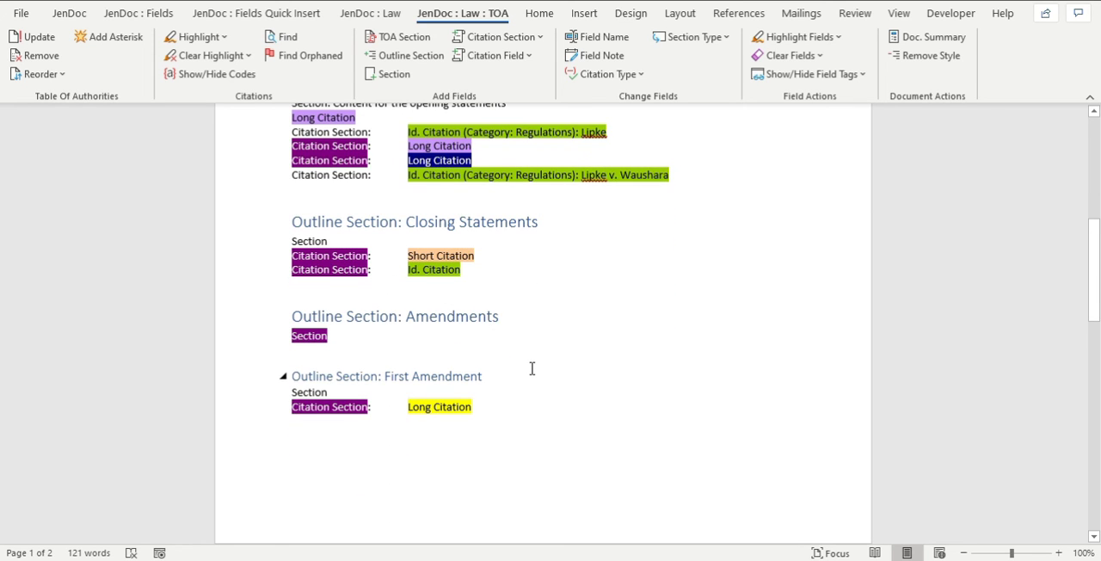
pyautogui.scroll(3, 531, 368)
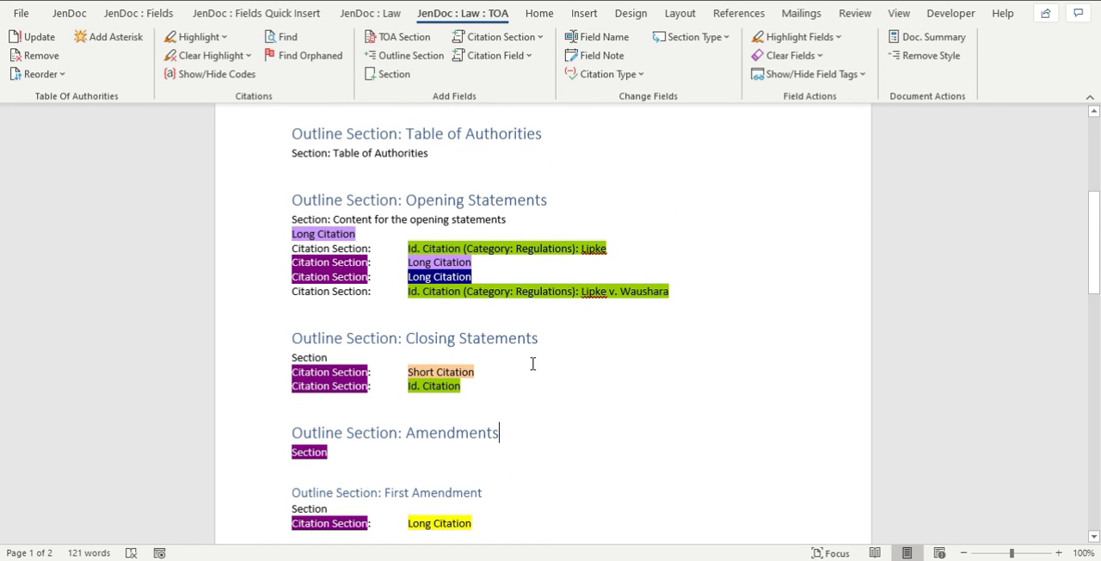
# Inspect the Opening Statements section description and citation fields, and the short citation and its citation section under Closing Statements.
pyautogui.tripleClick(303, 203)
pyautogui.moveTo(292, 222); pyautogui.dragTo(430, 235)
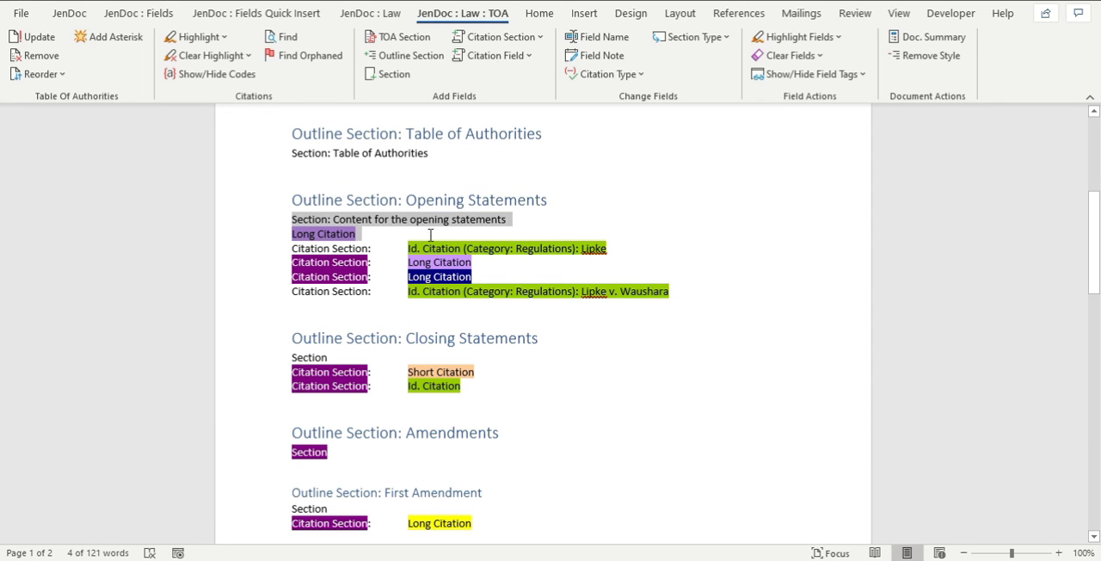
pyautogui.moveTo(529, 221); pyautogui.dragTo(530, 221)
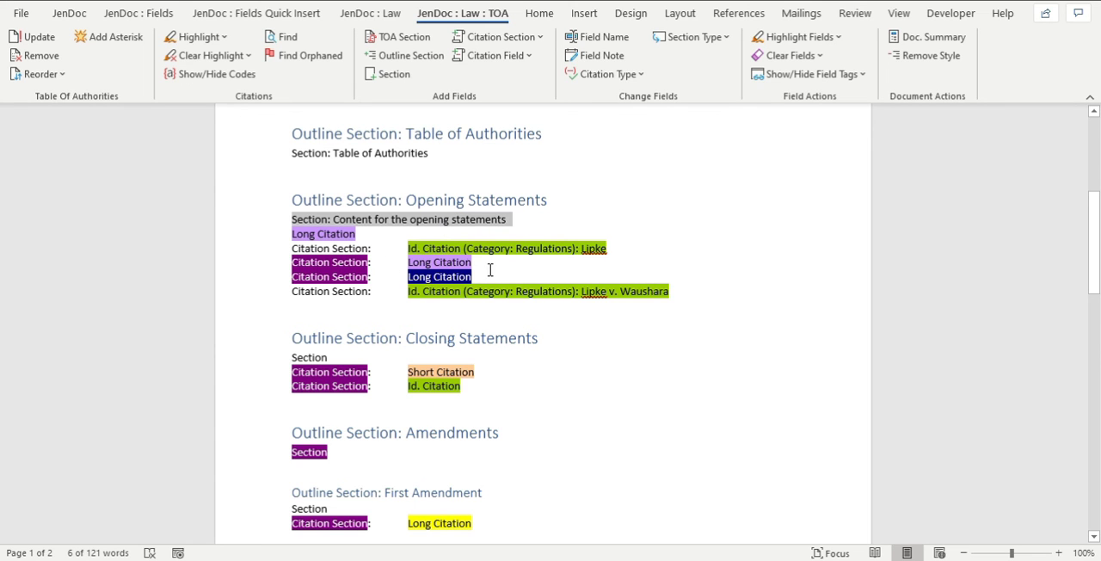
pyautogui.click(444, 248)
pyautogui.moveTo(302, 249); pyautogui.dragTo(375, 250)
pyautogui.click(395, 261)
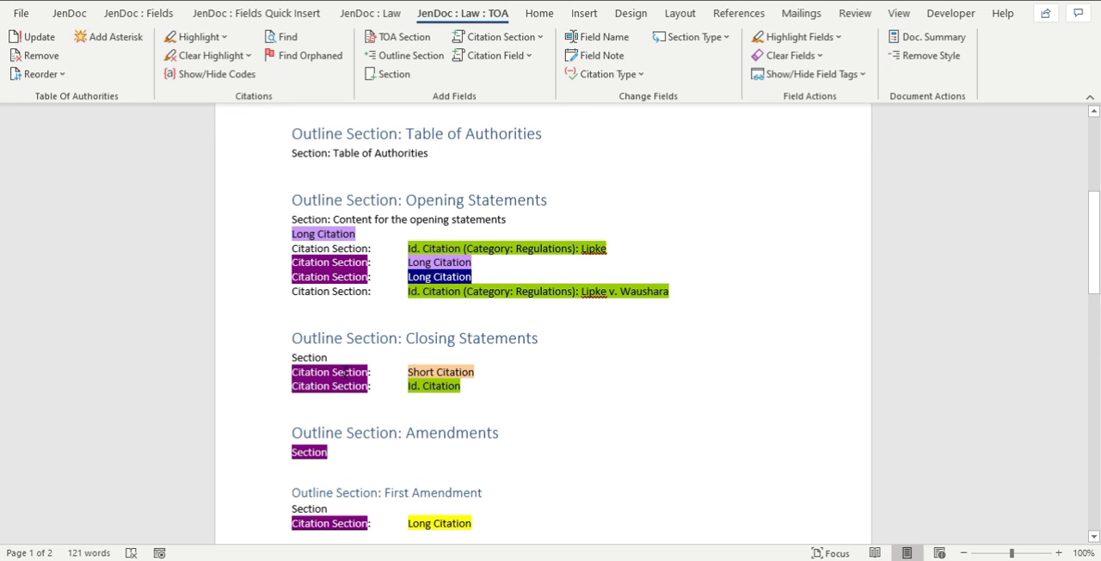
pyautogui.click(464, 370)
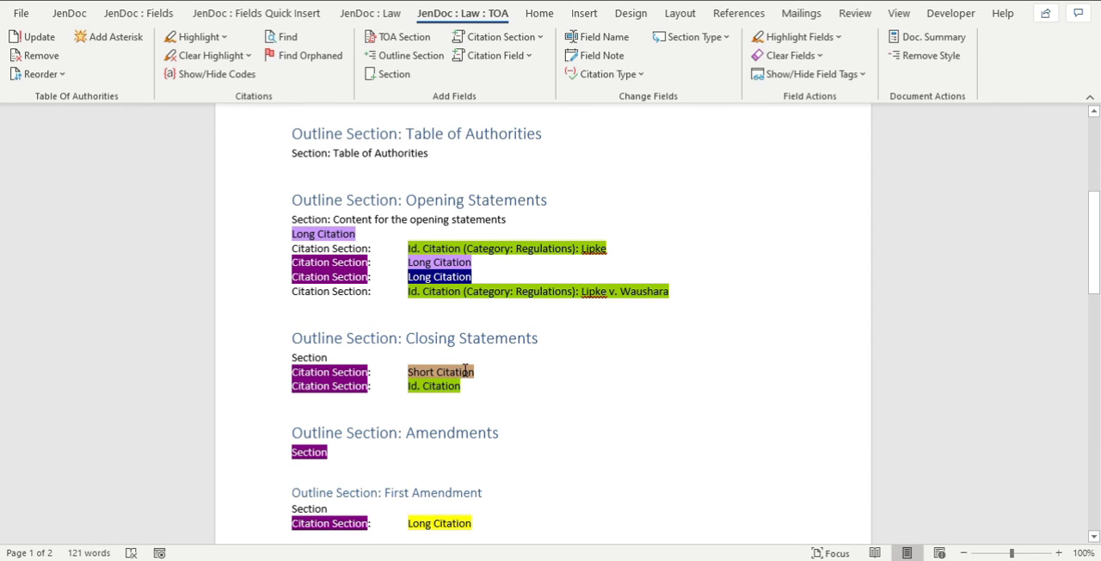
pyautogui.click(347, 379)
pyautogui.moveTo(292, 372); pyautogui.dragTo(358, 373)
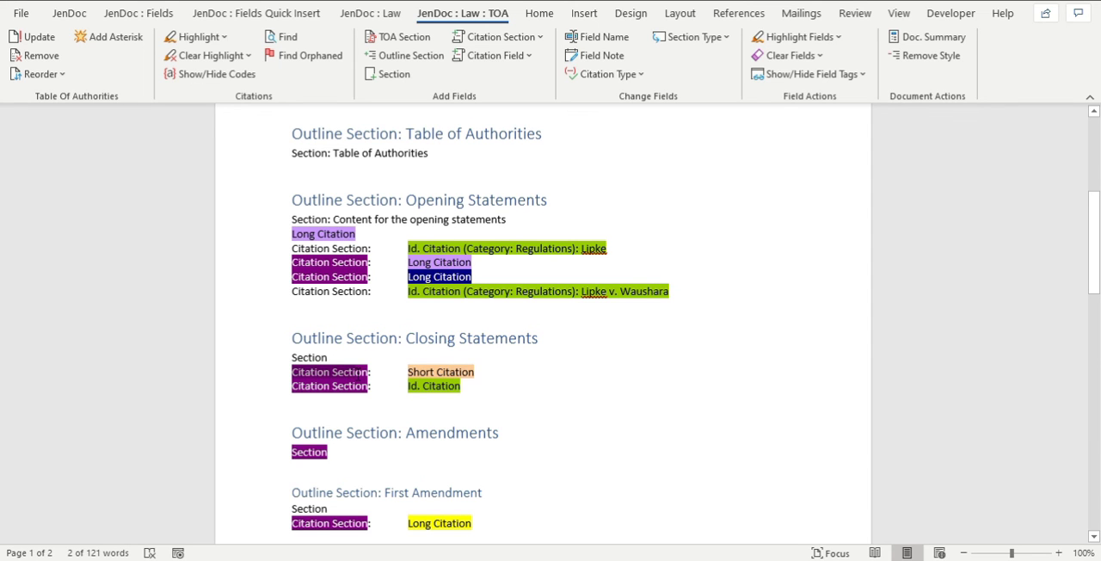
# Close the document summary without saving it, and highlight the citations in the source document.
pyautogui.click(1080, 0)
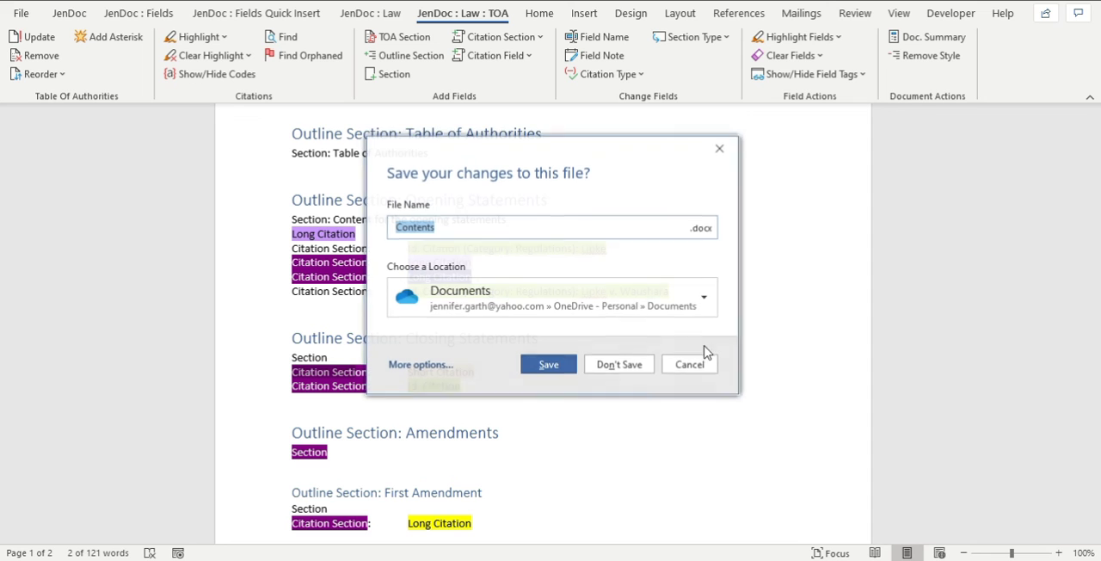
pyautogui.click(619, 365)
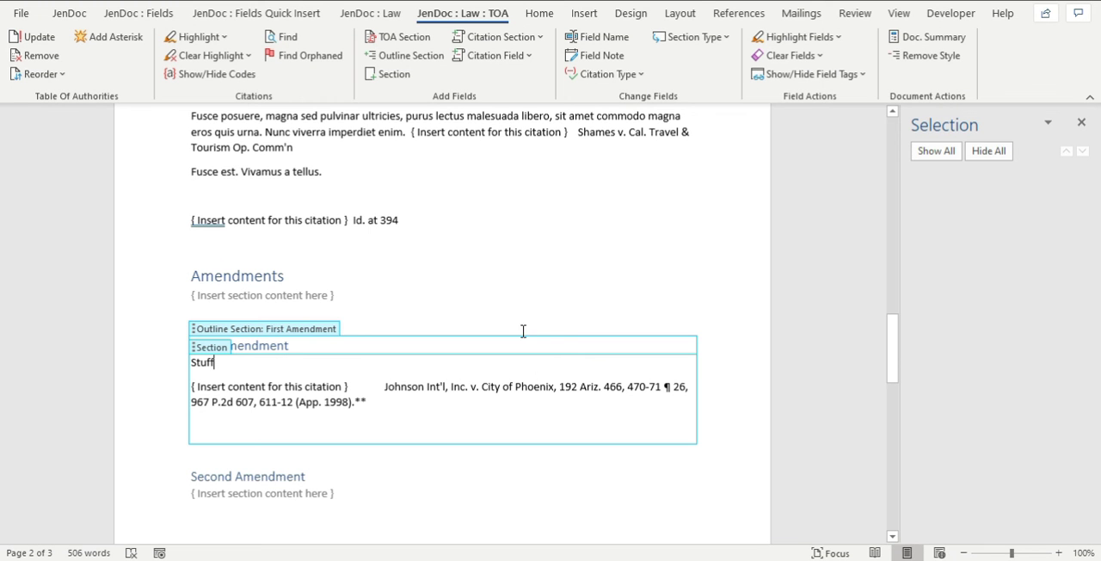
pyautogui.click(225, 39)
pyautogui.click(577, 328)
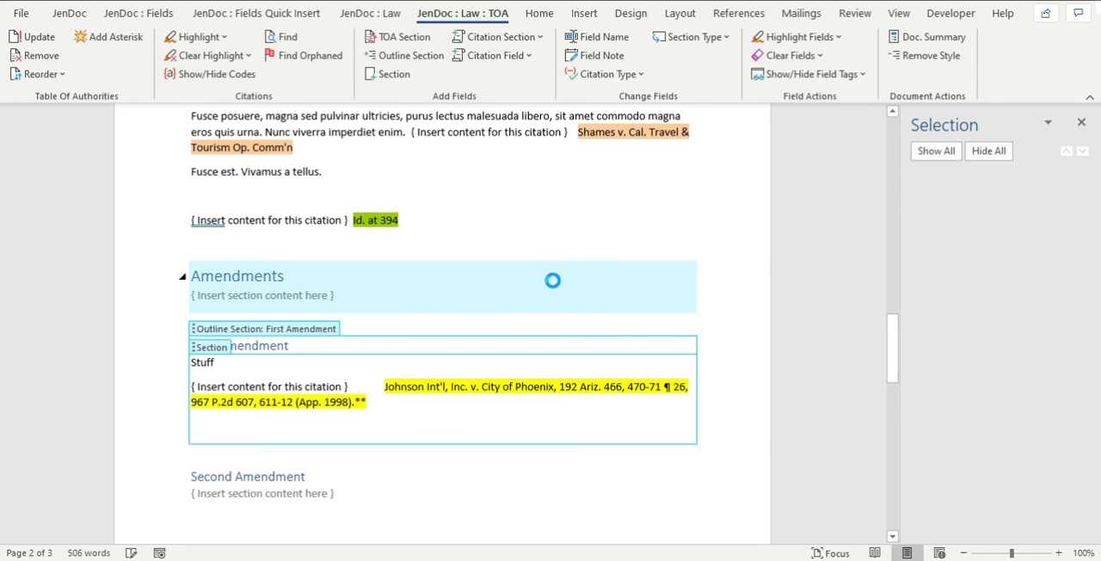
# Replace the placeholder before the Shames v. Cal. Travel citation under Closing Statements with "Shames passage.".
pyautogui.scroll(2, 545, 270)
pyautogui.click(454, 209)
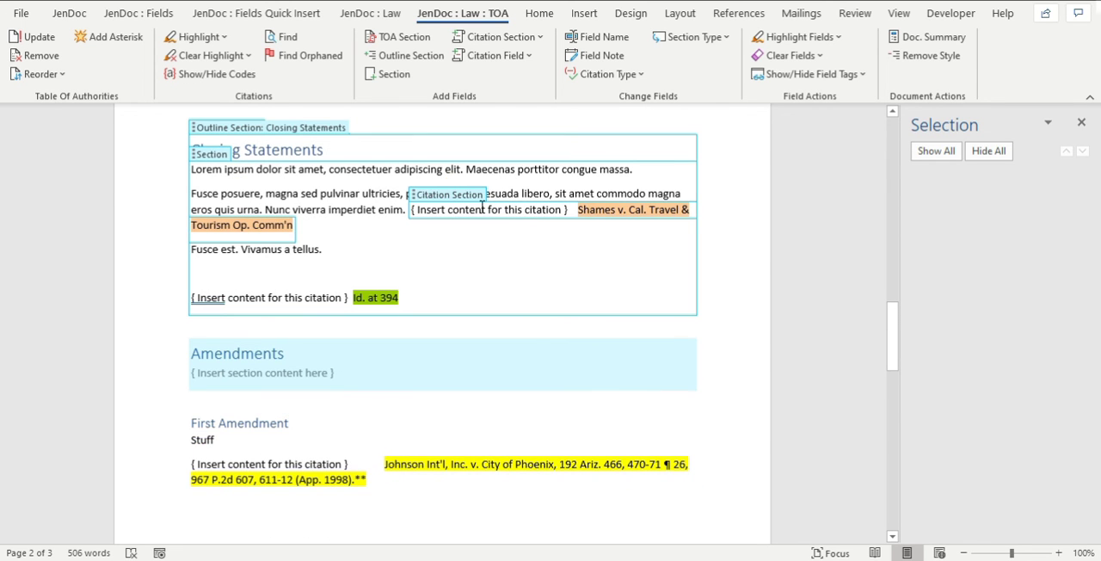
pyautogui.moveTo(565, 209); pyautogui.dragTo(417, 209)
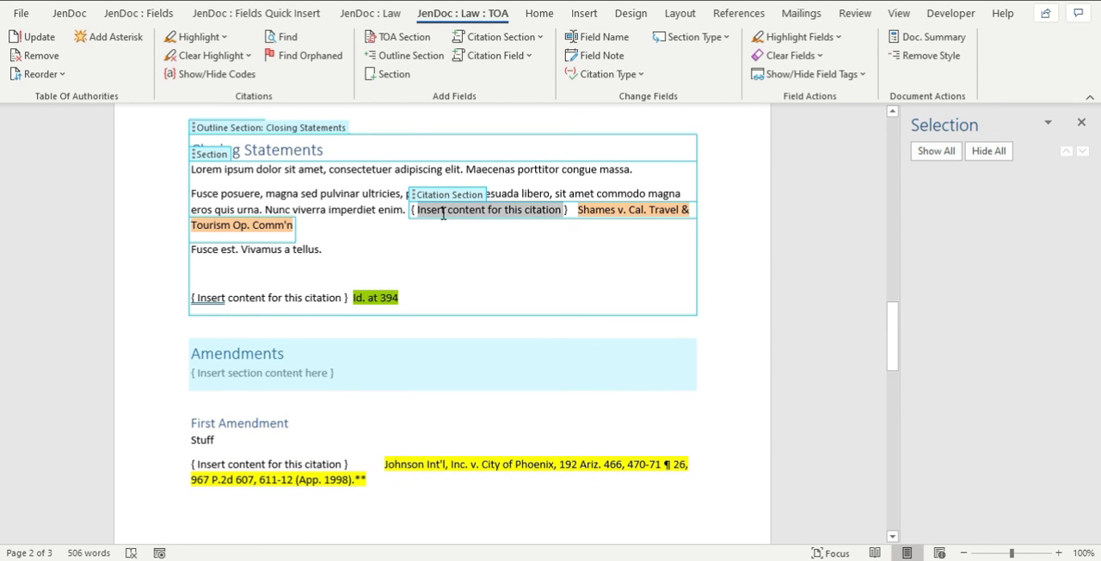
pyautogui.press('Delete')
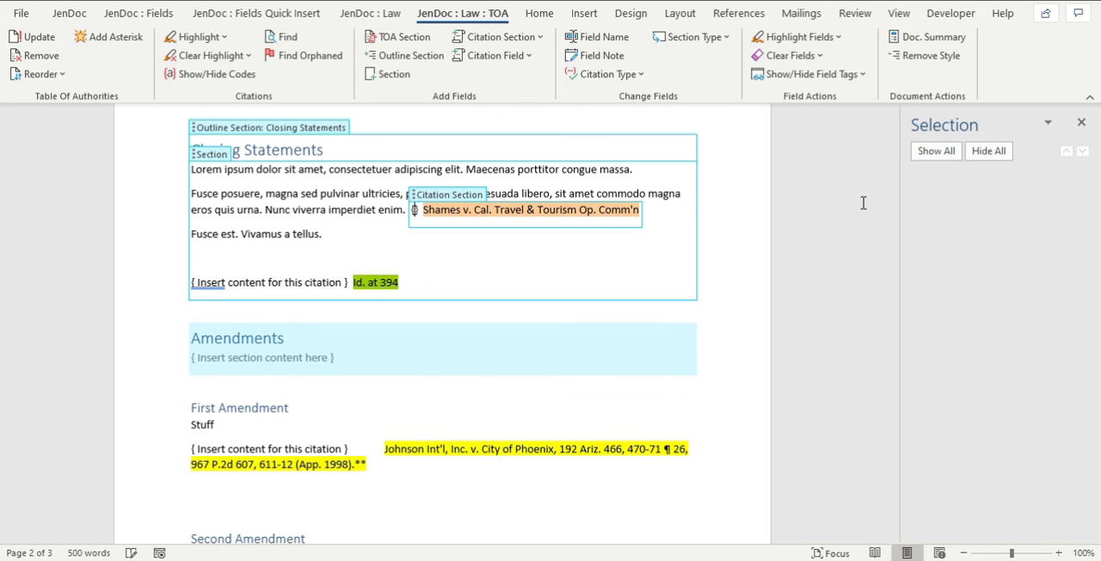
pyautogui.write('Samaes')
pyautogui.press('BackSpace')
pyautogui.press('BackSpace')
pyautogui.write('ames ')
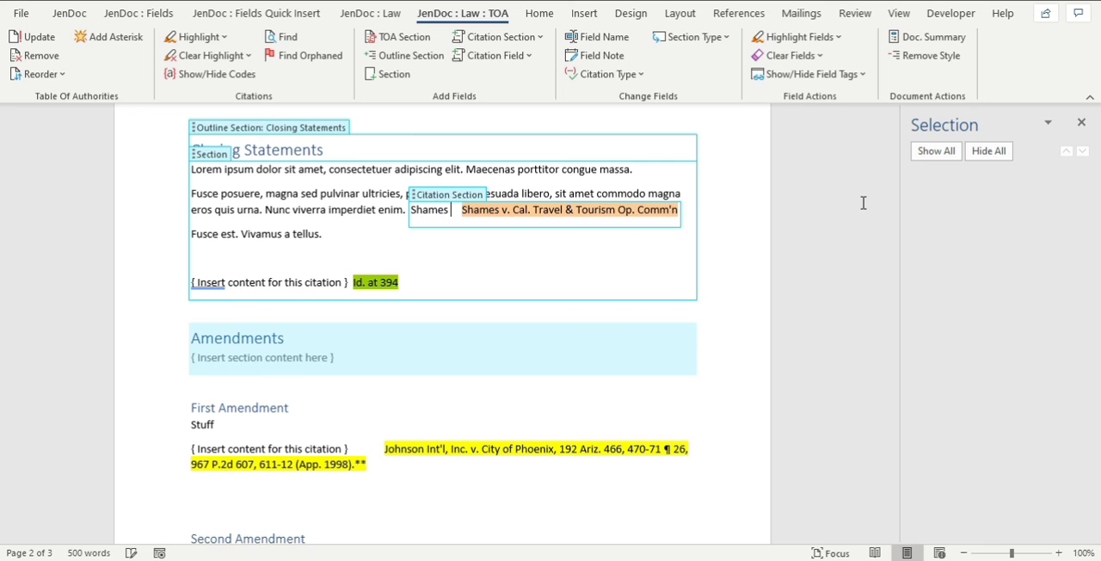
pyautogui.write('passage.')
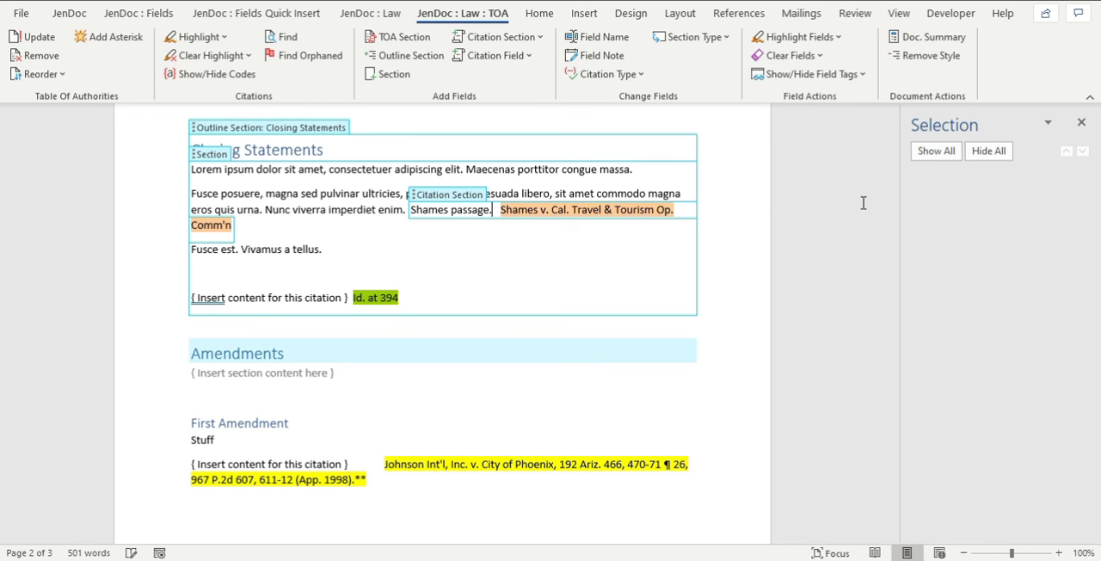
# Generate a new document summary and inspect the citation section beside the short citation under Closing Statements.
pyautogui.click(931, 38)
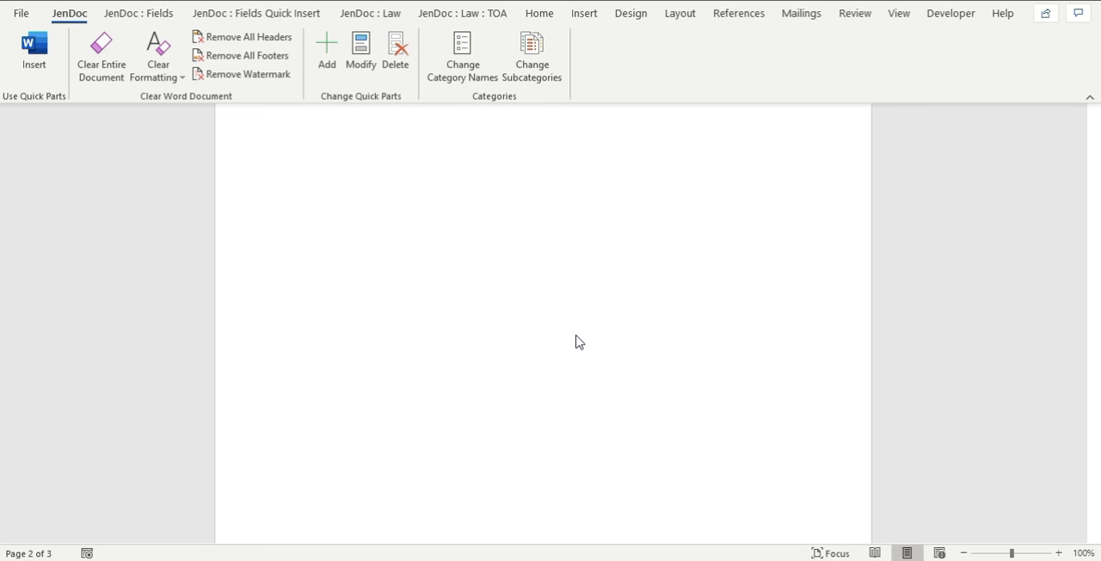
pyautogui.scroll(-6, 579, 342)
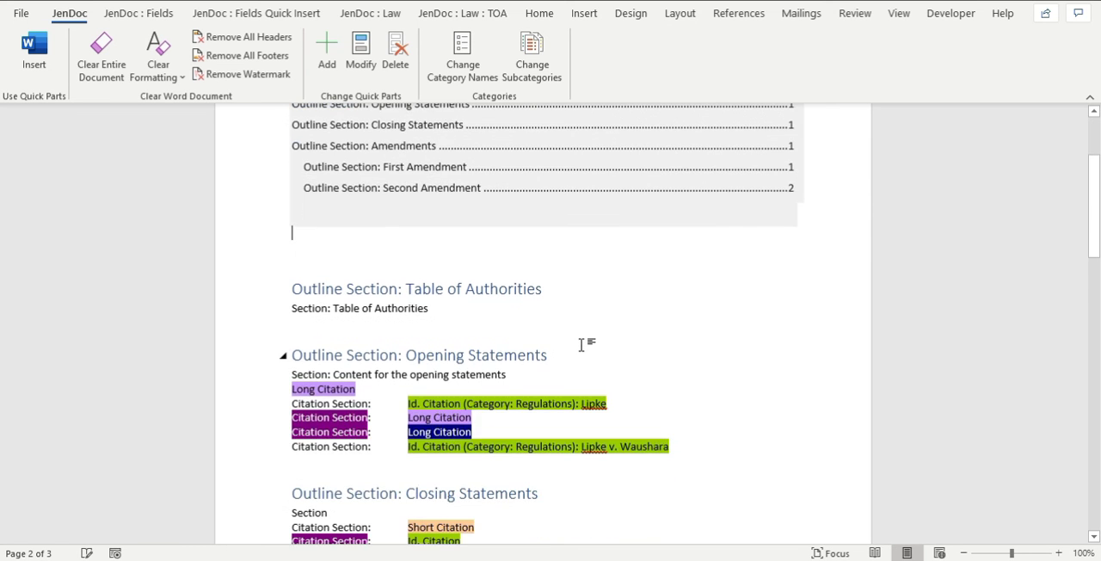
pyautogui.click(352, 371)
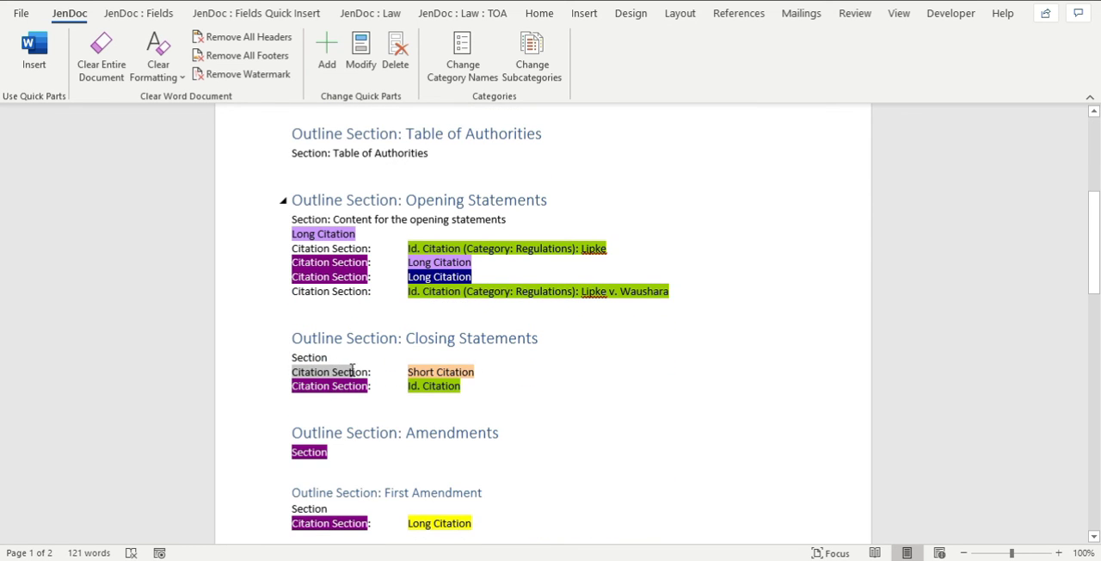
pyautogui.doubleClick(352, 371)
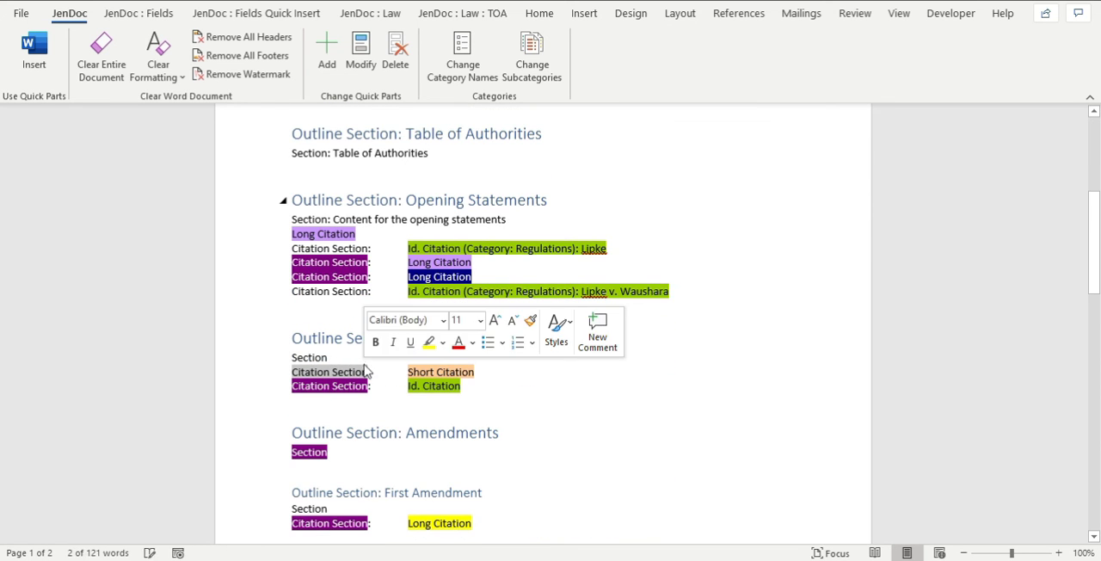
# Review the highlighting options for blank citation and section fields without applying any.
pyautogui.click(463, 13)
pyautogui.click(790, 41)
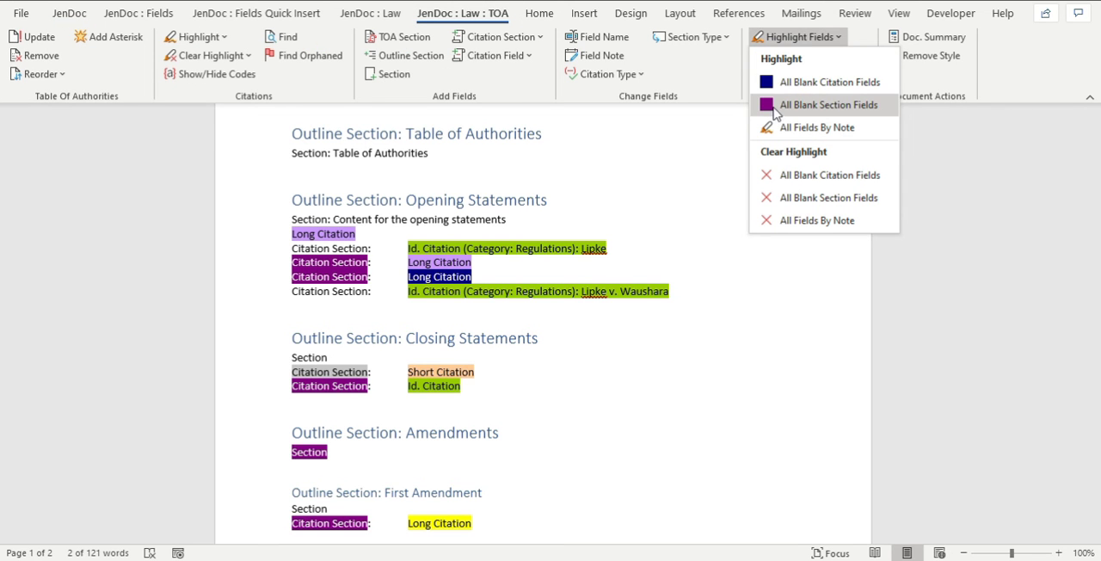
pyautogui.click(562, 333)
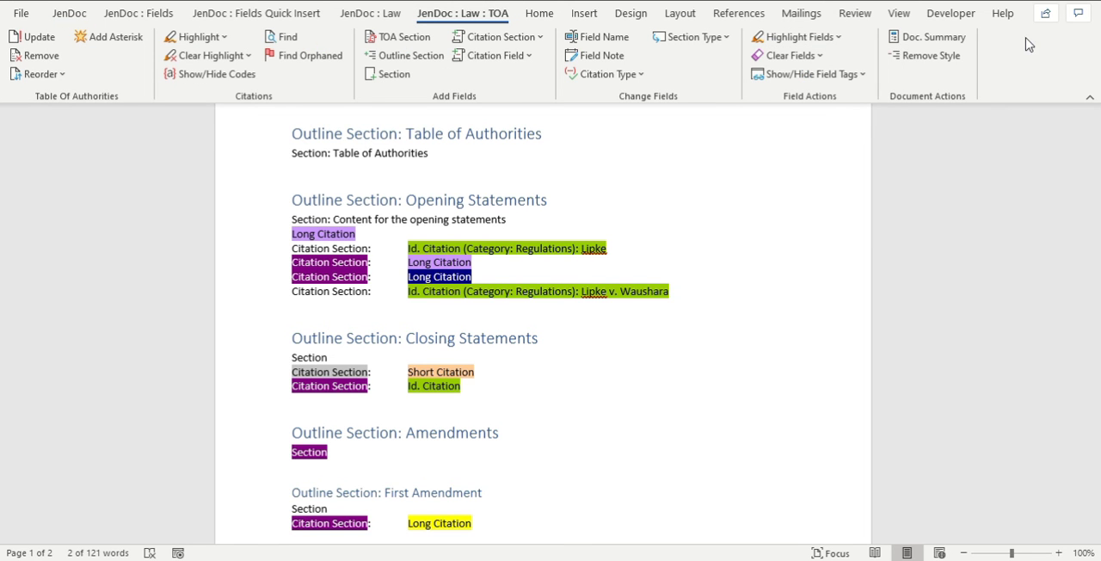
# Close the new summary without saving it, and inspect the section placeholder under Amendments in the source document.
pyautogui.hotkey('ctrl', 'w')
pyautogui.click(628, 368)
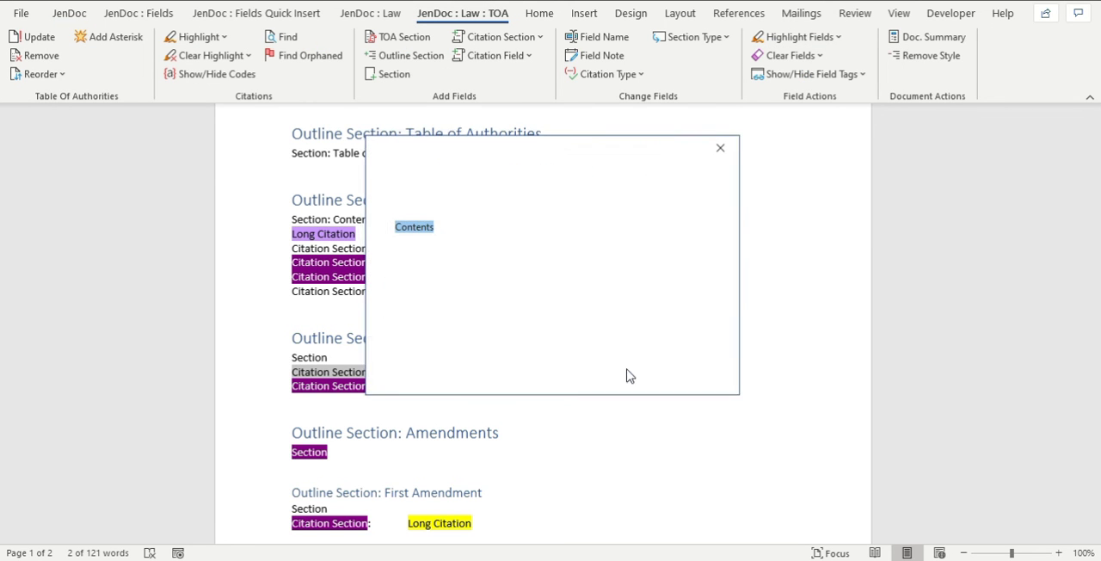
pyautogui.click(512, 365)
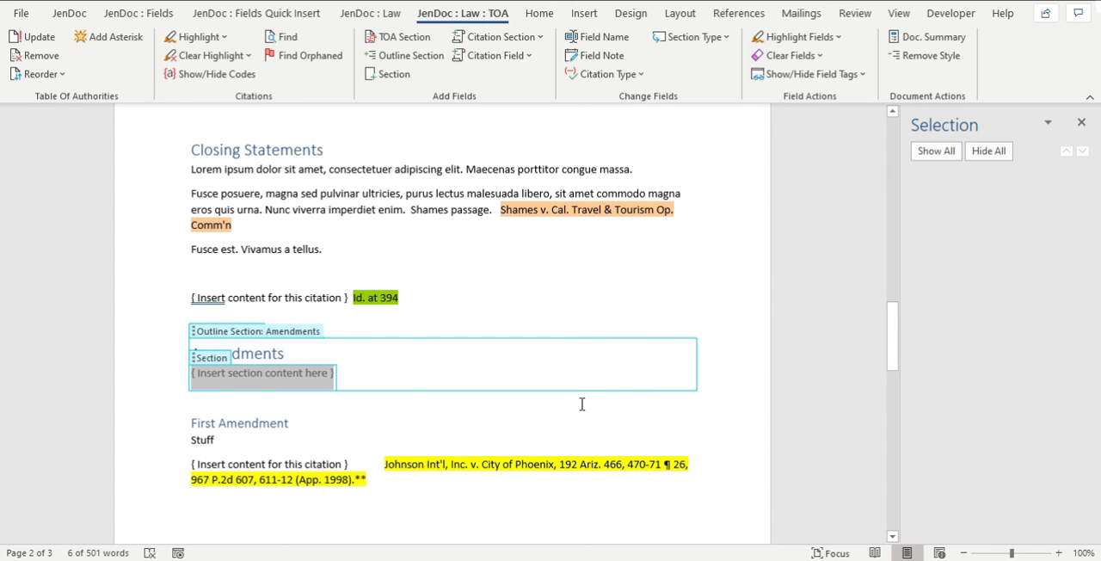
pyautogui.click(262, 401)
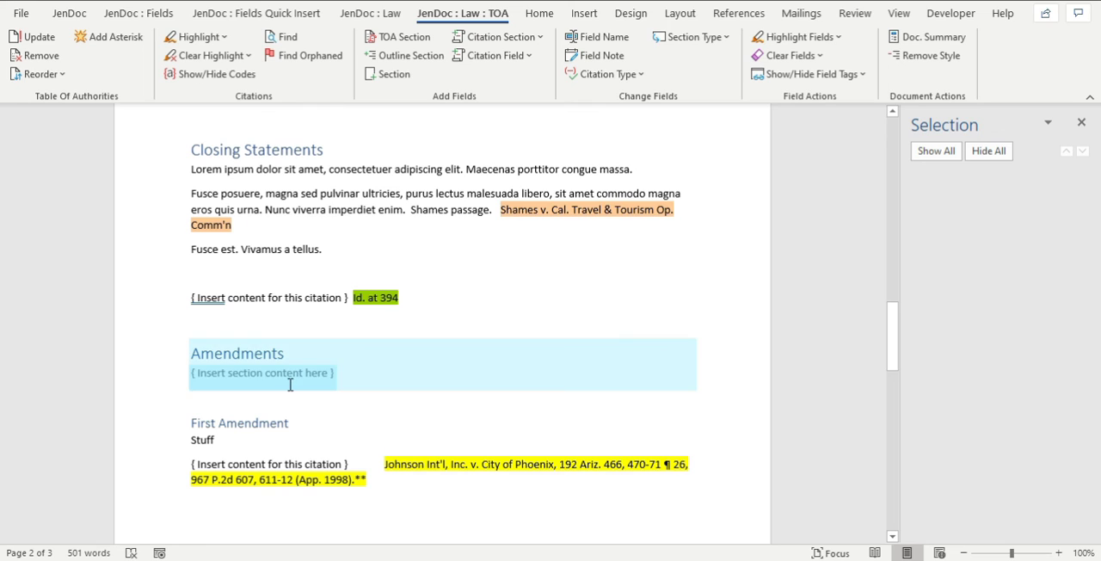